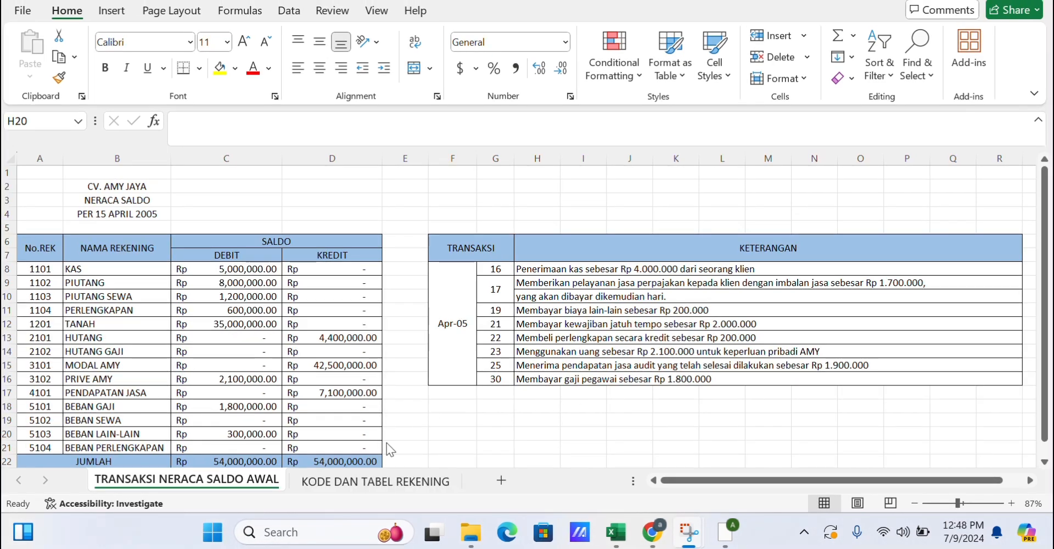
# Switch to the KODE DAN TABEL REKENING sheet and enter the heading "1. Merancang kode rekening" in A2.
pyautogui.click(384, 479)
pyautogui.write('1. Mw')
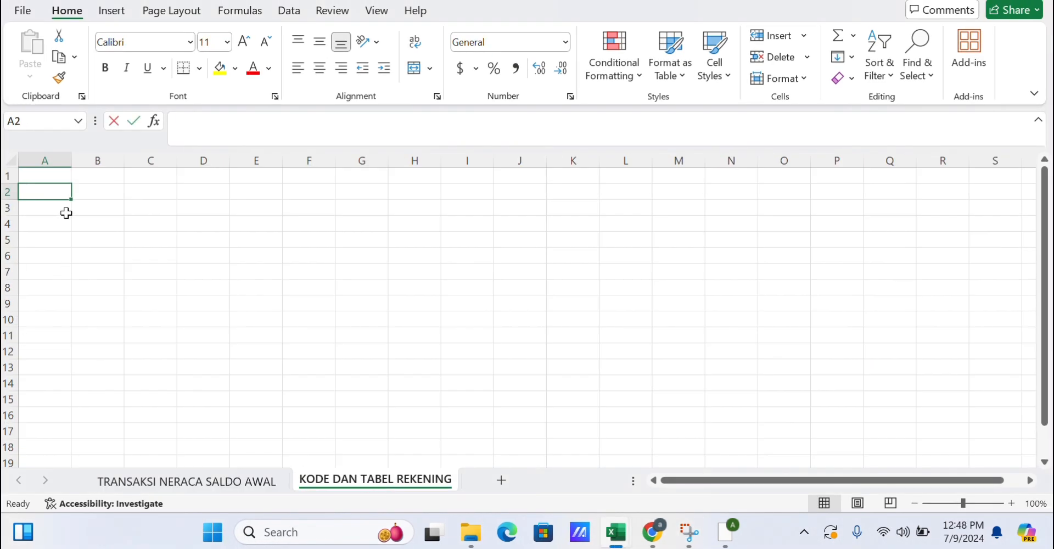
pyautogui.write('erancang kode rekening')
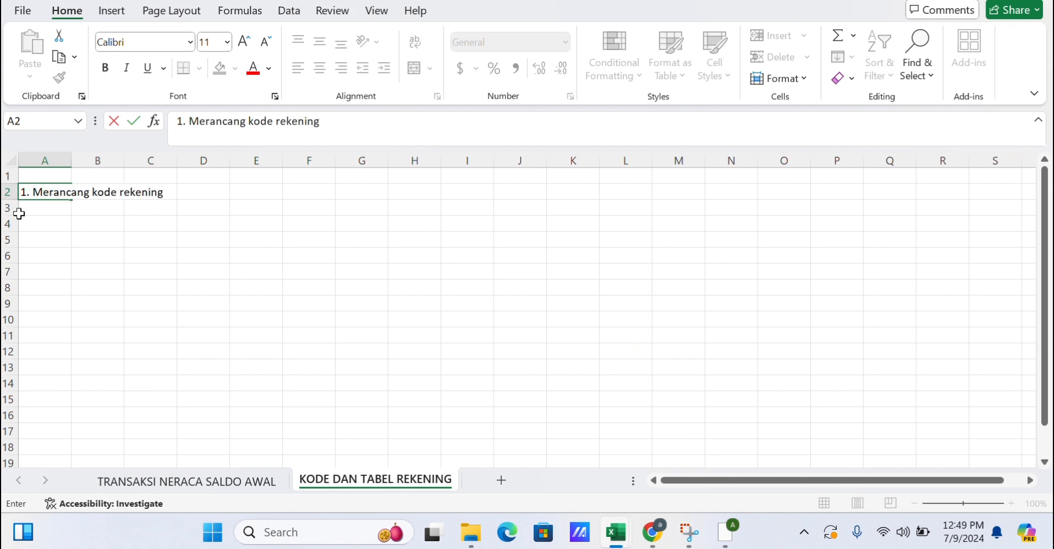
pyautogui.press('Return')
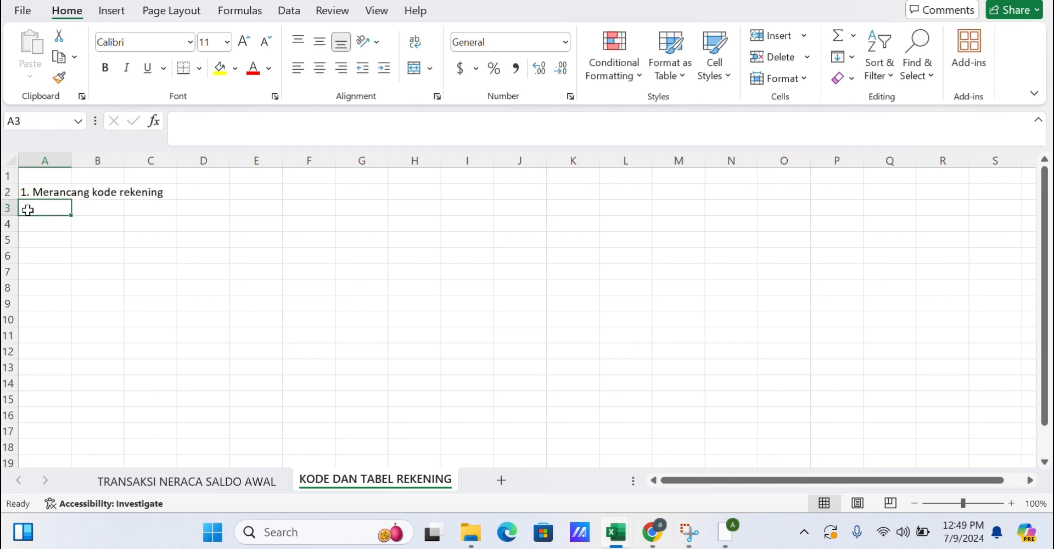
# Enter the heading "2. Membuat Tabel Rekening" in A3.
pyautogui.write('2. Membuat Tabel Rekening')
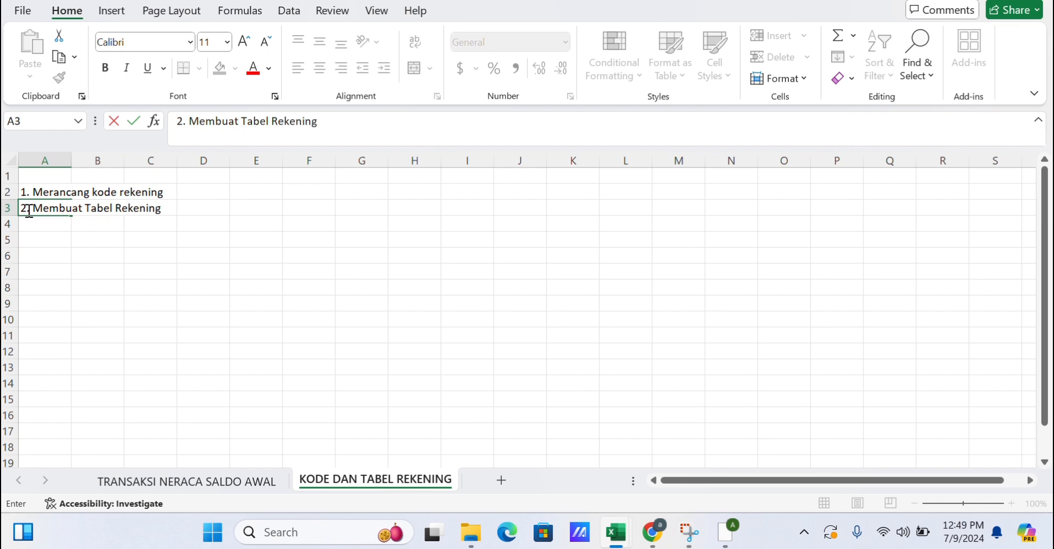
pyautogui.click(59, 245)
# Enter the column headers NO.REK in A5 and NAMA REKENING in B5.
pyautogui.write('n')
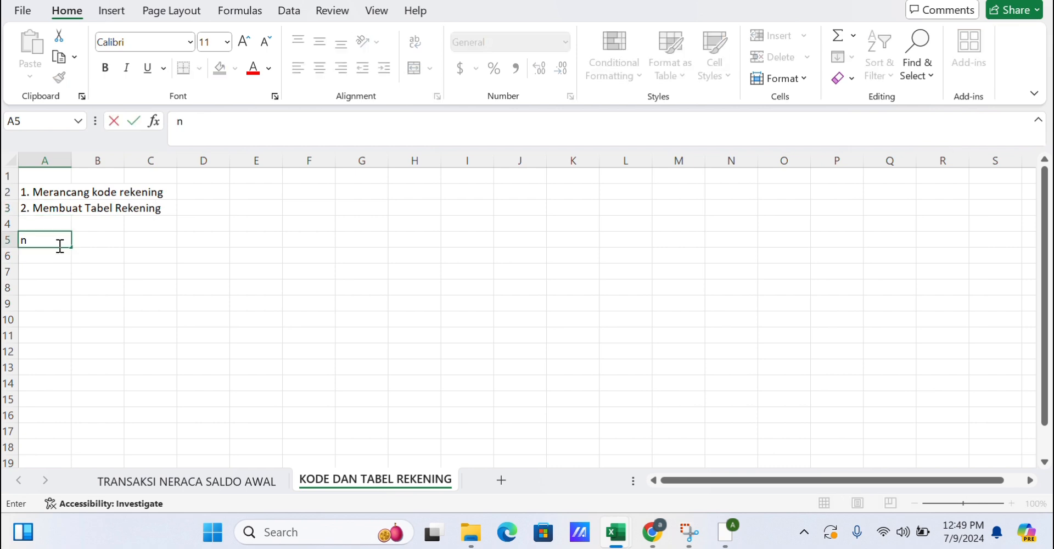
pyautogui.press('BackSpace')
pyautogui.write('NO.REK')
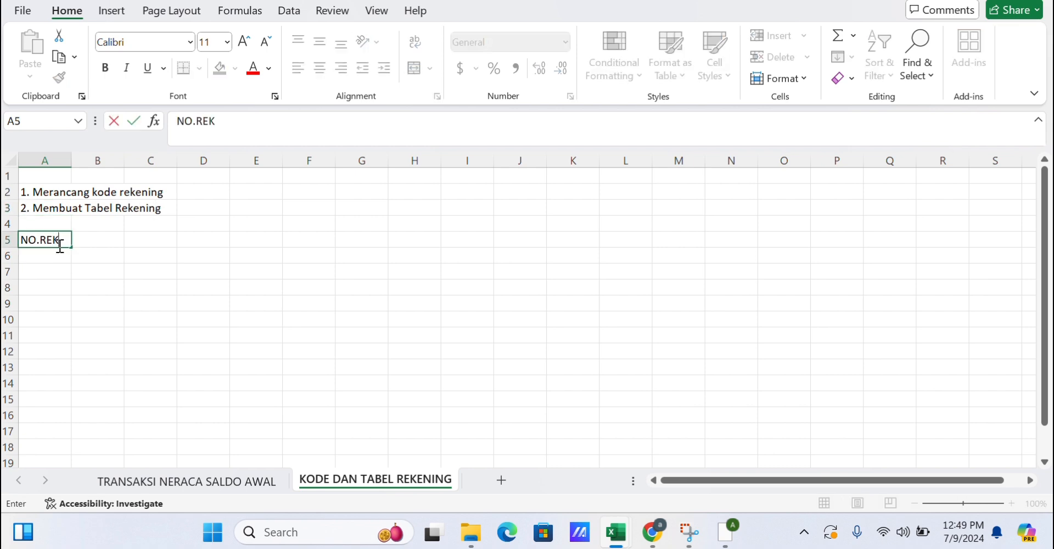
pyautogui.click(96, 238)
pyautogui.write('NAMA REKENING')
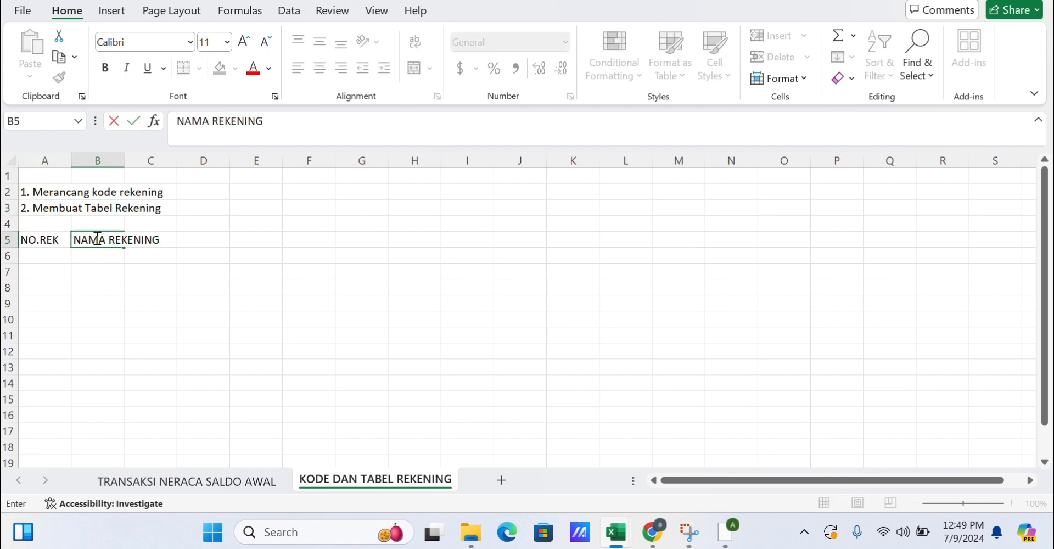
# Widen column B so the account names fit.
pyautogui.click(109, 159)
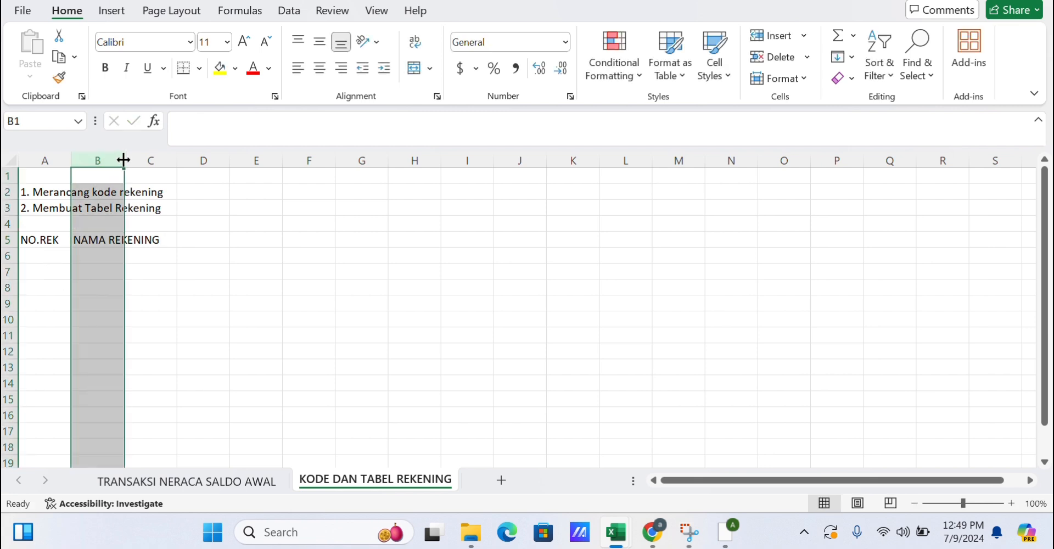
pyautogui.moveTo(124, 158); pyautogui.dragTo(185, 158)
pyautogui.click(241, 223)
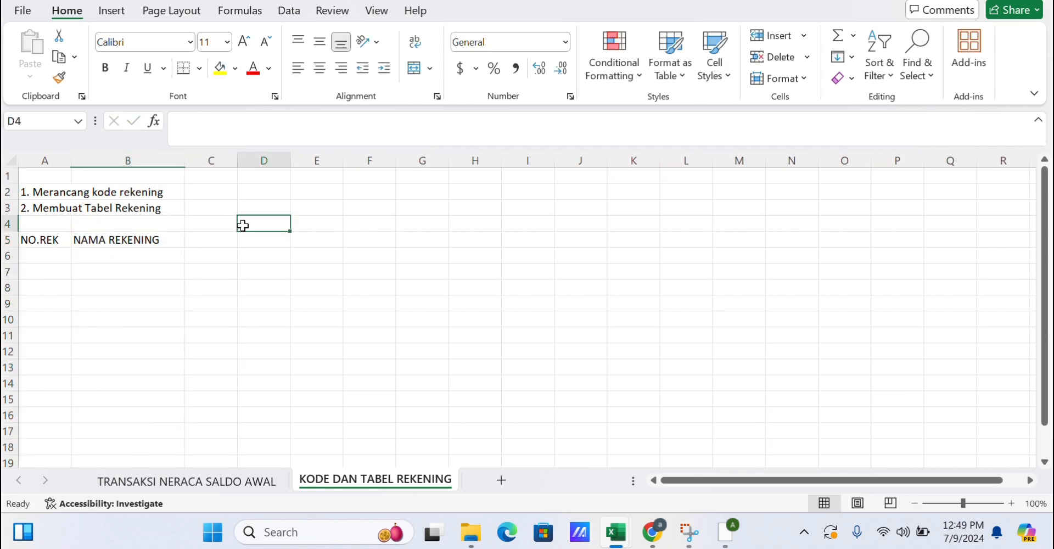
# Enter account numbers 1101, 1102, 1103, 1104 and 1201 under NO.REK in A6 to A10.
pyautogui.click(34, 258)
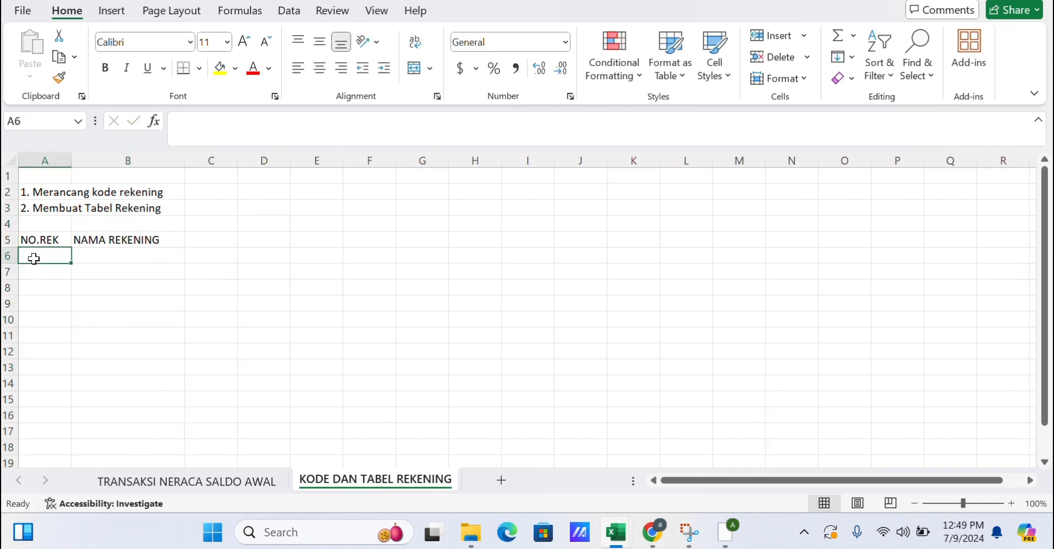
pyautogui.write('1101')
pyautogui.press('Return')
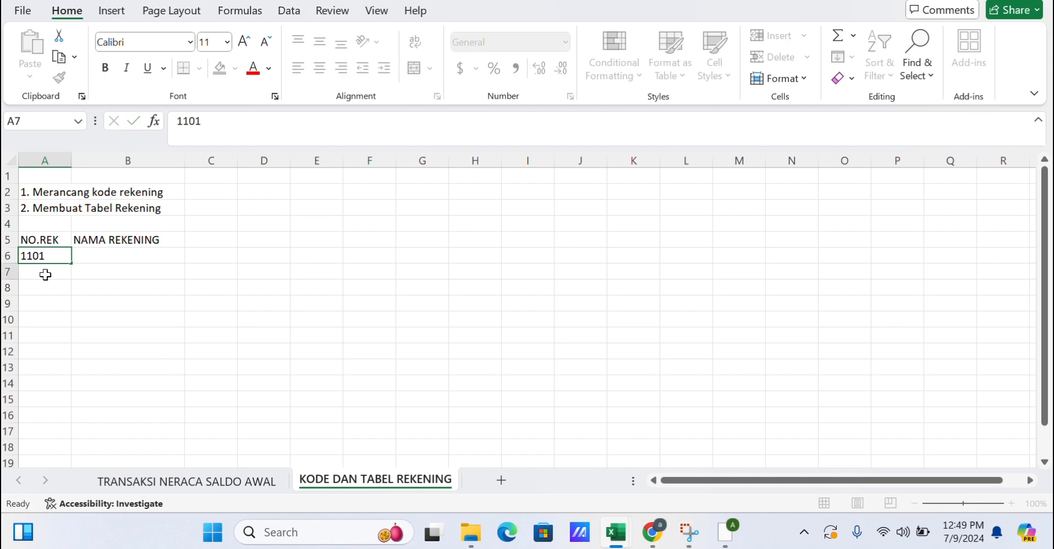
pyautogui.write('1102')
pyautogui.press('Return')
pyautogui.write('1103')
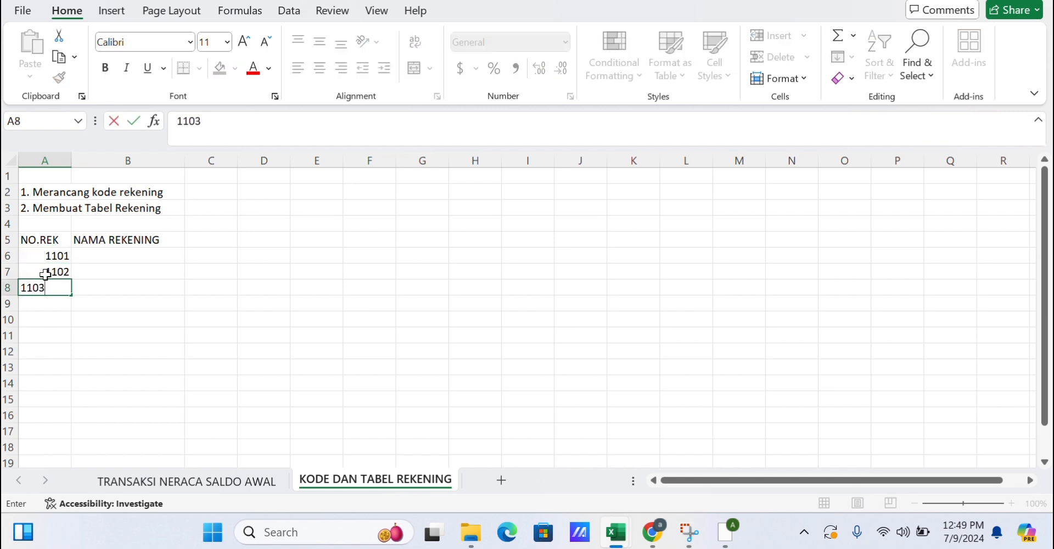
pyautogui.press('Return')
pyautogui.write('1104')
pyautogui.press('Return')
pyautogui.press('Up')
pyautogui.write('1201')
pyautogui.press('Return')
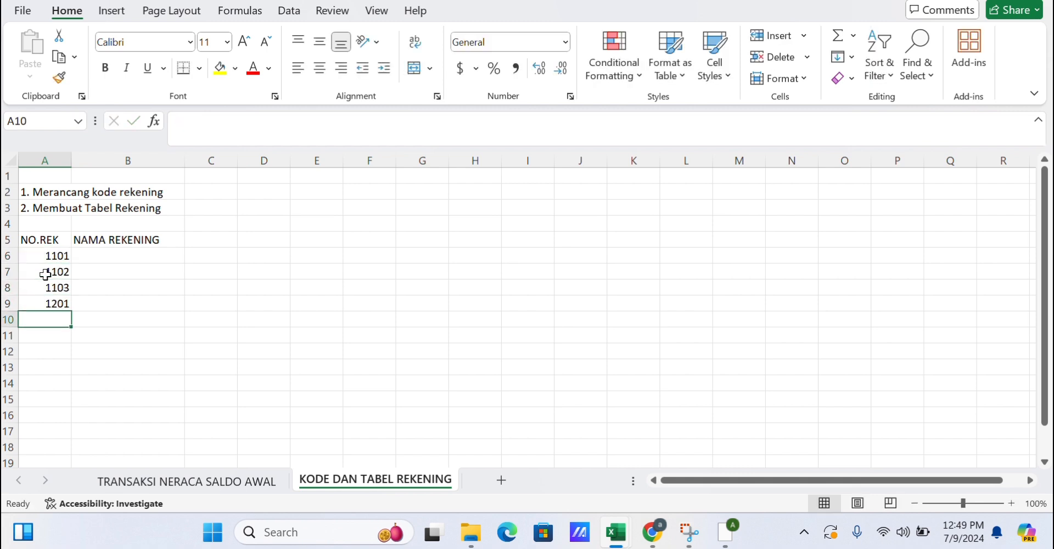
pyautogui.click(64, 304)
pyautogui.write('1104')
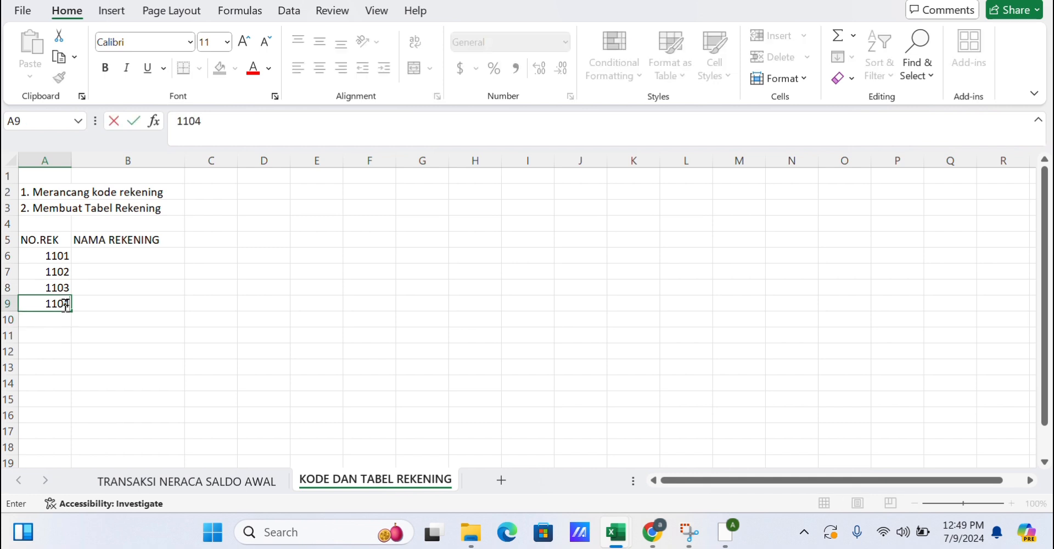
pyautogui.press('Return')
pyautogui.write('1201')
pyautogui.press('Return')
# Continue the account numbers with 2101, 2102, 3101, 3102, 4101, 5101 and 5102 in A11 to A17, plus 5102 in A18.
pyautogui.write('21')
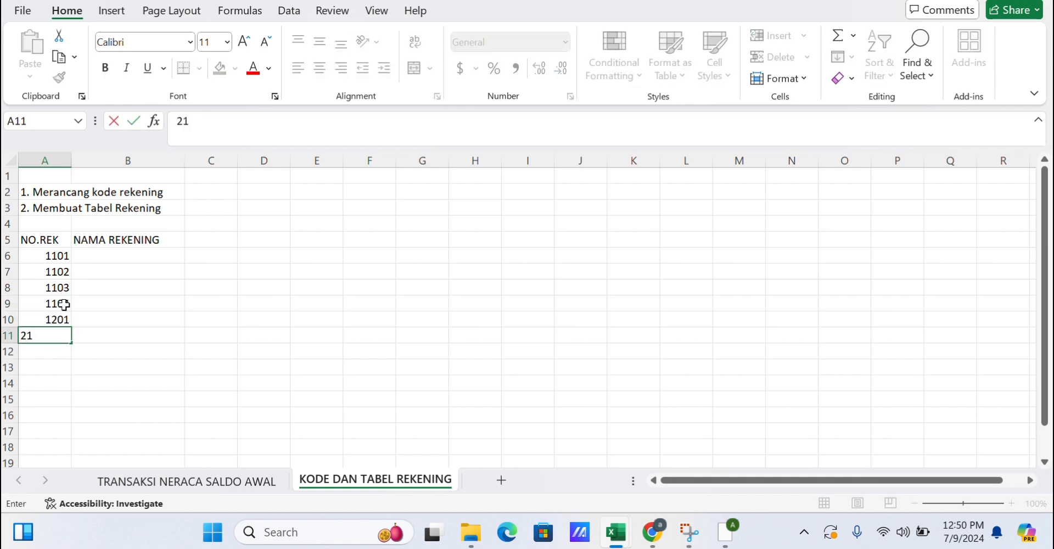
pyautogui.write('01')
pyautogui.press('Return')
pyautogui.write('2102')
pyautogui.press('Return')
pyautogui.write('3101')
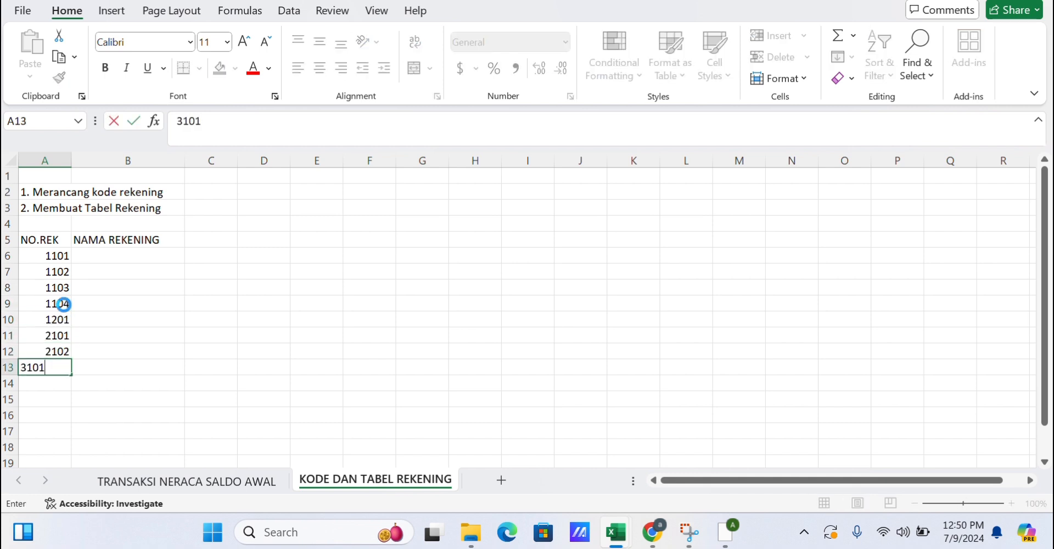
pyautogui.press('Return')
pyautogui.write('3102')
pyautogui.press('Return')
pyautogui.write('4101')
pyautogui.press('Return')
pyautogui.write('5101')
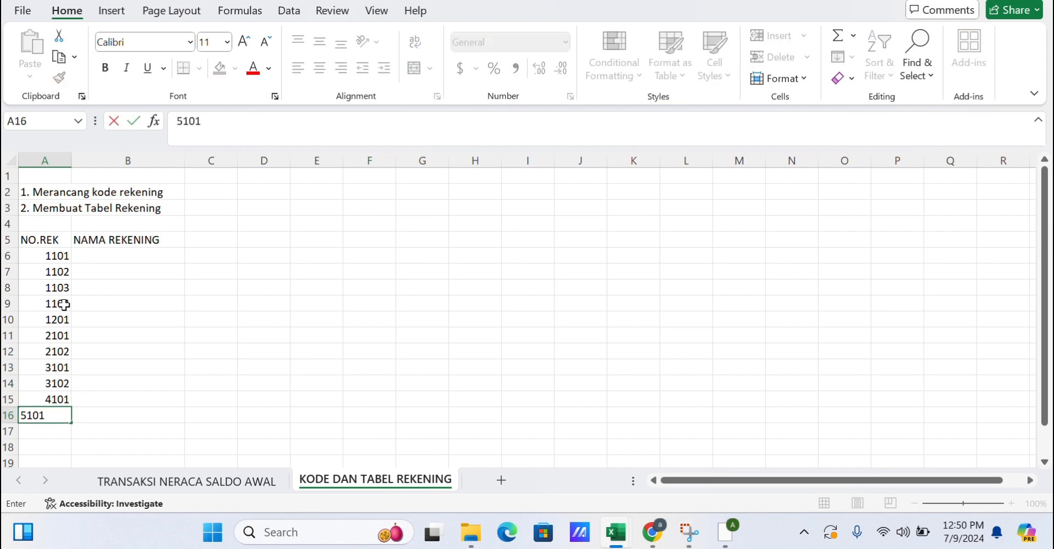
pyautogui.press('Return')
pyautogui.write('5102')
pyautogui.press('Return')
pyautogui.write('5102')
pyautogui.press('Return')
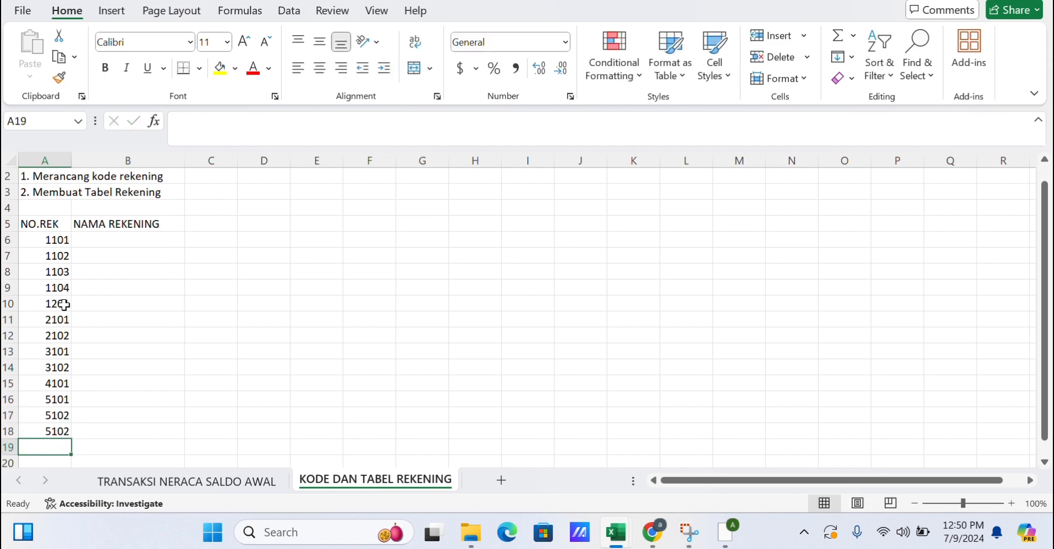
# Change A18 to 5103 and enter 5104 in A19.
pyautogui.write('510')
pyautogui.click(56, 428)
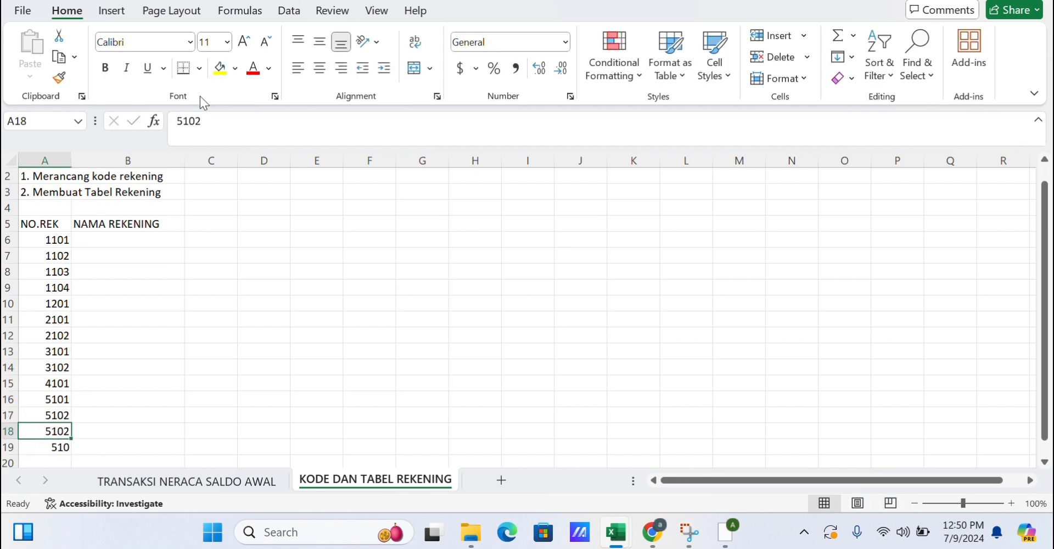
pyautogui.click(204, 121)
pyautogui.press('BackSpace')
pyautogui.write('3')
pyautogui.click(66, 445)
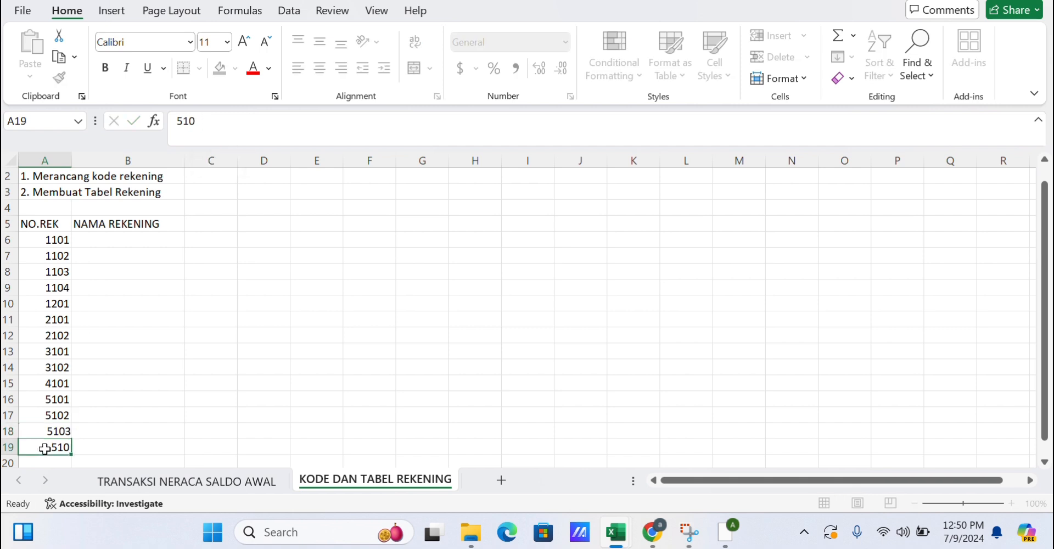
pyautogui.click(205, 122)
pyautogui.write('4')
# Enter account names KAS, PIUTANG, PIUTANG SEWA, PERLENGKAPAN and TANAH under NAMA REKENING in B6 to B10.
pyautogui.click(127, 236)
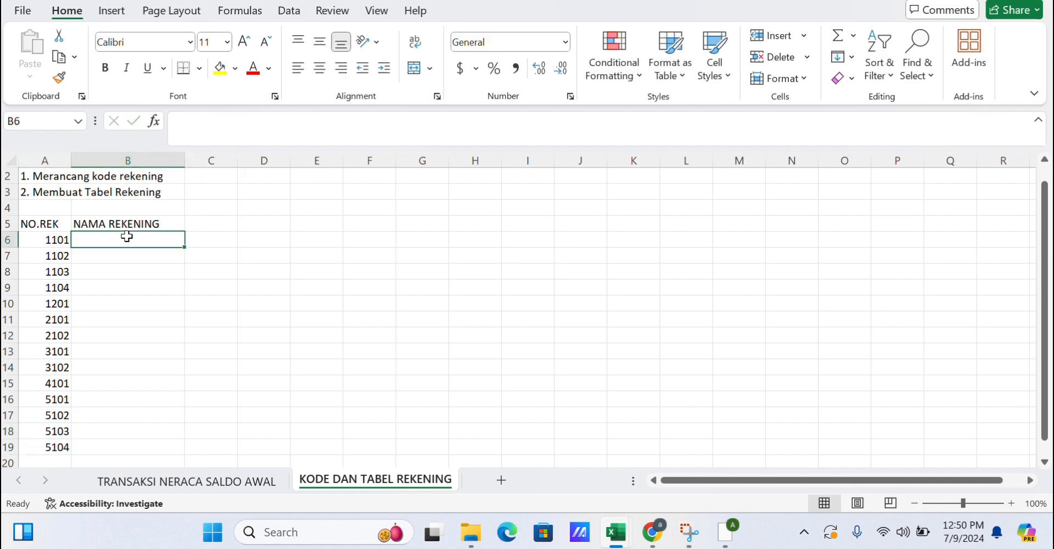
pyautogui.write('KAS')
pyautogui.press('Return')
pyautogui.write('PIYTANG')
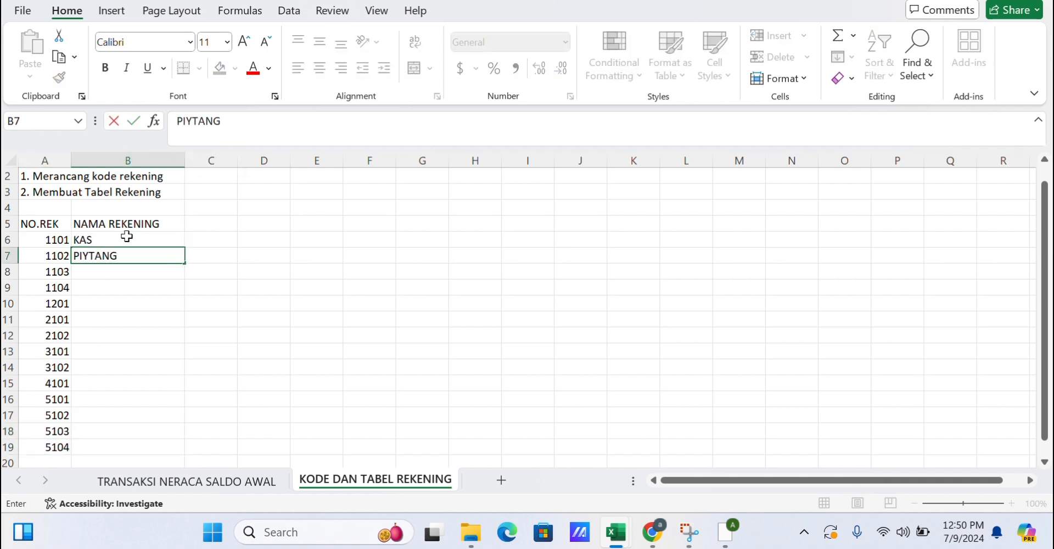
pyautogui.press('BackSpace')
pyautogui.press('BackSpace')
pyautogui.press('BackSpace')
pyautogui.press('BackSpace')
pyautogui.press('BackSpace')
pyautogui.write('UTANG')
pyautogui.press('Return')
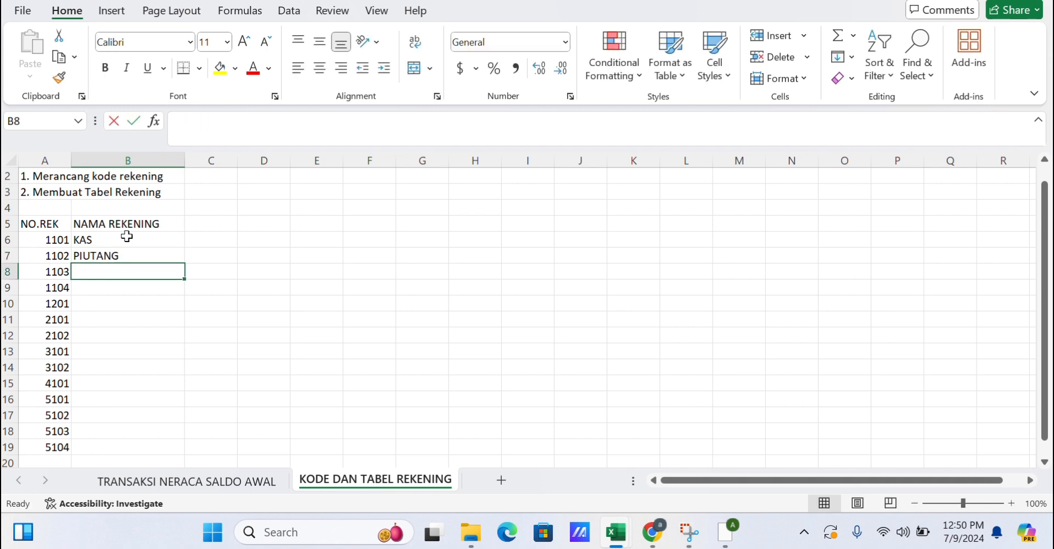
pyautogui.write('PIUTANG SEWA')
pyautogui.press('Return')
pyautogui.write('PERLENGKAPAN')
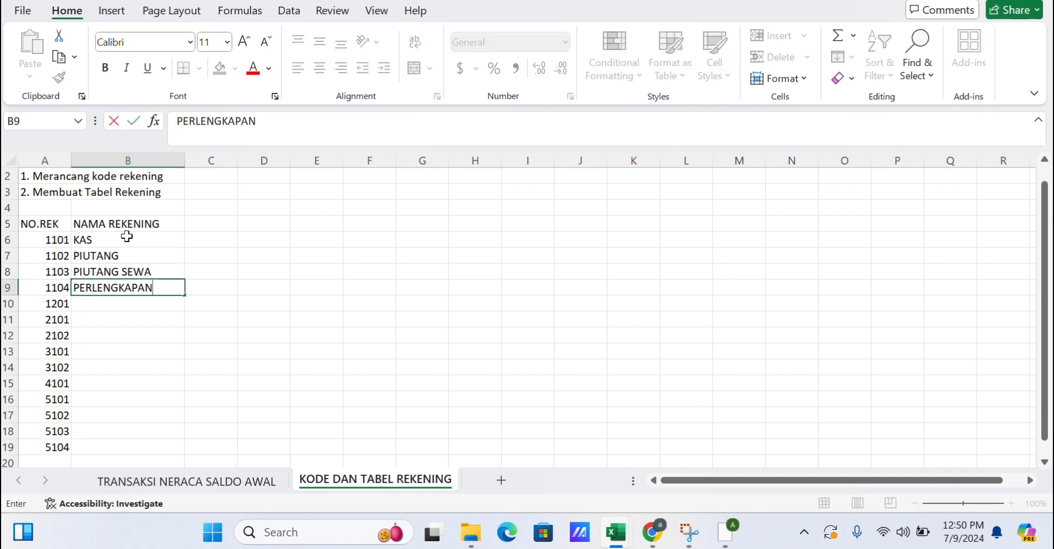
pyautogui.press('Return')
pyautogui.write('TANAH')
pyautogui.press('Return')
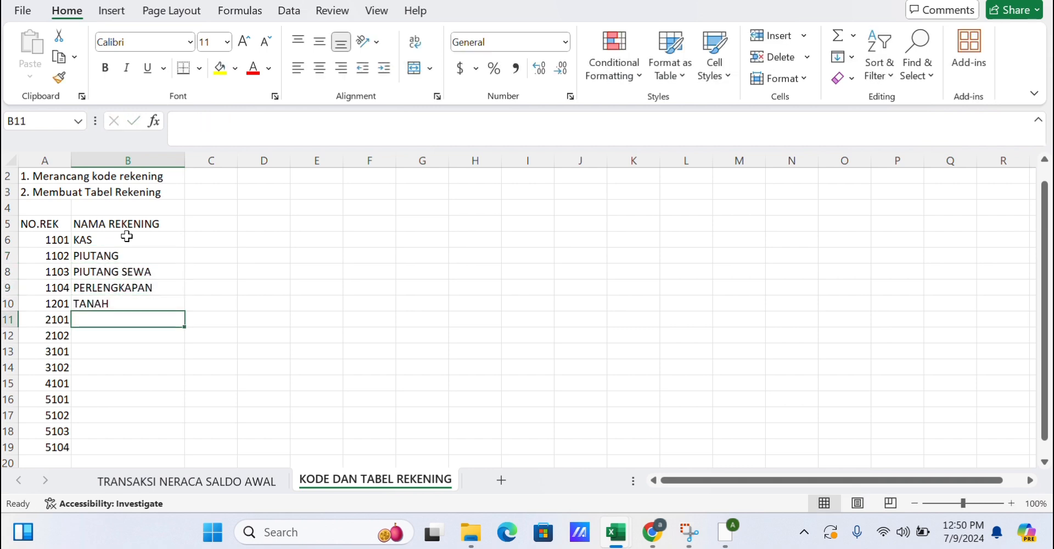
# Enter account names HUTANG, HUTANG GAJI, MODAL AMY and PRIVE AMY in B11 to B14.
pyautogui.write('HUTANG')
pyautogui.press('Return')
pyautogui.write('HUTANG GAJI')
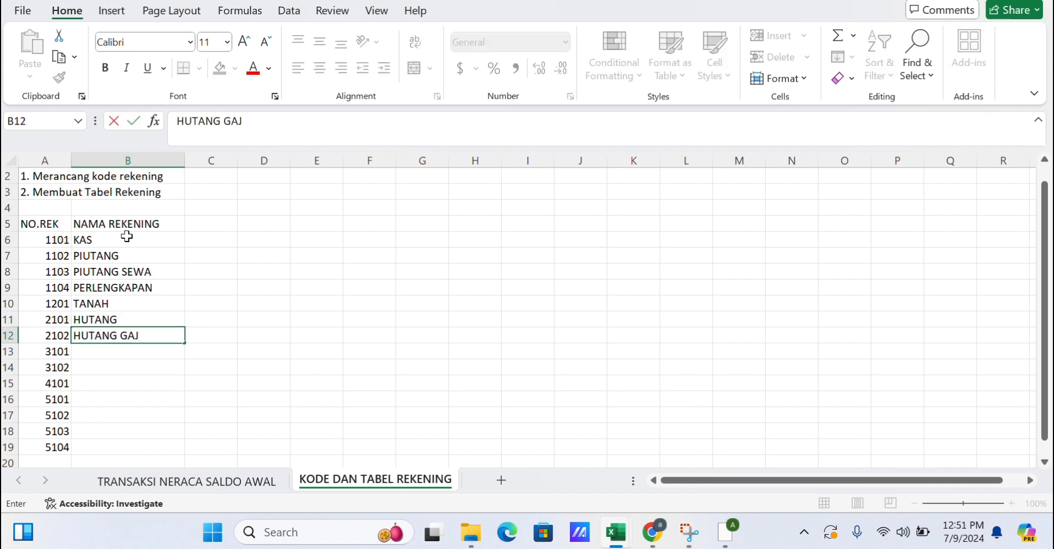
pyautogui.press('Return')
pyautogui.write('MODA;L=')
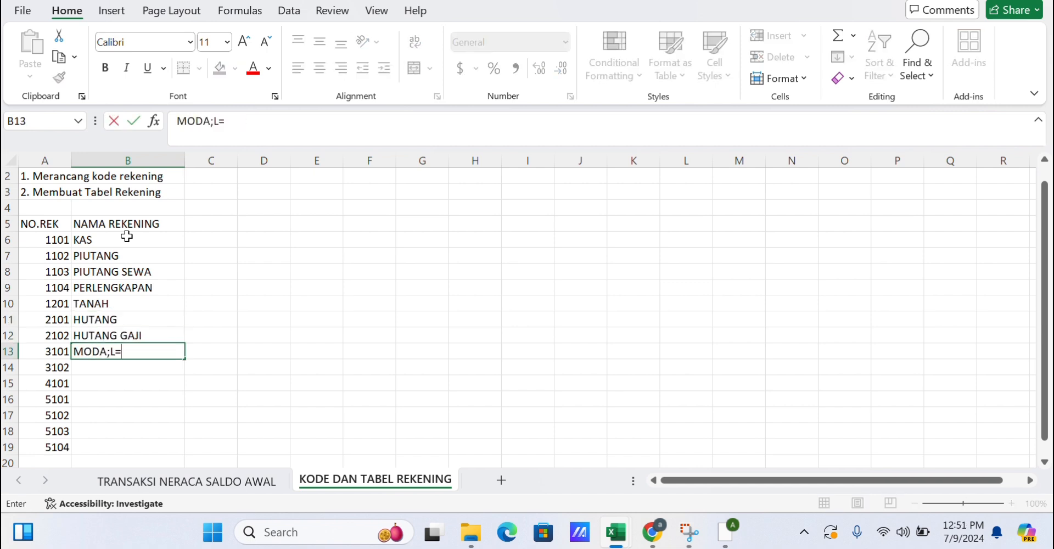
pyautogui.press('BackSpace')
pyautogui.press('BackSpace')
pyautogui.press('BackSpace')
pyautogui.write('L AMY')
pyautogui.press('Return')
pyautogui.write('PRIVE')
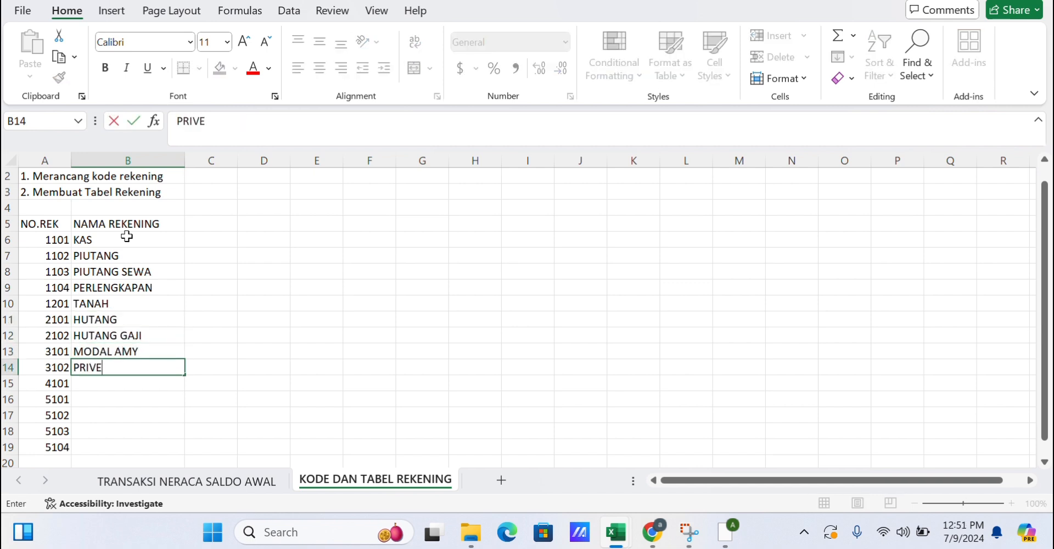
pyautogui.write(' AMY')
pyautogui.press('Return')
# Enter account names PENDAPATAN JASA, BEBAN GAJI, BEBAN SEWA, BEBAN LAIN-LAIN and BEBAN PERLENGKAPAN in B15 to B19.
pyautogui.write('PENDAPATAN JA')
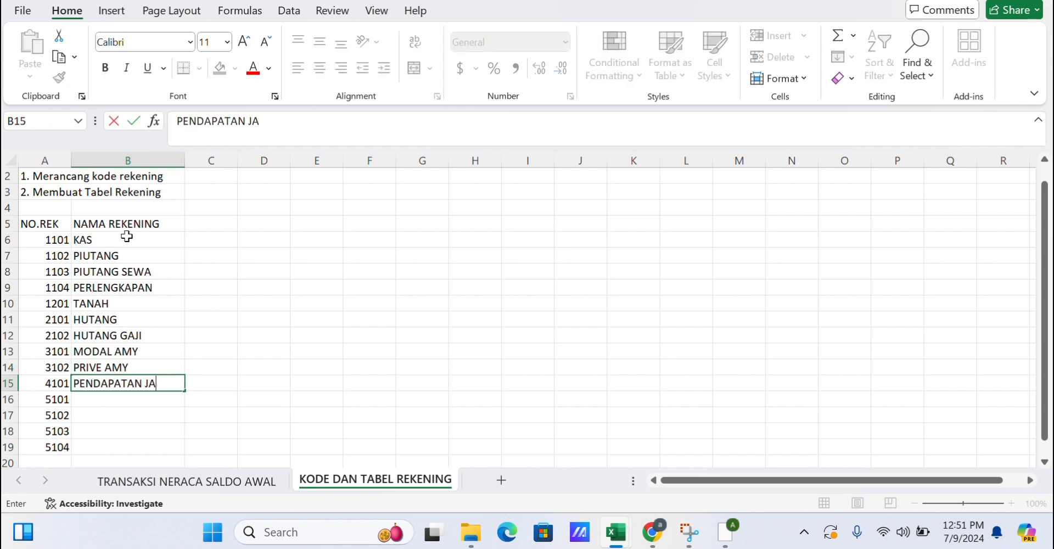
pyautogui.write('SA')
pyautogui.press('Return')
pyautogui.write('BEBAN GAJI')
pyautogui.press('Return')
pyautogui.write('BEBA')
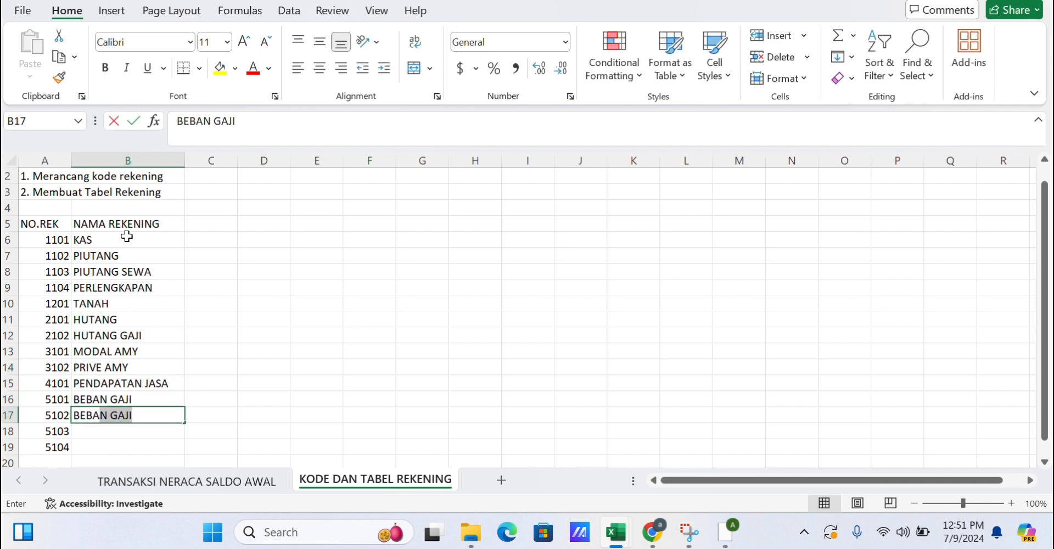
pyautogui.write('N SEWA')
pyautogui.press('Return')
pyautogui.write('BEBAN LAIN-L')
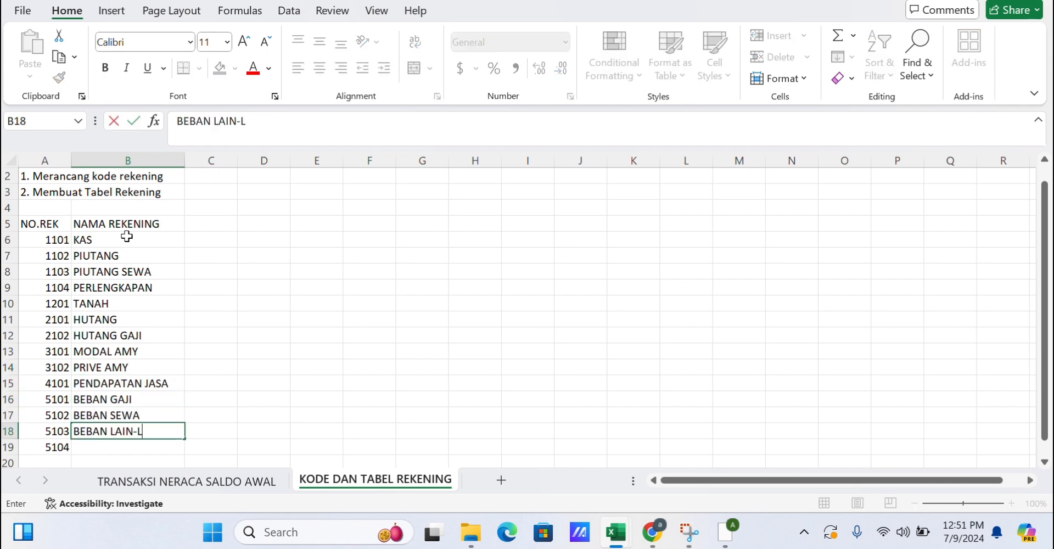
pyautogui.write('AIN')
pyautogui.press('Return')
pyautogui.write('BEBAN PER')
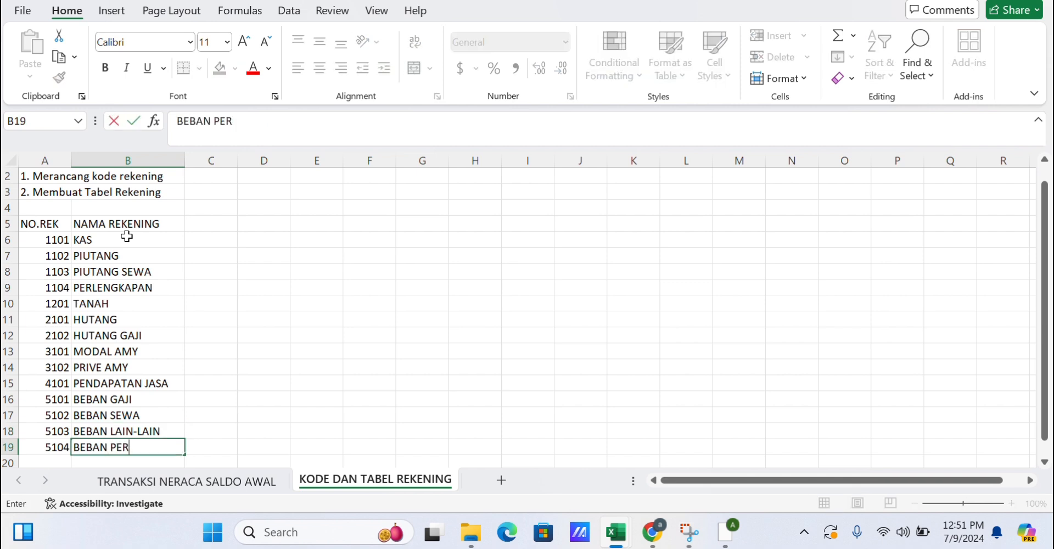
pyautogui.write('LENGKAPAN')
pyautogui.hotkey('ctrl', 'Return')
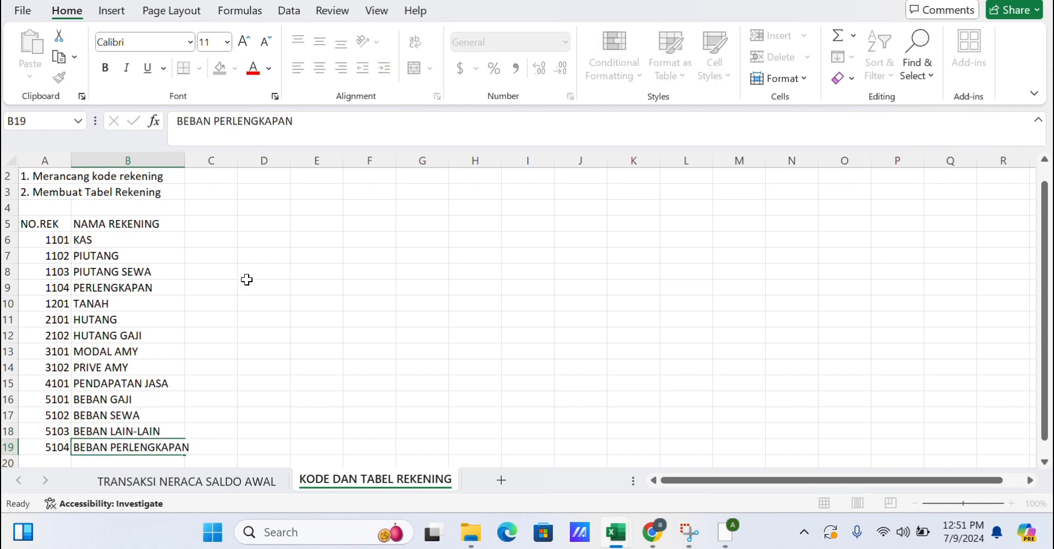
pyautogui.click(246, 279)
pyautogui.moveTo(55, 224); pyautogui.dragTo(165, 447)
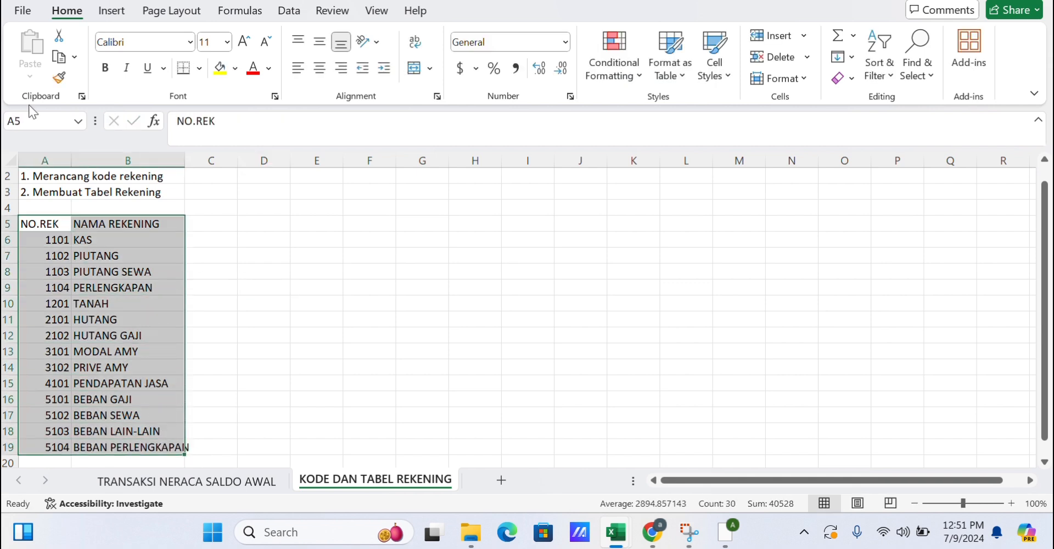
pyautogui.click(278, 226)
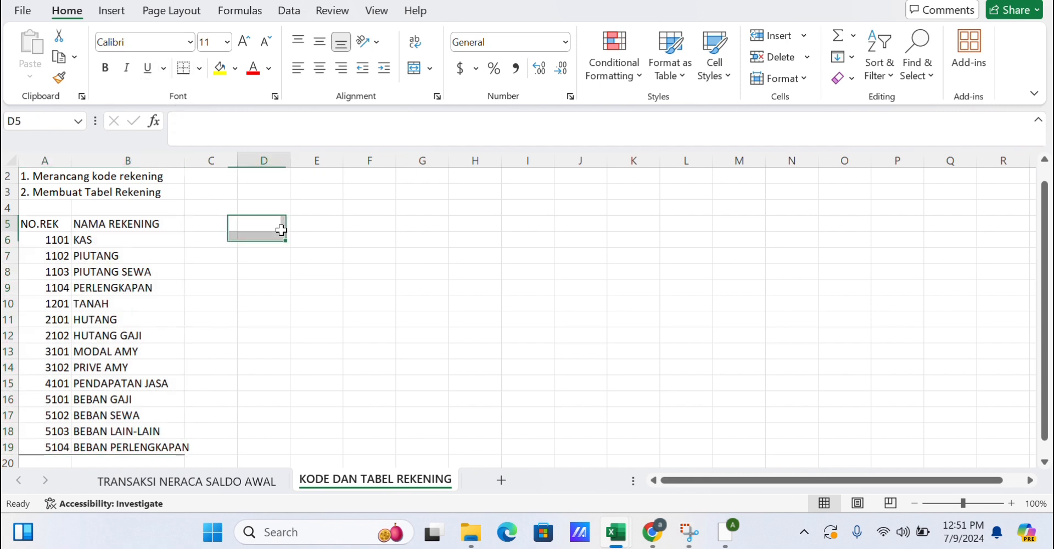
# Apply all borders to the account table A5:B19.
pyautogui.moveTo(54, 224); pyautogui.dragTo(182, 441)
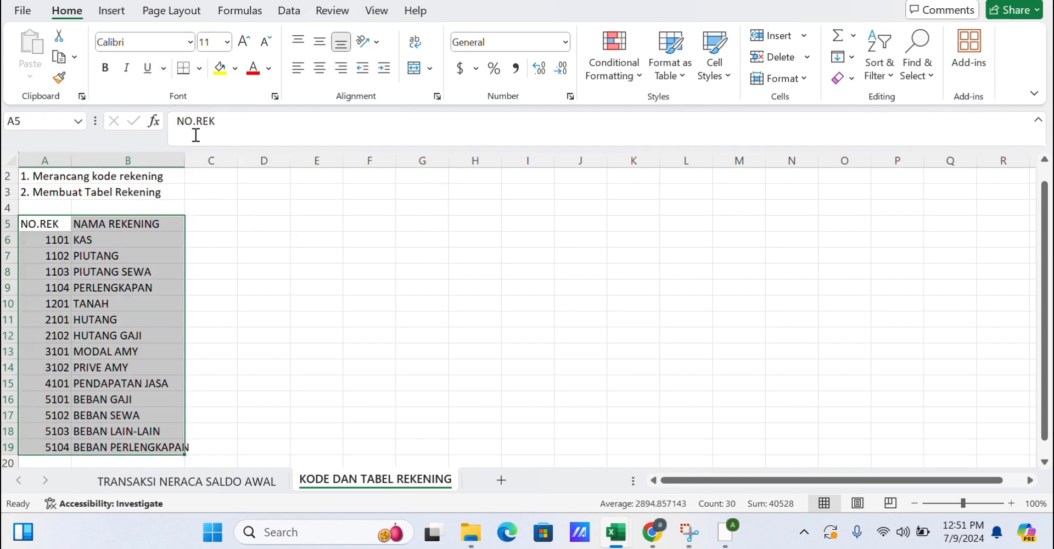
pyautogui.click(199, 68)
pyautogui.click(236, 243)
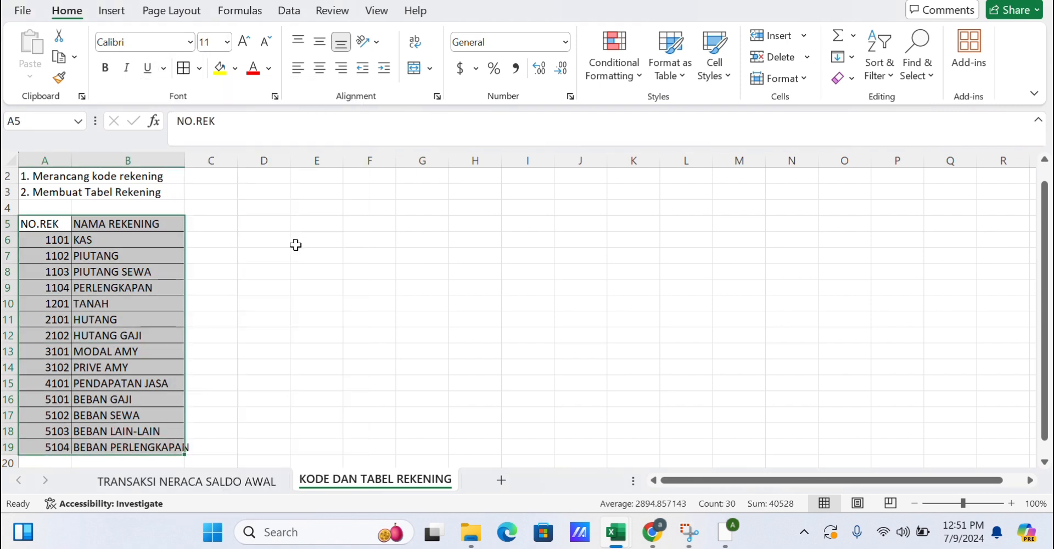
pyautogui.click(294, 242)
# Widen column B to fit the longest account name.
pyautogui.click(170, 160)
pyautogui.moveTo(185, 160); pyautogui.dragTo(199, 161)
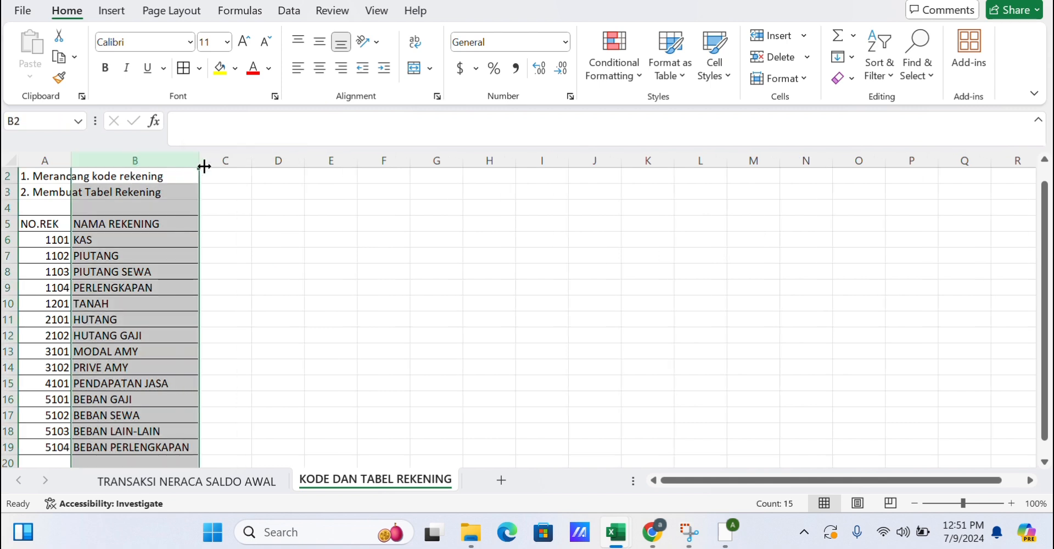
pyautogui.click(285, 254)
# Middle-align the header cells A5:B5 and fill them with a light blue colour.
pyautogui.moveTo(47, 224); pyautogui.dragTo(115, 222)
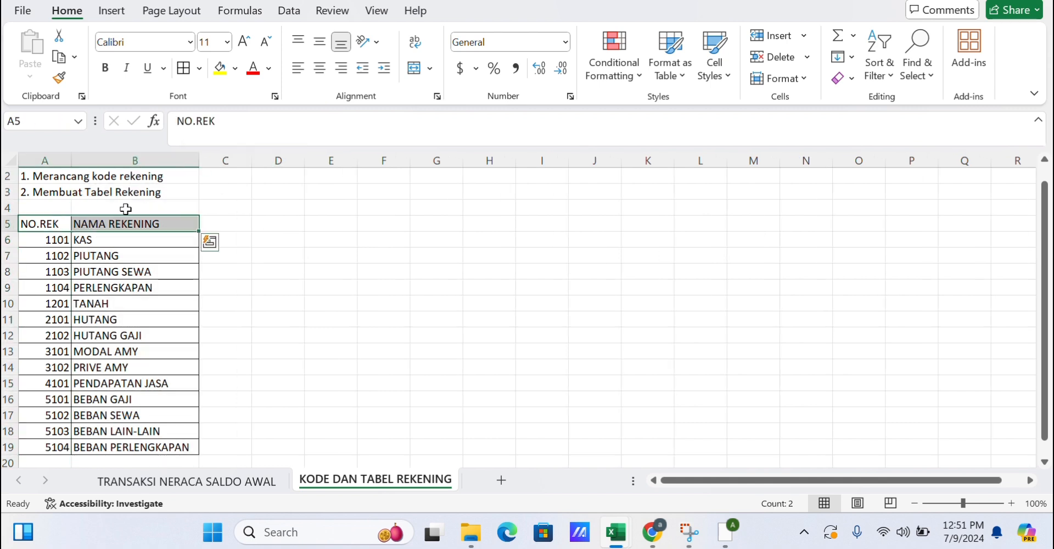
pyautogui.click(319, 41)
pyautogui.click(240, 70)
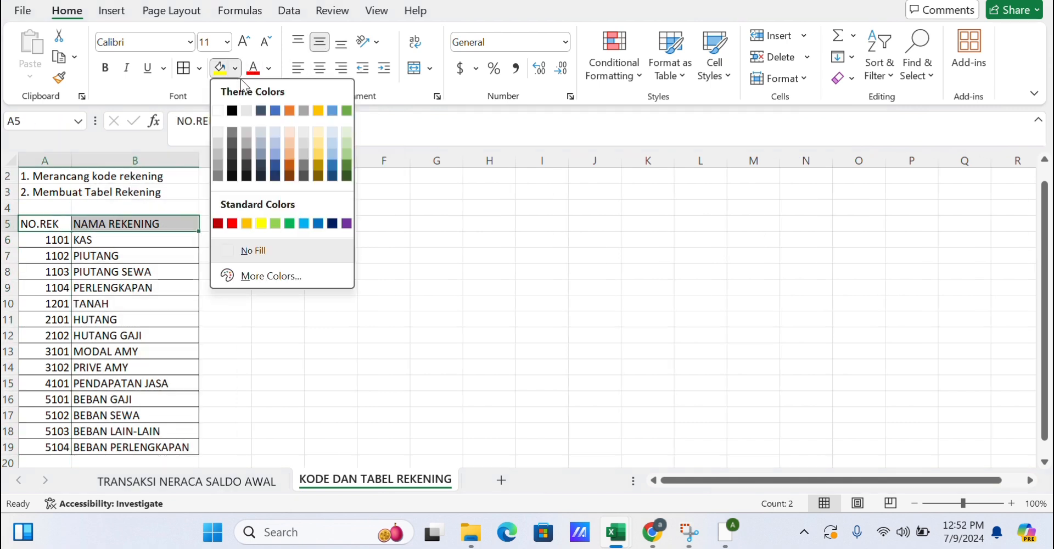
pyautogui.click(301, 159)
pyautogui.click(404, 269)
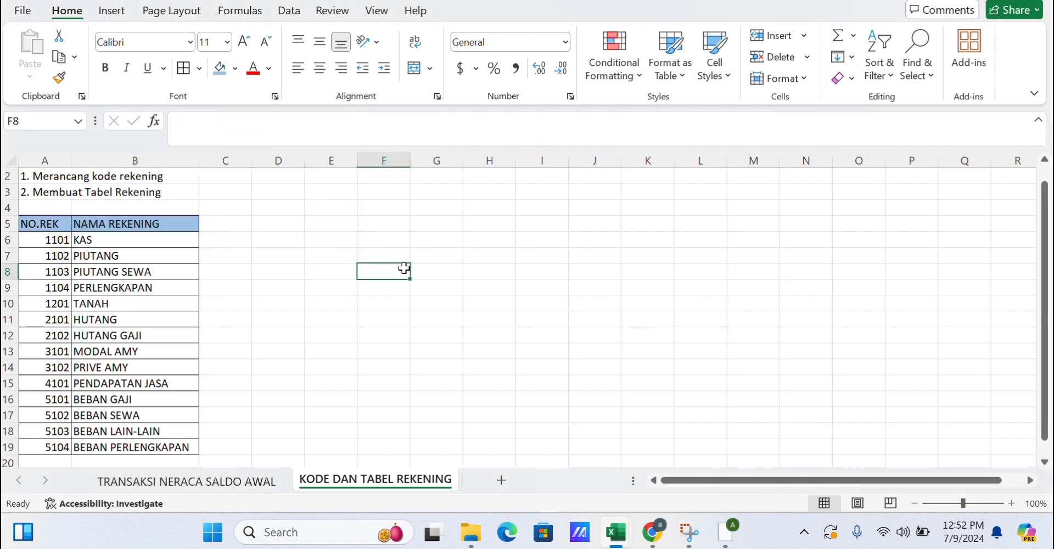
# Center the account numbers in A6:A19.
pyautogui.moveTo(49, 242); pyautogui.dragTo(52, 445)
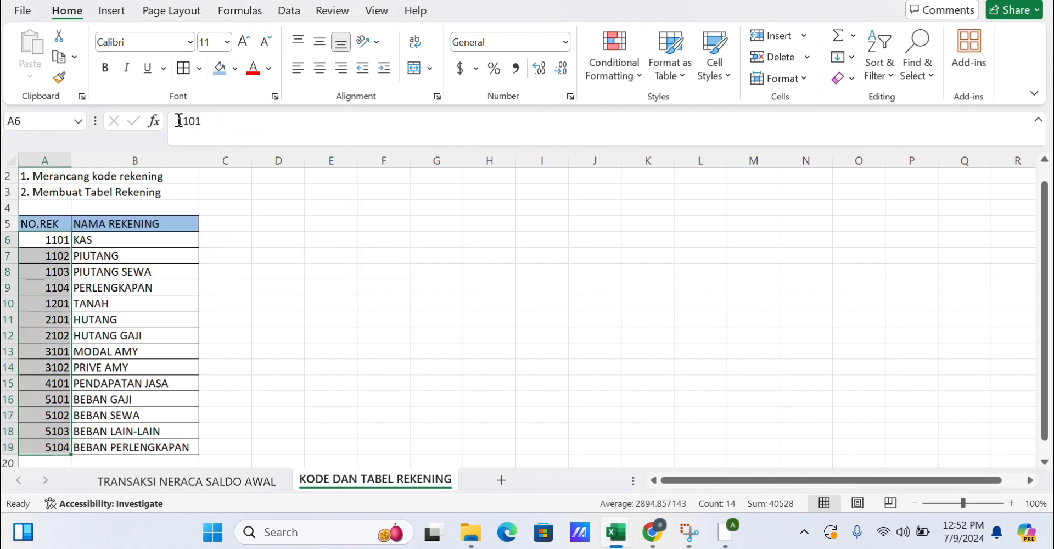
pyautogui.click(319, 68)
pyautogui.click(349, 289)
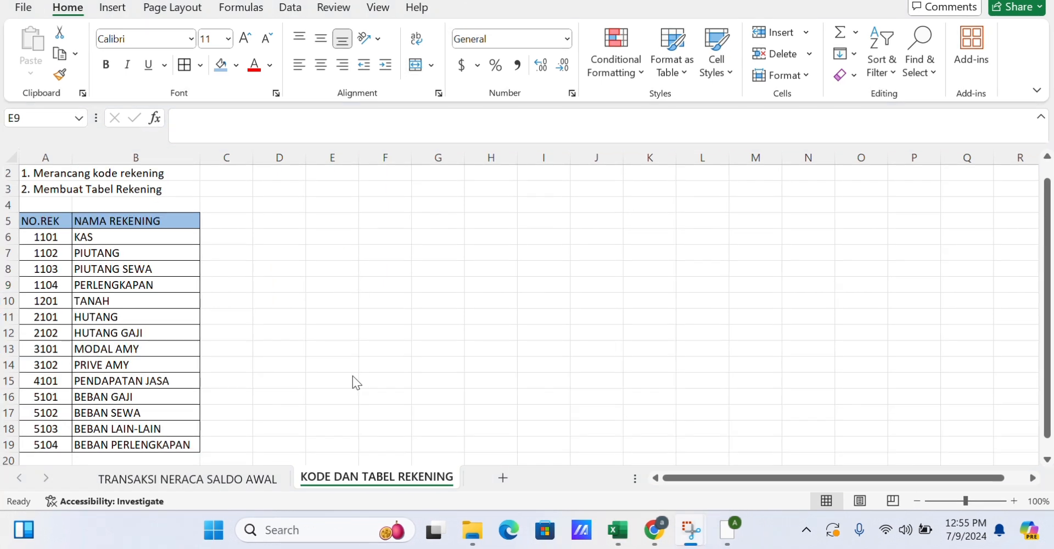
# Add a new worksheet and name it JURNAL UMUM.
pyautogui.click(502, 480)
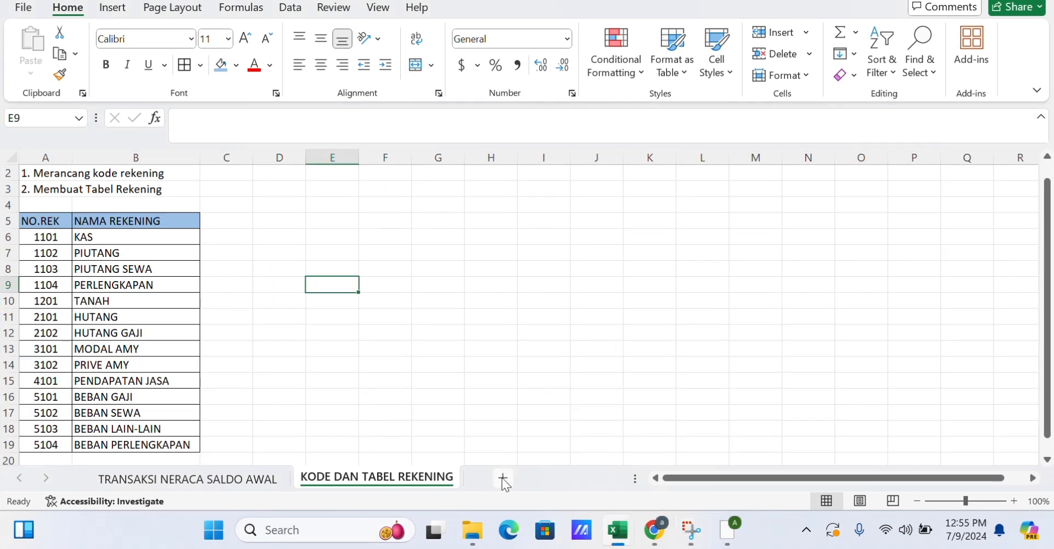
pyautogui.click(502, 477)
pyautogui.doubleClick(494, 477)
pyautogui.write('JURNAL UMUM')
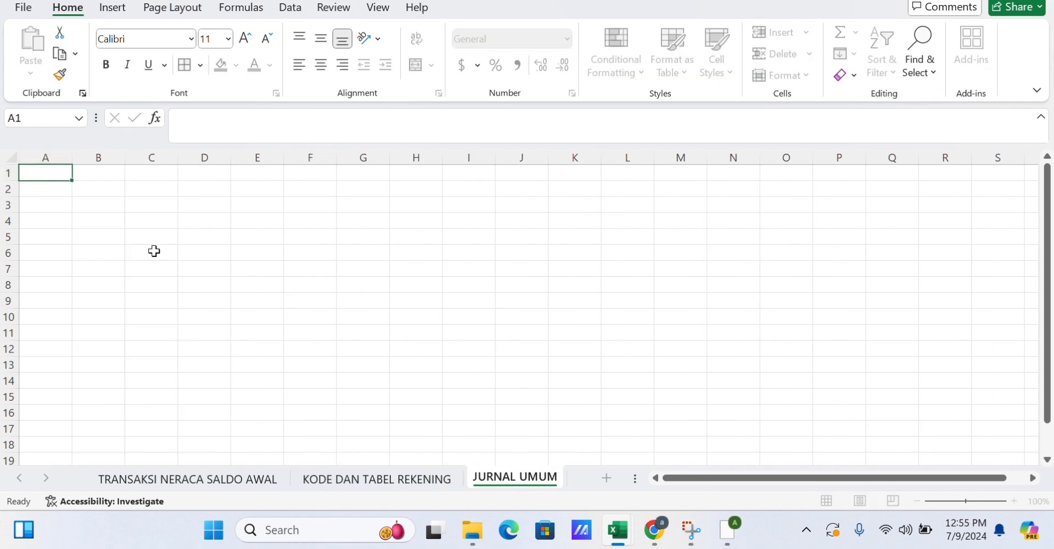
# Enter the title "3. Membuat buku harian atau jurnal umum" in A1.
pyautogui.click(44, 173)
pyautogui.write('3. ')
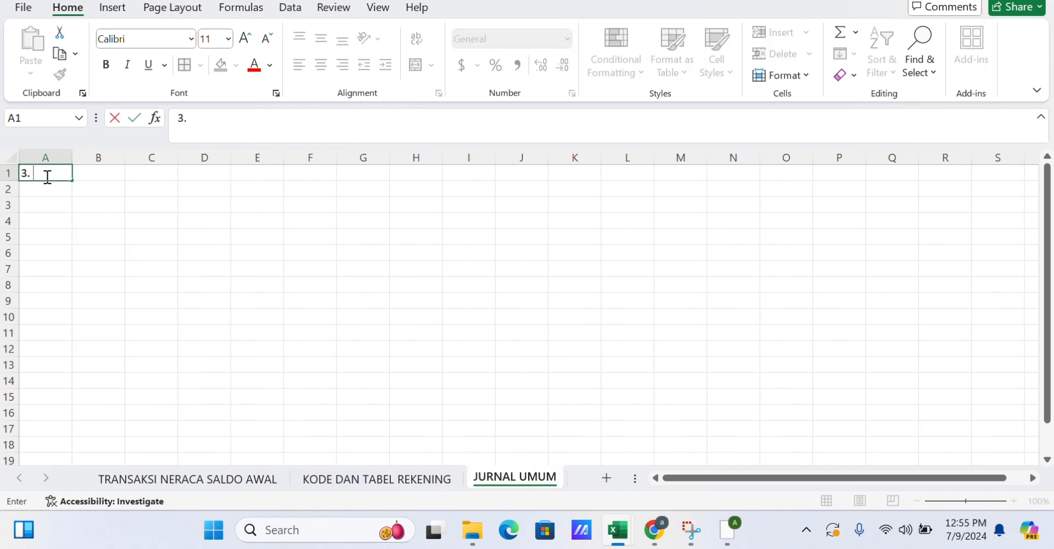
pyautogui.write('Membuat')
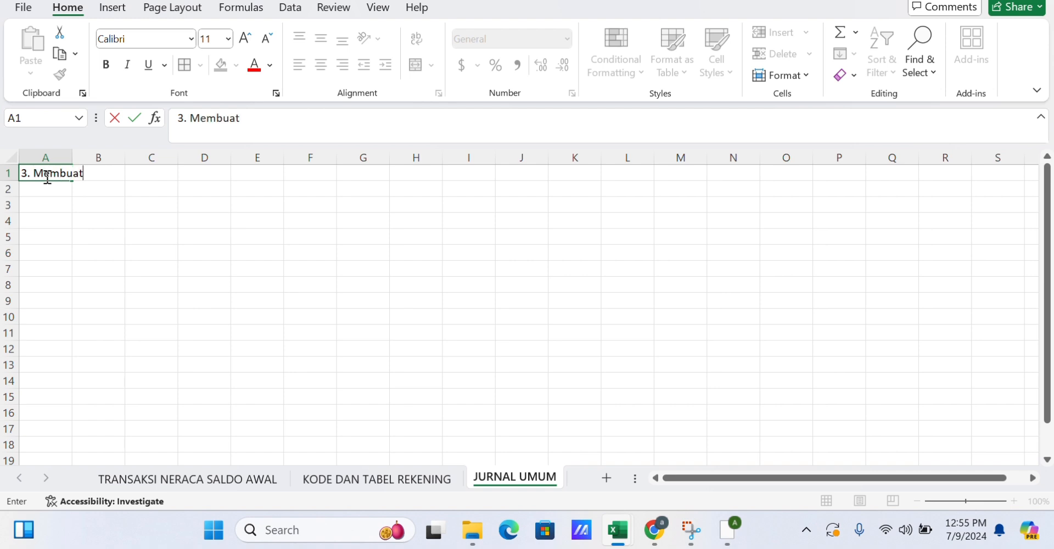
pyautogui.write(' buku harian atau jurnal umum')
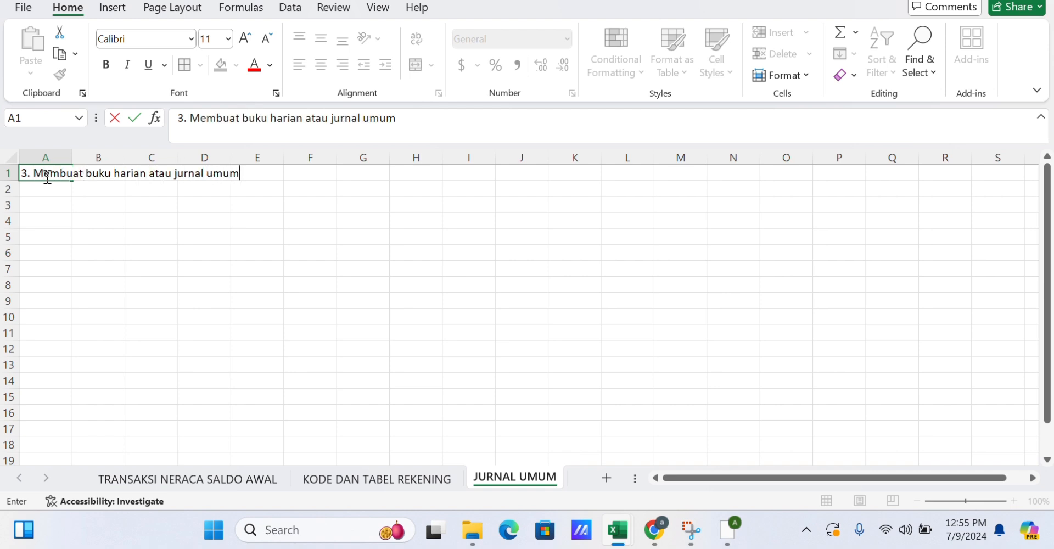
pyautogui.click(90, 208)
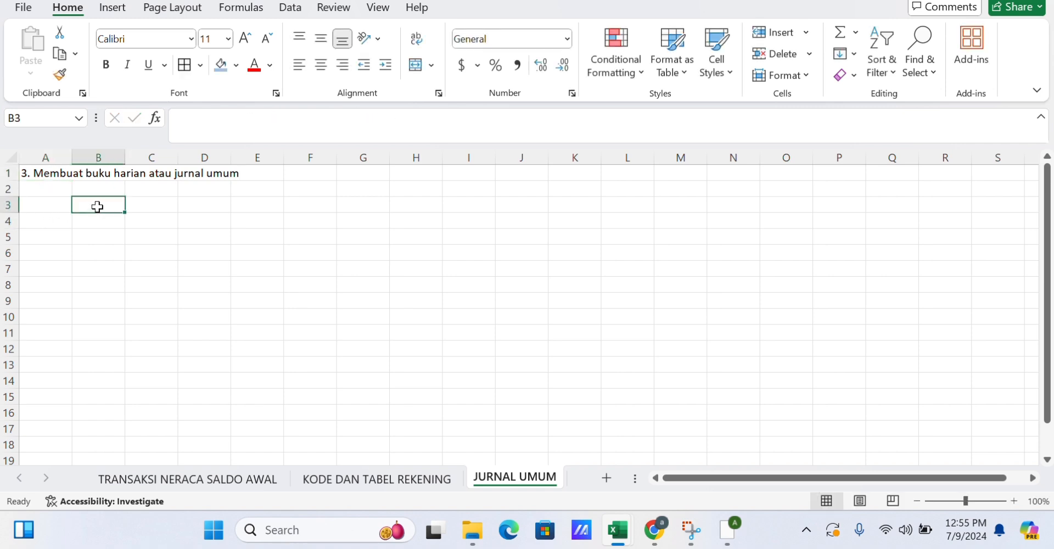
# Enter the header TGL/BLN/THN in B3 and widen column B.
pyautogui.write('t')
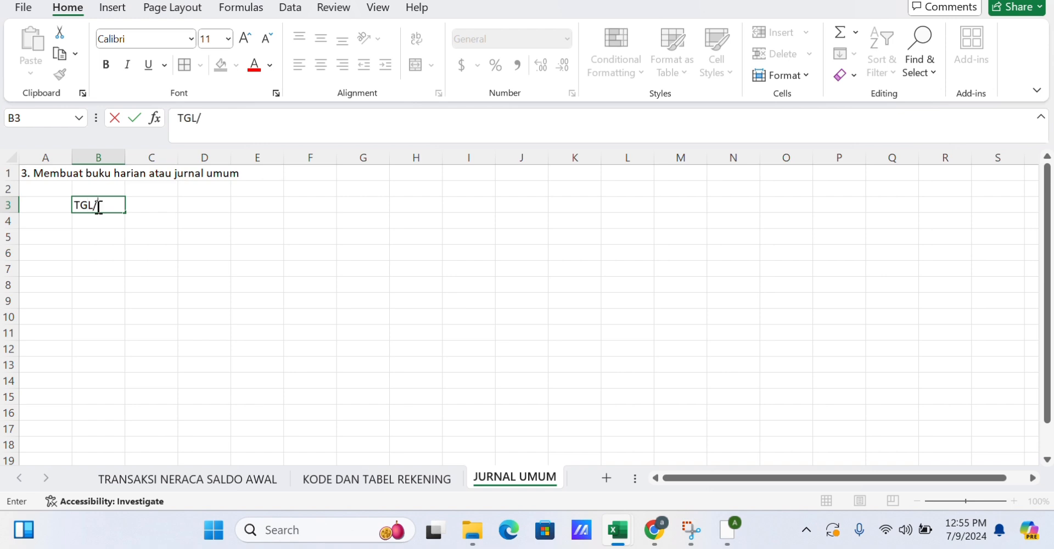
pyautogui.write('GL/BLN/THN')
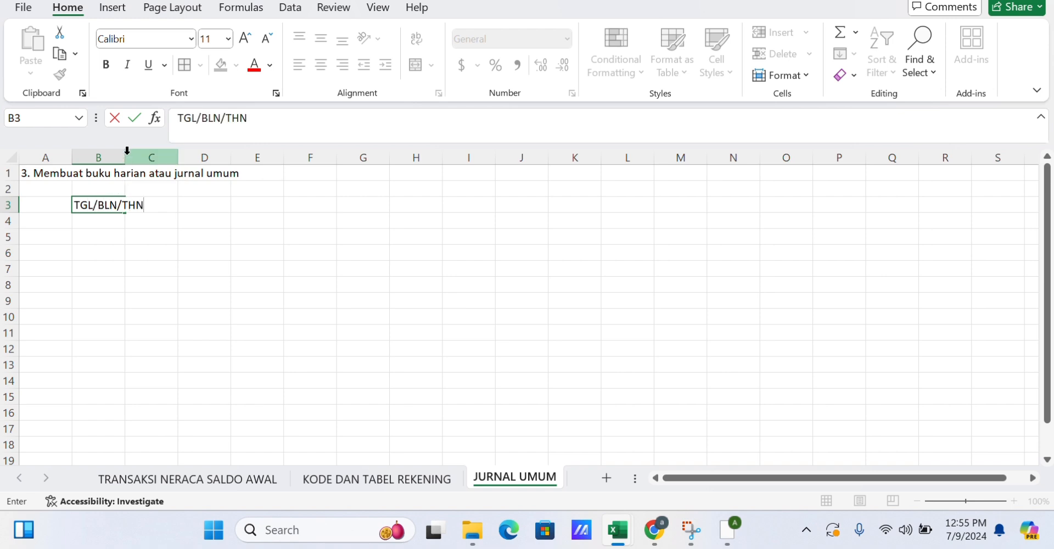
pyautogui.click(149, 220)
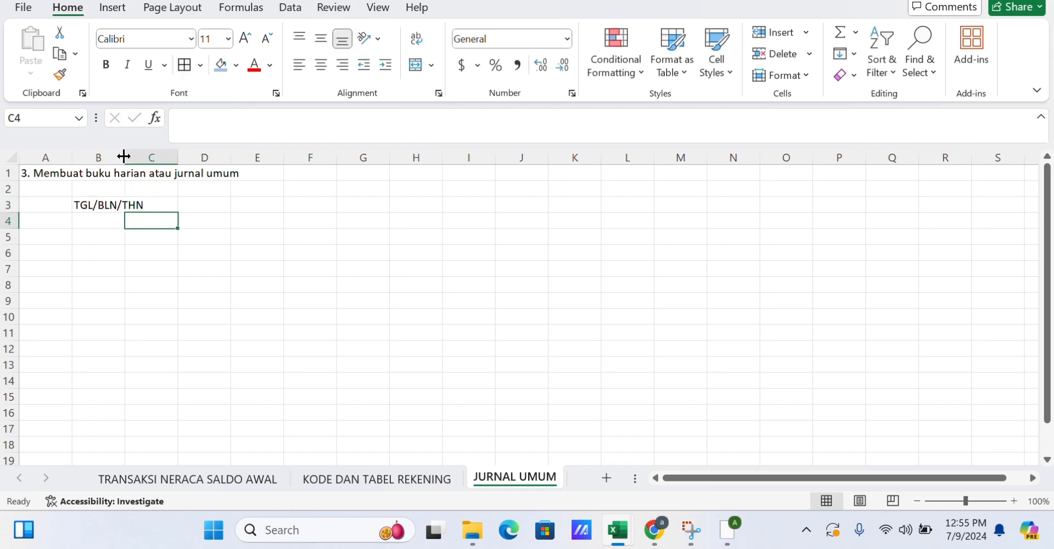
pyautogui.moveTo(125, 158); pyautogui.dragTo(162, 157)
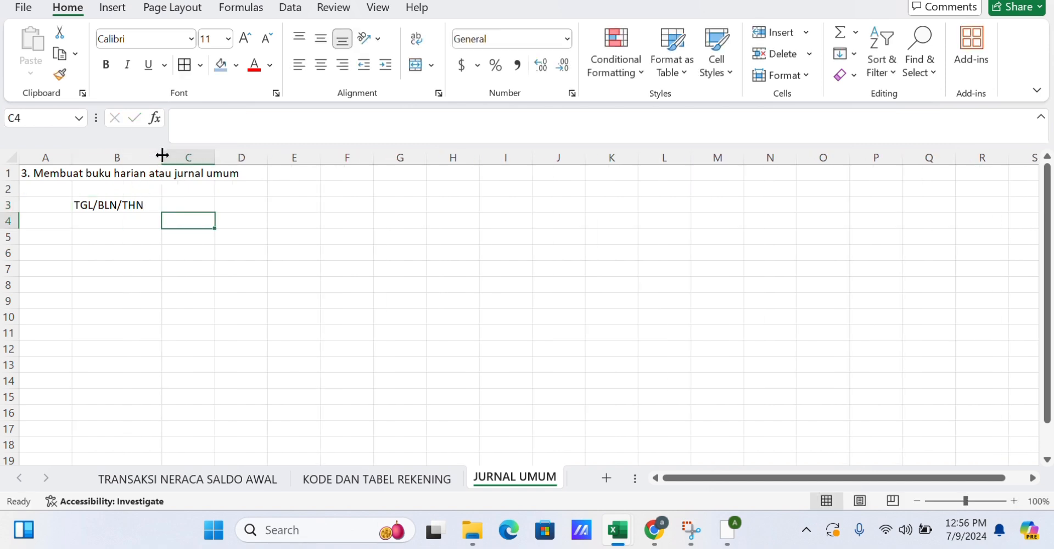
# Enter headers KODE in C3 and NAMA REKENING in D3, then widen column D.
pyautogui.click(179, 207)
pyautogui.write('KODE')
pyautogui.press('Tab')
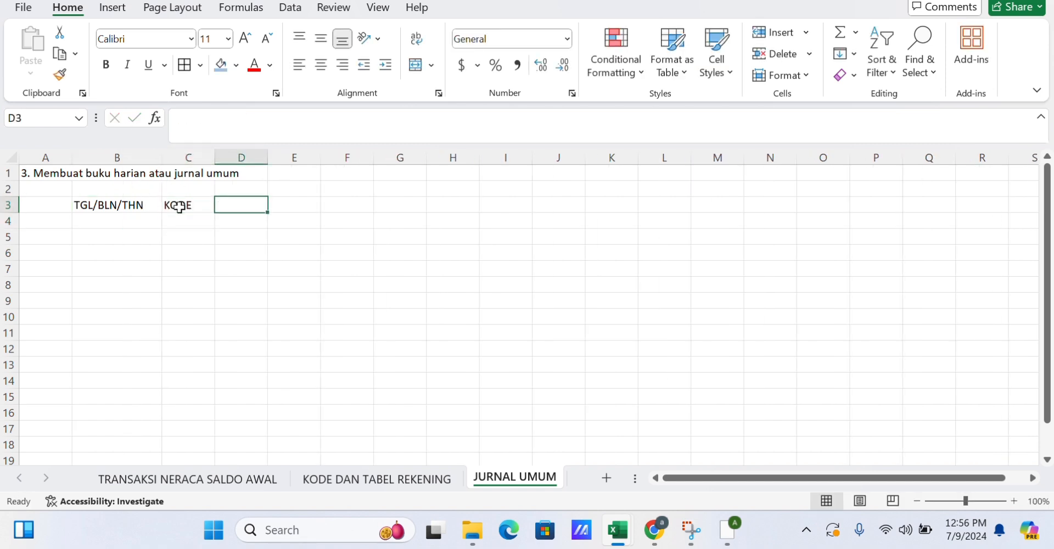
pyautogui.write('NAMA REKENING')
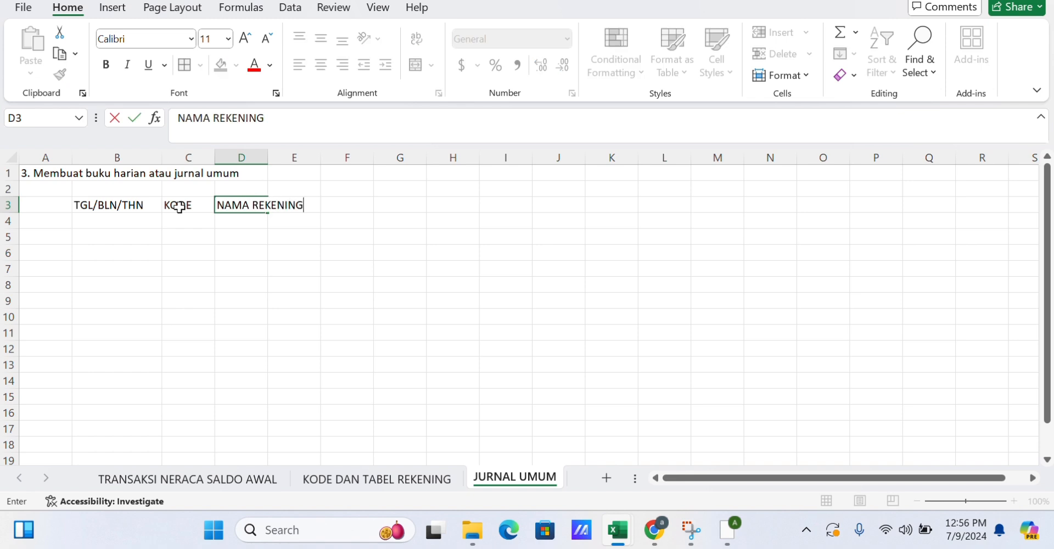
pyautogui.click(268, 255)
pyautogui.moveTo(267, 157); pyautogui.dragTo(316, 158)
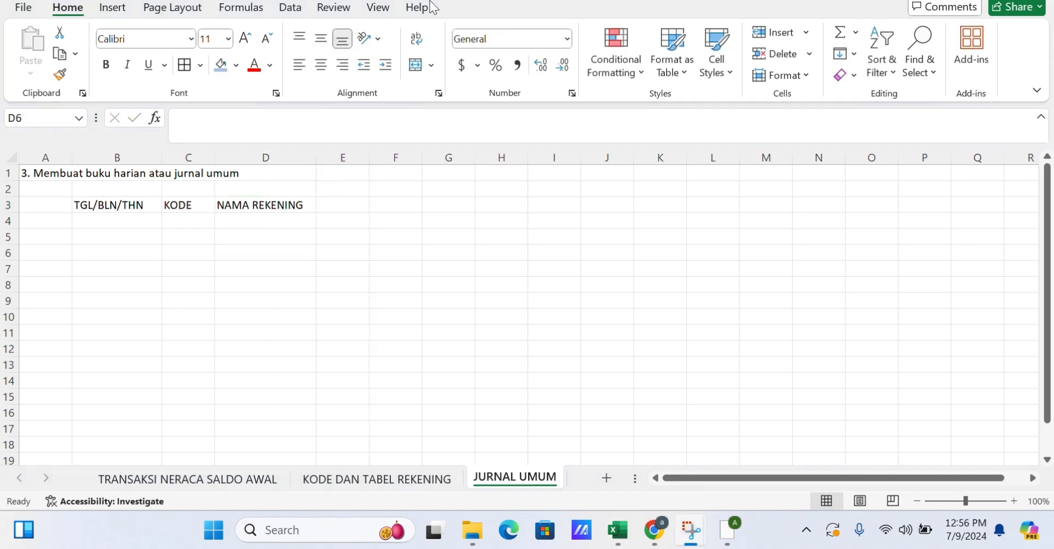
# Enter headers DEBIT in E3 and KREDIT in F3 and widen both columns.
pyautogui.click(343, 205)
pyautogui.write('DEBIT')
pyautogui.press('Tab')
pyautogui.write('KREDIT')
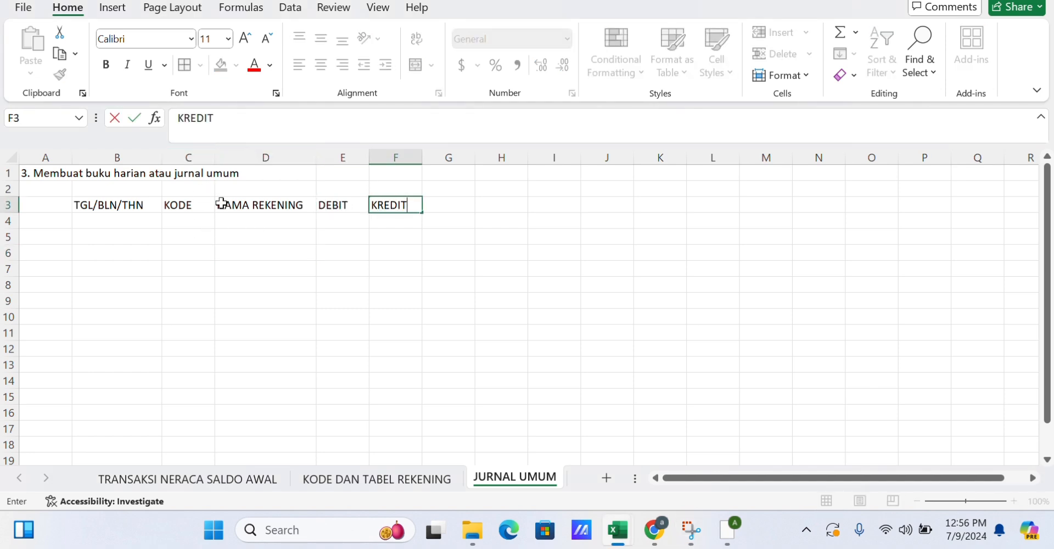
pyautogui.click(263, 253)
pyautogui.moveTo(317, 157); pyautogui.dragTo(326, 156)
pyautogui.moveTo(381, 157); pyautogui.dragTo(521, 156)
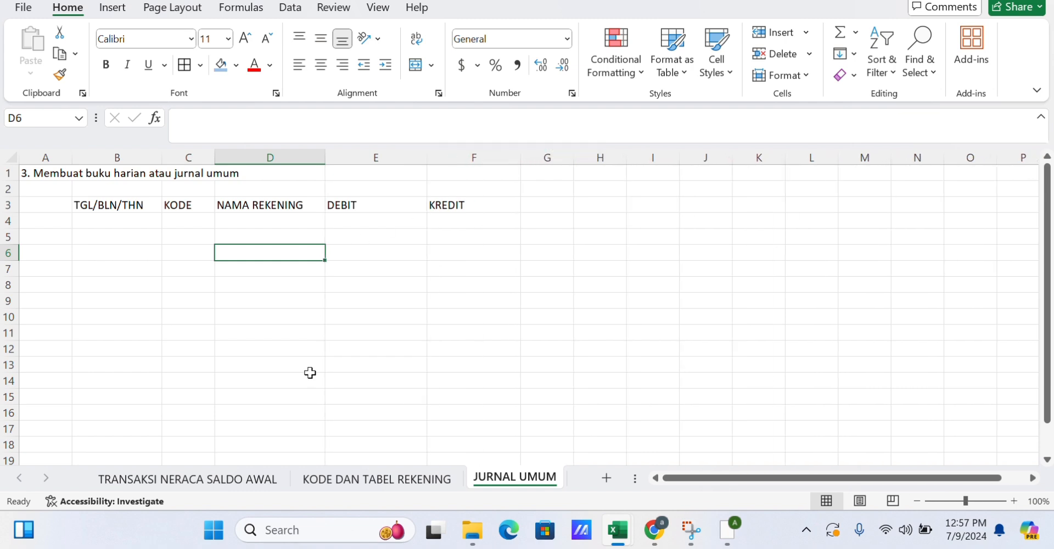
# Name the range A6:B19 on the KODE DAN TABEL REKENING sheet as TABEL1.
pyautogui.click(318, 479)
pyautogui.click(41, 251)
pyautogui.moveTo(57, 264); pyautogui.dragTo(159, 426)
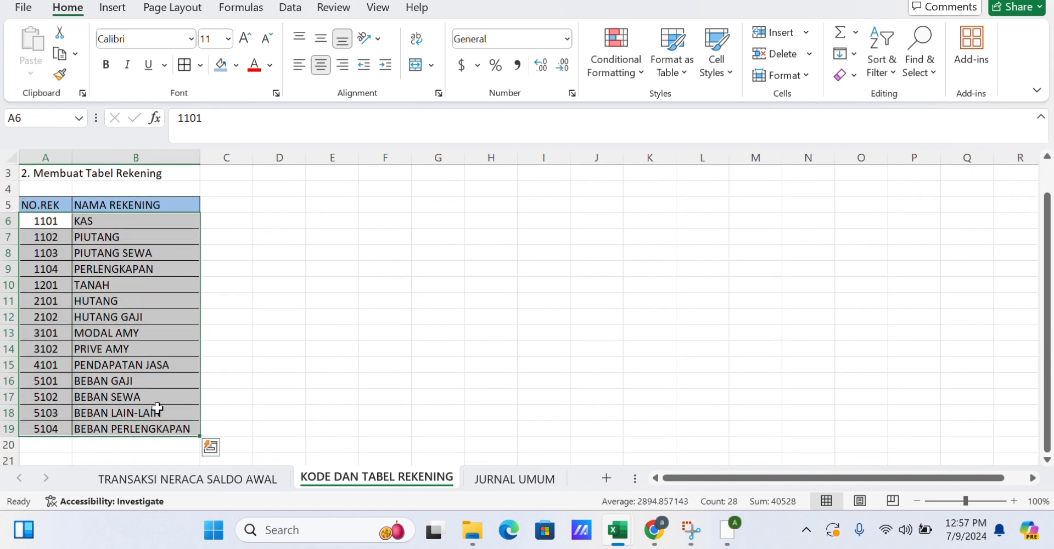
pyautogui.click(53, 113)
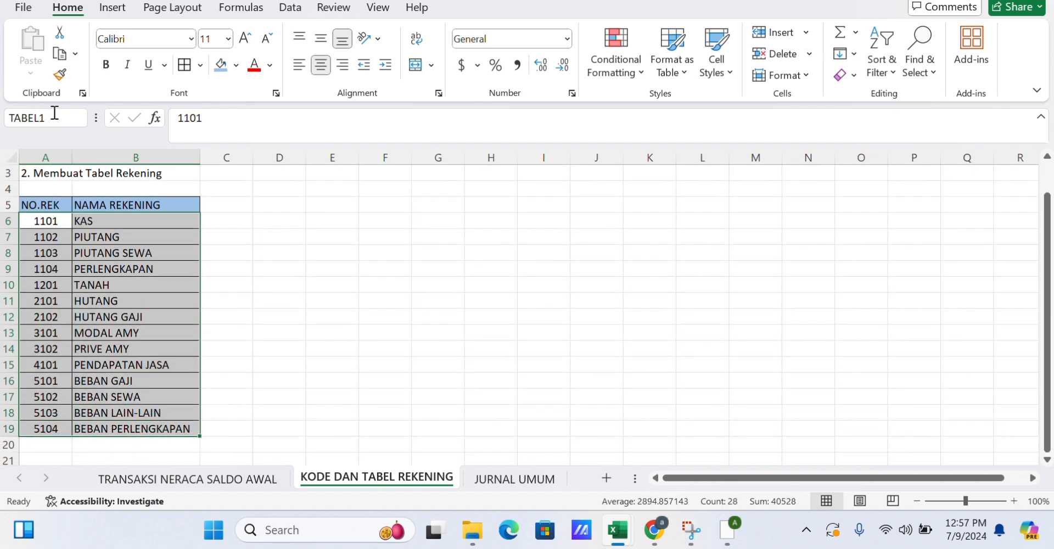
pyautogui.write('TA')
pyautogui.press('Return')
# Add a list data validation to C4 using 'KODE DAN TABEL REKENING'!$A$6:$A$19 as source and open its dropdown.
pyautogui.click(494, 481)
pyautogui.click(289, 7)
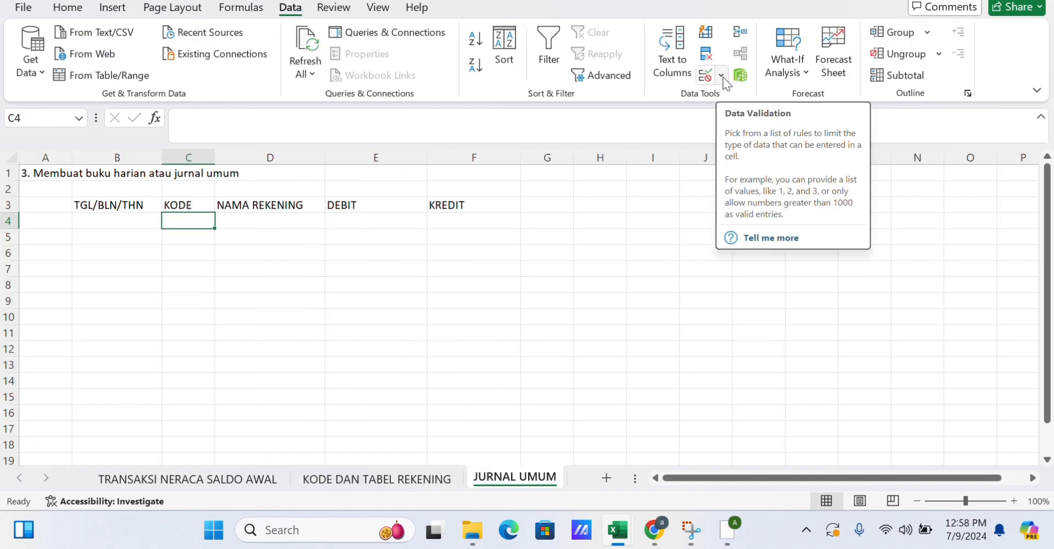
pyautogui.click(722, 77)
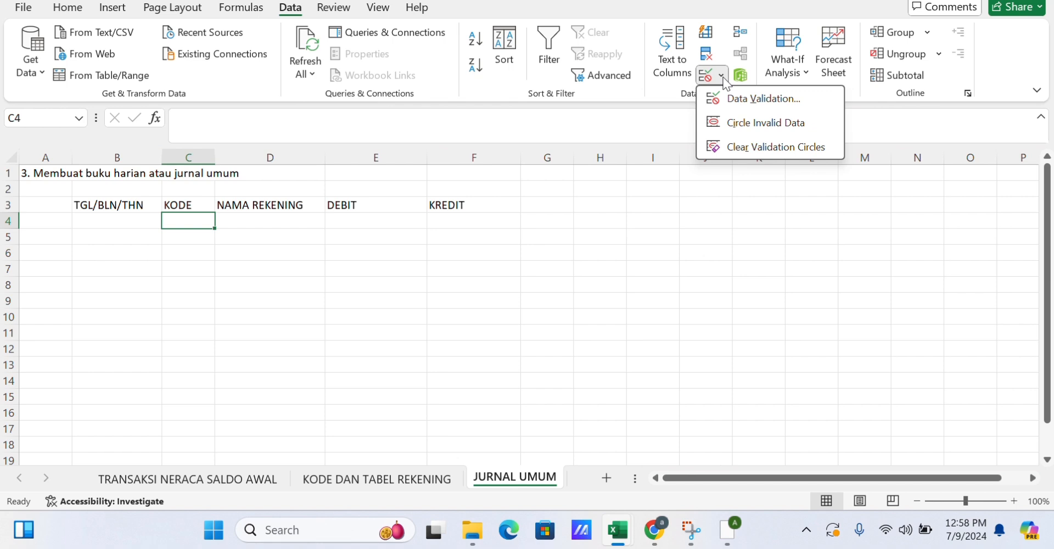
pyautogui.click(741, 99)
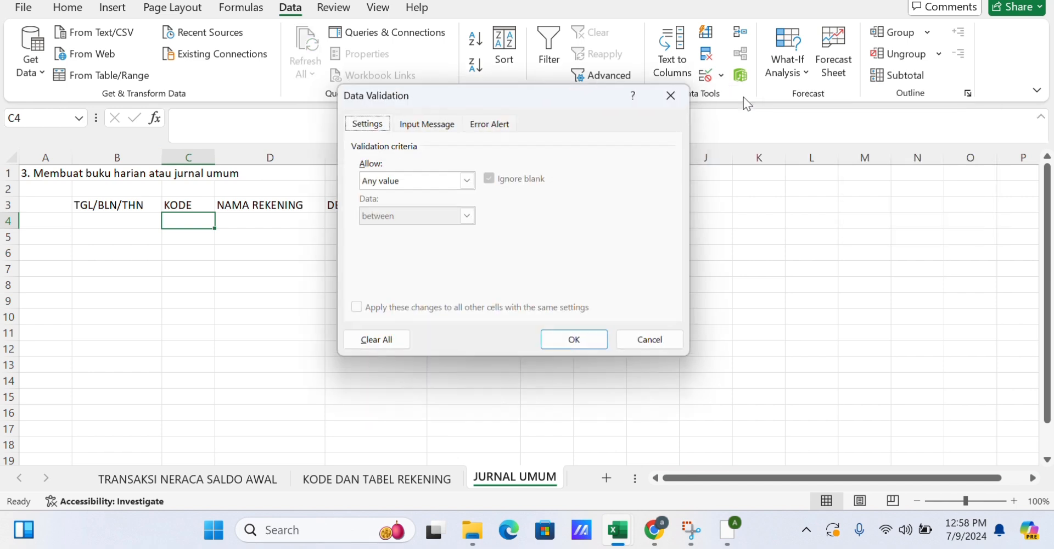
pyautogui.click(467, 180)
pyautogui.click(424, 227)
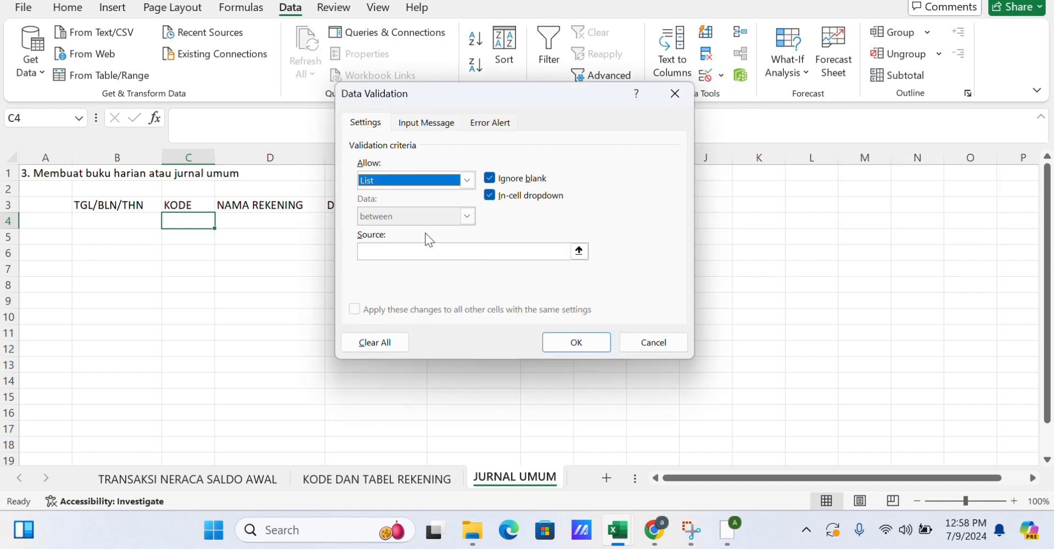
pyautogui.click(579, 251)
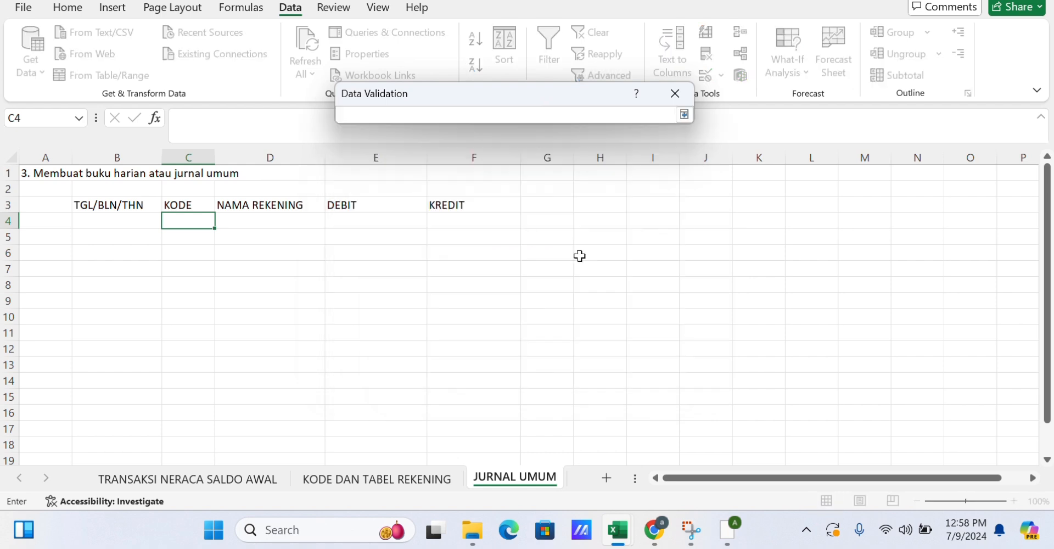
pyautogui.click(373, 480)
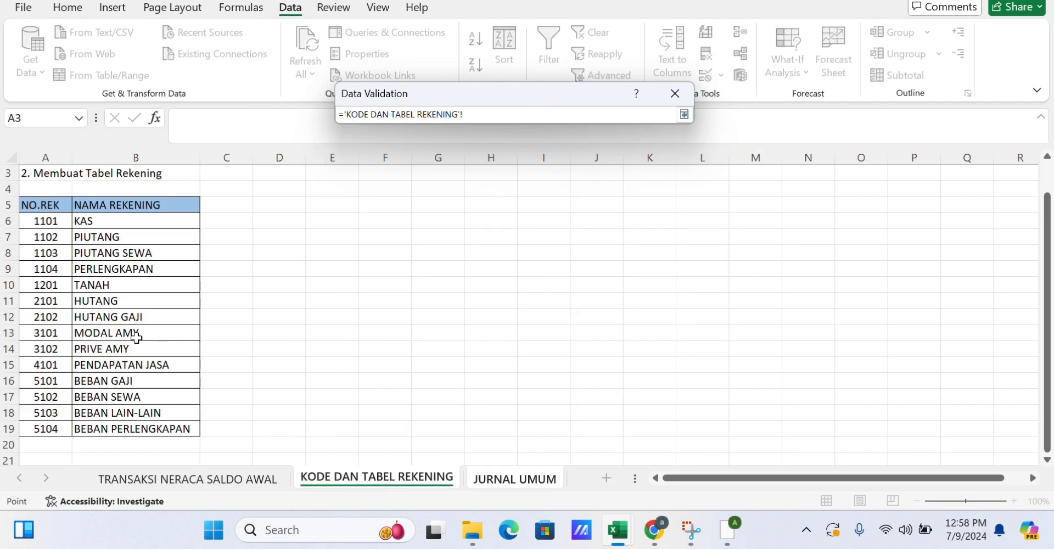
pyautogui.moveTo(52, 222); pyautogui.dragTo(57, 428)
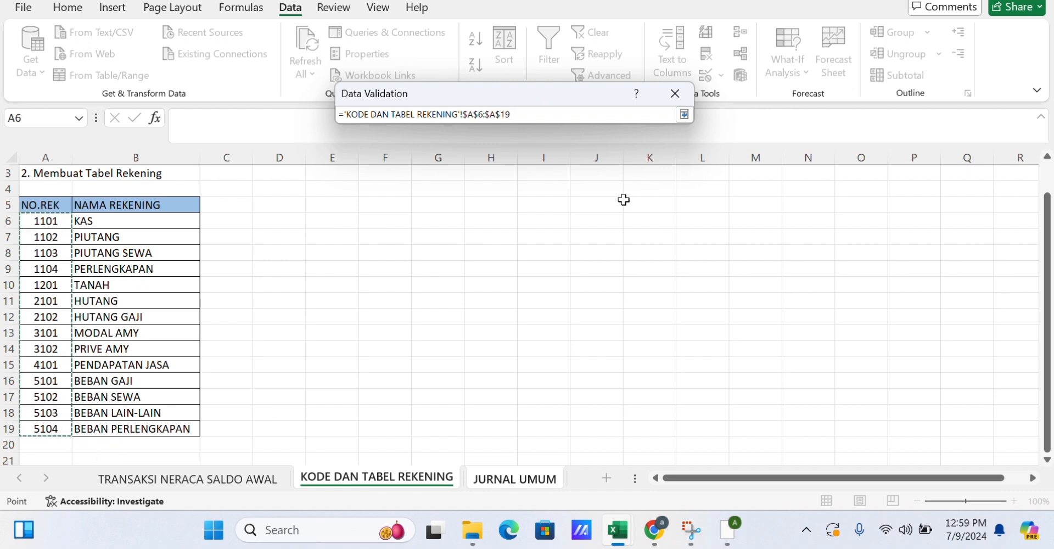
pyautogui.click(685, 114)
pyautogui.click(567, 343)
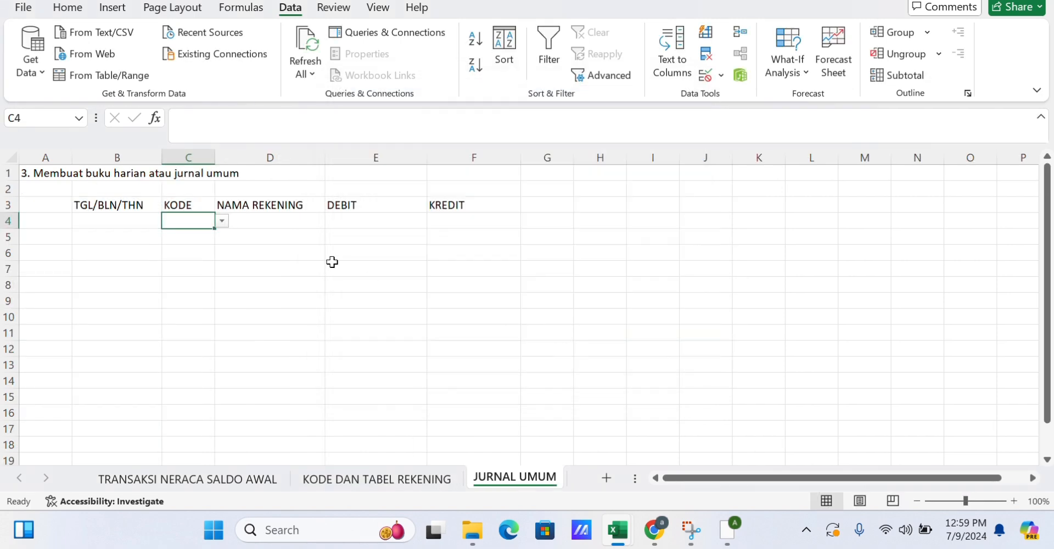
pyautogui.click(222, 221)
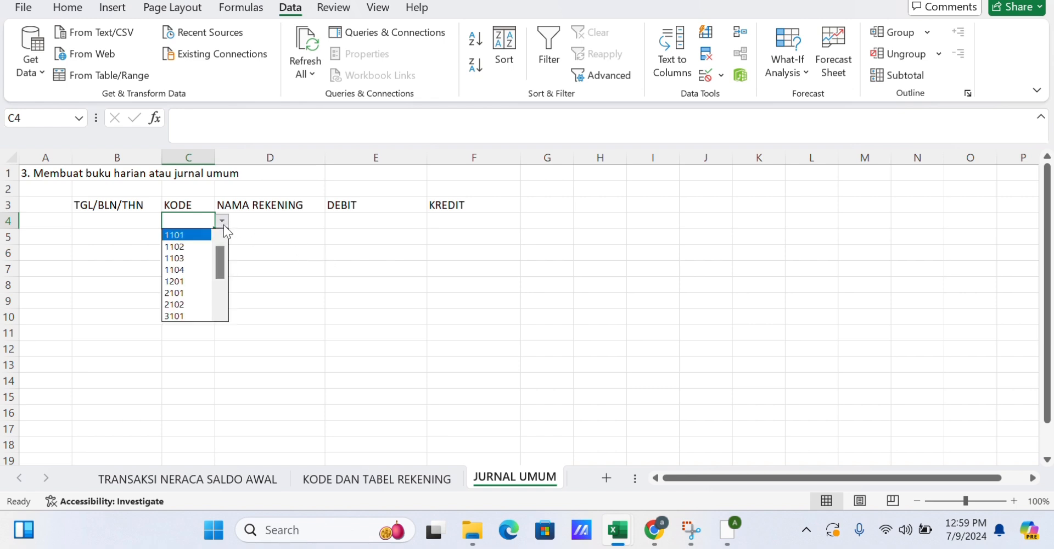
# Pick account code 1101 from the dropdown in C4.
pyautogui.click(200, 235)
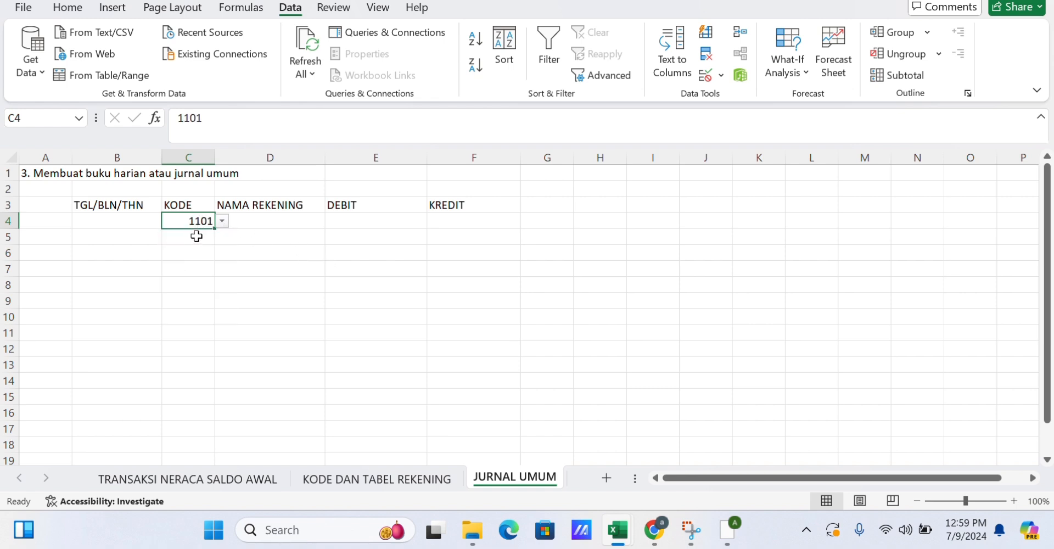
pyautogui.click(201, 237)
pyautogui.click(220, 266)
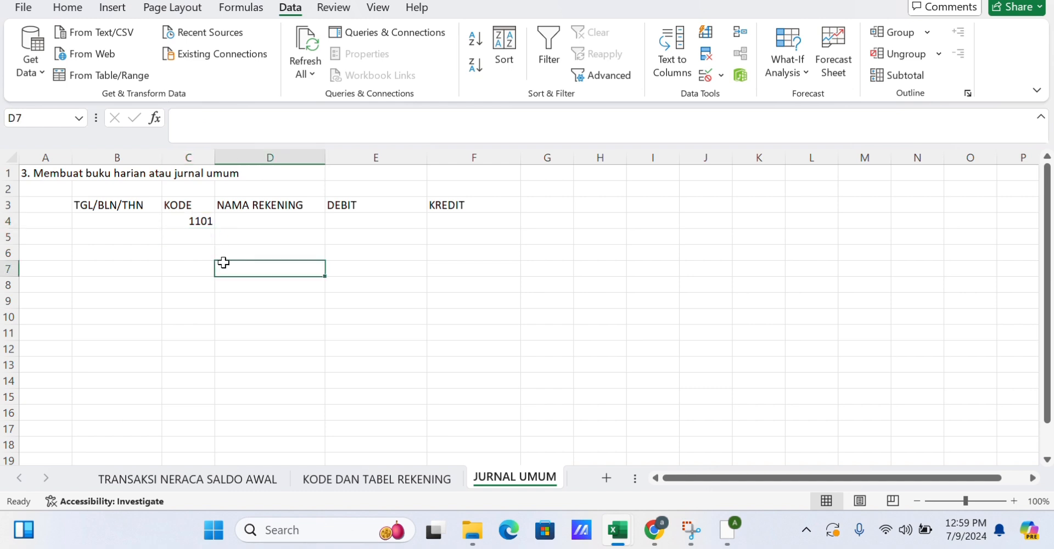
# Fill C4's code and validation dropdown down the KODE column through C21.
pyautogui.click(202, 236)
pyautogui.click(207, 221)
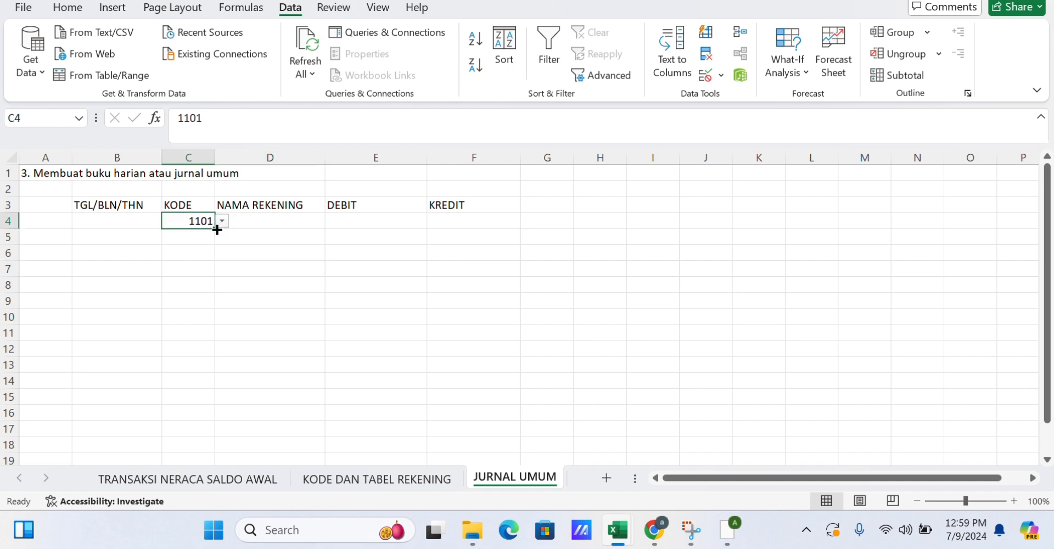
pyautogui.moveTo(215, 228); pyautogui.dragTo(216, 354)
pyautogui.click(196, 240)
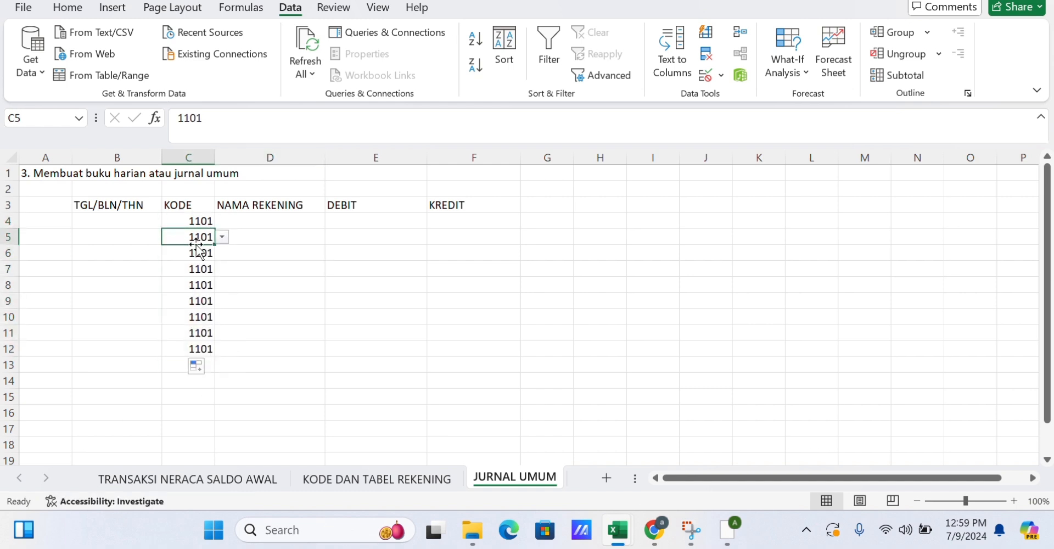
pyautogui.click(209, 220)
pyautogui.moveTo(215, 216); pyautogui.dragTo(204, 393)
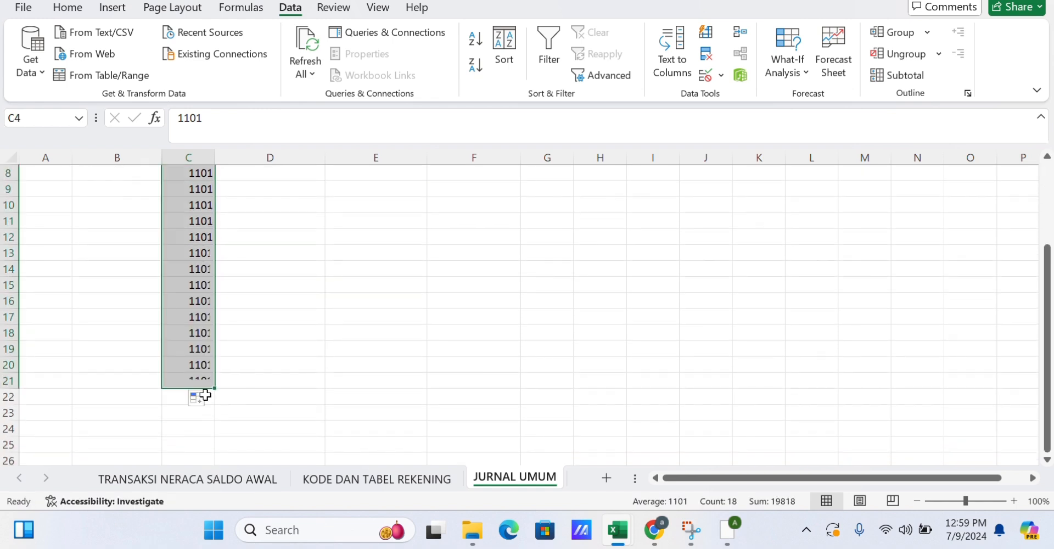
pyautogui.scroll(3, 245, 289)
# Enter the date 16 APR 2005 in B4 and account code 1102 in C5.
pyautogui.click(196, 241)
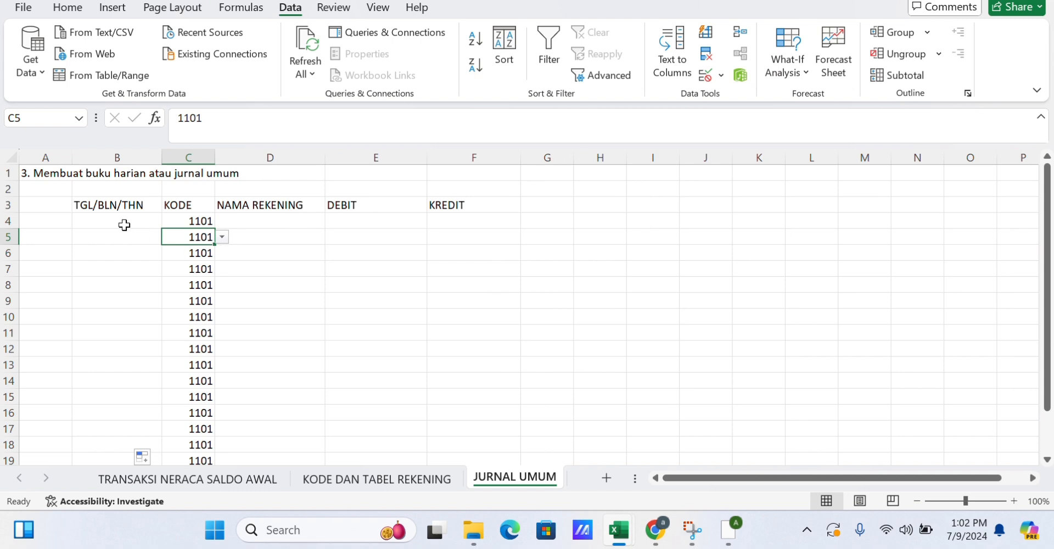
pyautogui.click(124, 225)
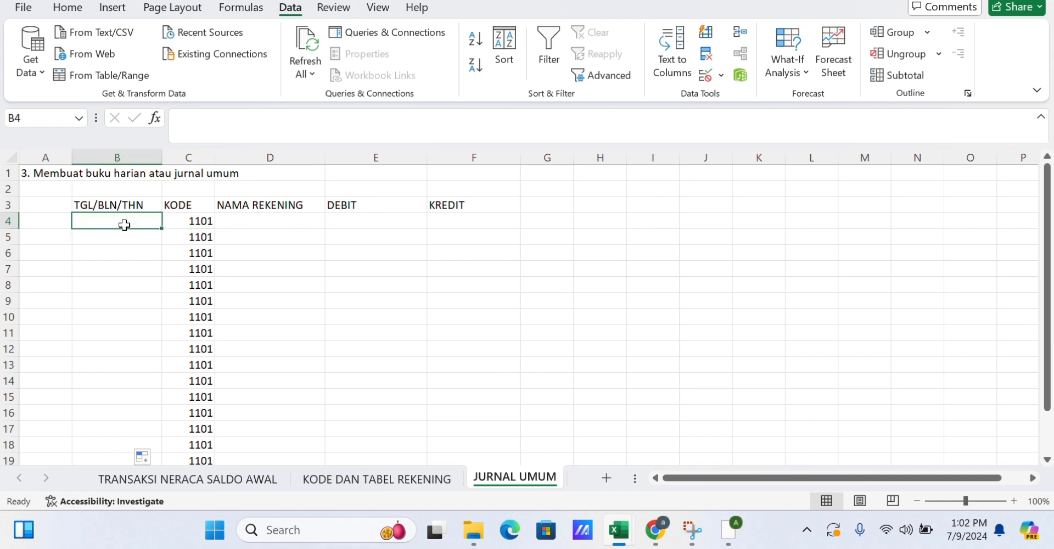
pyautogui.write('16 APR 2005')
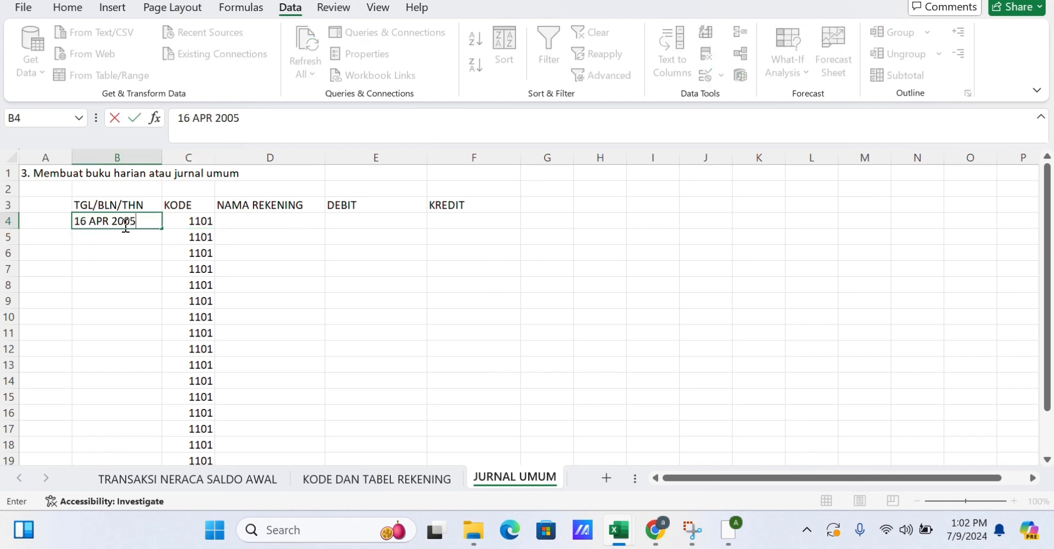
pyautogui.hotkey('ctrl', 'Return')
pyautogui.press('Return')
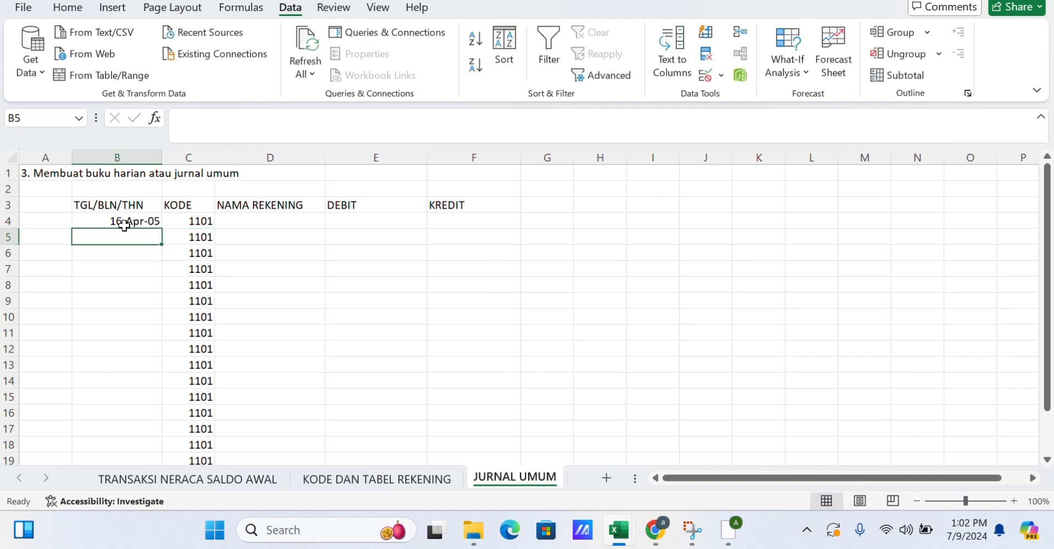
pyautogui.click(125, 252)
pyautogui.click(190, 239)
pyautogui.write('1102')
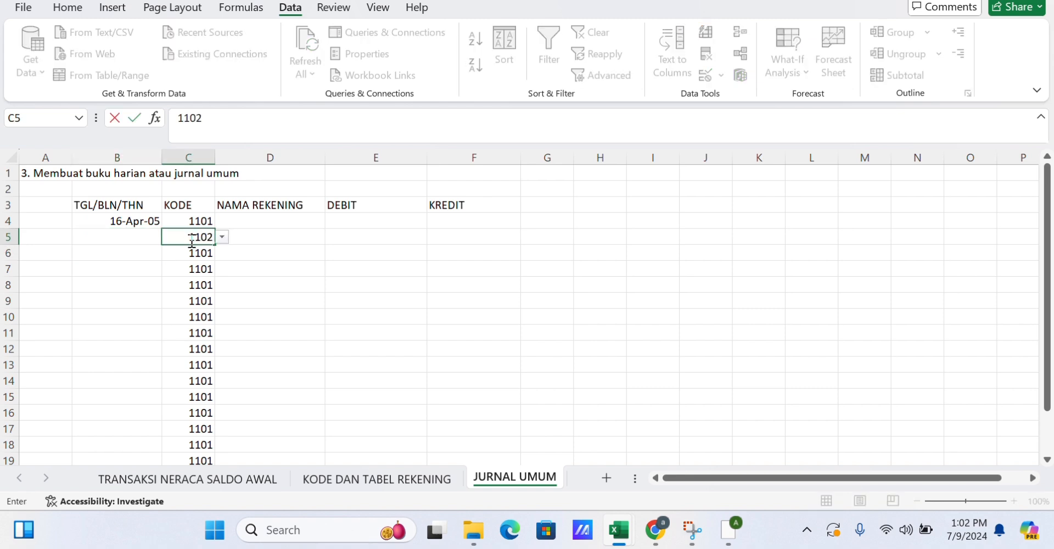
# Enter the date 17 APR 2005 in B6, with codes 1102 in C6 and 4101 in C7.
pyautogui.click(140, 253)
pyautogui.write('17 APR 2005')
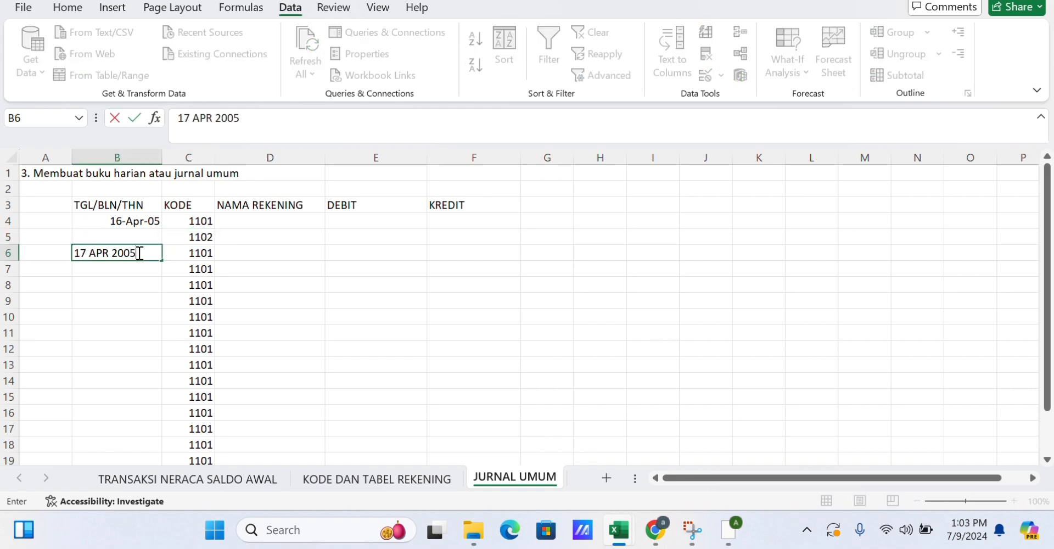
pyautogui.press('Return')
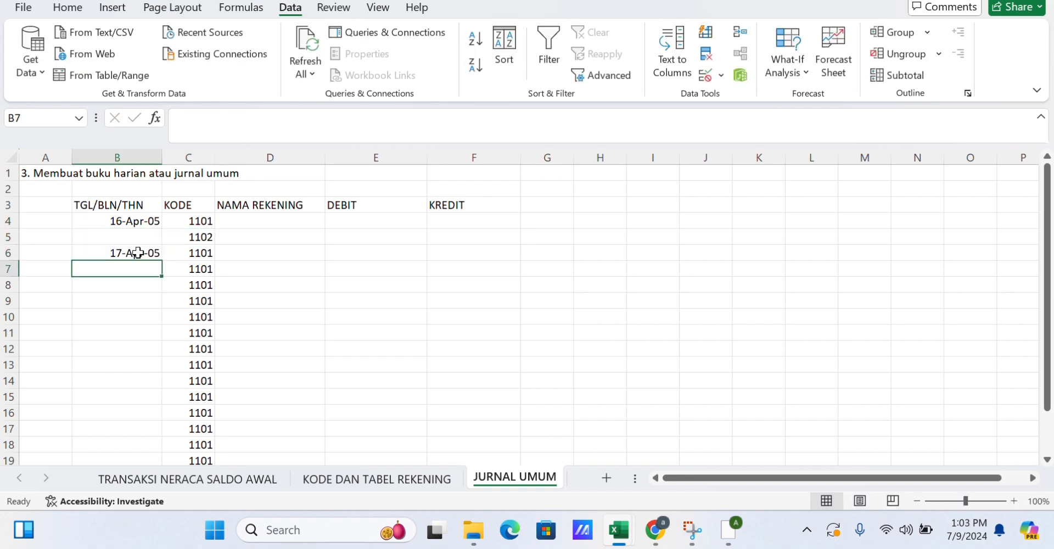
pyautogui.click(200, 253)
pyautogui.write('1102')
pyautogui.click(204, 268)
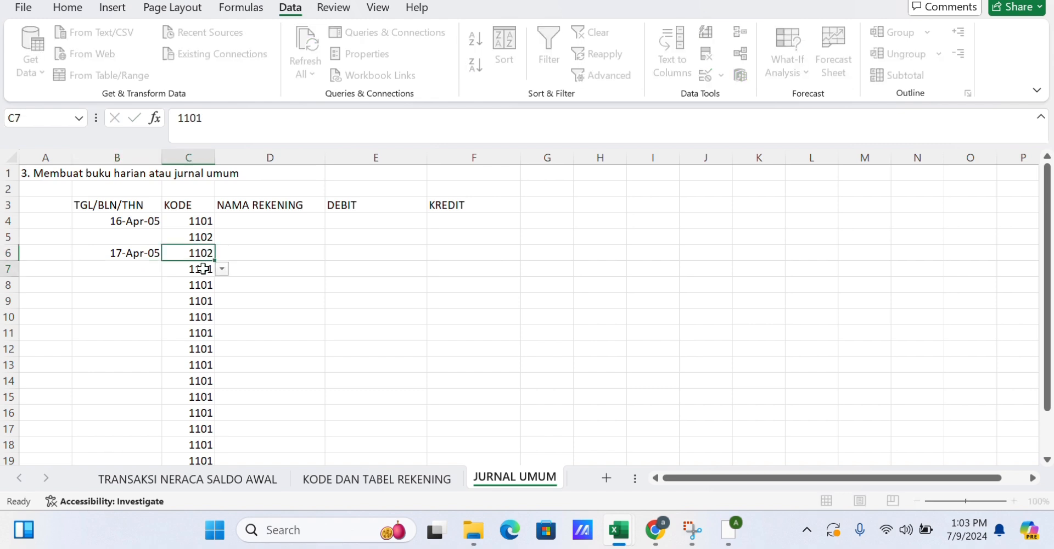
pyautogui.write('4101')
# Enter the date 19 APR 2005 in B8, with codes 5103 in C8 and 1101 in C9.
pyautogui.click(136, 289)
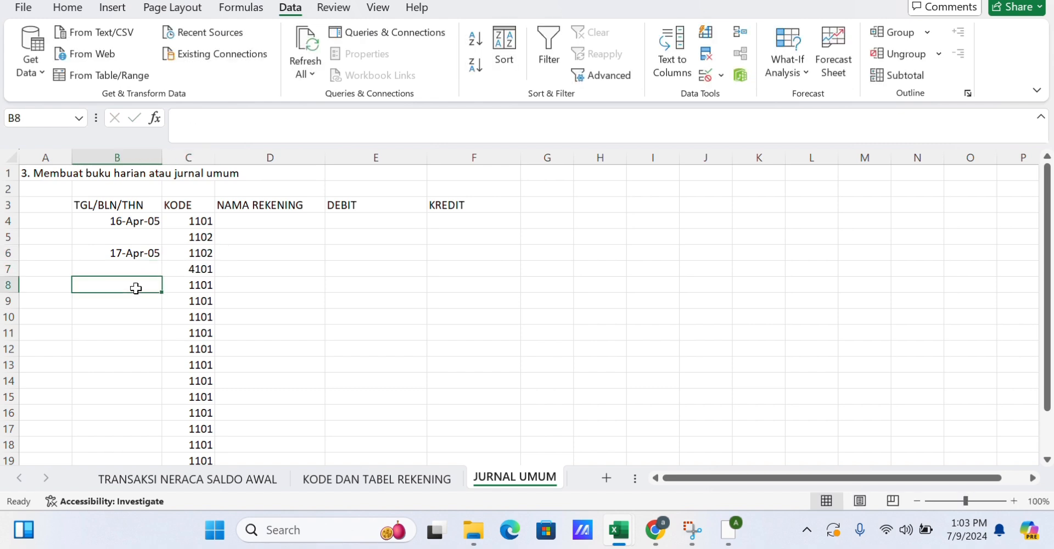
pyautogui.write('19 APR 2005')
pyautogui.press('Return')
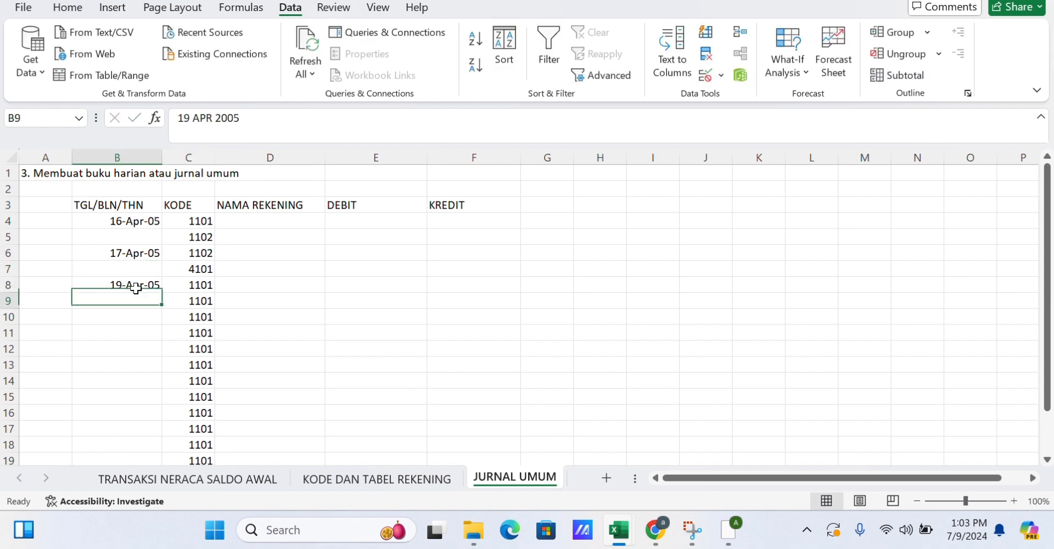
pyautogui.click(199, 285)
pyautogui.write('5103')
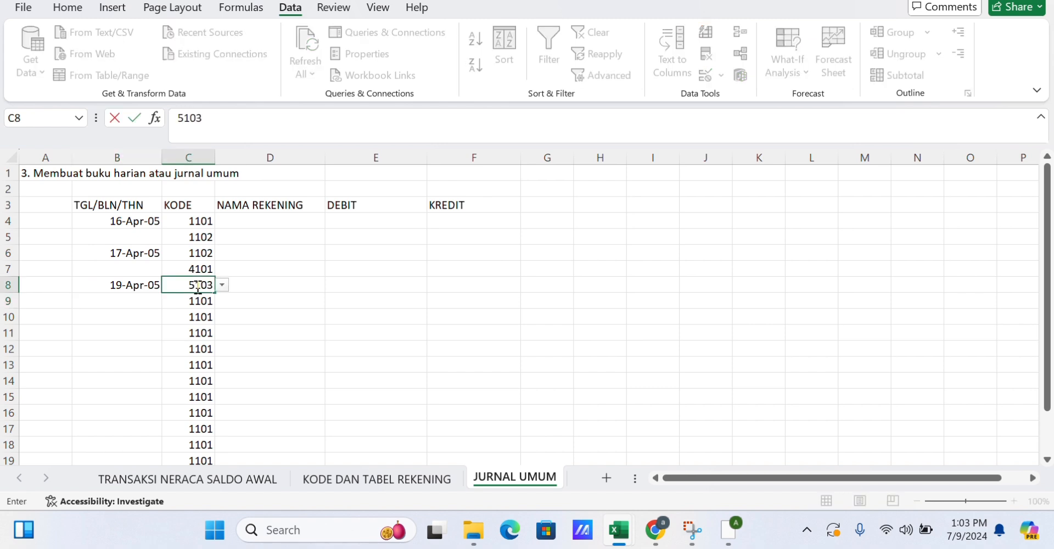
pyautogui.press('Return')
pyautogui.write('1101')
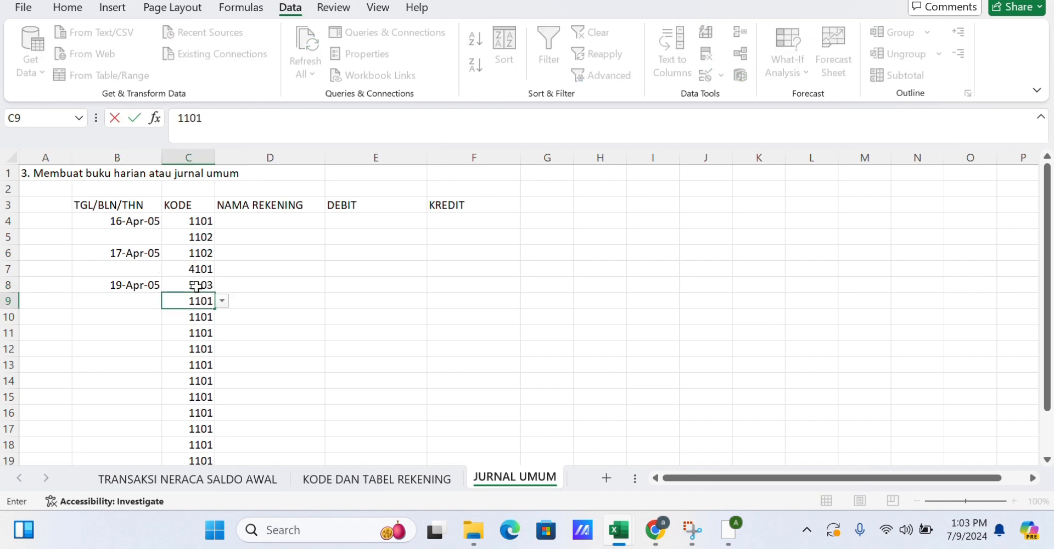
# Enter the date 21 APR 2005 in B10 and code 2101 in C10.
pyautogui.click(138, 316)
pyautogui.write('21 APR 2005')
pyautogui.press('Return')
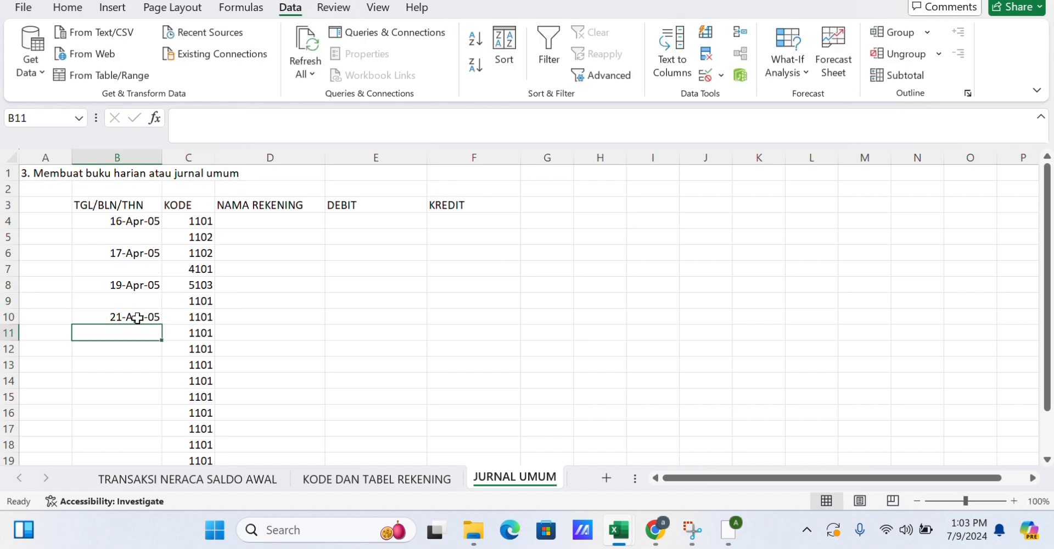
pyautogui.click(205, 317)
pyautogui.write('2101')
pyautogui.press('Return')
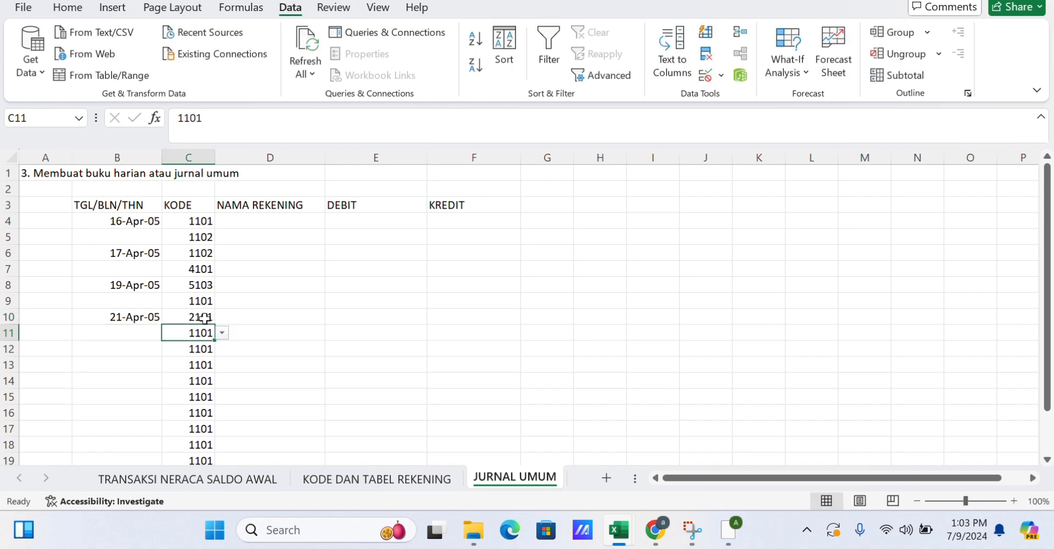
# Enter the date 22 APR 2005 in B12, with codes 1104 in C12 and 2101 in C13.
pyautogui.click(128, 346)
pyautogui.write('22 APR 2005')
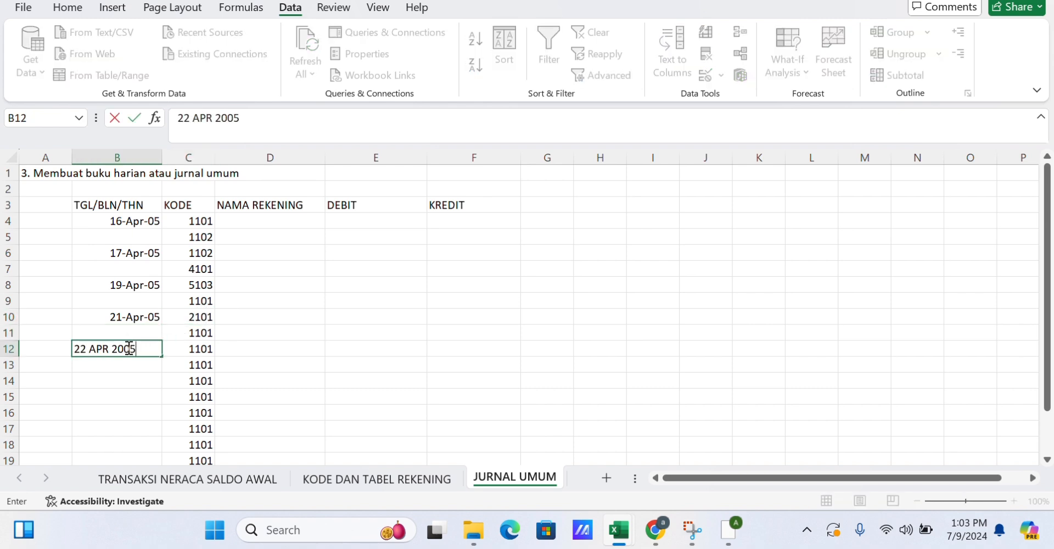
pyautogui.press('Return')
pyautogui.click(196, 349)
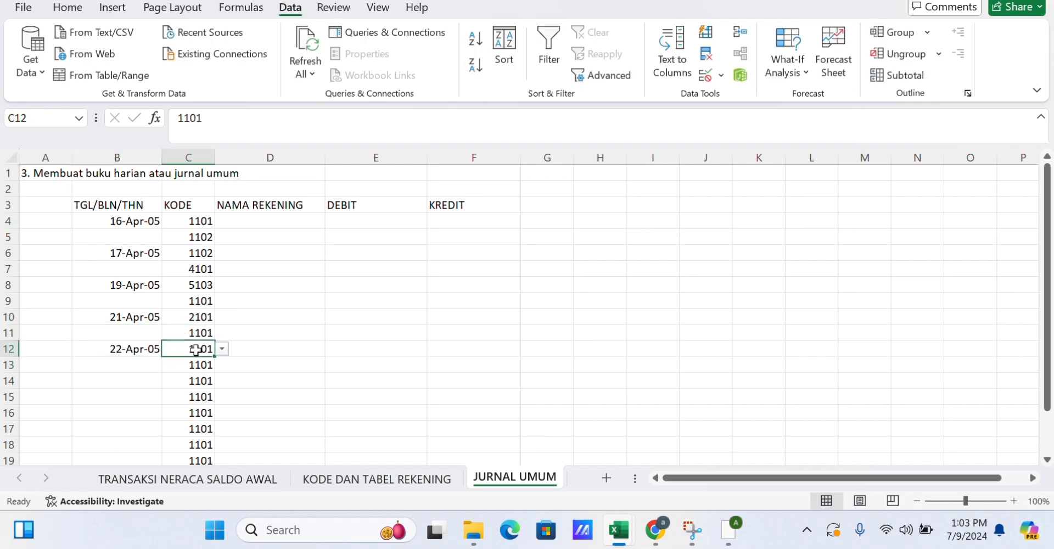
pyautogui.write('1104')
pyautogui.press('Return')
pyautogui.write('2101')
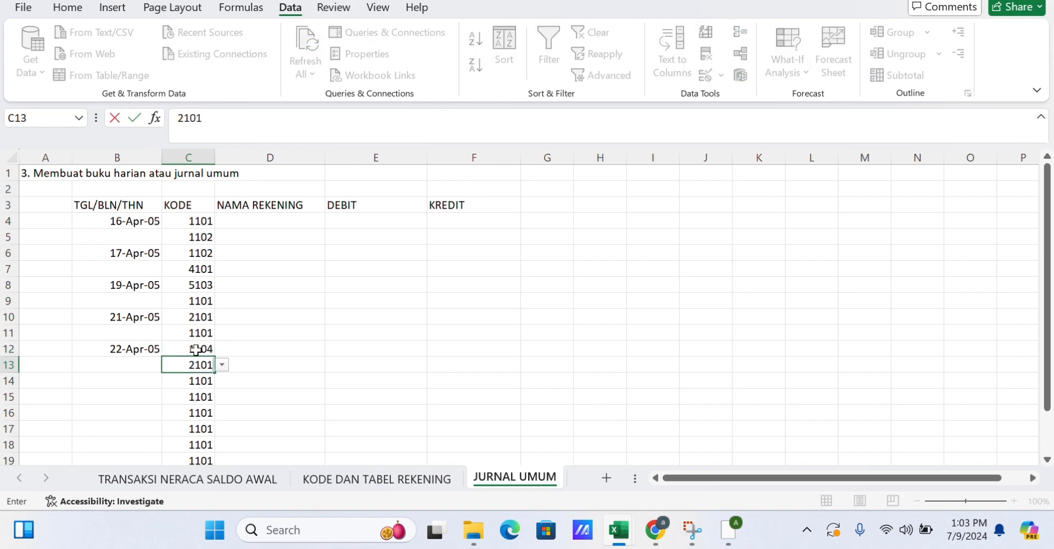
pyautogui.press('Return')
# Enter the date 23 APR 2005 in B14, with codes 3102 in C14 and 1101 in C15.
pyautogui.click(119, 385)
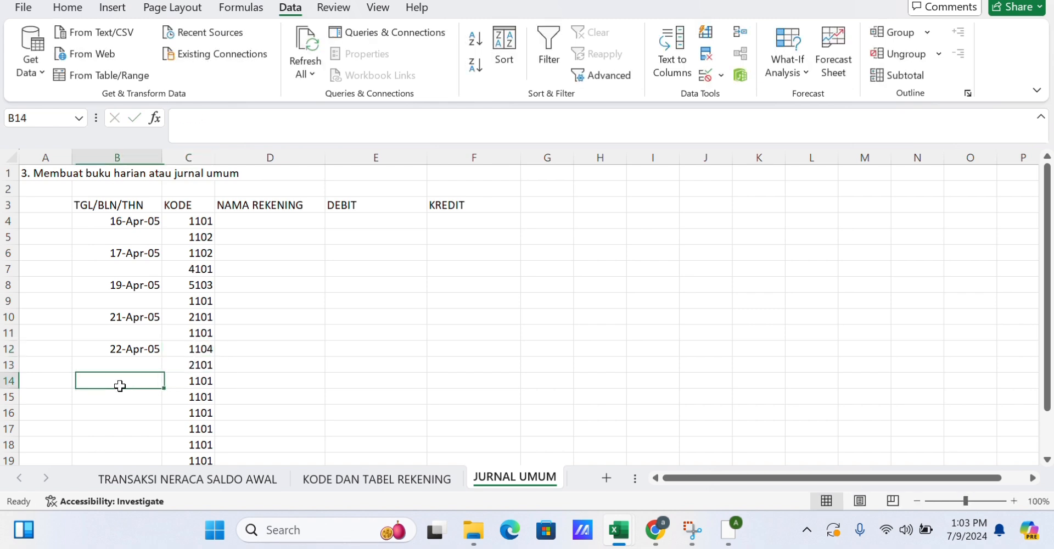
pyautogui.write('23 APR 2005')
pyautogui.press('Return')
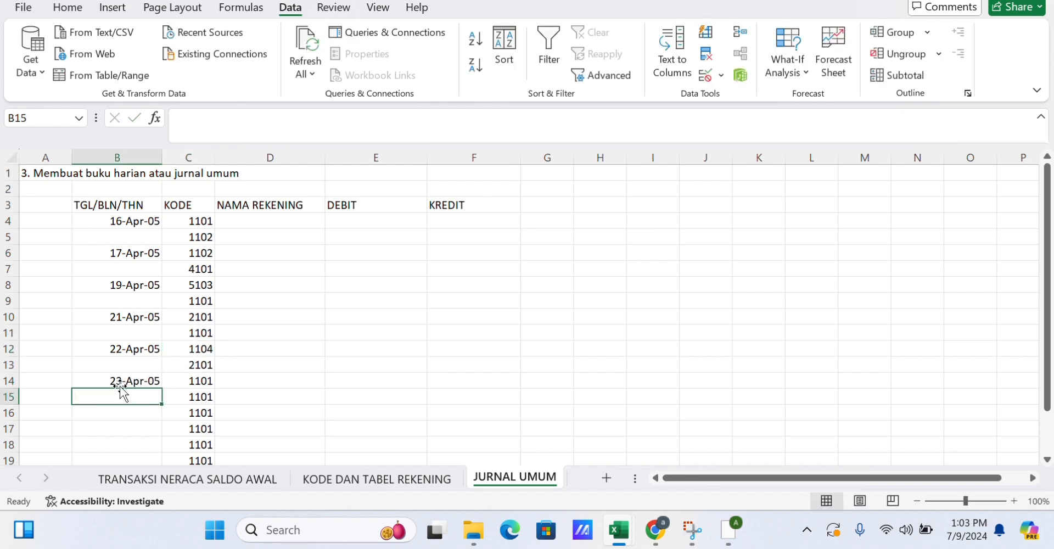
pyautogui.click(187, 384)
pyautogui.write('3102')
pyautogui.press('Return')
pyautogui.write('1101')
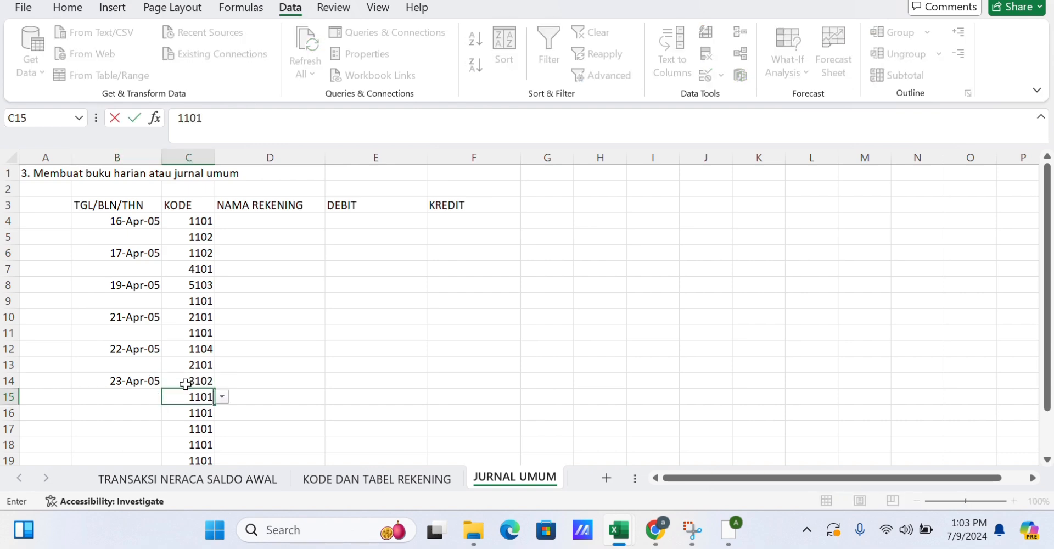
pyautogui.press('Return')
# Enter the date 25 APR 2005 in B16 and code 4101 in C17.
pyautogui.press('Left')
pyautogui.write('25 APR 2005')
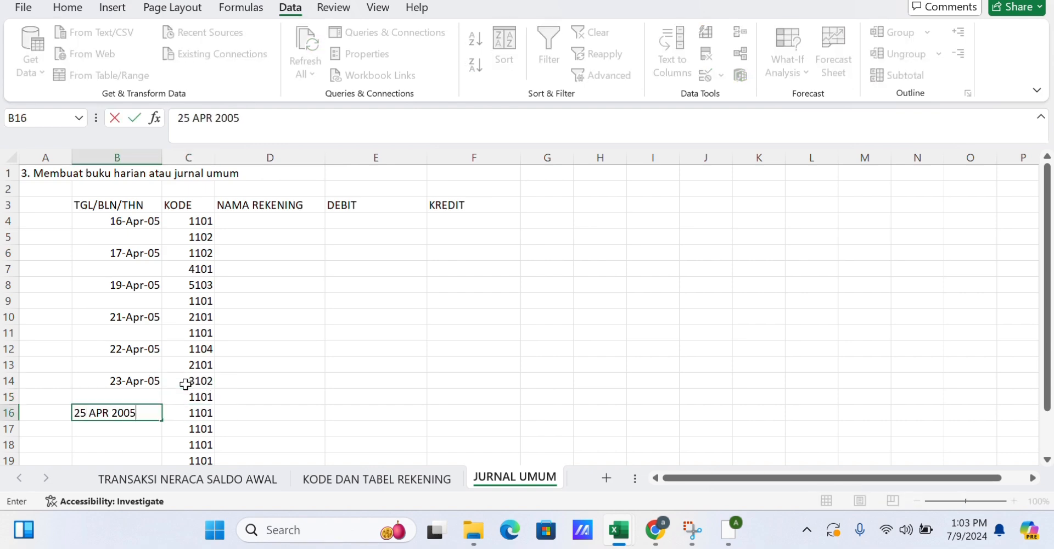
pyautogui.press('Return')
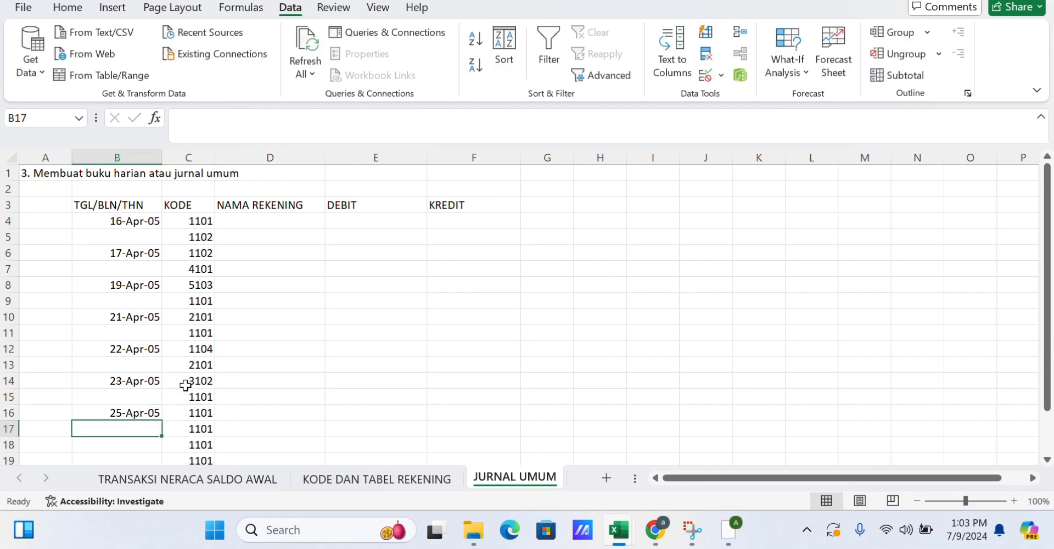
pyautogui.click(200, 427)
pyautogui.write('4101')
pyautogui.scroll(-1, 201, 427)
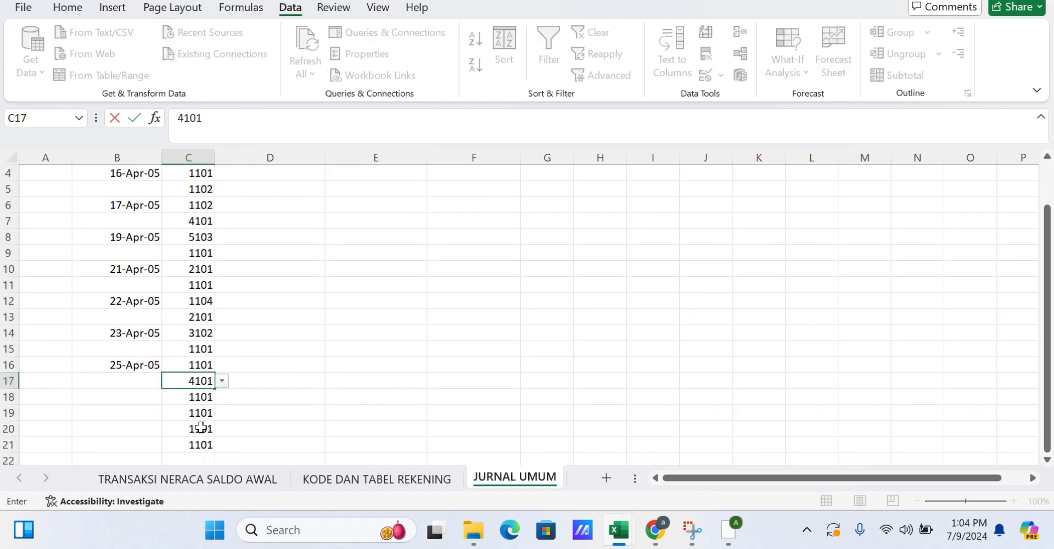
# Enter the date 30 APR 2005 in B18, with codes 5101 in C18 and 1101 in C19.
pyautogui.click(138, 396)
pyautogui.write('30 APR 2005')
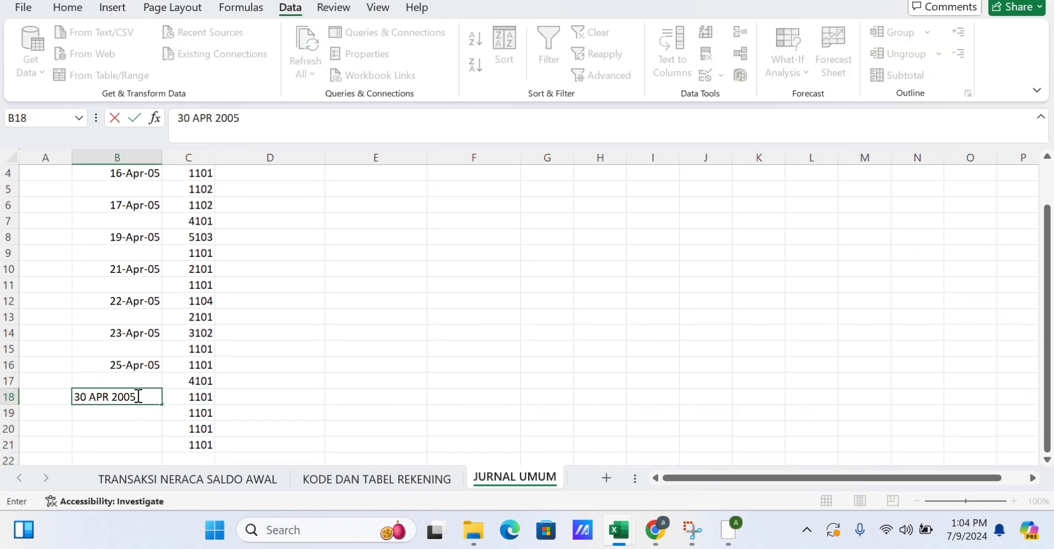
pyautogui.press('Return')
pyautogui.click(189, 395)
pyautogui.write('5101')
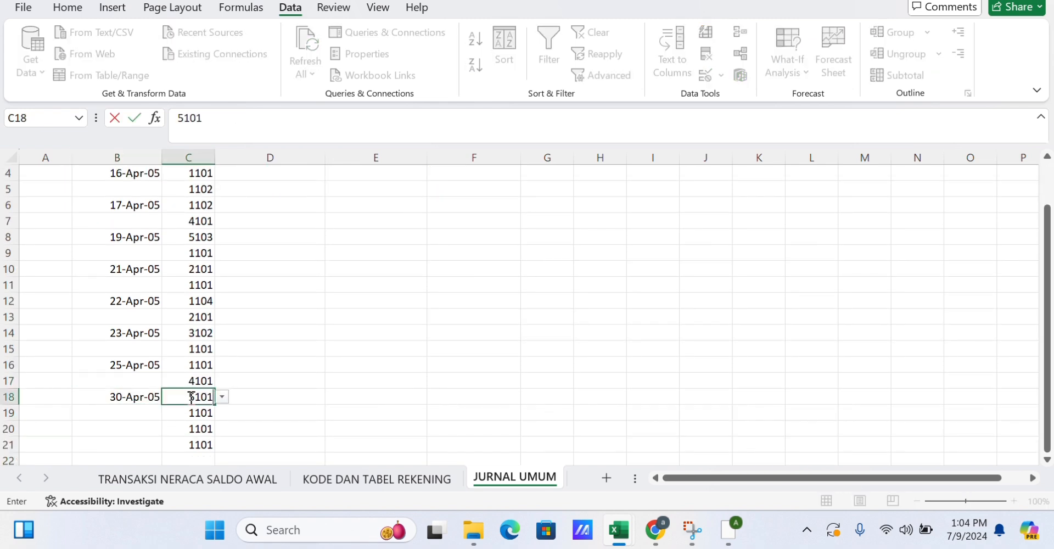
pyautogui.press('Return')
pyautogui.write('1101')
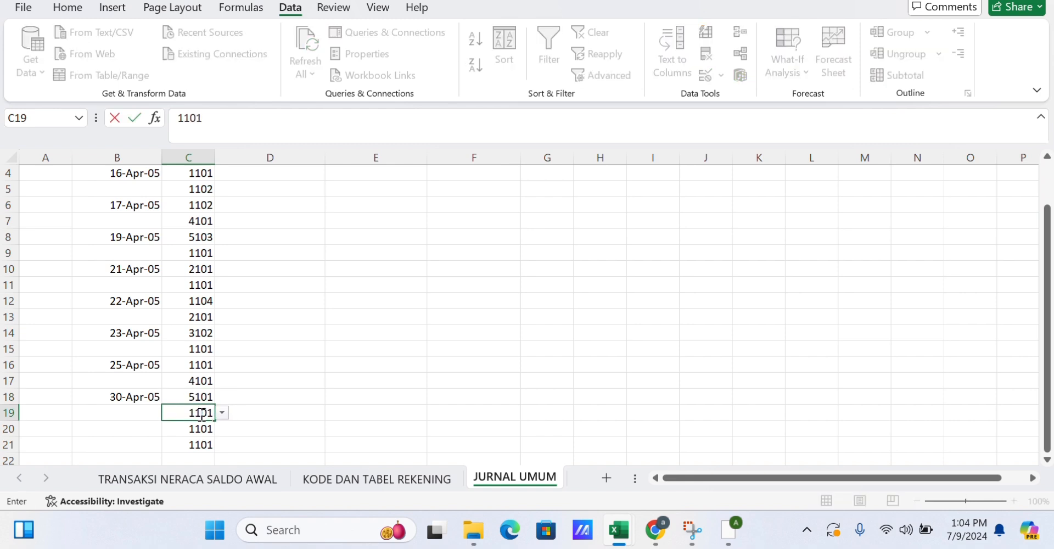
# Clear the leftover account codes in C20 and C21.
pyautogui.press('Return')
pyautogui.press('BackSpace')
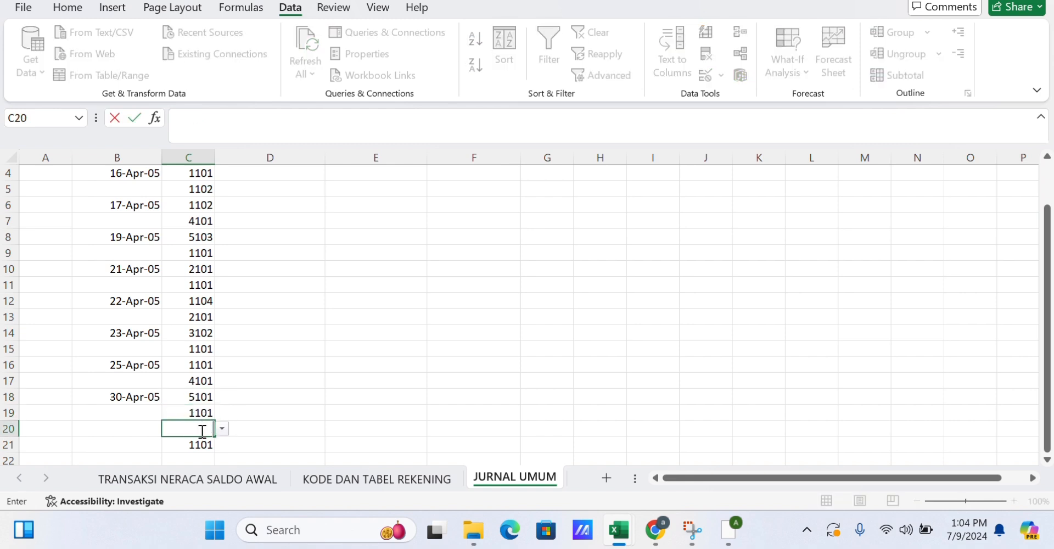
pyautogui.press('Return')
pyautogui.press('BackSpace')
pyautogui.scroll(2, 245, 383)
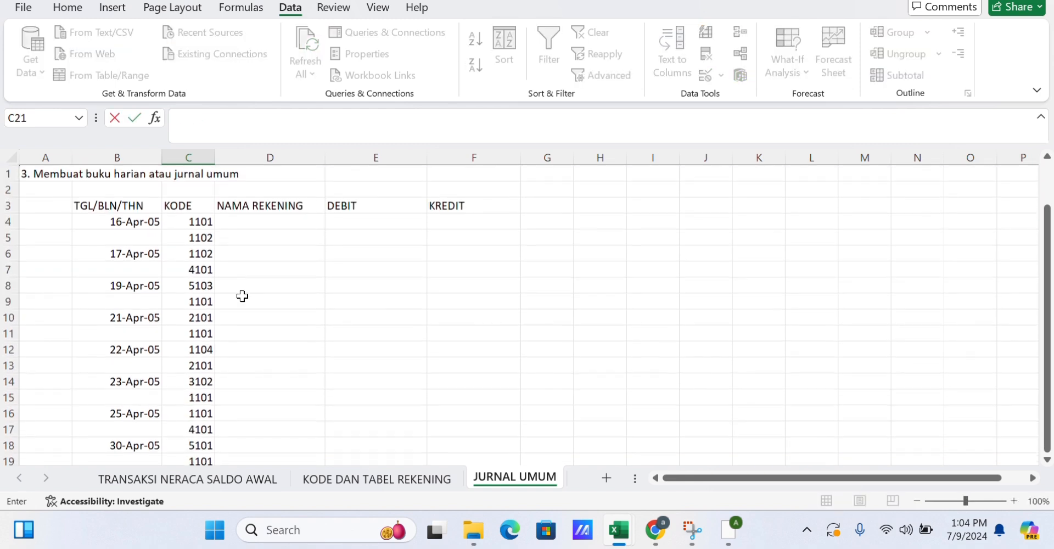
# Enter a formula in D4 that looks up the code in C4 in TABEL1. and returns column 2 with an exact match.
pyautogui.click(247, 219)
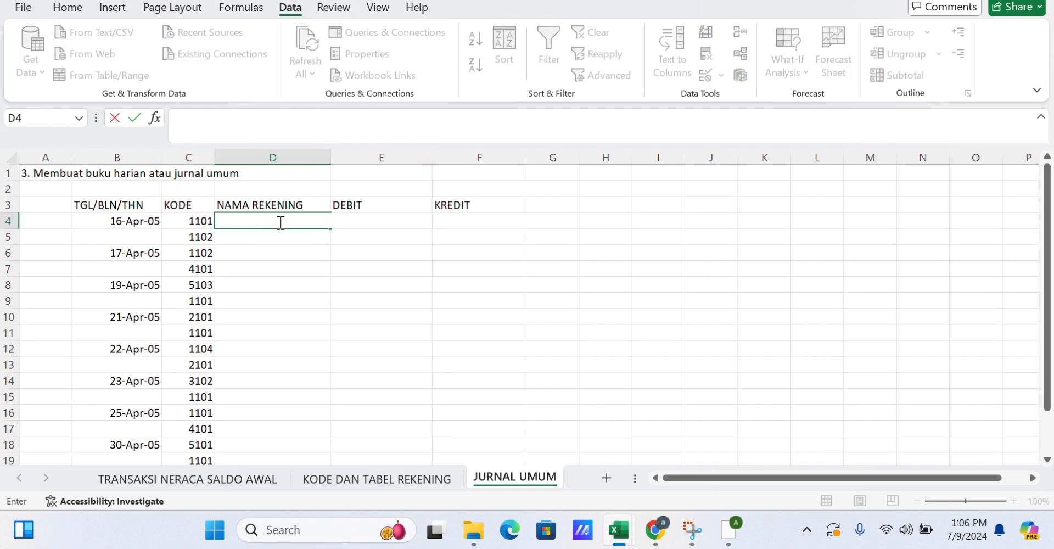
pyautogui.write('=VLO')
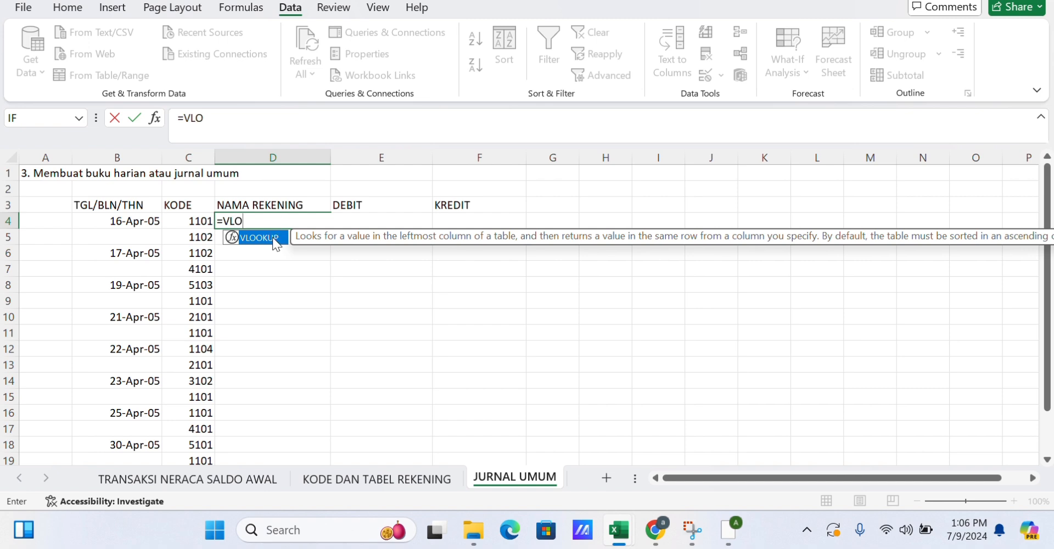
pyautogui.doubleClick(275, 239)
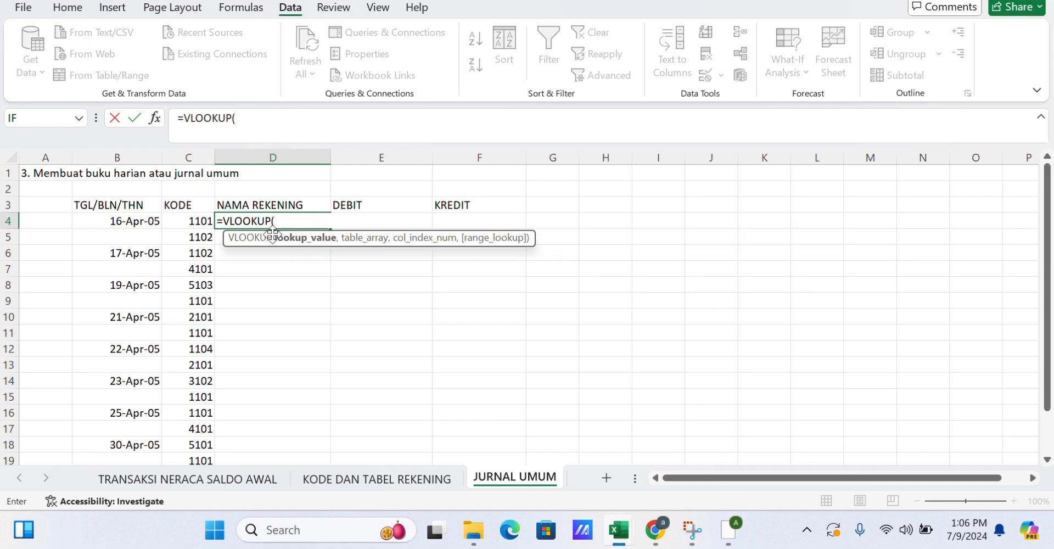
pyautogui.click(199, 220)
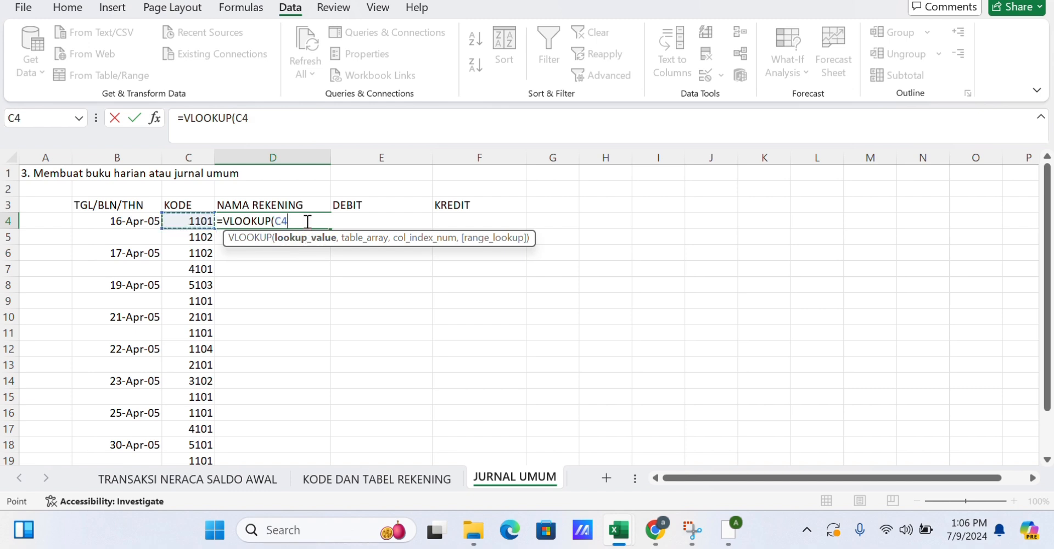
pyautogui.write(',')
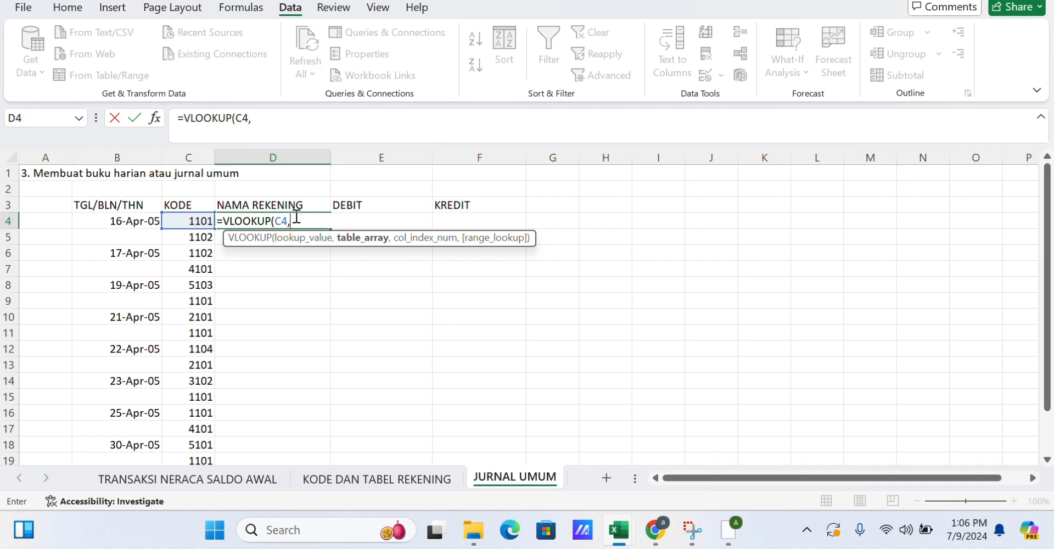
pyautogui.write('TAB')
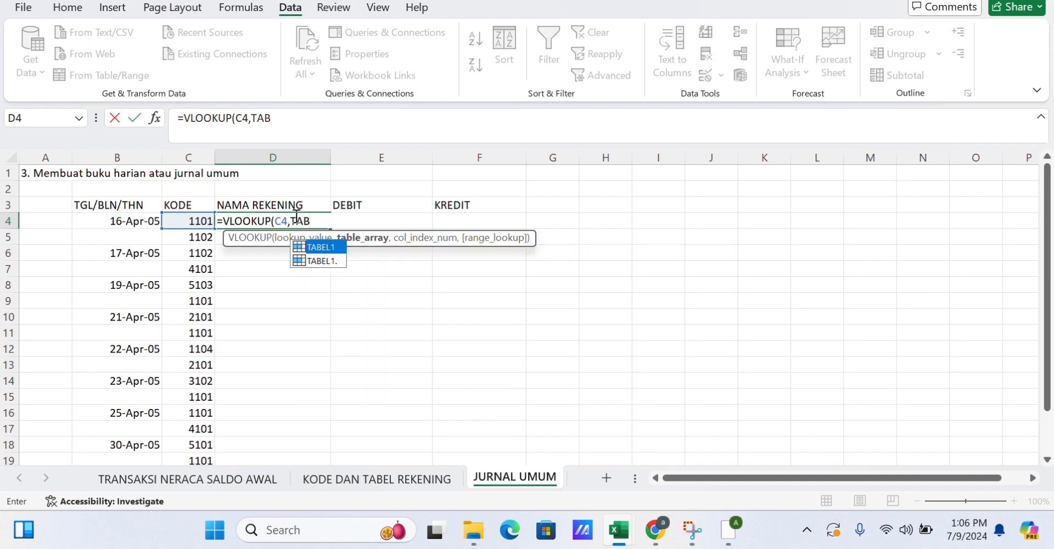
pyautogui.click(325, 263)
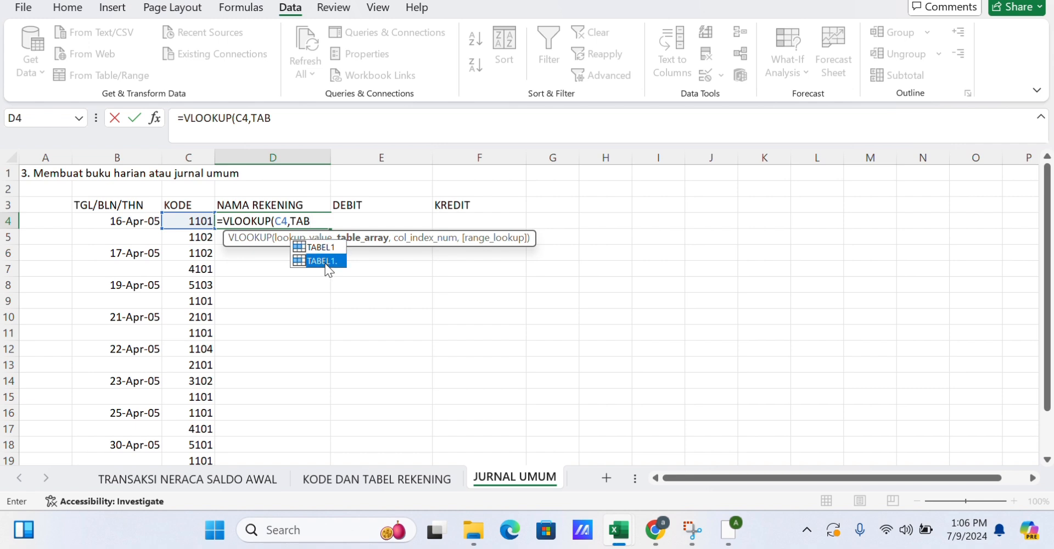
pyautogui.click(326, 264)
pyautogui.doubleClick(326, 264)
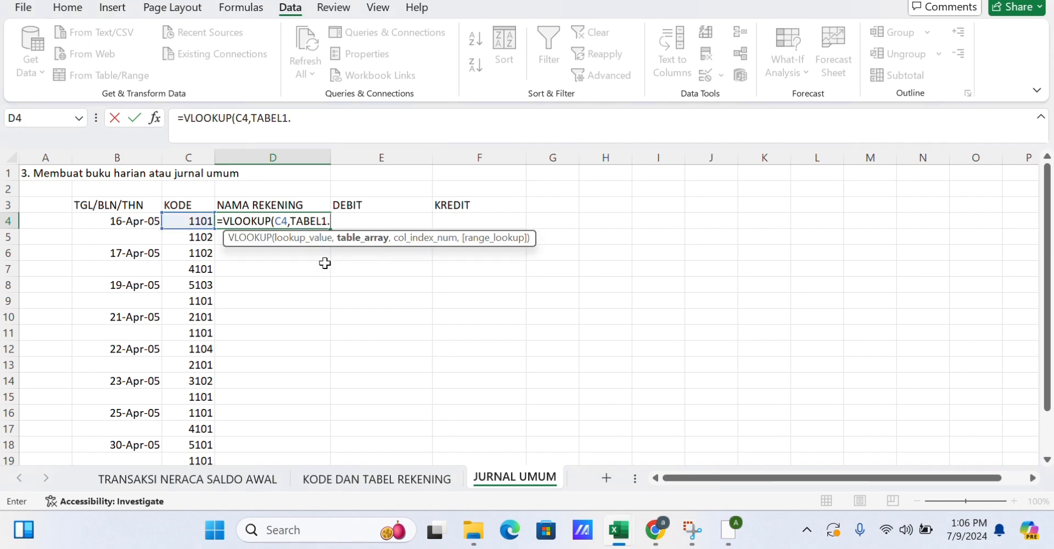
pyautogui.write(',')
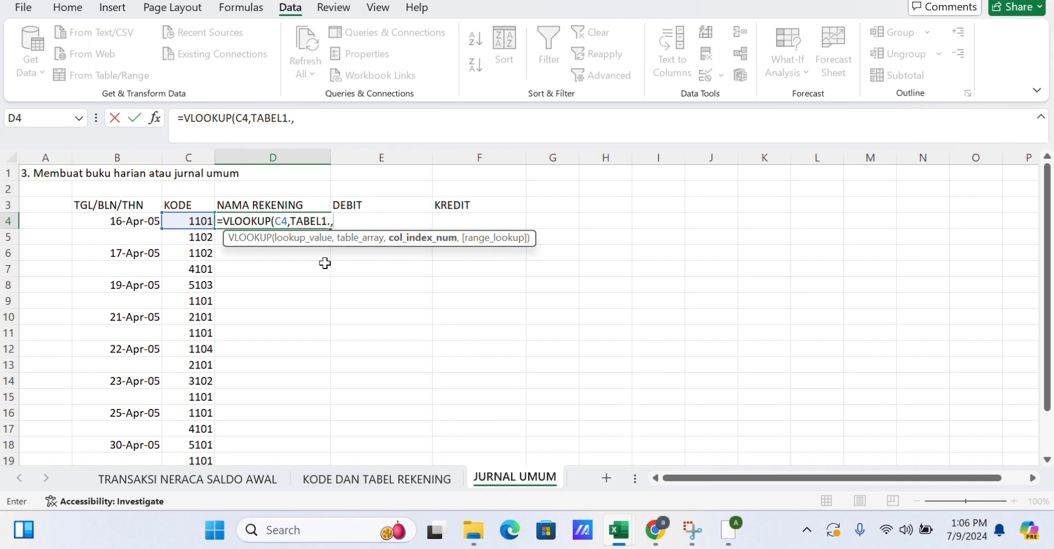
pyautogui.write('2,')
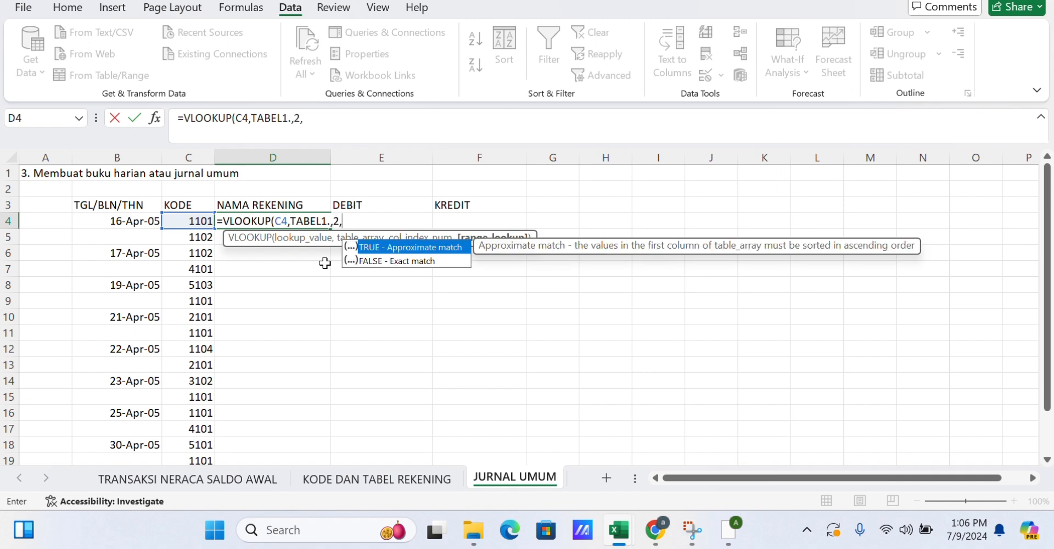
pyautogui.write('0)')
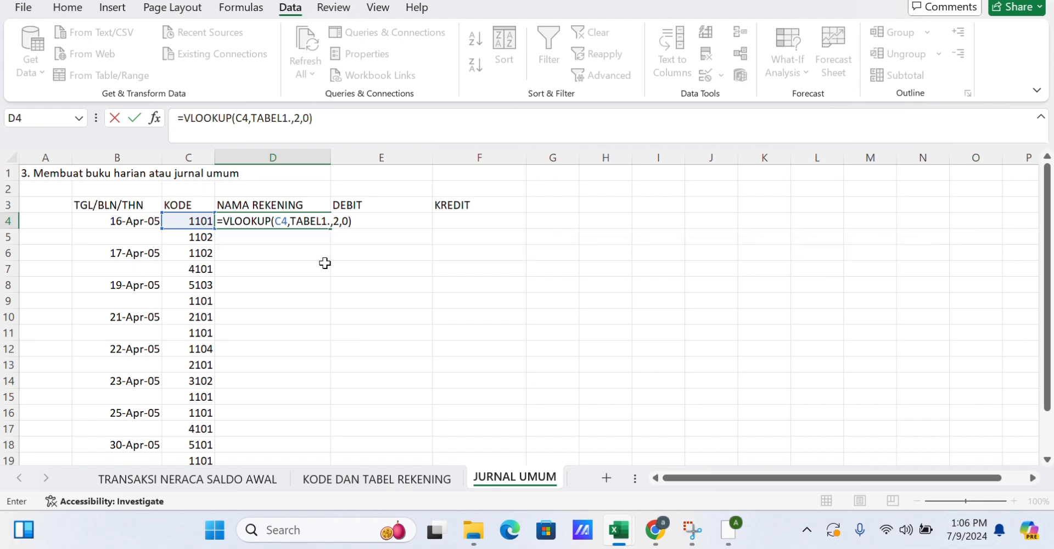
pyautogui.press('Return')
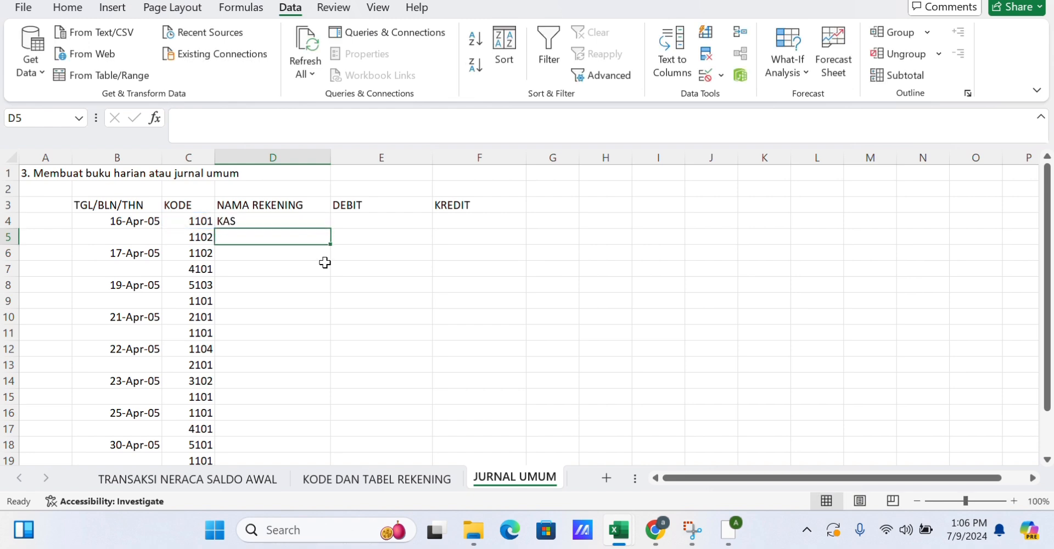
# Fill the account-name lookup formula down from D4 through D19.
pyautogui.click(318, 219)
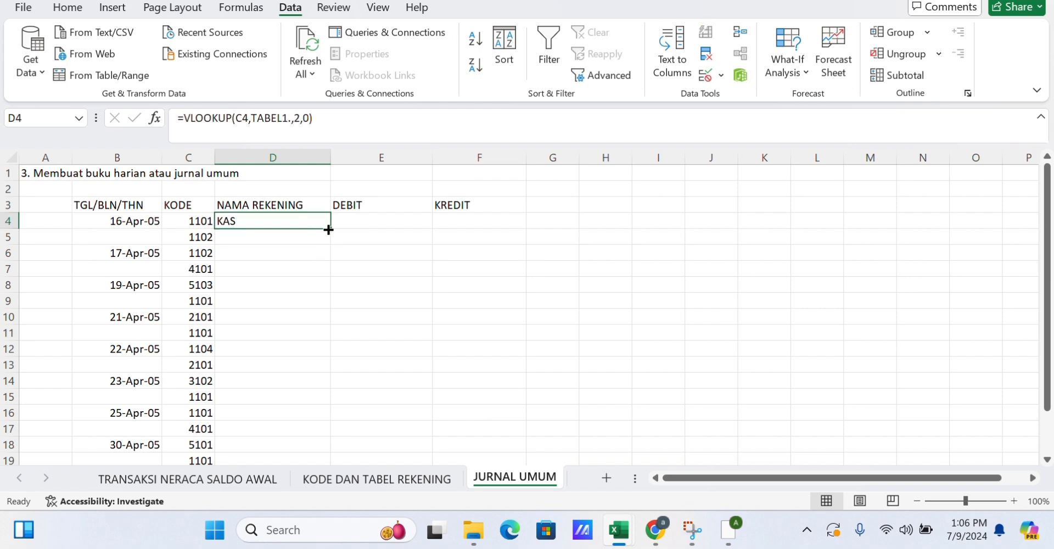
pyautogui.moveTo(329, 229); pyautogui.dragTo(309, 420)
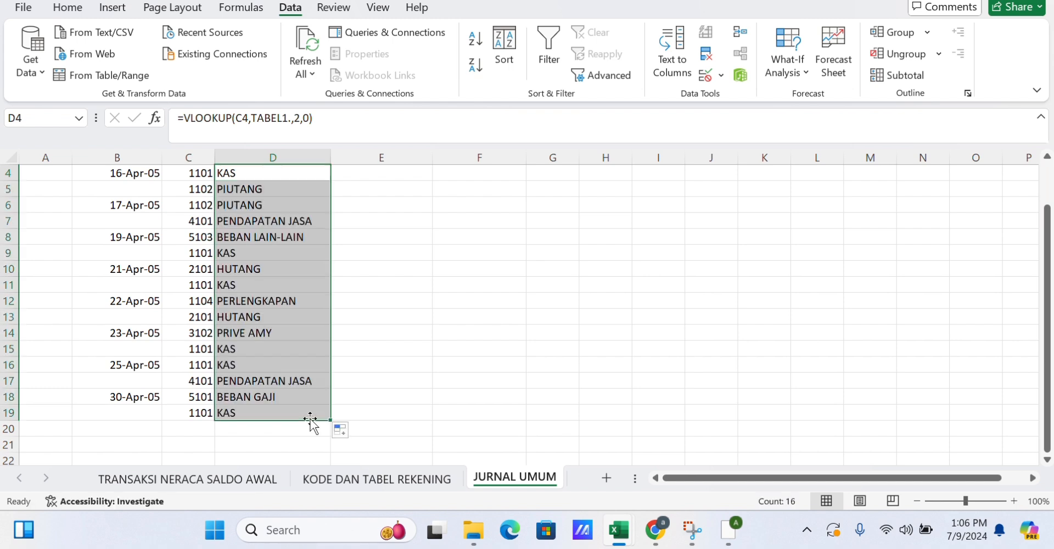
# Arrange the workbook side by side with the browser page showing the transaction data table.
pyautogui.scroll(3, 330, 305)
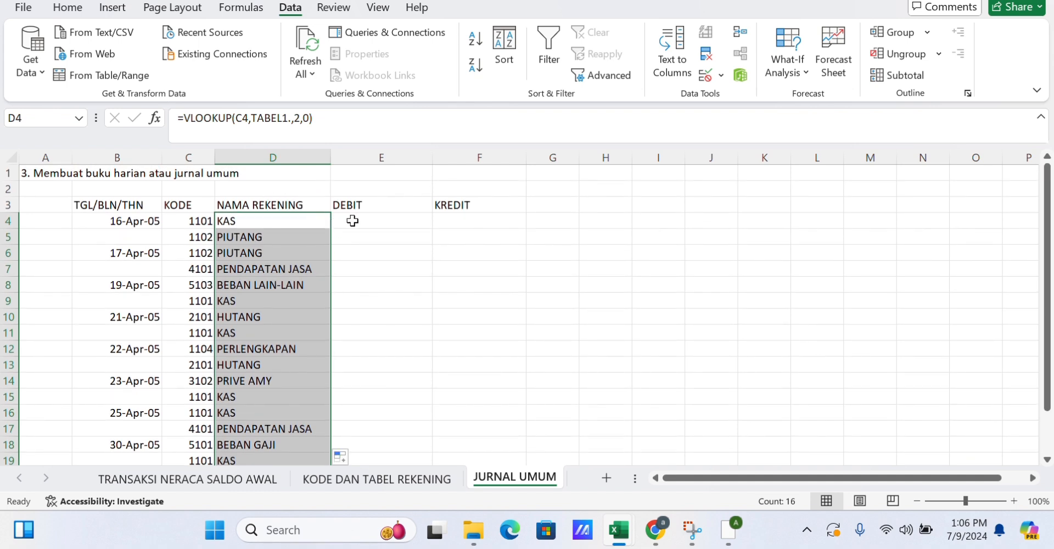
pyautogui.click(360, 224)
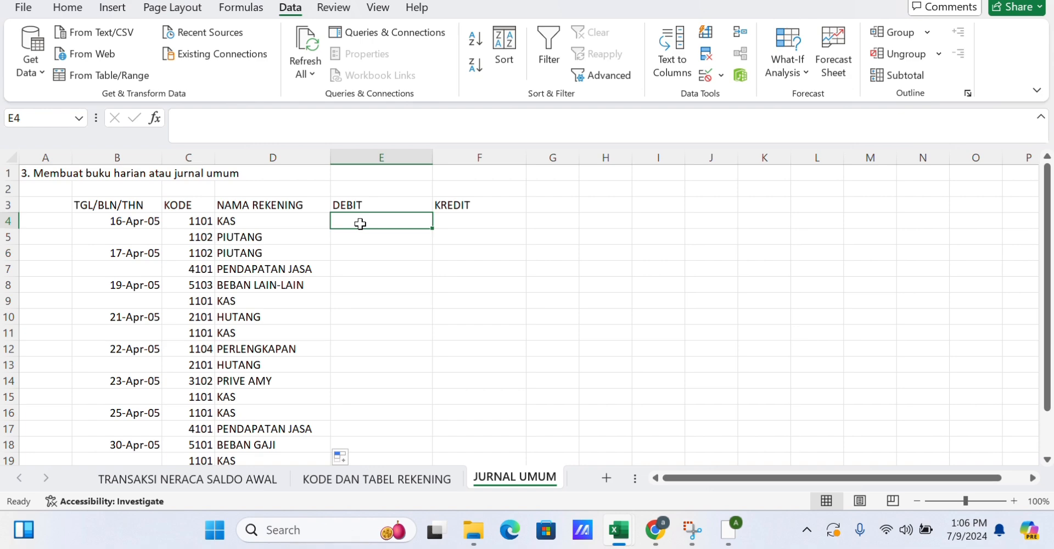
pyautogui.press('super+Left')
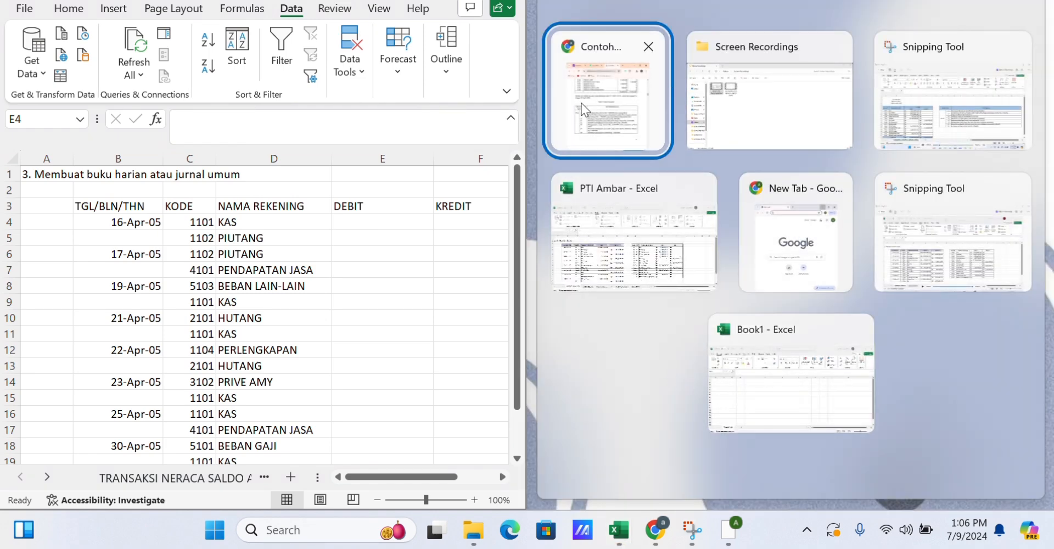
pyautogui.click(591, 115)
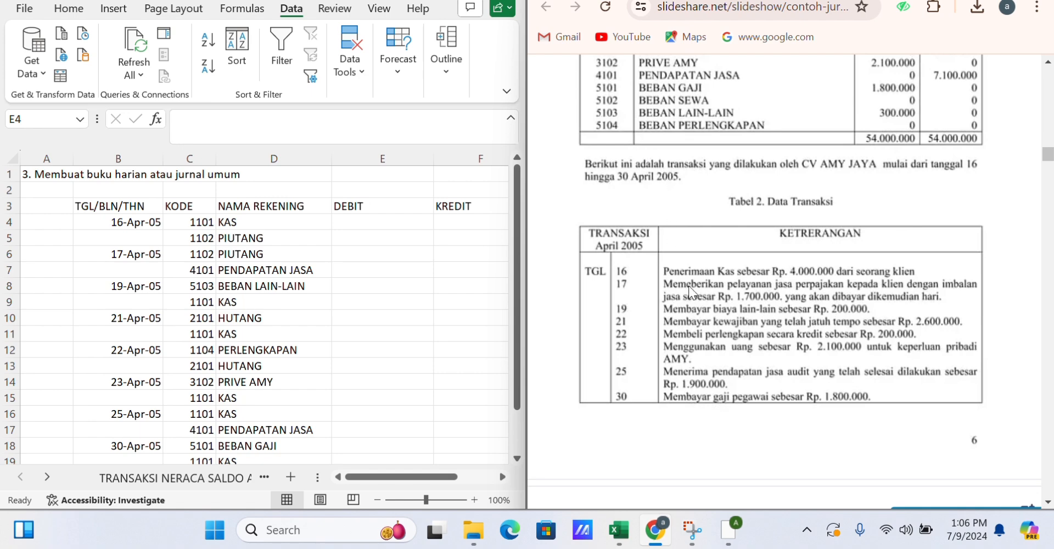
# Enter 4000000 as the debit in E4 and as the credit in F5.
pyautogui.click(359, 216)
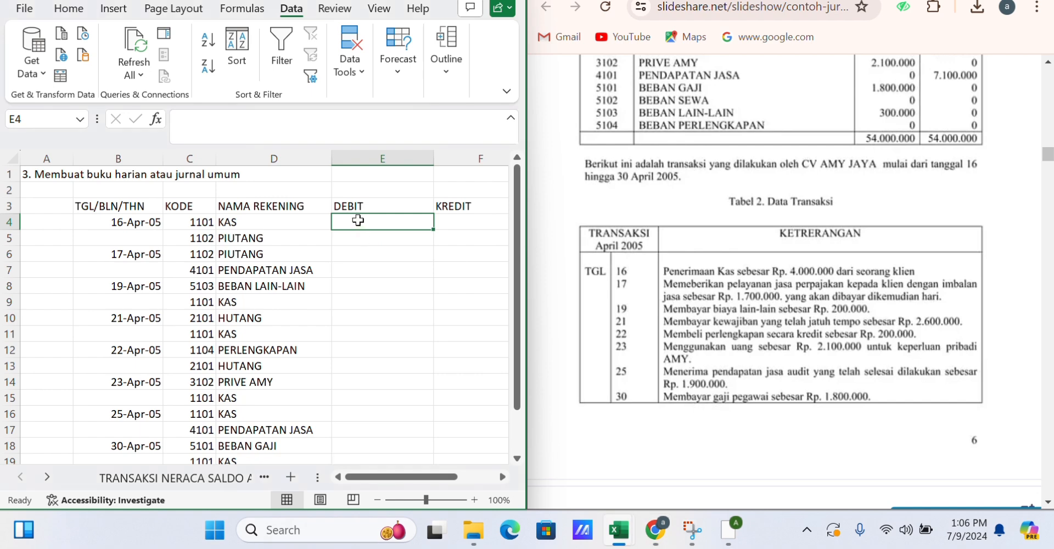
pyautogui.write('4000000')
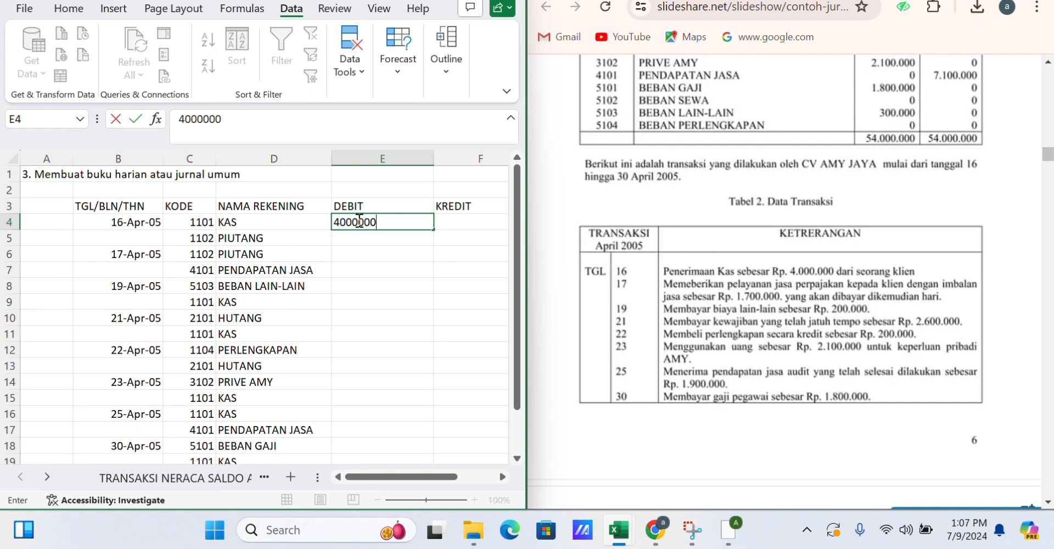
pyautogui.click(455, 241)
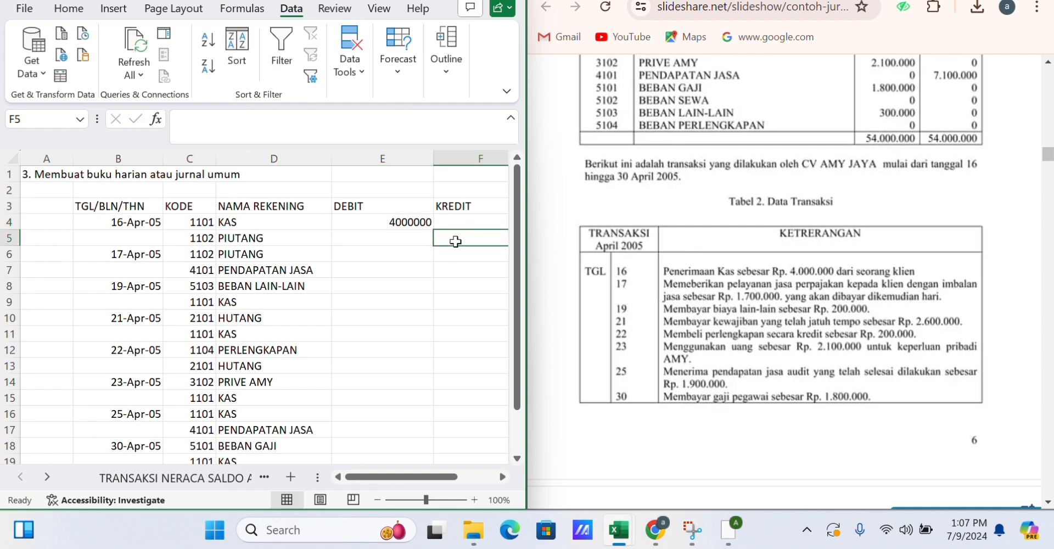
pyautogui.write('4000000')
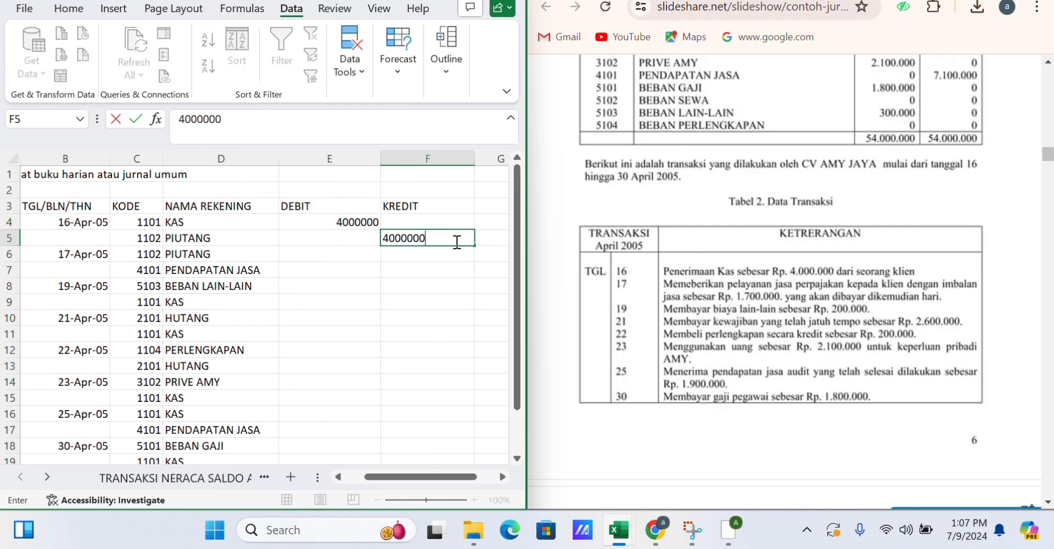
# Enter 1700000 as the debit in E6 and as the credit in F7.
pyautogui.click(354, 253)
pyautogui.write('1700000')
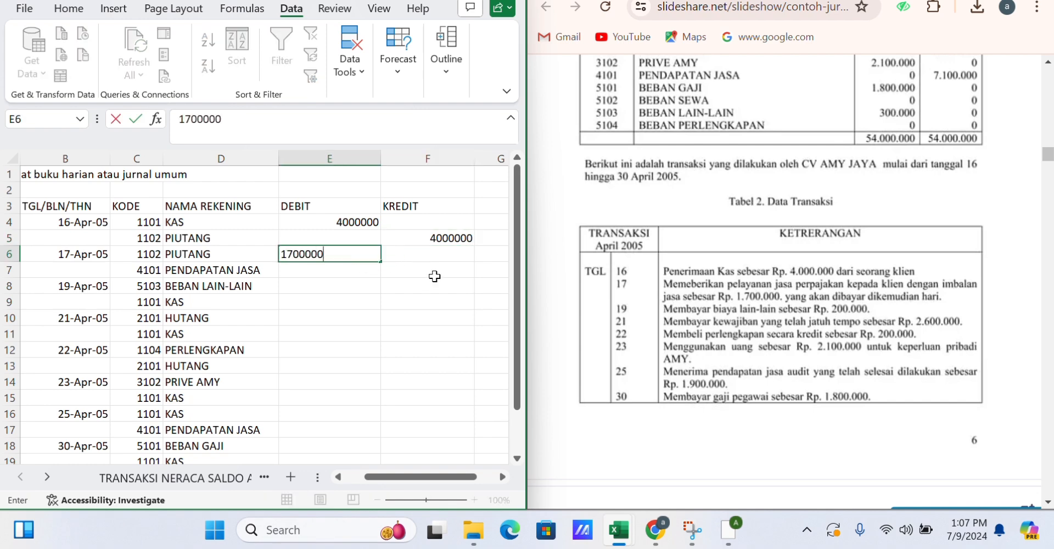
pyautogui.click(434, 277)
pyautogui.write('1700000')
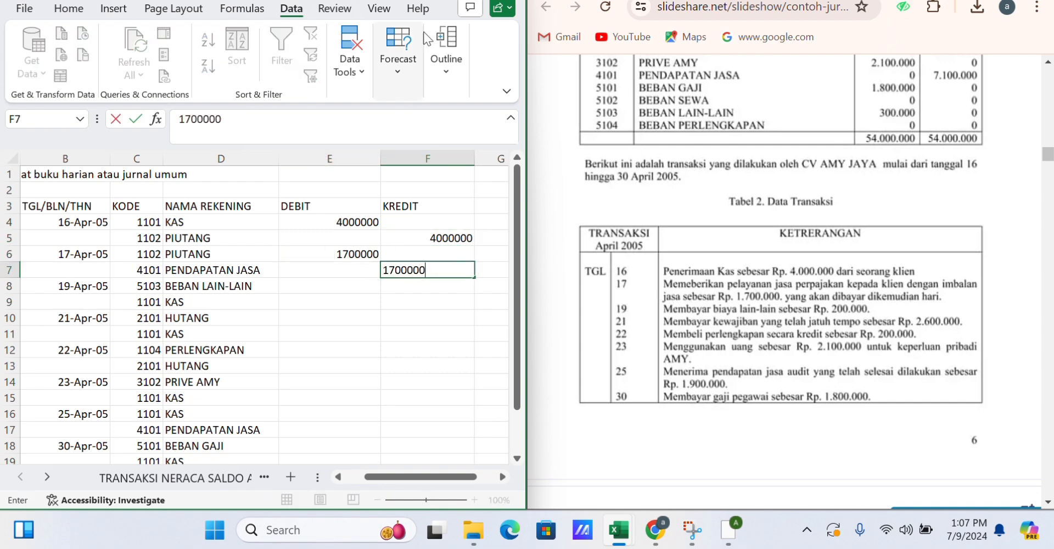
# Enter 200000 as the debit in E8 and as the credit in F9.
pyautogui.click(415, 1)
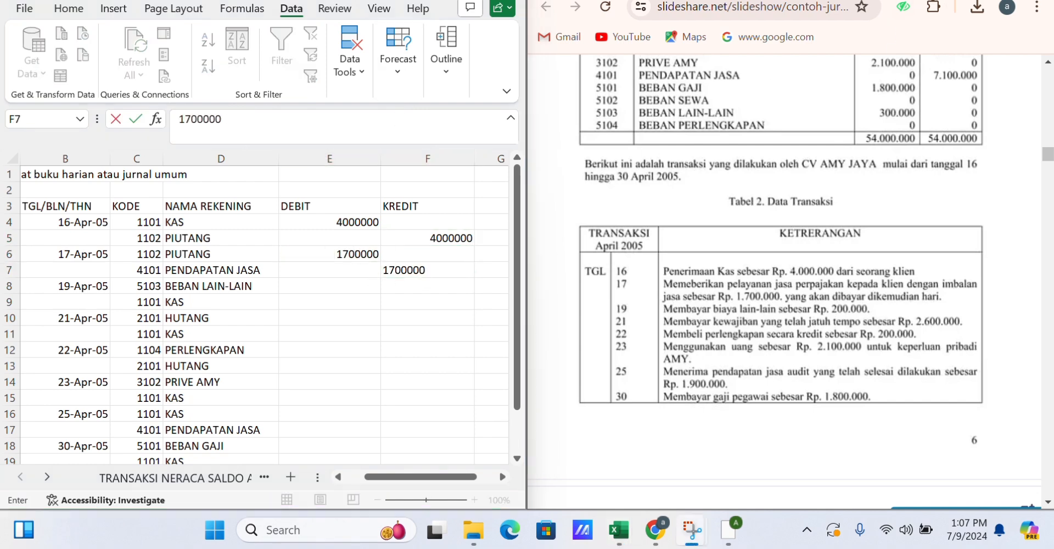
pyautogui.click(959, 1)
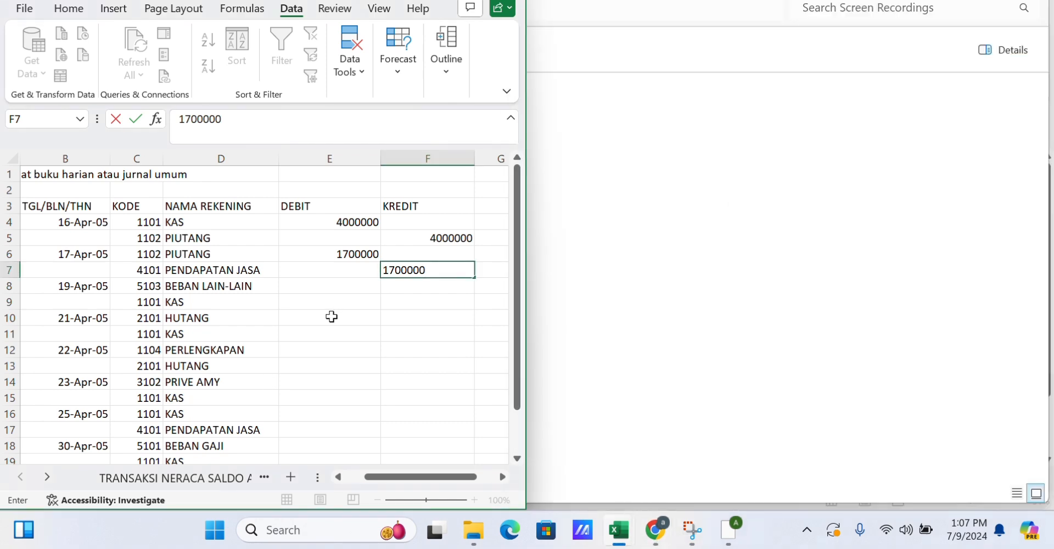
pyautogui.press('super+Up')
pyautogui.click(329, 286)
pyautogui.write('200000')
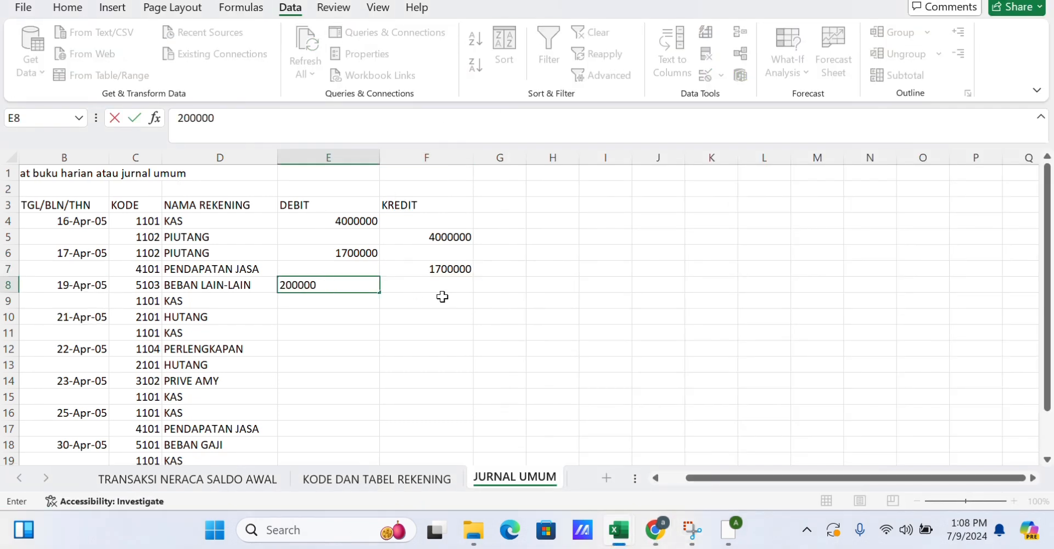
pyautogui.click(443, 297)
pyautogui.write('200000')
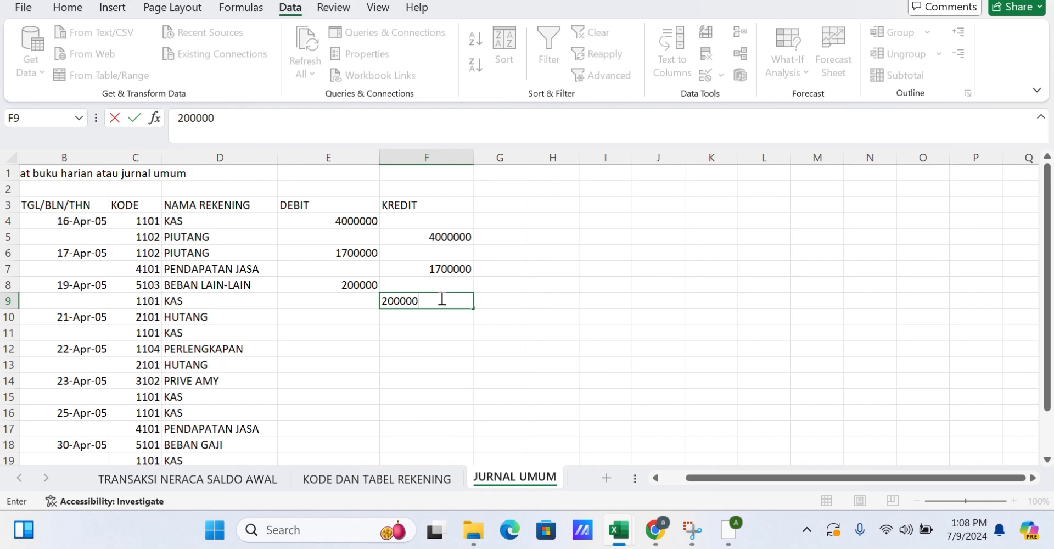
# Enter 2600000 as the debit in E10 and as the credit in F11.
pyautogui.click(357, 320)
pyautogui.write('2600000')
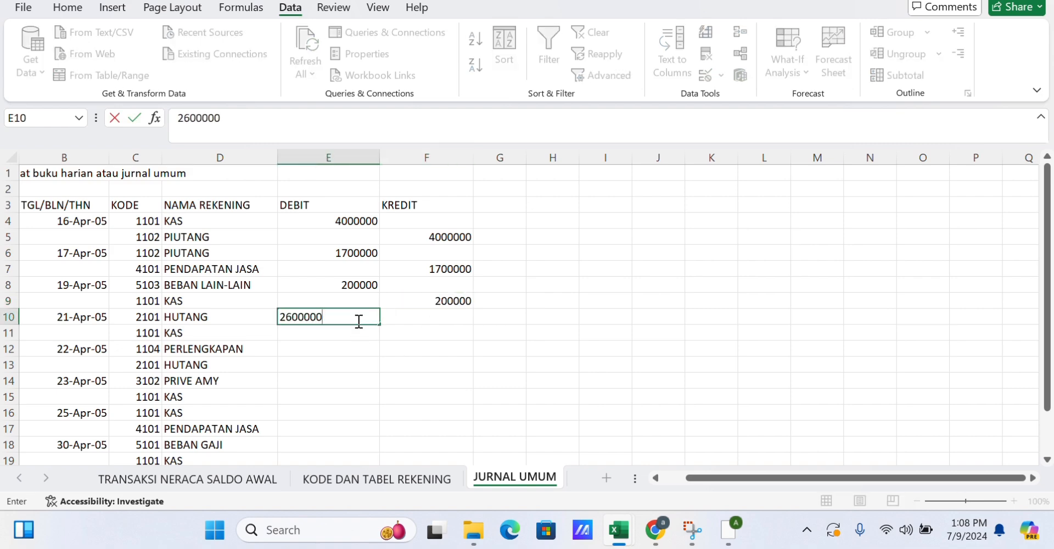
pyautogui.click(413, 333)
pyautogui.write('2600000')
# Enter 200000 as the debit in E12 and as the credit in F13.
pyautogui.click(365, 349)
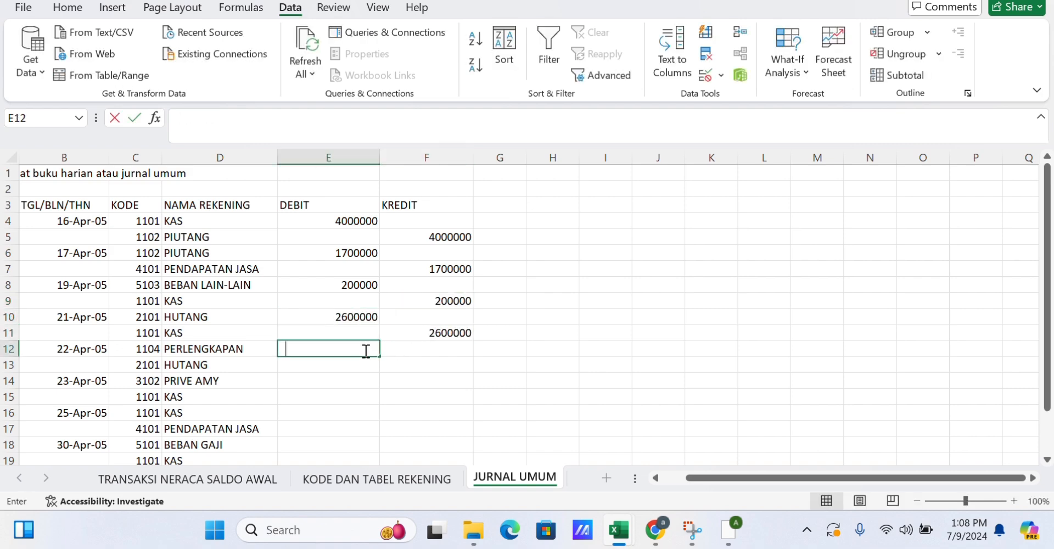
pyautogui.write('200000')
pyautogui.press('BackSpace')
pyautogui.click(398, 366)
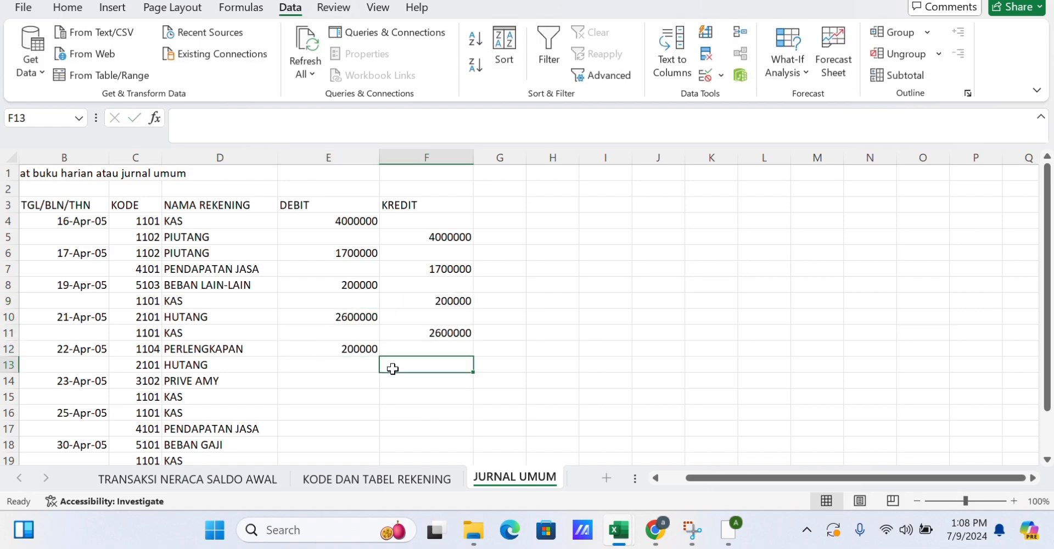
pyautogui.write('200000')
# Enter 2100000 as the debit in E14 and as the credit in F15.
pyautogui.click(368, 381)
pyautogui.write('2100000')
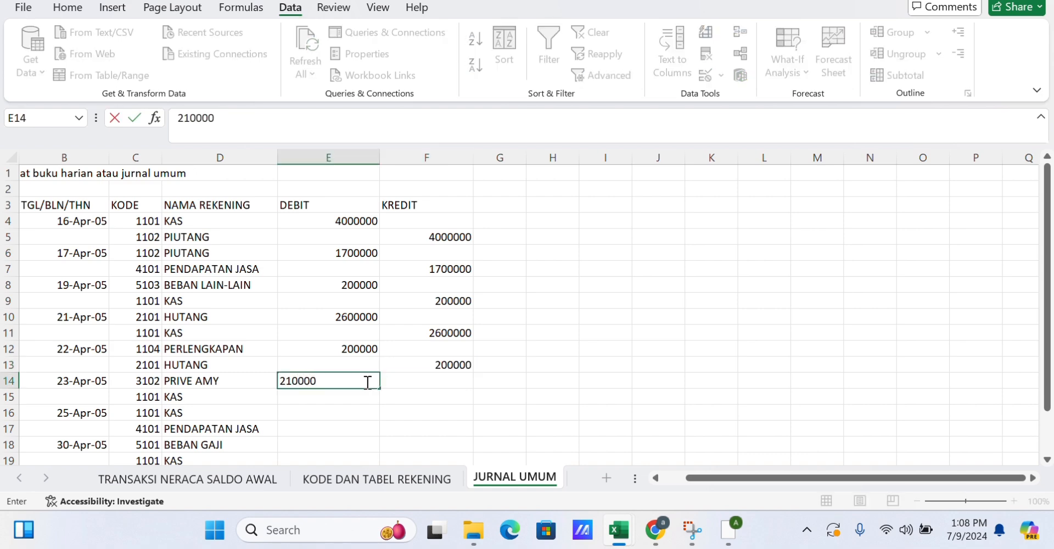
pyautogui.click(403, 396)
pyautogui.write('2100000')
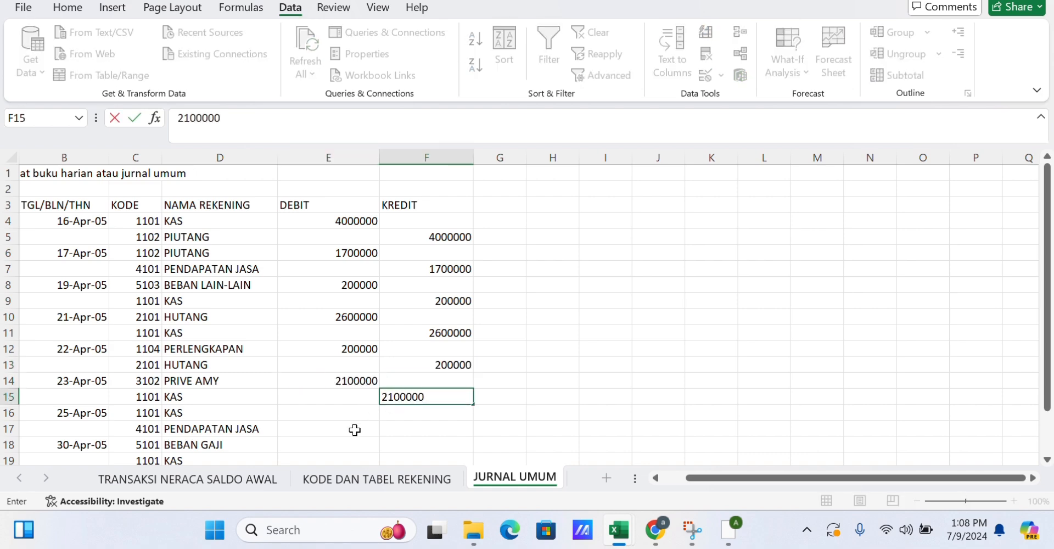
# Enter 1900000 as the debit in E16 and as the credit in F17.
pyautogui.click(354, 429)
pyautogui.write('1')
pyautogui.press('BackSpace')
pyautogui.click(356, 413)
pyautogui.write('1')
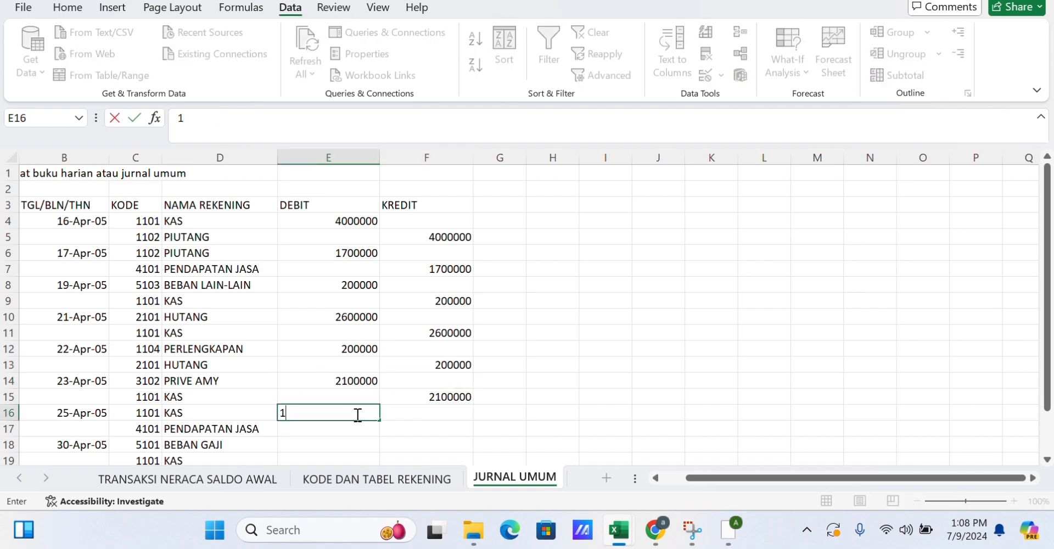
pyautogui.write('900000')
pyautogui.click(412, 428)
pyautogui.write('19')
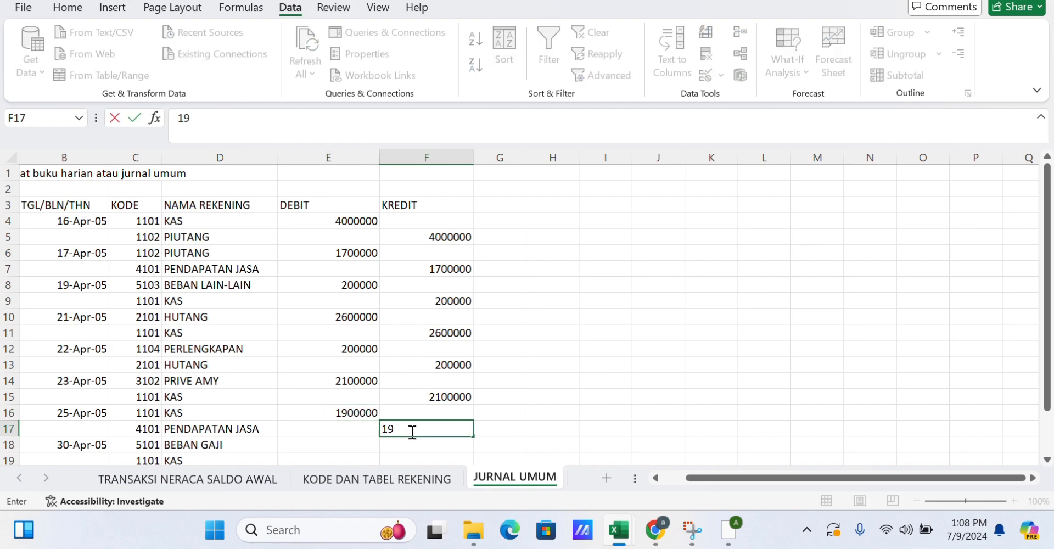
pyautogui.write('000000')
pyautogui.press('Return')
# Enter 1800000 as the debit in E18 and as the credit in F19.
pyautogui.press('Left')
pyautogui.write('1800000')
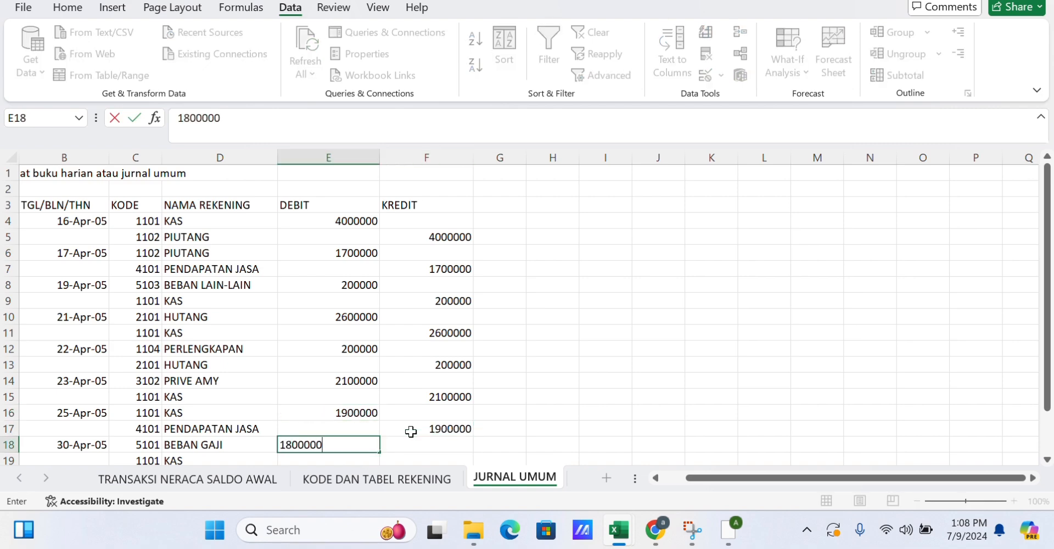
pyautogui.press('Tab')
pyautogui.press('Down')
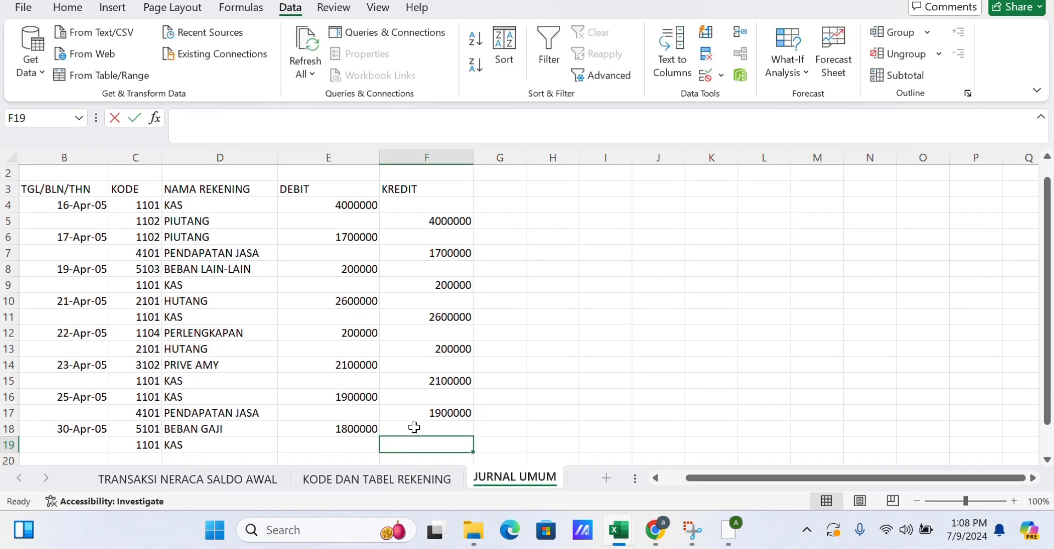
pyautogui.write('1800000')
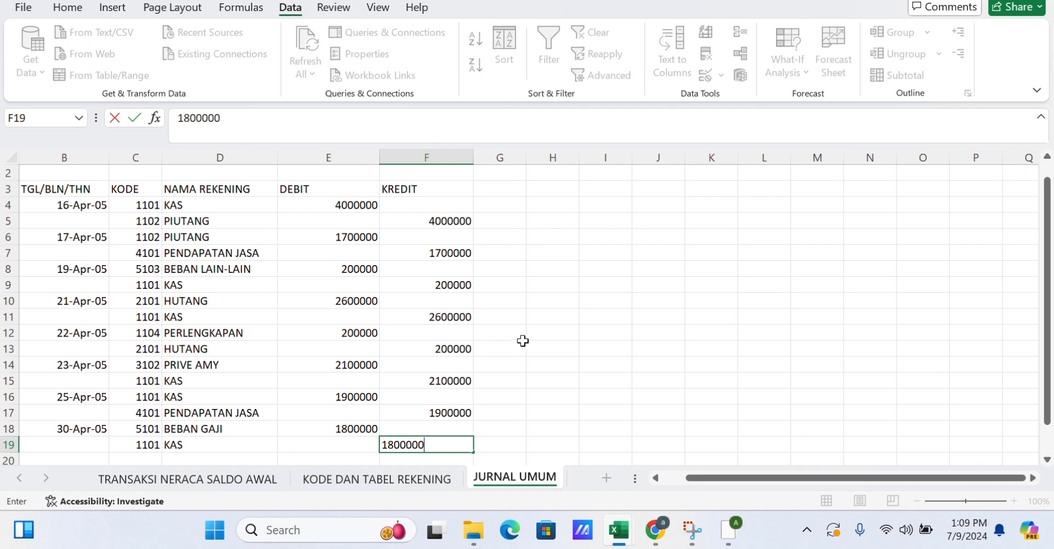
pyautogui.click(522, 340)
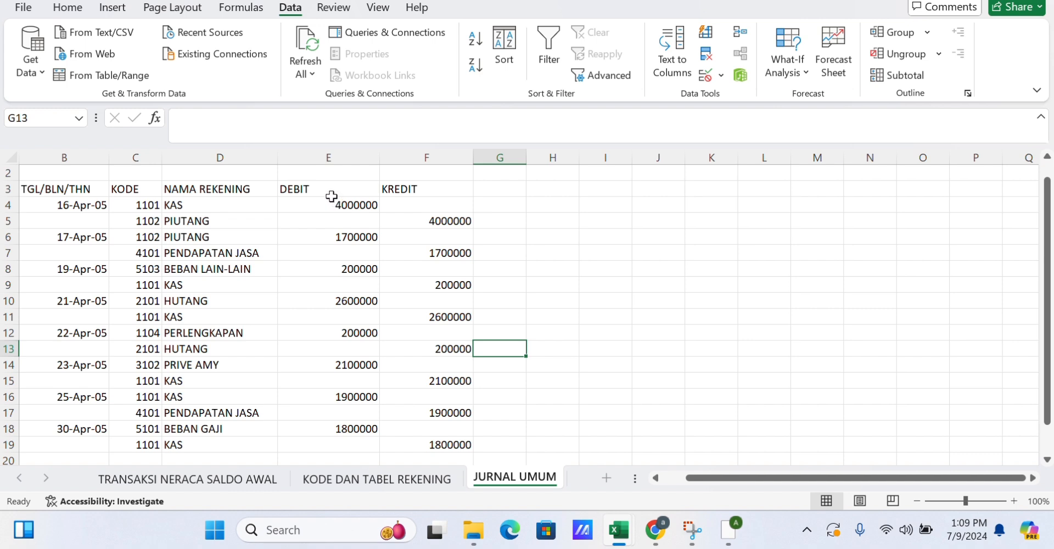
# Apply all borders to the journal table B3:F19.
pyautogui.moveTo(39, 189); pyautogui.dragTo(463, 447)
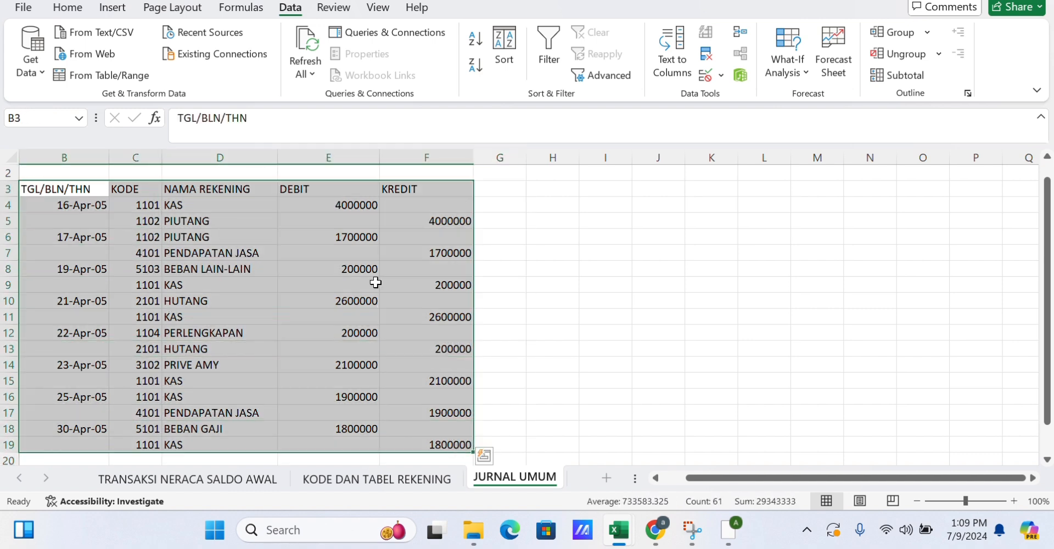
pyautogui.click(79, 8)
pyautogui.click(201, 66)
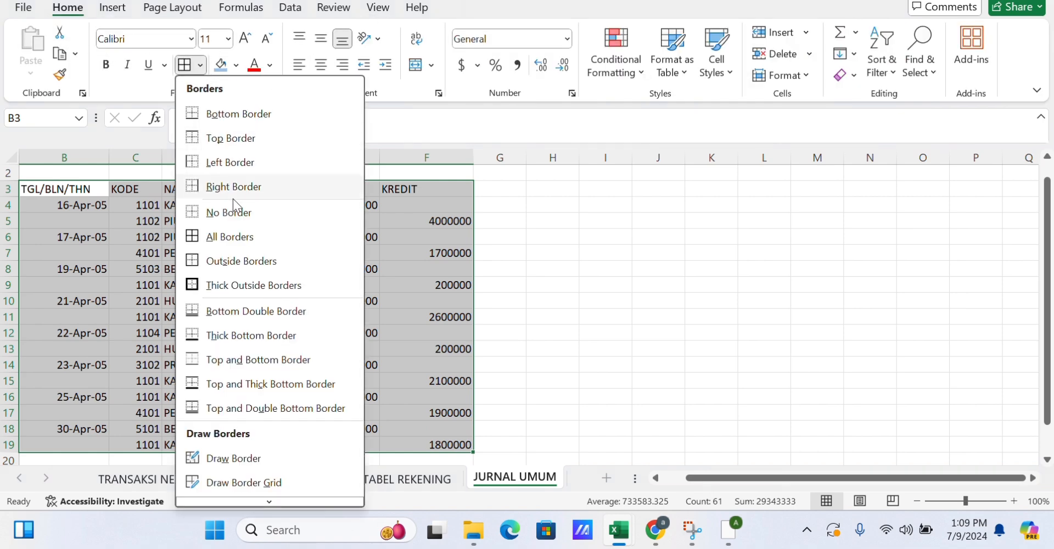
pyautogui.click(228, 234)
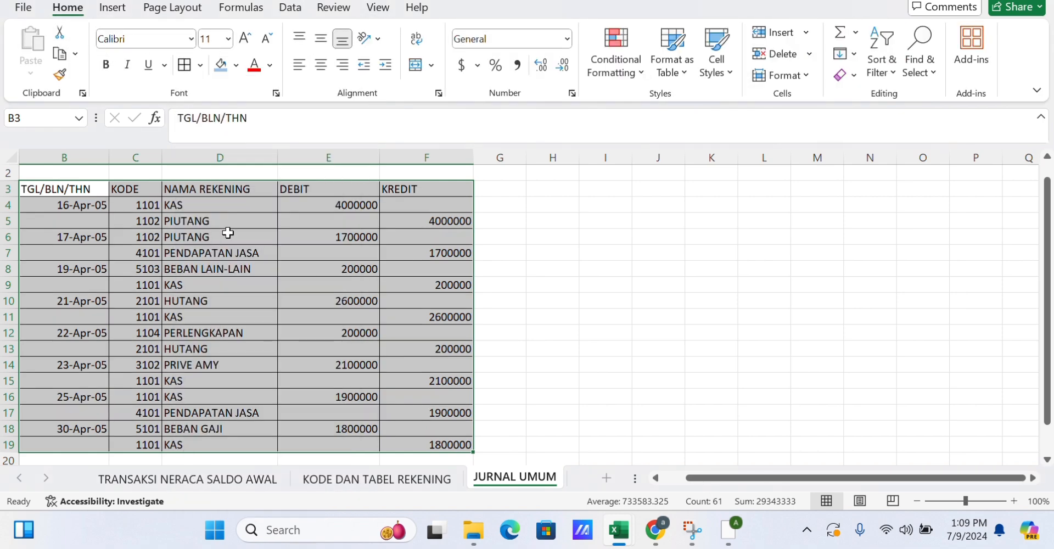
pyautogui.click(532, 238)
# Format the debit and credit amounts E4:F19 as Accounting with the Rp Indonesian symbol.
pyautogui.moveTo(362, 204); pyautogui.dragTo(448, 447)
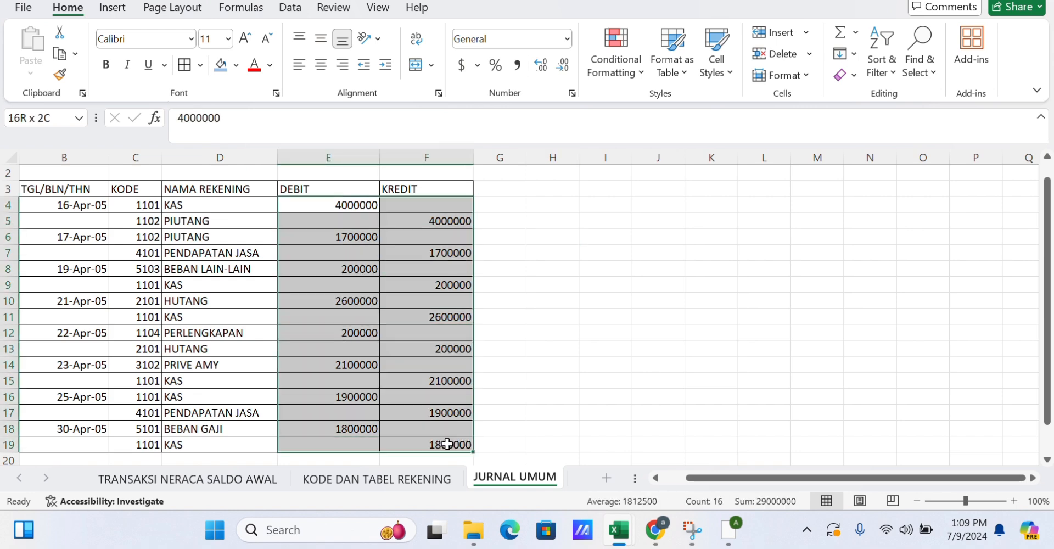
pyautogui.click(477, 66)
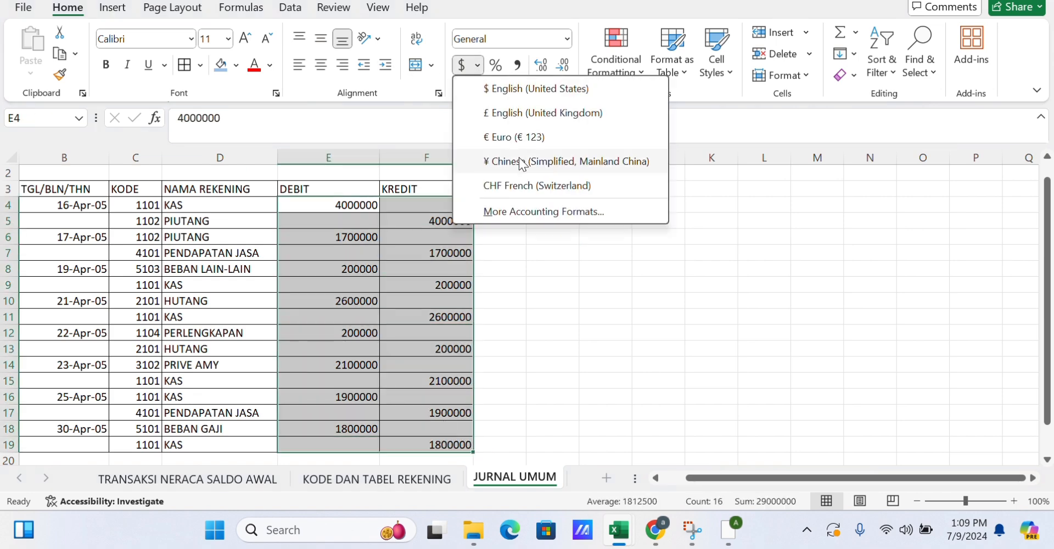
pyautogui.click(522, 211)
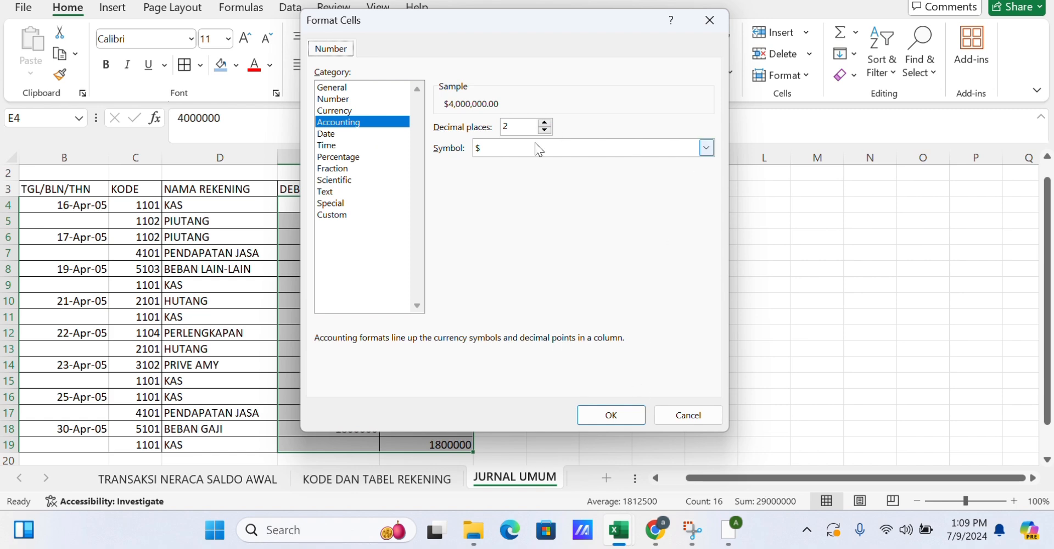
pyautogui.click(556, 147)
pyautogui.press('Down')
pyautogui.press('Down')
pyautogui.press('Down')
pyautogui.press('Down')
pyautogui.press('Down')
pyautogui.press('Down')
pyautogui.press('Down')
pyautogui.press('Down')
pyautogui.press('Down')
pyautogui.press('Down')
pyautogui.press('Down')
pyautogui.press('Down')
pyautogui.press('Down')
pyautogui.press('Down')
pyautogui.press('Down')
pyautogui.press('Down')
pyautogui.press('Down')
pyautogui.press('Down')
pyautogui.press('Down')
pyautogui.press('Down')
pyautogui.press('Down')
pyautogui.press('Down')
pyautogui.press('Down')
pyautogui.press('Down')
pyautogui.press('Down')
pyautogui.press('Down')
pyautogui.press('Down')
pyautogui.press('Down')
pyautogui.press('Down')
pyautogui.press('Down')
pyautogui.press('Down')
pyautogui.press('Down')
pyautogui.press('Down')
pyautogui.press('Down')
pyautogui.press('Down')
pyautogui.press('Down')
pyautogui.press('Down')
pyautogui.press('Down')
pyautogui.press('Down')
pyautogui.press('Down')
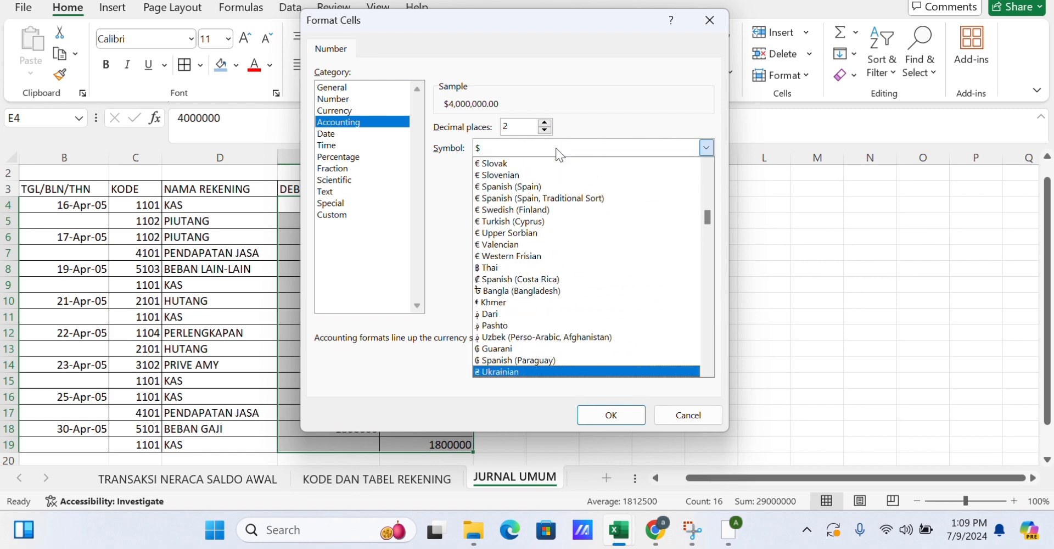
pyautogui.press('Return')
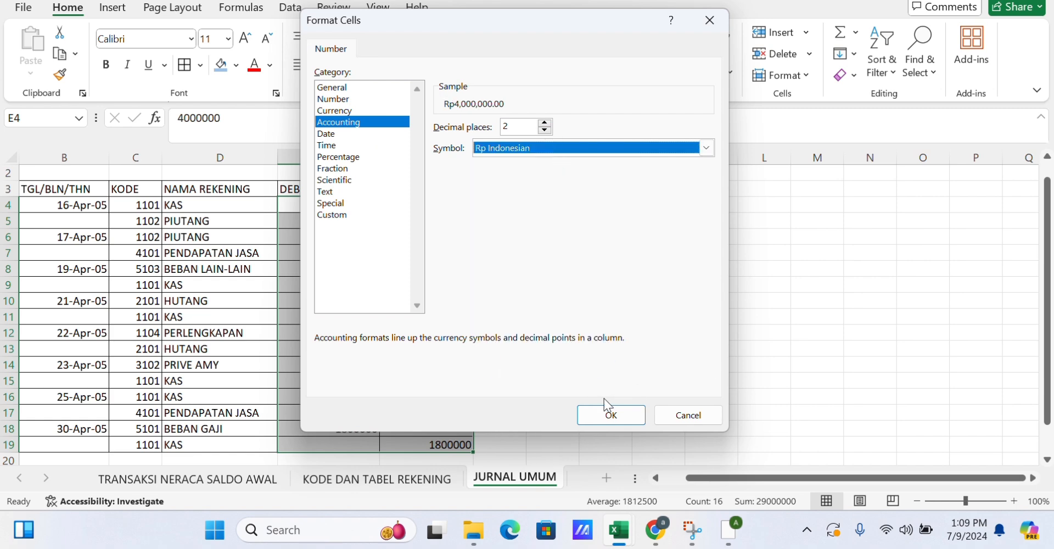
pyautogui.click(610, 415)
# Center-align the account codes and the dates in the journal.
pyautogui.click(551, 333)
pyautogui.moveTo(144, 205); pyautogui.dragTo(165, 397)
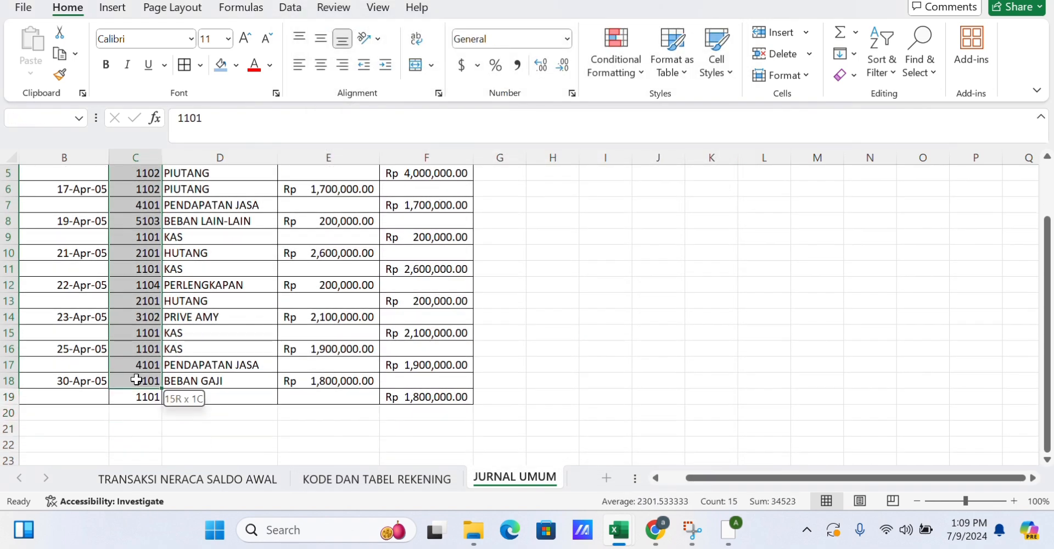
pyautogui.scroll(2, 83, 329)
pyautogui.click(89, 219)
pyautogui.moveTo(89, 220); pyautogui.dragTo(77, 424)
pyautogui.click(322, 64)
# Center the header row B3:F3 and give it a blue fill.
pyautogui.scroll(1, 213, 209)
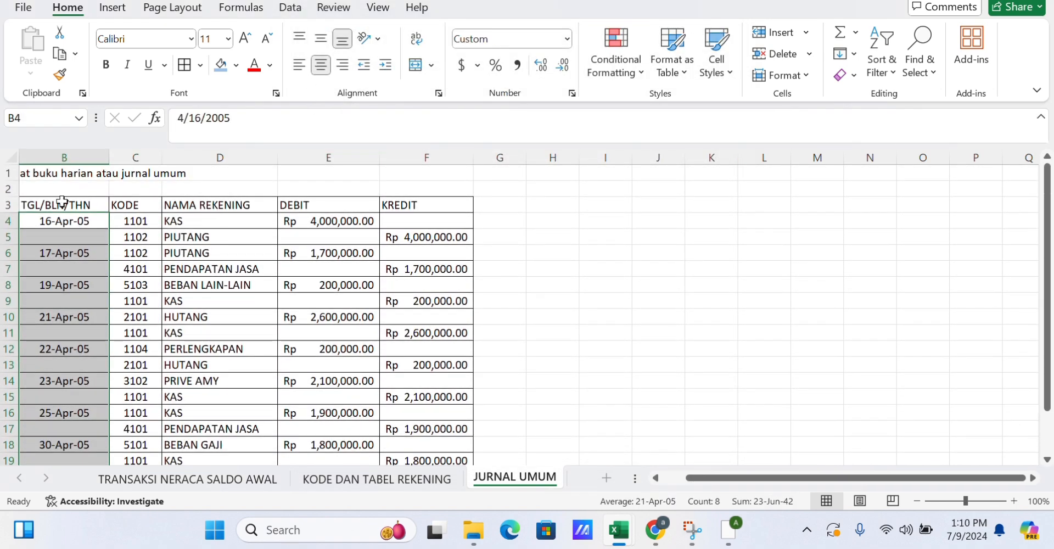
pyautogui.moveTo(64, 205); pyautogui.dragTo(439, 204)
pyautogui.click(322, 65)
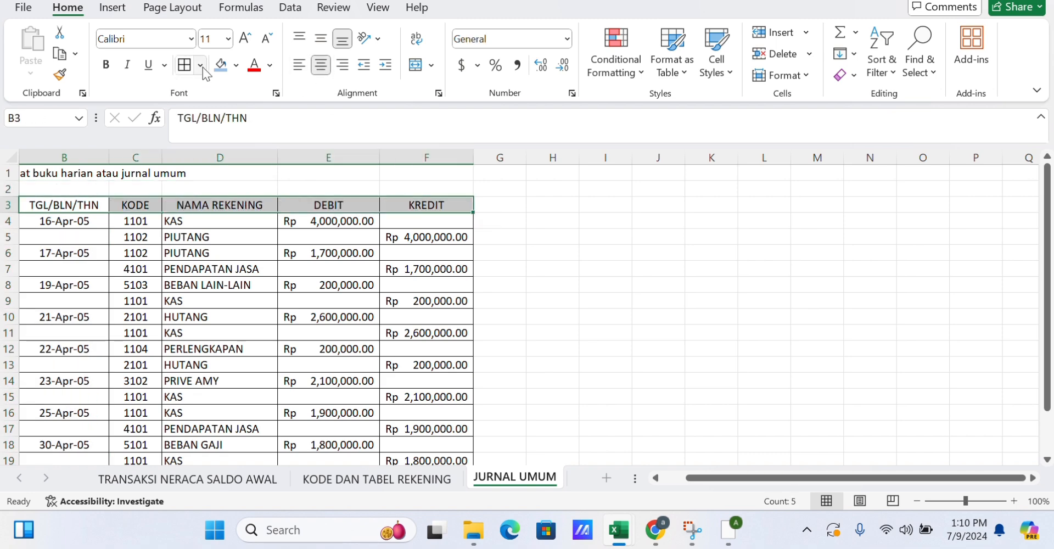
pyautogui.click(236, 65)
pyautogui.click(334, 141)
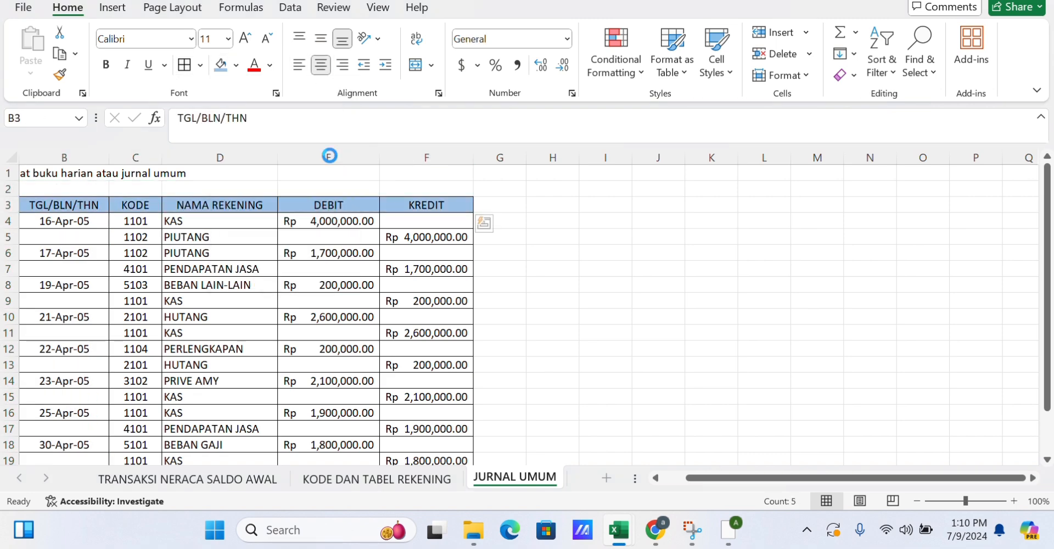
# Merge each date cell from 16-Apr-05 to 23-Apr-05 across its two transaction rows, centered vertically.
pyautogui.scroll(-1, 580, 274)
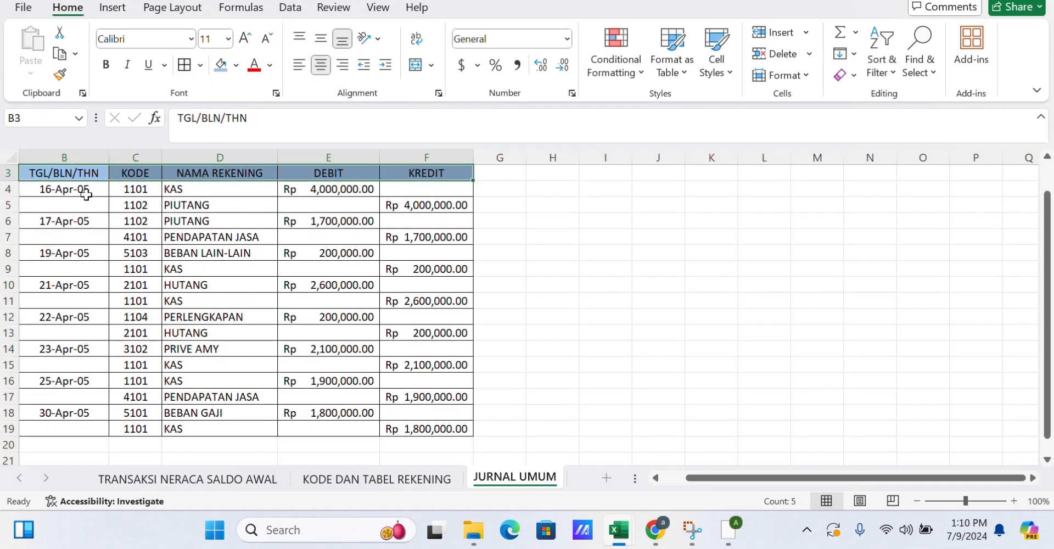
pyautogui.moveTo(87, 195); pyautogui.dragTo(89, 206)
pyautogui.click(412, 67)
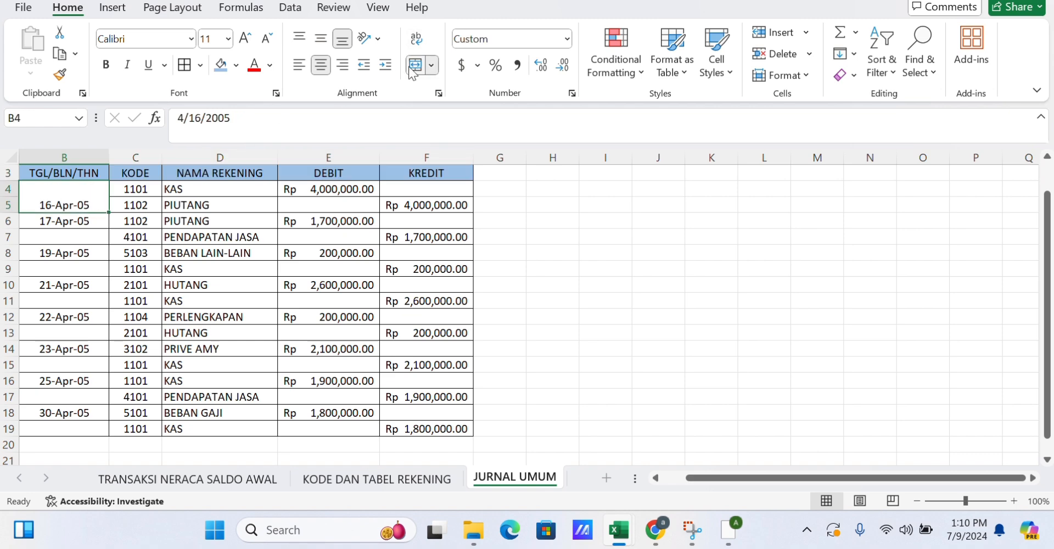
pyautogui.click(321, 40)
pyautogui.moveTo(93, 223); pyautogui.dragTo(100, 364)
pyautogui.click(416, 64)
pyautogui.click(317, 40)
pyautogui.click(416, 64)
pyautogui.click(321, 40)
pyautogui.click(416, 65)
pyautogui.click(321, 39)
pyautogui.click(416, 65)
pyautogui.click(321, 39)
pyautogui.click(416, 65)
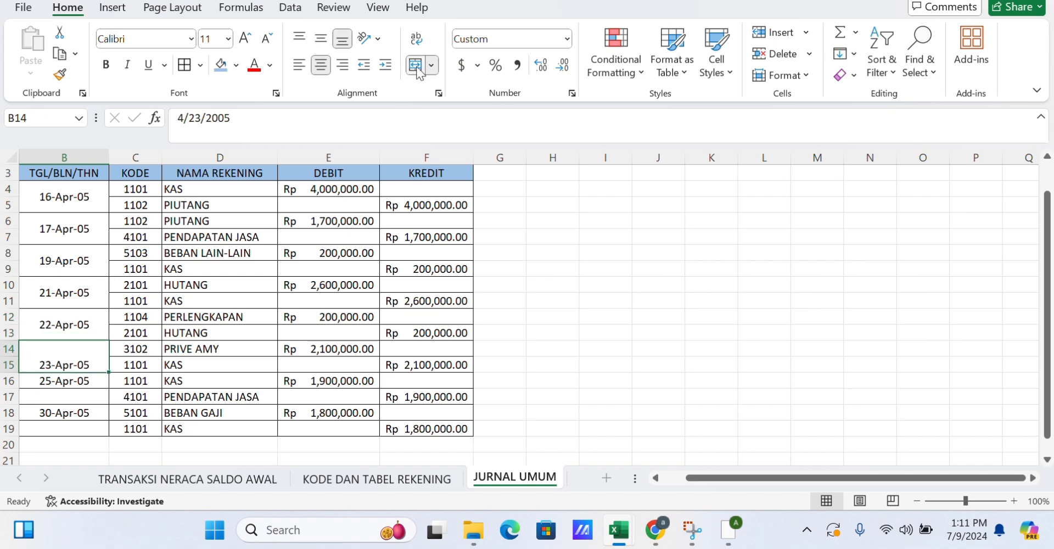
pyautogui.click(416, 65)
# Merge the 25-Apr-05 and 30-Apr-05 date cells across their two rows, centered vertically.
pyautogui.click(97, 381)
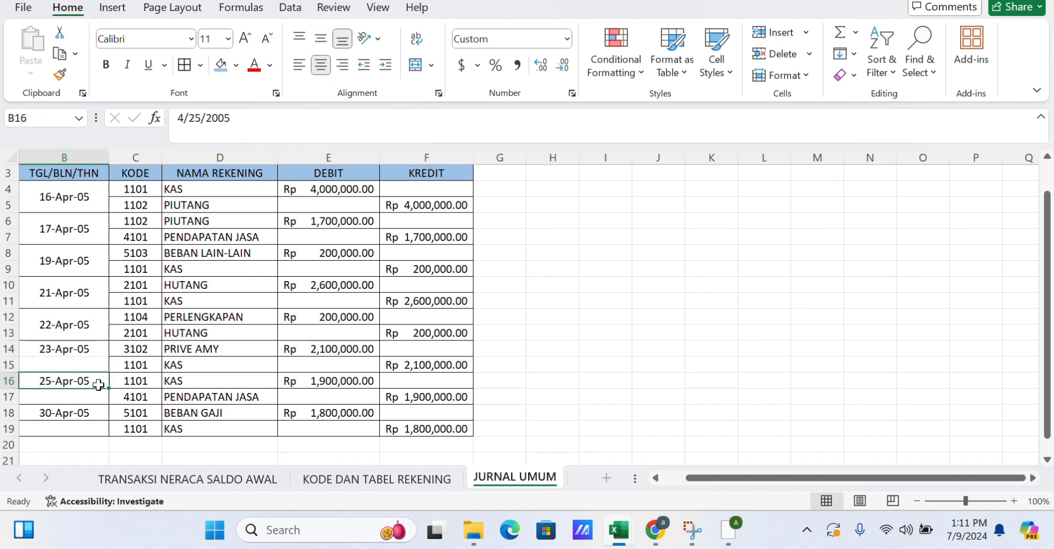
pyautogui.moveTo(91, 354); pyautogui.dragTo(74, 429)
pyautogui.click(416, 65)
pyautogui.click(321, 40)
pyautogui.click(416, 64)
pyautogui.click(321, 40)
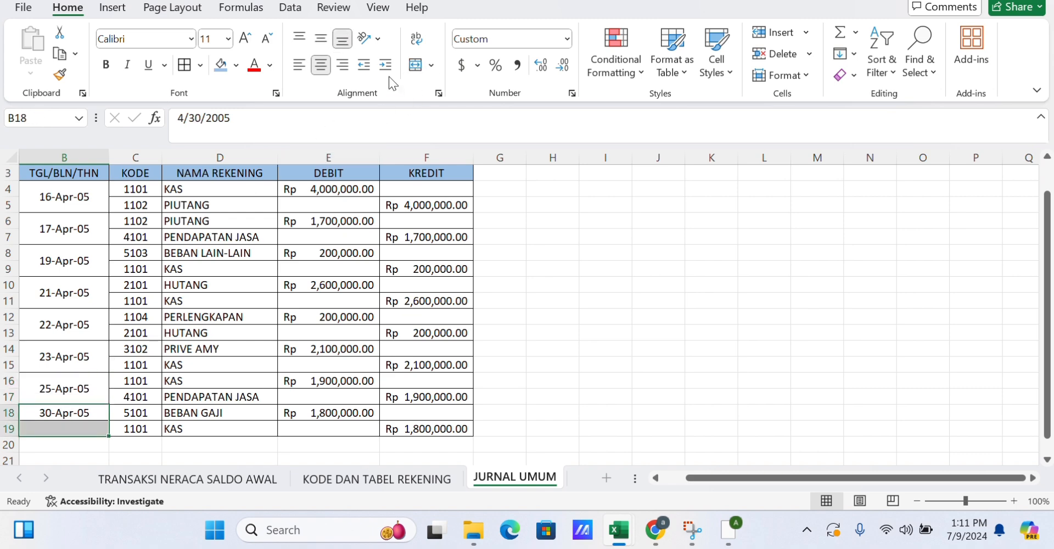
pyautogui.click(416, 65)
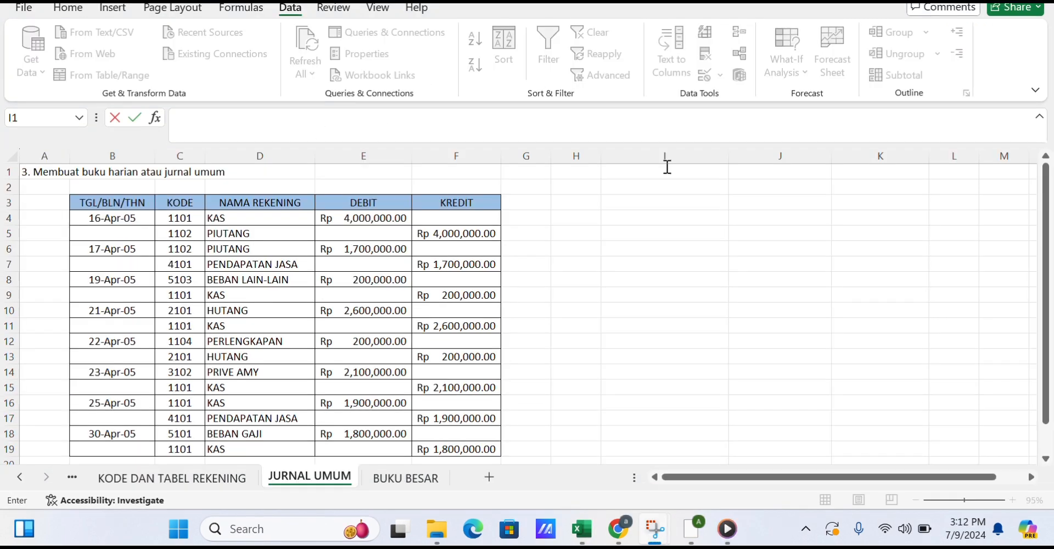
# Enter SOAL as a title in I1.
pyautogui.click(666, 170)
pyautogui.write('S')
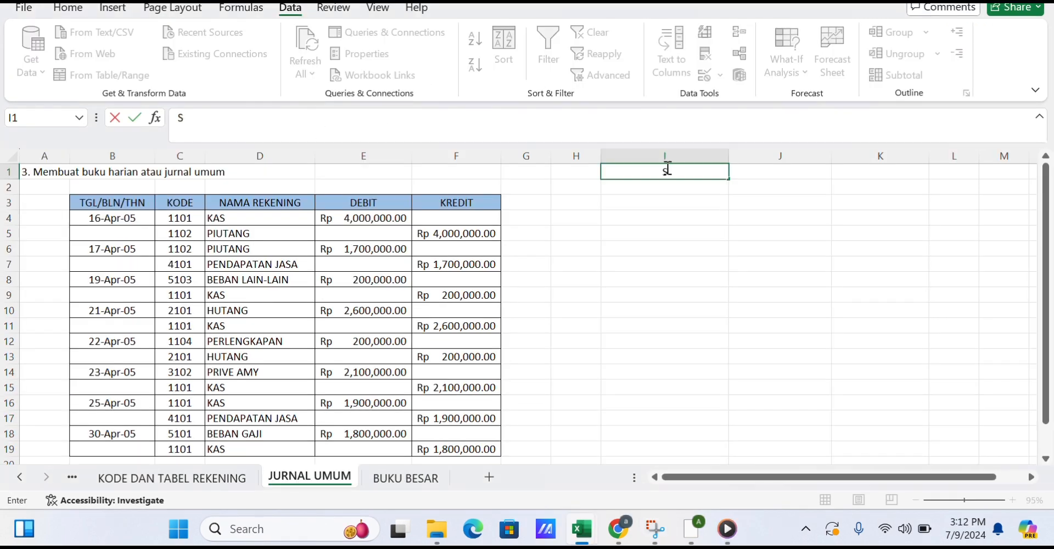
pyautogui.write('OAL')
# Add headers NO REK, NAMA REKENING, DEBIT and KREDIT in H3:K3.
pyautogui.click(593, 205)
pyautogui.write('NO')
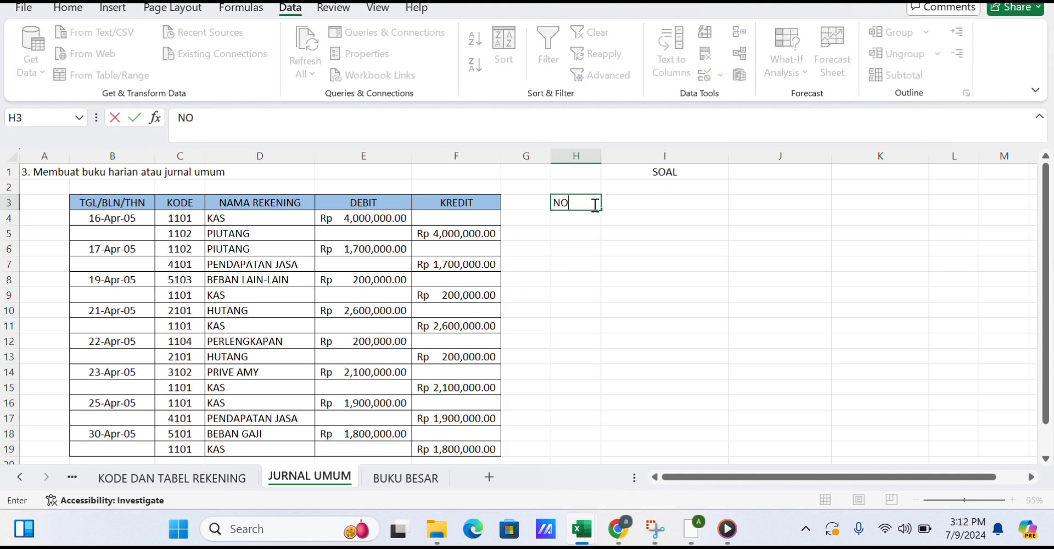
pyautogui.write(' REK')
pyautogui.press('Tab')
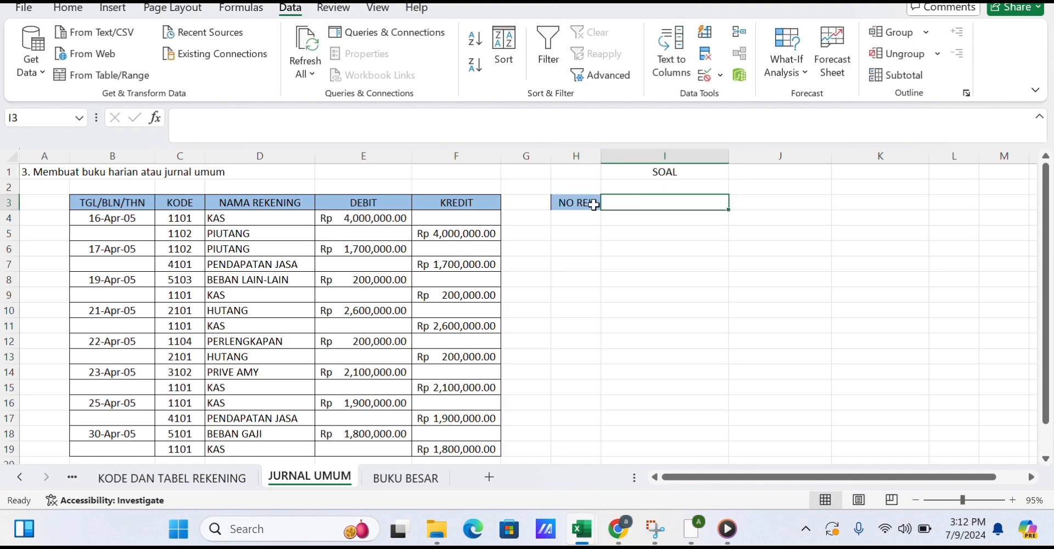
pyautogui.write('NAMA REKENING')
pyautogui.press('Tab')
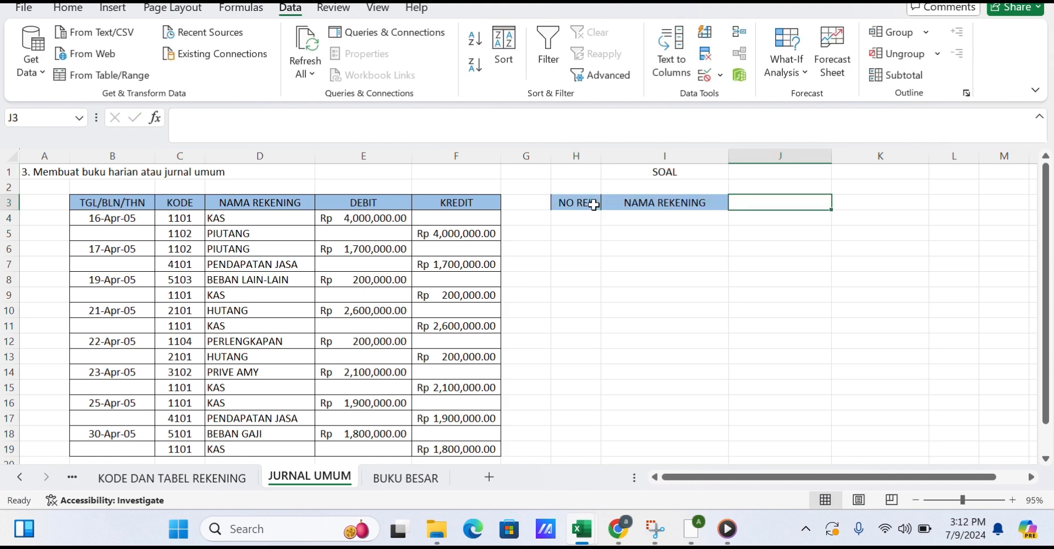
pyautogui.write('DEBIT')
pyautogui.press('Tab')
pyautogui.write('KREDI')
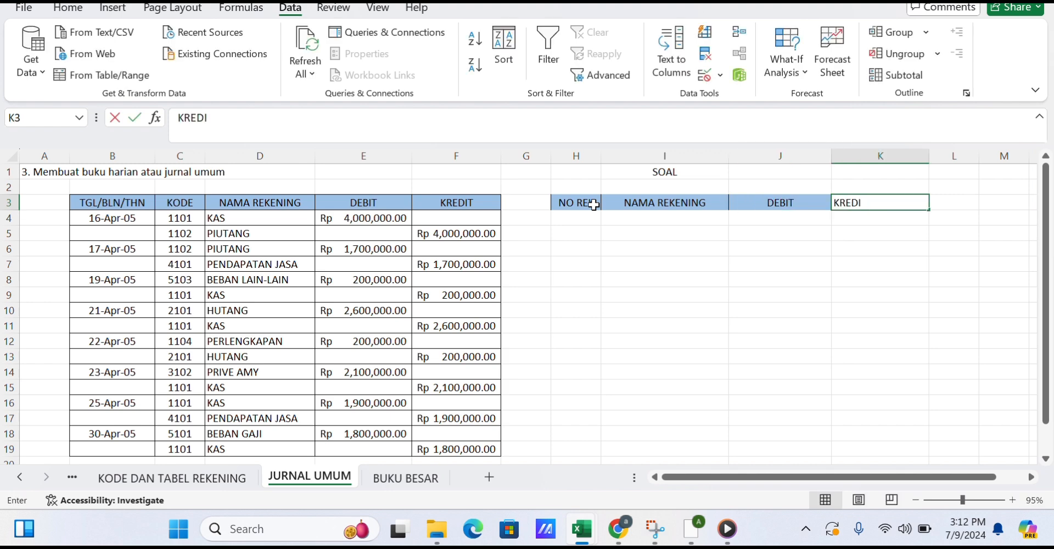
pyautogui.write('T')
pyautogui.click(563, 219)
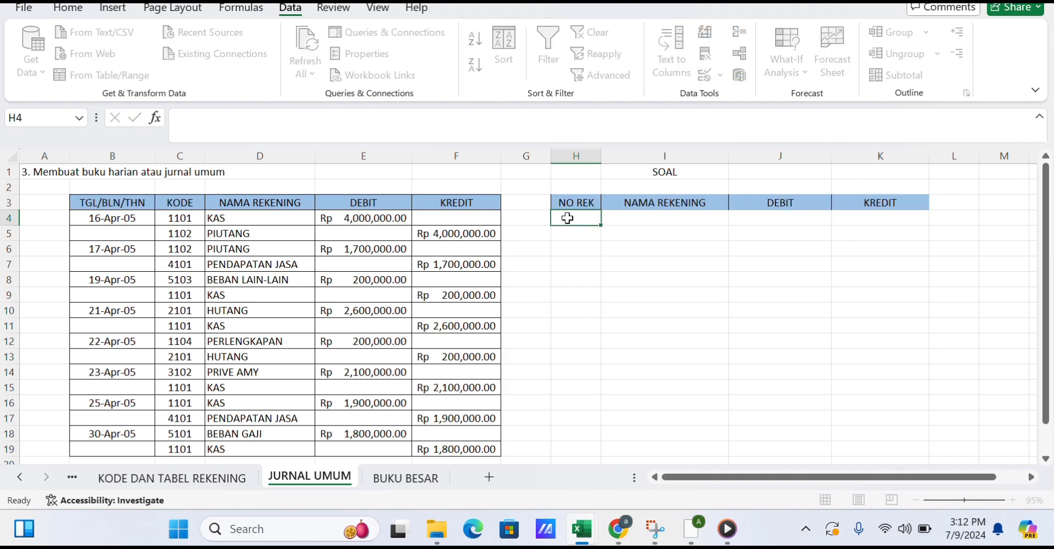
# Copy the account numbers from the KODE DAN TABEL REKENING sheet into H4:H17 of JURNAL UMUM.
pyautogui.click(189, 476)
pyautogui.moveTo(33, 205); pyautogui.dragTo(48, 411)
pyautogui.hotkey('ctrl', 'c')
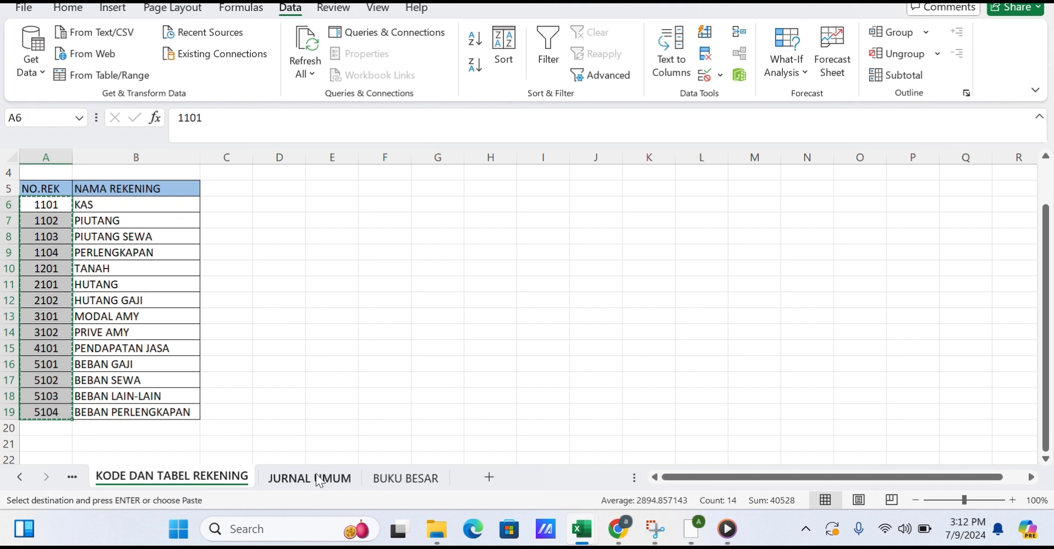
pyautogui.click(318, 477)
pyautogui.hotkey('ctrl', 'v')
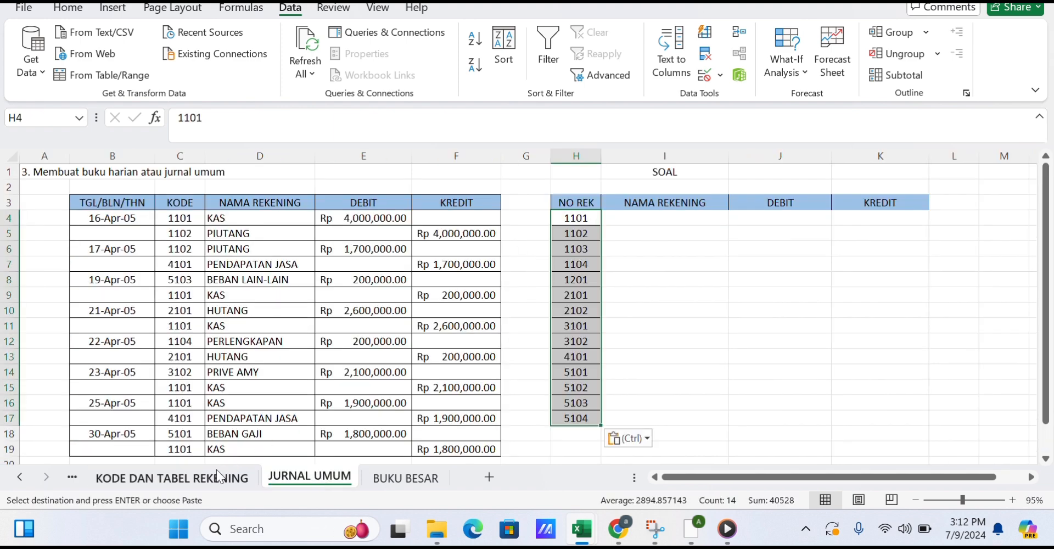
# Copy the account names from the KODE DAN TABEL REKENING sheet into I4:I17 of JURNAL UMUM.
pyautogui.click(165, 477)
pyautogui.moveTo(106, 209); pyautogui.dragTo(154, 411)
pyautogui.hotkey('ctrl', 'c')
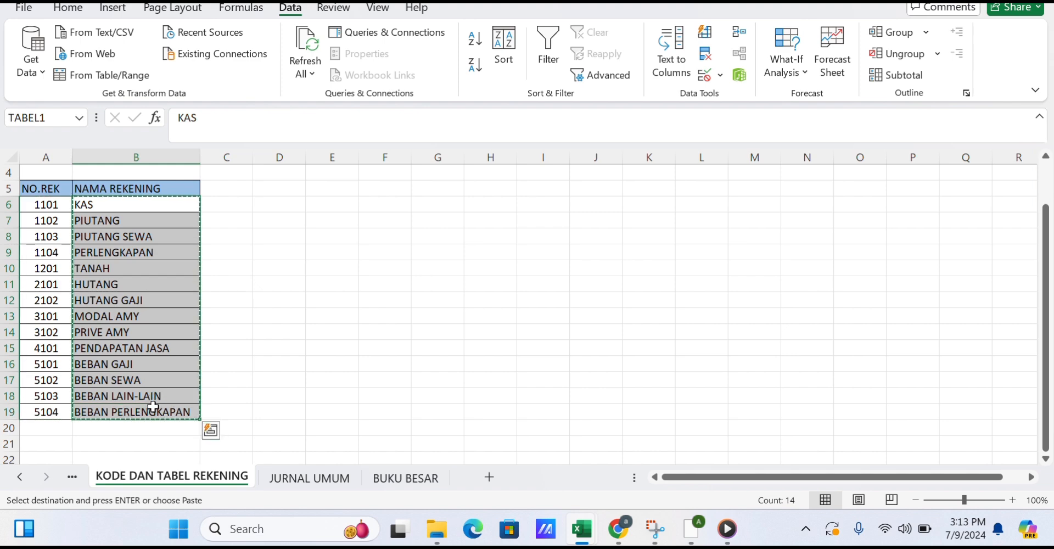
pyautogui.click(290, 477)
pyautogui.click(642, 218)
pyautogui.hotkey('ctrl', 'v')
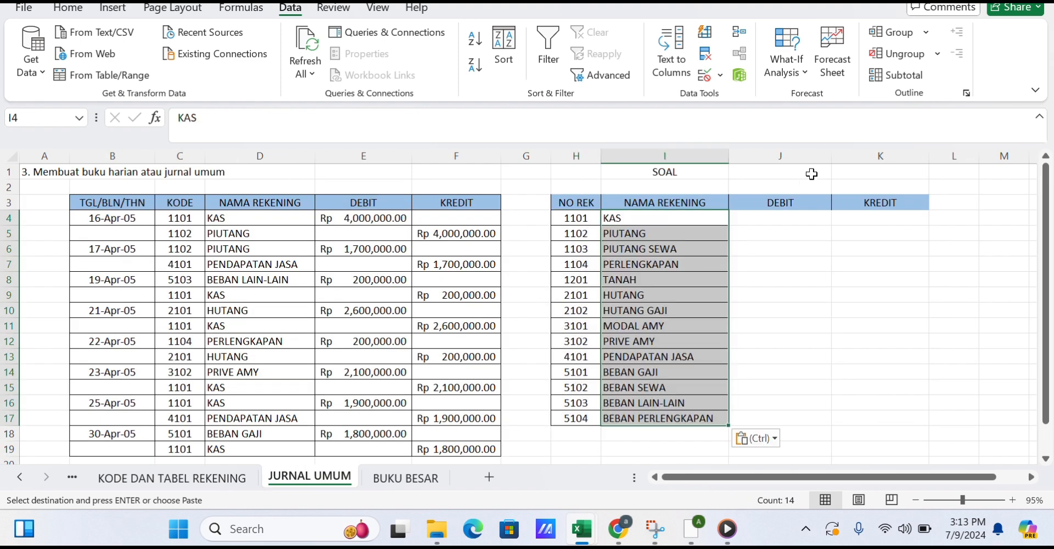
# Enter debit amounts 5000000, 8000000, 1200000, 600000 and 35000000 for KAS through TANAH in the SOAL table.
pyautogui.click(786, 219)
pyautogui.write('5000000')
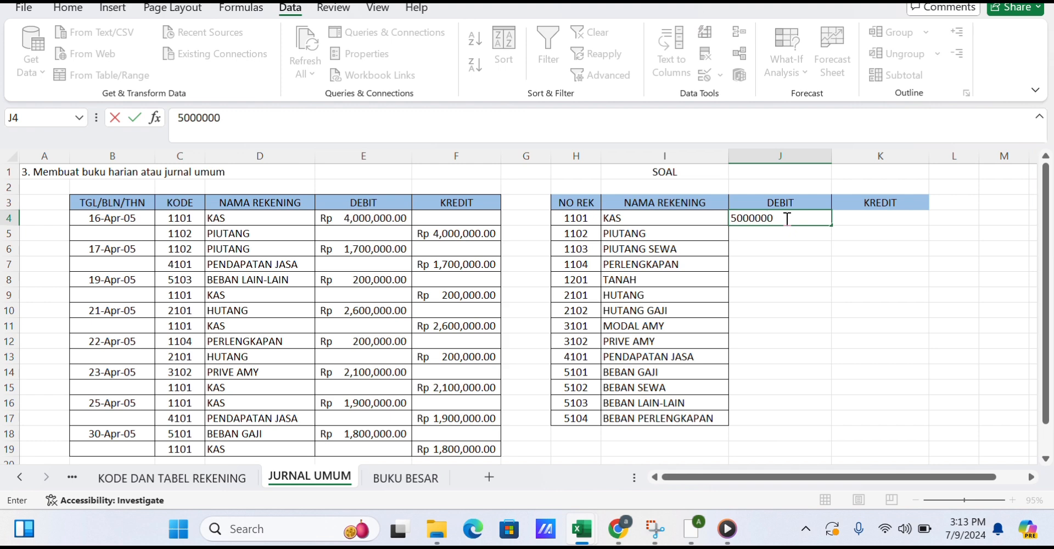
pyautogui.press('Return')
pyautogui.write('8000000')
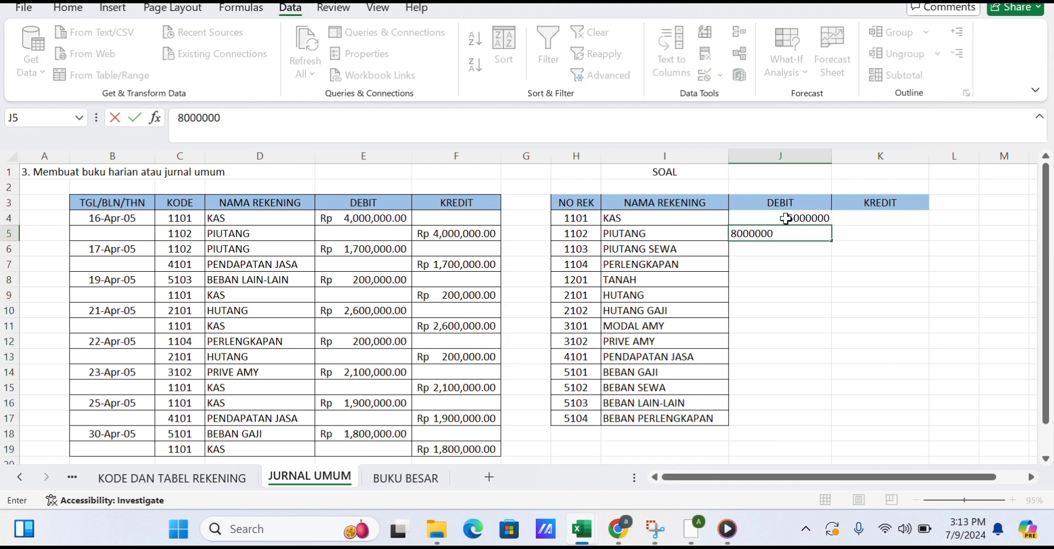
pyautogui.press('Return')
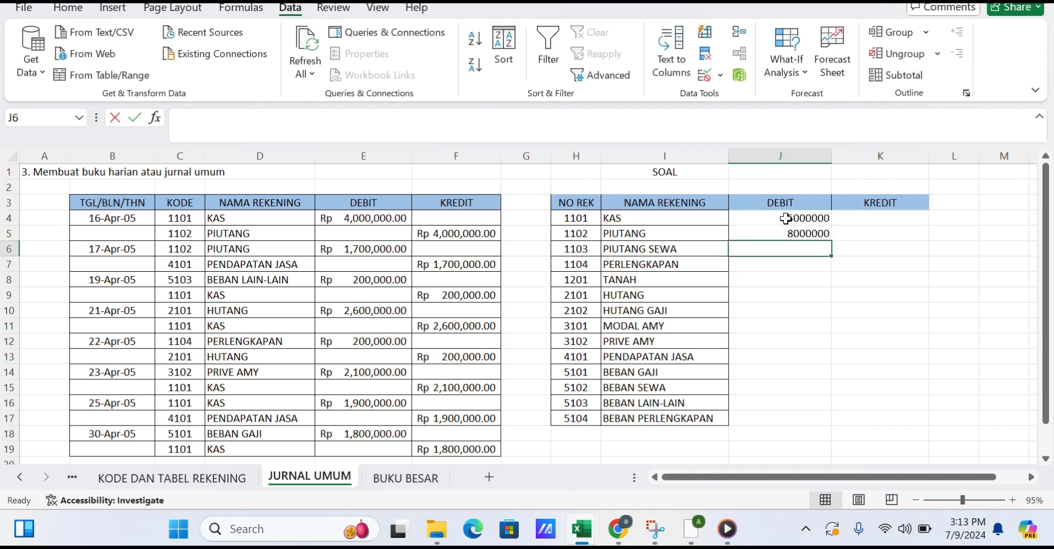
pyautogui.write('1200')
pyautogui.press('Return')
pyautogui.write('600000')
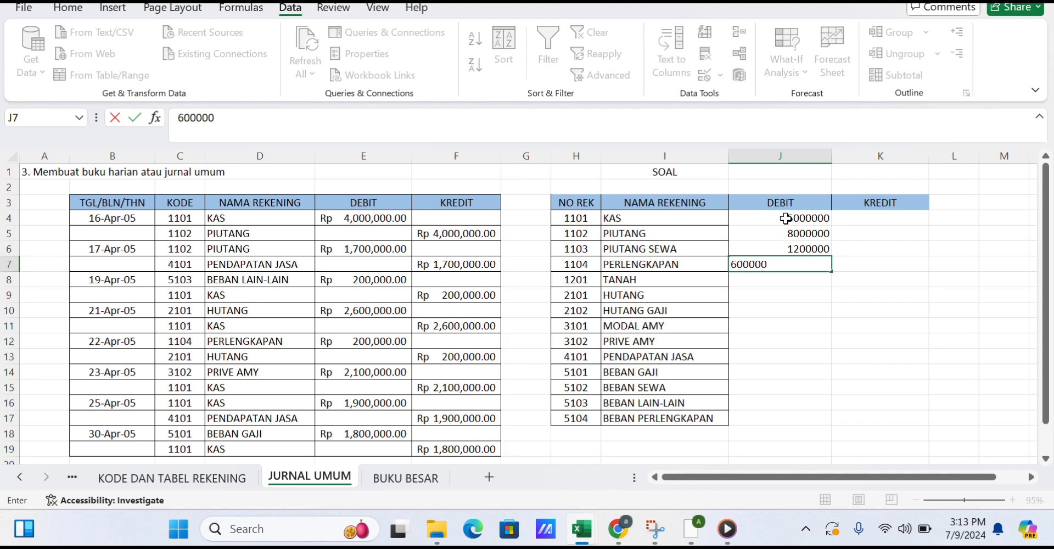
pyautogui.press('Return')
pyautogui.write('4')
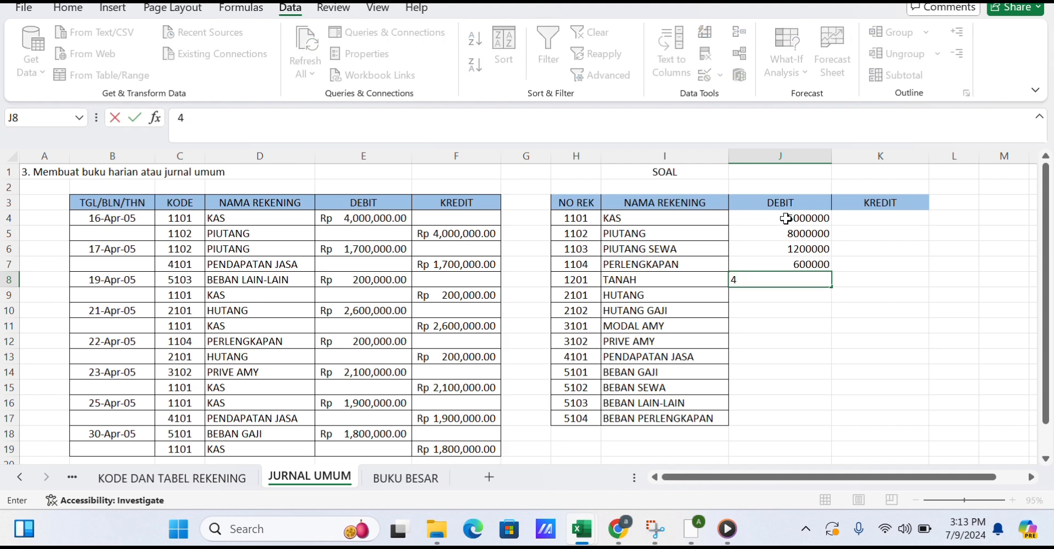
pyautogui.press('BackSpace')
pyautogui.press('BackSpace')
pyautogui.press('BackSpace')
pyautogui.write('35000')
pyautogui.press('Return')
# Enter credit amounts 4400000 for HUTANG, 0 for HUTANG GAJI and 42500000 for MODAL AMY.
pyautogui.press('Right')
pyautogui.write('4400000')
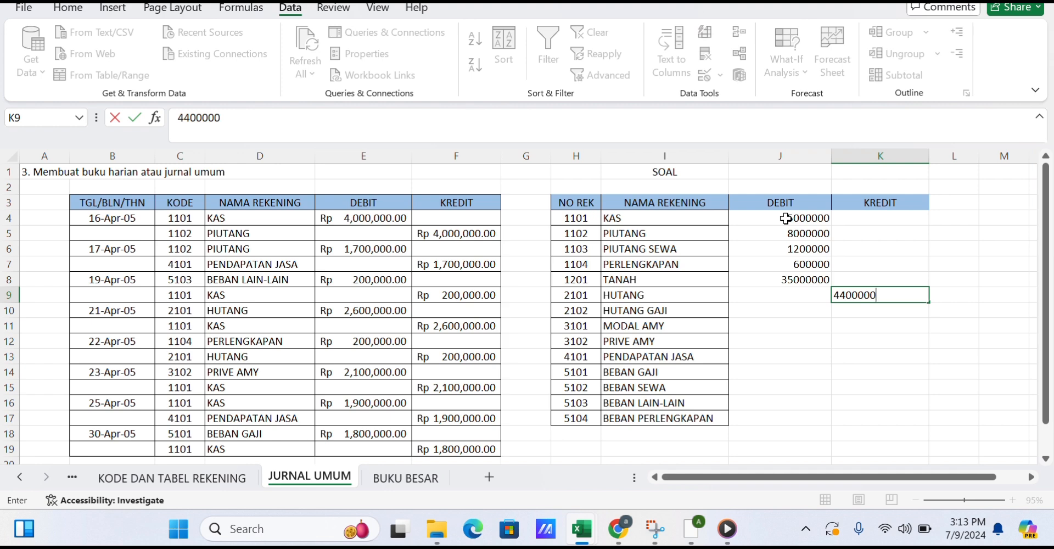
pyautogui.press('Return')
pyautogui.write('0')
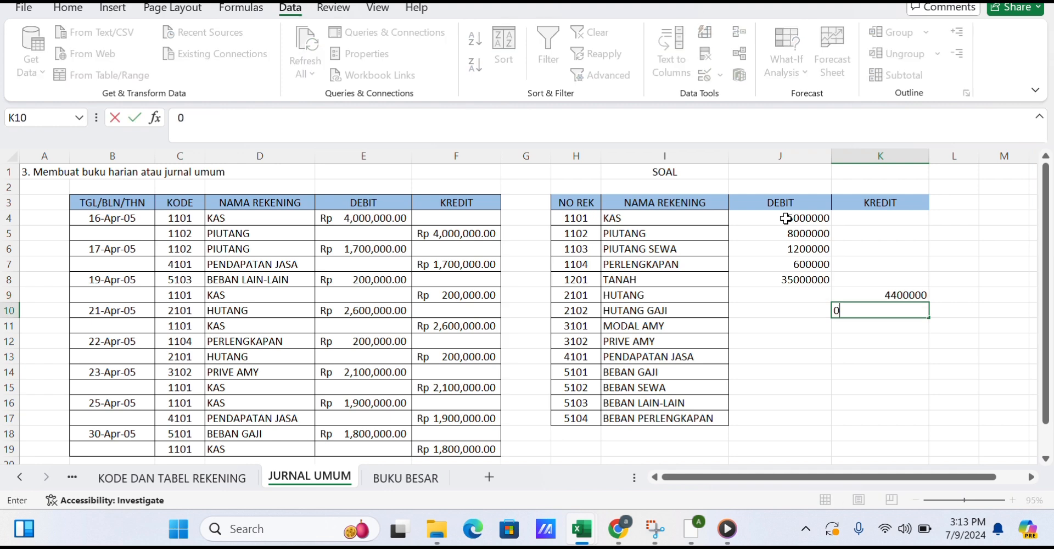
pyautogui.press('Return')
pyautogui.write('42500000')
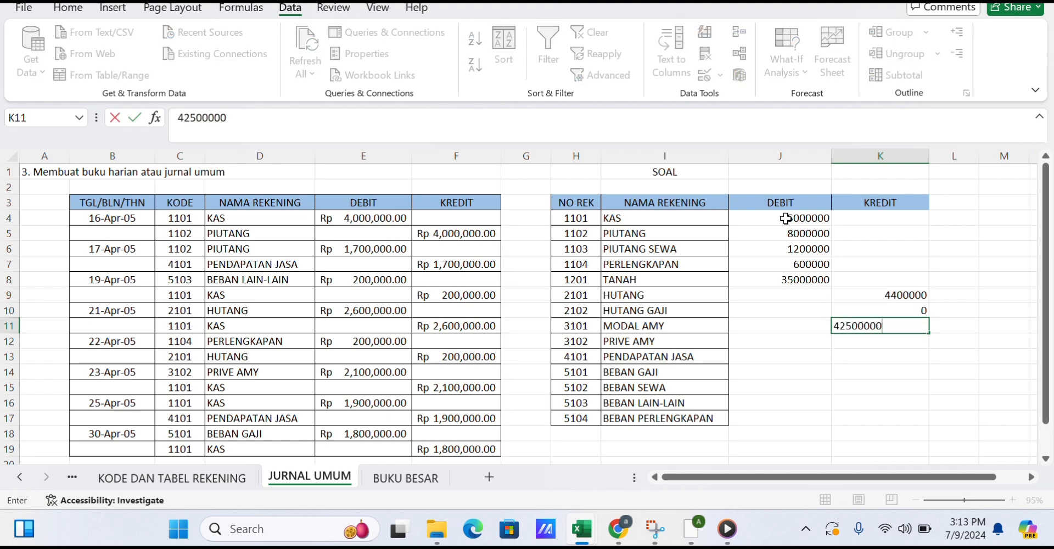
pyautogui.press('Return')
# Enter debit 2100000 for PRIVE AMY, credit 7100000 for PENDAPATAN JASA and debit 1800000 for BEBAN GAJI.
pyautogui.press('Left')
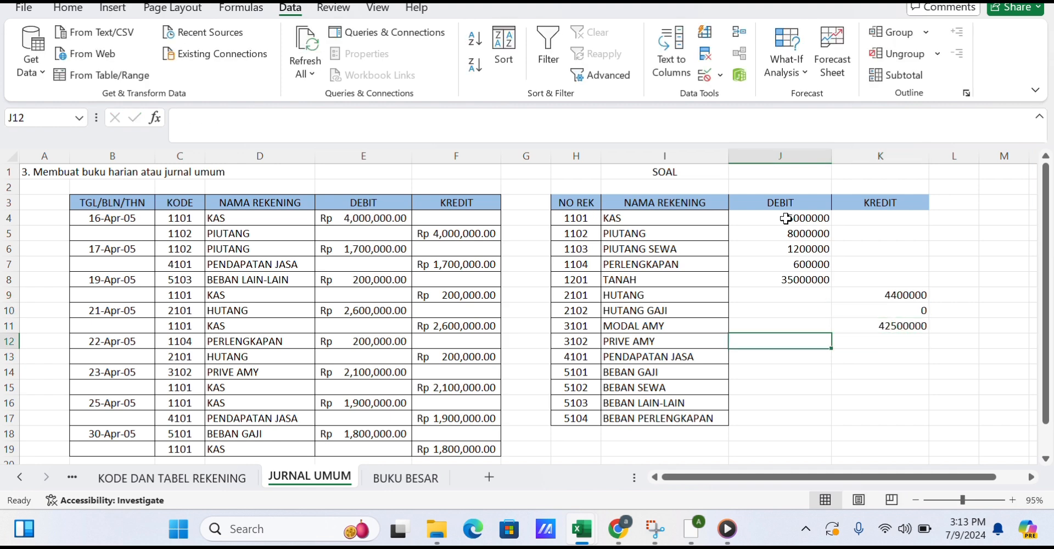
pyautogui.write('2100000')
pyautogui.press('Return')
pyautogui.press('Right')
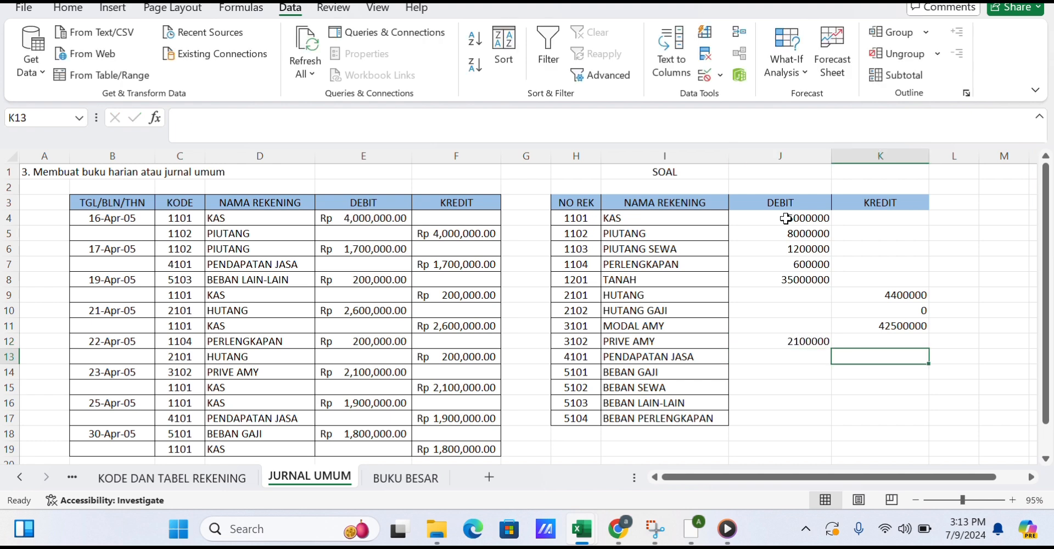
pyautogui.write('7100000')
pyautogui.press('Return')
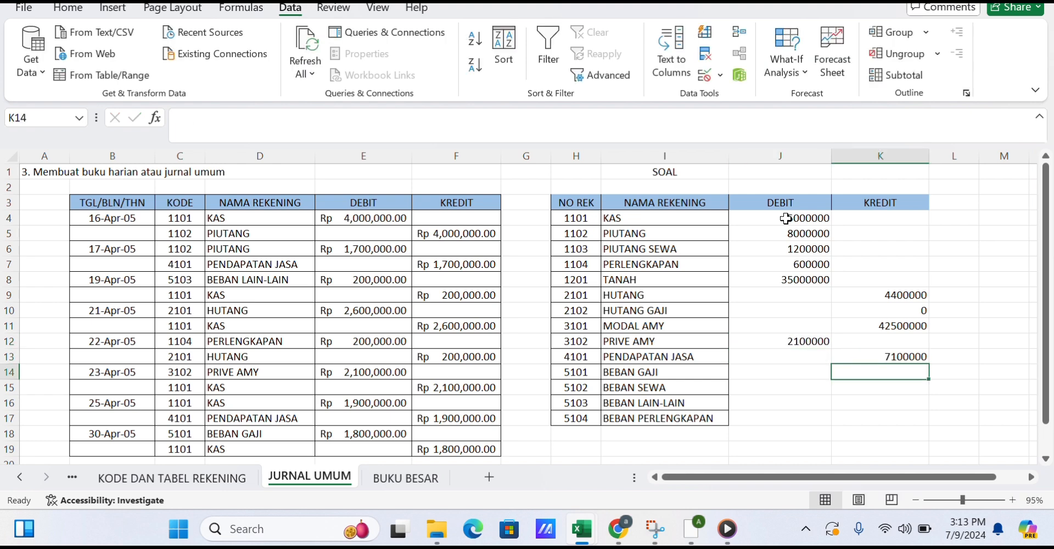
pyautogui.press('Left')
pyautogui.write('1800000')
pyautogui.press('Return')
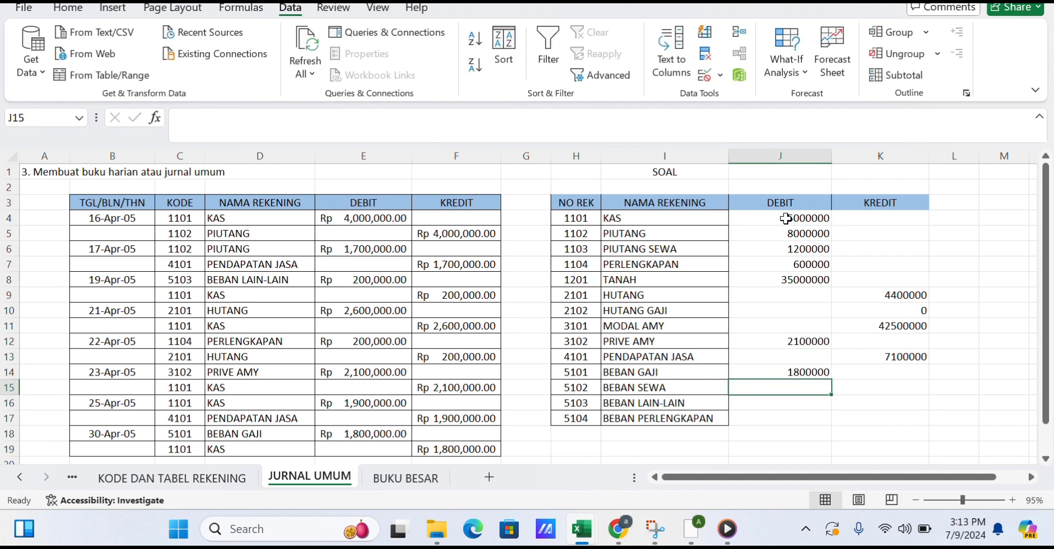
# Enter credit 0 for BEBAN SEWA, debit 300000 for BEBAN LAIN-LAIN and 0 debit and credit for BEBAN PERLENGKAPAN.
pyautogui.write('0')
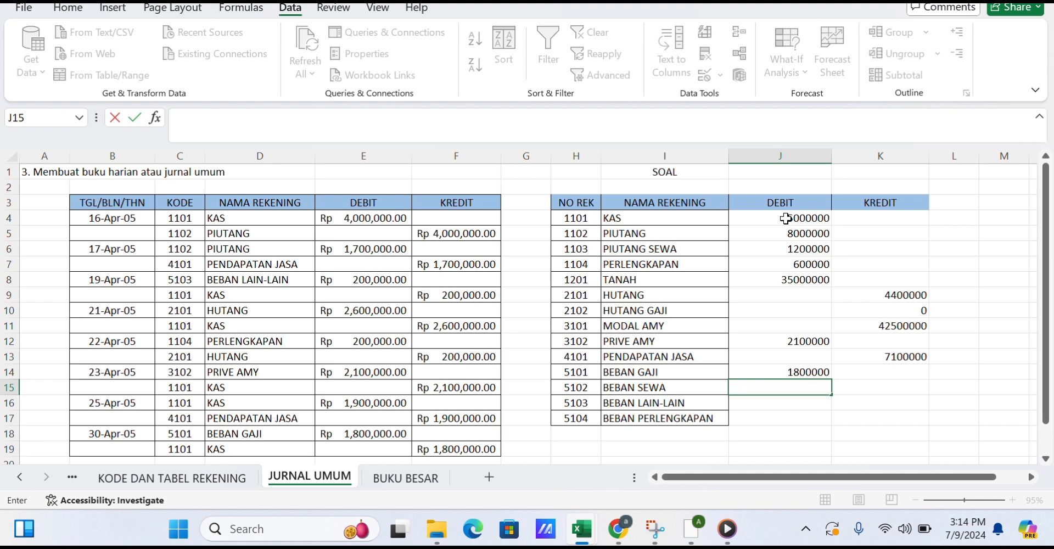
pyautogui.press('Right')
pyautogui.write('0')
pyautogui.press('Return')
pyautogui.press('Left')
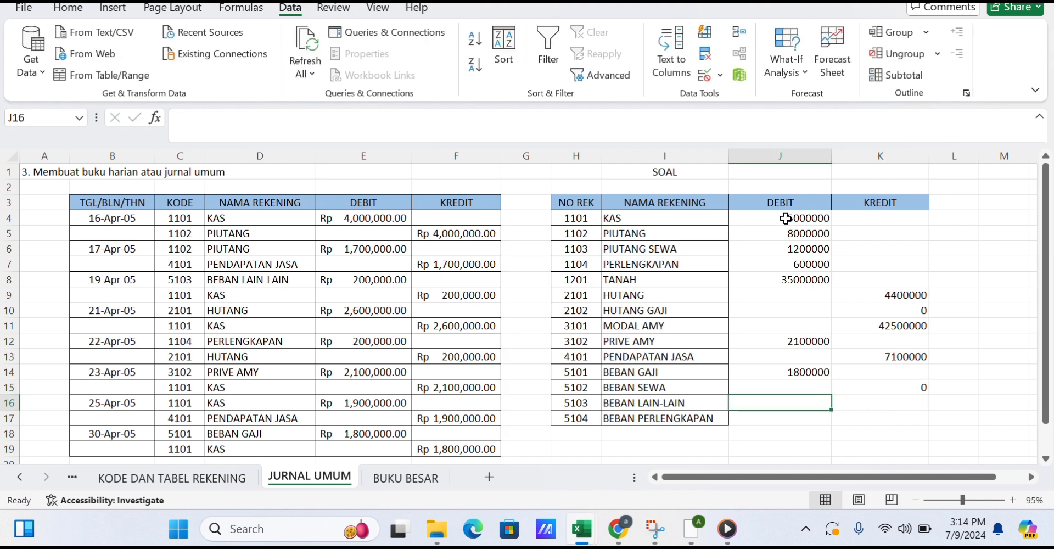
pyautogui.write('300000')
pyautogui.press('Return')
pyautogui.write('0')
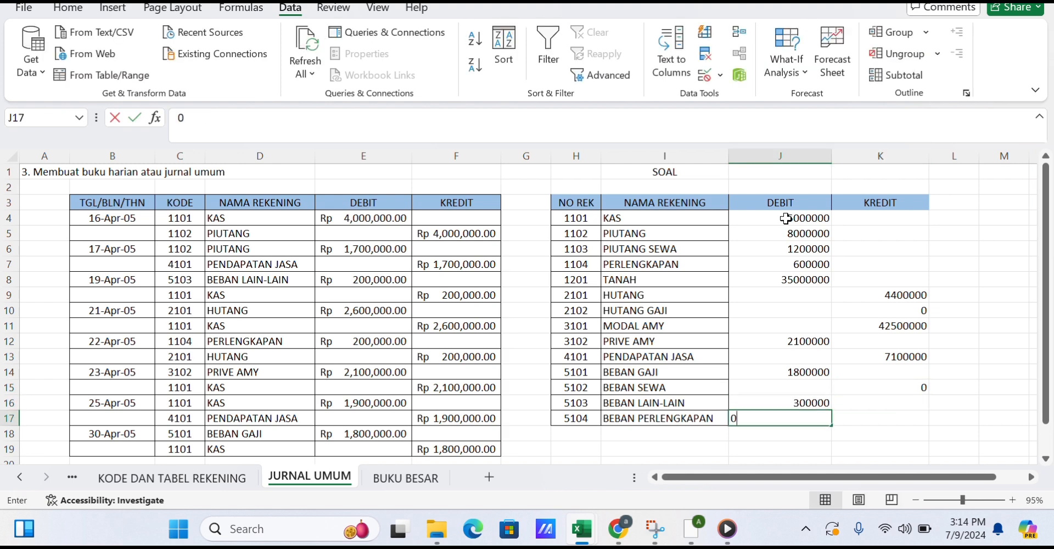
pyautogui.press('Right')
pyautogui.write('0')
# Fill the remaining empty debit and credit cells of the SOAL table with 0.
pyautogui.press('Up')
pyautogui.write('0')
pyautogui.press('Up')
pyautogui.press('Up')
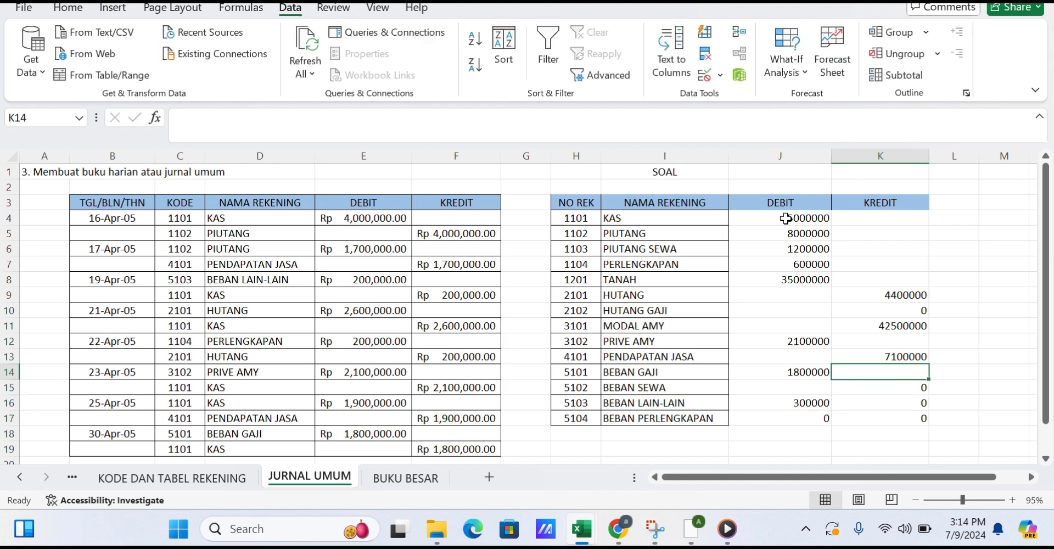
pyautogui.write('0')
pyautogui.press('Up')
pyautogui.press('Up')
pyautogui.press('Up')
pyautogui.press('Down')
pyautogui.write('0')
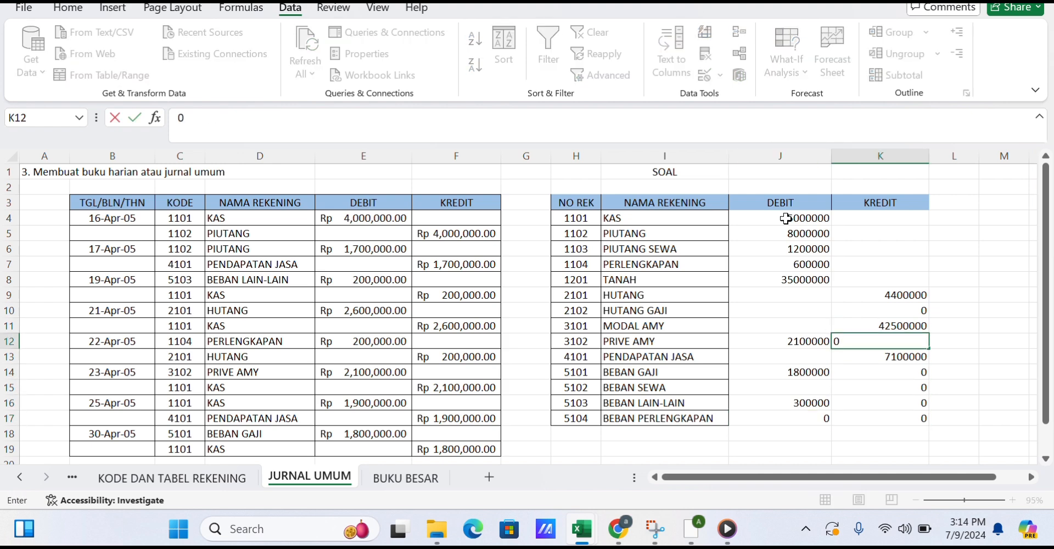
pyautogui.press('Up')
pyautogui.press('Left')
pyautogui.write('0')
pyautogui.press('Up')
pyautogui.write('0')
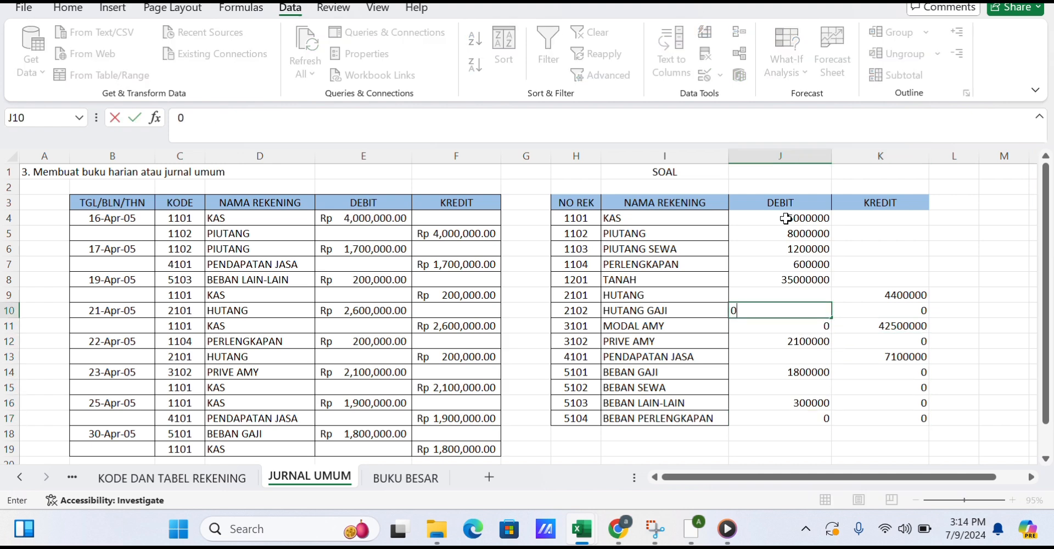
pyautogui.press('Up')
pyautogui.write('0')
pyautogui.press('Right')
pyautogui.press('Up')
pyautogui.write('0')
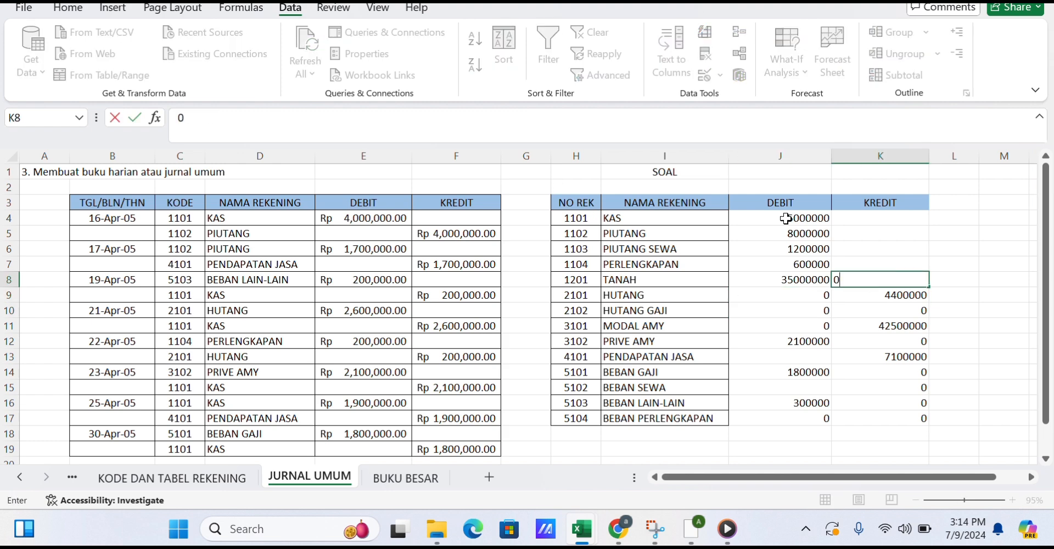
pyautogui.press('Up')
pyautogui.write('00')
pyautogui.press('Up')
pyautogui.write('0')
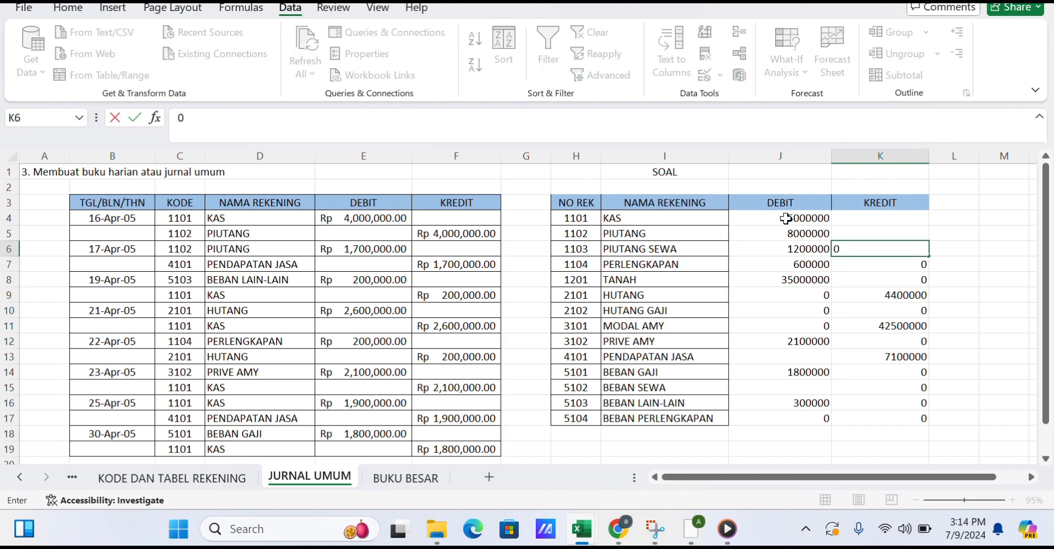
pyautogui.press('Up')
pyautogui.write('0')
pyautogui.press('Up')
pyautogui.write('0')
# Enter 0 as the debit for BEBAN SEWA and PENDAPATAN JASA.
pyautogui.moveTo(786, 218); pyautogui.dragTo(881, 405)
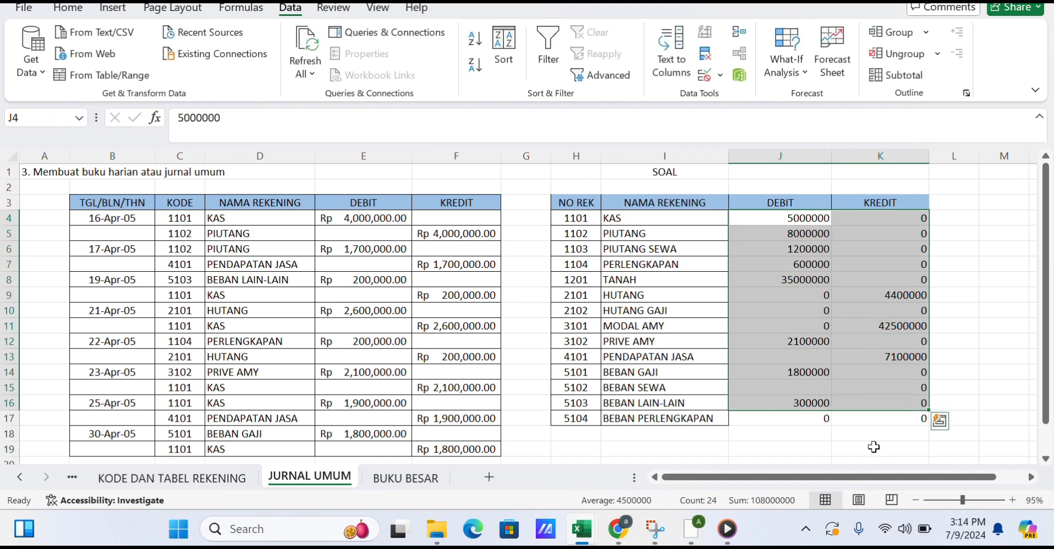
pyautogui.click(873, 446)
pyautogui.click(816, 391)
pyautogui.write('0')
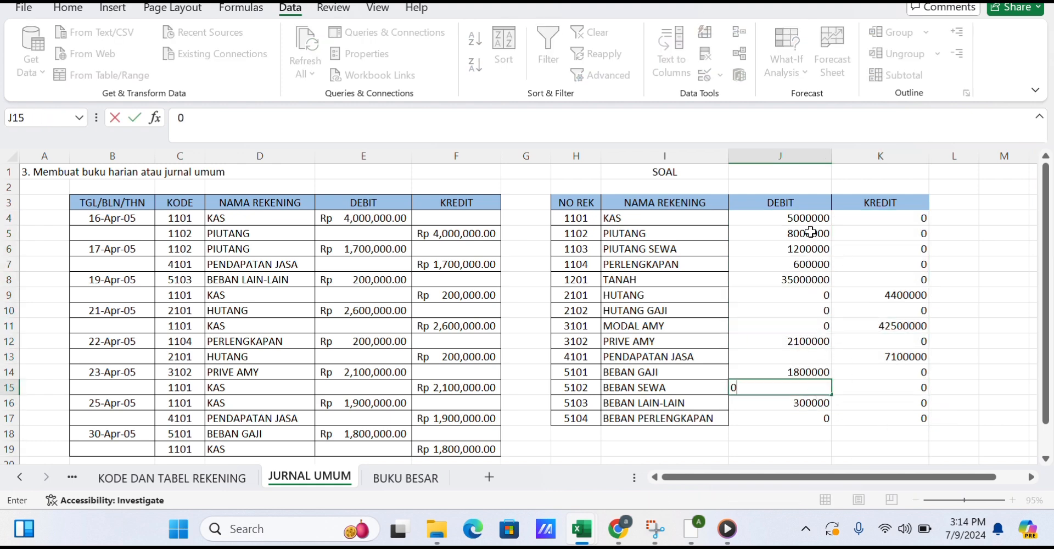
pyautogui.click(818, 356)
pyautogui.write('0')
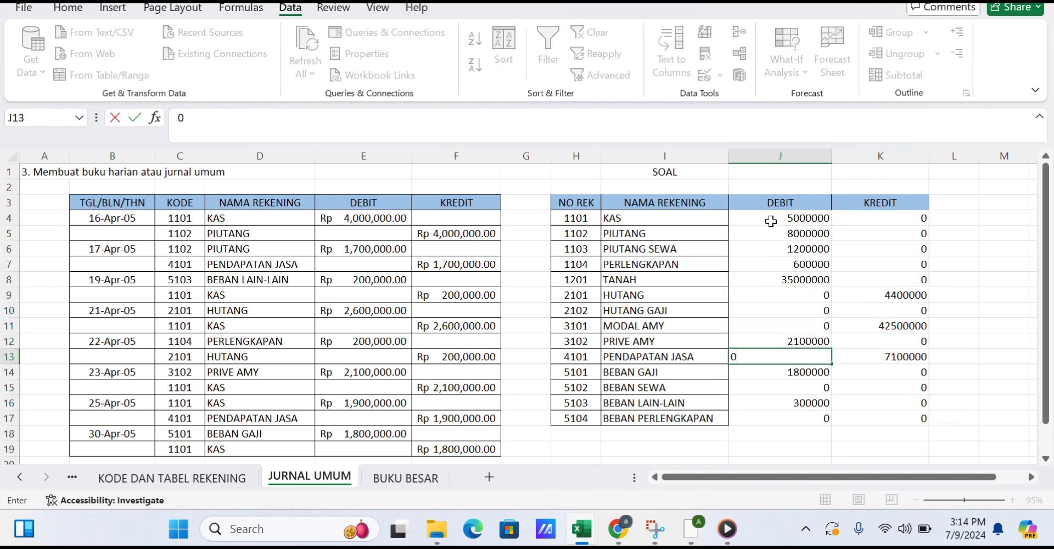
pyautogui.moveTo(770, 222); pyautogui.dragTo(924, 422)
pyautogui.rightClick(923, 424)
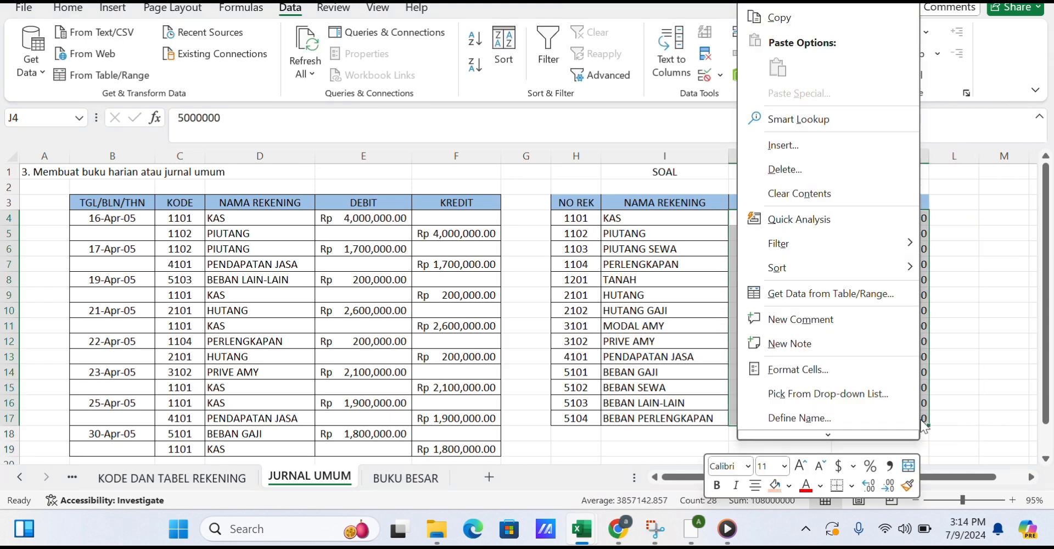
pyautogui.click(829, 368)
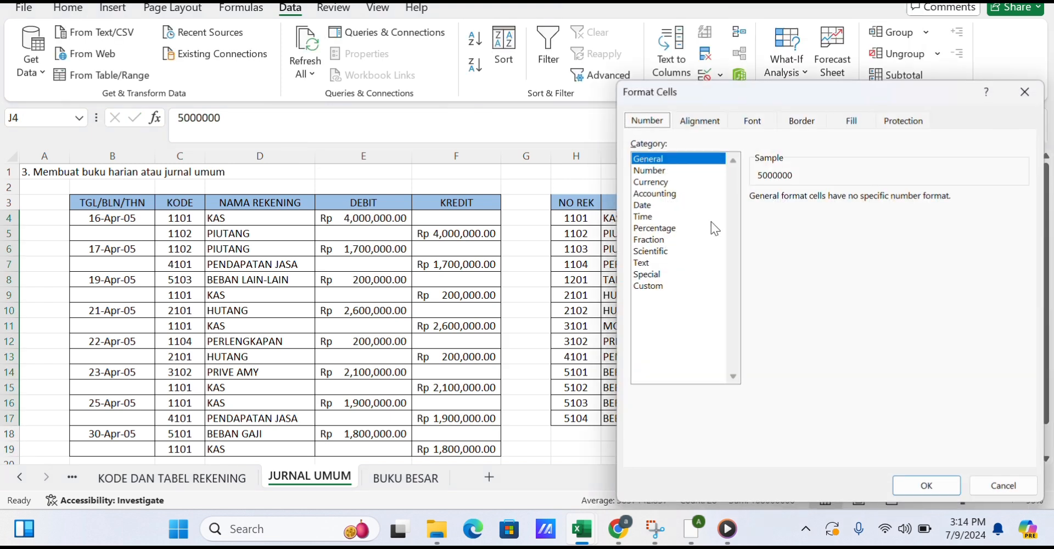
pyautogui.click(678, 193)
pyautogui.click(1022, 219)
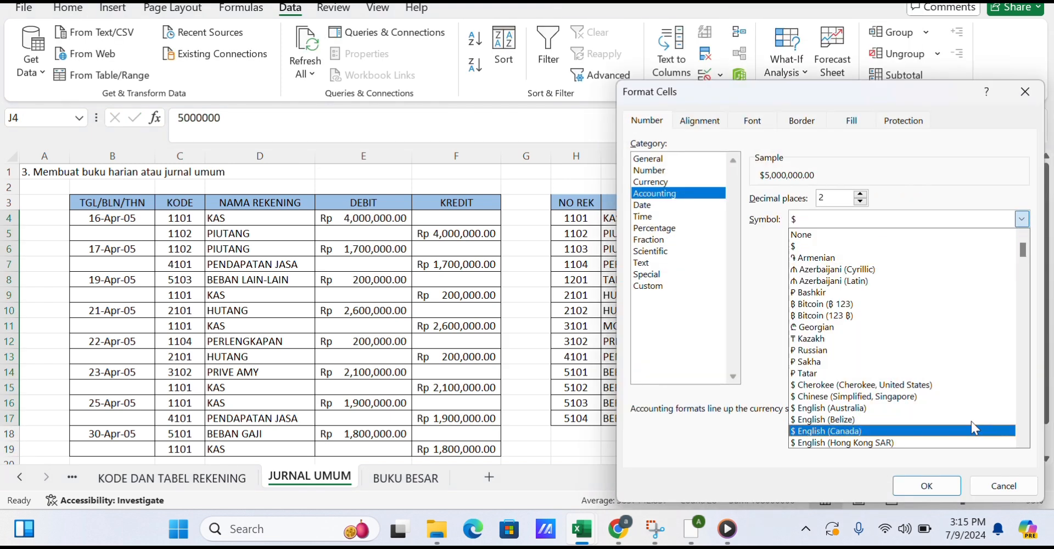
pyautogui.scroll(-20, 1025, 439)
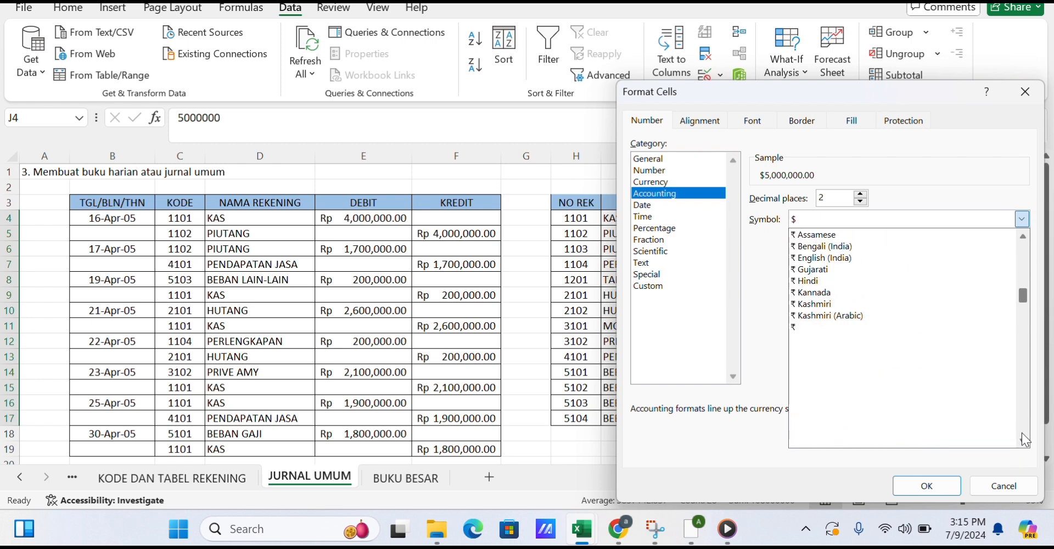
pyautogui.scroll(-10, 1025, 439)
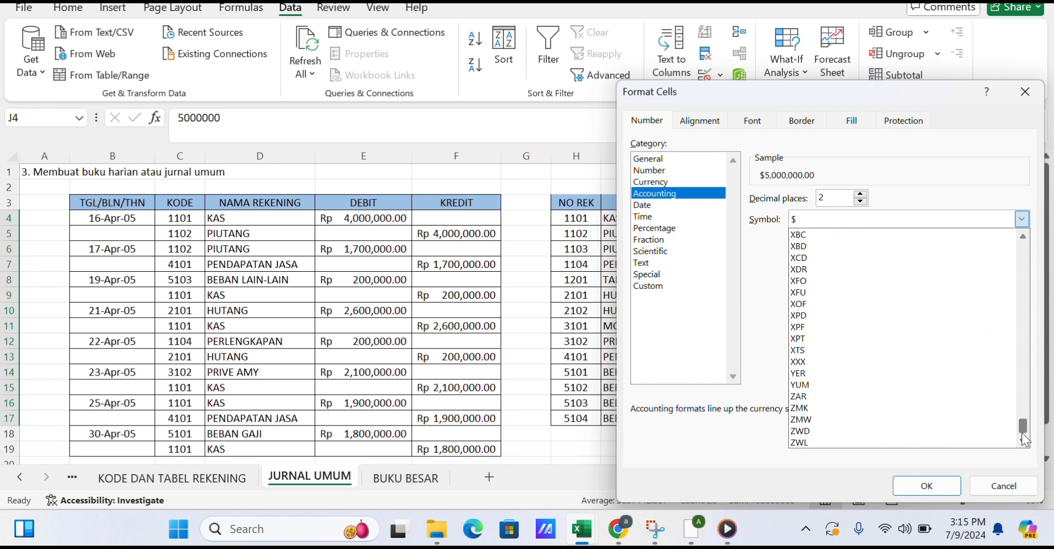
pyautogui.moveTo(1023, 391); pyautogui.dragTo(1023, 344)
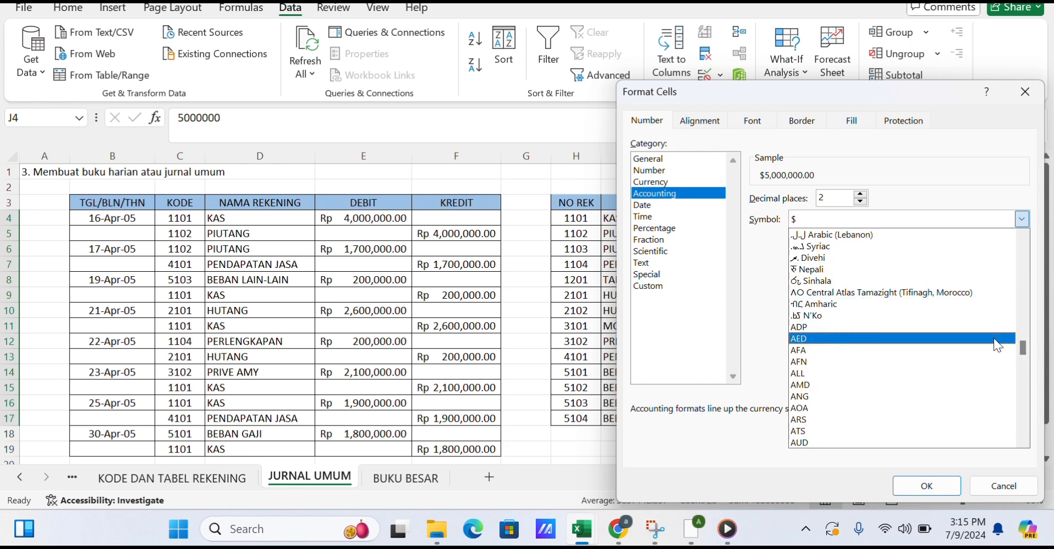
pyautogui.click(1002, 486)
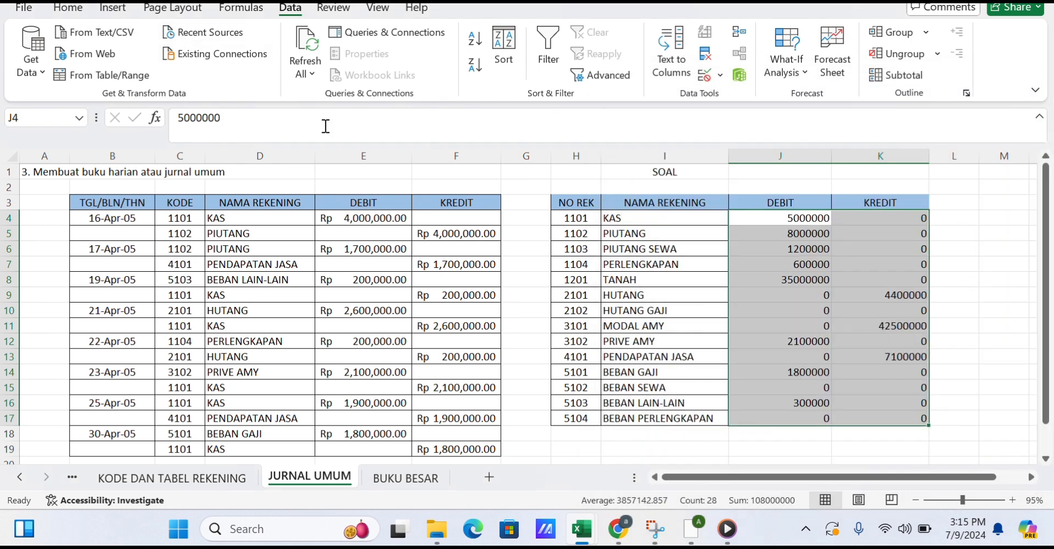
# Format the SOAL debit and credit cells as Accounting with the Rp Indonesian symbol and 2 decimal places.
pyautogui.rightClick(795, 305)
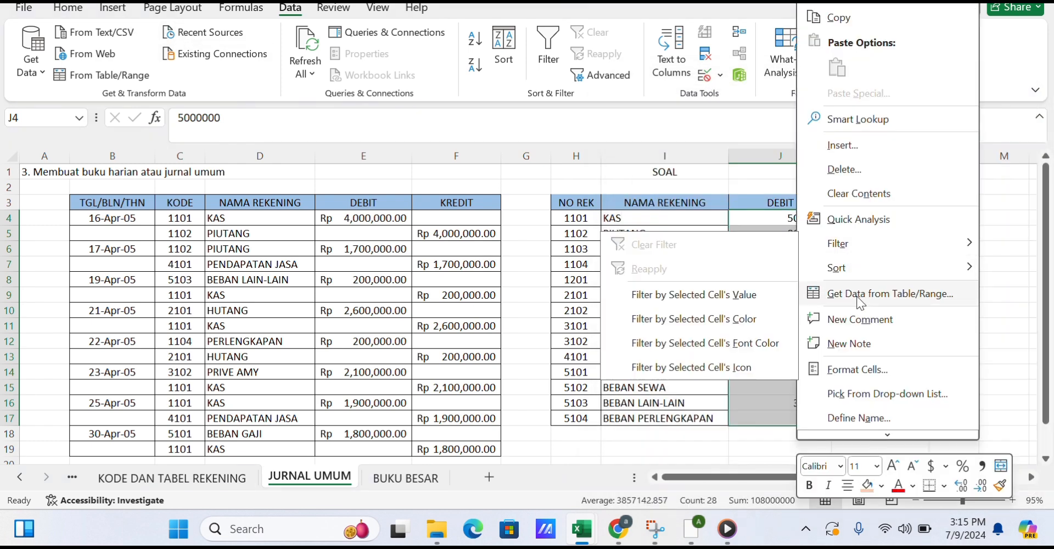
pyautogui.click(857, 368)
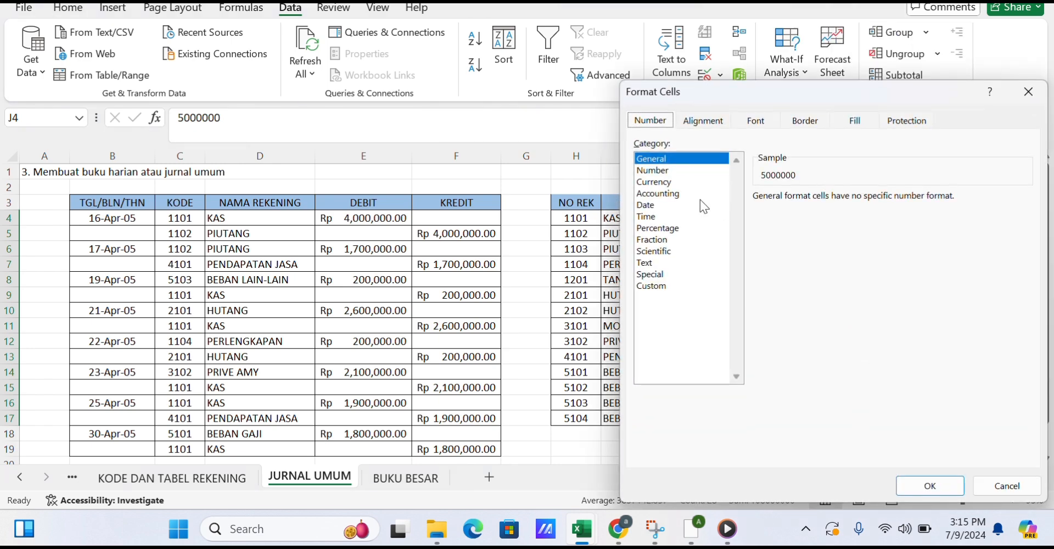
pyautogui.click(701, 195)
pyautogui.click(966, 219)
pyautogui.scroll(-3, 966, 218)
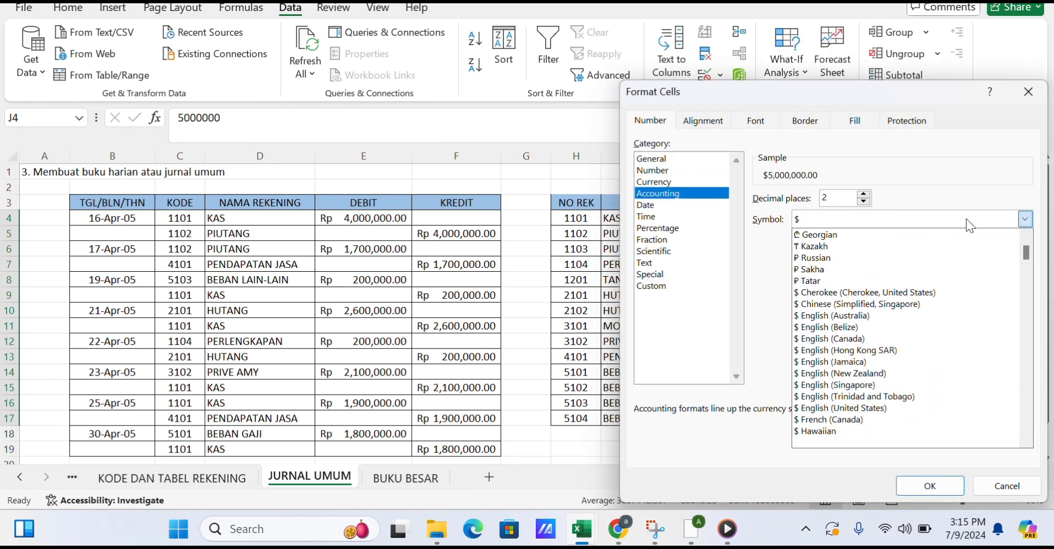
pyautogui.scroll(-20, 966, 218)
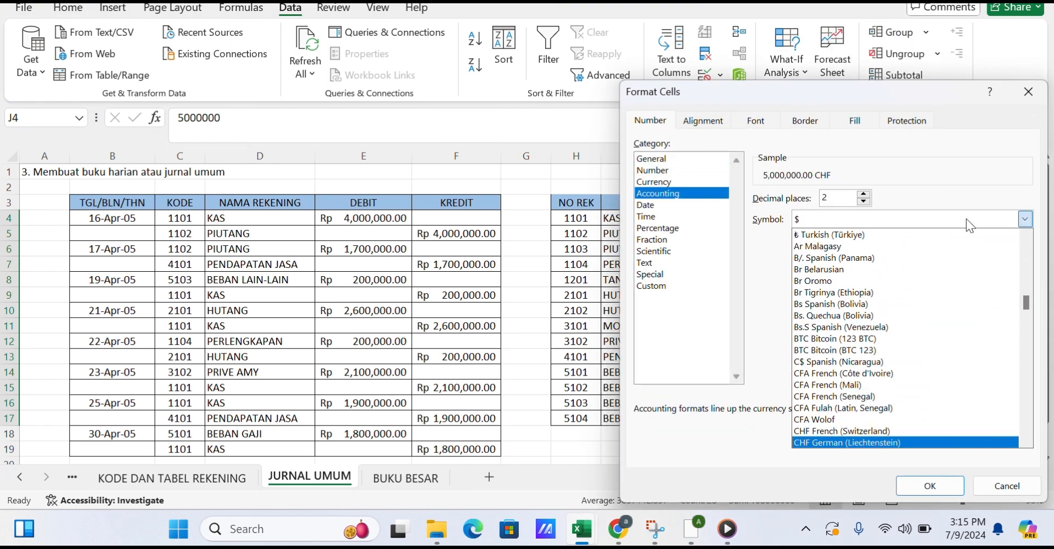
pyautogui.scroll(-20, 966, 218)
pyautogui.click(966, 219)
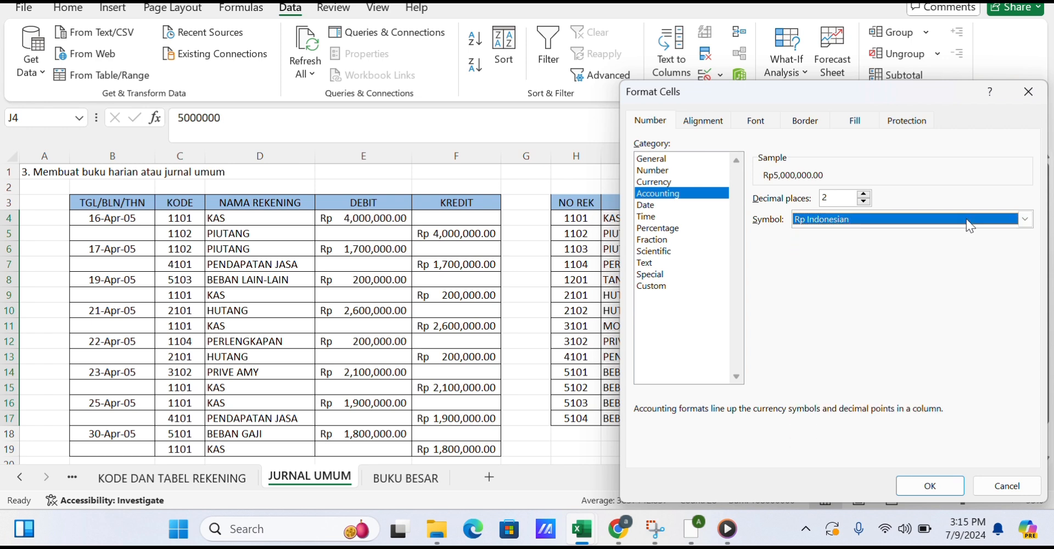
pyautogui.click(929, 485)
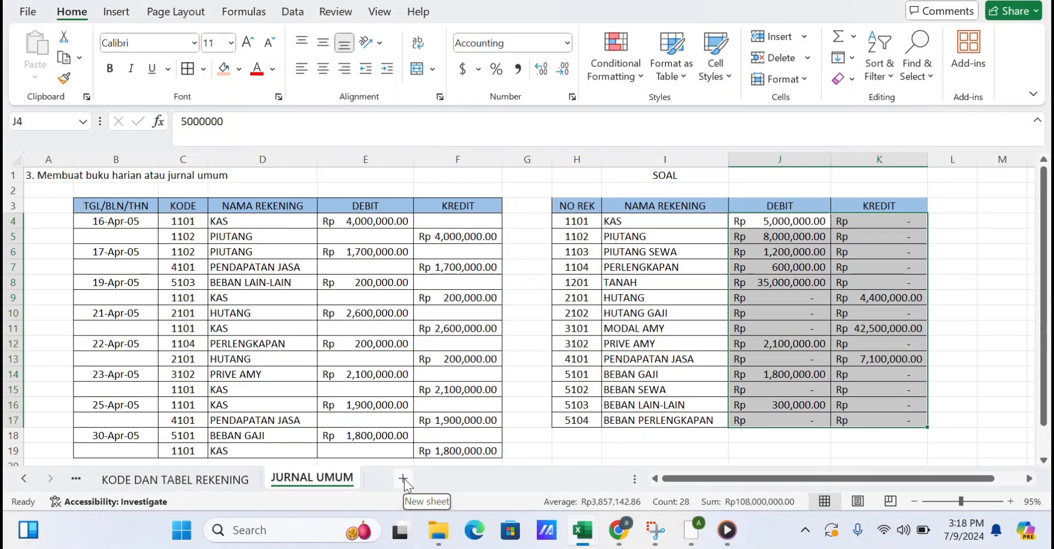
# Add a new worksheet and rename it BUKU BESAR.
pyautogui.click(404, 479)
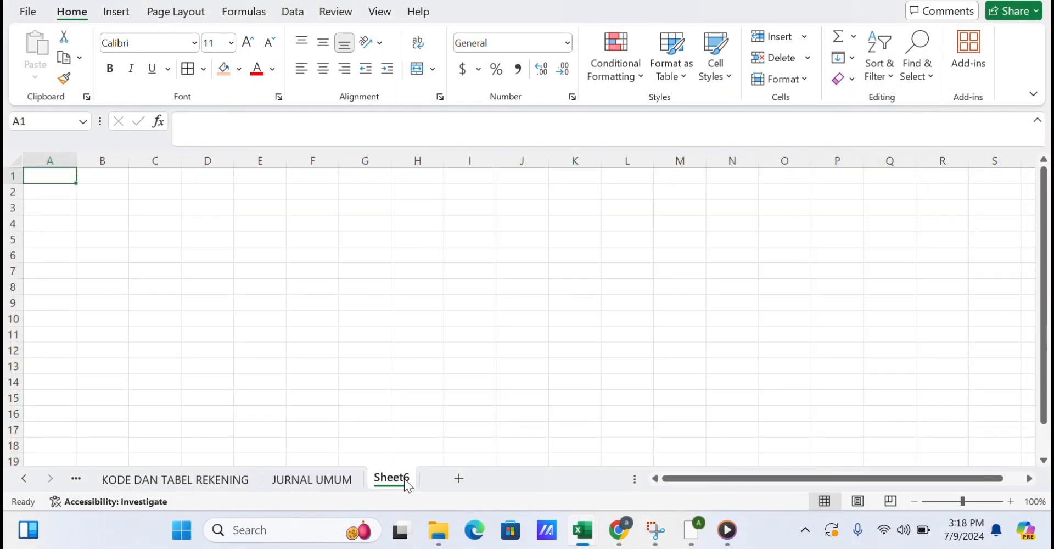
pyautogui.write('BUK')
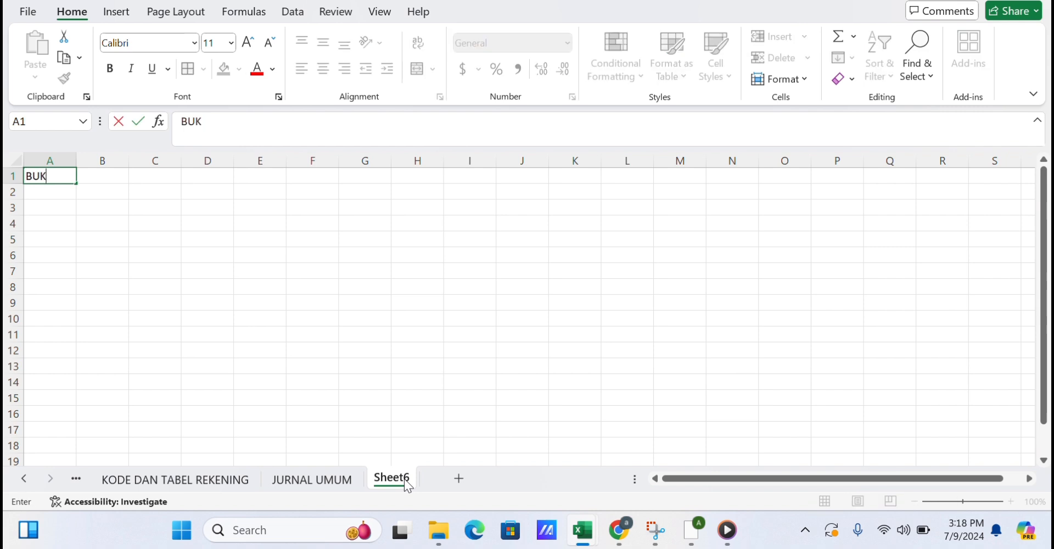
pyautogui.doubleClick(401, 481)
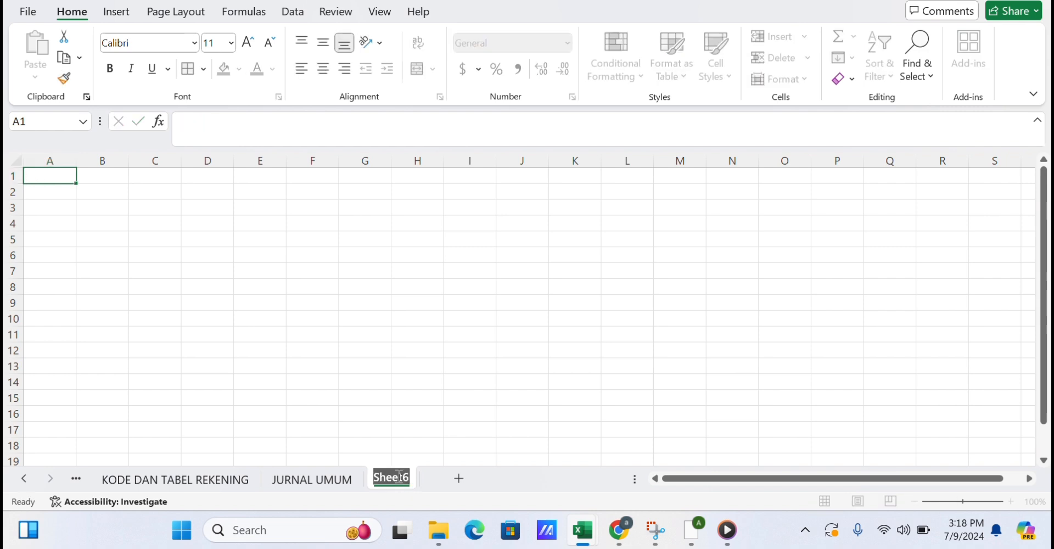
pyautogui.write('BUKU BESAR')
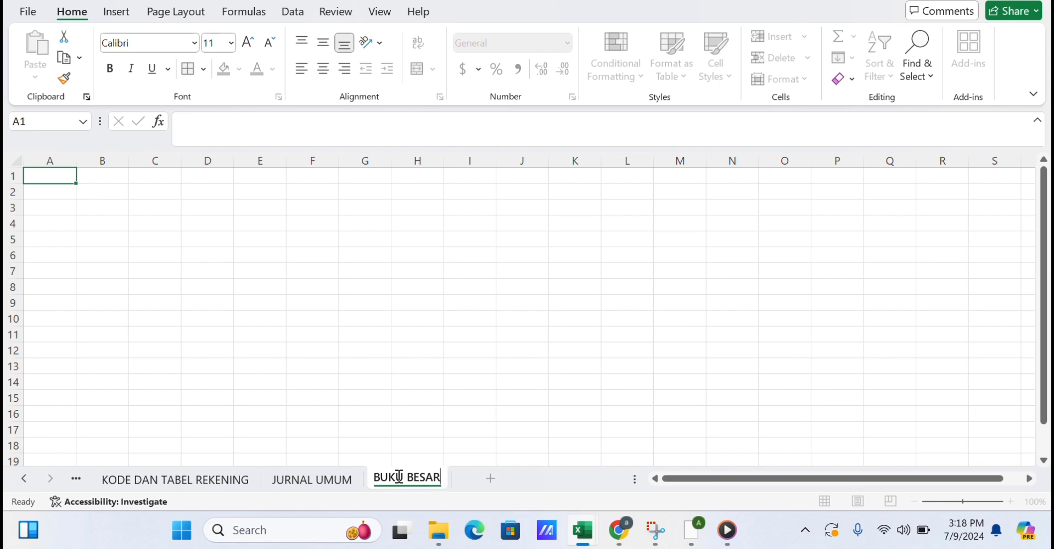
pyautogui.press('Return')
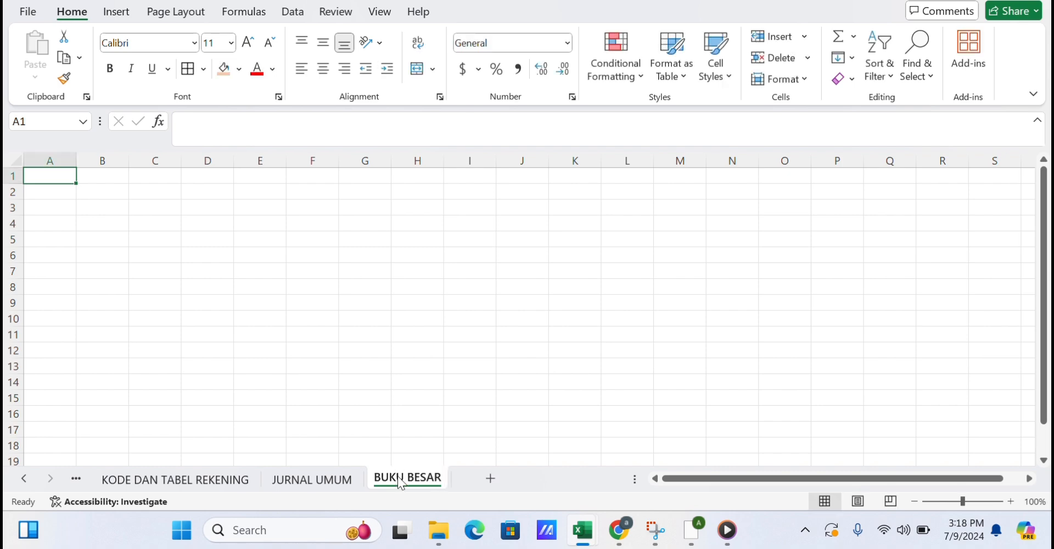
# Copy the JURNAL UMUM journal table into BUKU BESAR starting at B3 and widen columns B to F to fit.
pyautogui.click(318, 486)
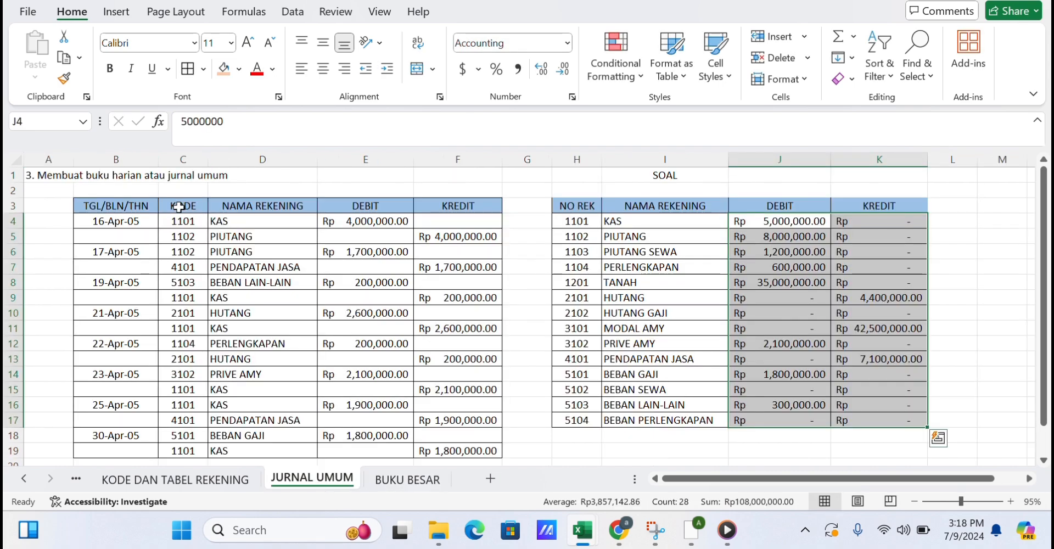
pyautogui.moveTo(137, 207); pyautogui.dragTo(467, 424)
pyautogui.hotkey('ctrl', 'c')
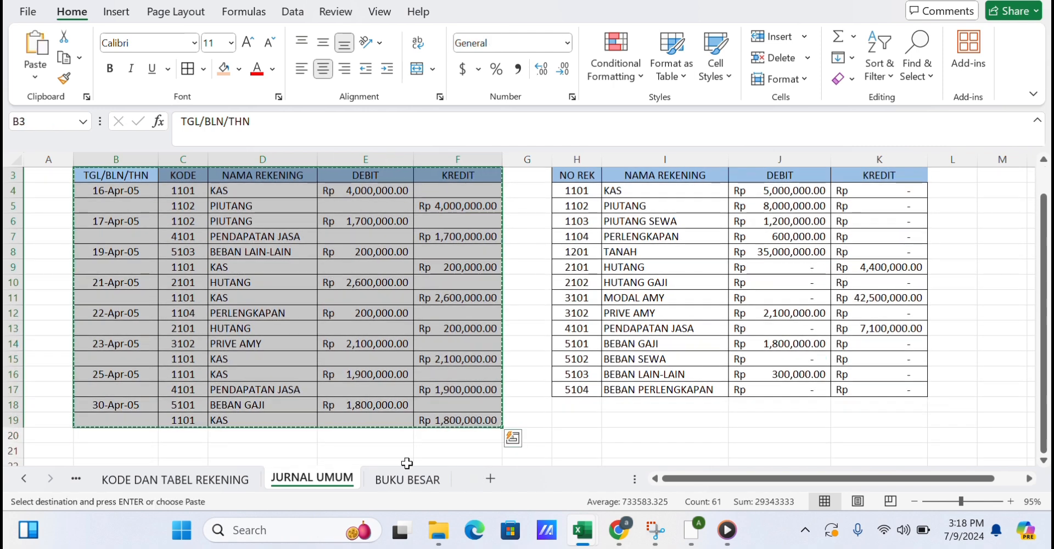
pyautogui.click(408, 484)
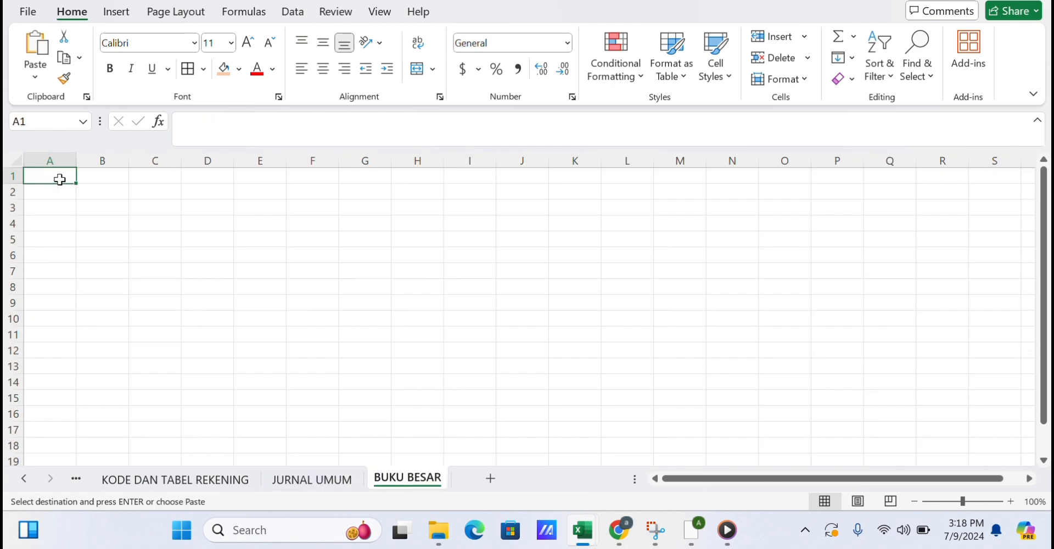
pyautogui.click(93, 211)
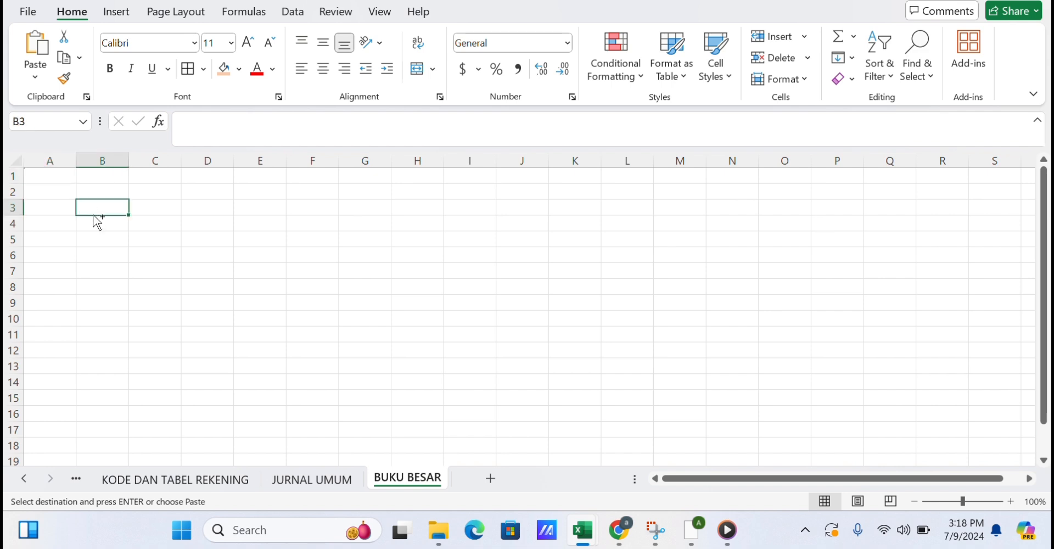
pyautogui.hotkey('ctrl', 'v')
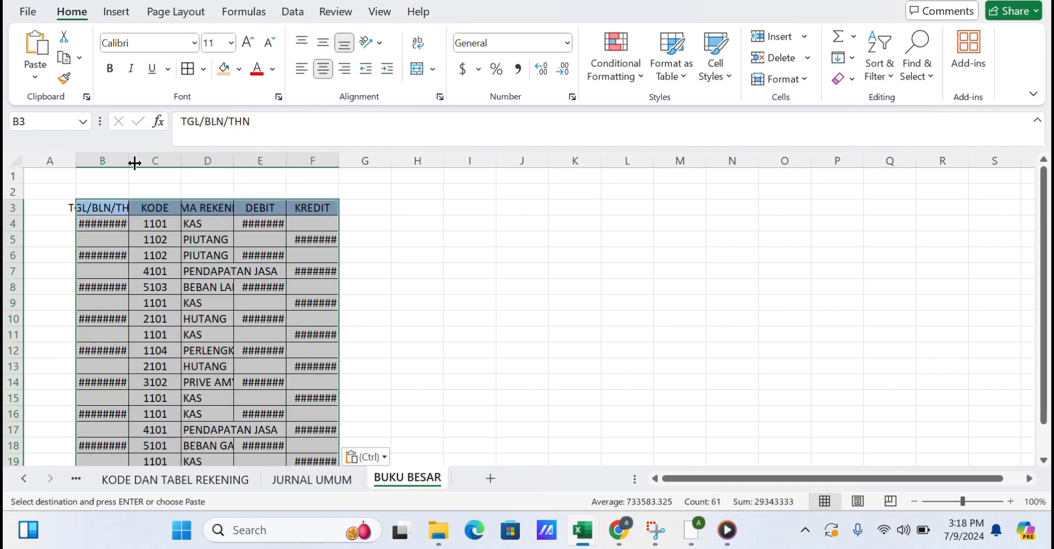
pyautogui.moveTo(129, 160); pyautogui.dragTo(548, 168)
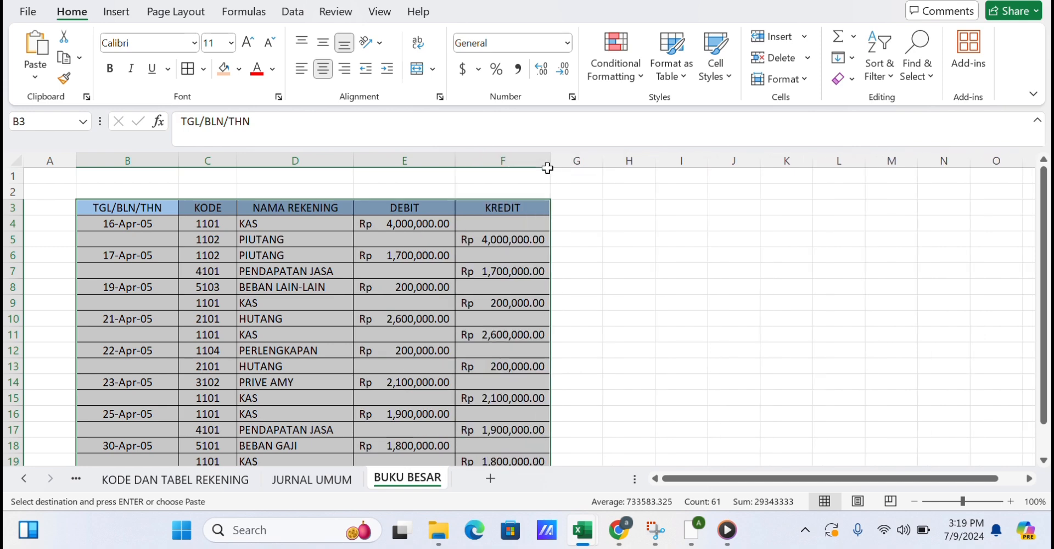
# Copy the SOAL account numbers into BUKU BESAR column C starting at row 20.
pyautogui.scroll(-2, 432, 276)
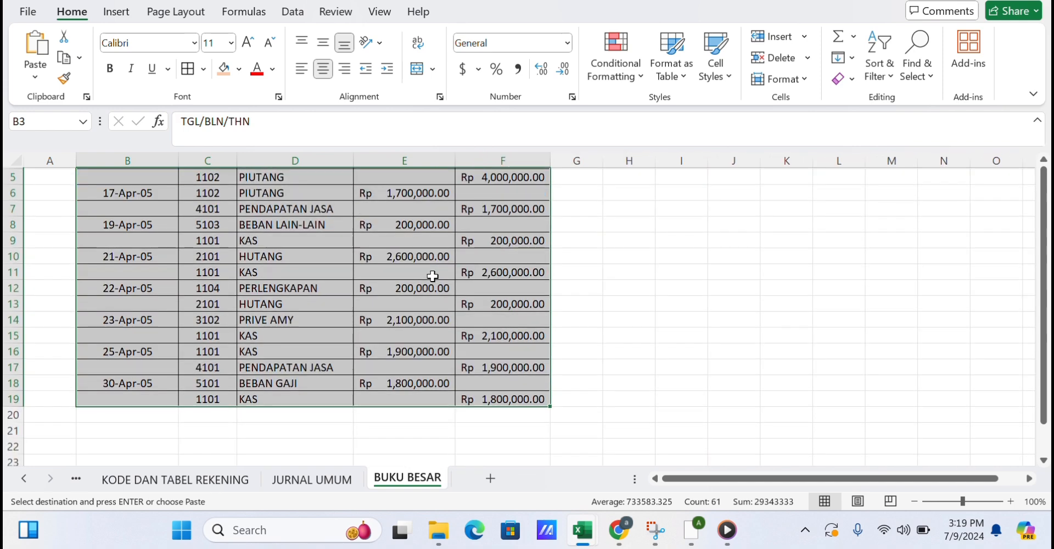
pyautogui.click(290, 486)
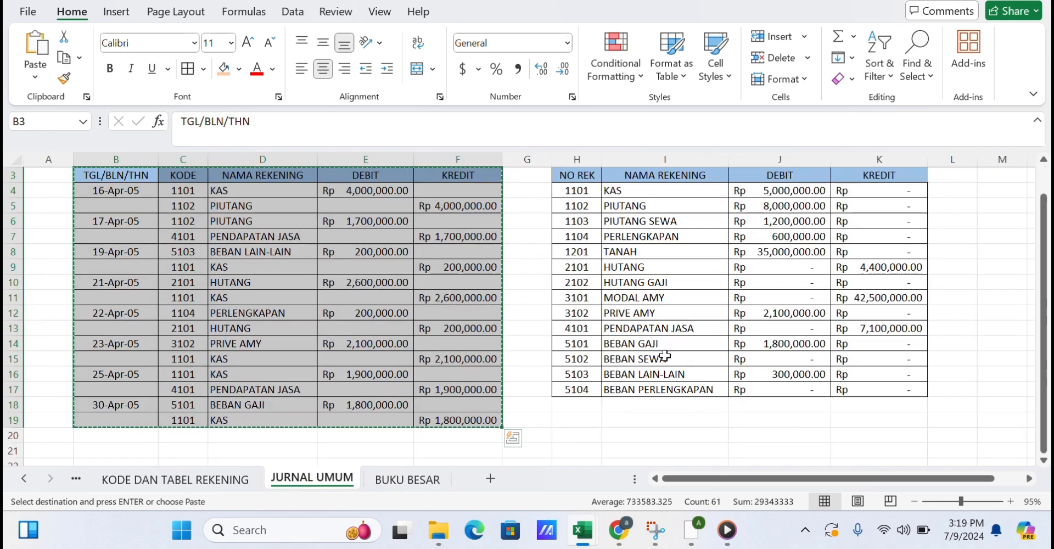
pyautogui.moveTo(574, 192); pyautogui.dragTo(585, 389)
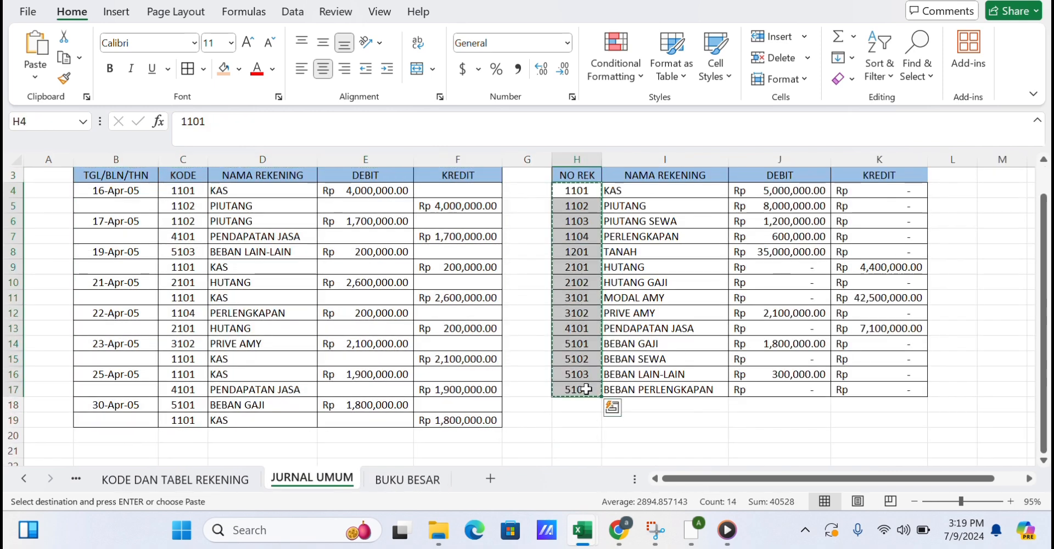
pyautogui.click(429, 486)
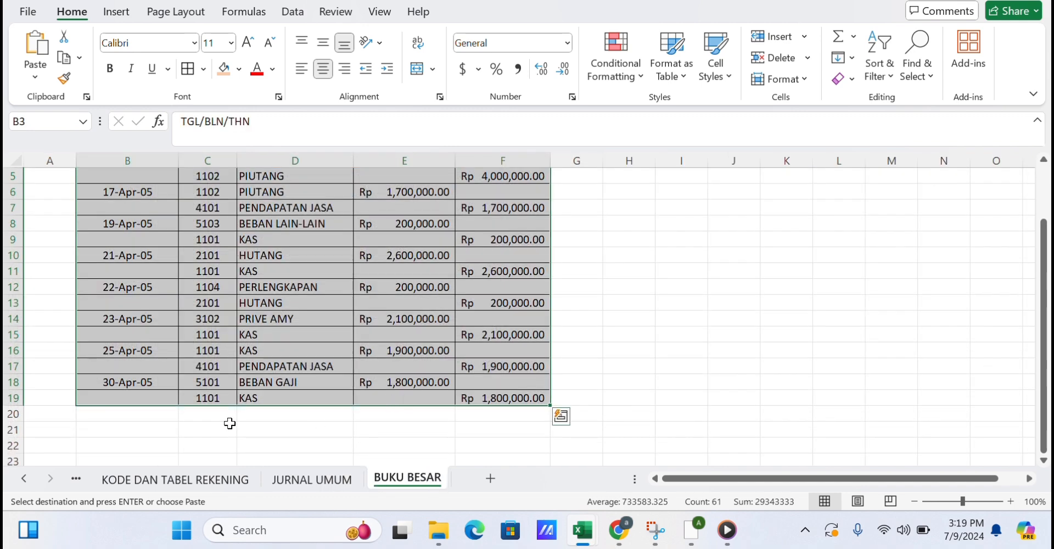
pyautogui.click(216, 413)
pyautogui.hotkey('ctrl', 'v')
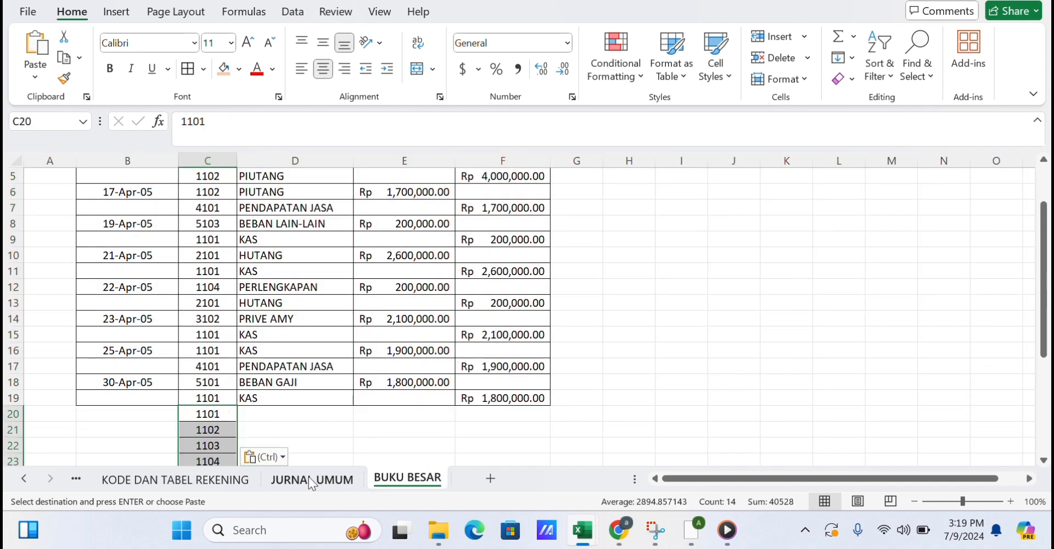
# Copy the SOAL account names into BUKU BESAR column D starting at row 20.
pyautogui.click(311, 481)
pyautogui.moveTo(680, 195); pyautogui.dragTo(675, 391)
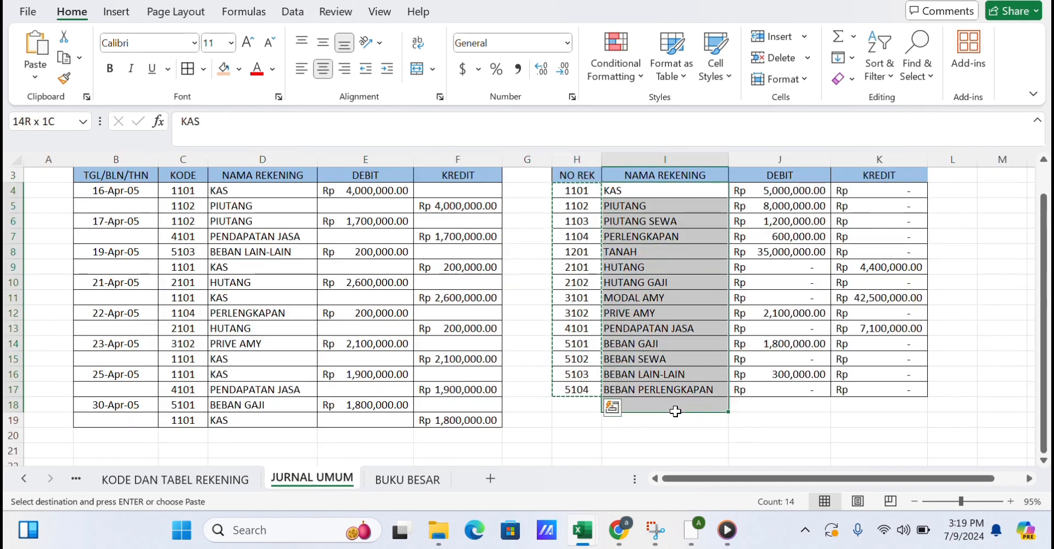
pyautogui.hotkey('ctrl', 'c')
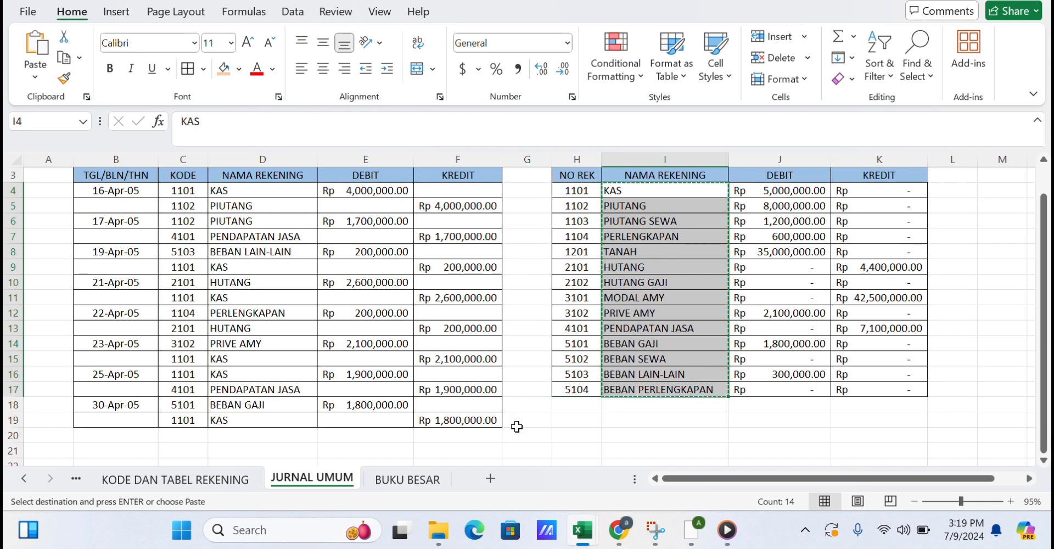
pyautogui.click(423, 481)
pyautogui.click(302, 418)
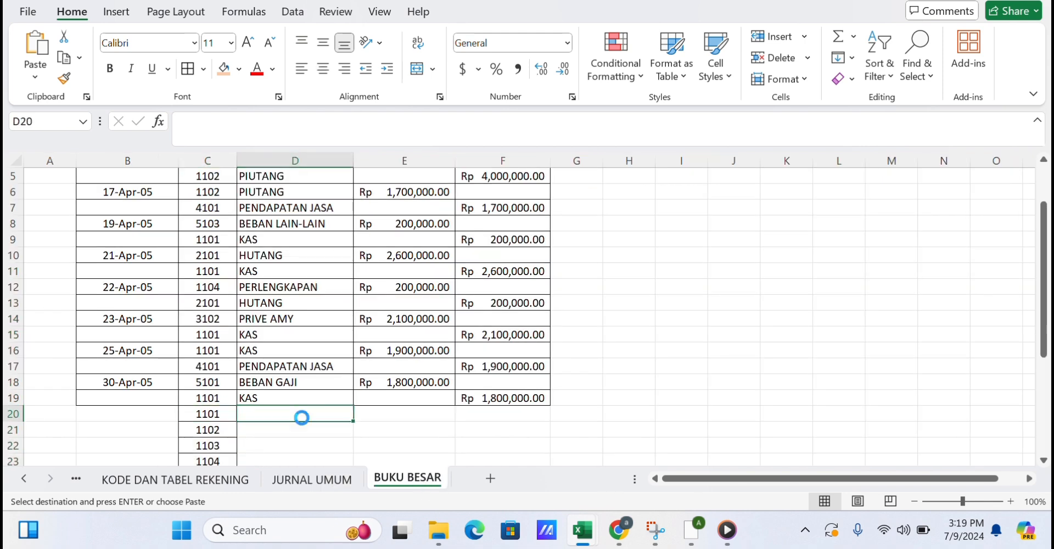
pyautogui.hotkey('ctrl', 'v')
# Copy the SOAL debit amounts into BUKU BESAR column E starting at row 20.
pyautogui.click(311, 479)
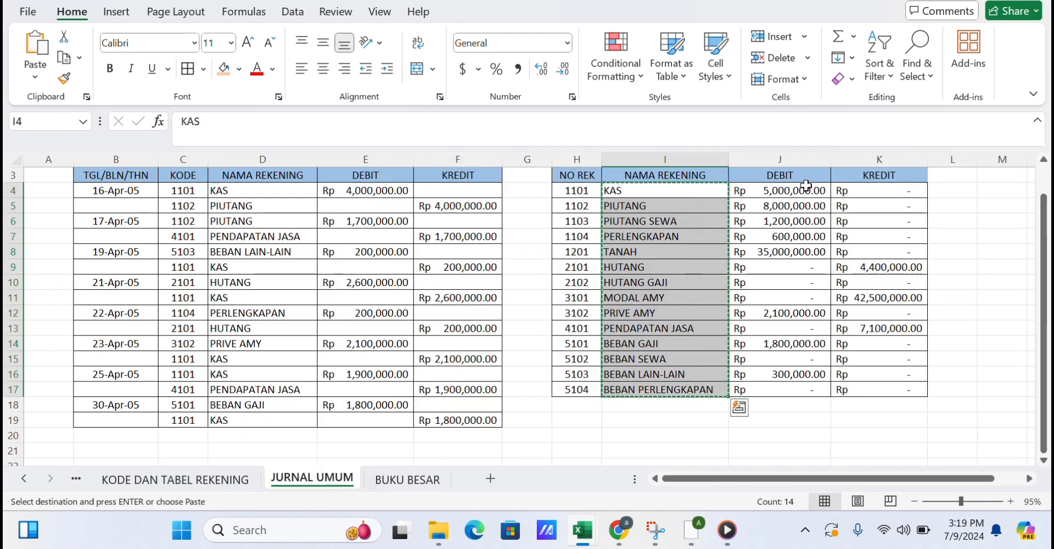
pyautogui.moveTo(800, 190); pyautogui.dragTo(803, 391)
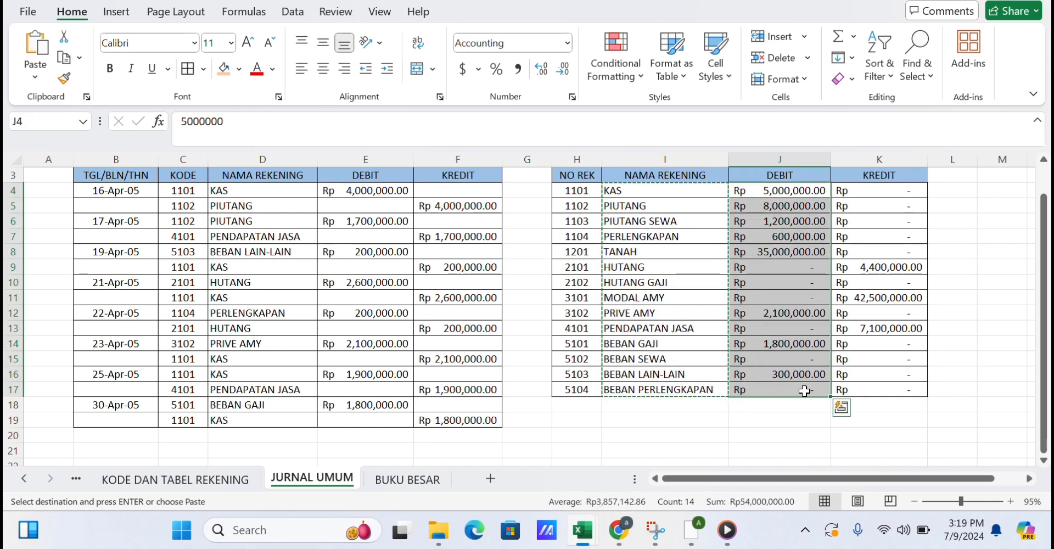
pyautogui.click(439, 479)
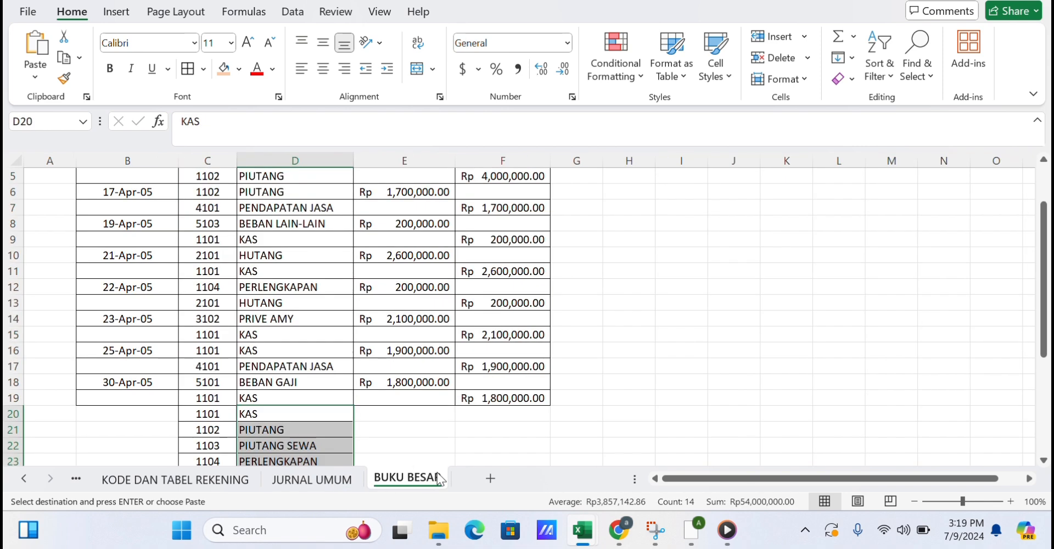
pyautogui.click(370, 415)
pyautogui.hotkey('ctrl', 'v')
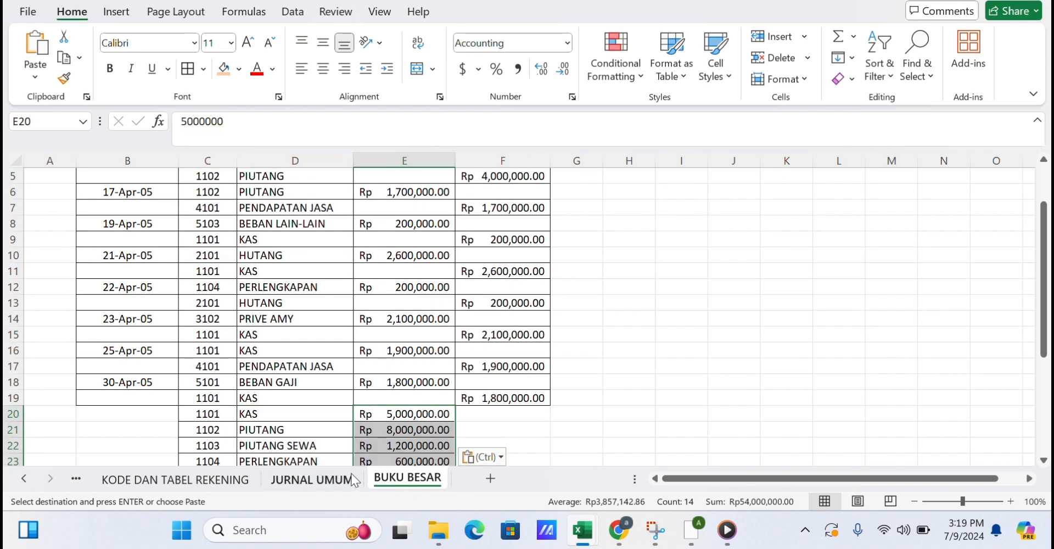
# Copy the SOAL credit amounts into BUKU BESAR column F starting at row 20.
pyautogui.click(311, 479)
pyautogui.click(884, 194)
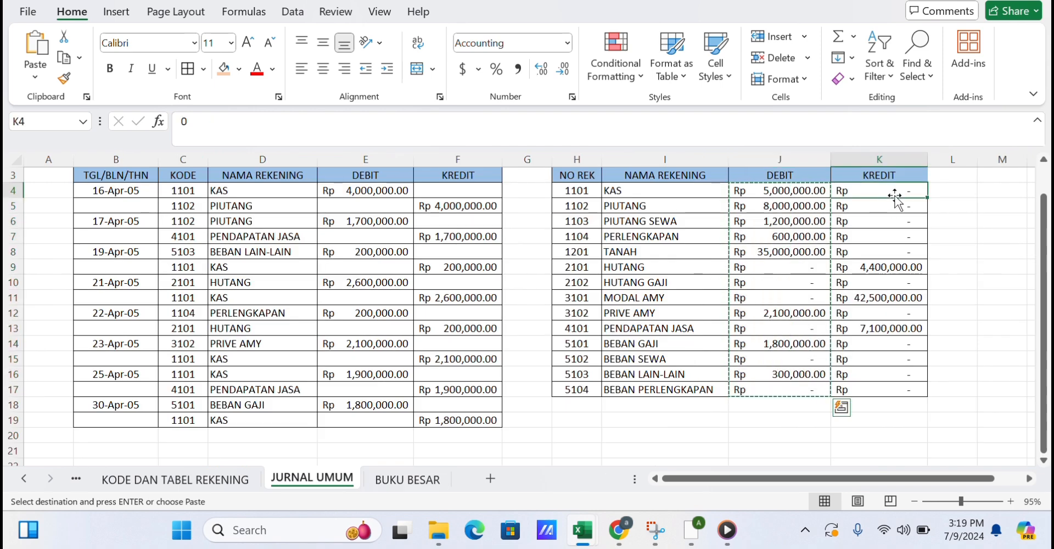
pyautogui.moveTo(894, 197); pyautogui.dragTo(918, 382)
pyautogui.click(960, 210)
pyautogui.hotkey('ctrl', 'c')
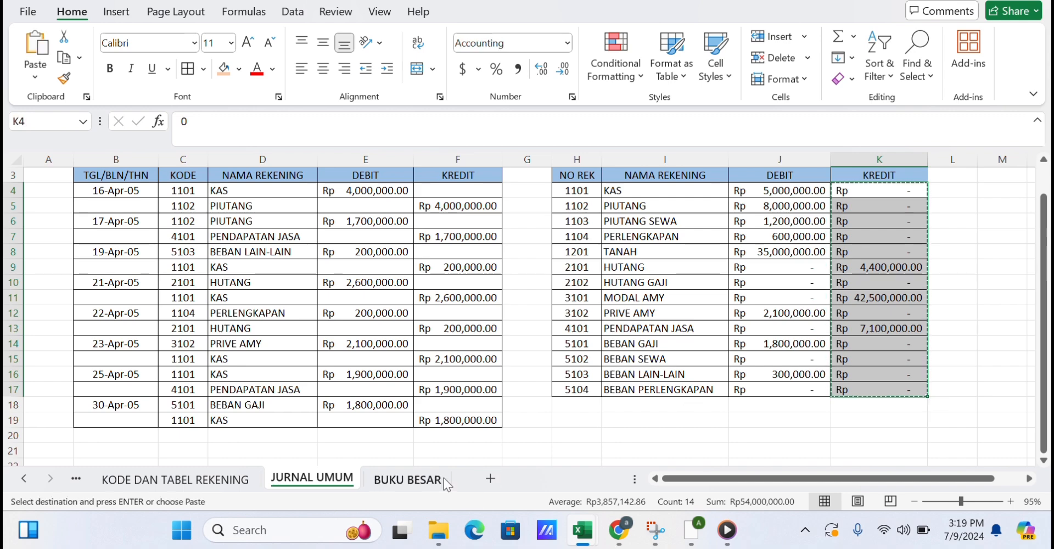
pyautogui.click(444, 477)
pyautogui.click(477, 417)
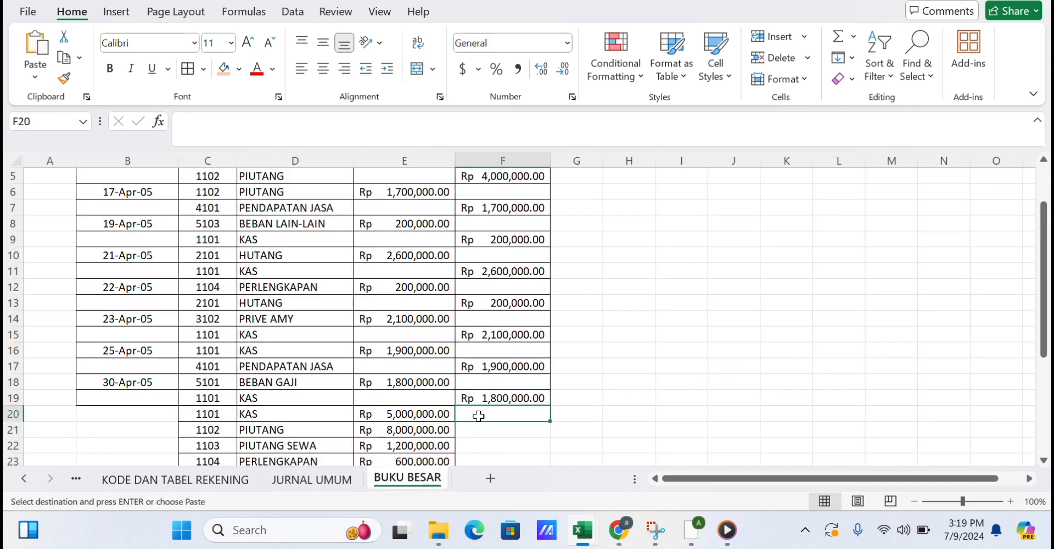
pyautogui.hotkey('ctrl', 'v')
pyautogui.scroll(-2, 478, 415)
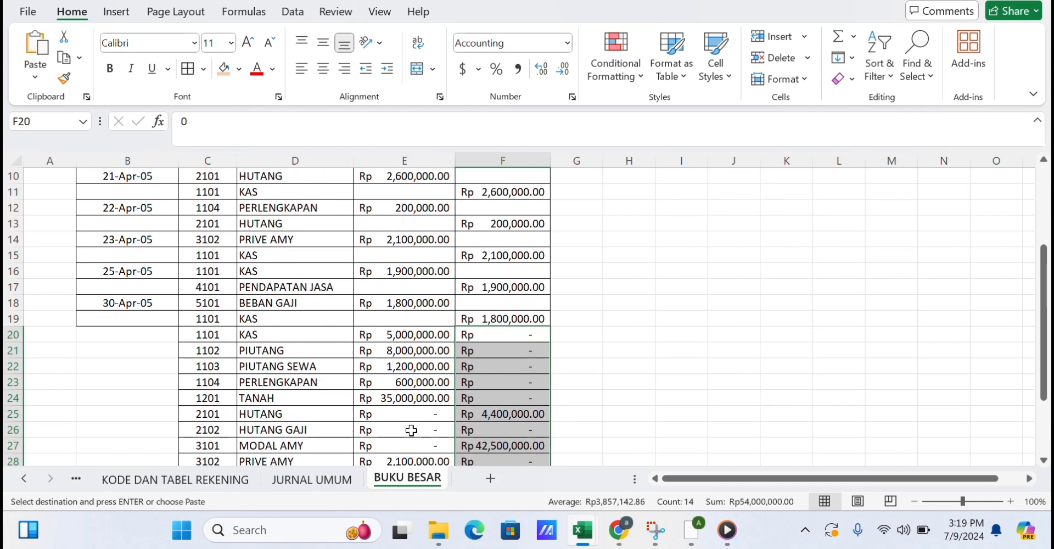
pyautogui.click(352, 483)
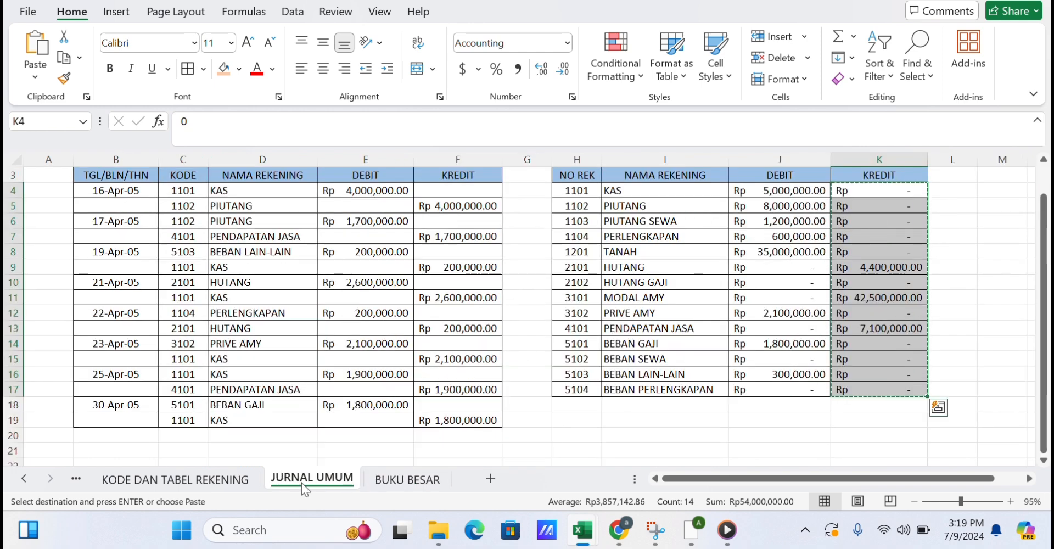
pyautogui.click(384, 475)
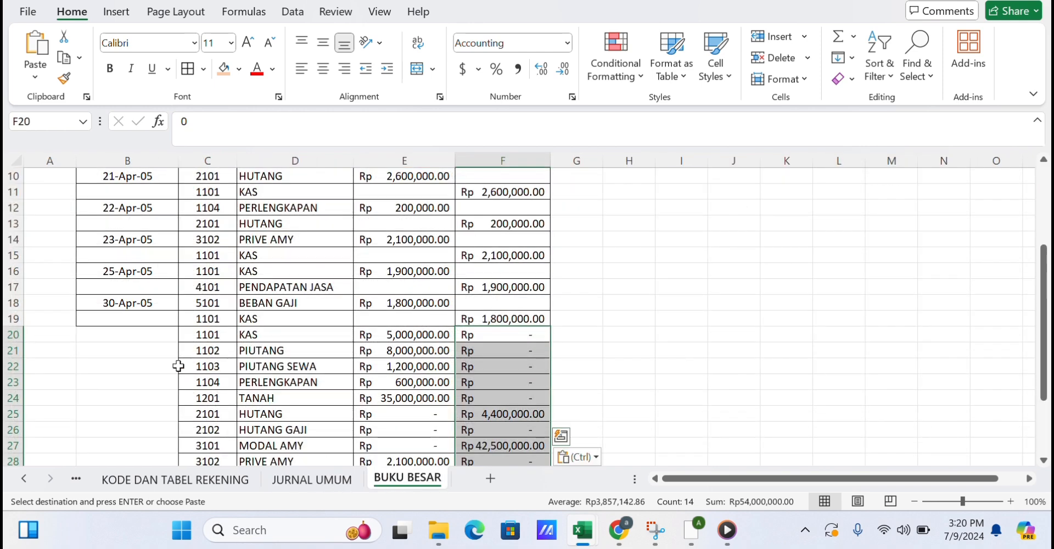
# Enter the date 15 APR 2005 for the opening-balance rows, fill it down through row 33, and center it.
pyautogui.click(165, 337)
pyautogui.write('15 APR 2005')
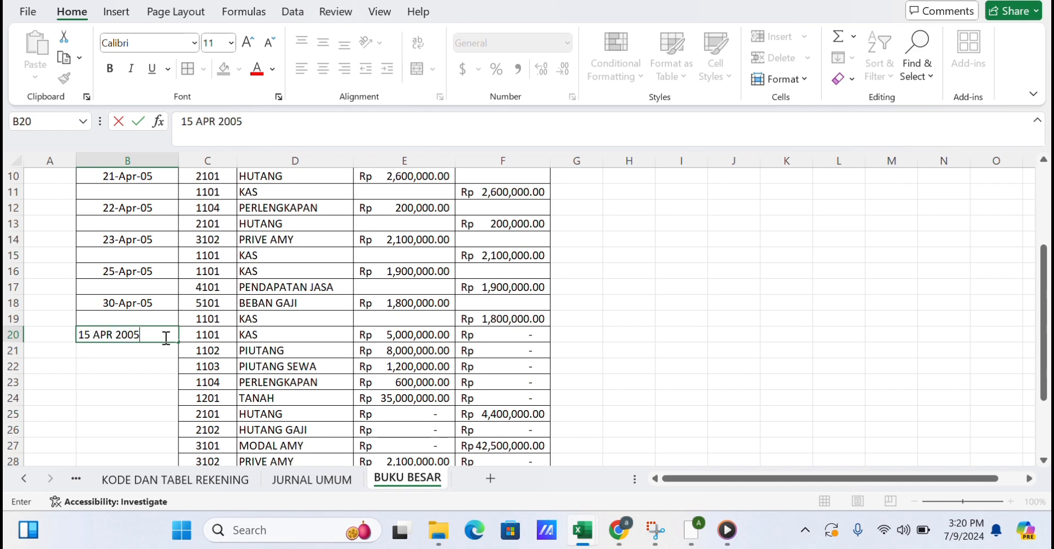
pyautogui.press('Return')
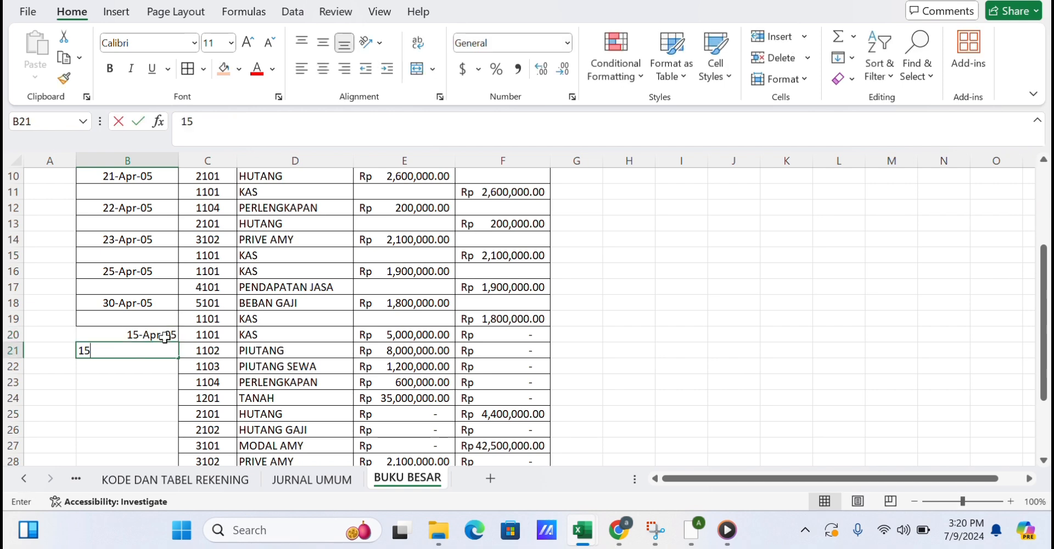
pyautogui.write('15 APR 2005')
pyautogui.press('Return')
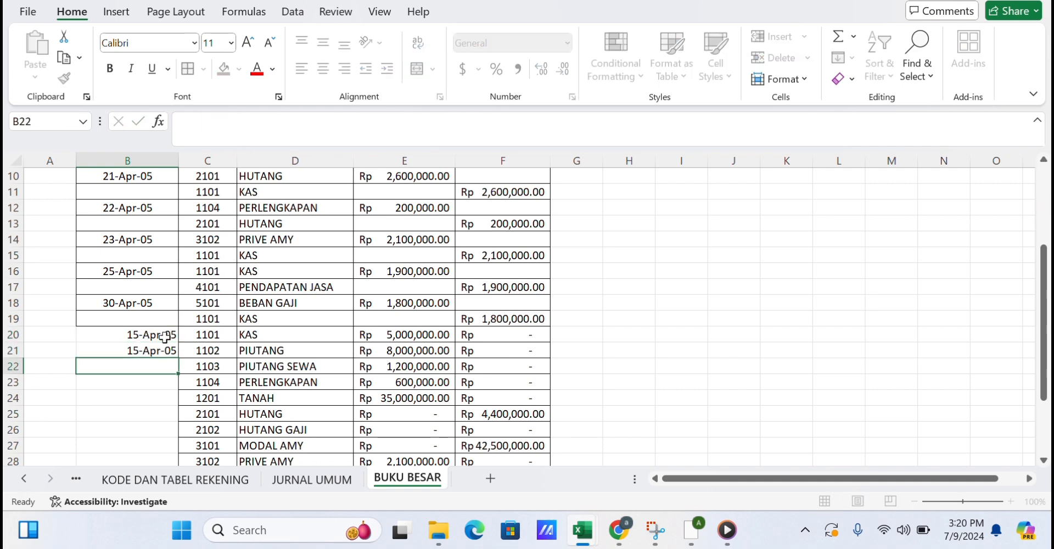
pyautogui.moveTo(164, 337)
pyautogui.mouseDown()
pyautogui.moveTo(165, 360)
pyautogui.moveTo(170, 352)
pyautogui.mouseUp()
pyautogui.click(169, 351)
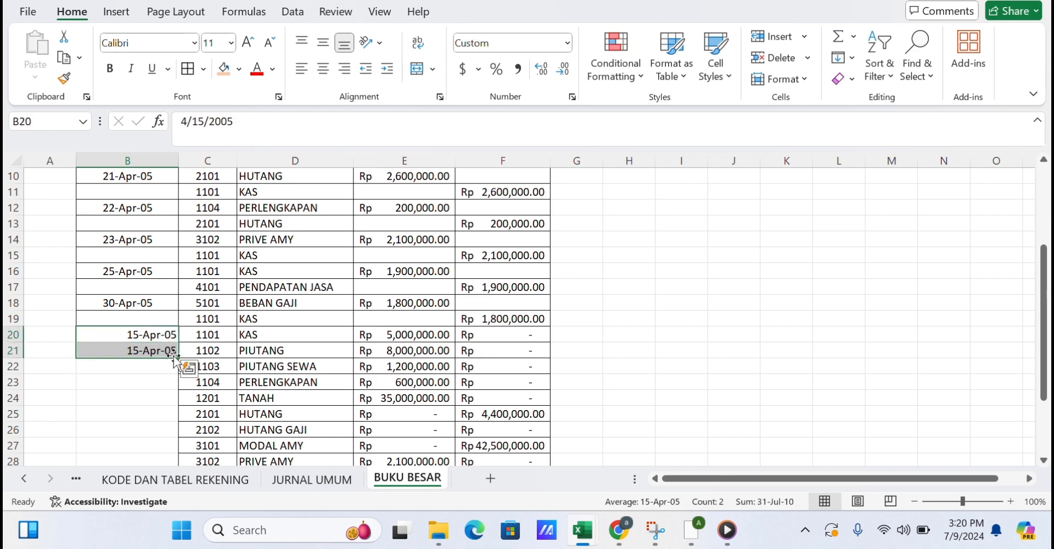
pyautogui.click(161, 335)
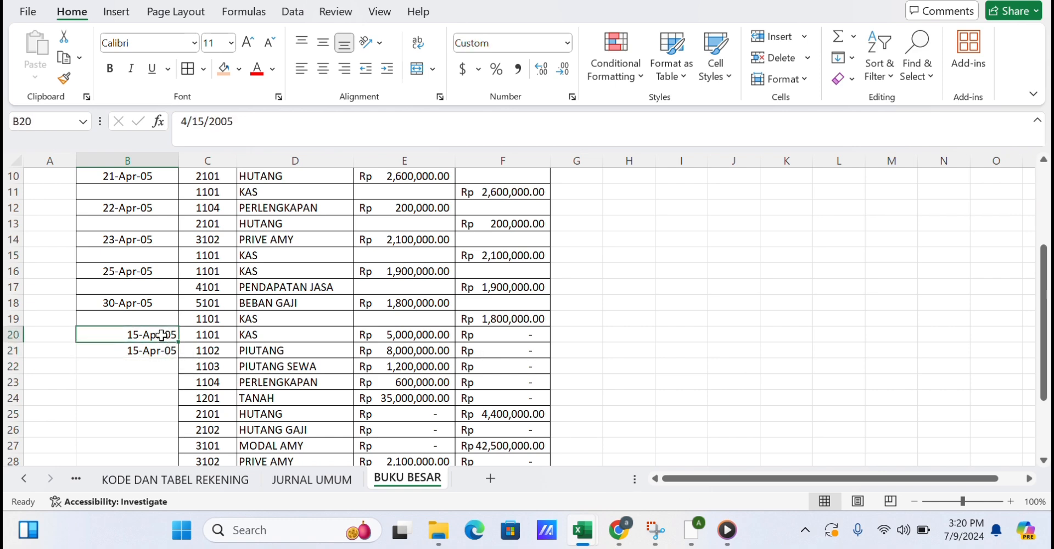
pyautogui.moveTo(164, 335); pyautogui.dragTo(178, 435)
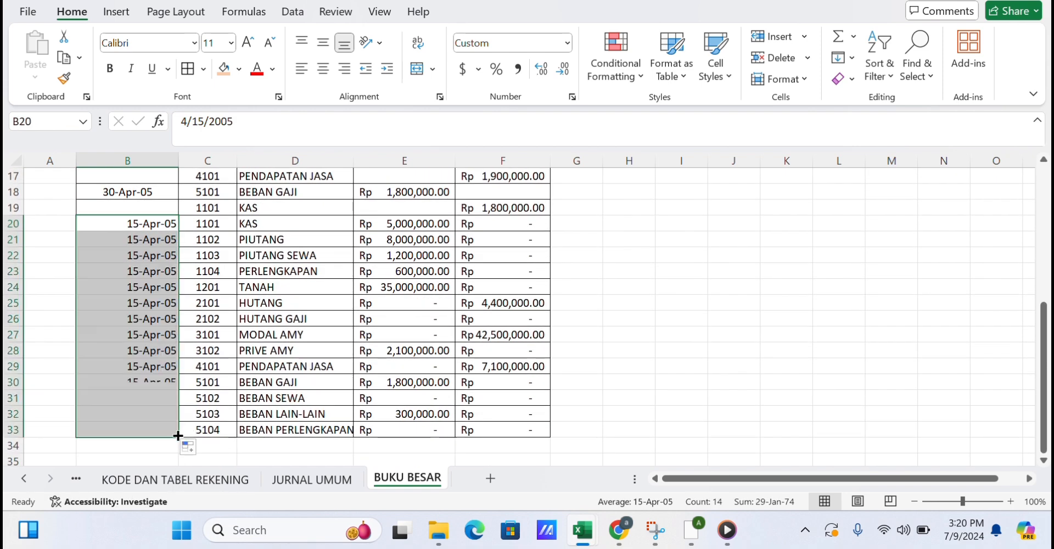
pyautogui.click(324, 70)
# Fill each blank date cell in the journal rows 5 to 19 by copying the date from the row above.
pyautogui.scroll(5, 199, 255)
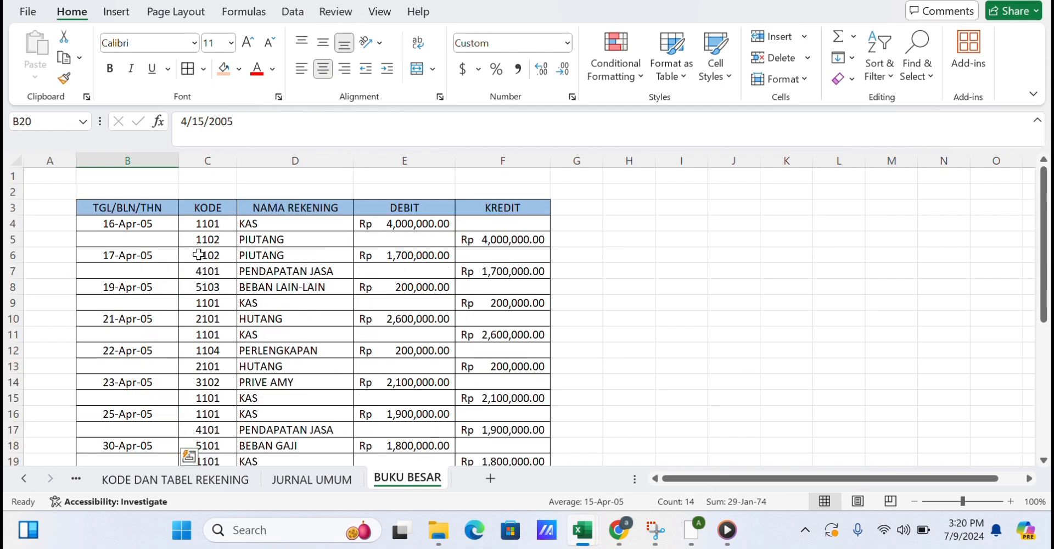
pyautogui.click(170, 225)
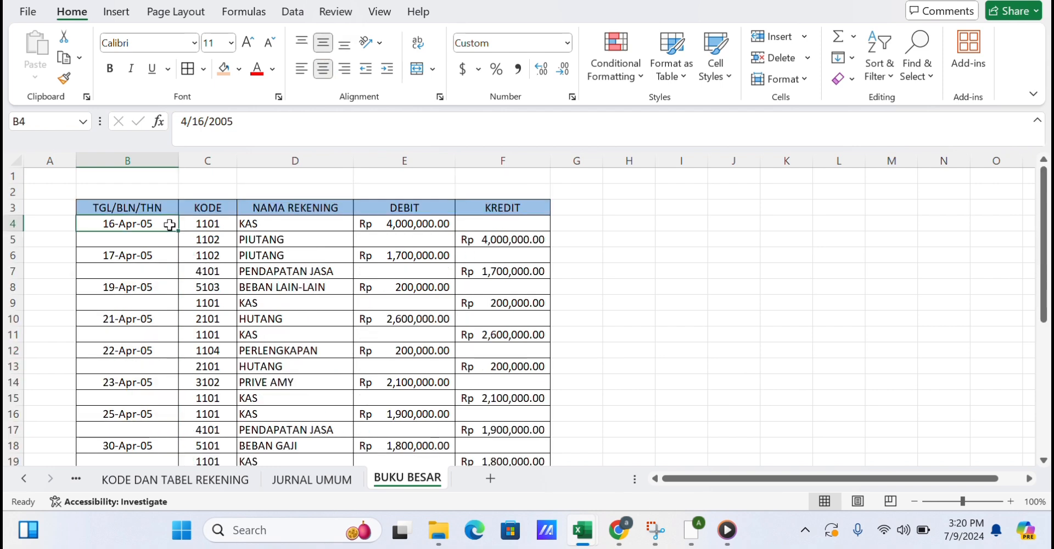
pyautogui.hotkey('ctrl', 'c')
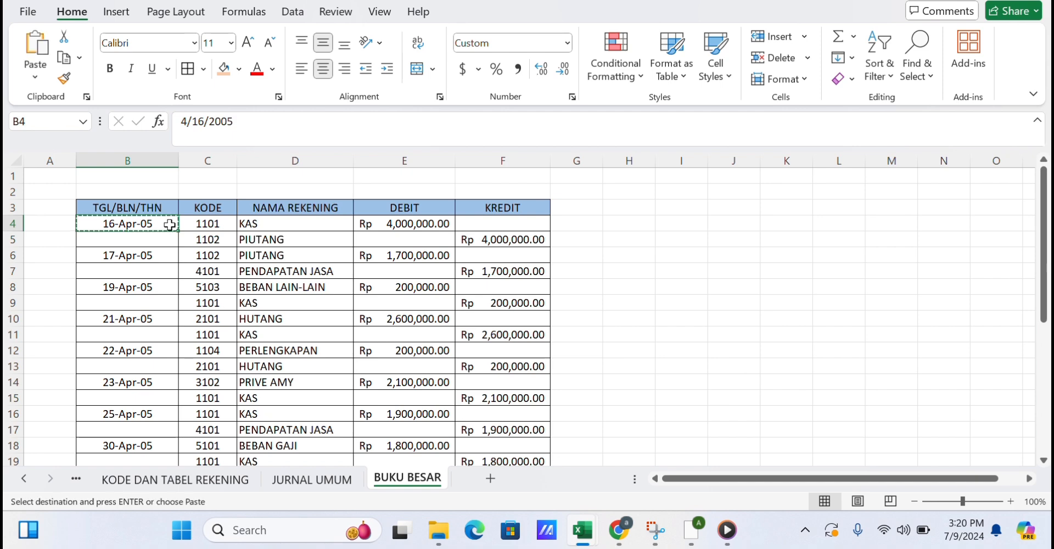
pyautogui.press('Down')
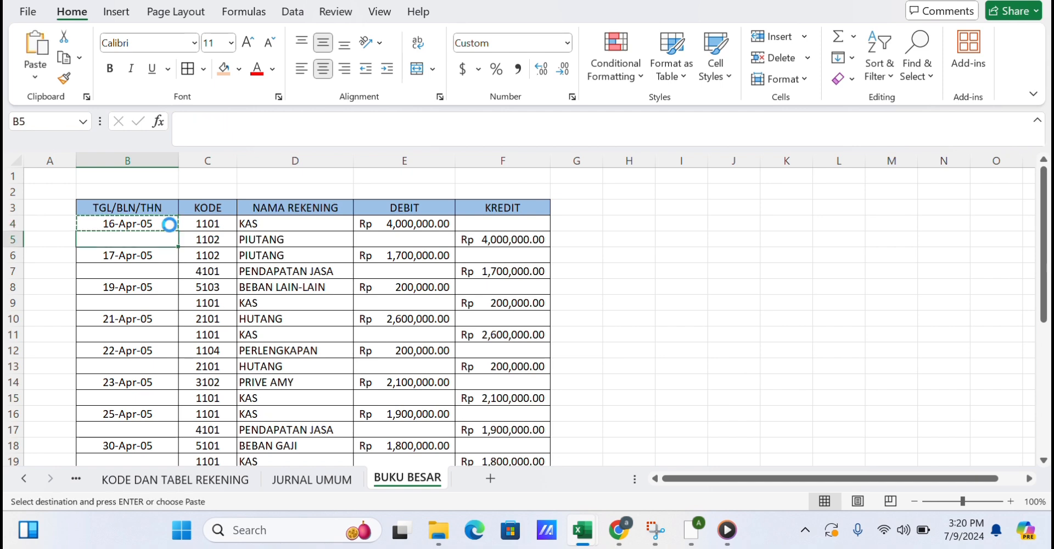
pyautogui.hotkey('ctrl', 'v')
pyautogui.press('Down')
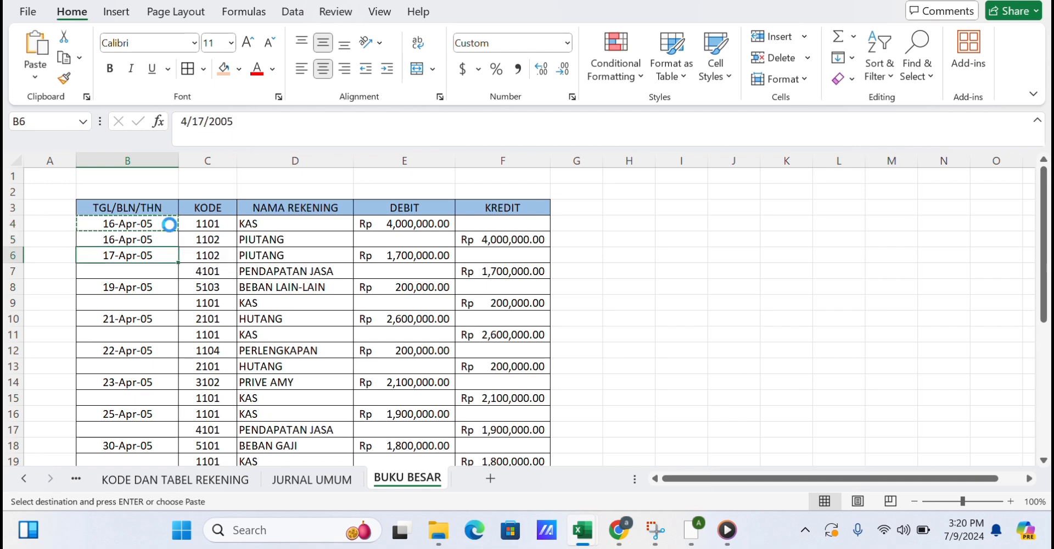
pyautogui.hotkey('ctrl', 'c')
pyautogui.press('Down')
pyautogui.hotkey('ctrl', 'v')
pyautogui.press('Down')
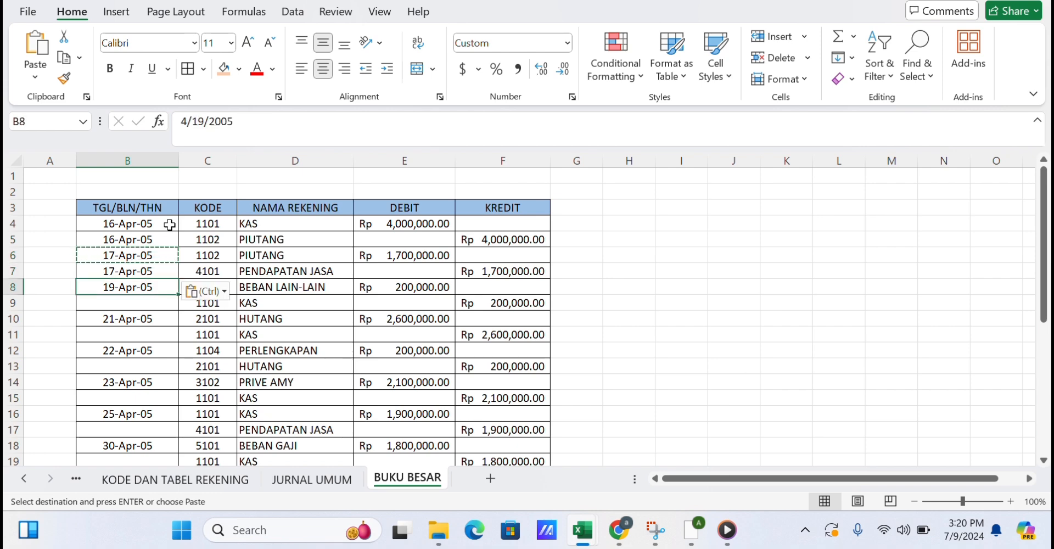
pyautogui.hotkey('ctrl', 'c')
pyautogui.press('Down')
pyautogui.hotkey('ctrl', 'v')
pyautogui.press('Down')
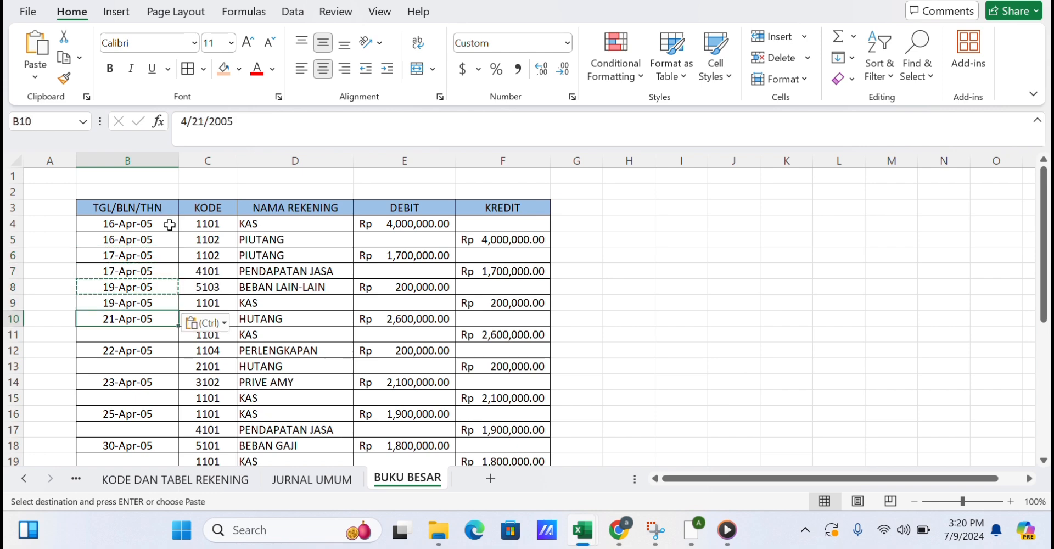
pyautogui.hotkey('ctrl', 'c')
pyautogui.press('Down')
pyautogui.hotkey('ctrl', 'v')
pyautogui.press('Down')
pyautogui.hotkey('ctrl', 'c')
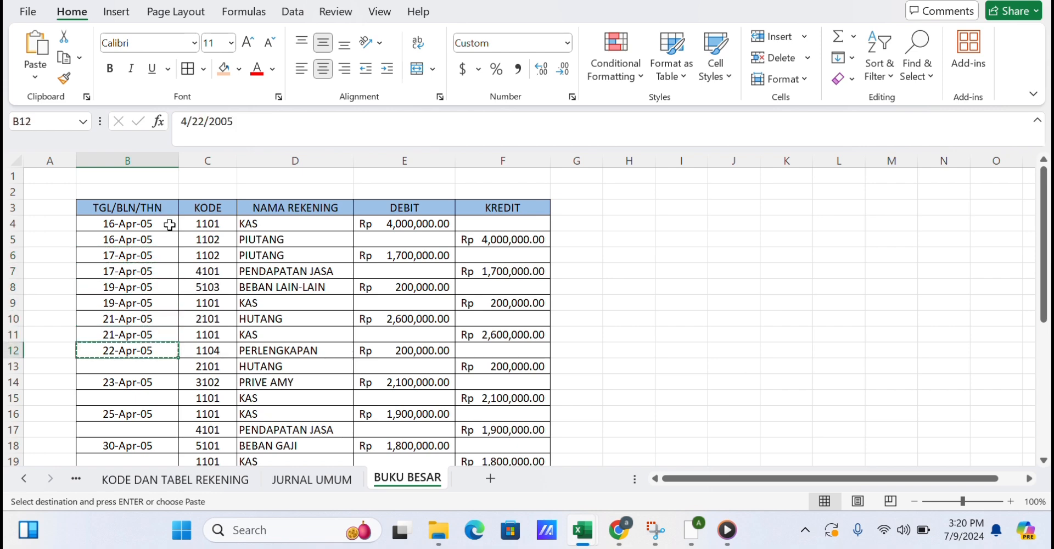
pyautogui.press('Down')
pyautogui.hotkey('ctrl', 'v')
pyautogui.press('Down')
pyautogui.hotkey('ctrl', 'c')
pyautogui.press('Down')
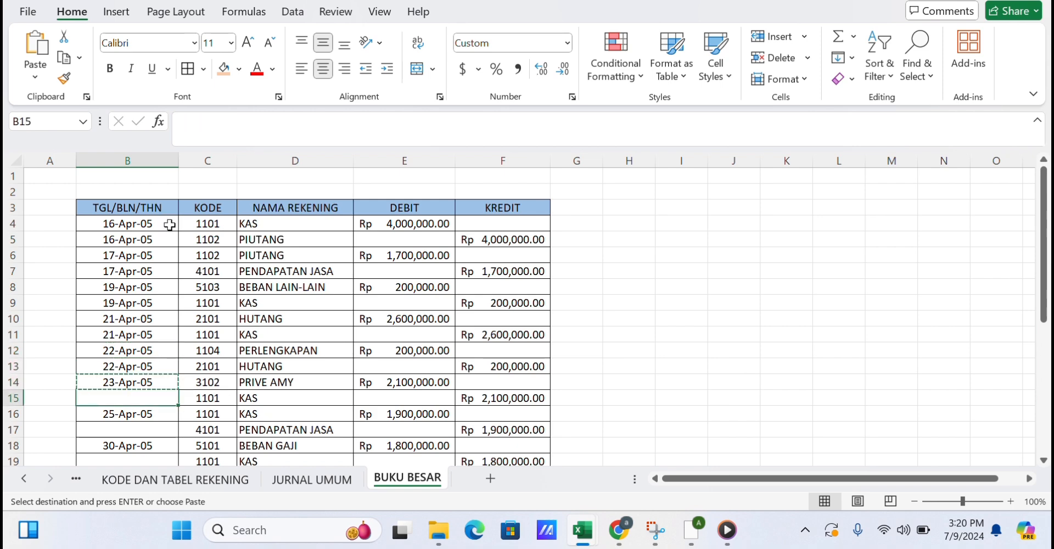
pyautogui.hotkey('ctrl', 'v')
pyautogui.click(170, 225)
pyautogui.press('Down')
pyautogui.press('Down')
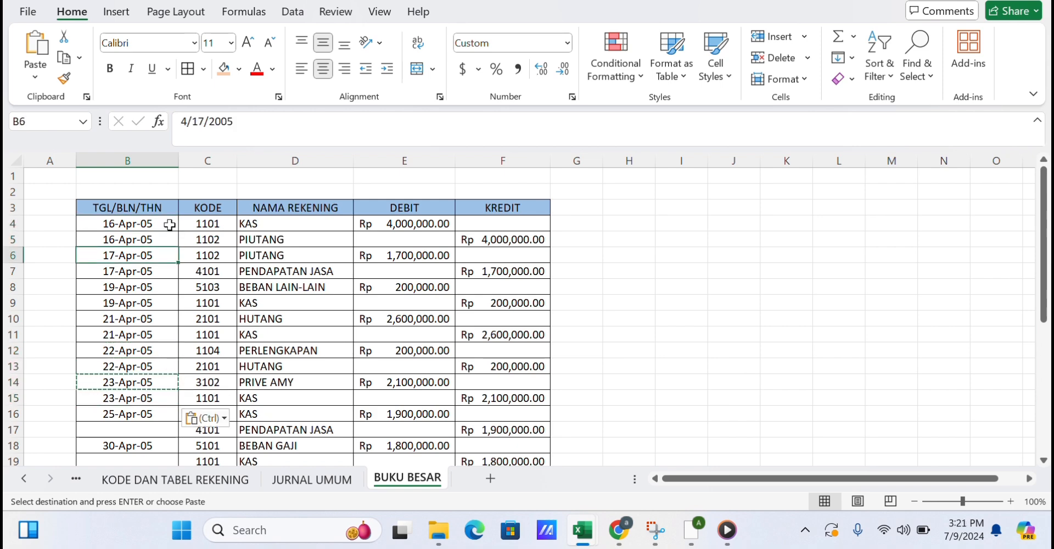
pyautogui.press('Down')
pyautogui.press('Down')
pyautogui.press('Down')
pyautogui.press('Down')
pyautogui.press('Down')
pyautogui.press('Down')
pyautogui.press('Down')
pyautogui.press('Down')
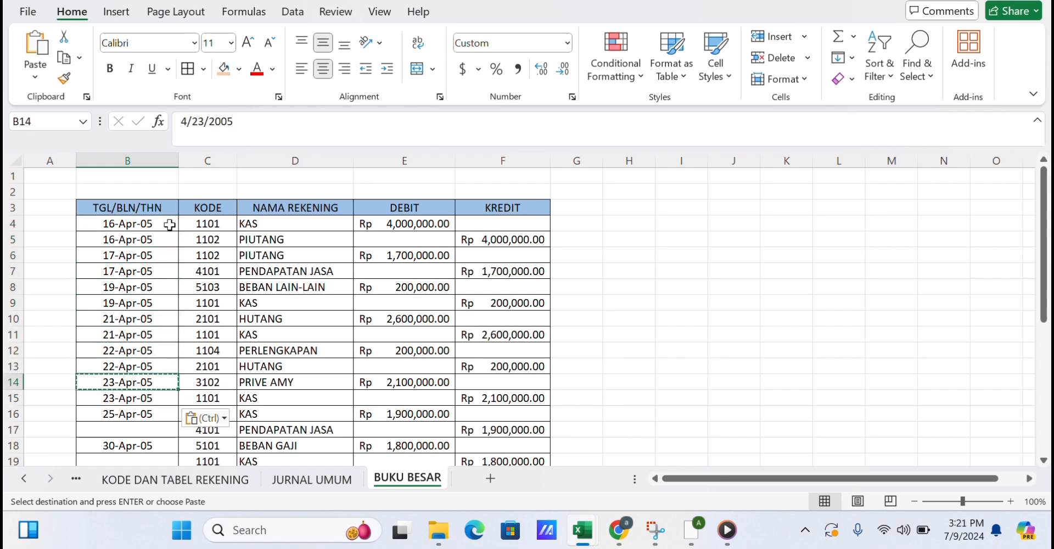
pyautogui.press('Down')
pyautogui.press('Down')
pyautogui.hotkey('ctrl', 'c')
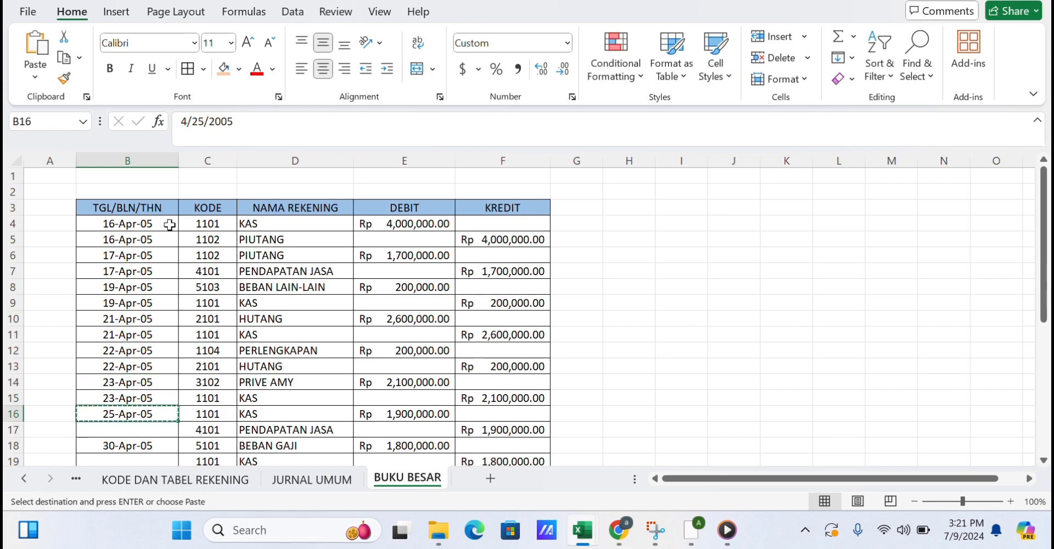
pyautogui.press('Down')
pyautogui.hotkey('ctrl', 'v')
pyautogui.scroll(-1, 169, 225)
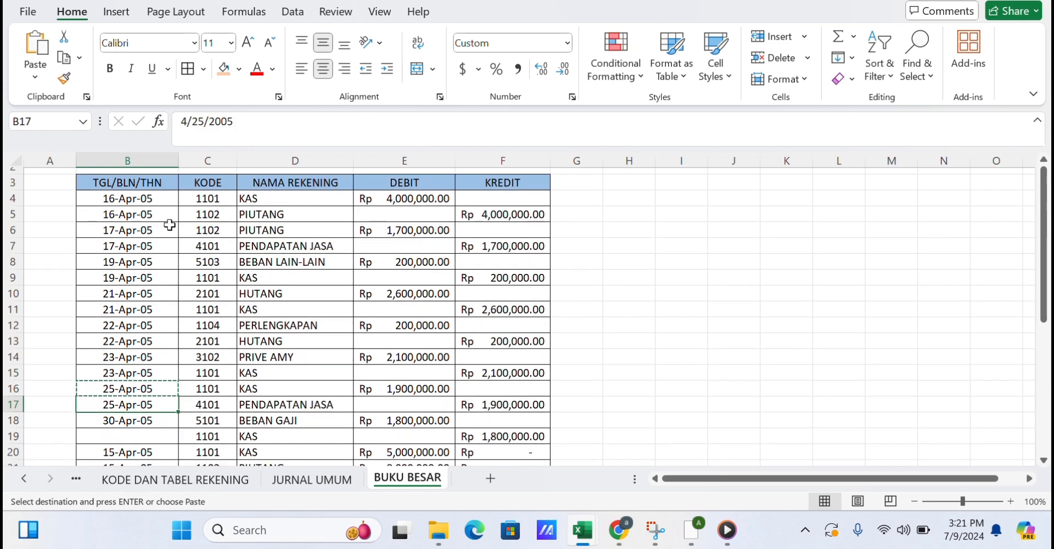
pyautogui.press('Down')
pyautogui.hotkey('ctrl', 'c')
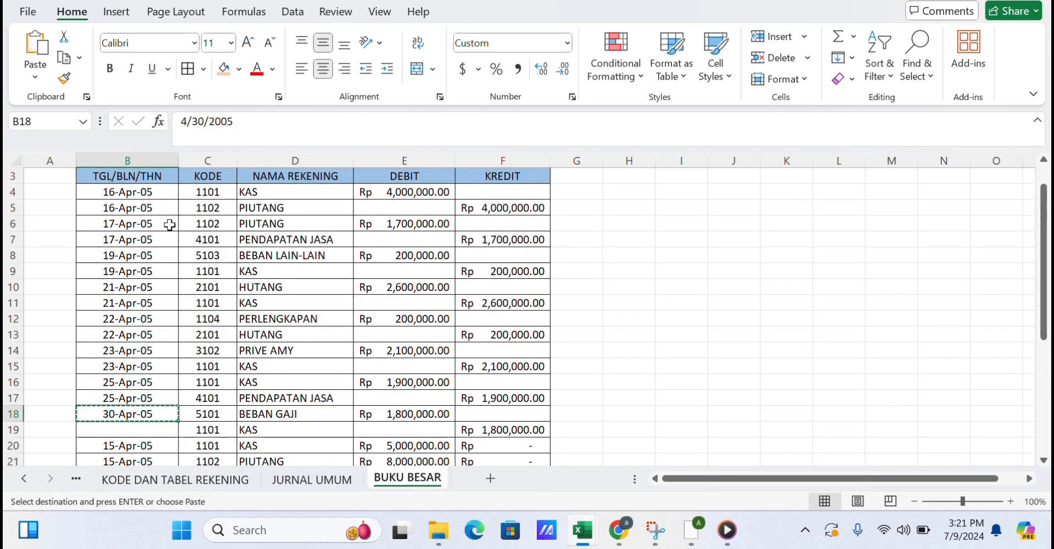
pyautogui.press('Down')
pyautogui.hotkey('ctrl', 'v')
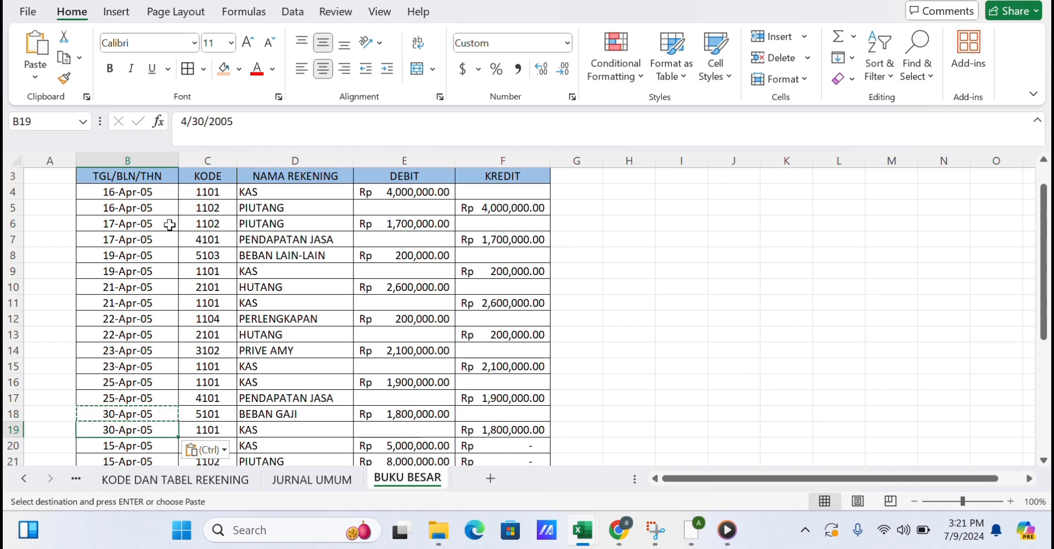
# Shade the opening-balance rows 20 to 33 with the Orange, Accent 2, Lighter 80% fill colour.
pyautogui.click(579, 304)
pyautogui.scroll(-3, 580, 304)
pyautogui.scroll(-1, 581, 305)
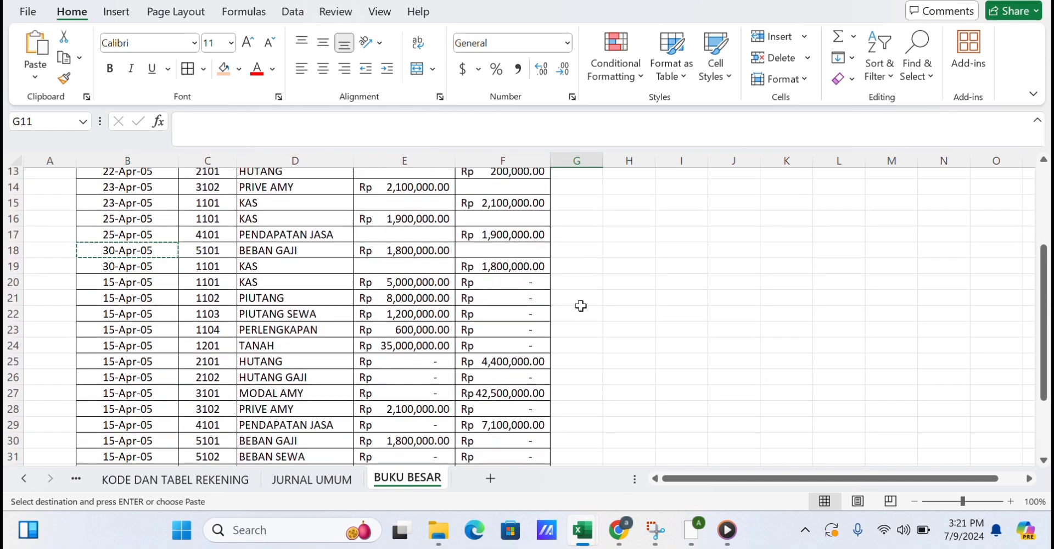
pyautogui.click(87, 286)
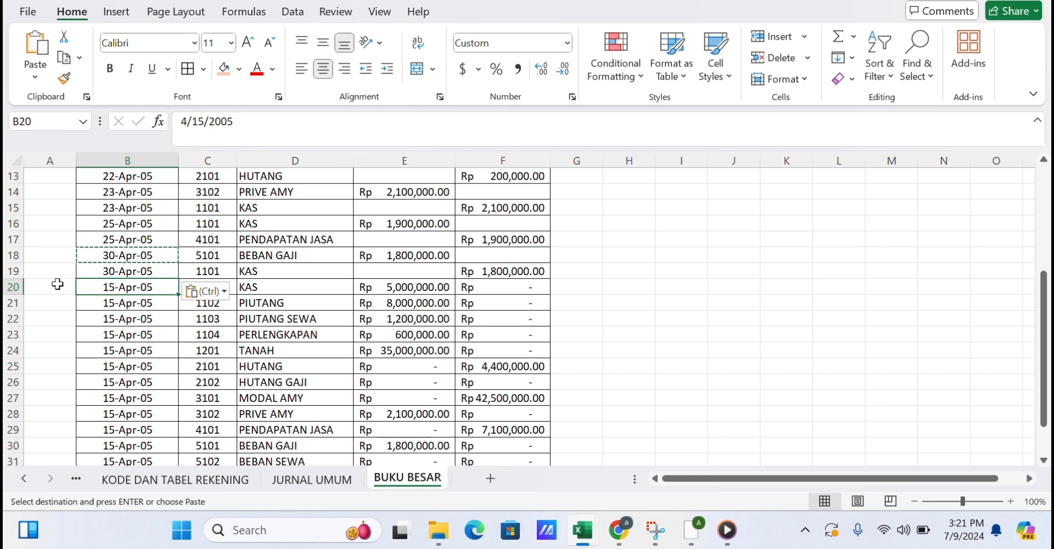
pyautogui.moveTo(82, 286); pyautogui.dragTo(501, 431)
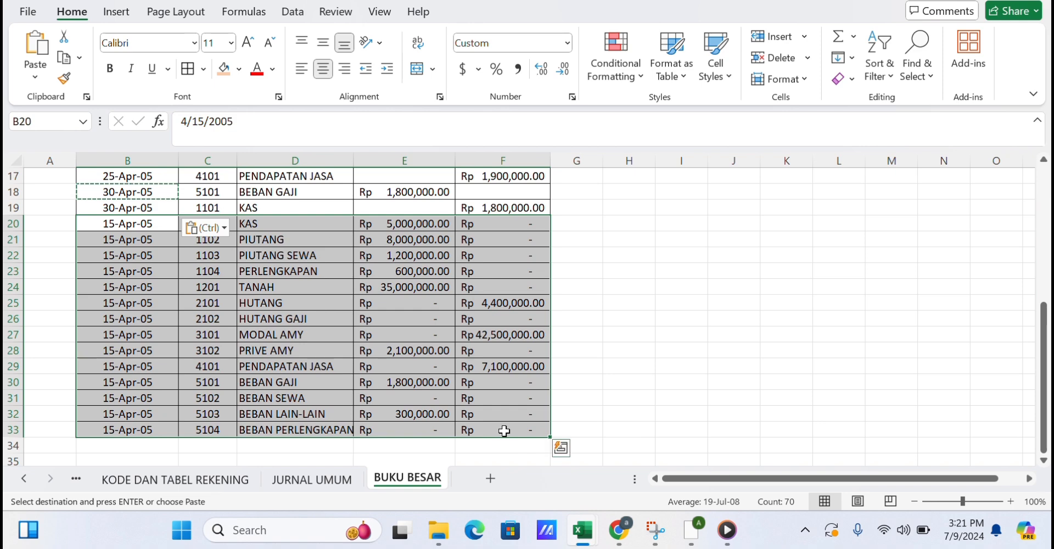
pyautogui.click(223, 69)
pyautogui.click(239, 69)
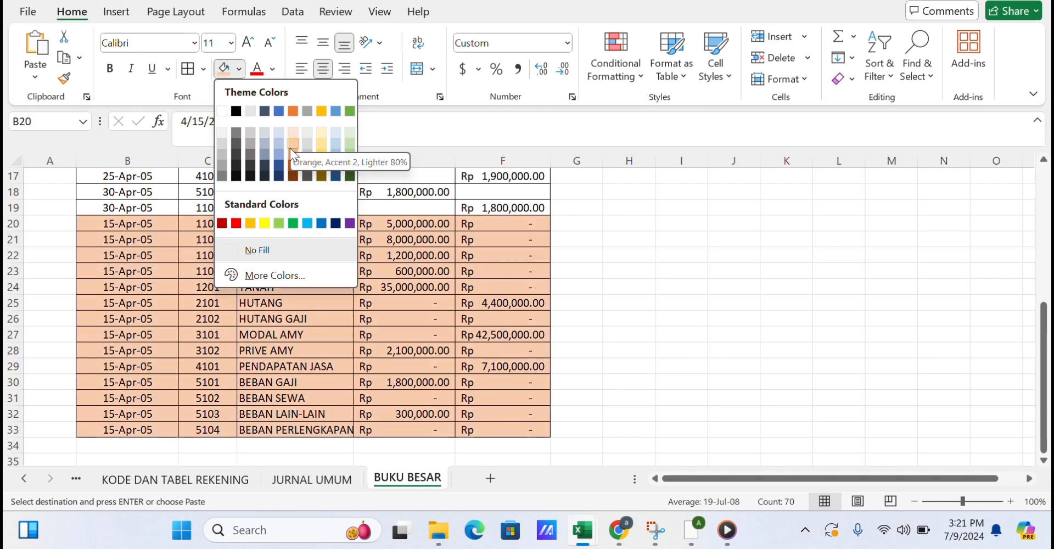
pyautogui.click(291, 149)
pyautogui.click(607, 289)
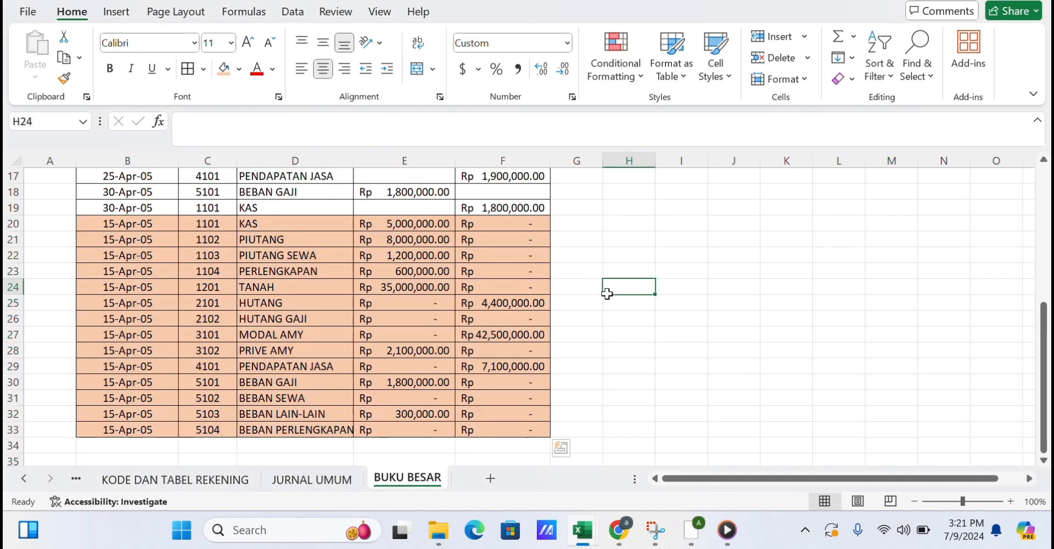
# Sort the whole ledger table by KODE from smallest to largest.
pyautogui.scroll(5, 607, 291)
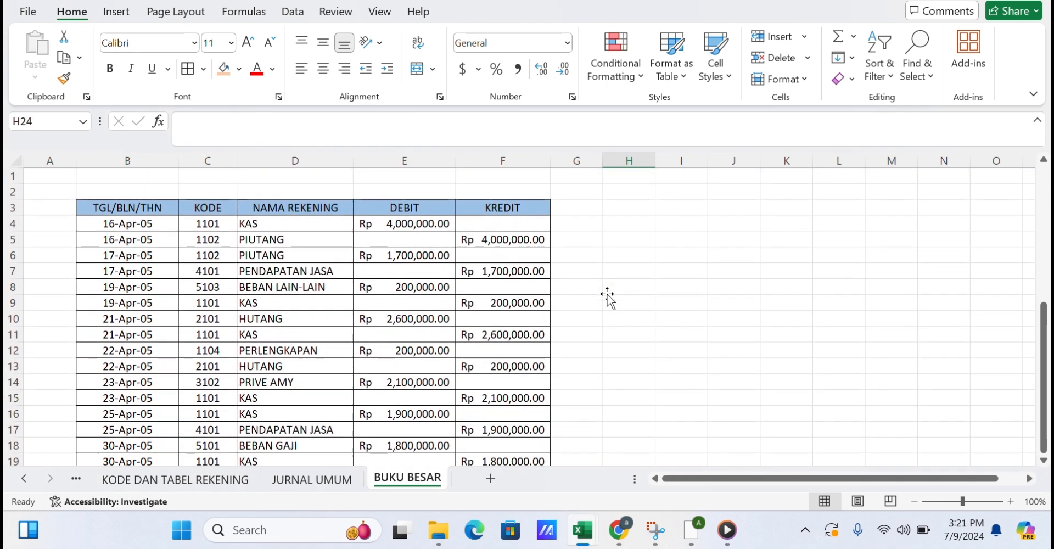
pyautogui.click(198, 208)
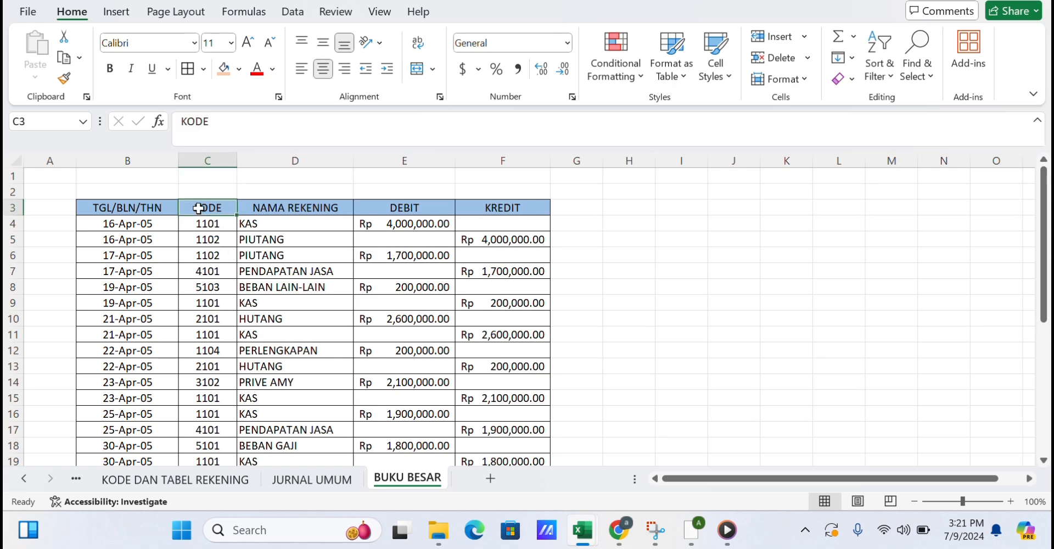
pyautogui.click(302, 14)
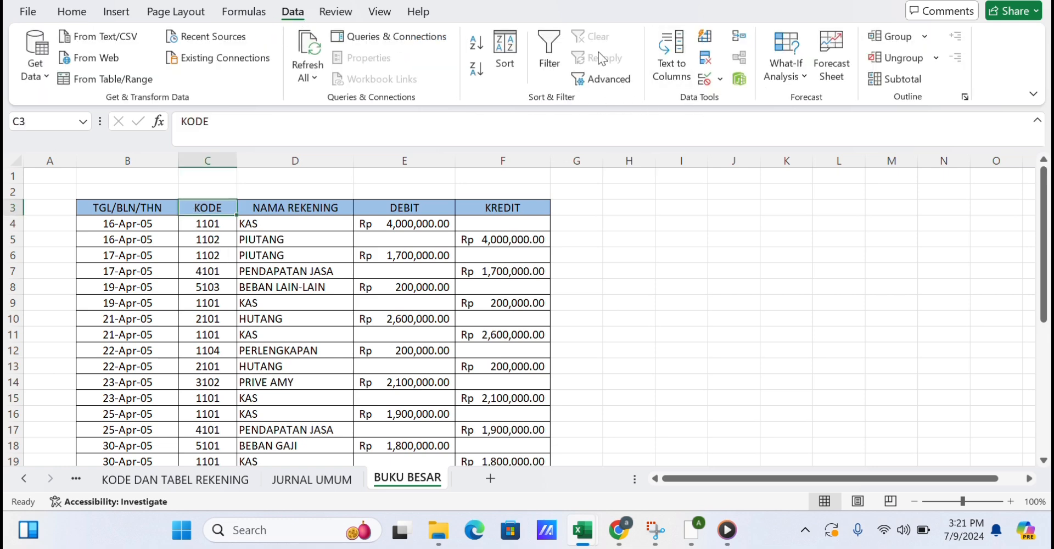
pyautogui.click(505, 59)
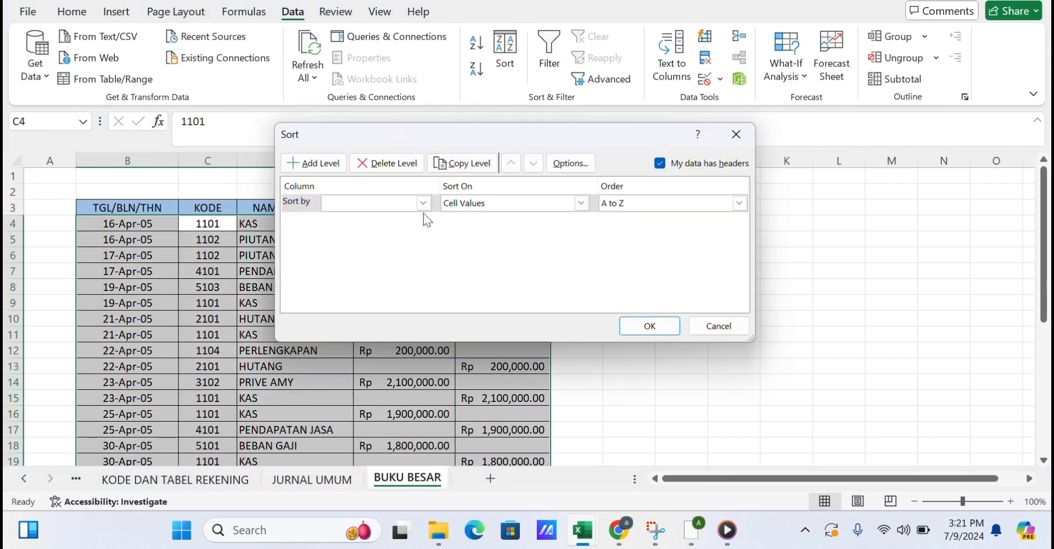
pyautogui.click(400, 202)
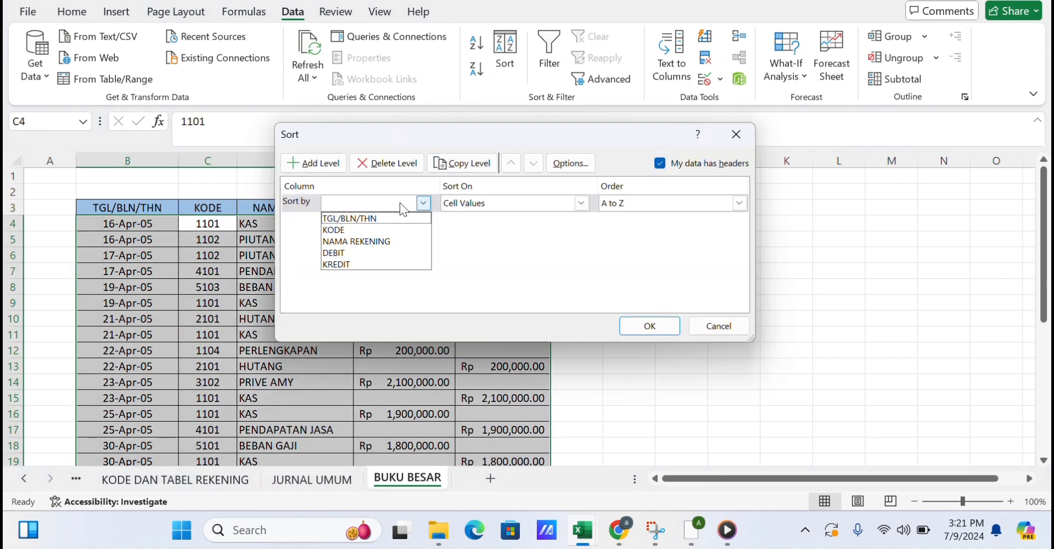
pyautogui.click(374, 230)
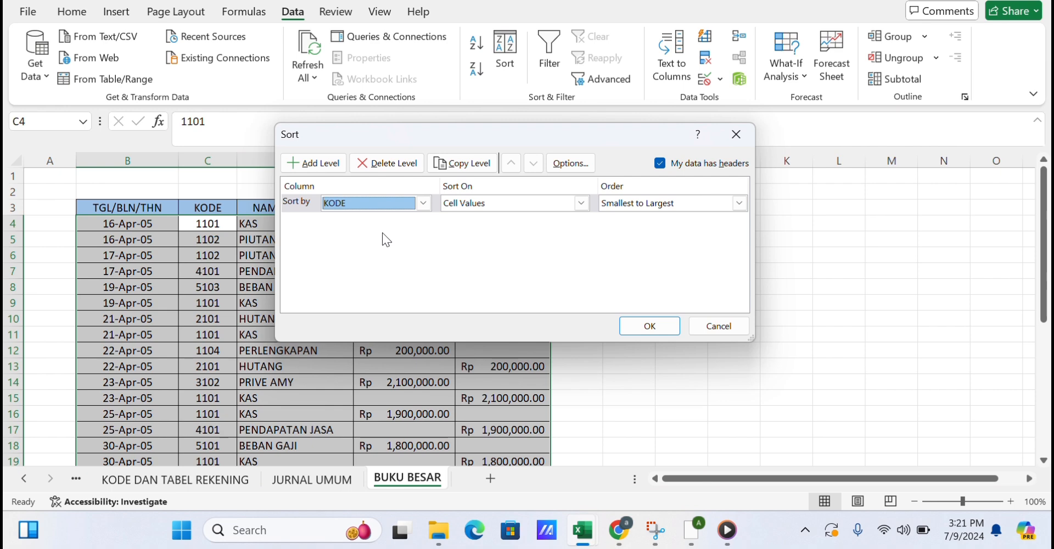
pyautogui.click(649, 328)
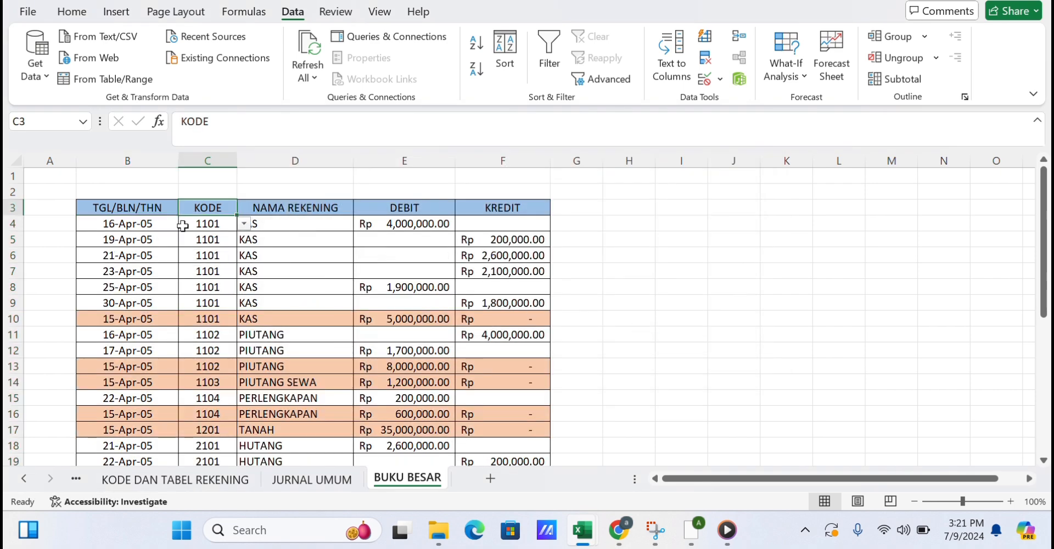
# Add Sum subtotals of DEBIT and KREDIT to the ledger table at each change in NAMA REKENING.
pyautogui.click(164, 213)
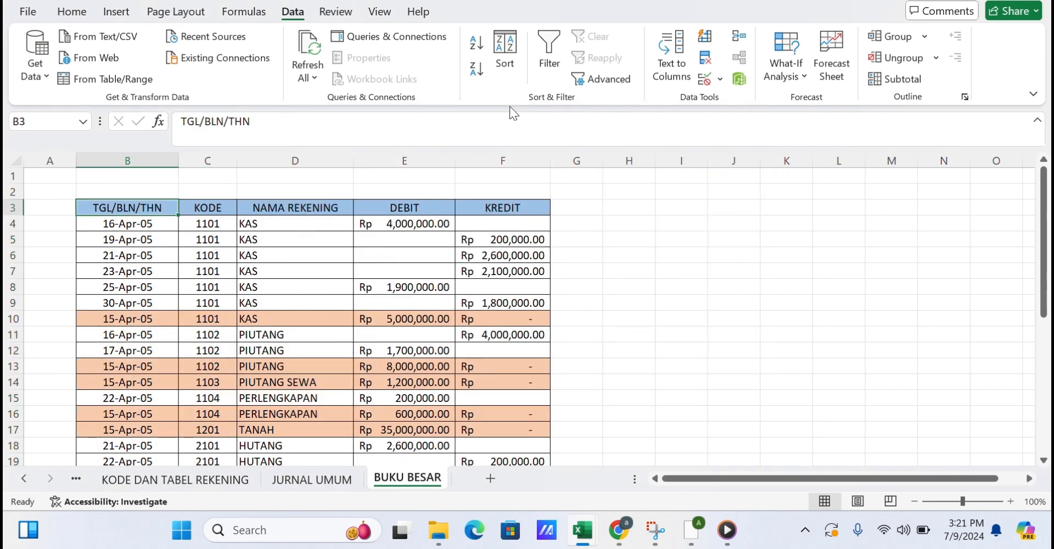
pyautogui.click(922, 82)
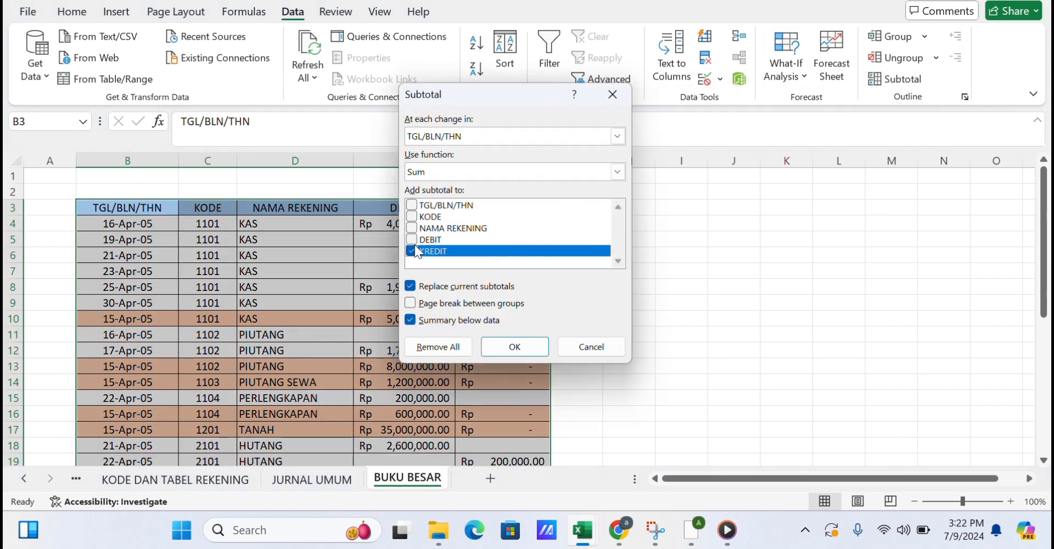
pyautogui.click(412, 241)
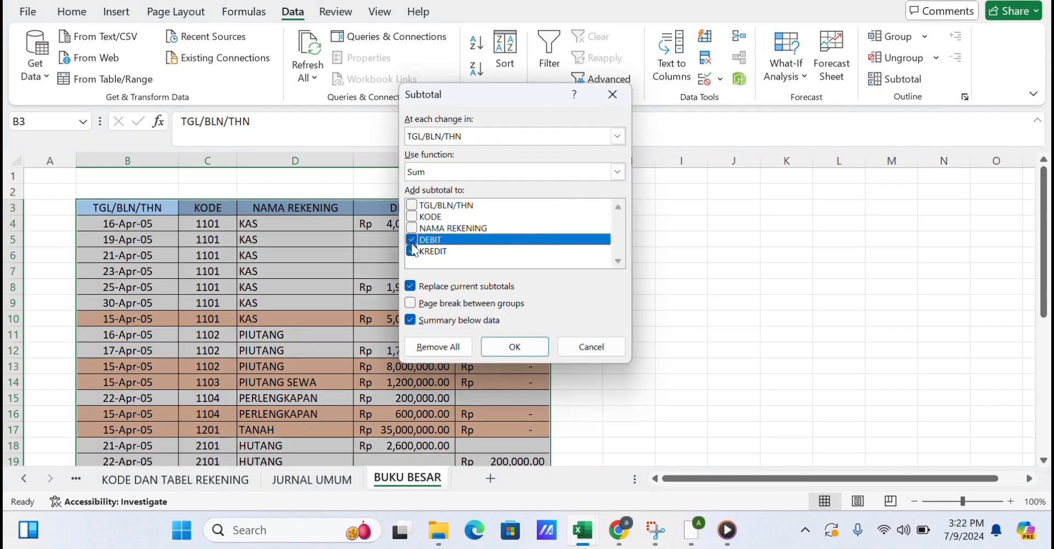
pyautogui.click(467, 140)
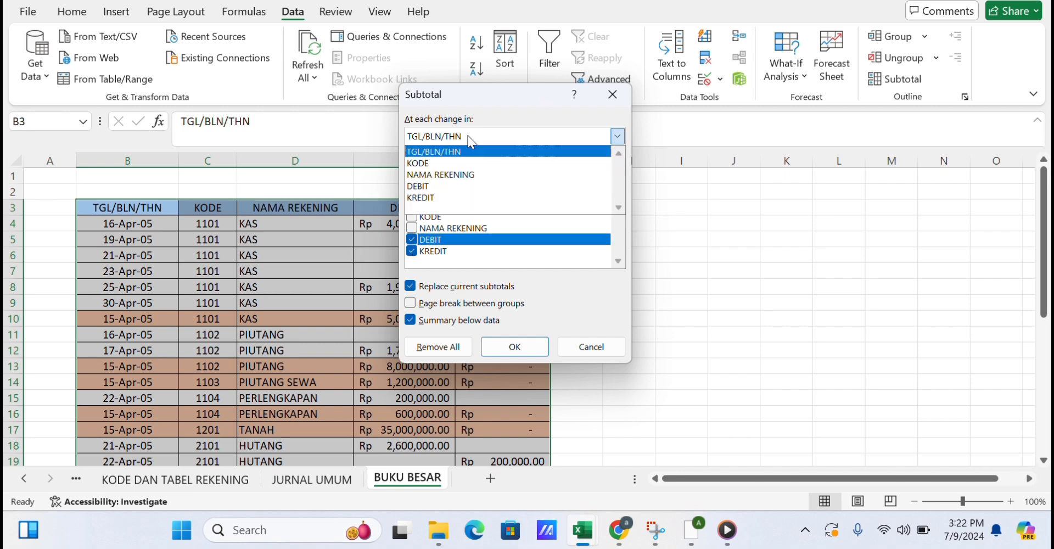
pyautogui.click(466, 175)
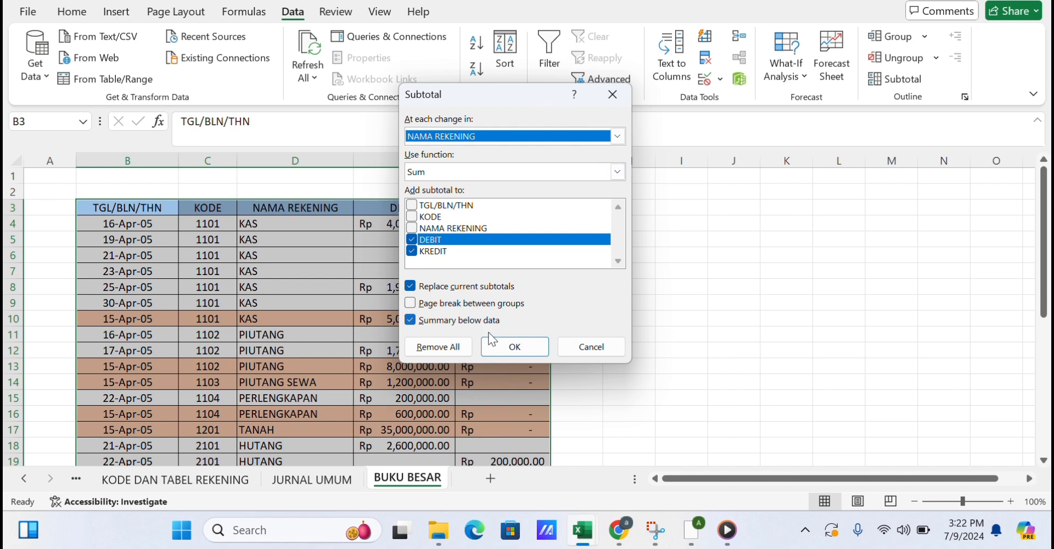
pyautogui.click(504, 345)
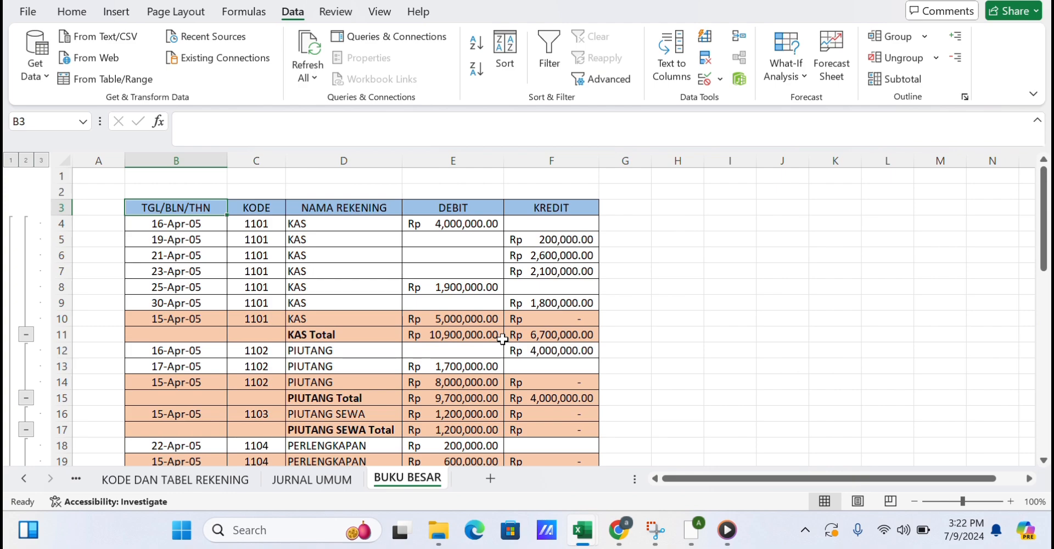
# Review the subtotalled ledger by scrolling through it and switching between outline levels 1, 2 and 3.
pyautogui.scroll(-11, 502, 340)
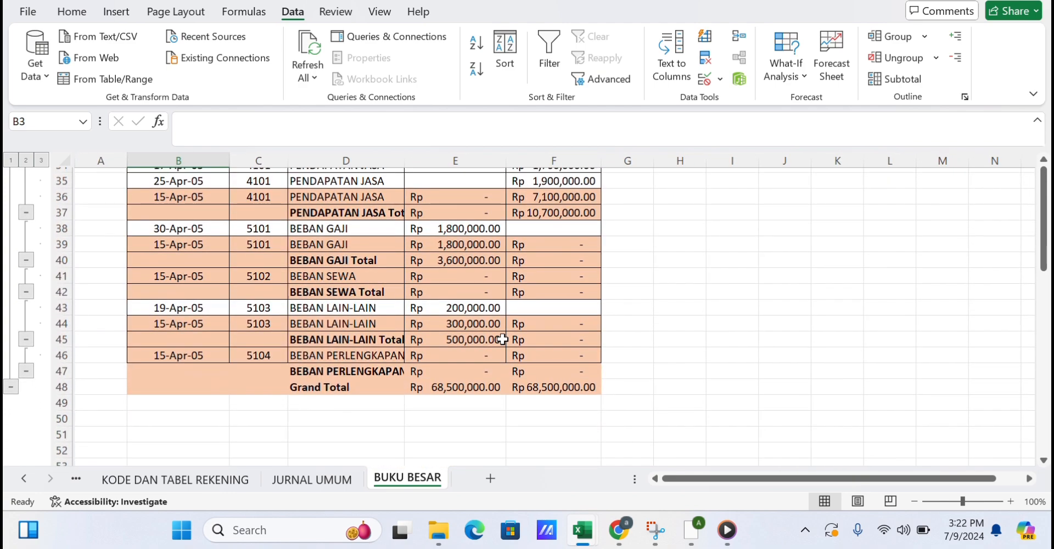
pyautogui.scroll(5, 502, 340)
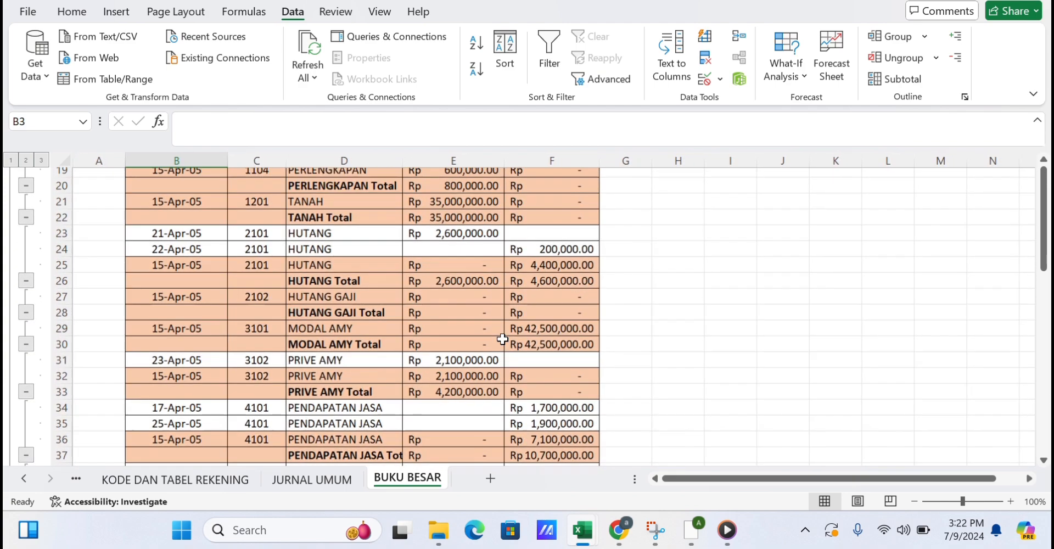
pyautogui.scroll(6, 502, 340)
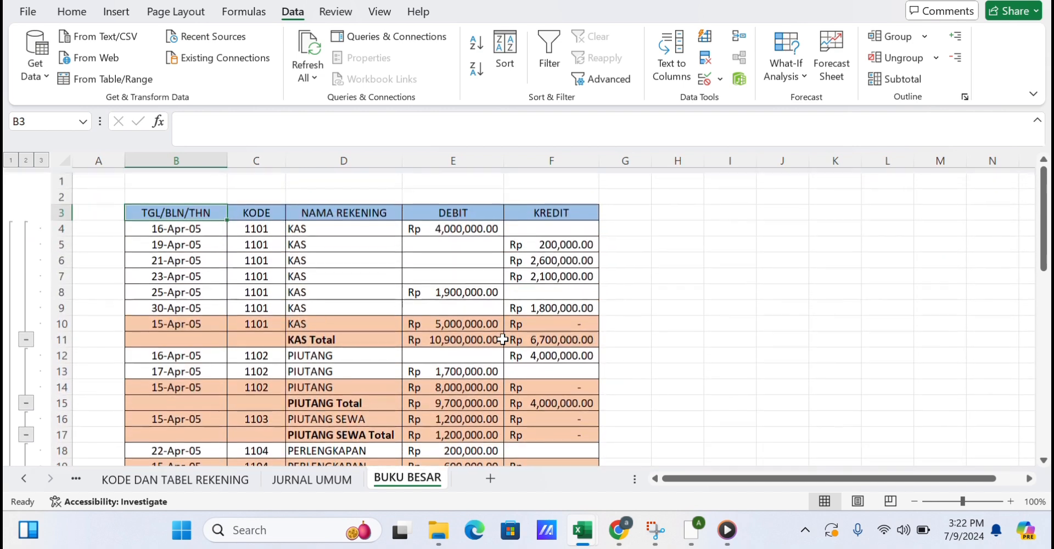
pyautogui.click(11, 160)
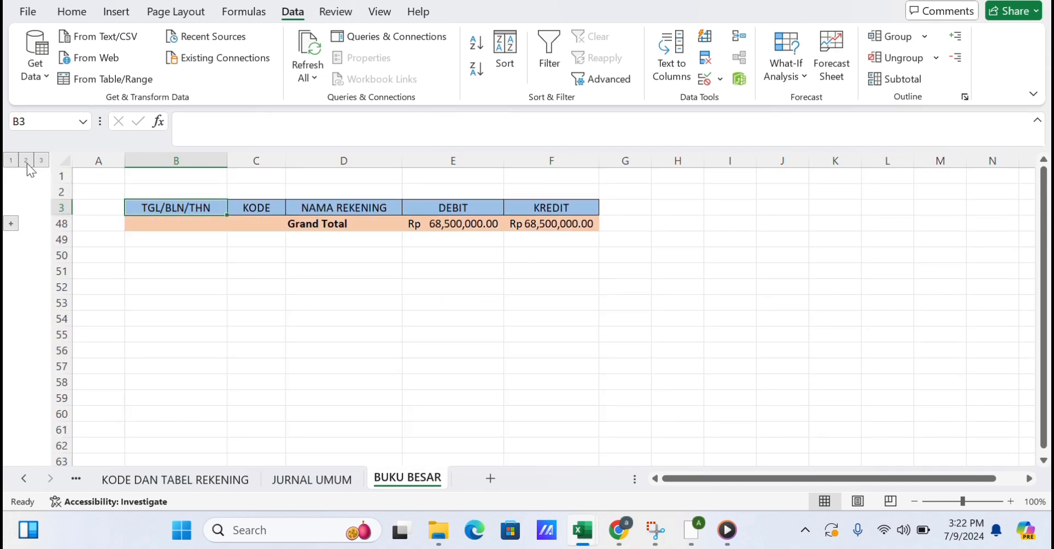
pyautogui.click(26, 160)
pyautogui.scroll(-5, 233, 282)
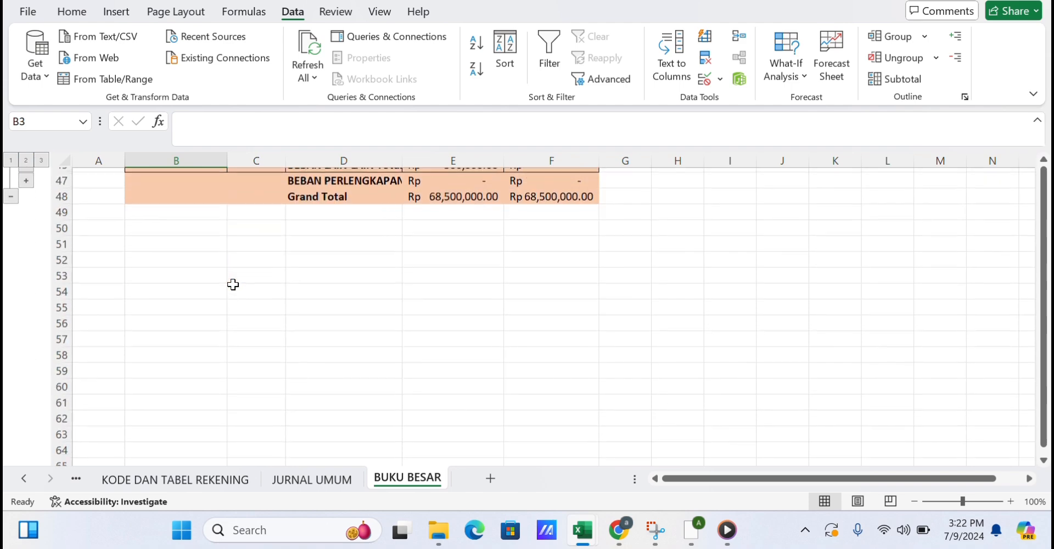
pyautogui.scroll(1, 233, 282)
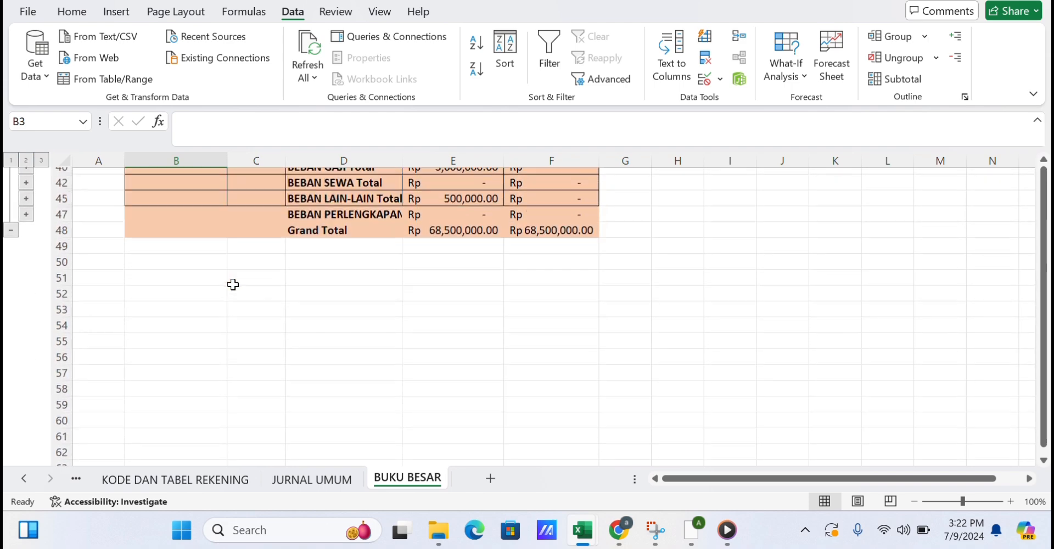
pyautogui.click(41, 161)
pyautogui.scroll(1, 394, 271)
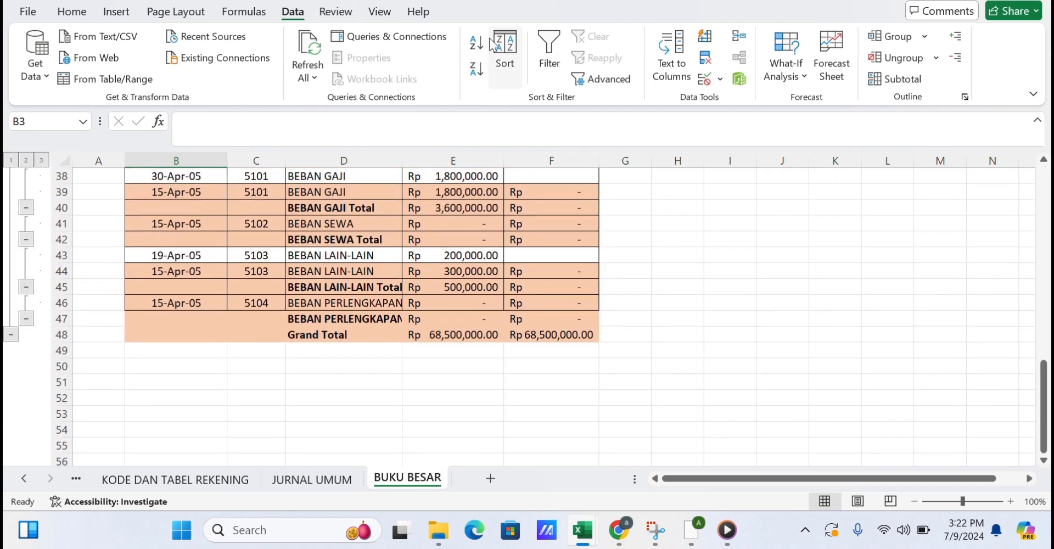
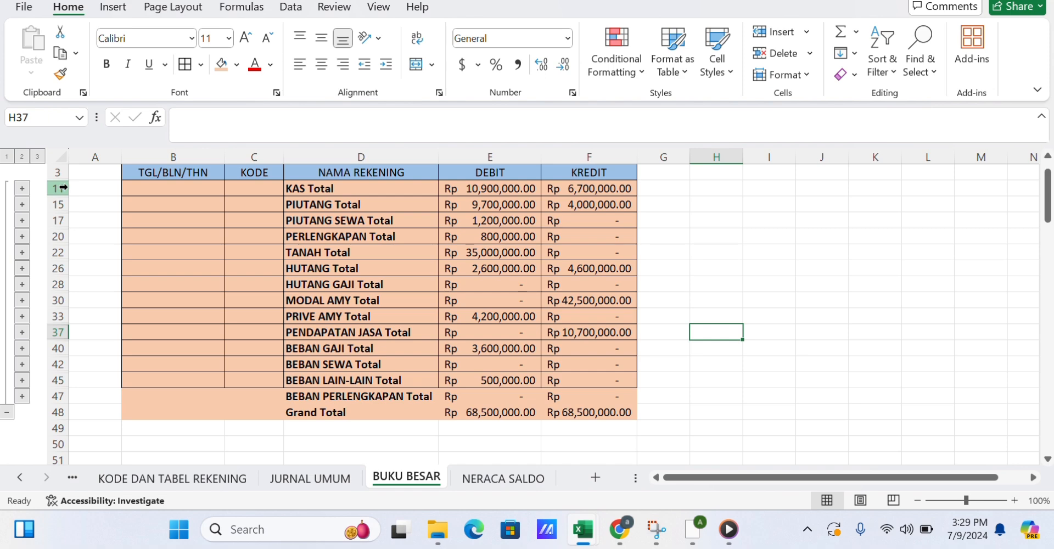
# Remove the word Total from all the collapsed subtotal rows 11 to 47 by replacing it with nothing.
pyautogui.moveTo(63, 188); pyautogui.dragTo(52, 400)
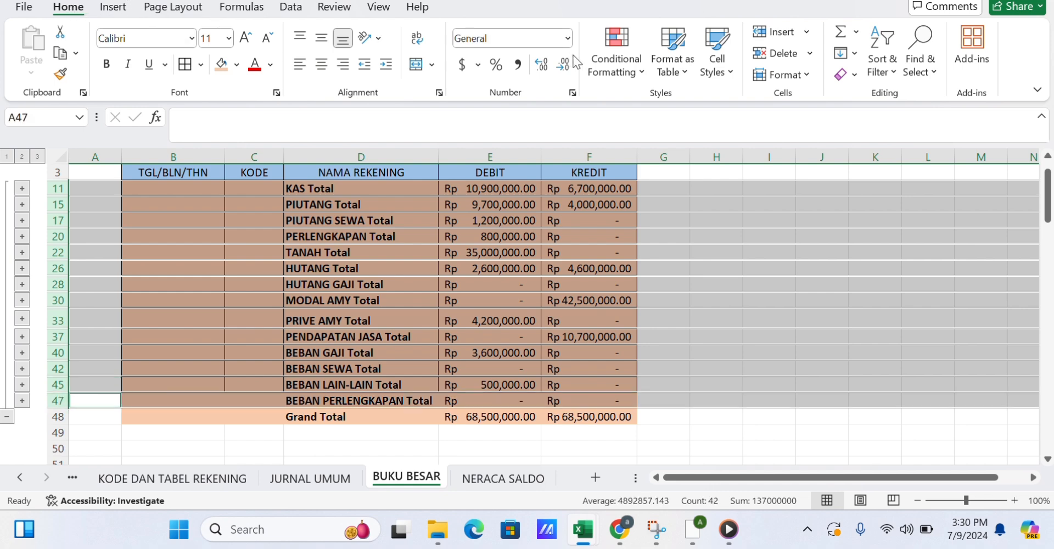
pyautogui.click(926, 66)
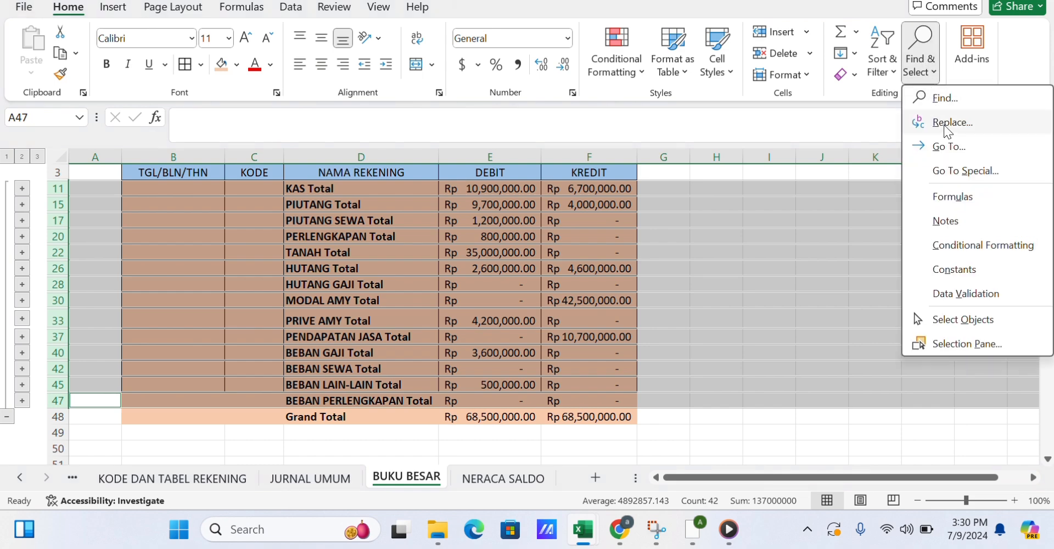
pyautogui.click(946, 123)
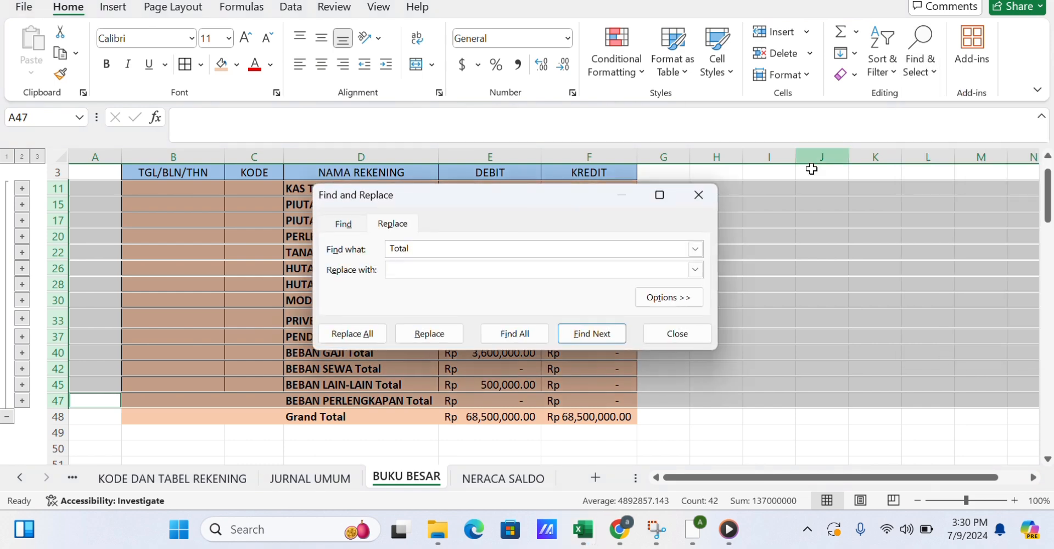
pyautogui.click(466, 244)
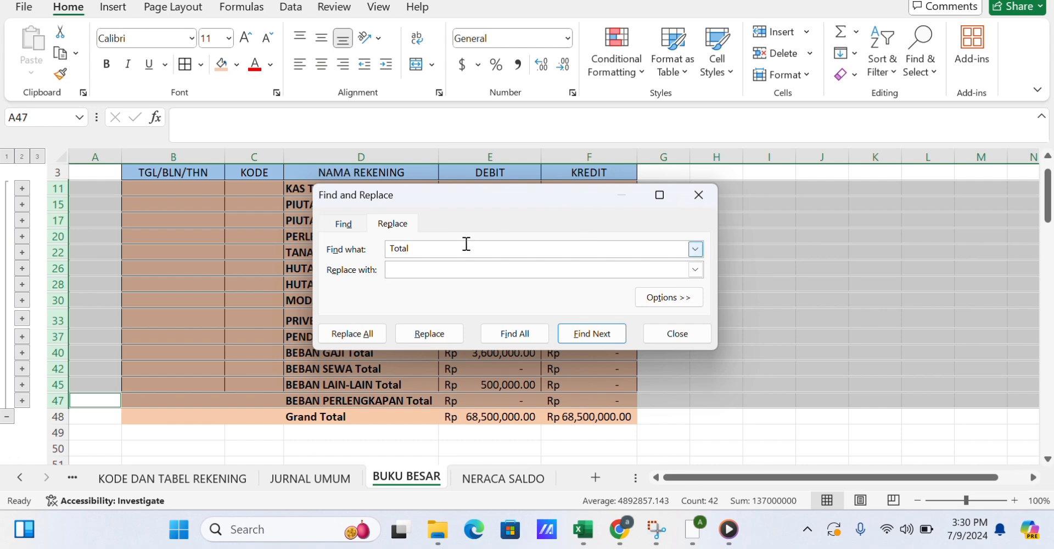
pyautogui.click(331, 334)
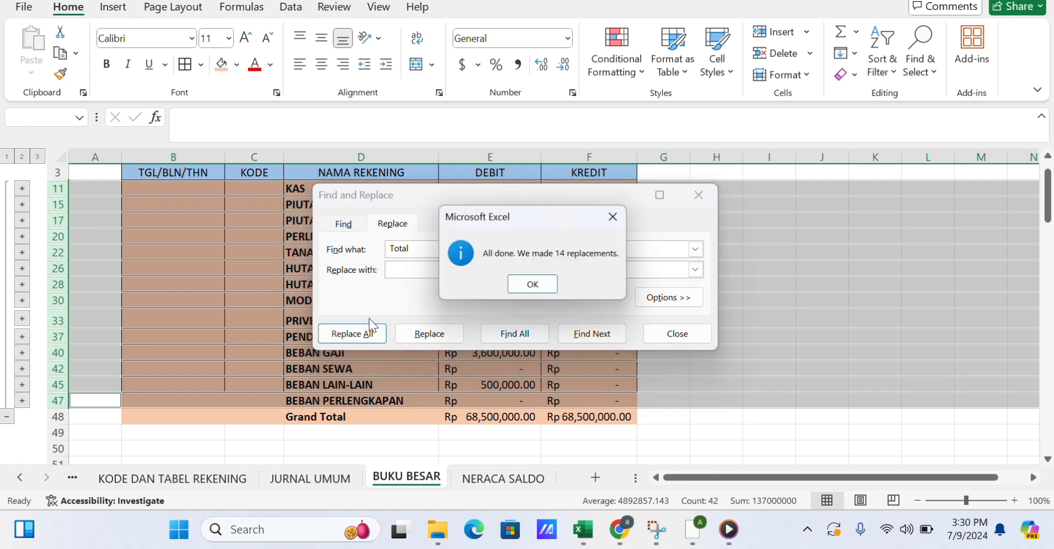
pyautogui.click(540, 288)
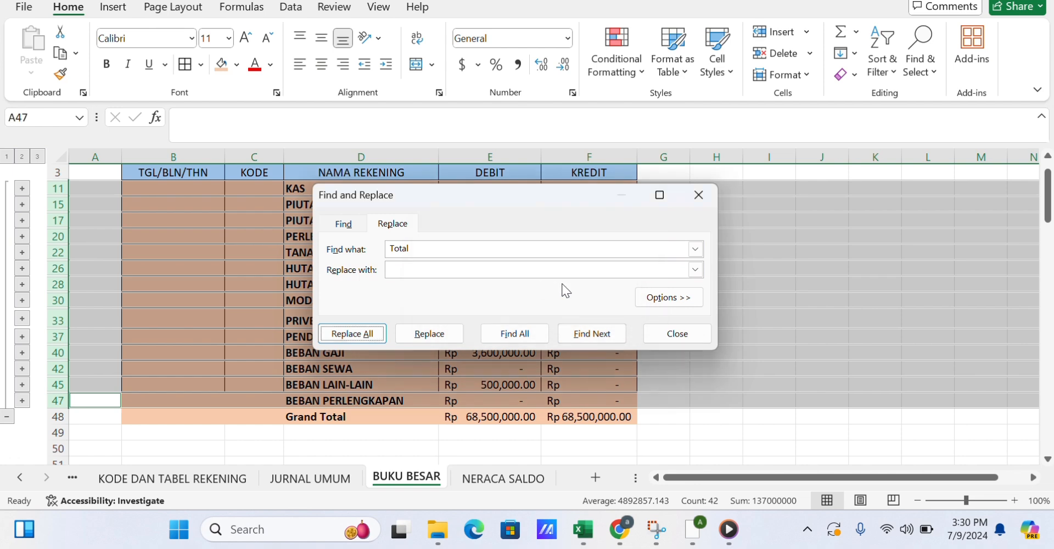
pyautogui.click(676, 342)
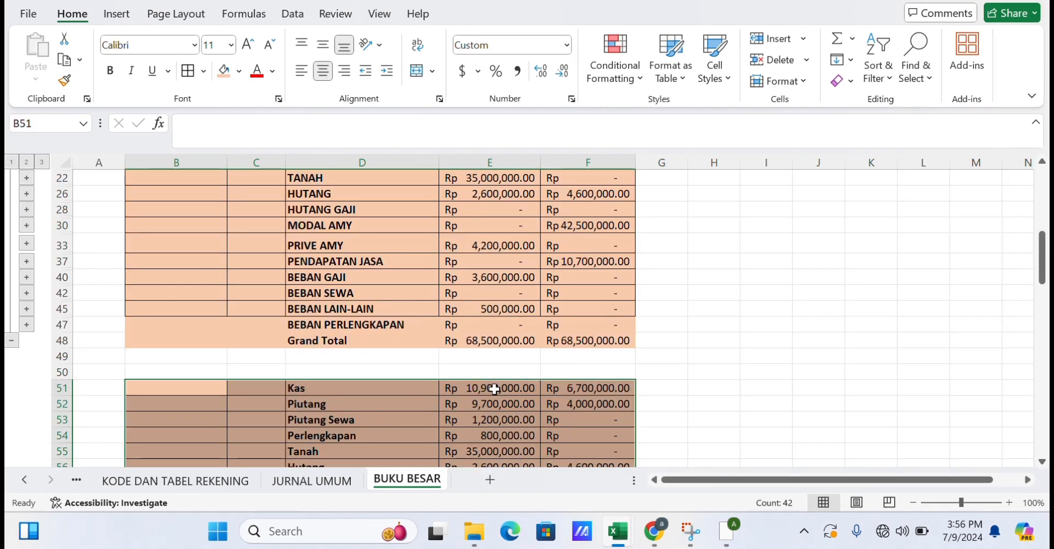
# Name the account-name cells D51:D64 of the copied summary AKUN.LEDGERRR.
pyautogui.scroll(-2, 494, 389)
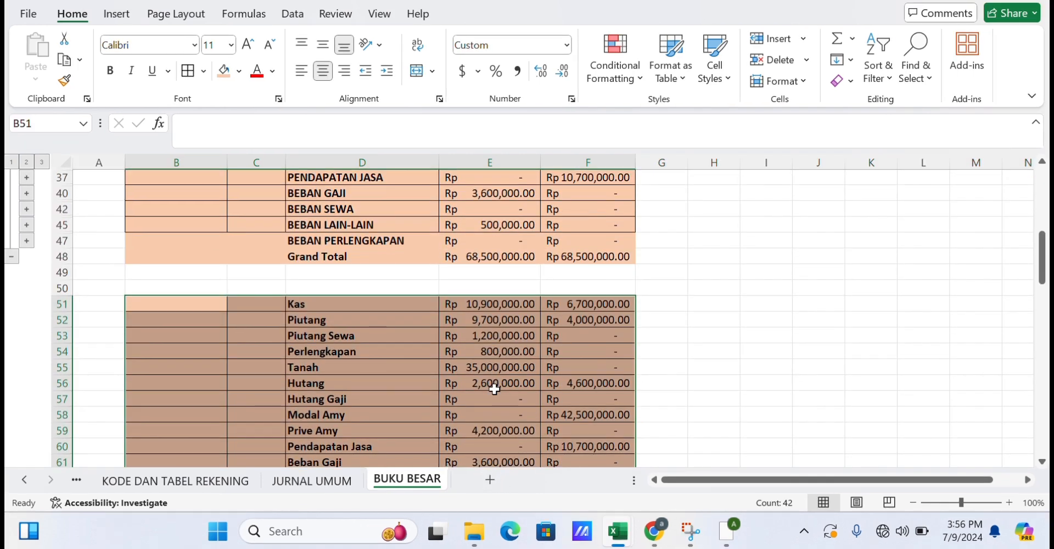
pyautogui.scroll(-2, 494, 389)
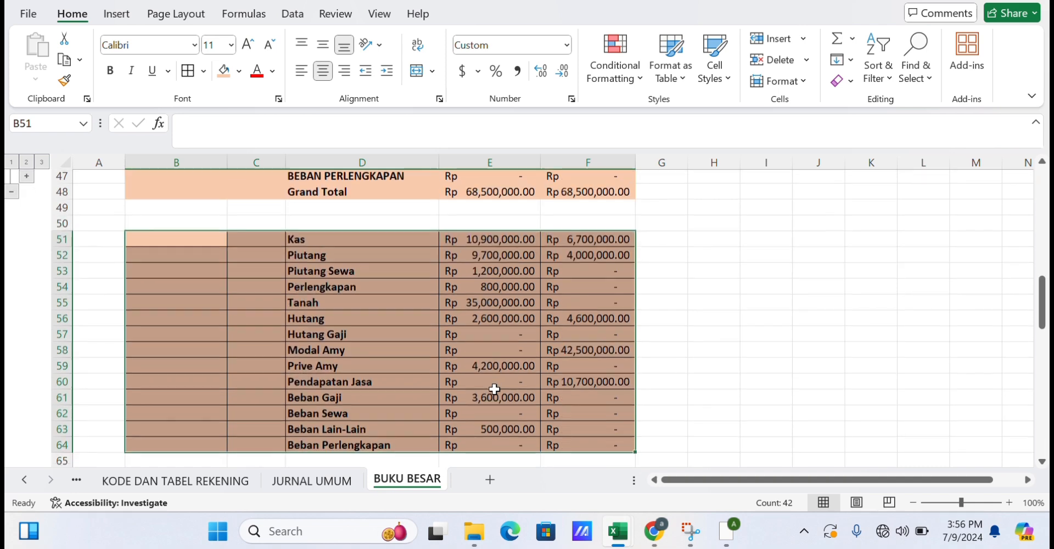
pyautogui.click(748, 347)
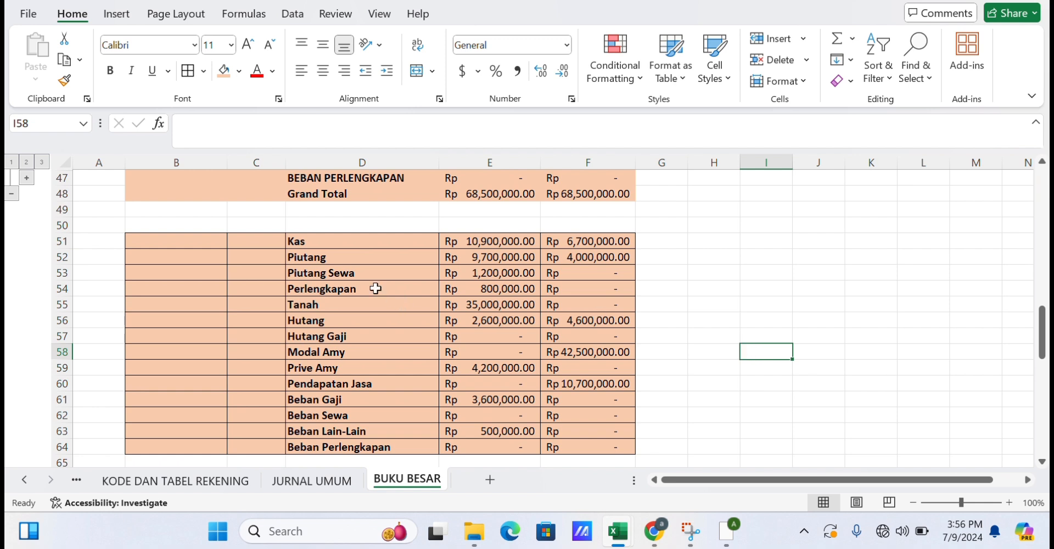
pyautogui.moveTo(364, 242); pyautogui.dragTo(391, 440)
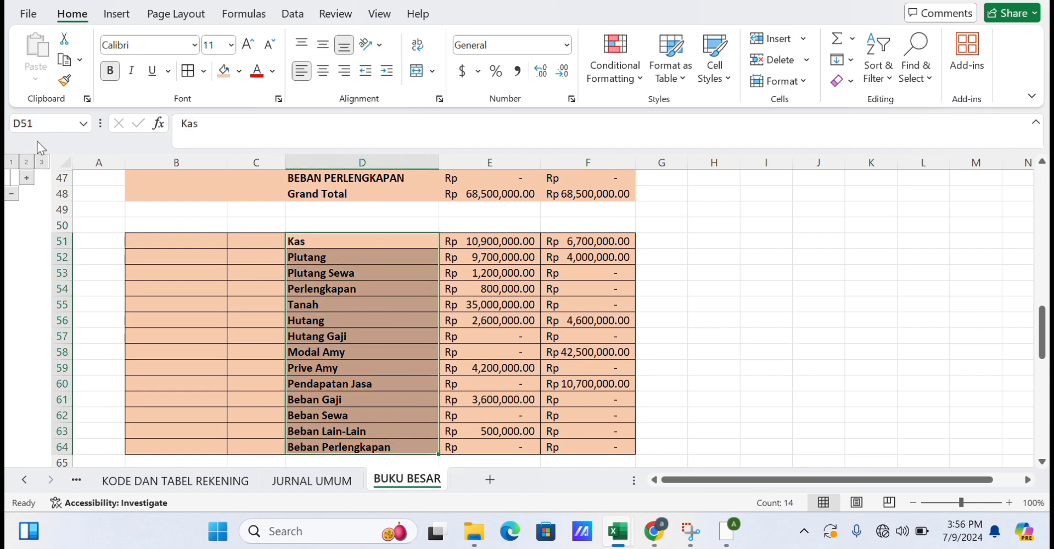
pyautogui.click(43, 125)
pyautogui.write('AKUN')
pyautogui.write('.LE')
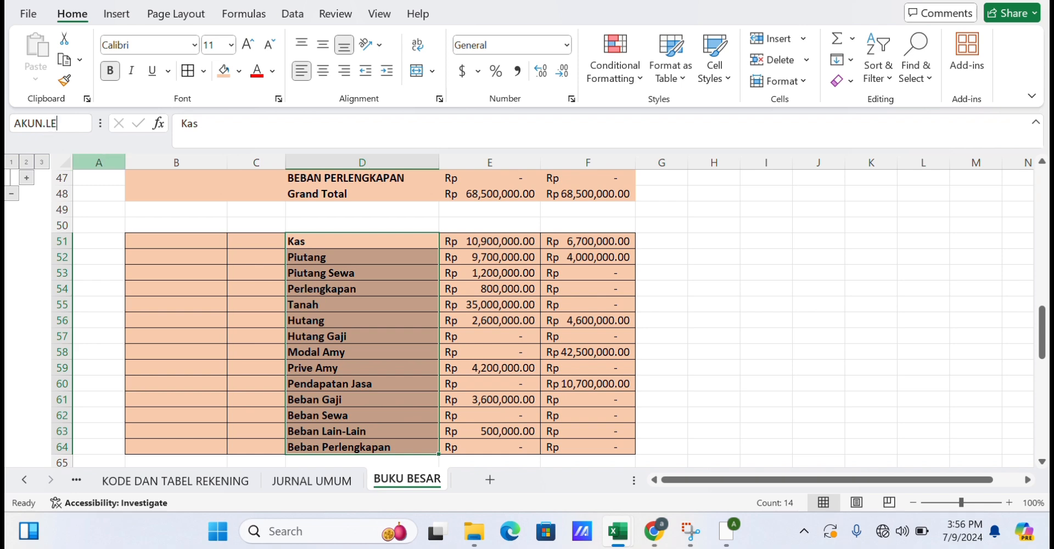
pyautogui.write('DGERRR')
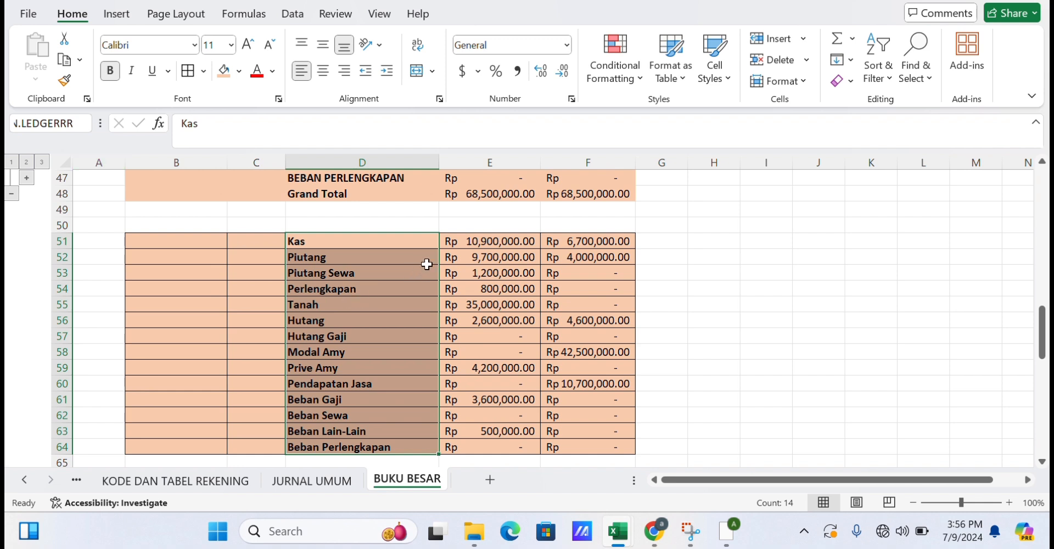
# Name the debit amounts E51:E64 of the copied summary DEBIT.LEDGERRR.
pyautogui.click(468, 243)
pyautogui.moveTo(468, 243); pyautogui.dragTo(536, 439)
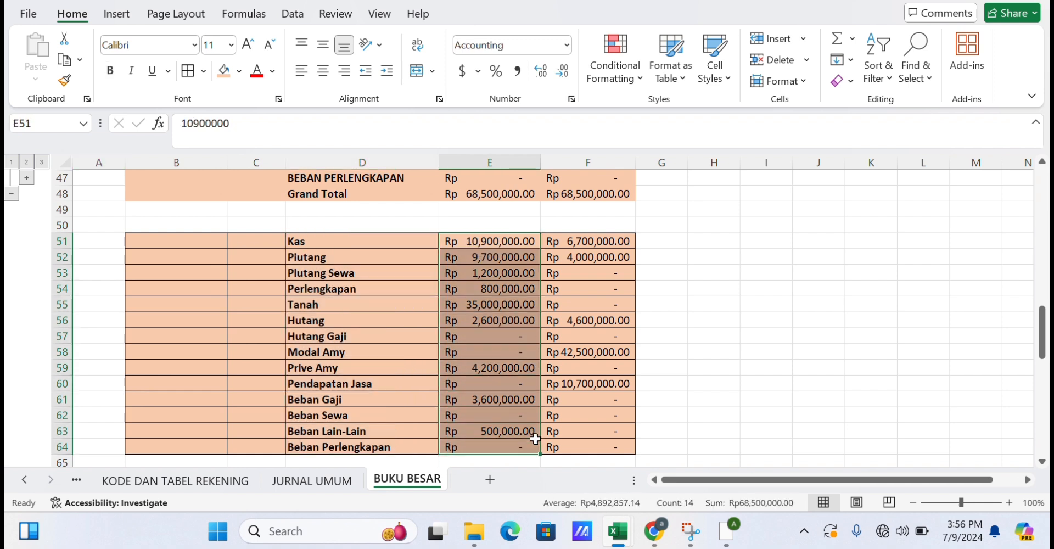
pyautogui.click(44, 122)
pyautogui.write('DEB')
pyautogui.write('IT.LEDGERRR')
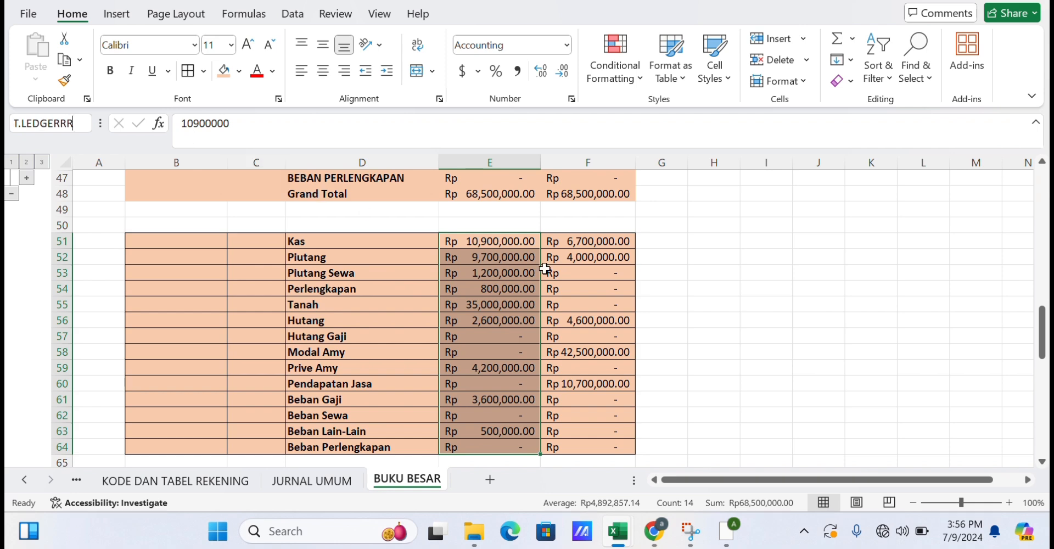
# Name the credit amounts F51:F64 of the copied summary KREDIT.LEDGERRR.
pyautogui.moveTo(581, 245); pyautogui.dragTo(596, 442)
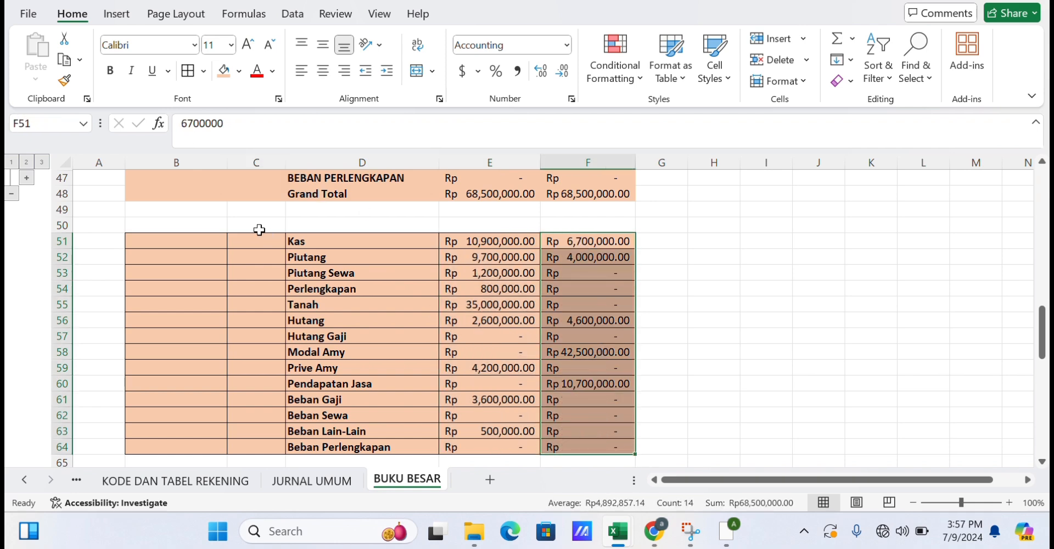
pyautogui.click(46, 123)
pyautogui.write('KREDI')
pyautogui.write('T.LEDGERRR')
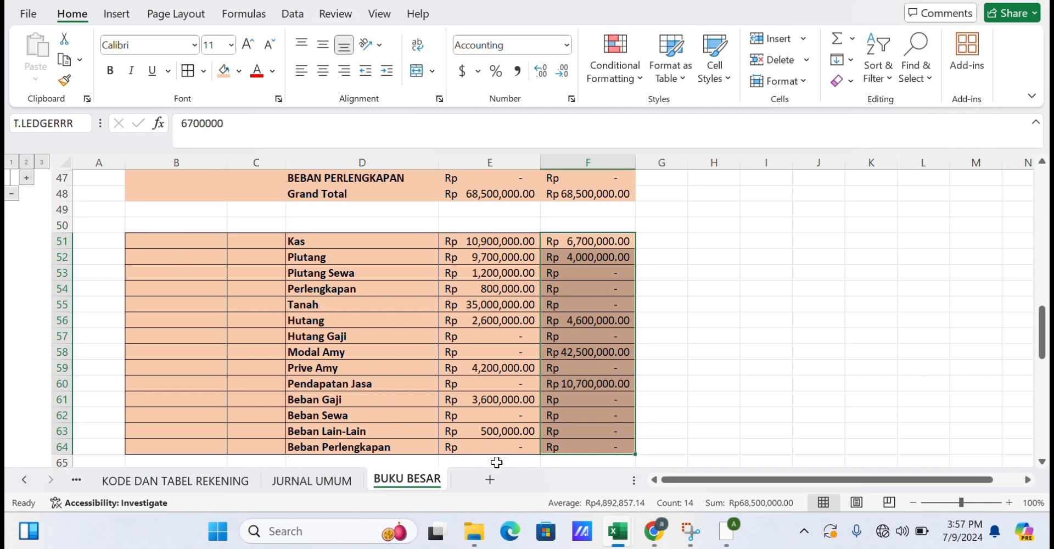
# Add a new worksheet and rename it NERACA SALDO.
pyautogui.click(498, 483)
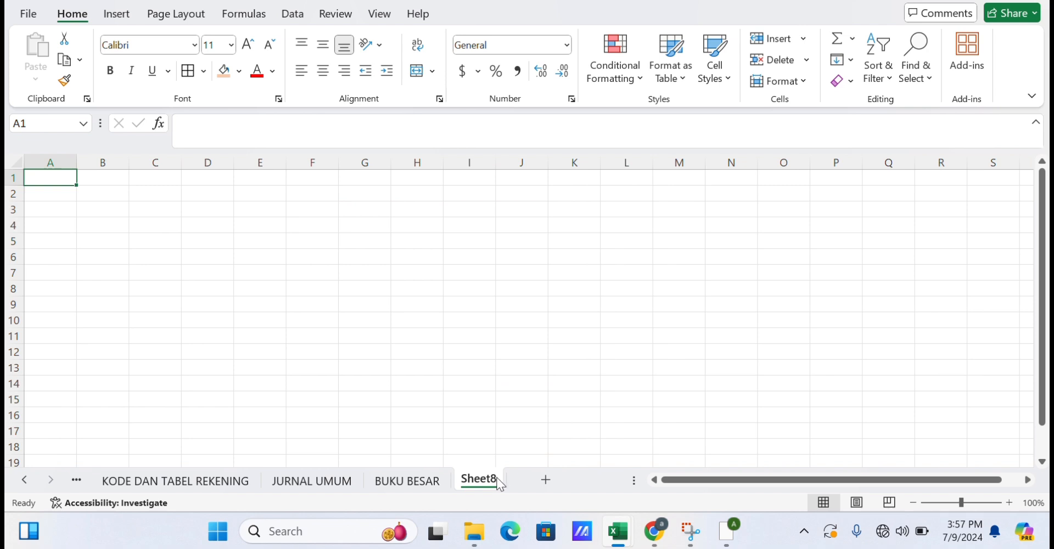
pyautogui.rightClick(499, 483)
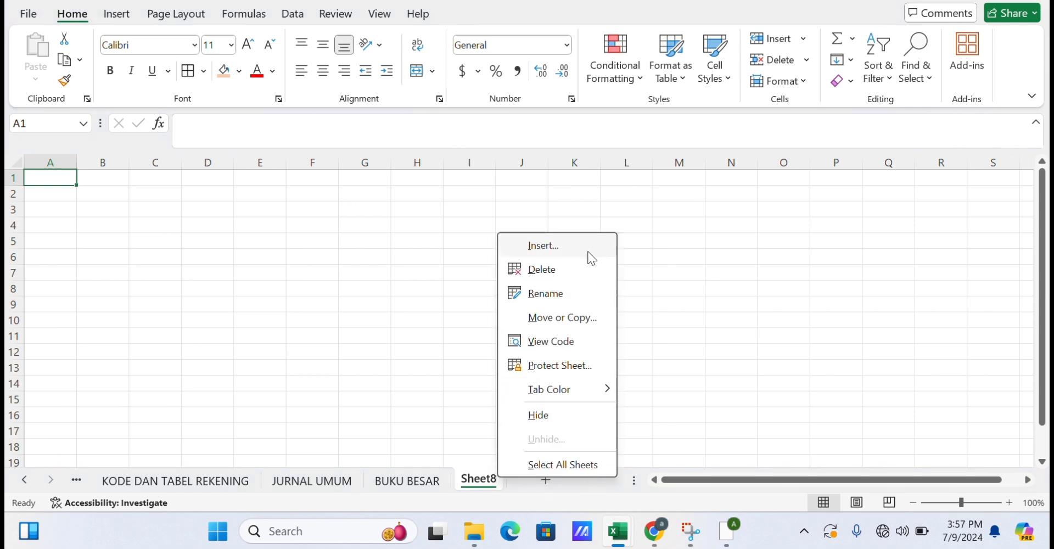
pyautogui.click(577, 299)
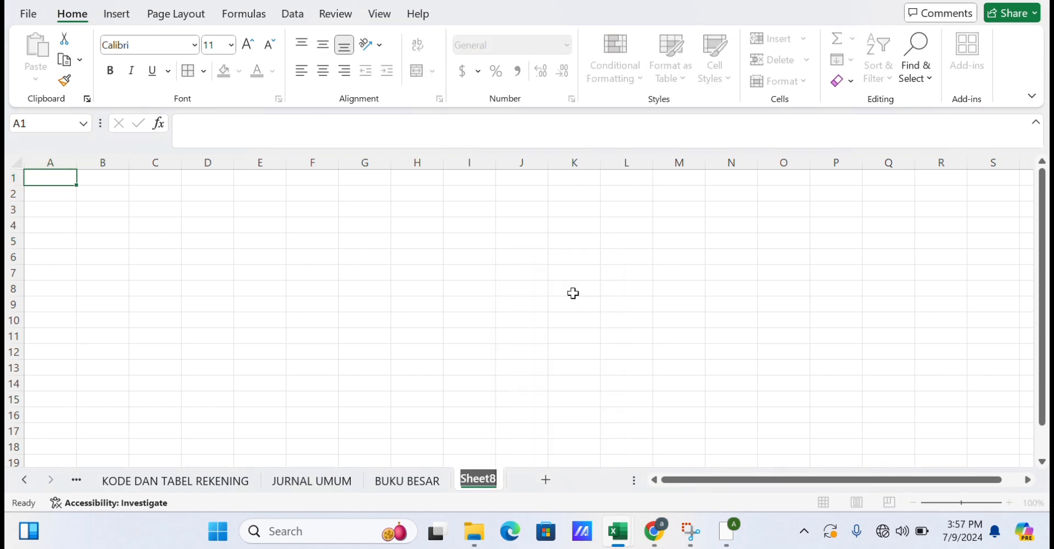
pyautogui.press('BackSpace')
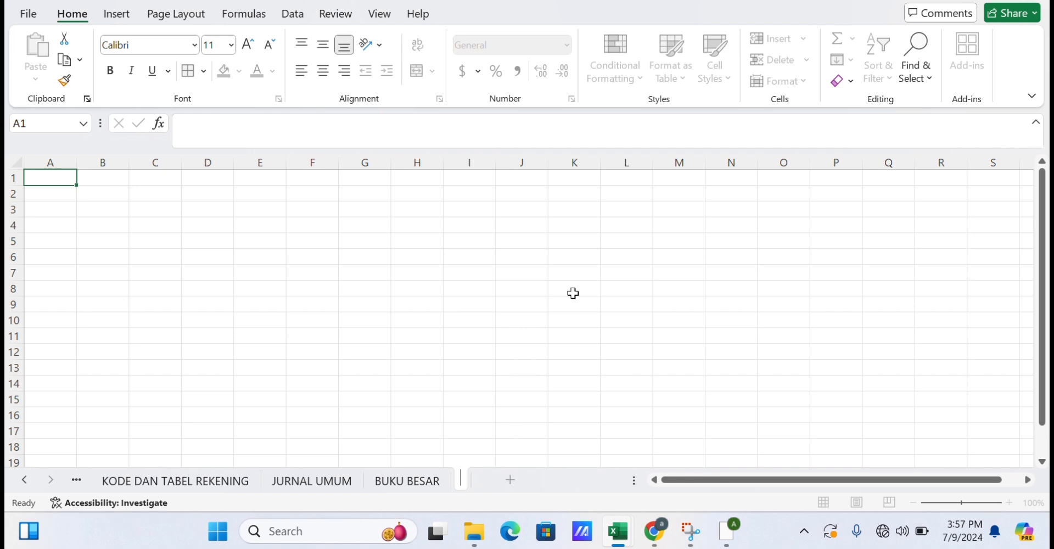
pyautogui.write('NERACA SA')
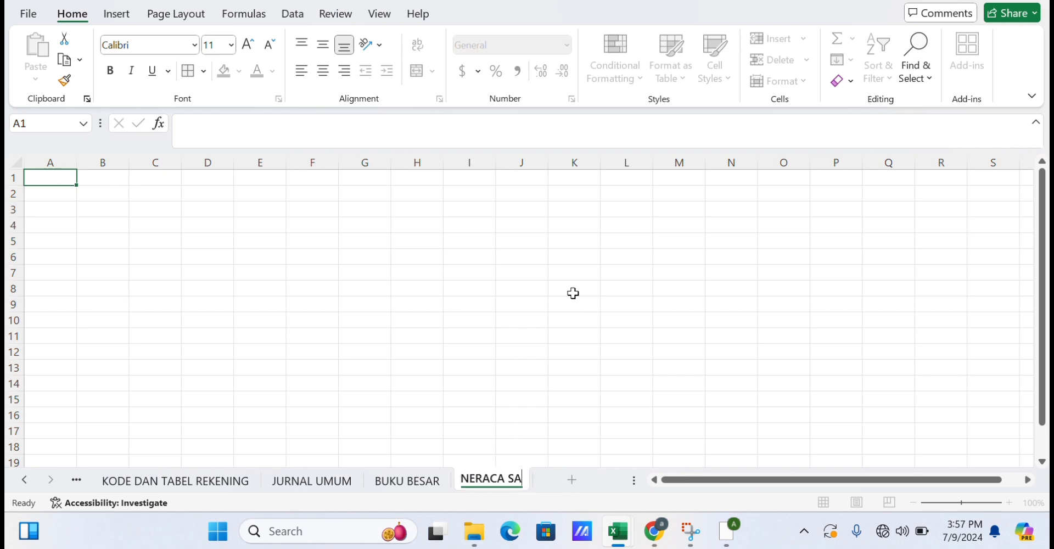
pyautogui.write('LDO')
pyautogui.press('Return')
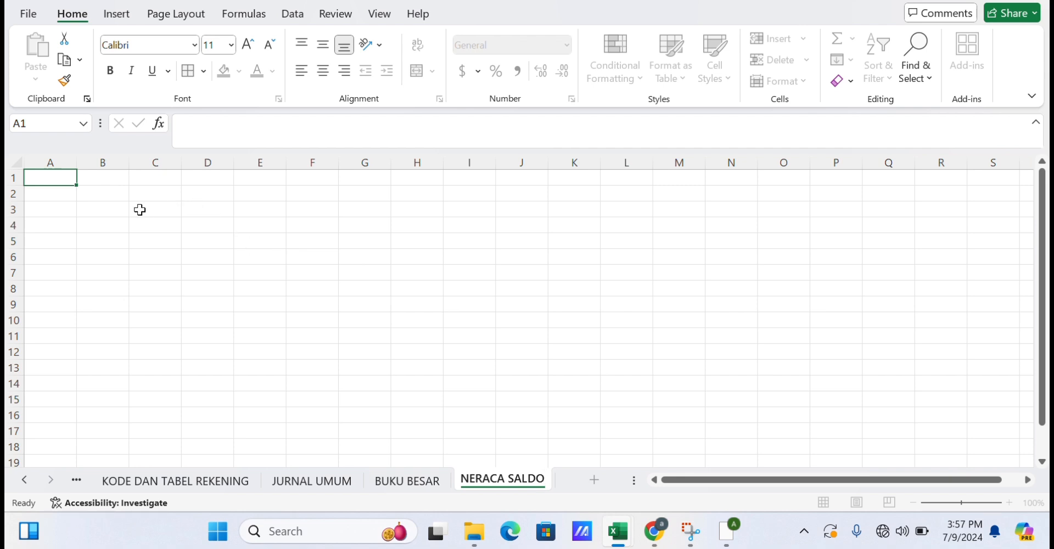
# Copy the NO.REK and NAMA REKENING account table from KODE DAN TABEL REKENING into B4 of NERACA SALDO and widen column C to fit.
pyautogui.click(112, 226)
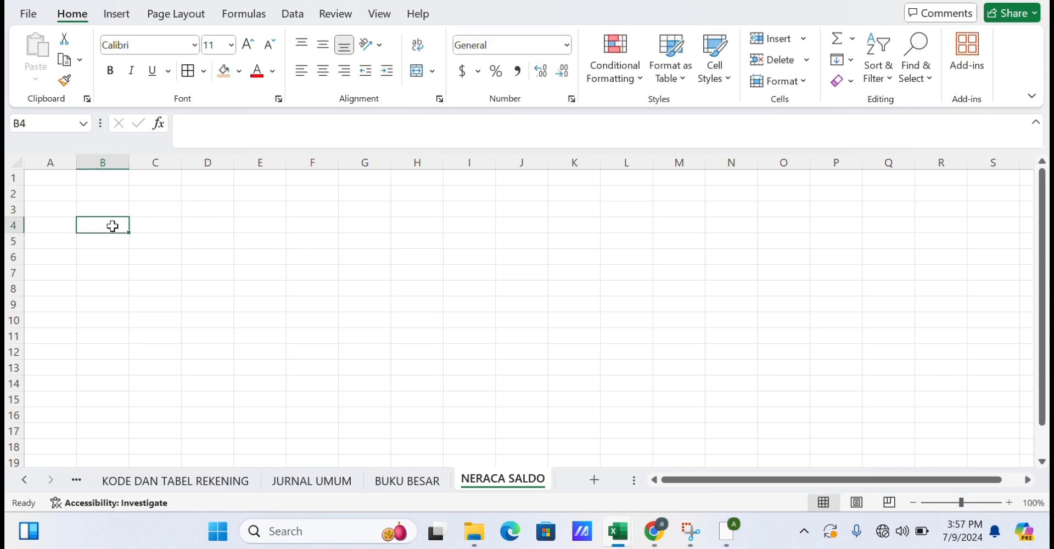
pyautogui.write('NO')
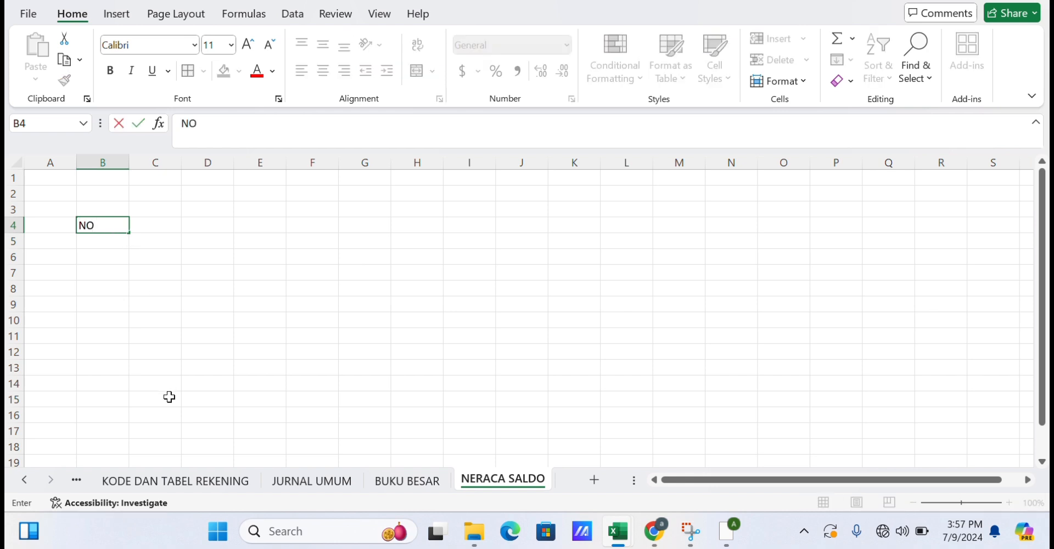
pyautogui.click(142, 481)
pyautogui.hotkey('ctrl', 'c')
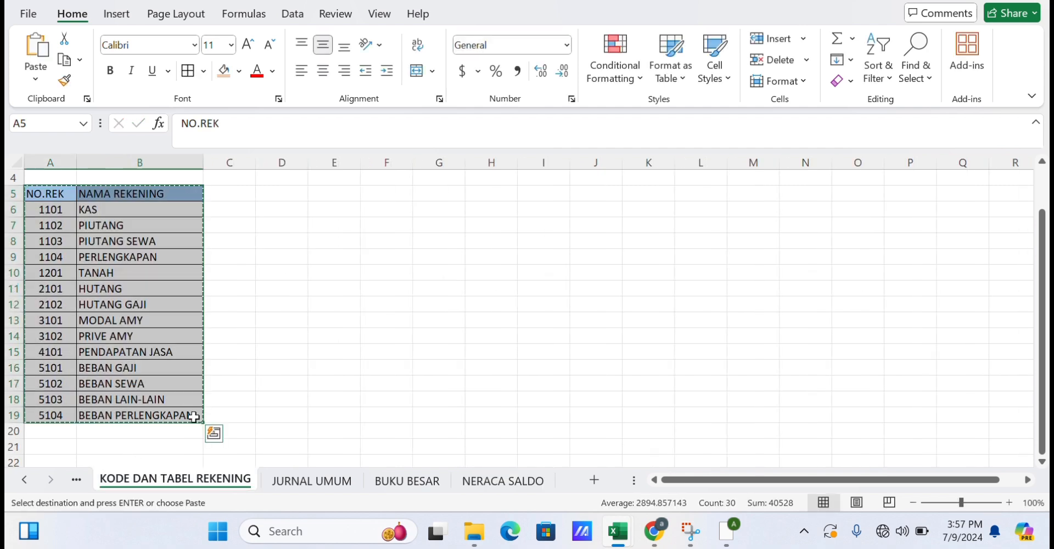
pyautogui.click(496, 486)
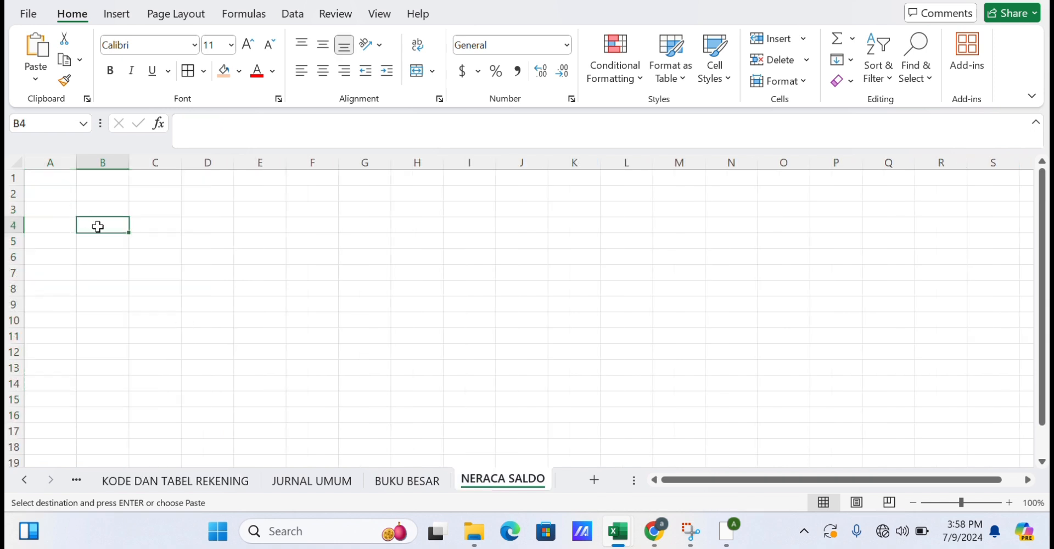
pyautogui.hotkey('ctrl', 'v')
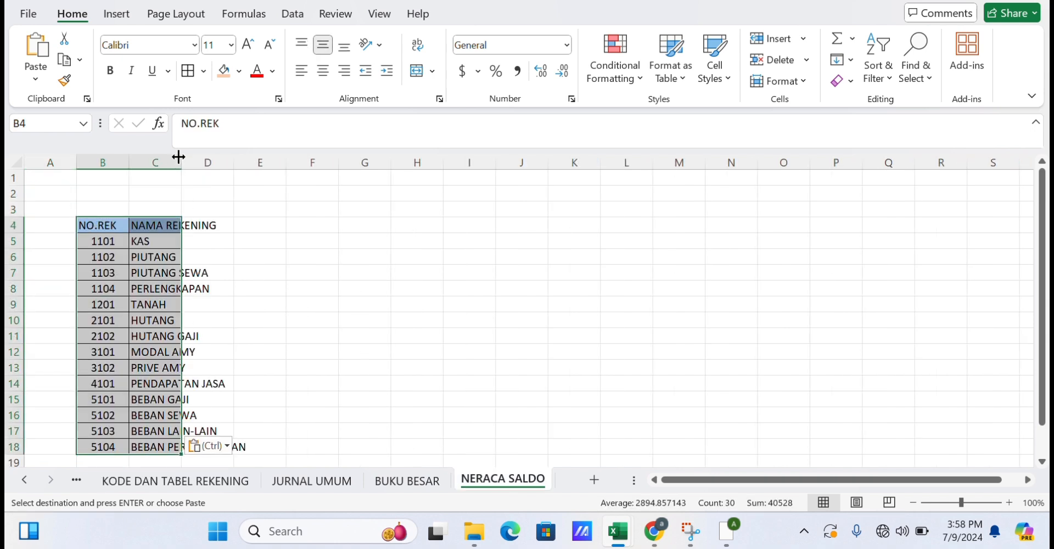
pyautogui.moveTo(182, 162); pyautogui.dragTo(251, 163)
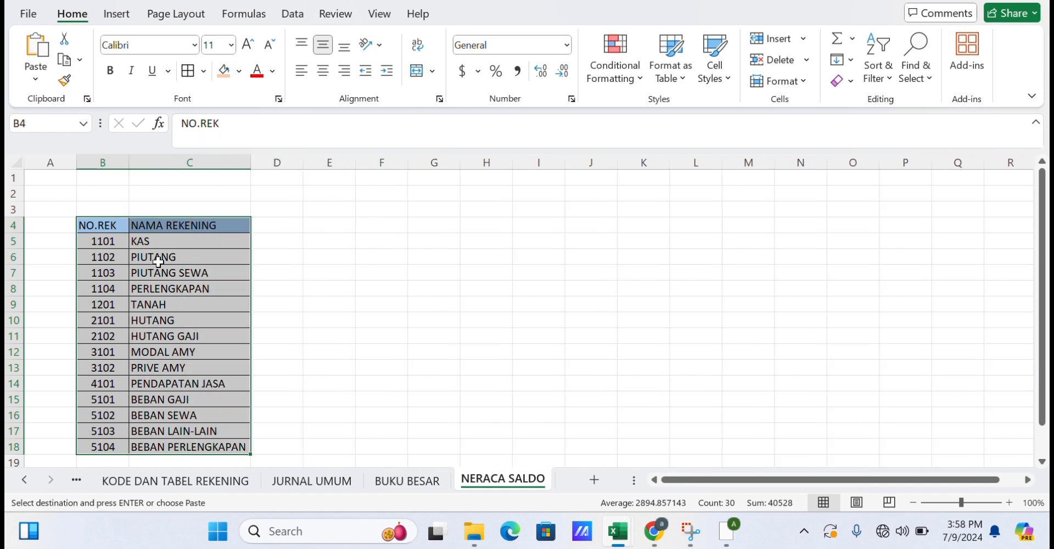
# Insert a blank row between the header and the first account, KAS.
pyautogui.click(8, 241)
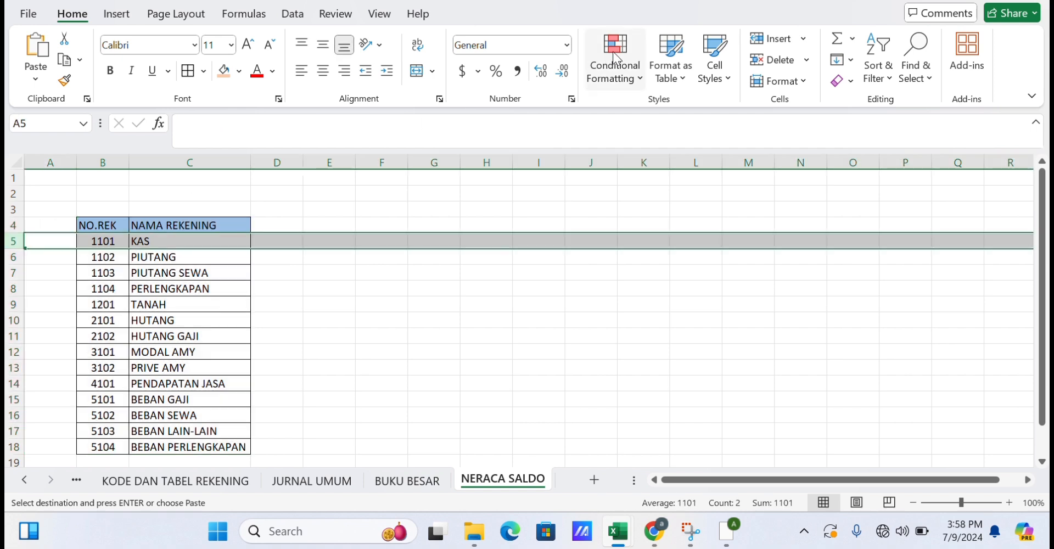
pyautogui.click(804, 39)
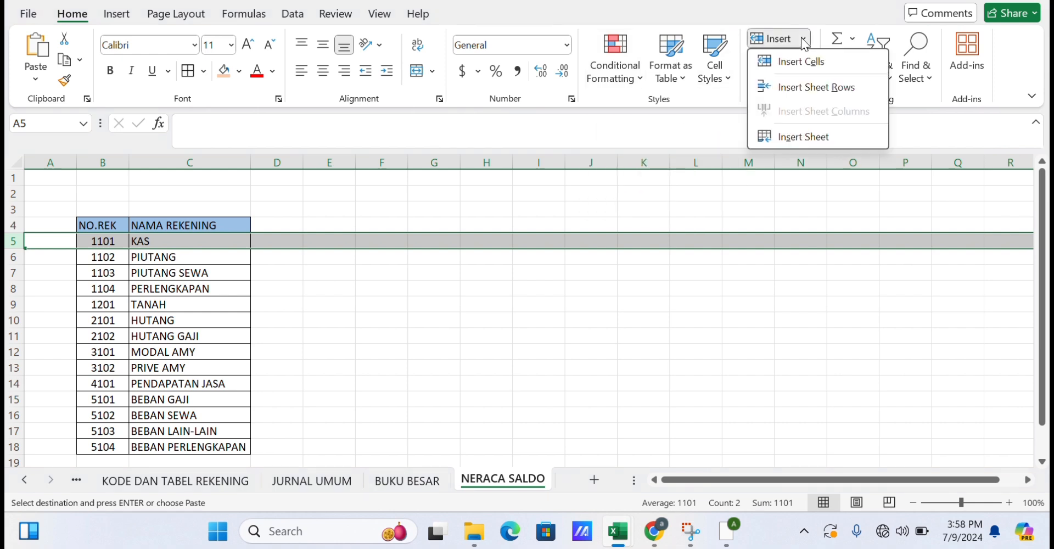
pyautogui.click(791, 64)
pyautogui.click(456, 316)
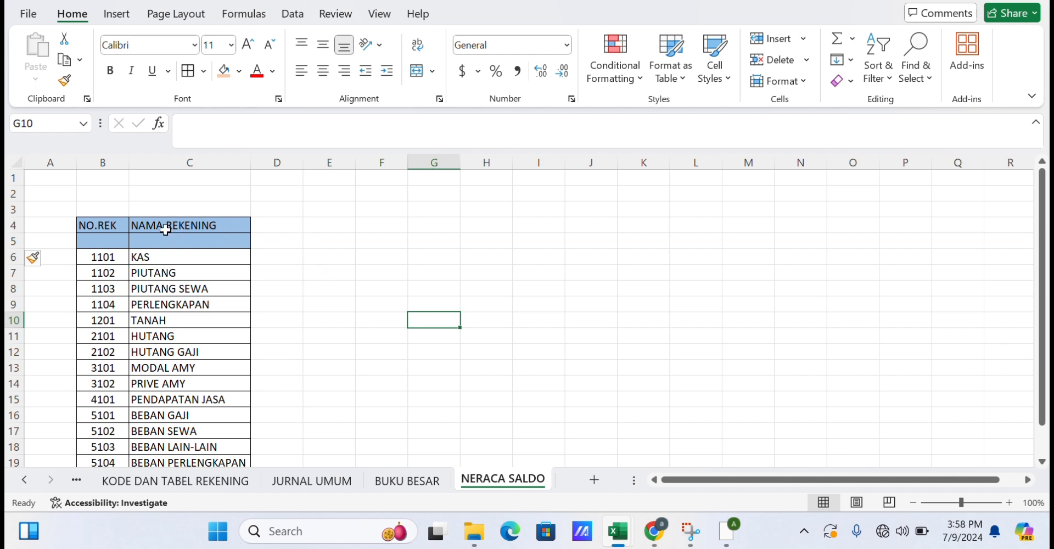
# Enter the heading TRANSAKSI SEMENTARA in D4 and merge and center it across D4:E4.
pyautogui.moveTo(114, 225); pyautogui.dragTo(110, 245)
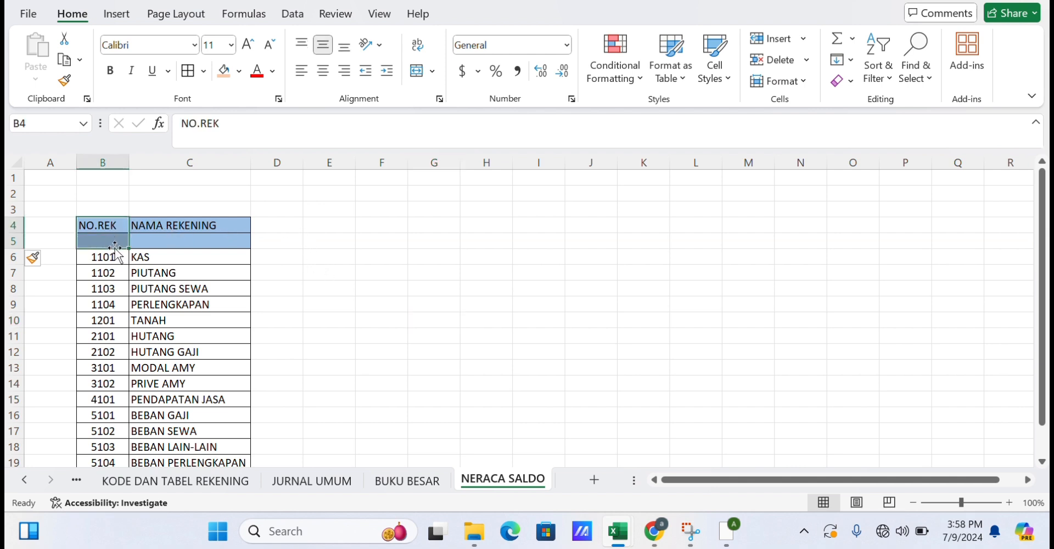
pyautogui.click(270, 224)
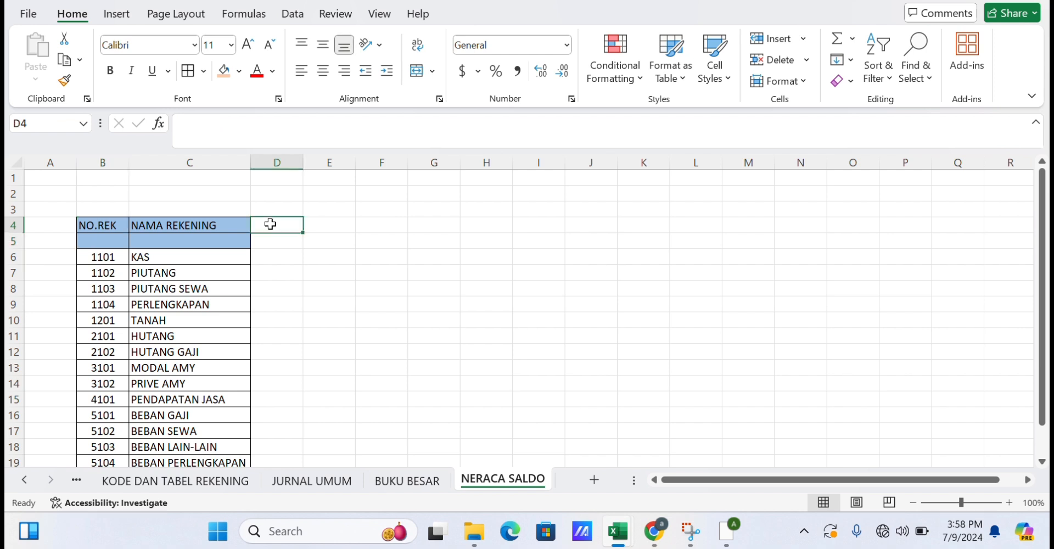
pyautogui.write('TRANS')
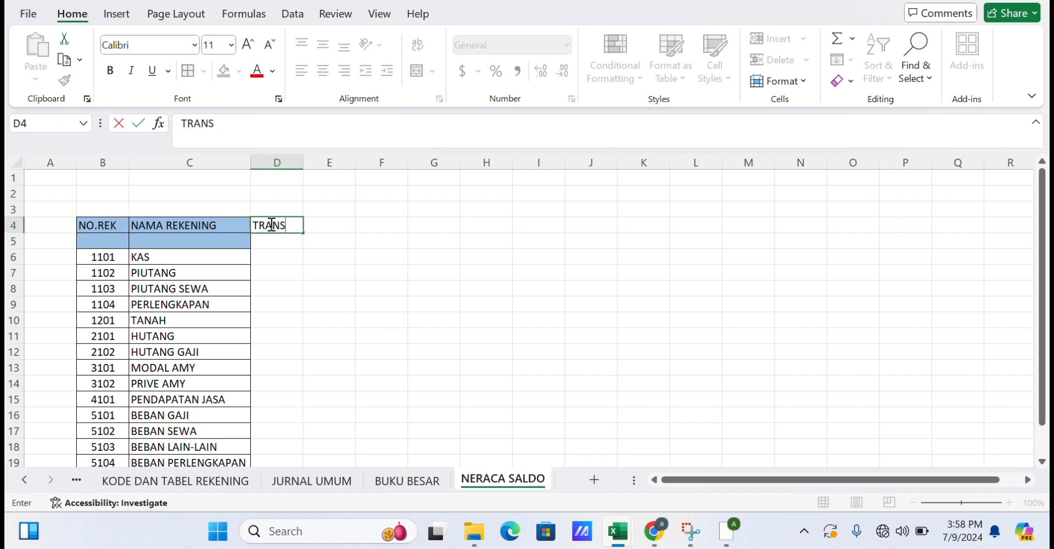
pyautogui.write('AKSI SE')
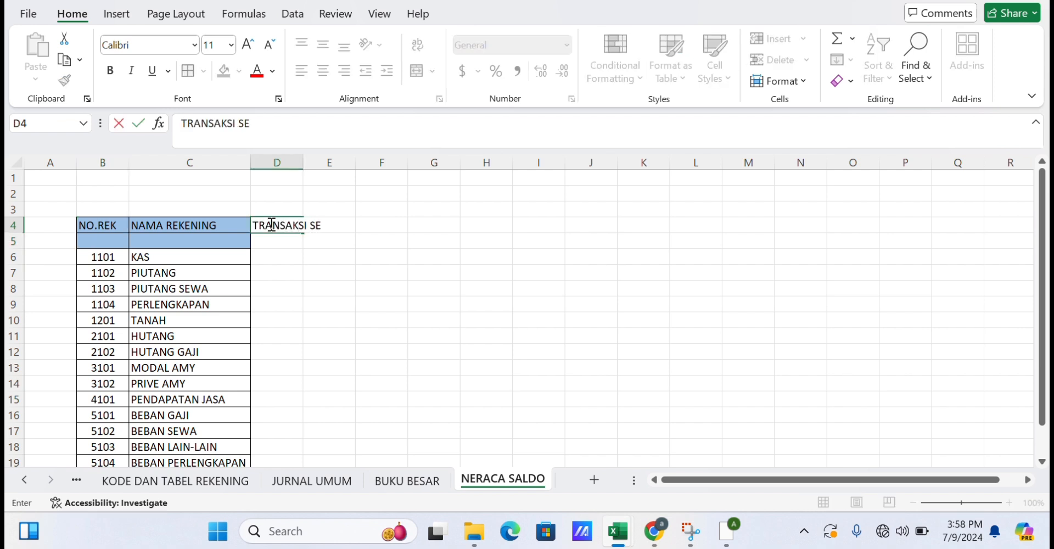
pyautogui.write('MENTARA')
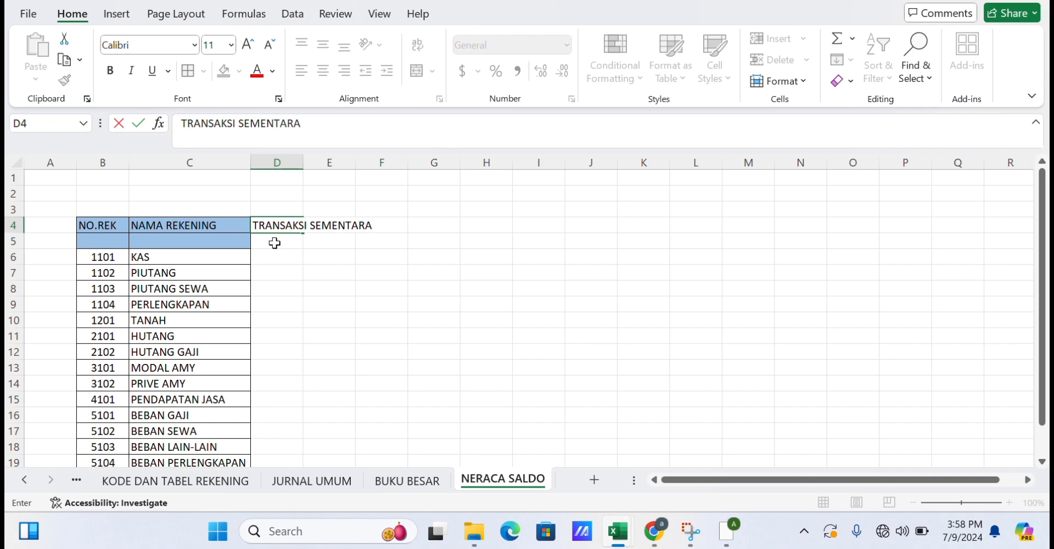
pyautogui.click(306, 270)
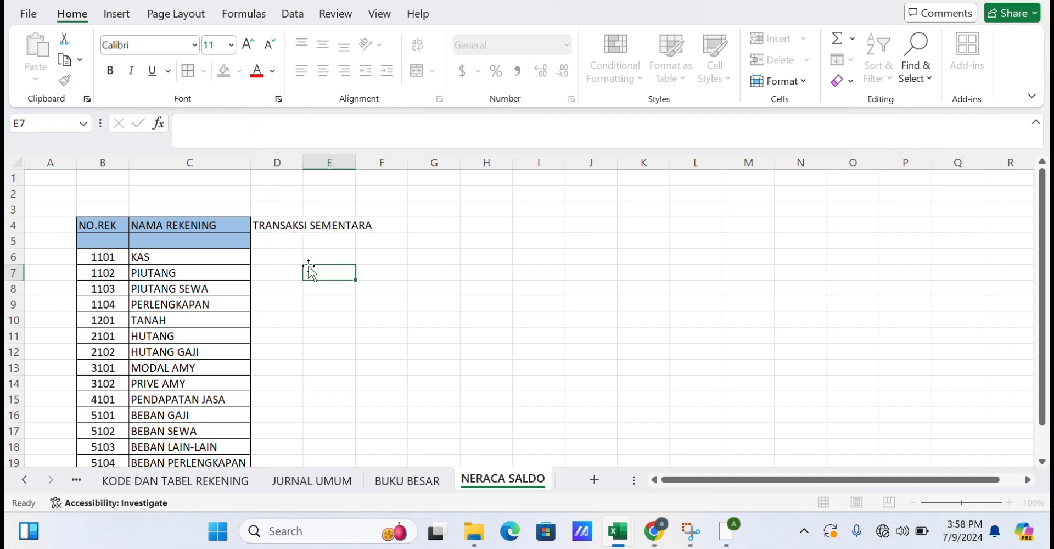
pyautogui.moveTo(275, 228); pyautogui.dragTo(353, 217)
pyautogui.click(416, 70)
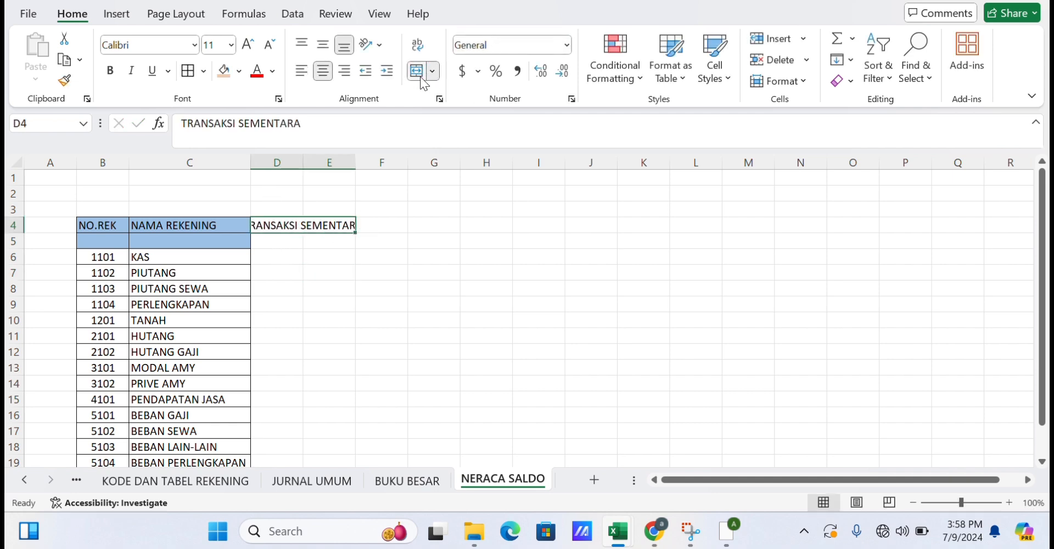
# Enter the column headers DEBIT in D5 and KREDIT in E5.
pyautogui.click(382, 241)
pyautogui.click(287, 244)
pyautogui.write('DEBIT')
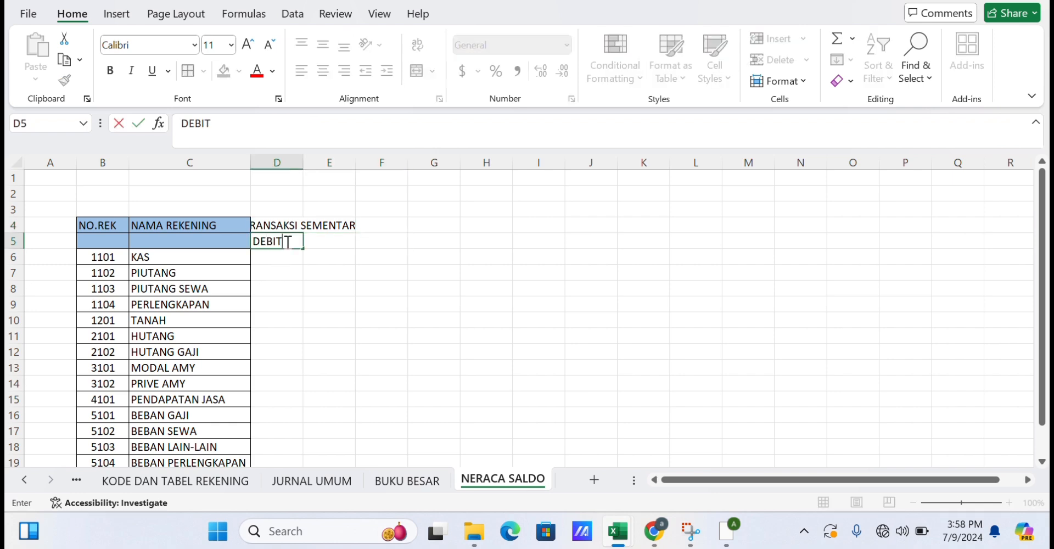
pyautogui.press('Tab')
pyautogui.write('KREDIT')
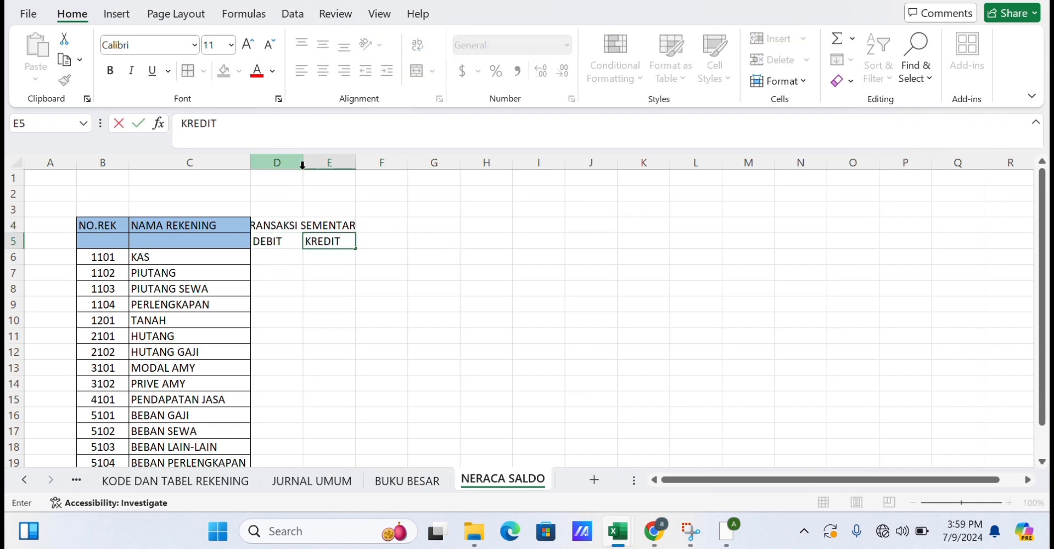
pyautogui.click(360, 303)
# Widen columns D and E so the headings fit.
pyautogui.click(271, 240)
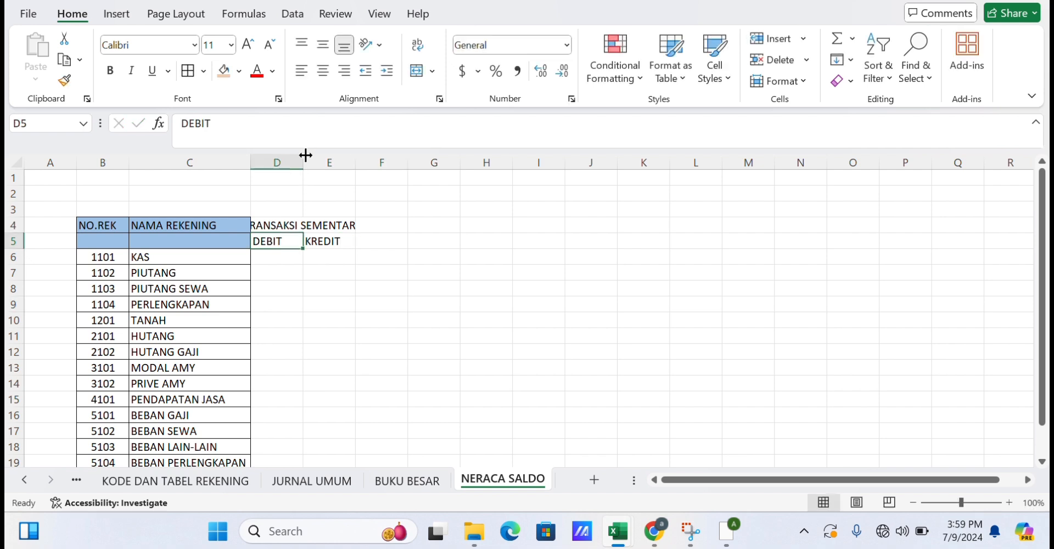
pyautogui.moveTo(306, 155); pyautogui.dragTo(454, 163)
pyautogui.click(396, 241)
pyautogui.click(463, 291)
# Merge the NAMA REKENING header over C4:C5 and the NO.REK header over B4:B5.
pyautogui.click(217, 231)
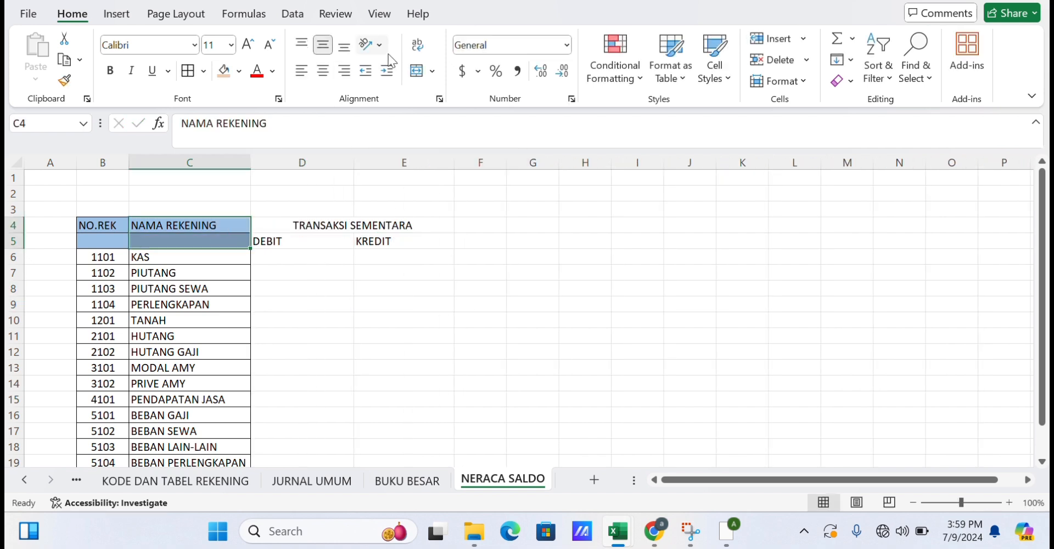
pyautogui.click(417, 70)
pyautogui.click(405, 285)
pyautogui.moveTo(102, 228); pyautogui.dragTo(102, 241)
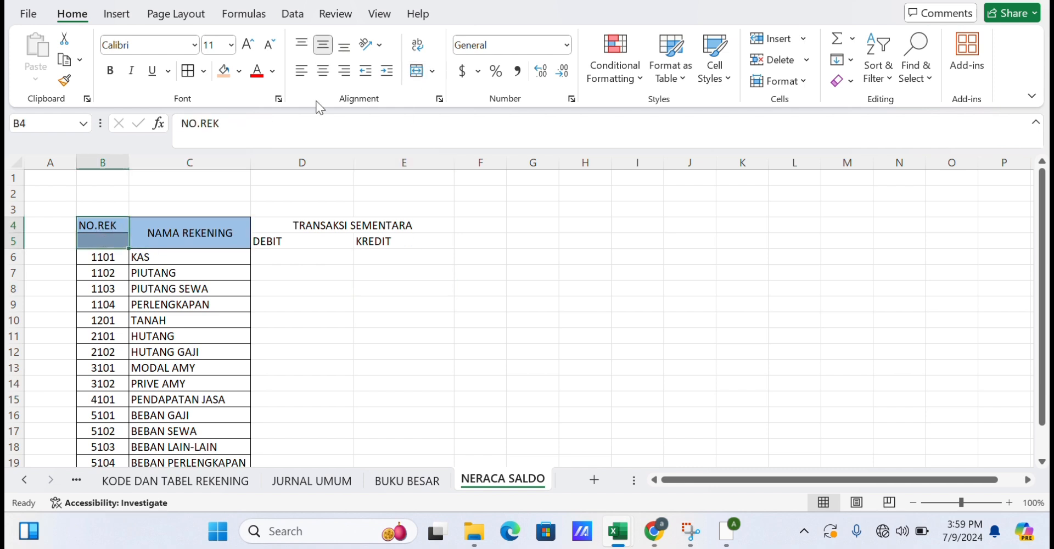
pyautogui.click(416, 71)
pyautogui.click(425, 281)
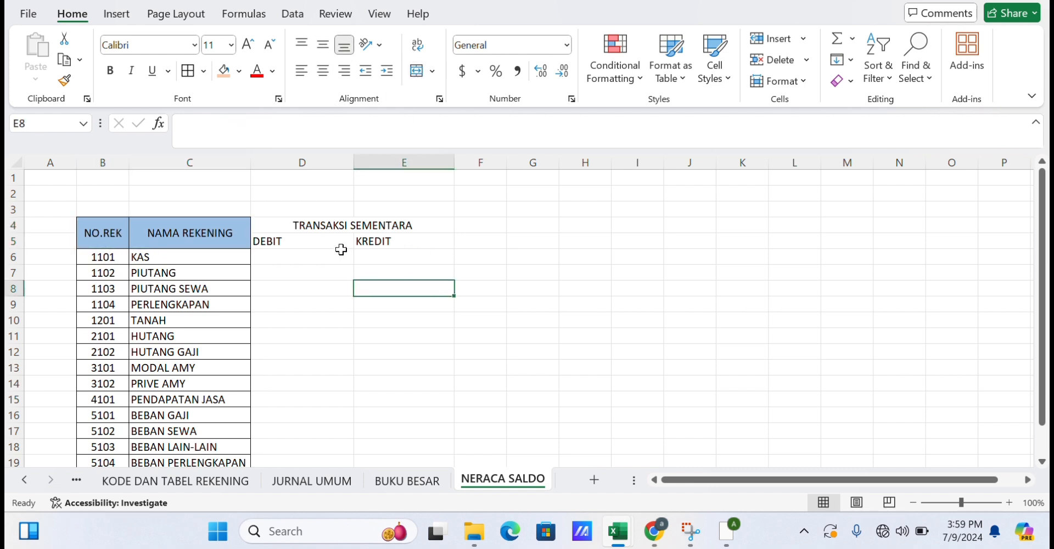
# Center the DEBIT and KREDIT headers in D5 and E5.
pyautogui.click(297, 242)
pyautogui.click(327, 72)
pyautogui.click(402, 265)
pyautogui.click(494, 332)
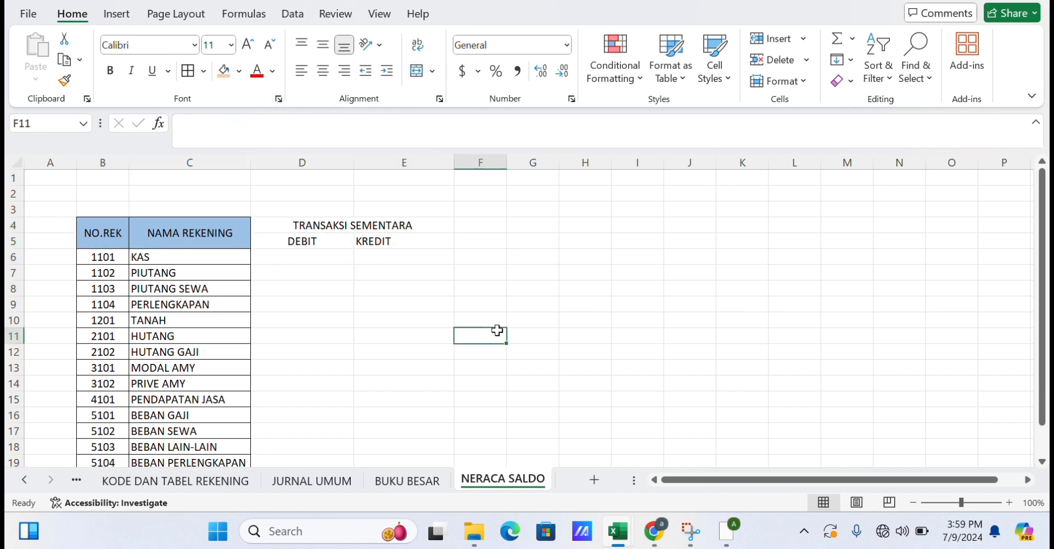
pyautogui.click(428, 244)
pyautogui.click(322, 70)
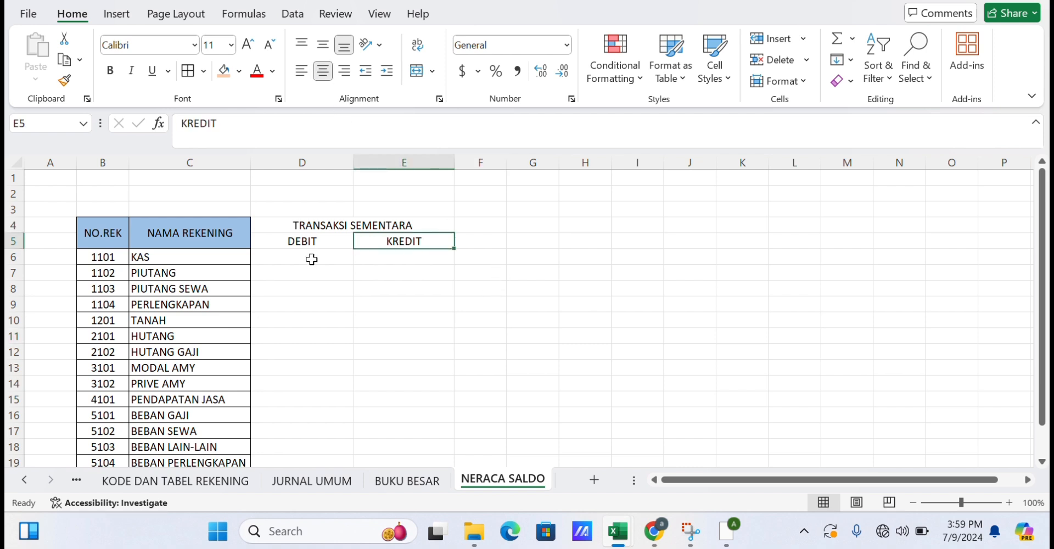
# Enter =SUMIF(AKUN.LEDGERRR,C6,DEBIT.LEDGERRR) in D6 for KAS and fill it down to D19.
pyautogui.click(310, 258)
pyautogui.write('=SUMIF(')
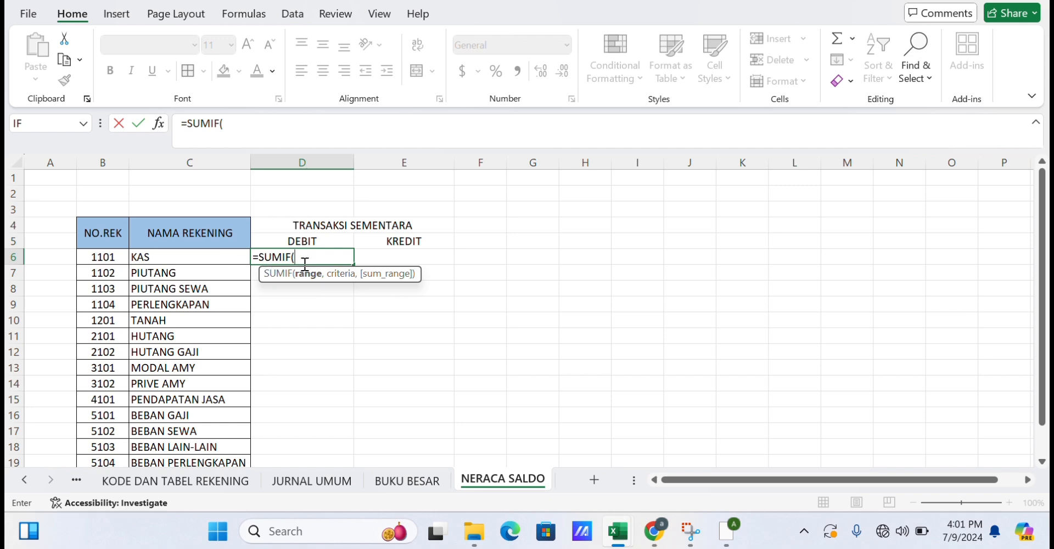
pyautogui.write('AKUN')
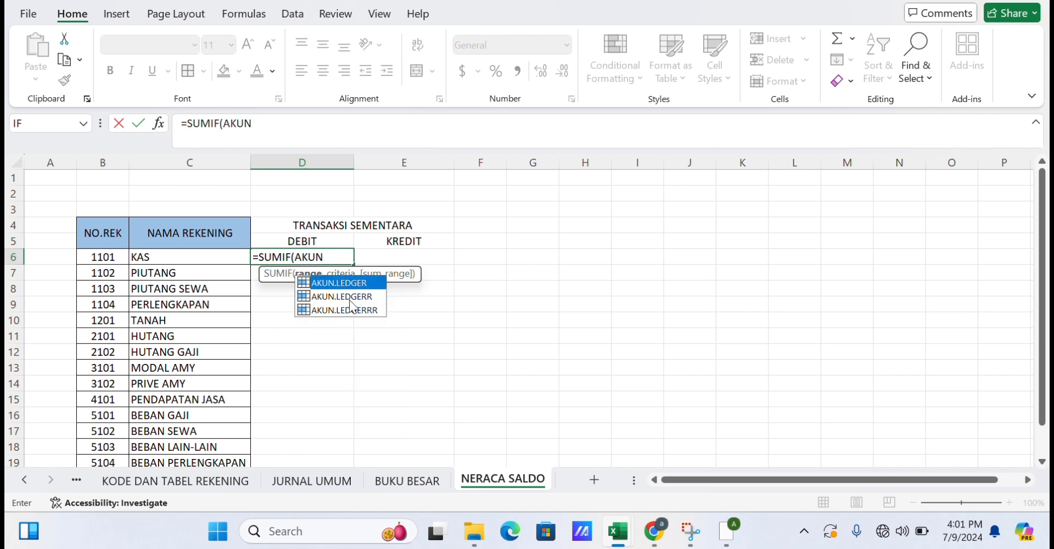
pyautogui.click(366, 311)
pyautogui.press('Tab')
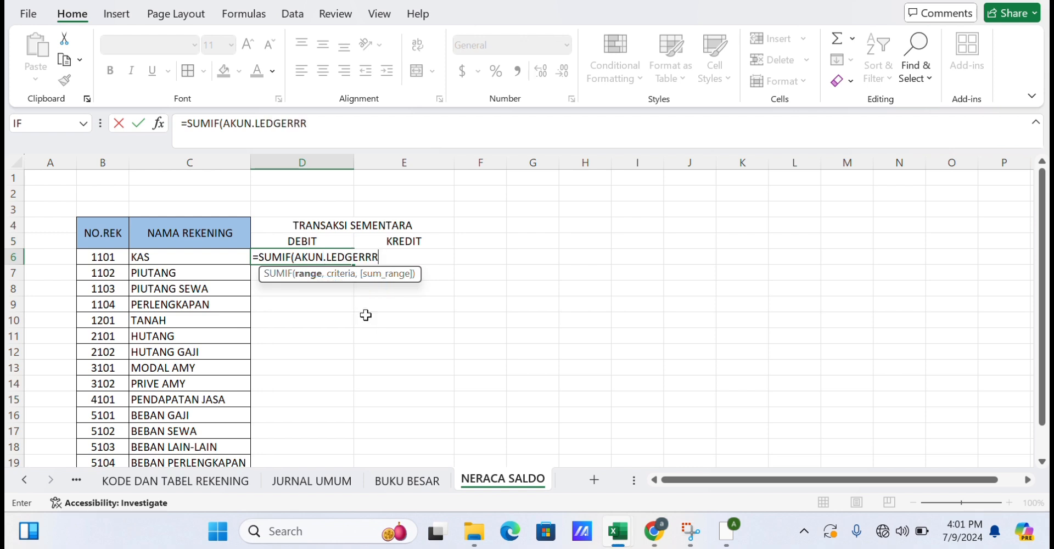
pyautogui.write(',')
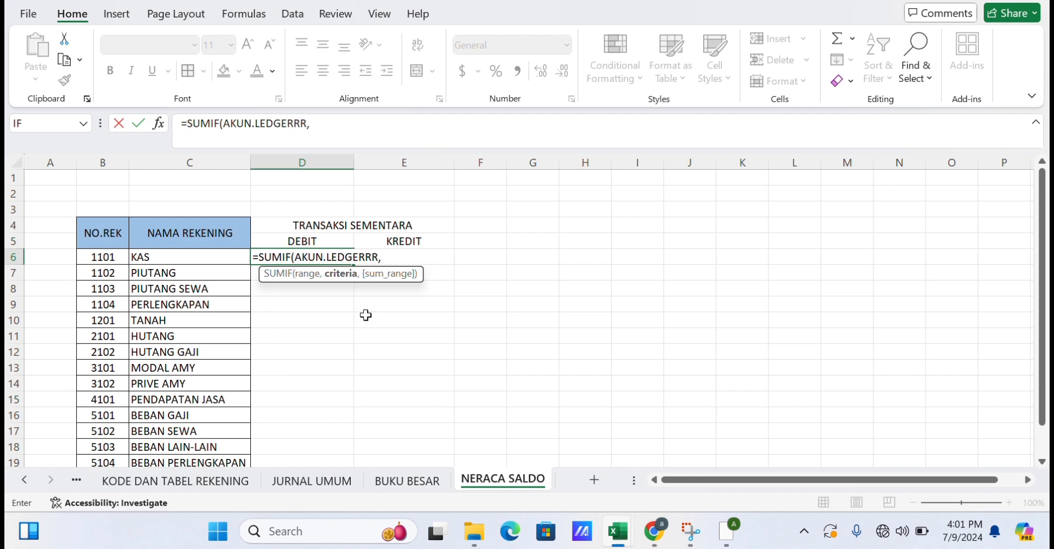
pyautogui.click(234, 259)
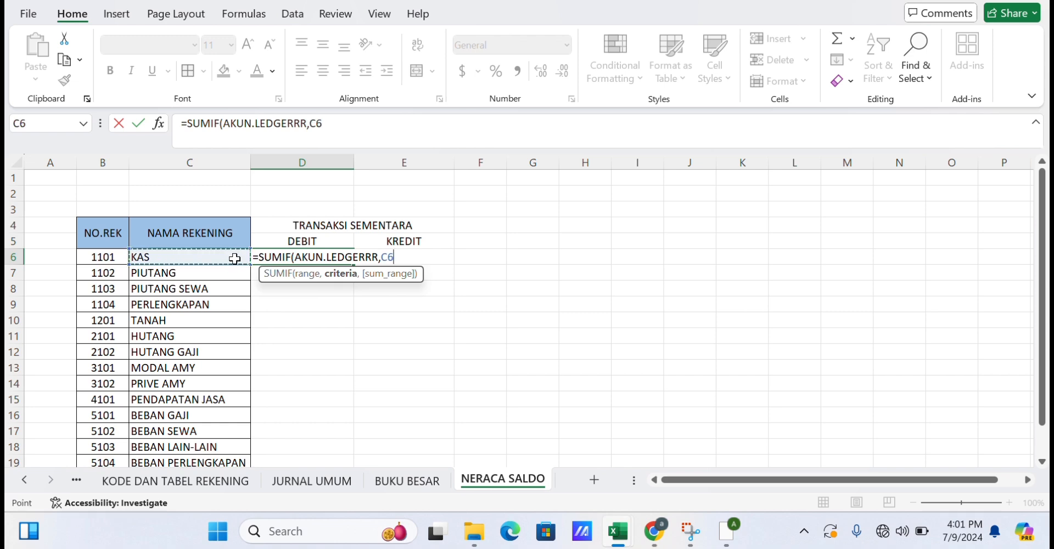
pyautogui.write(',DEB')
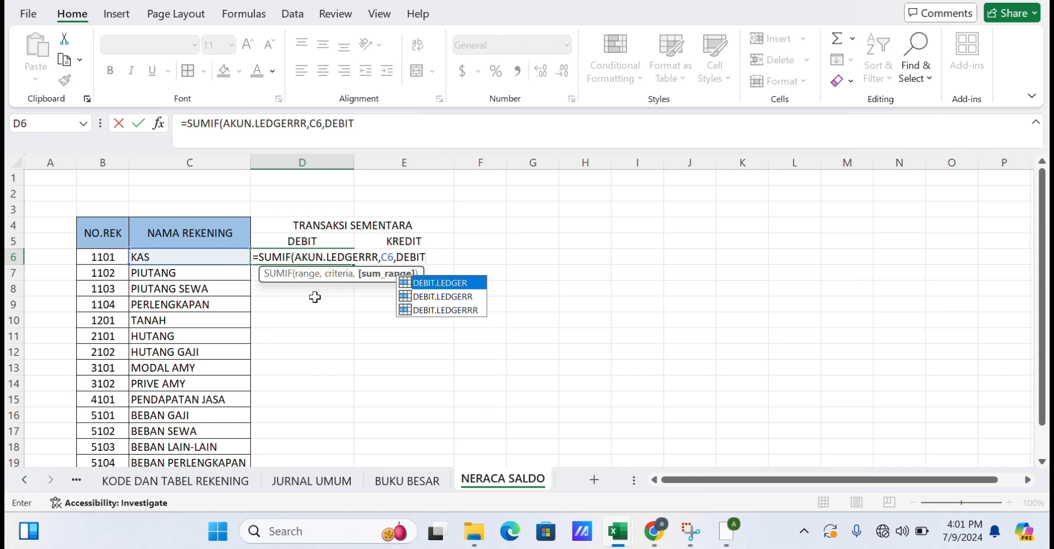
pyautogui.write('IT')
pyautogui.click(434, 310)
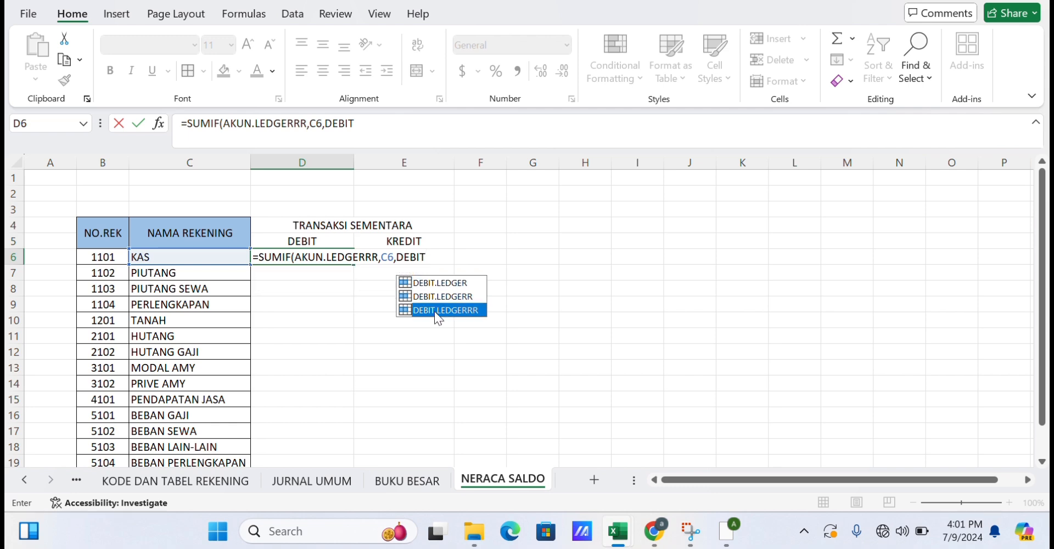
pyautogui.doubleClick(435, 311)
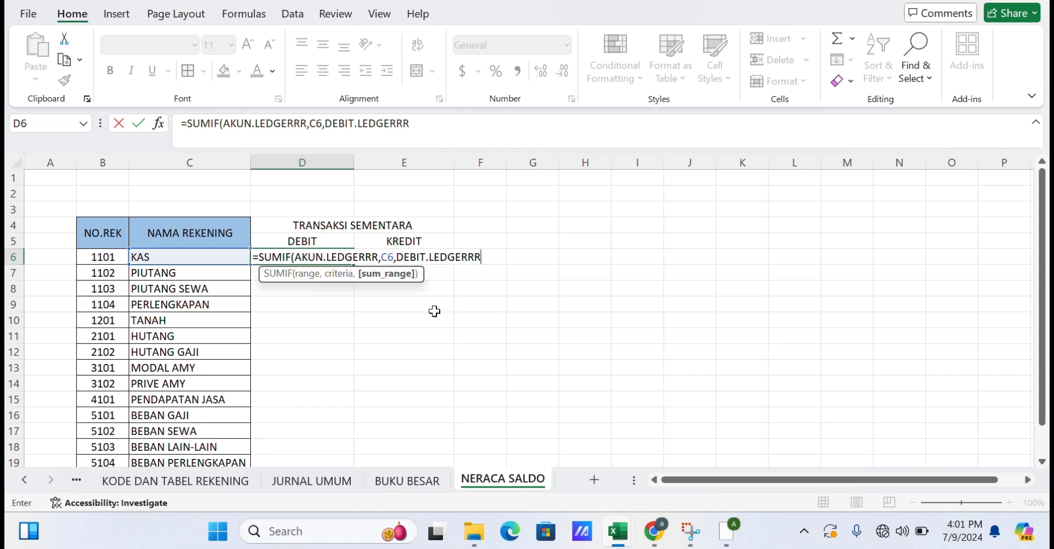
pyautogui.write(')')
pyautogui.press('Return')
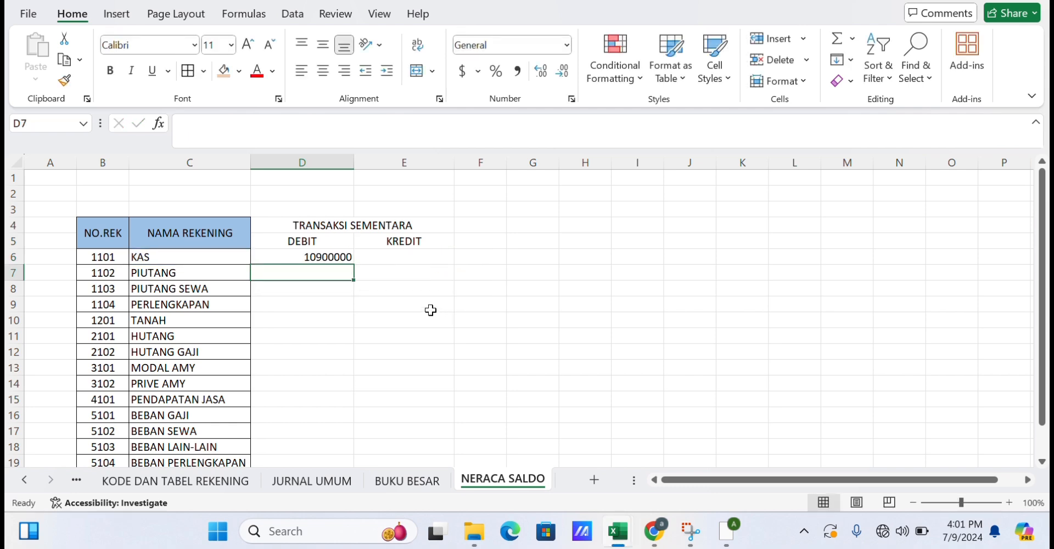
pyautogui.click(305, 257)
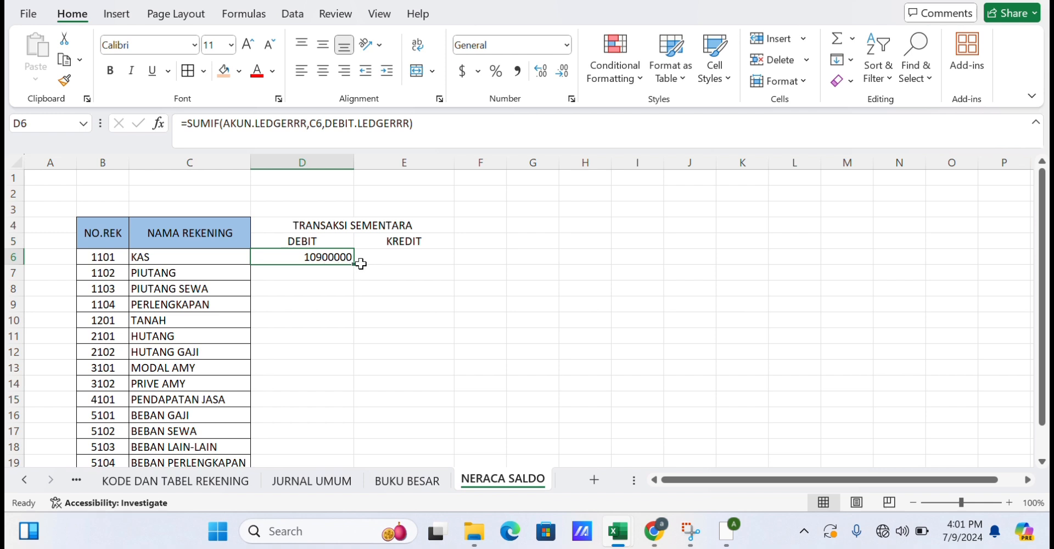
pyautogui.moveTo(357, 265)
pyautogui.mouseDown()
pyautogui.moveTo(348, 476)
pyautogui.moveTo(343, 439)
pyautogui.mouseUp()
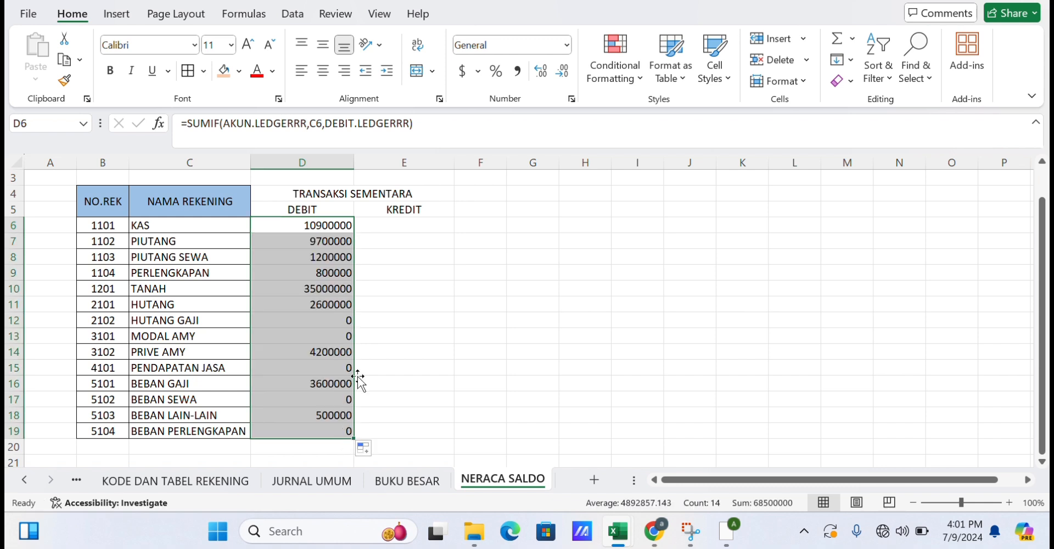
# Enter =SUMIF(AKUN.LEDGERRR,C6,KREDIT.LEDGERRR) in E6 for KAS and fill it down to E19.
pyautogui.click(381, 231)
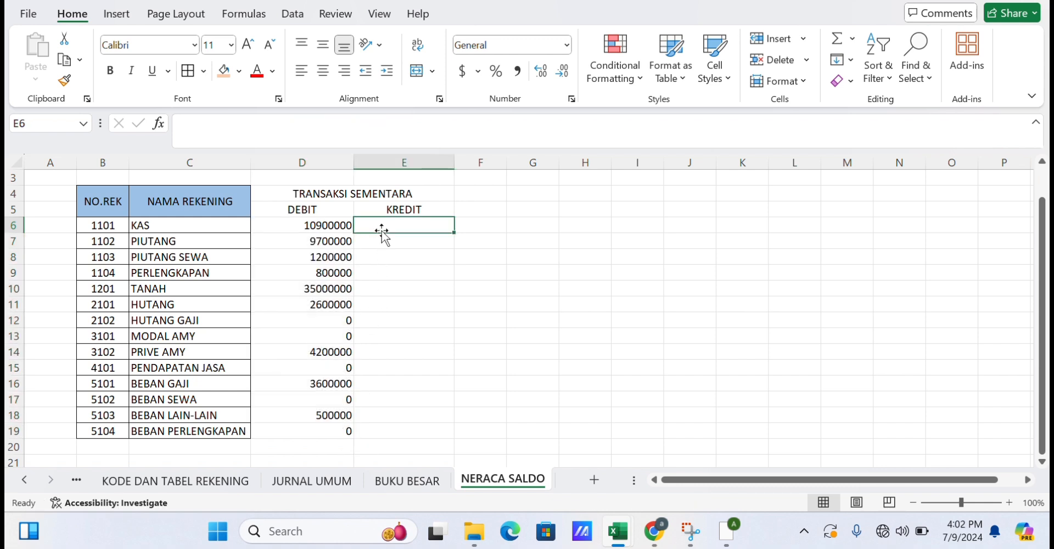
pyautogui.write('=')
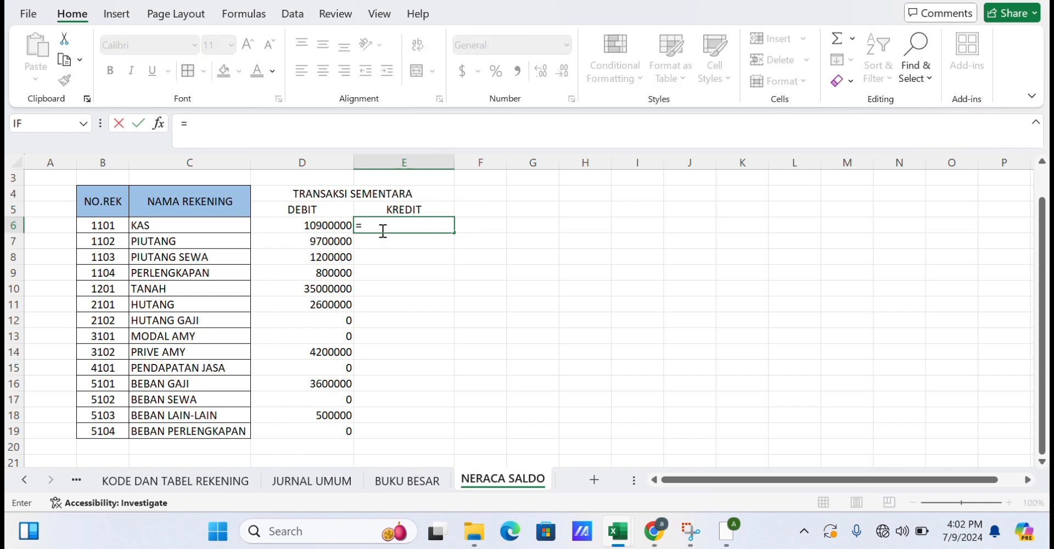
pyautogui.write('S')
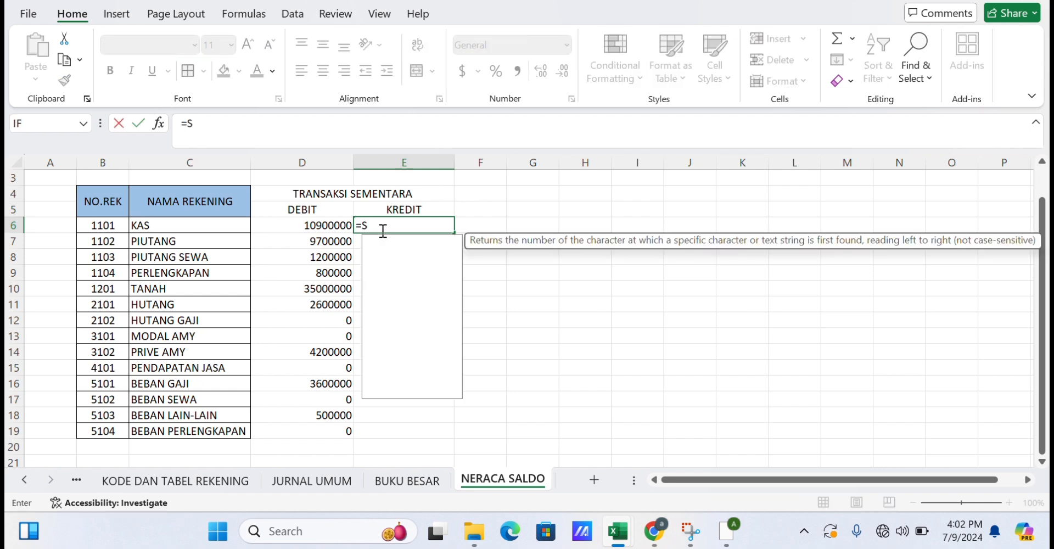
pyautogui.write('UMI')
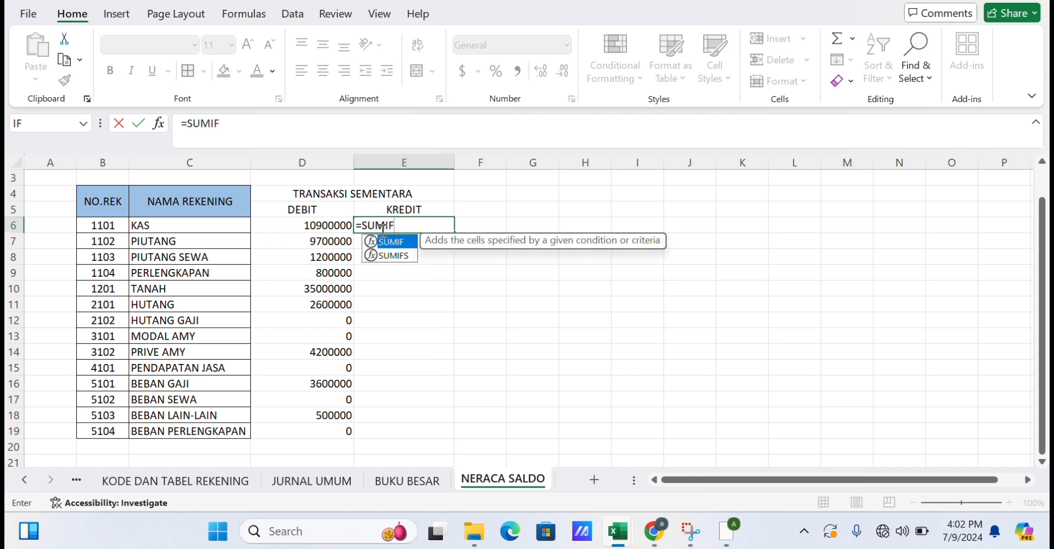
pyautogui.write('F')
pyautogui.doubleClick(391, 242)
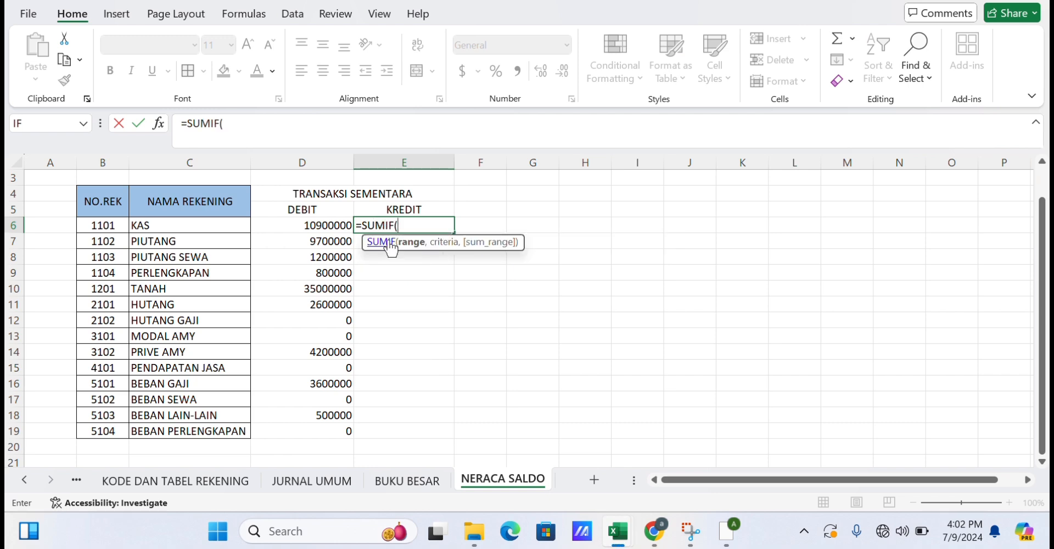
pyautogui.write('AKUN')
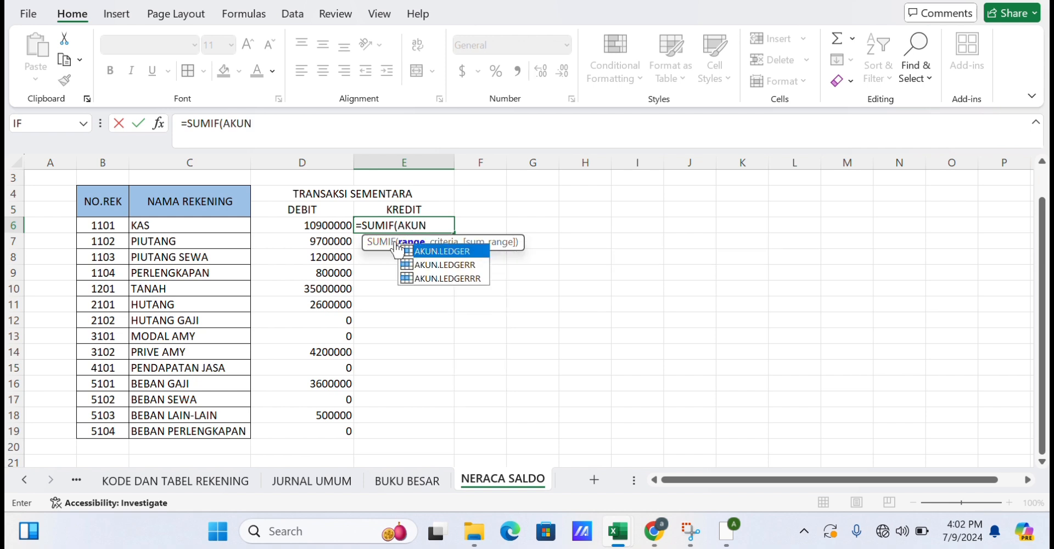
pyautogui.doubleClick(457, 276)
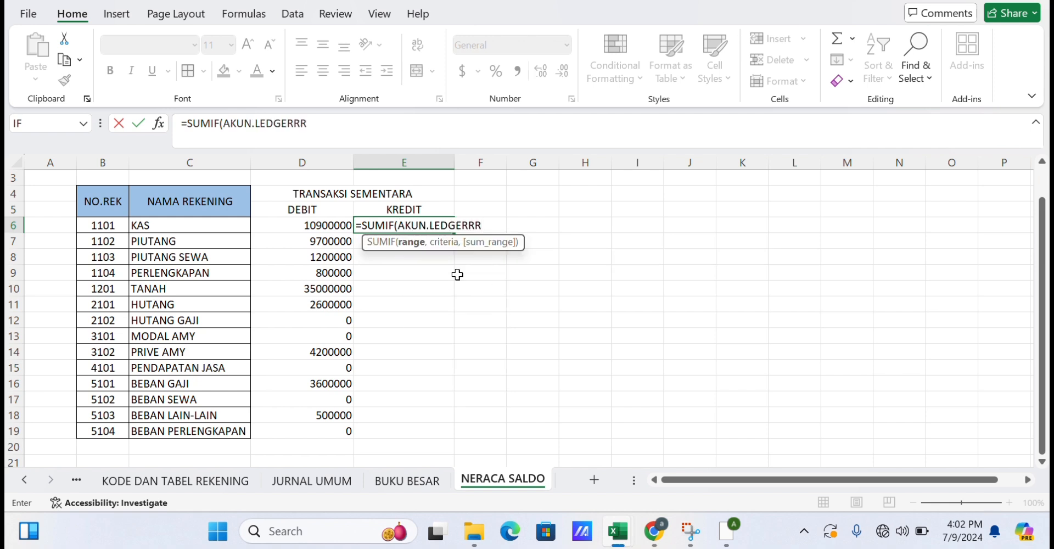
pyautogui.write(',')
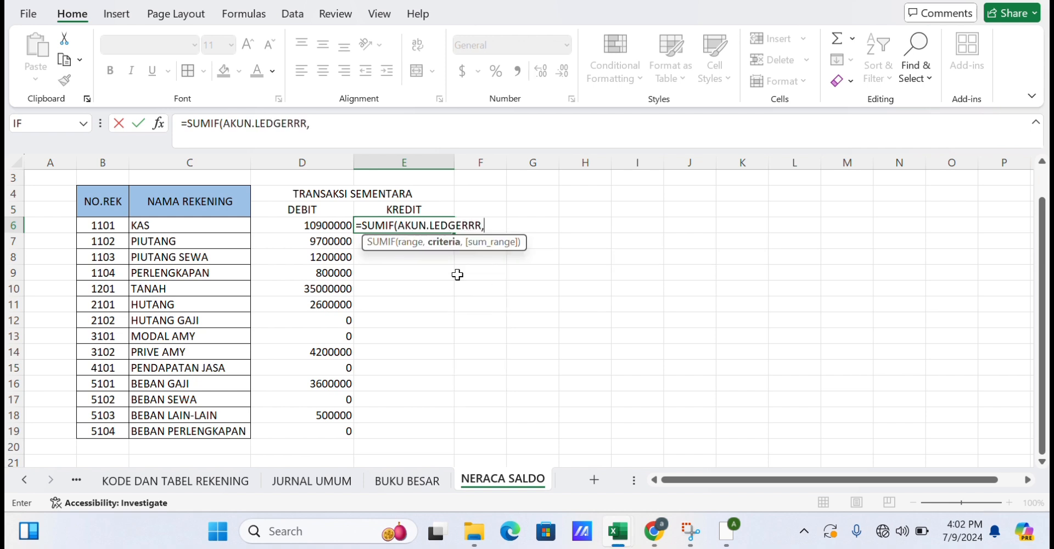
pyautogui.click(234, 228)
pyautogui.write(',K')
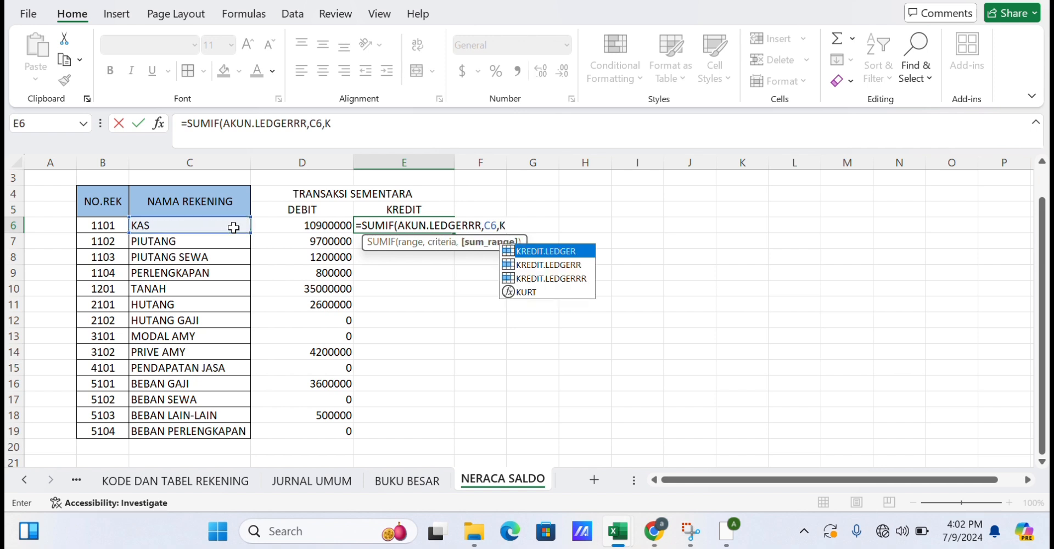
pyautogui.write('RED')
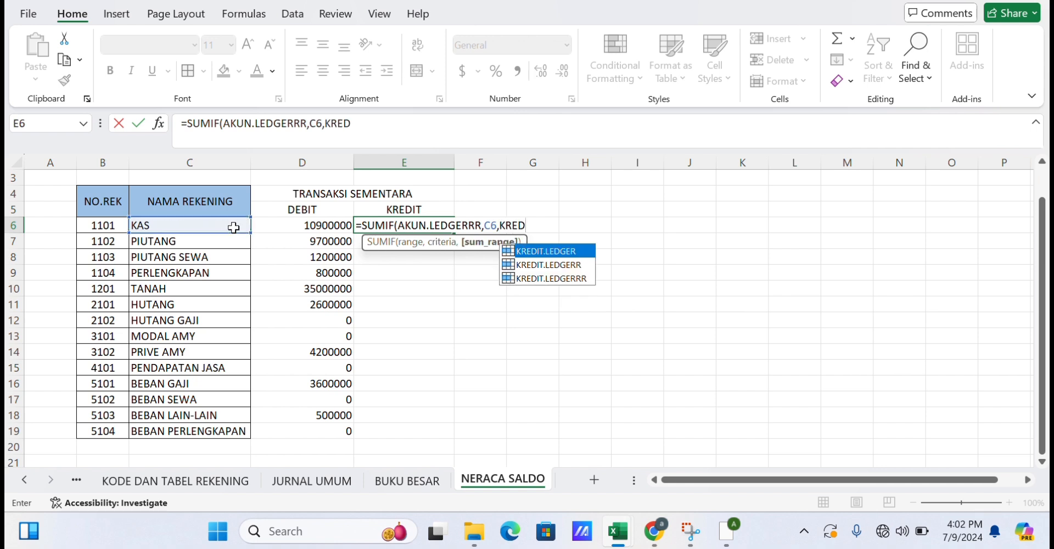
pyautogui.doubleClick(512, 279)
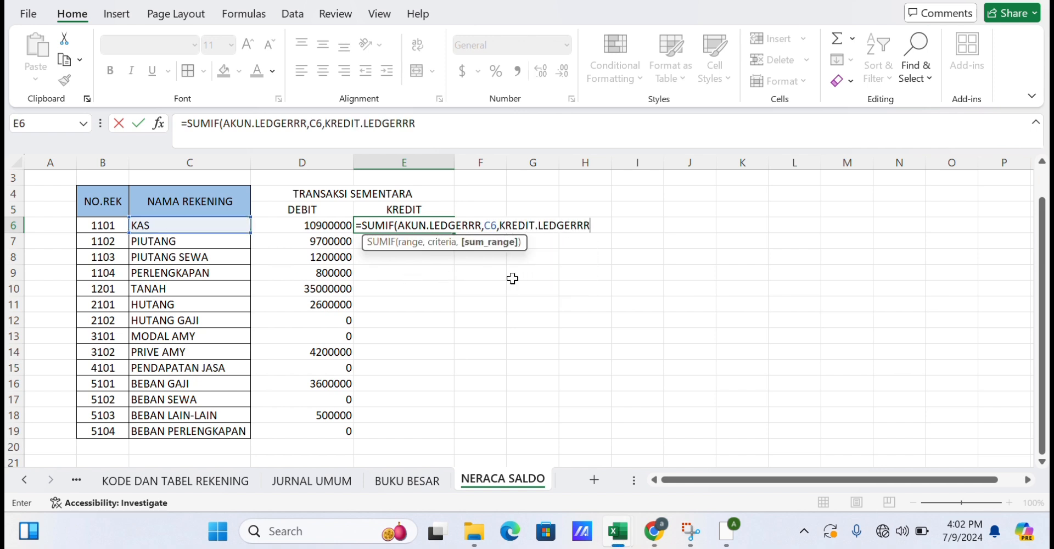
pyautogui.write(')')
pyautogui.press('Return')
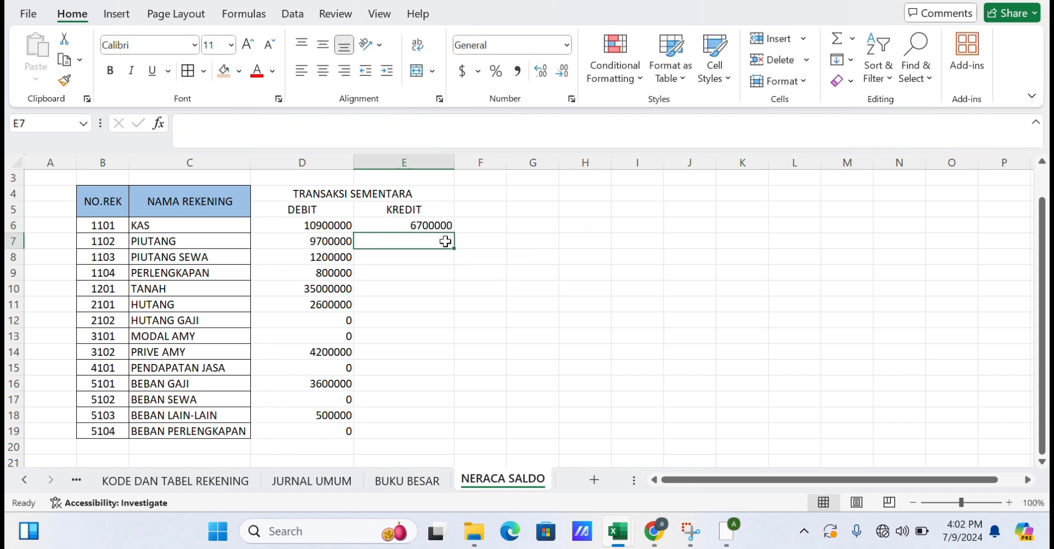
pyautogui.click(419, 225)
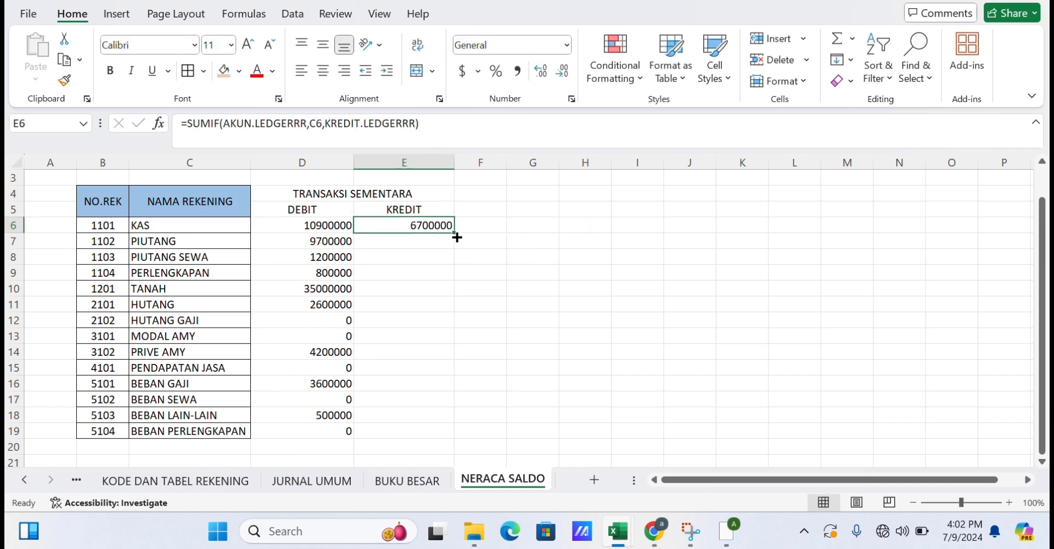
pyautogui.moveTo(454, 235); pyautogui.dragTo(435, 438)
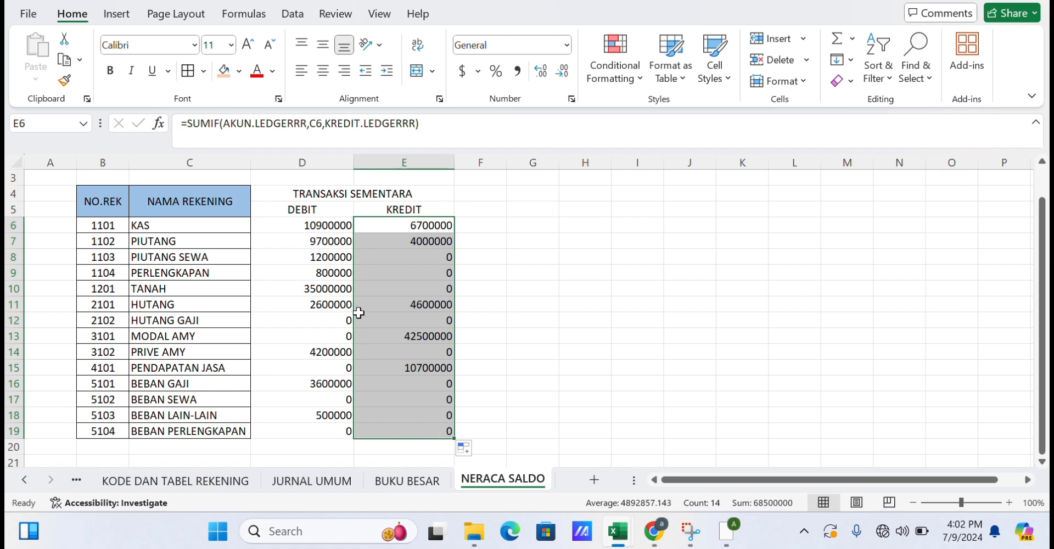
pyautogui.click(528, 236)
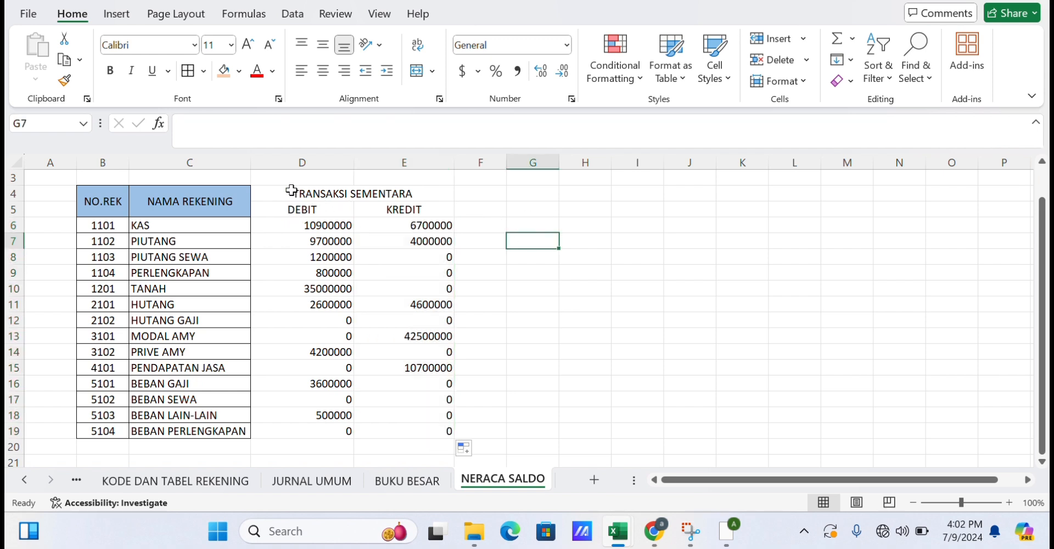
# Add all borders to D4:E19 and give it Accounting number format with the Rp Indonesian symbol.
pyautogui.moveTo(292, 191); pyautogui.dragTo(425, 424)
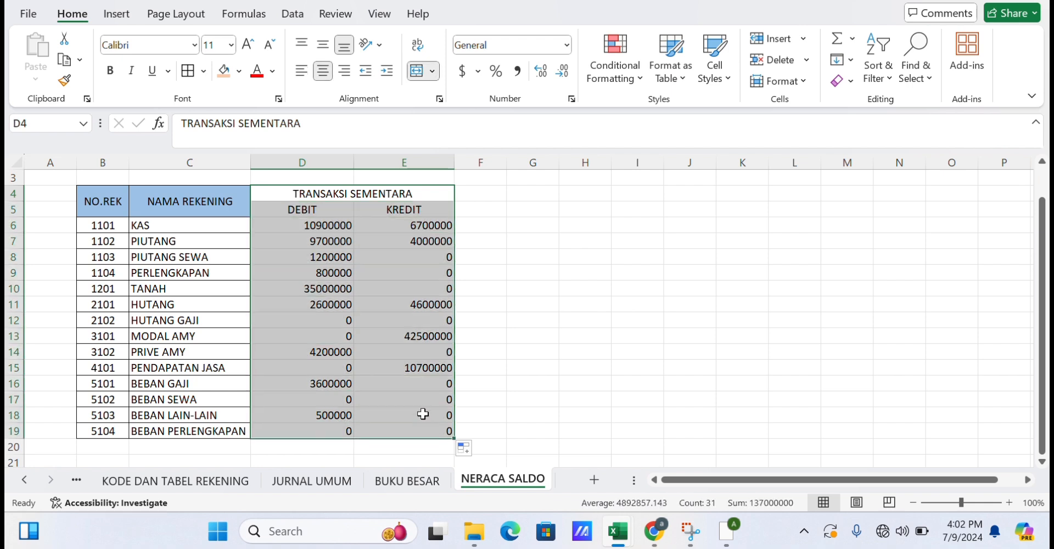
pyautogui.click(190, 70)
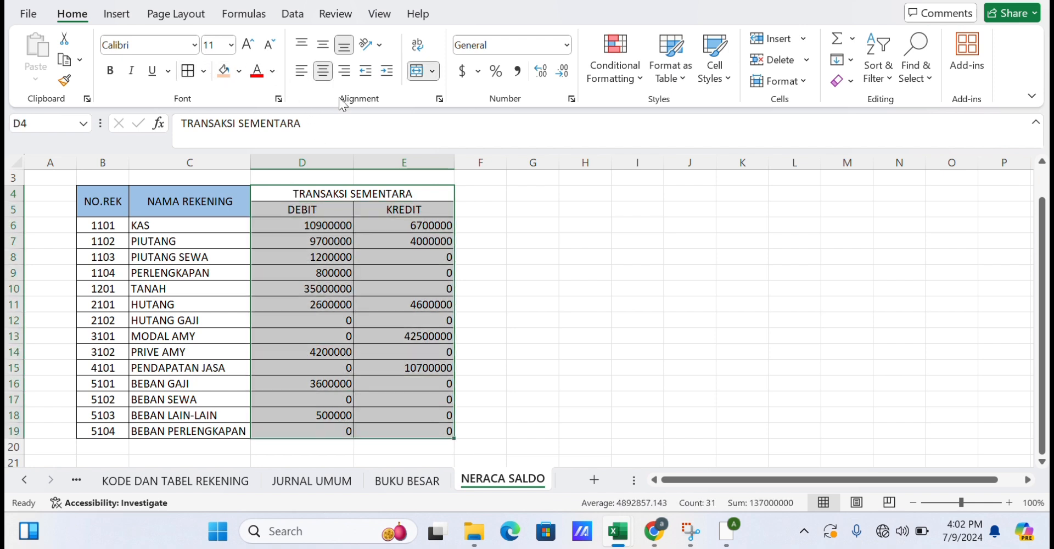
pyautogui.click(477, 72)
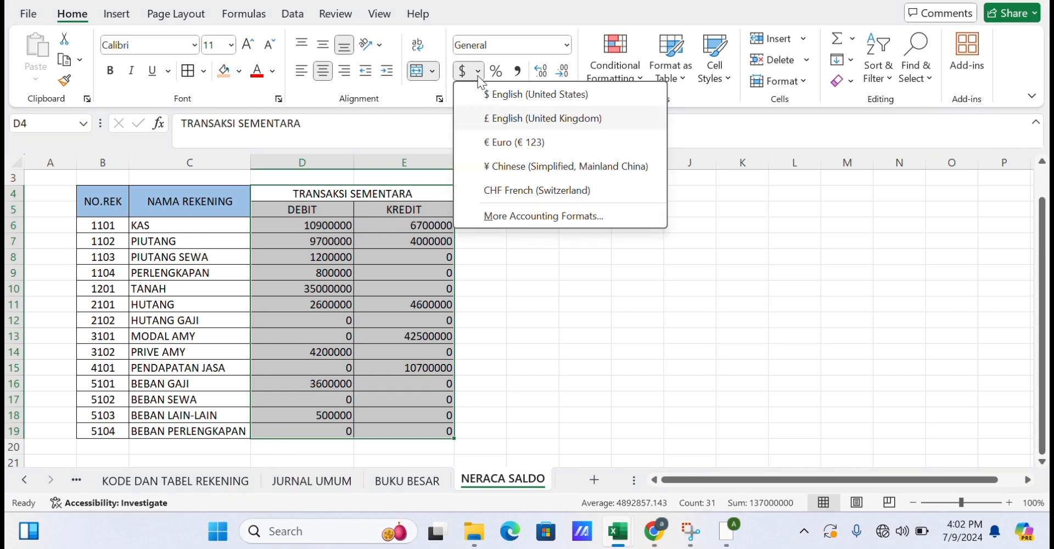
pyautogui.click(484, 215)
pyautogui.click(556, 154)
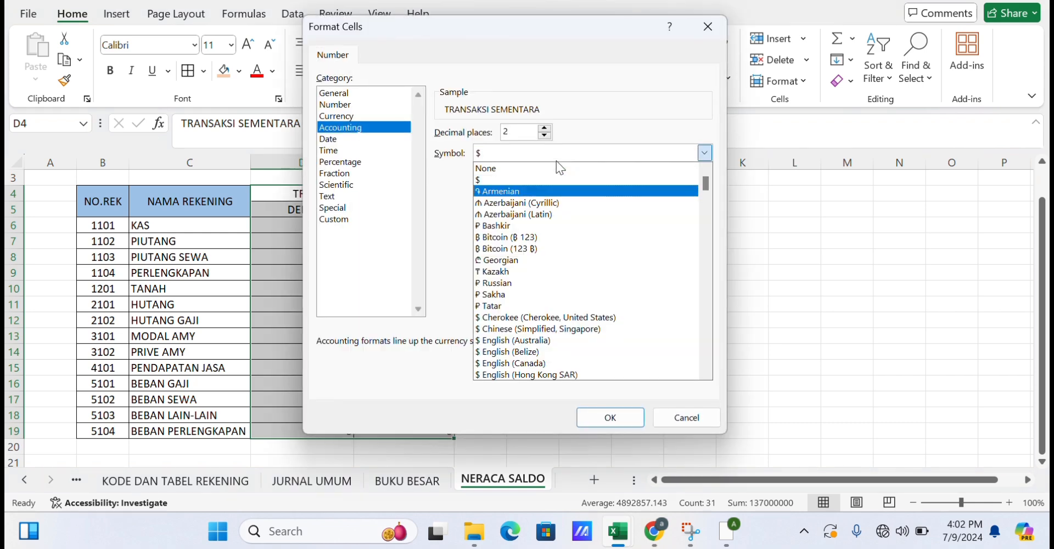
pyautogui.scroll(-20, 556, 160)
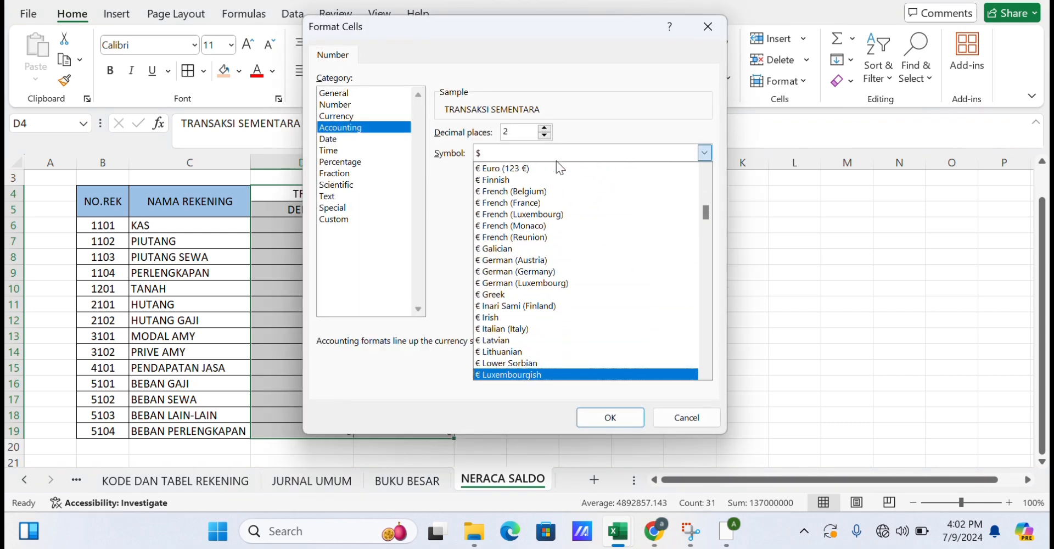
pyautogui.press('Down')
pyautogui.press('Down')
pyautogui.press('Down')
pyautogui.press('Down')
pyautogui.press('Down')
pyautogui.press('Down')
pyautogui.press('Down')
pyautogui.press('Down')
pyautogui.press('Down')
pyautogui.press('Down')
pyautogui.press('Down')
pyautogui.press('Down')
pyautogui.press('Down')
pyautogui.press('Down')
pyautogui.press('Down')
pyautogui.press('Down')
pyautogui.press('Down')
pyautogui.press('Down')
pyautogui.press('Down')
pyautogui.press('Down')
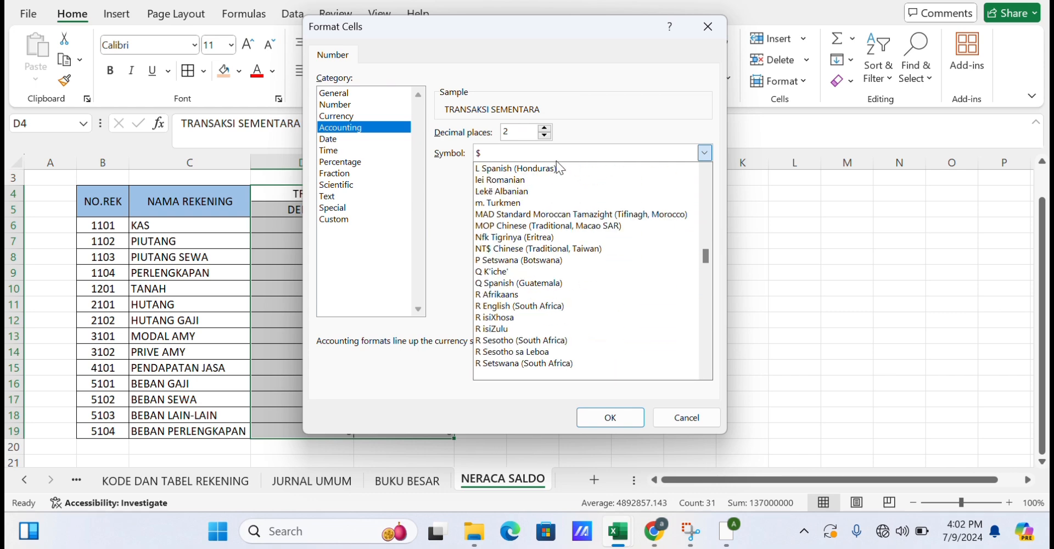
pyautogui.press('Up')
pyautogui.press('Up')
pyautogui.press('Up')
pyautogui.press('Up')
pyautogui.press('Up')
pyautogui.press('Up')
pyautogui.press('Up')
pyautogui.press('Up')
pyautogui.press('Up')
pyautogui.press('Up')
pyautogui.press('Up')
pyautogui.press('Up')
pyautogui.press('Up')
pyautogui.press('Up')
pyautogui.press('Up')
pyautogui.press('Up')
pyautogui.press('Up')
pyautogui.press('Up')
pyautogui.press('Up')
pyautogui.press('Down')
pyautogui.press('Down')
pyautogui.press('Return')
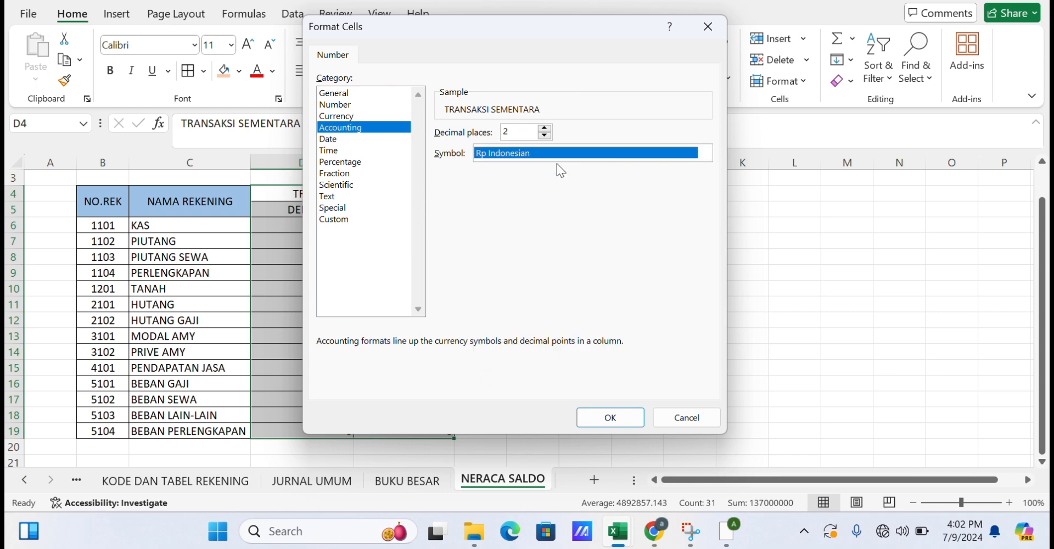
pyautogui.click(631, 417)
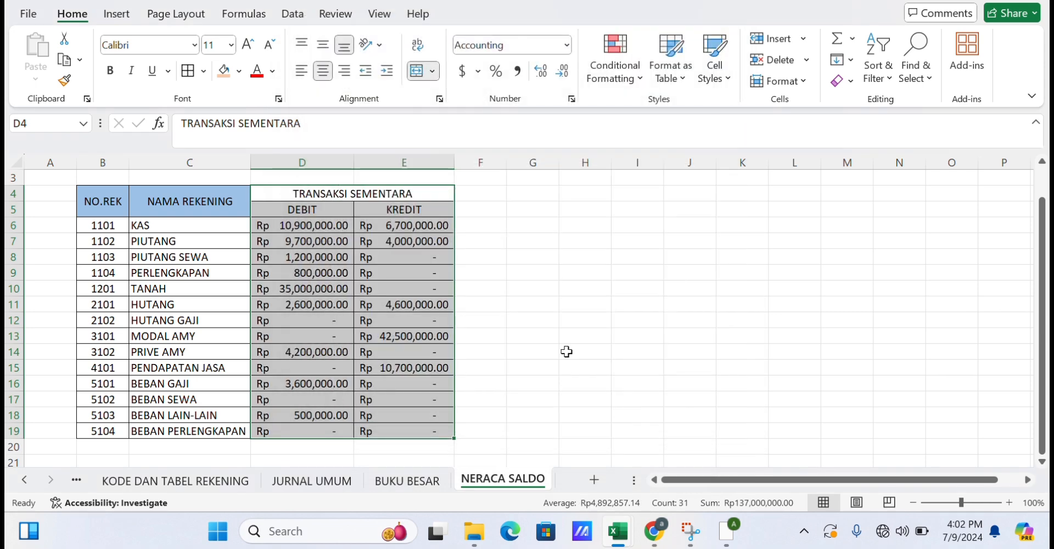
# Fill the TRANSAKSI SEMENTARA header cells D4:E5 with a light blue colour.
pyautogui.click(534, 318)
pyautogui.moveTo(306, 193); pyautogui.dragTo(388, 210)
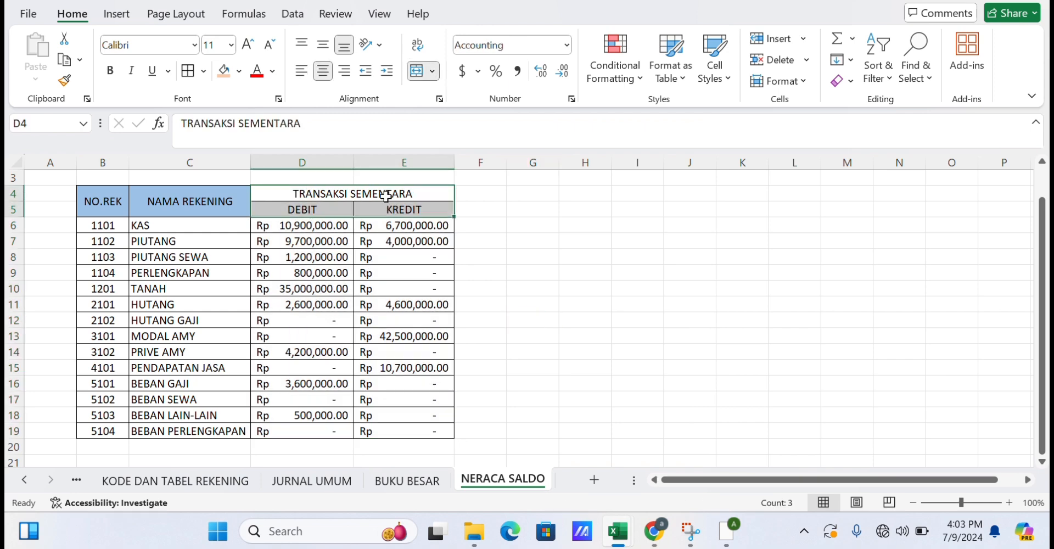
pyautogui.click(237, 71)
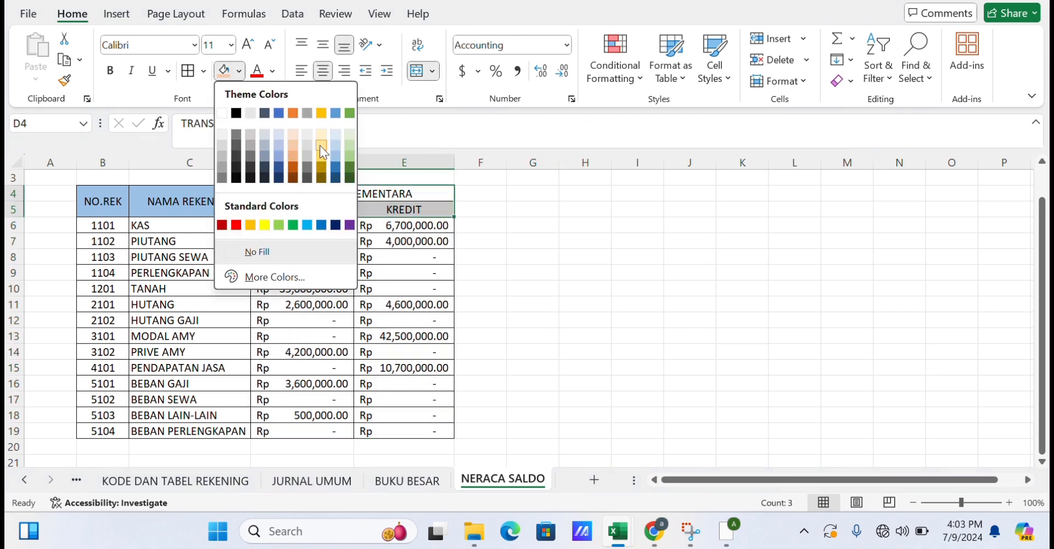
pyautogui.click(334, 155)
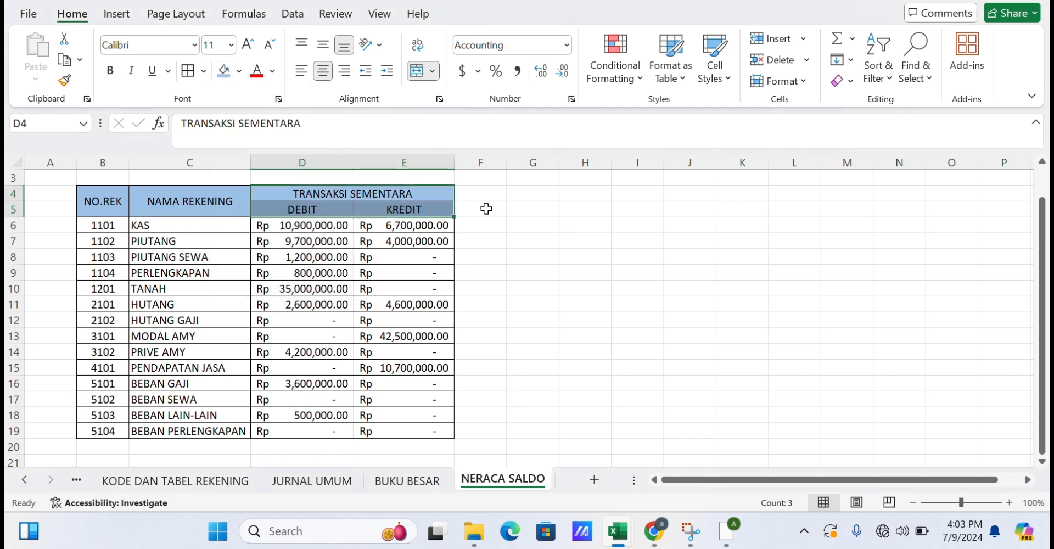
pyautogui.click(532, 230)
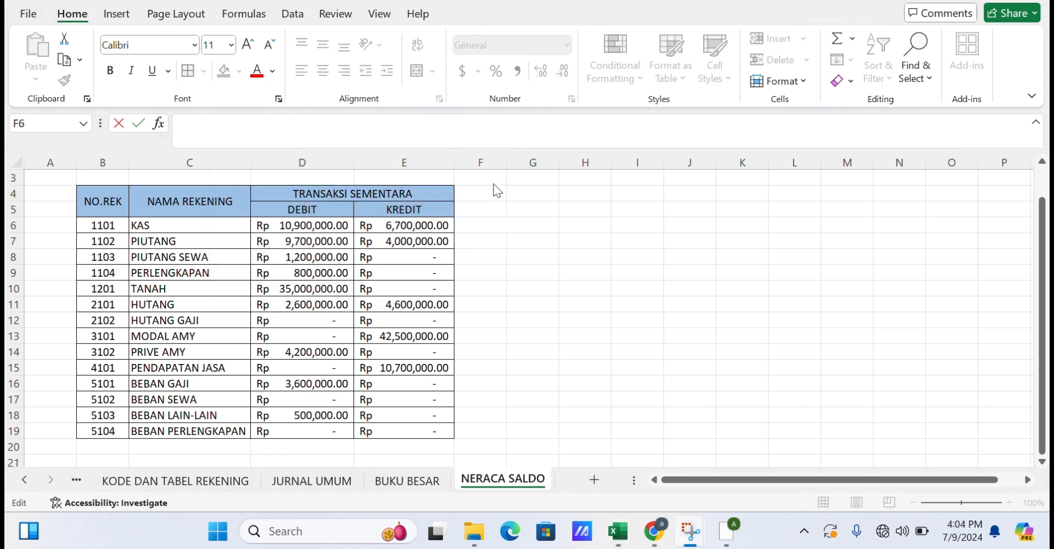
# Enter a SALDO header in F4 with DEBIT and KREDIT subheaders in F5 and G5.
pyautogui.click(493, 194)
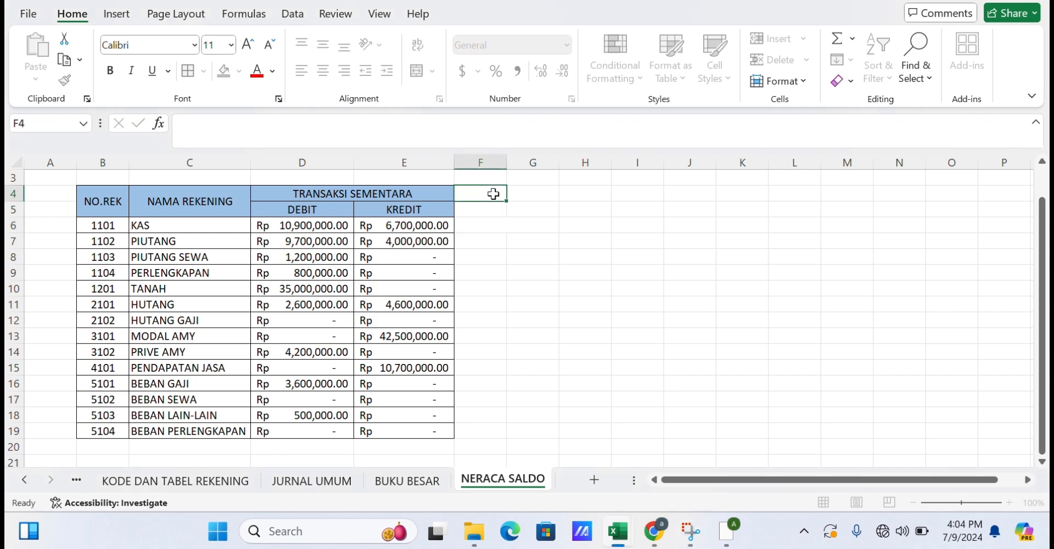
pyautogui.write('SALDO')
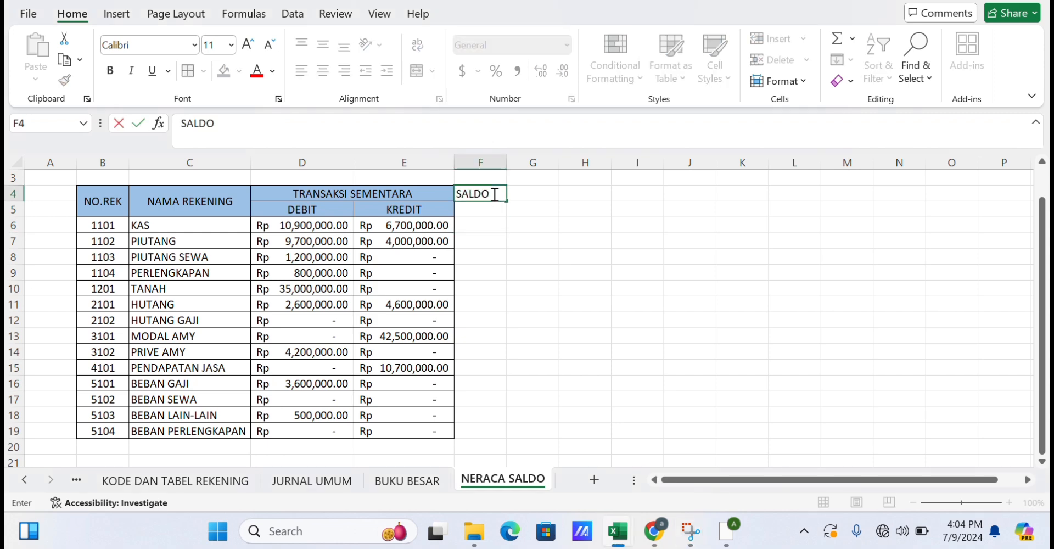
pyautogui.press('Return')
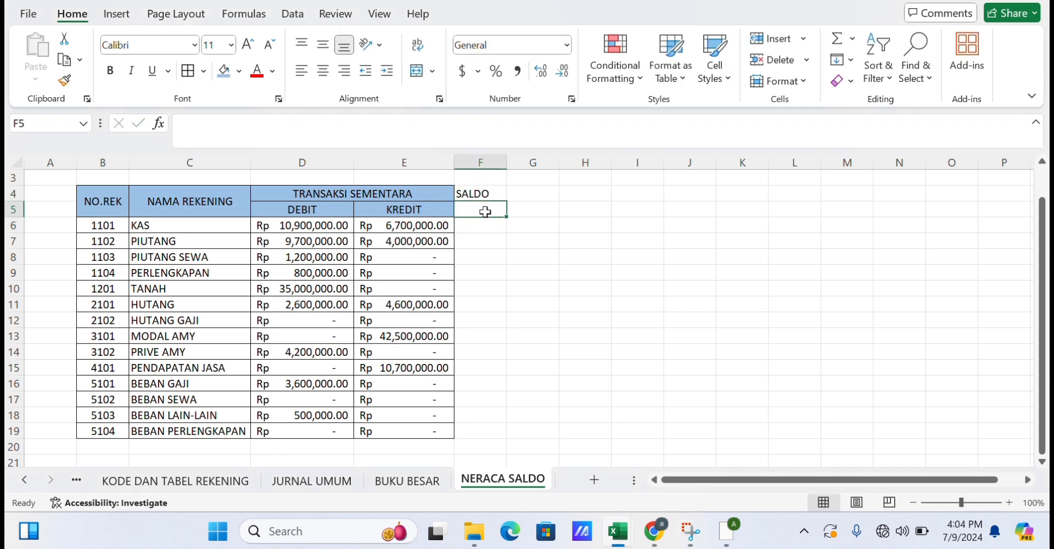
pyautogui.write('DEBIT')
pyautogui.press('Tab')
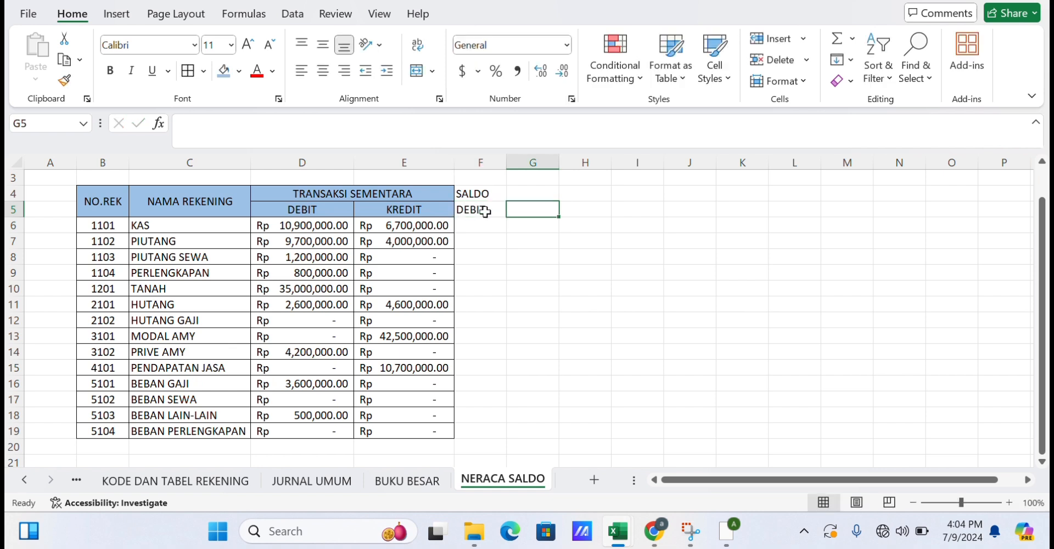
pyautogui.write('KREDIT')
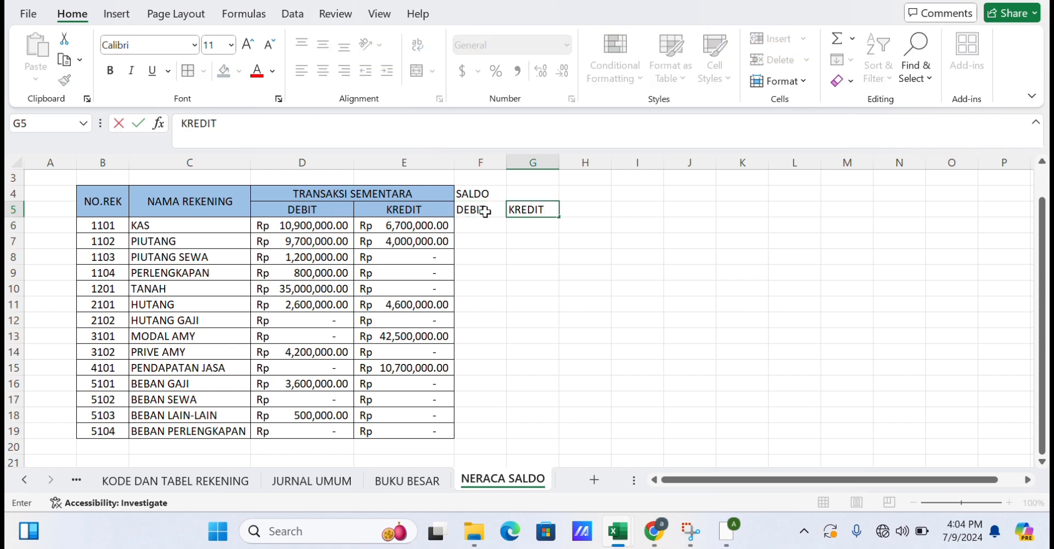
# Merge and center the SALDO header across F4:G4.
pyautogui.moveTo(480, 194); pyautogui.dragTo(524, 194)
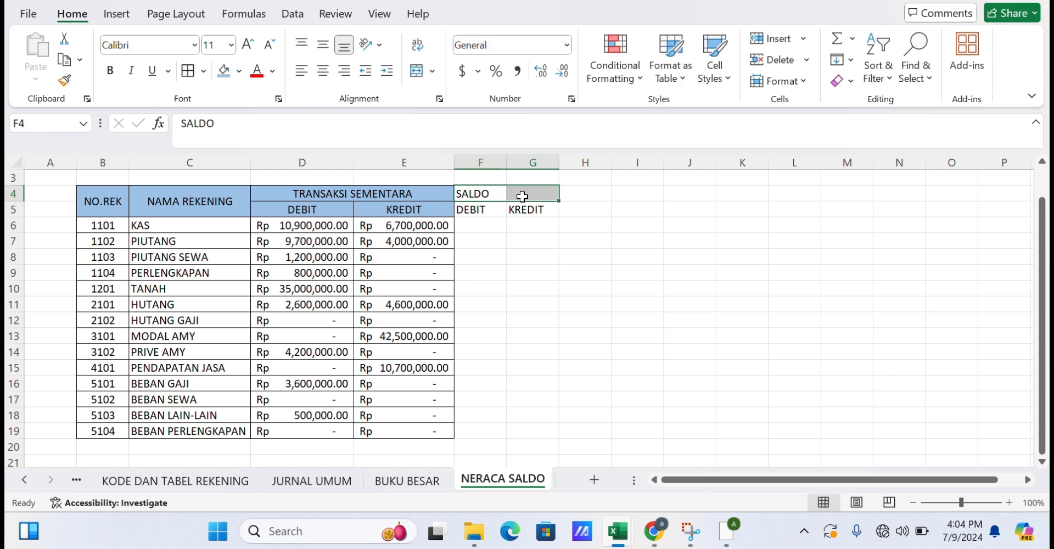
pyautogui.click(418, 70)
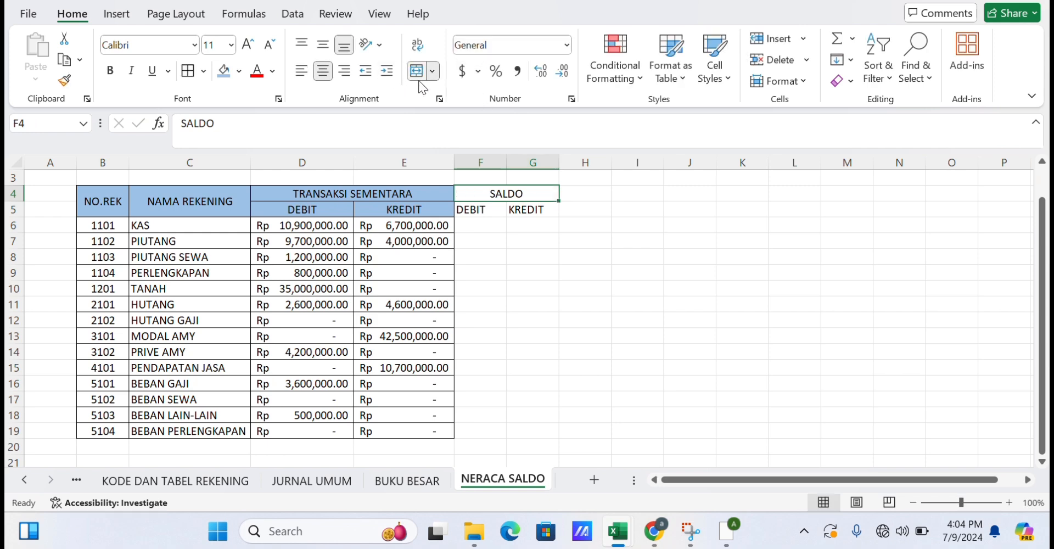
pyautogui.click(482, 215)
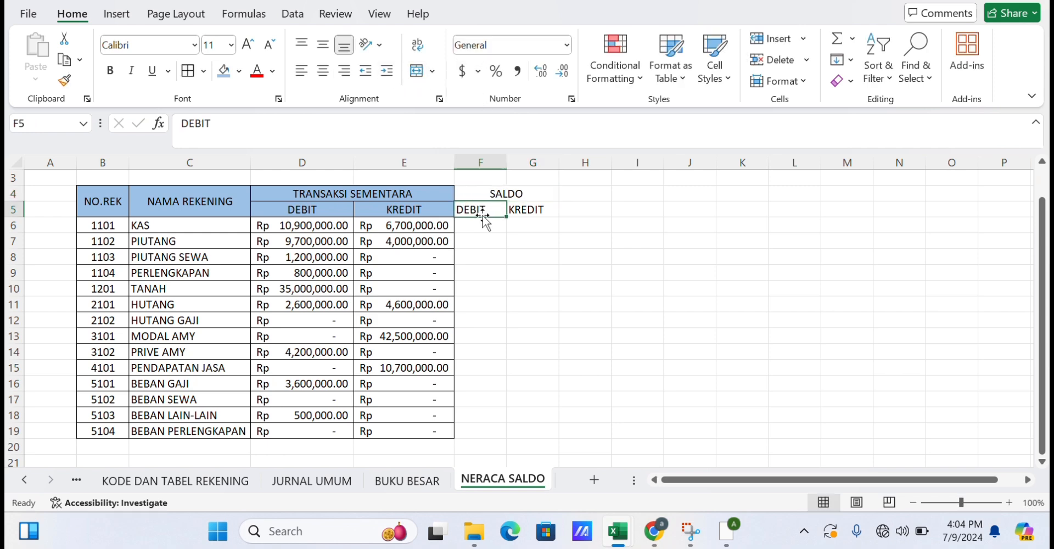
# Center the DEBIT subheader in F5 and enter the formula =IF(D6>E6,D6-E6,0) in F6.
pyautogui.click(323, 71)
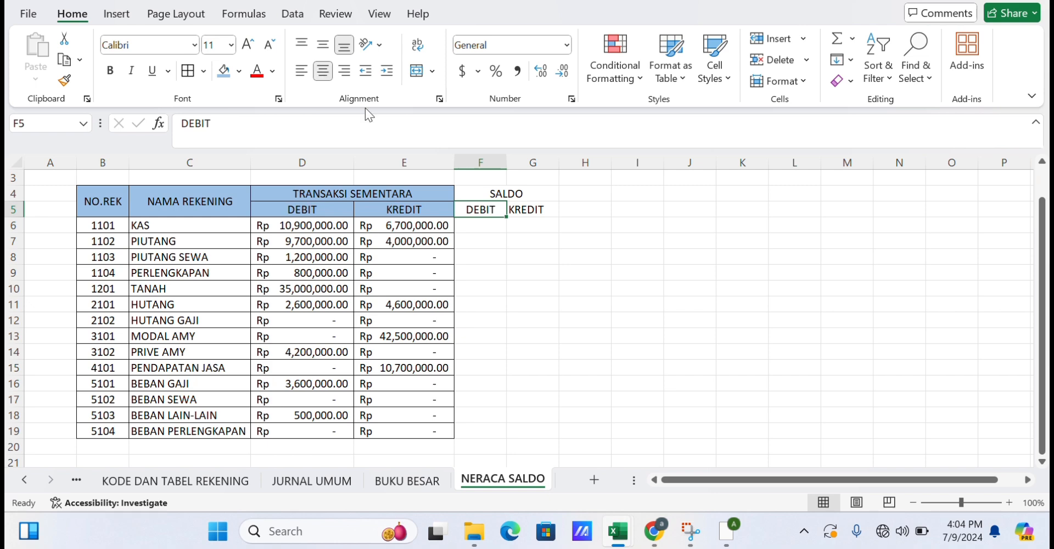
pyautogui.click(494, 224)
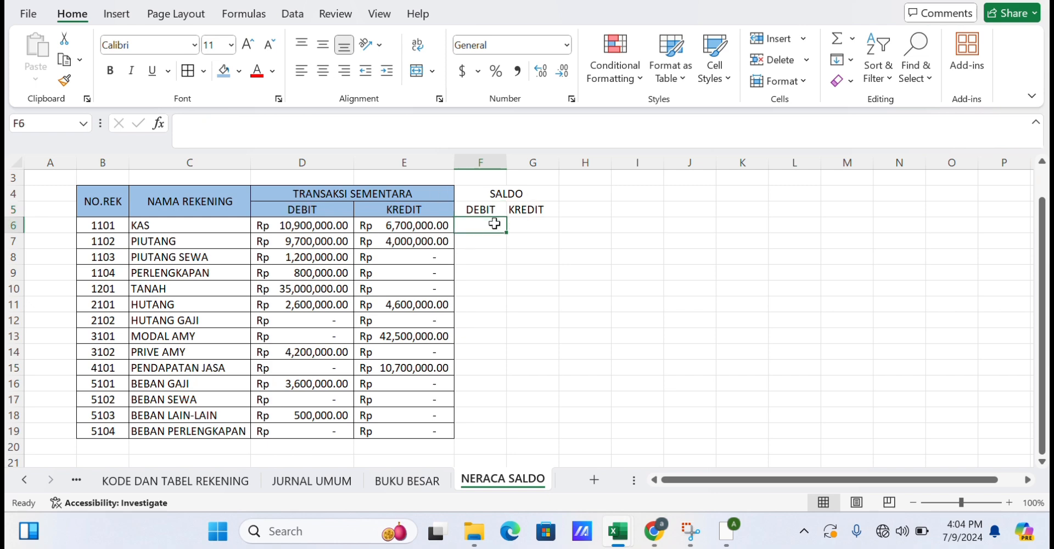
pyautogui.write('=IF')
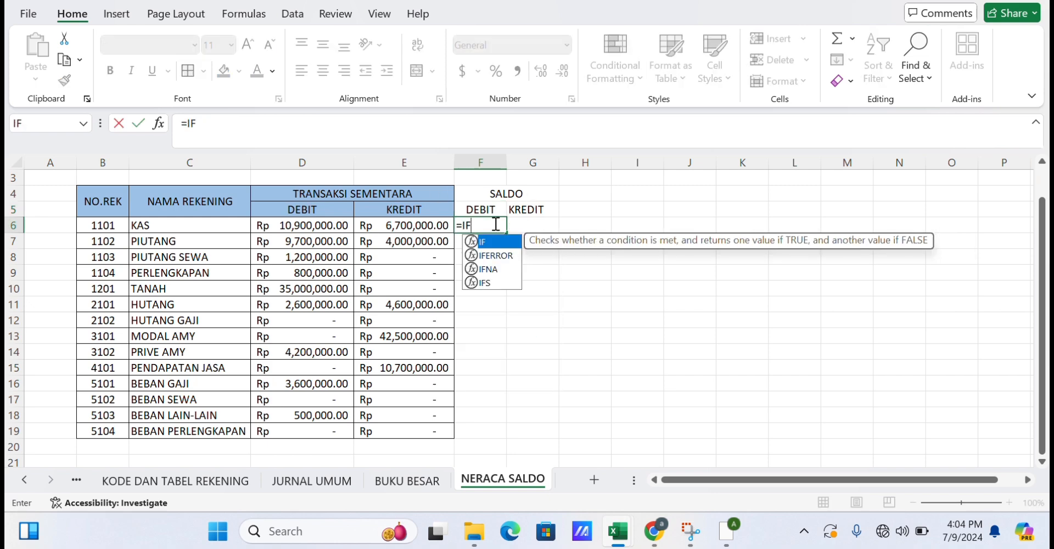
pyautogui.doubleClick(498, 245)
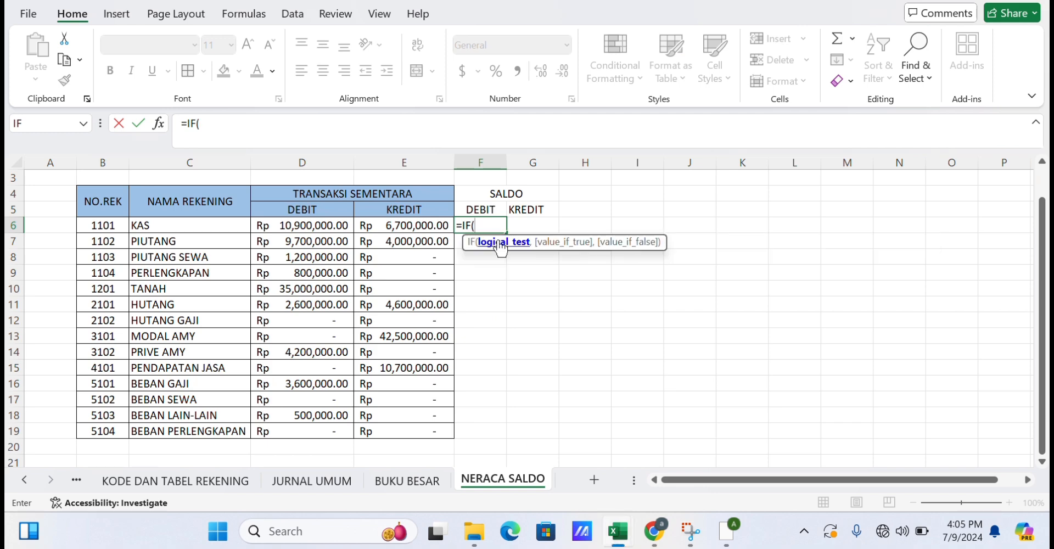
pyautogui.click(308, 229)
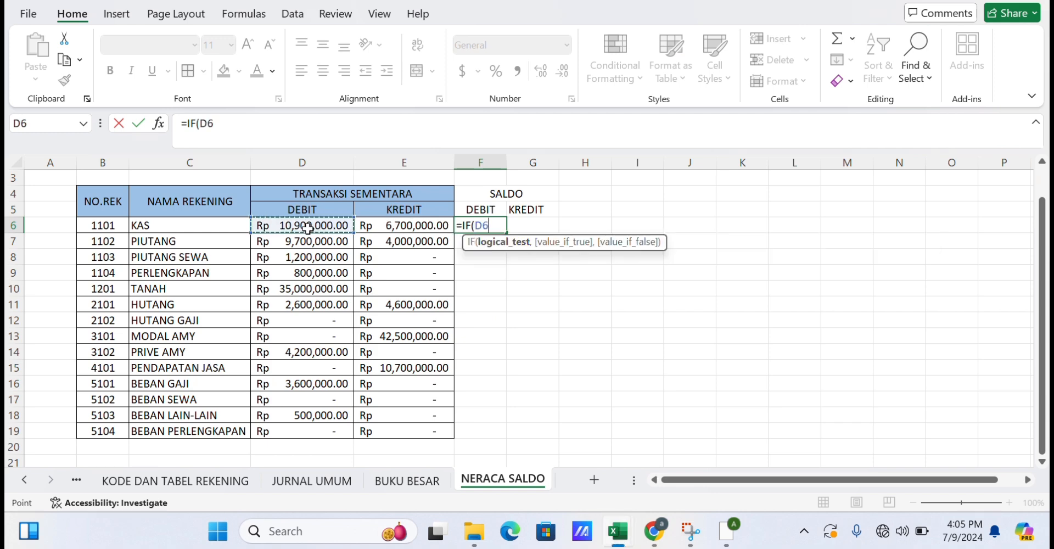
pyautogui.write('>')
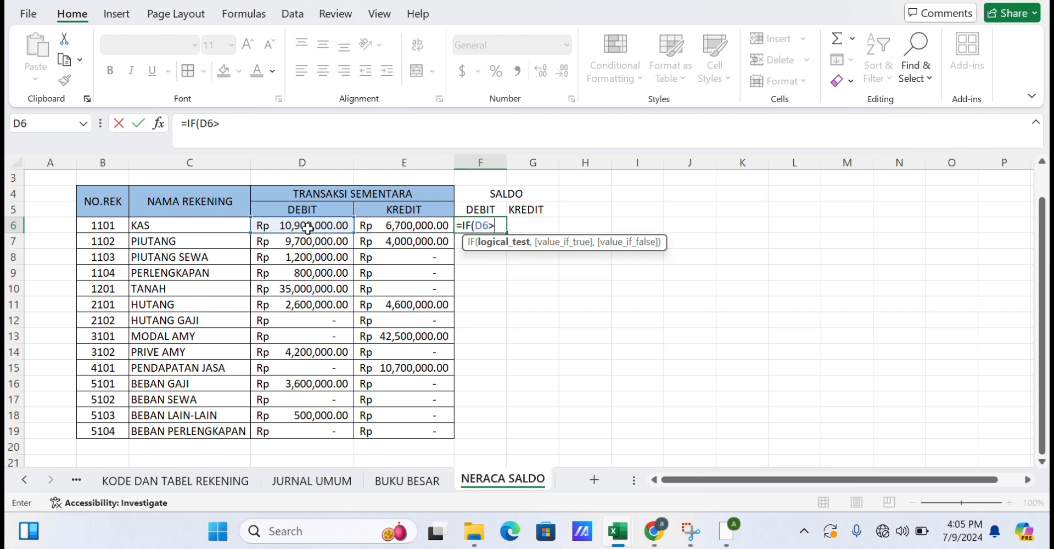
pyautogui.click(421, 225)
pyautogui.write(',')
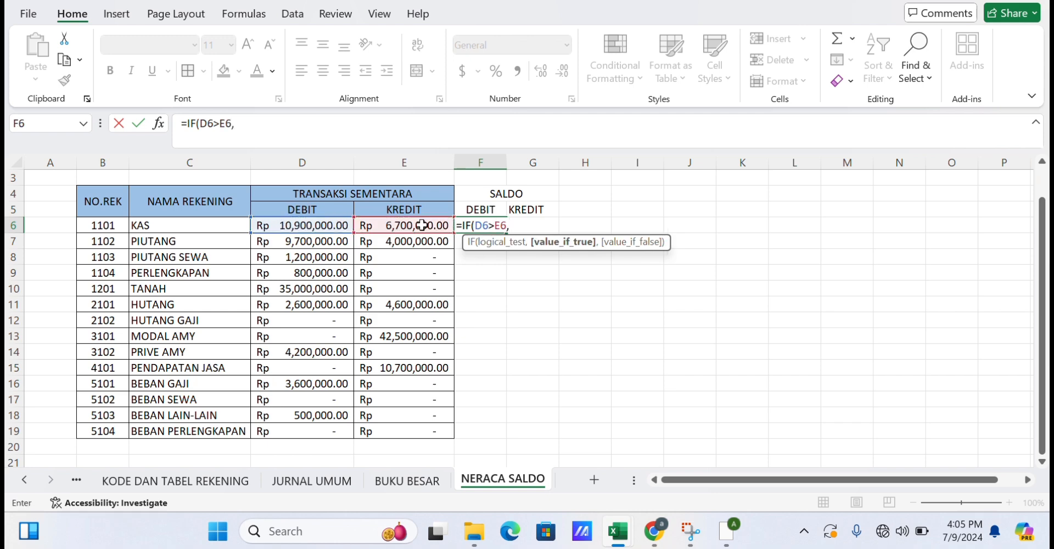
pyautogui.click(341, 225)
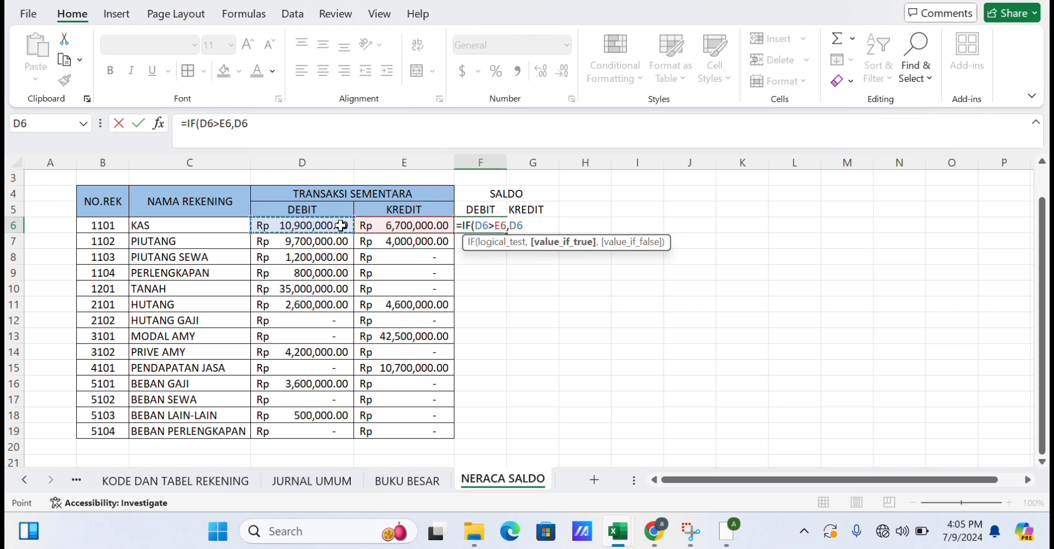
pyautogui.write('-')
pyautogui.click(382, 225)
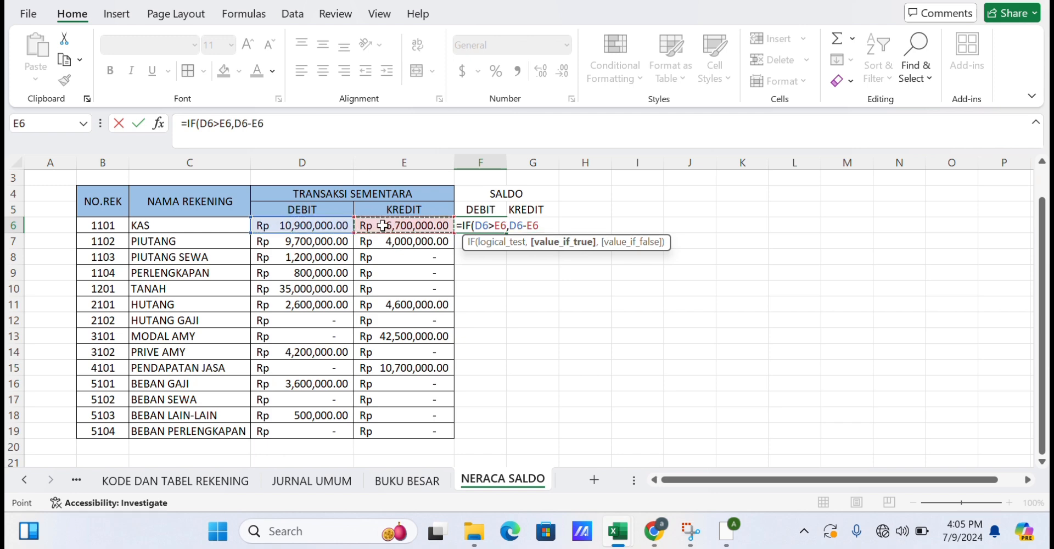
pyautogui.write(',')
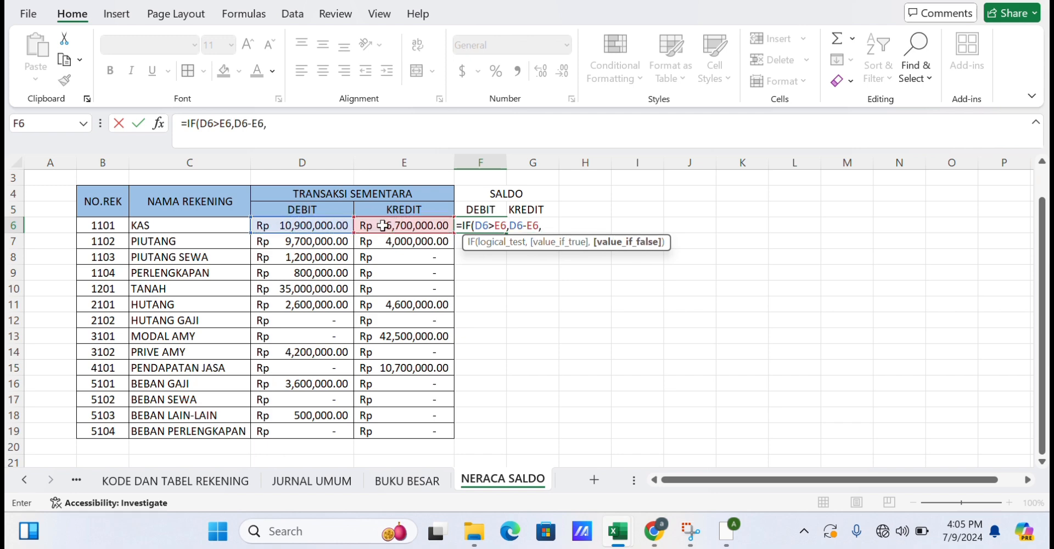
pyautogui.write('0)')
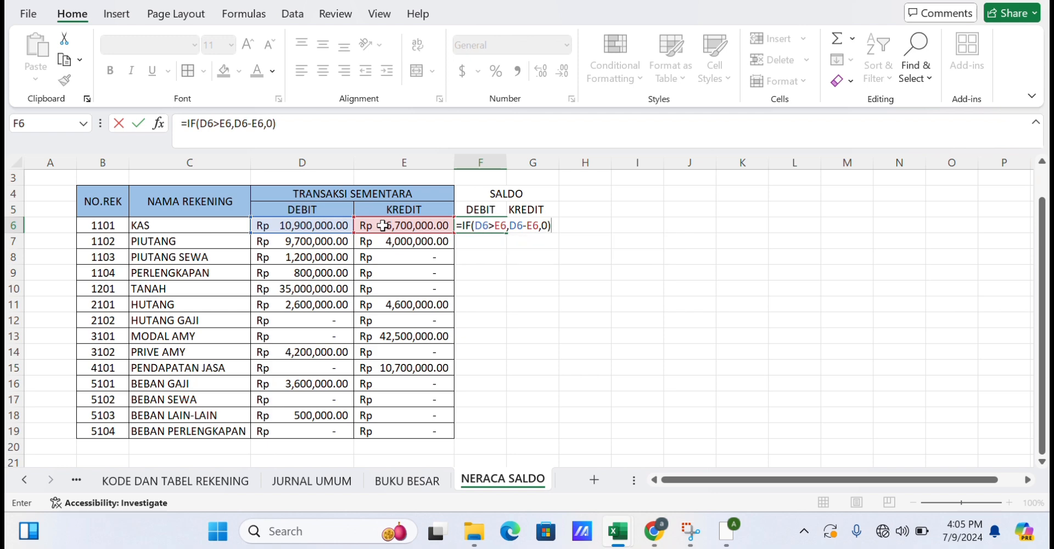
pyautogui.press('Return')
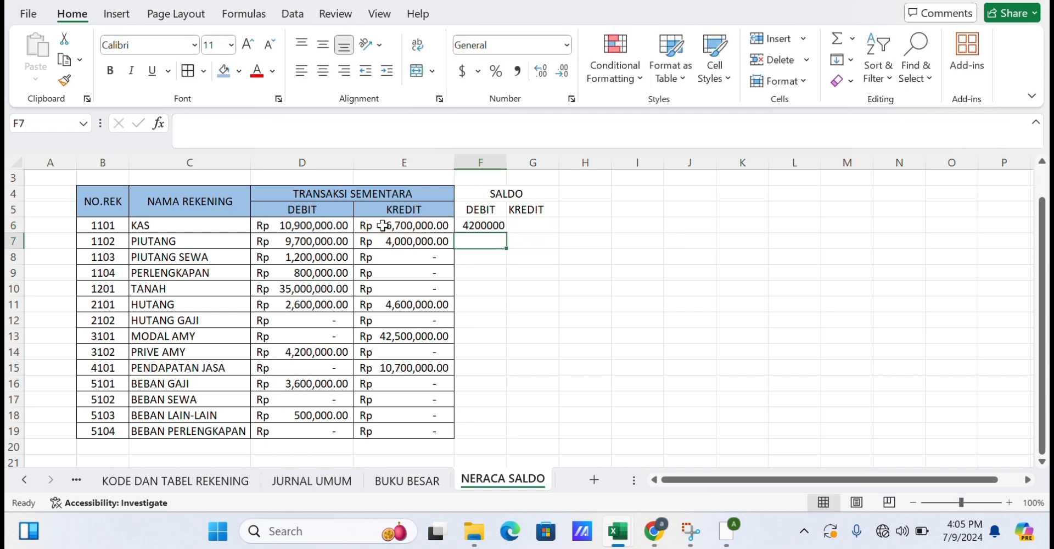
# Copy the F6 formula down through F19 and widen column F.
pyautogui.click(494, 226)
pyautogui.moveTo(506, 234); pyautogui.dragTo(491, 436)
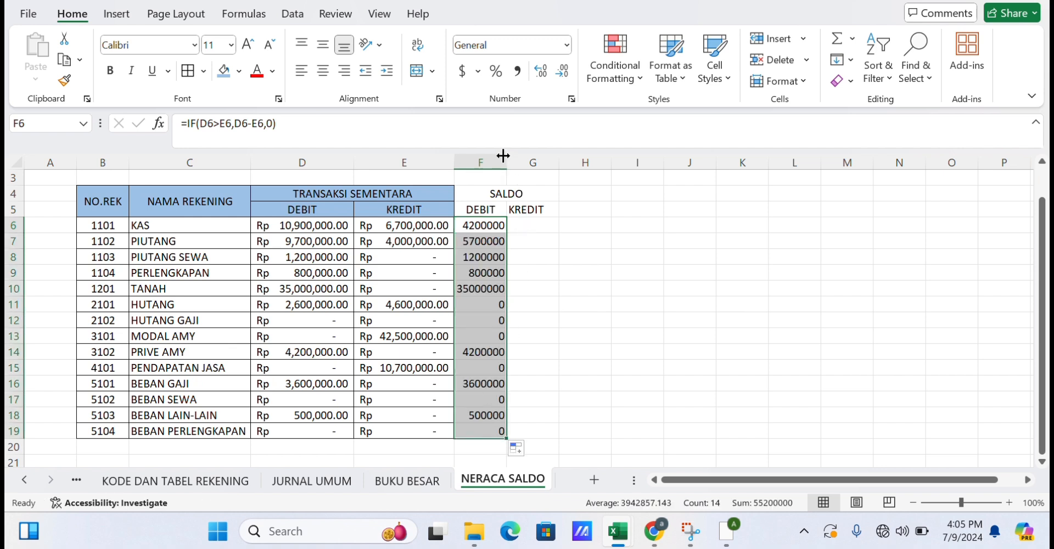
pyautogui.moveTo(503, 156); pyautogui.dragTo(524, 156)
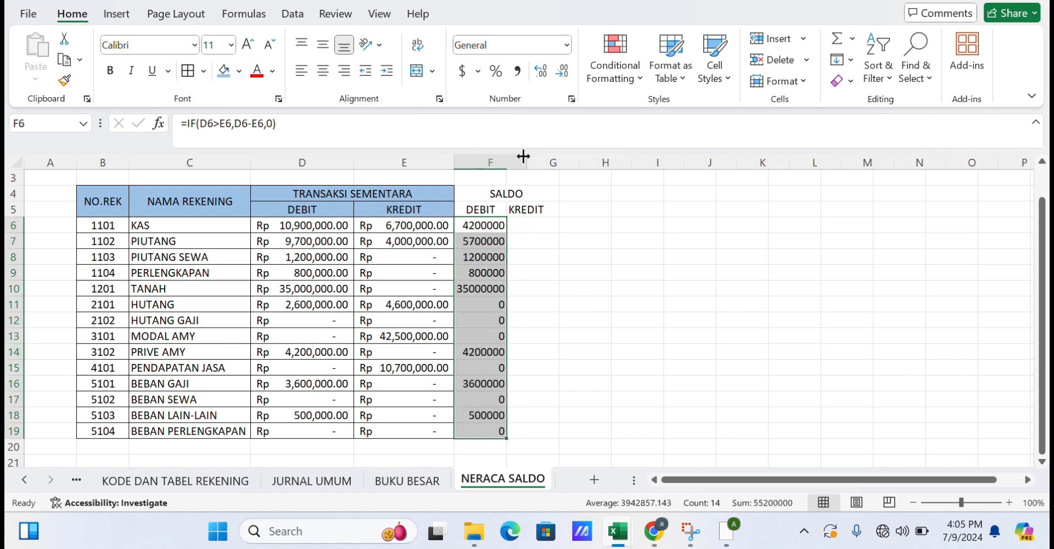
# Center the KREDIT subheader in G5 and enter the formula =IF(E6>D6,E6-D6,0) in G6.
pyautogui.click(556, 210)
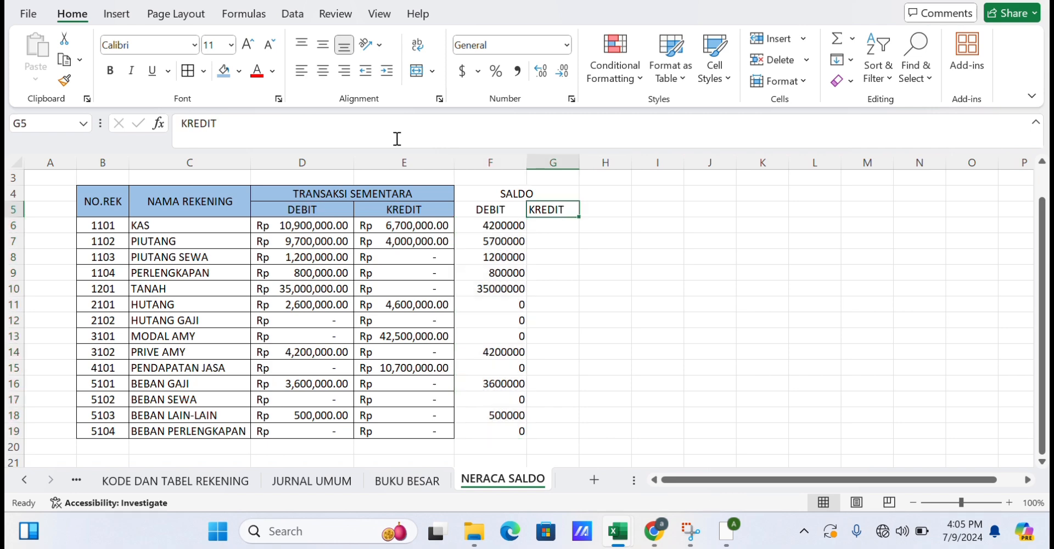
pyautogui.click(323, 72)
pyautogui.click(543, 226)
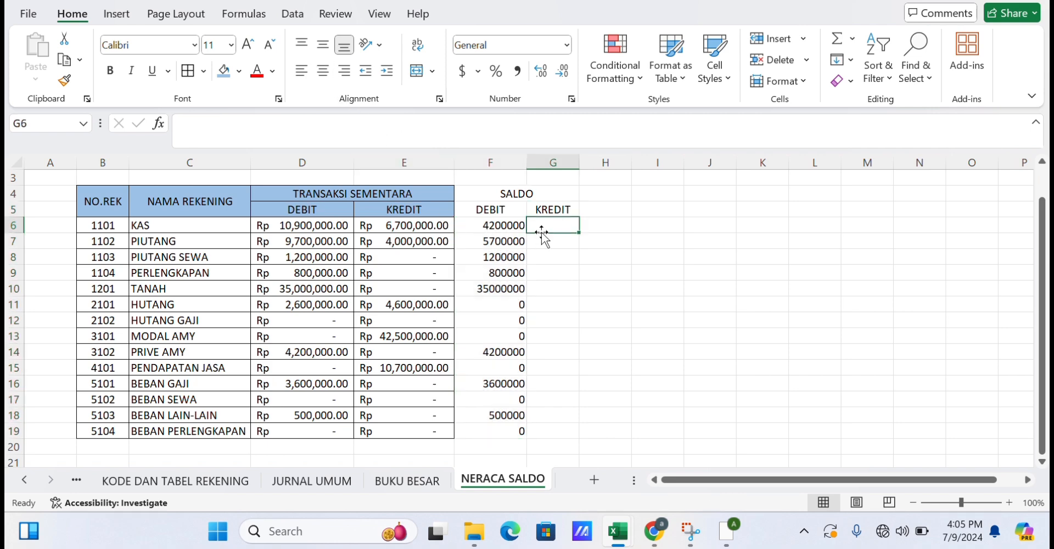
pyautogui.write('=IF')
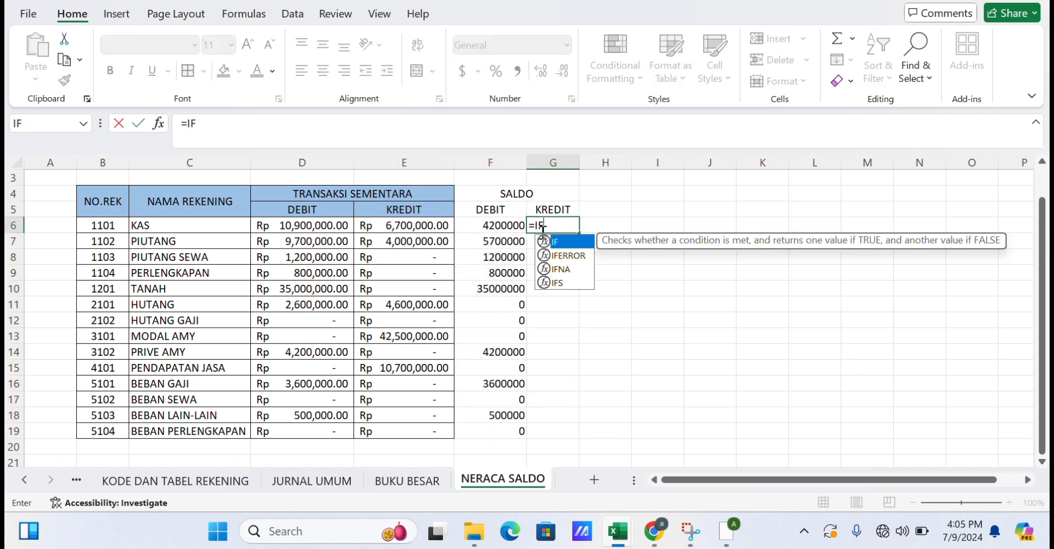
pyautogui.write('(')
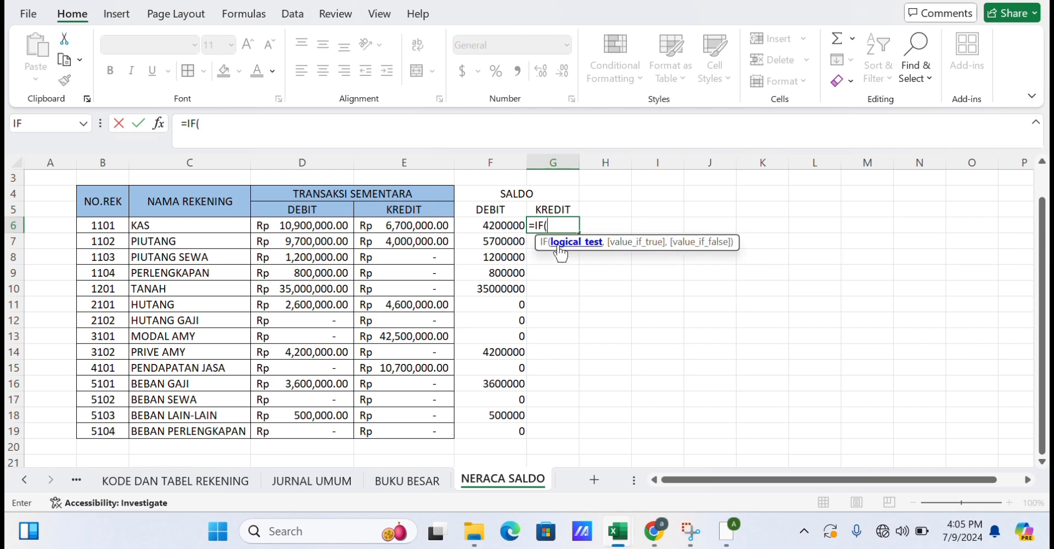
pyautogui.click(431, 233)
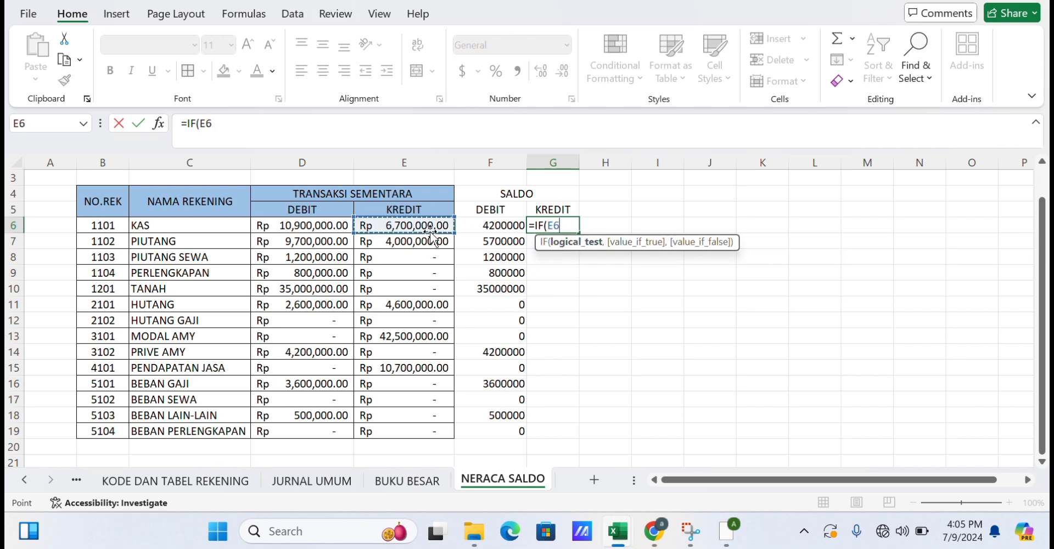
pyautogui.write('>')
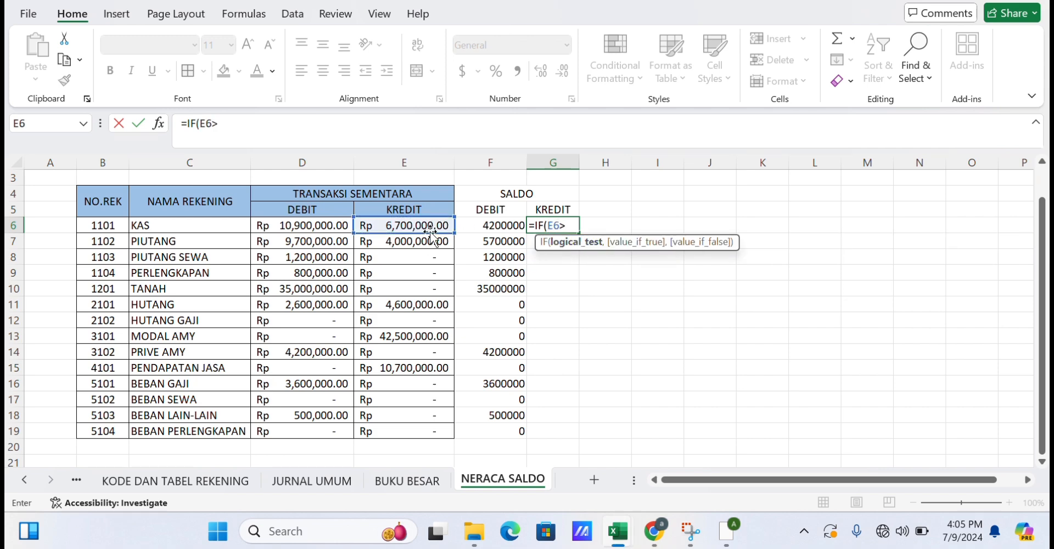
pyautogui.click(305, 228)
pyautogui.write(',')
pyautogui.click(378, 229)
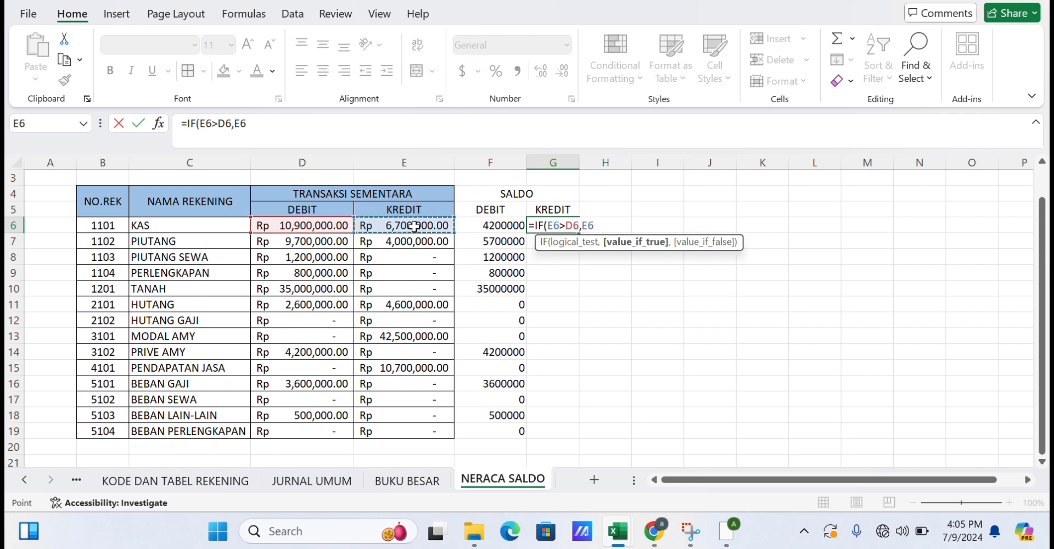
pyautogui.write('-')
pyautogui.click(332, 226)
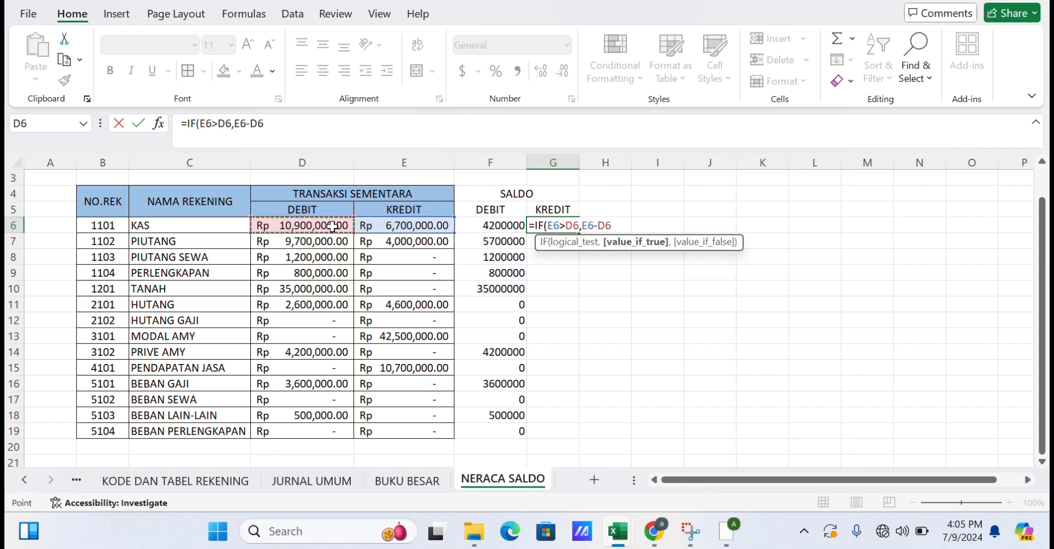
pyautogui.write(',0)')
pyautogui.press('Return')
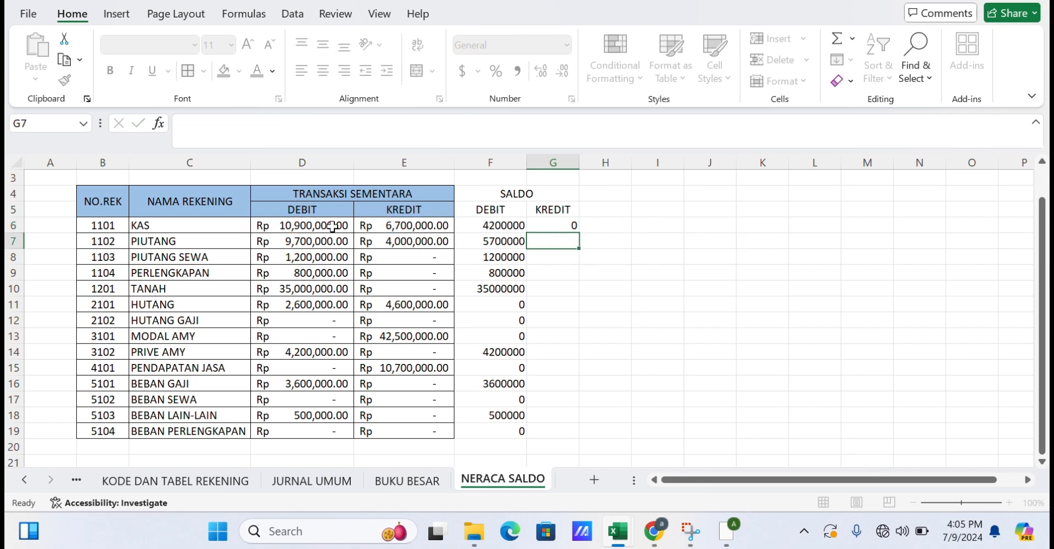
# Copy the G6 formula down through G19 and widen column G.
pyautogui.click(544, 228)
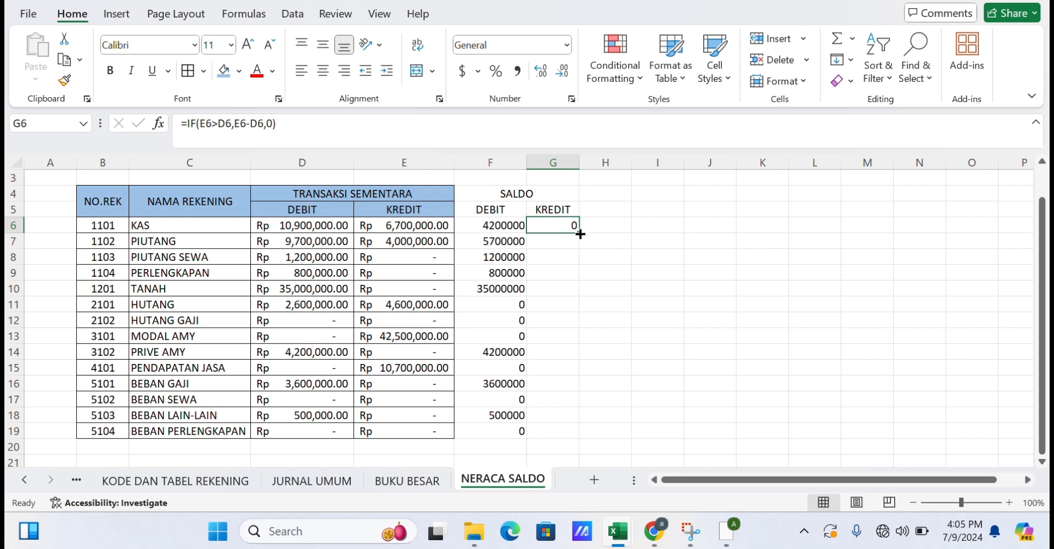
pyautogui.moveTo(580, 234); pyautogui.dragTo(547, 426)
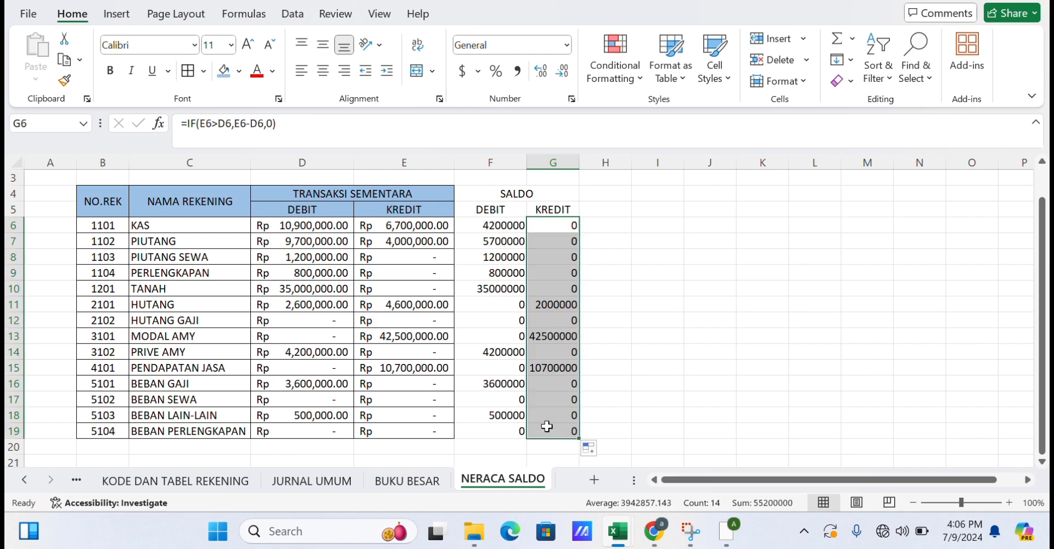
pyautogui.moveTo(527, 164); pyautogui.dragTo(622, 165)
# Give the SALDO block F4:G19 Accounting number format with the Rp Indonesian symbol and widen column G.
pyautogui.click(510, 197)
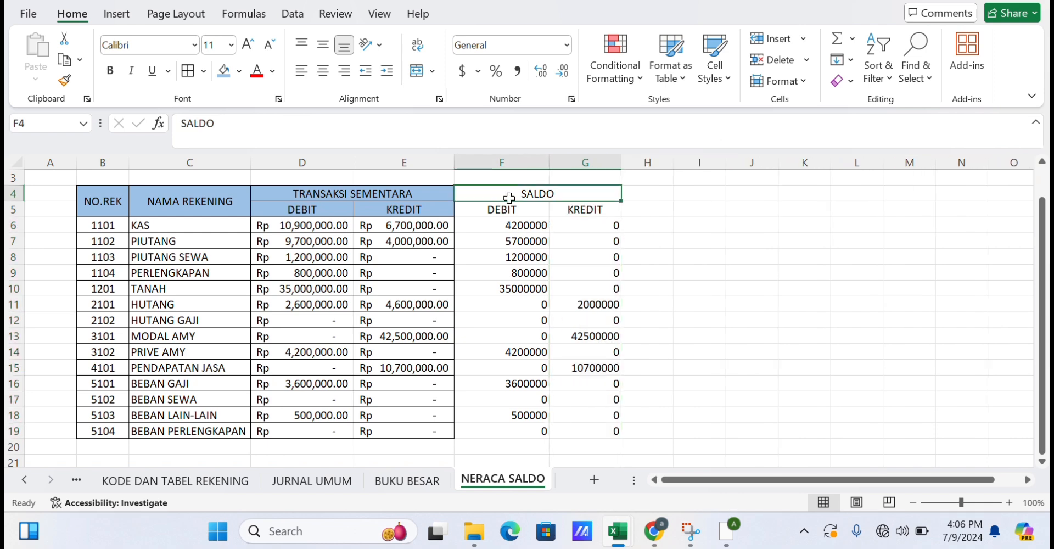
pyautogui.moveTo(509, 197)
pyautogui.mouseDown()
pyautogui.moveTo(574, 401)
pyautogui.moveTo(574, 433)
pyautogui.mouseUp()
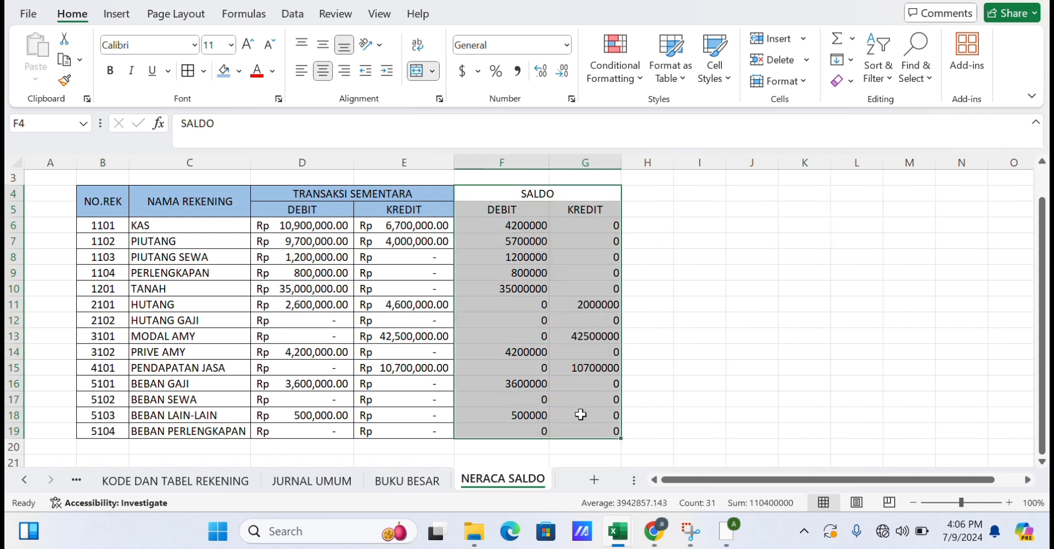
pyautogui.click(478, 71)
pyautogui.click(500, 216)
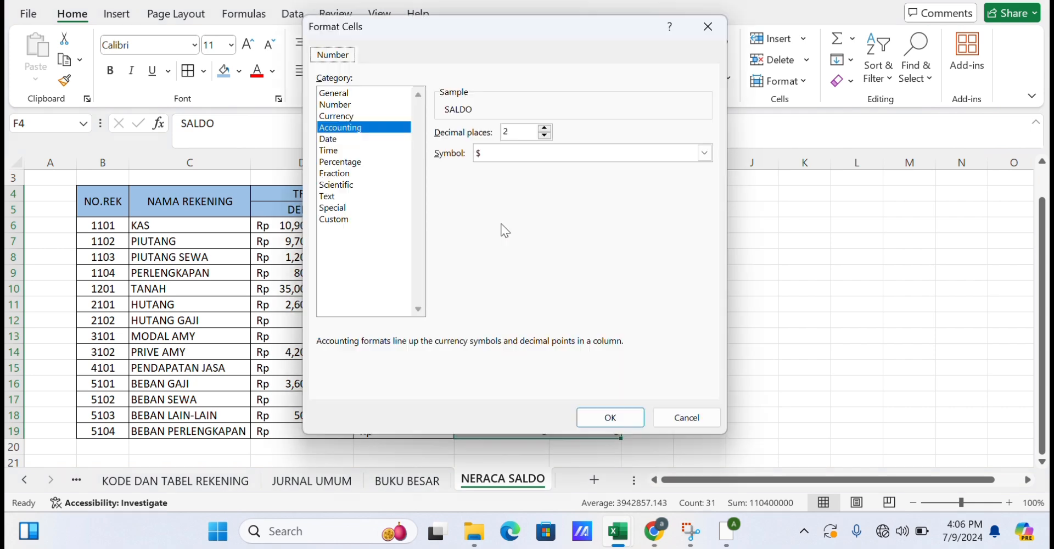
pyautogui.click(561, 153)
pyautogui.press('Down')
pyautogui.press('Down')
pyautogui.press('Down')
pyautogui.press('Down')
pyautogui.press('Down')
pyautogui.press('Down')
pyautogui.press('Down')
pyautogui.press('Down')
pyautogui.press('Down')
pyautogui.press('Down')
pyautogui.press('Down')
pyautogui.press('Down')
pyautogui.press('Down')
pyautogui.press('Down')
pyautogui.press('Down')
pyautogui.press('Down')
pyautogui.press('Down')
pyautogui.press('Down')
pyautogui.press('Down')
pyautogui.press('Down')
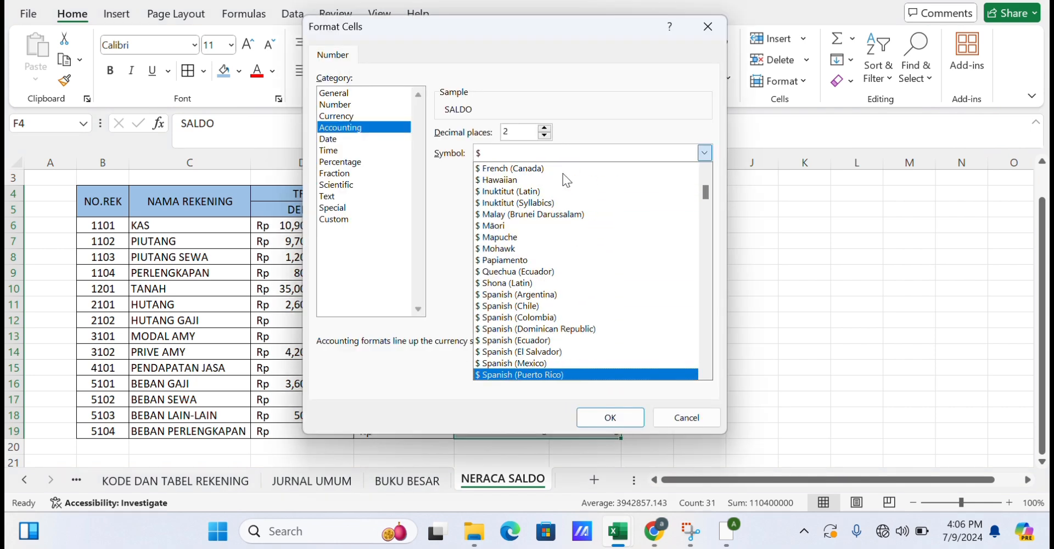
pyautogui.press('Down')
pyautogui.press('Down')
pyautogui.press('Down')
pyautogui.press('Down')
pyautogui.press('Down')
pyautogui.press('Down')
pyautogui.press('Down')
pyautogui.press('Down')
pyautogui.press('Down')
pyautogui.press('Down')
pyautogui.press('Down')
pyautogui.press('Down')
pyautogui.press('Down')
pyautogui.press('Down')
pyautogui.press('Down')
pyautogui.press('Down')
pyautogui.press('Down')
pyautogui.press('Down')
pyautogui.press('Down')
pyautogui.press('Down')
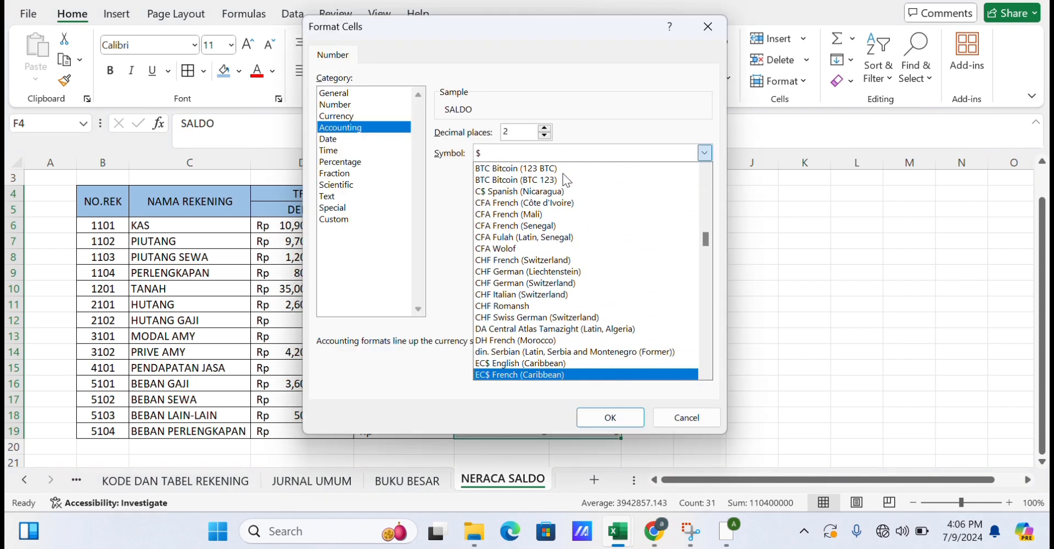
pyautogui.press('Down')
pyautogui.press('Down')
pyautogui.press('Down')
pyautogui.press('Down')
pyautogui.press('Down')
pyautogui.press('Down')
pyautogui.press('Down')
pyautogui.press('Down')
pyautogui.press('Down')
pyautogui.press('Down')
pyautogui.press('Down')
pyautogui.press('Down')
pyautogui.press('Down')
pyautogui.press('Down')
pyautogui.press('Down')
pyautogui.press('Down')
pyautogui.press('Down')
pyautogui.press('Down')
pyautogui.press('Down')
pyautogui.press('Down')
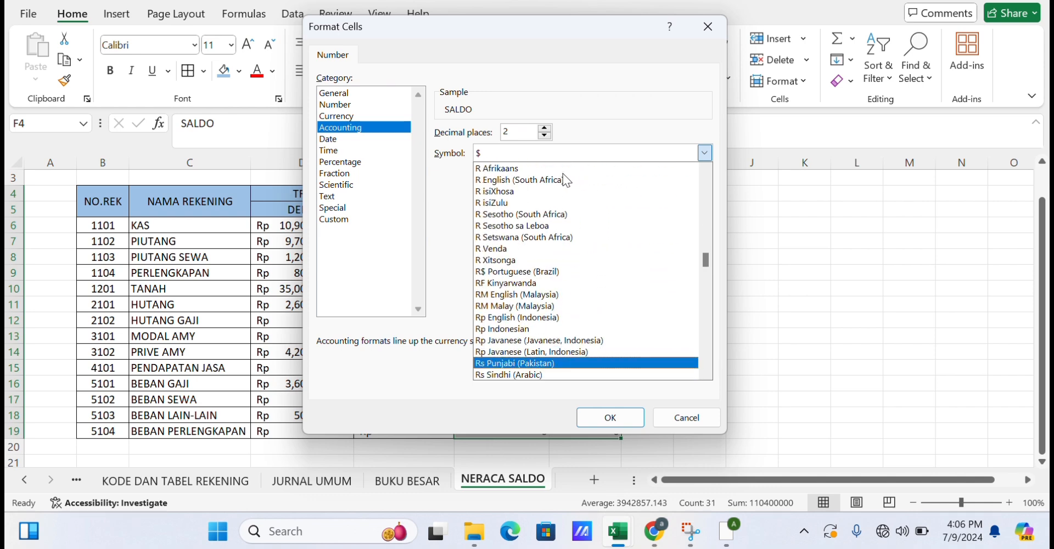
pyautogui.press('Up')
pyautogui.press('Up')
pyautogui.press('Up')
pyautogui.press('Return')
pyautogui.click(632, 417)
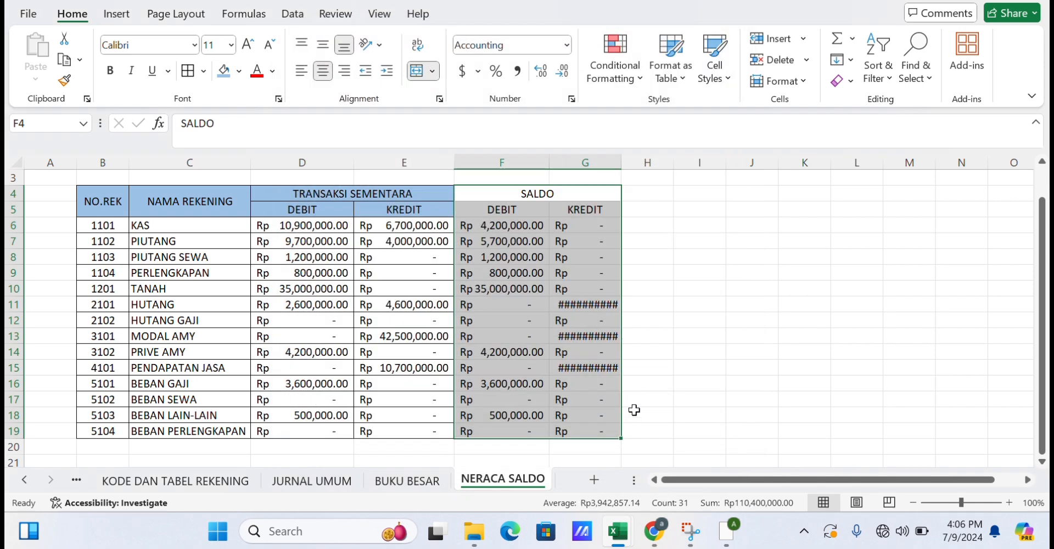
pyautogui.moveTo(621, 161); pyautogui.dragTo(651, 155)
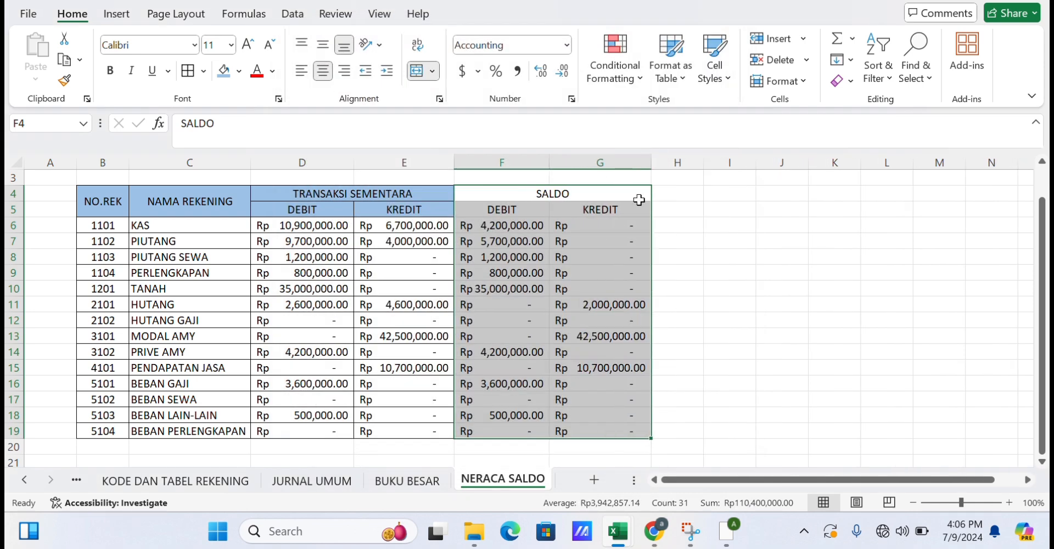
# Add all borders to the SALDO block F4:G19.
pyautogui.click(730, 194)
pyautogui.moveTo(549, 193); pyautogui.dragTo(585, 397)
pyautogui.click(187, 71)
# Fill the SALDO header cells F4:G5 with a light blue colour.
pyautogui.scroll(2, 392, 231)
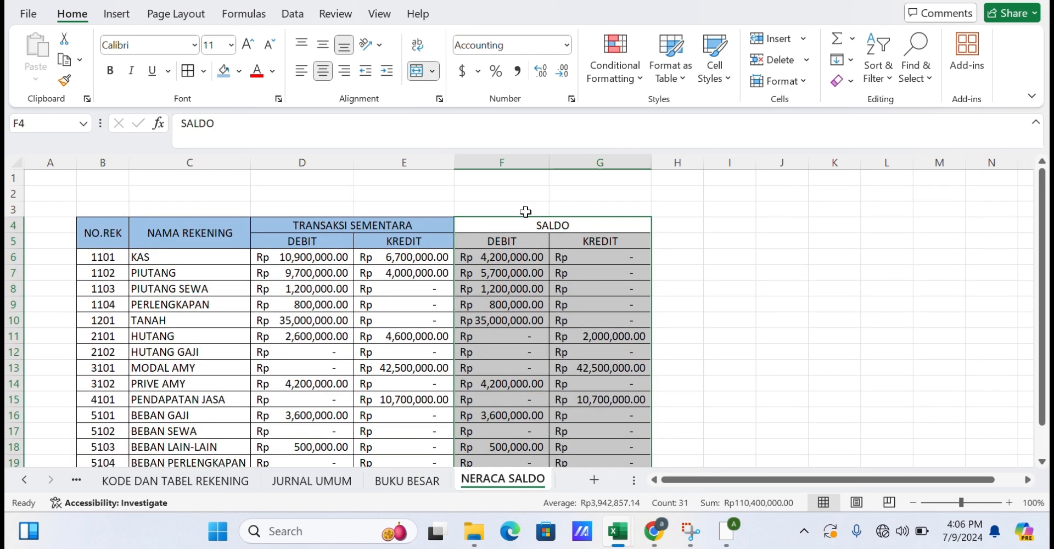
pyautogui.moveTo(524, 217); pyautogui.dragTo(575, 243)
pyautogui.click(224, 70)
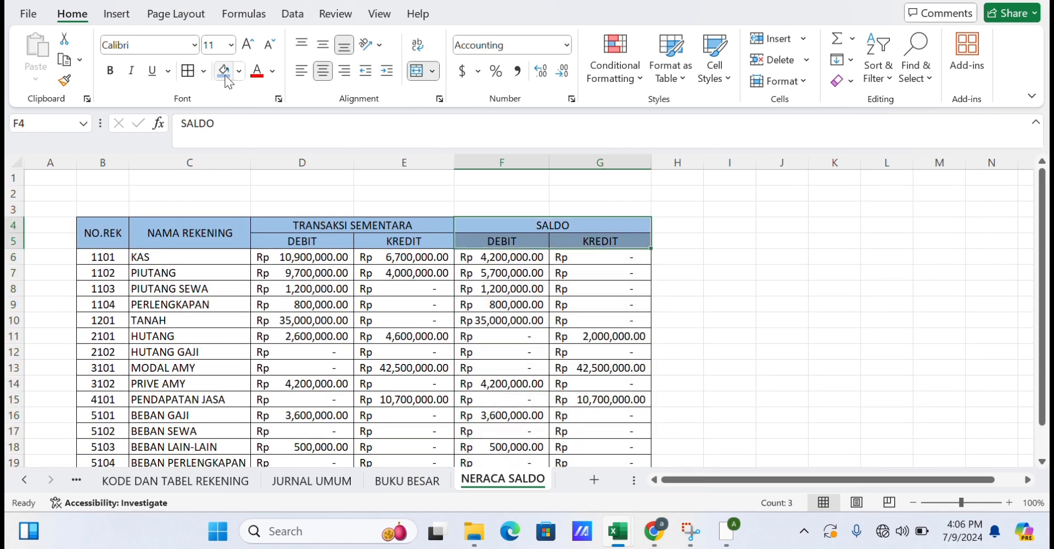
pyautogui.click(752, 275)
pyautogui.scroll(-2, 752, 274)
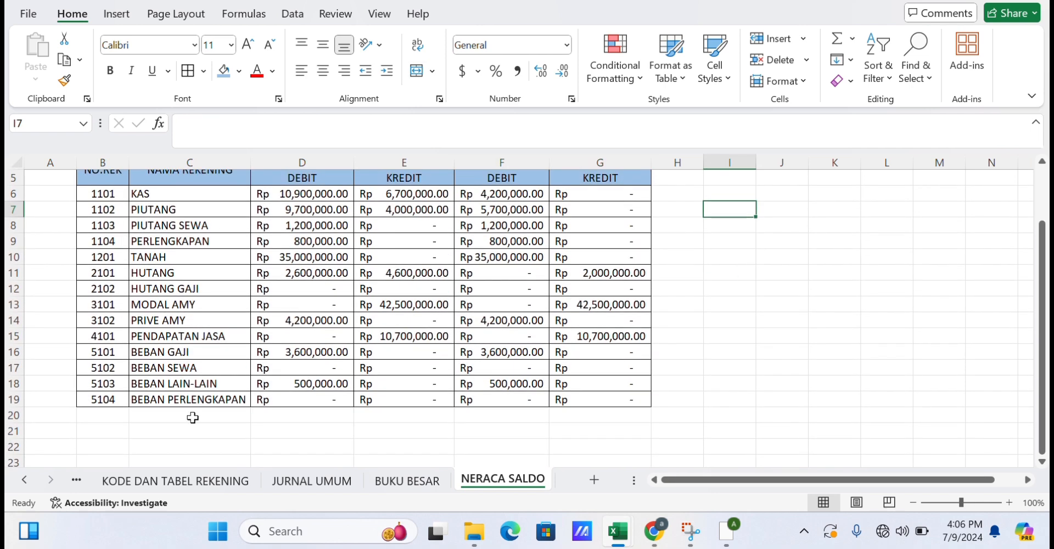
# Label the total row by entering JUMLAH in cell C20.
pyautogui.click(166, 419)
pyautogui.write('JUM')
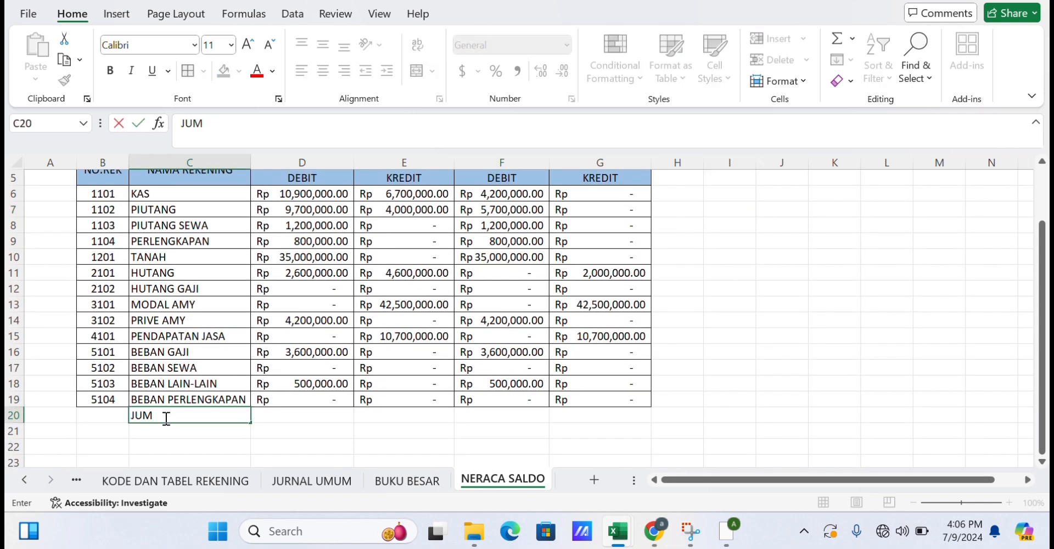
pyautogui.write('LAH')
pyautogui.click(272, 416)
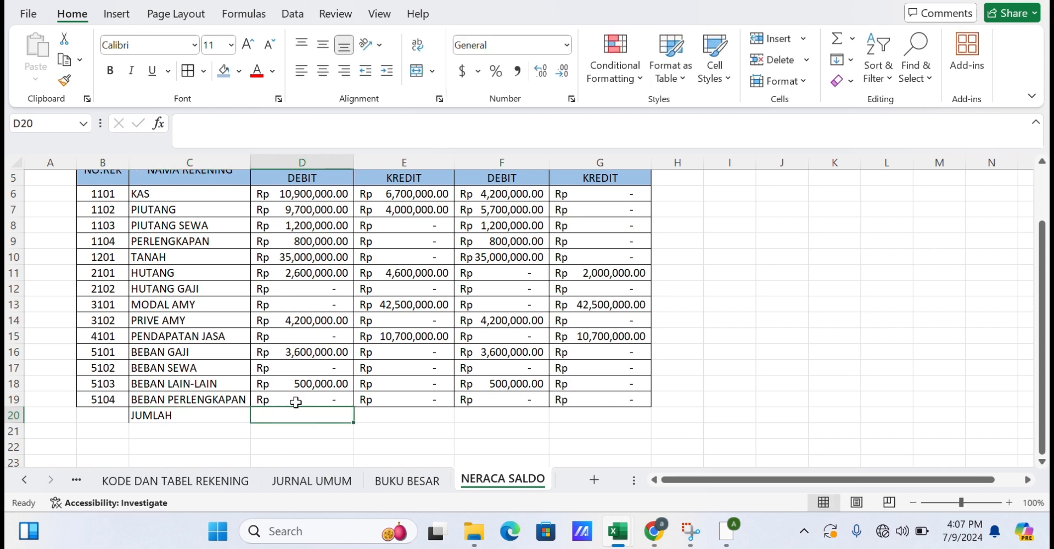
# AutoSum D6:D19 into D20 and copy the total formula across through G20.
pyautogui.click(836, 40)
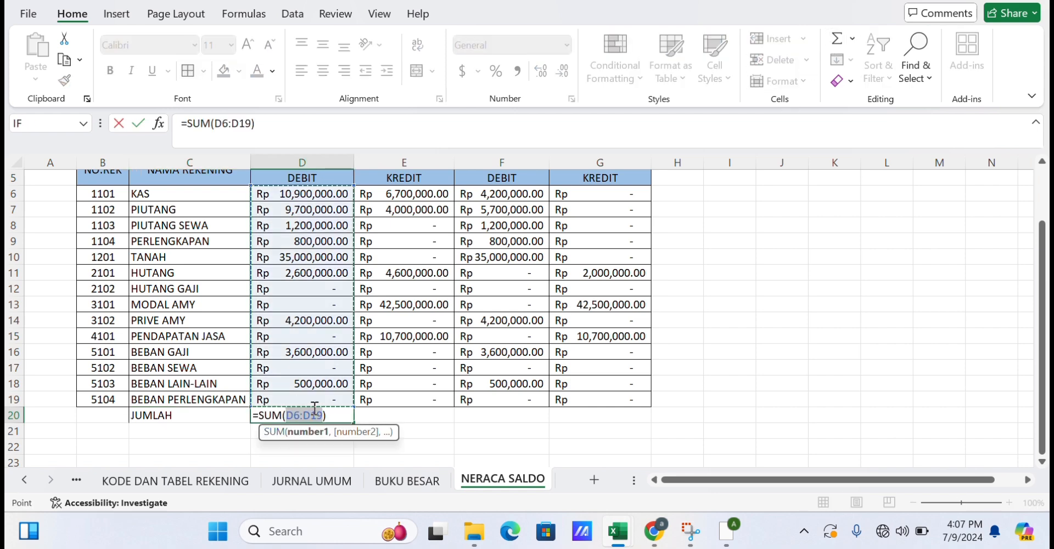
pyautogui.press('Return')
pyautogui.click(388, 415)
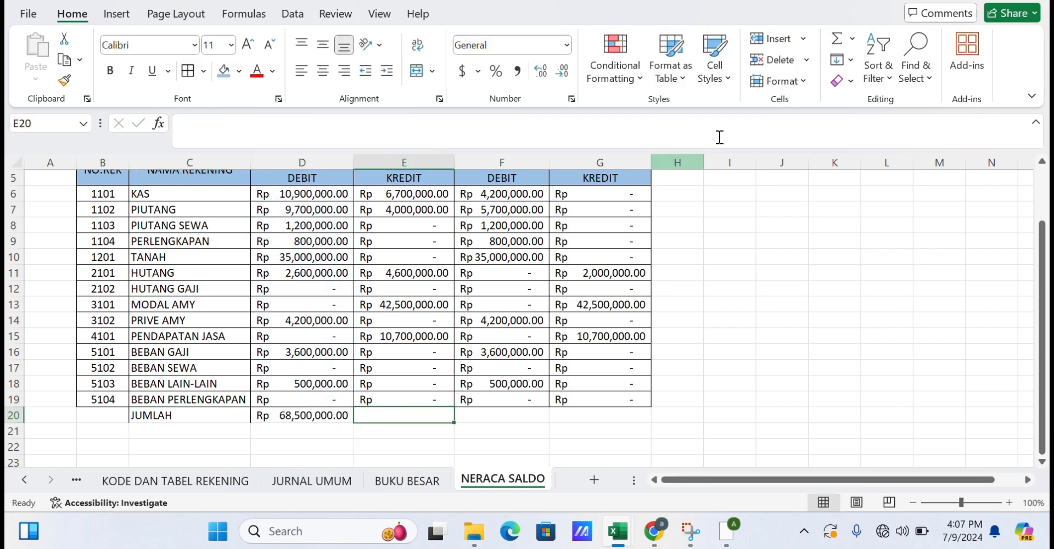
pyautogui.click(307, 412)
pyautogui.moveTo(353, 422); pyautogui.dragTo(630, 415)
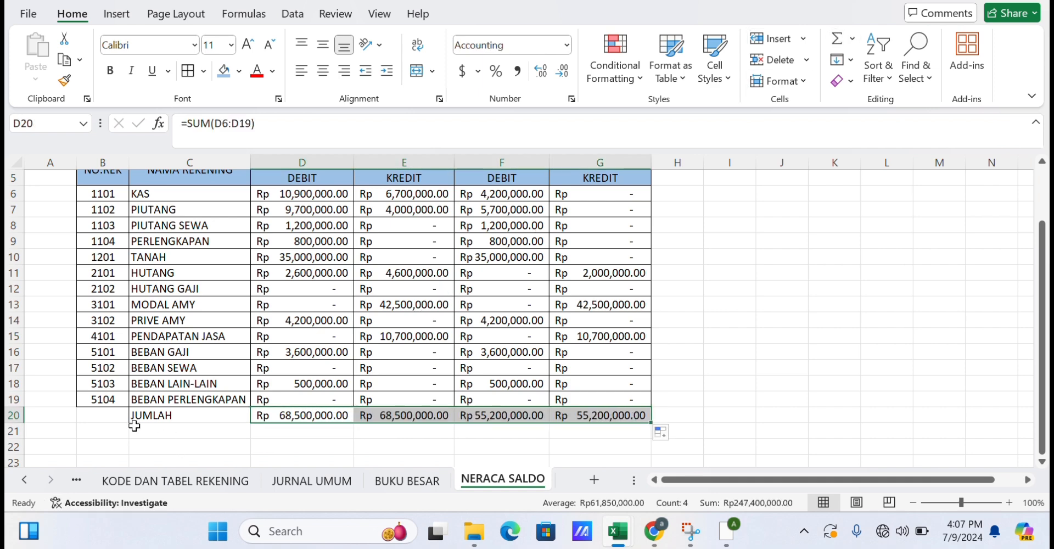
# Merge and center the JUMLAH label across B20:C20.
pyautogui.moveTo(118, 417); pyautogui.dragTo(186, 426)
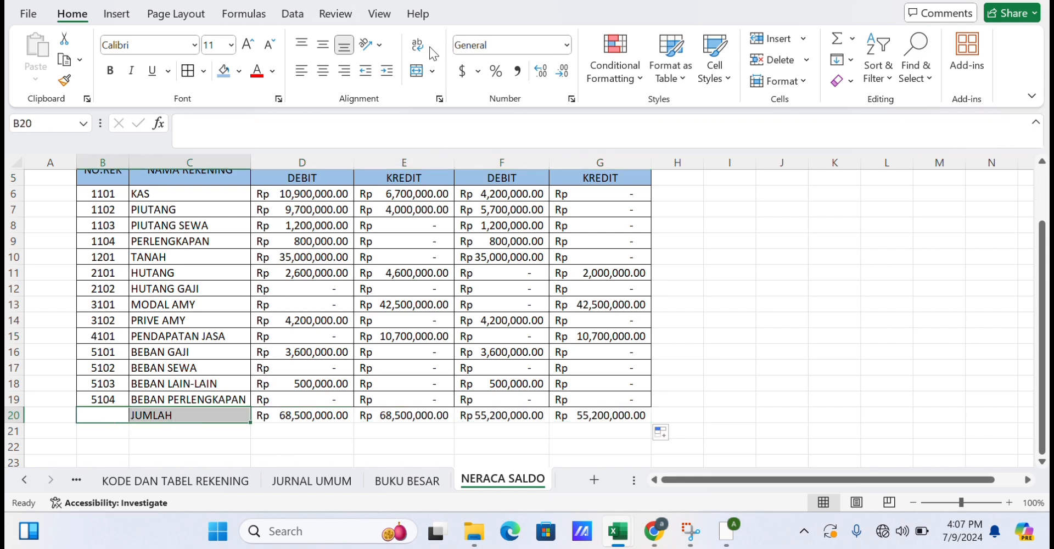
pyautogui.click(416, 70)
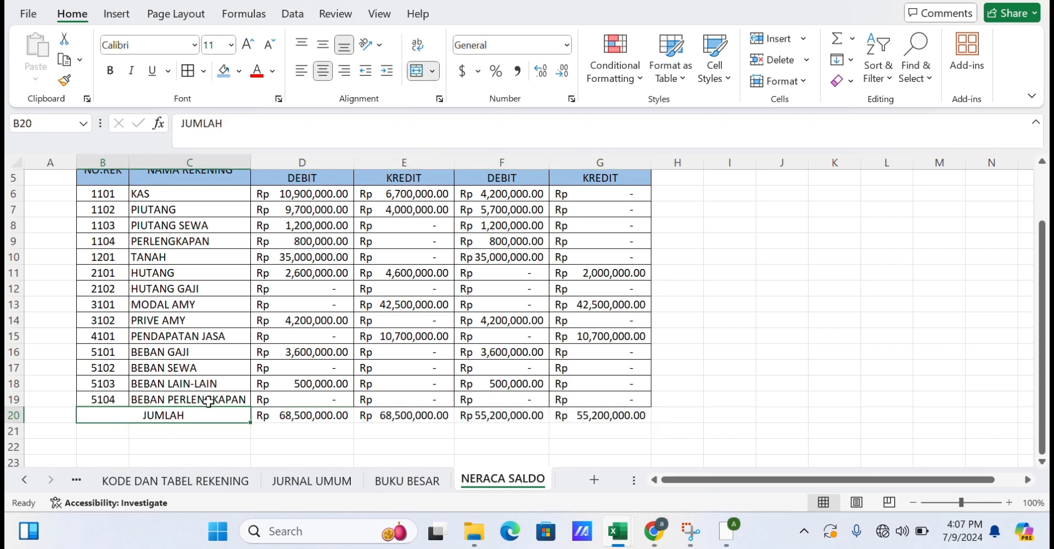
pyautogui.click(207, 442)
# Fill the total row B20:G20 with the light blue colour.
pyautogui.click(172, 416)
pyautogui.doubleClick(172, 416)
pyautogui.moveTo(171, 416); pyautogui.dragTo(418, 406)
pyautogui.click(299, 437)
pyautogui.moveTo(120, 415); pyautogui.dragTo(565, 419)
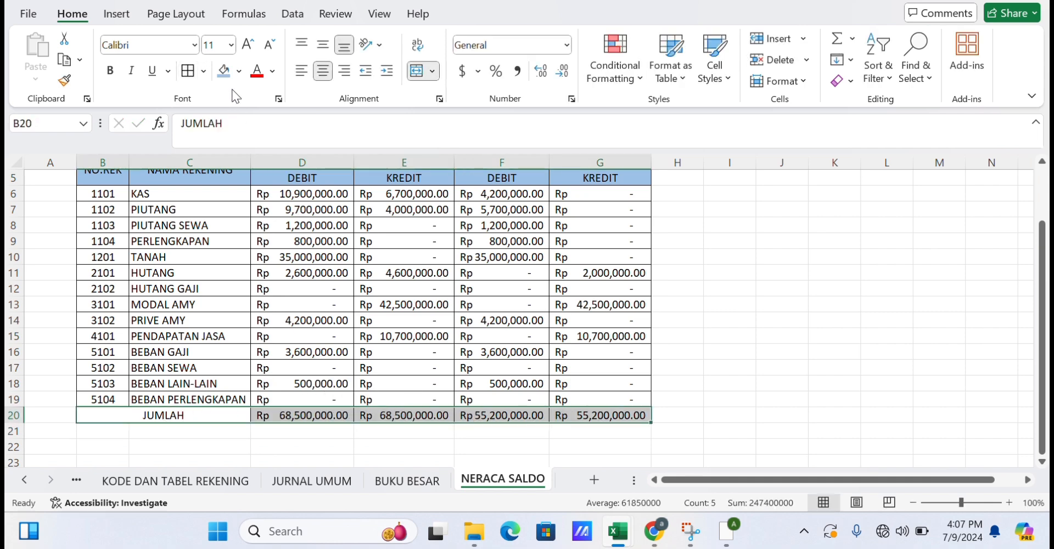
pyautogui.click(224, 74)
pyautogui.click(834, 307)
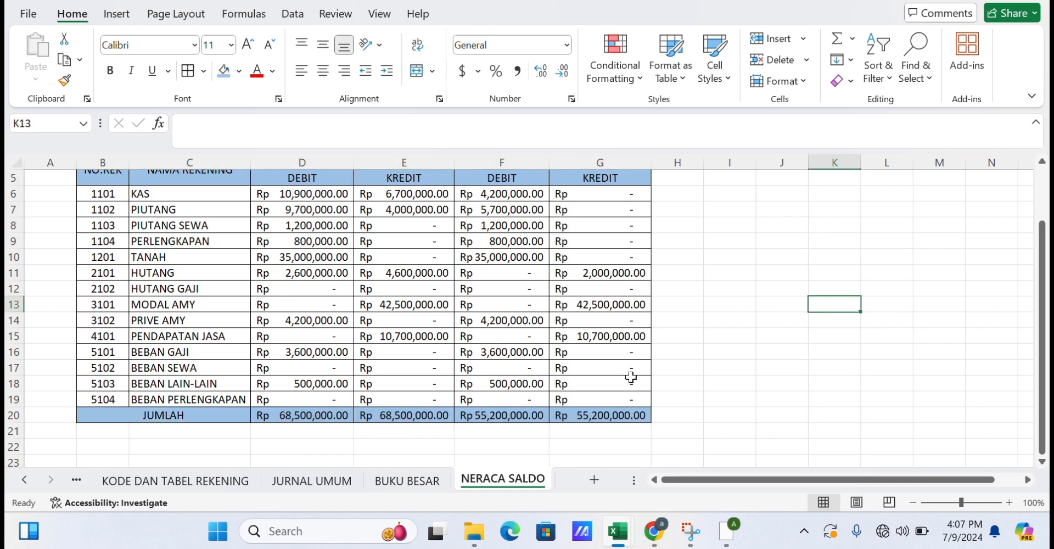
# Add a new worksheet and rename it JURNAL PENYESUAIAN.
pyautogui.scroll(1, 564, 396)
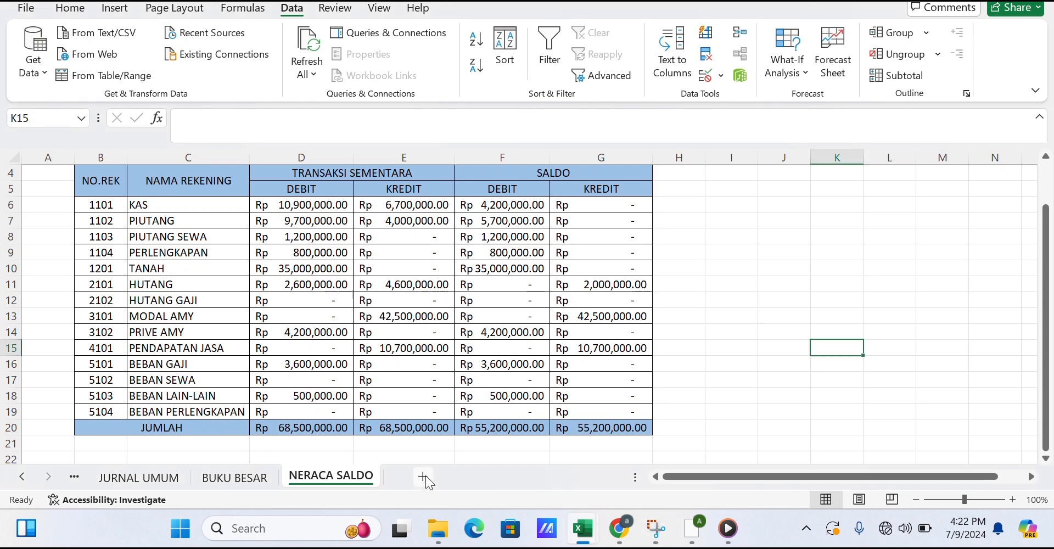
pyautogui.click(424, 477)
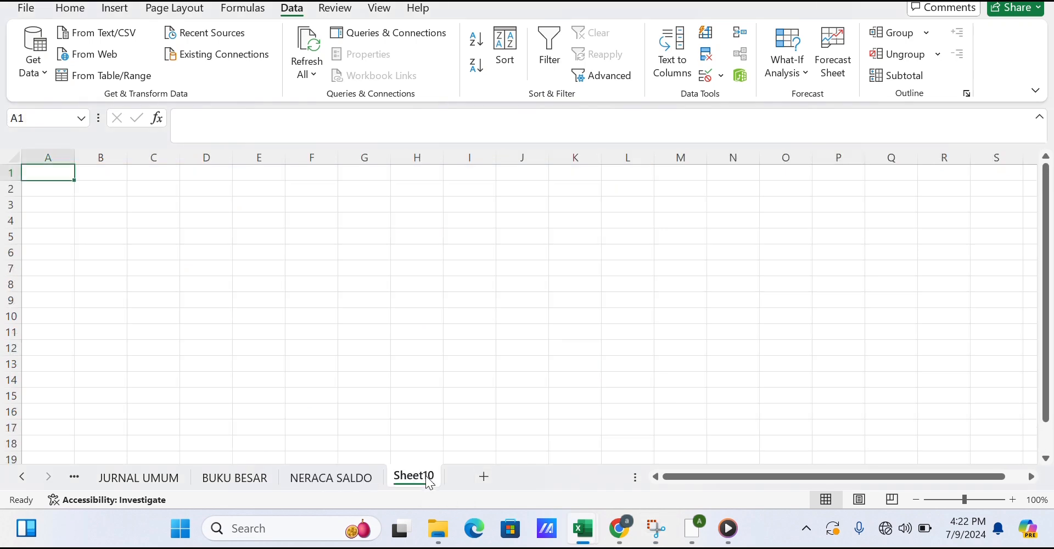
pyautogui.write('J')
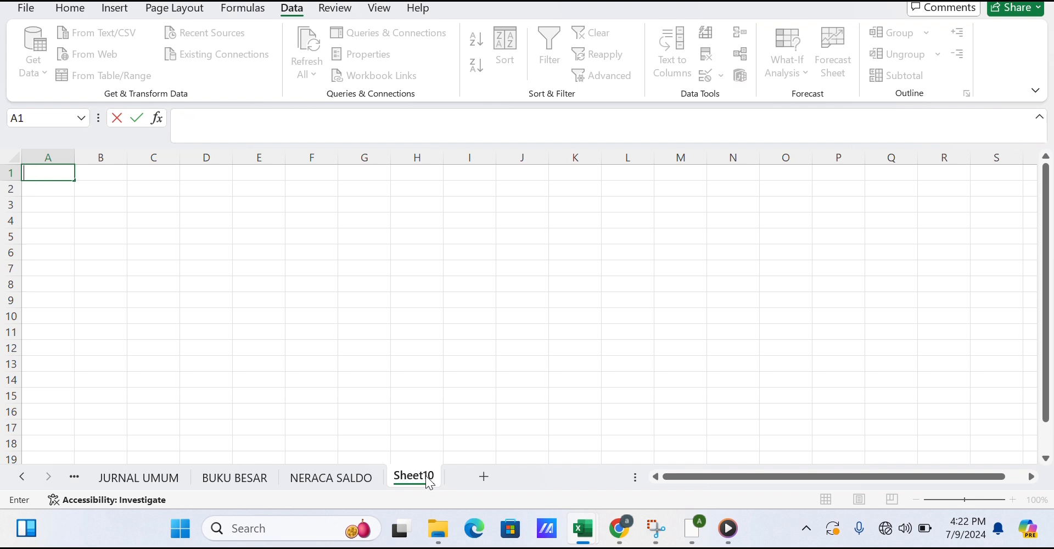
pyautogui.doubleClick(430, 483)
pyautogui.write('JURN')
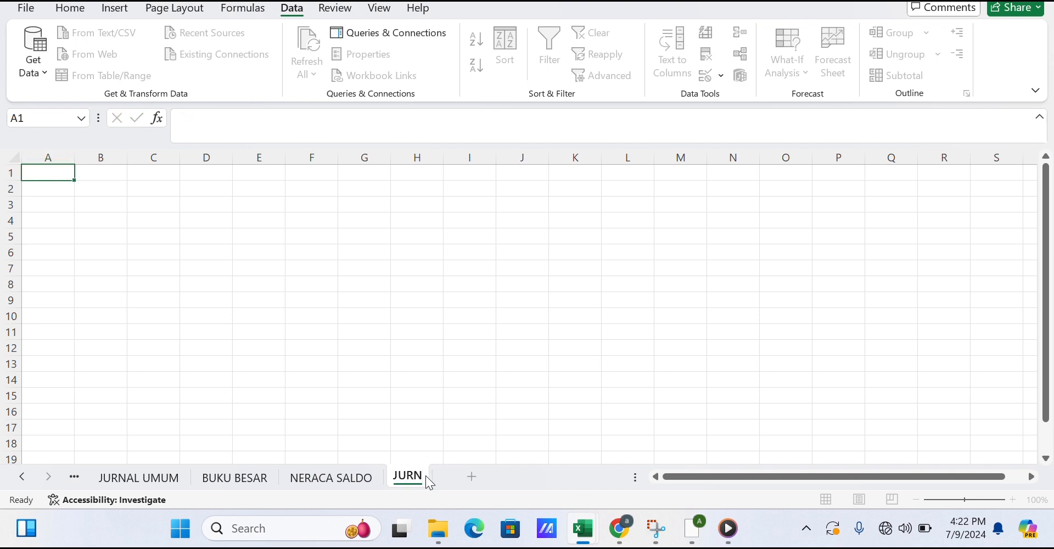
pyautogui.write('AL PENYE')
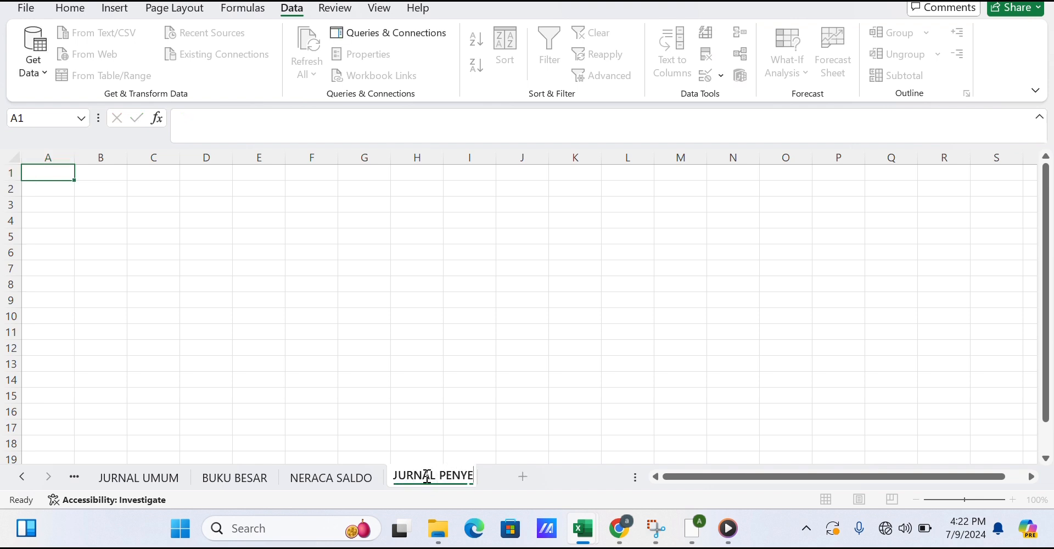
pyautogui.write('SUAIAN')
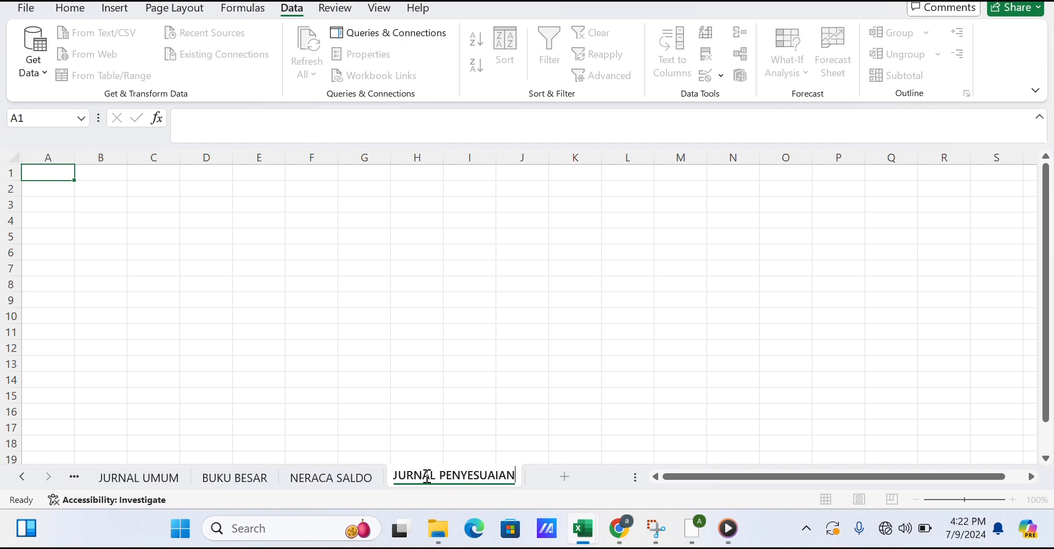
pyautogui.press('Return')
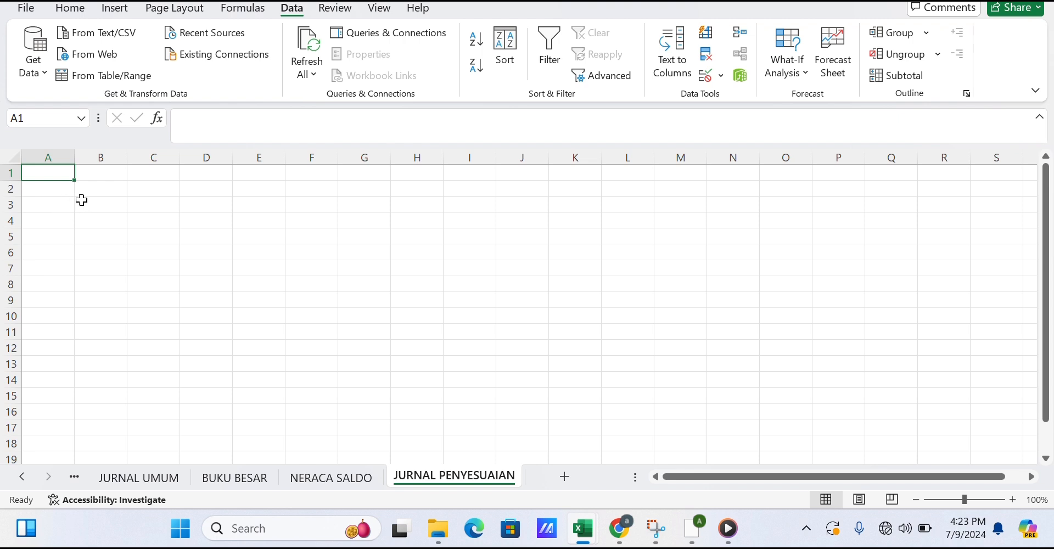
# Enter the header TGL/BLN/THN in B4 and widen column B to fit.
pyautogui.click(111, 223)
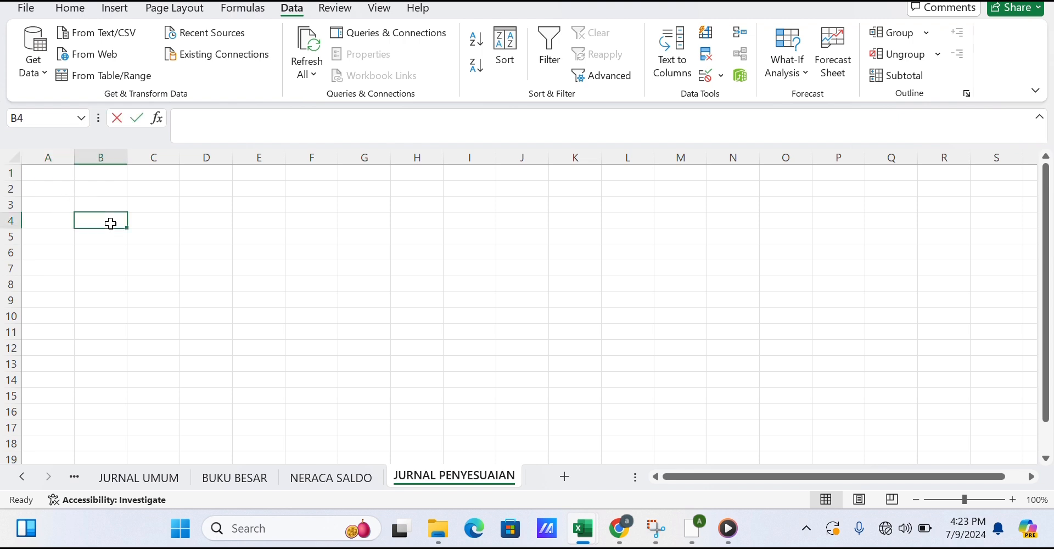
pyautogui.write('TGL/BLN/THN')
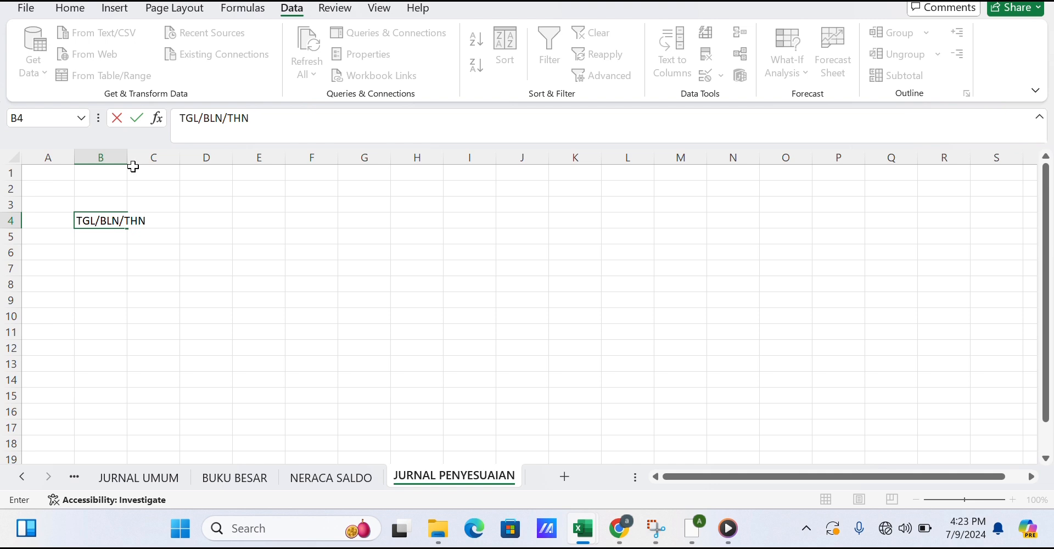
pyautogui.click(158, 235)
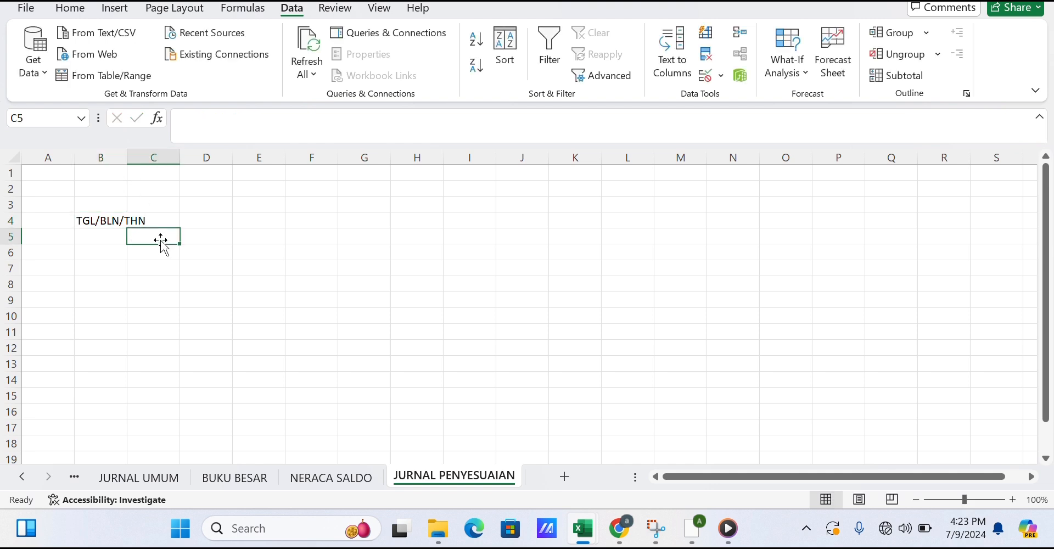
pyautogui.moveTo(126, 157); pyautogui.dragTo(163, 158)
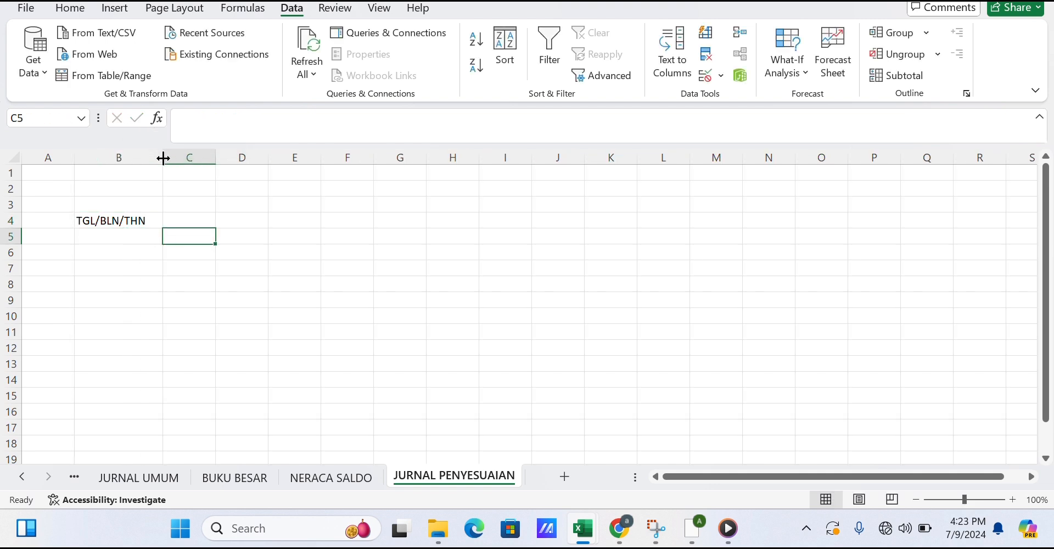
# Enter headers NO.REK in C4 and NAMA REKENING in D4, widening column D to fit.
pyautogui.click(186, 223)
pyautogui.write('NO.REK')
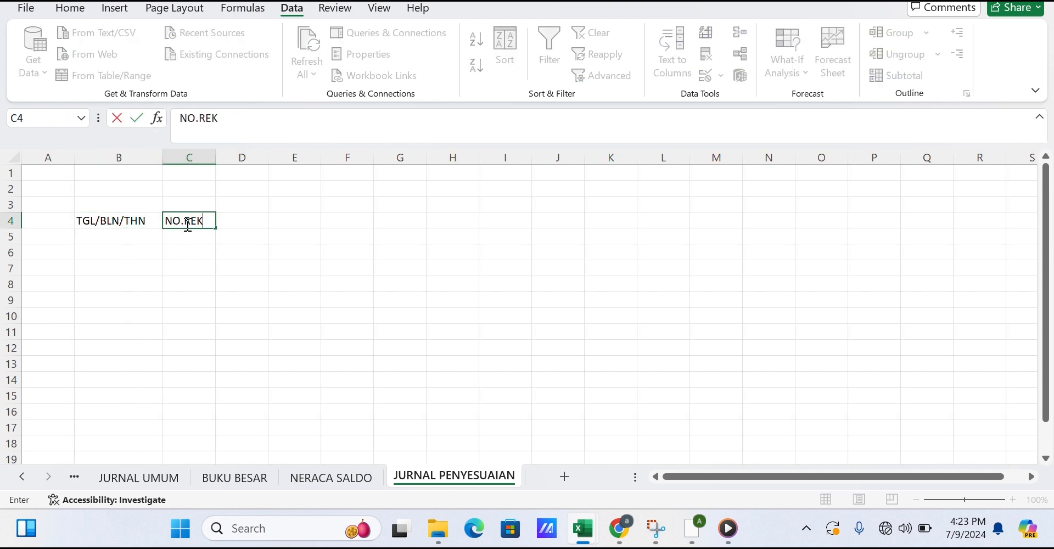
pyautogui.press('Tab')
pyautogui.write('NAMA REKN')
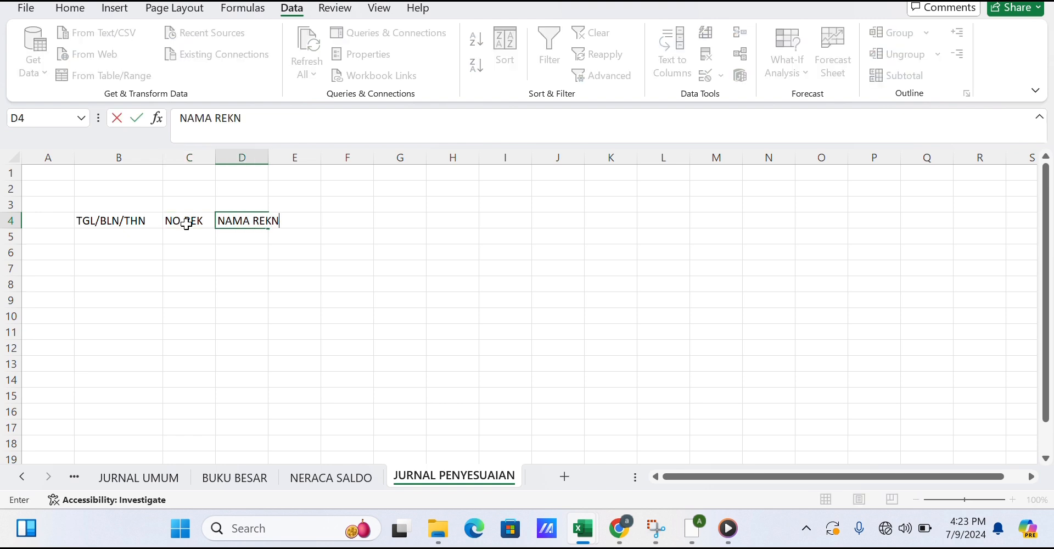
pyautogui.press('BackSpace')
pyautogui.write('ENING')
pyautogui.click(234, 248)
pyautogui.moveTo(270, 160); pyautogui.dragTo(310, 158)
pyautogui.click(341, 226)
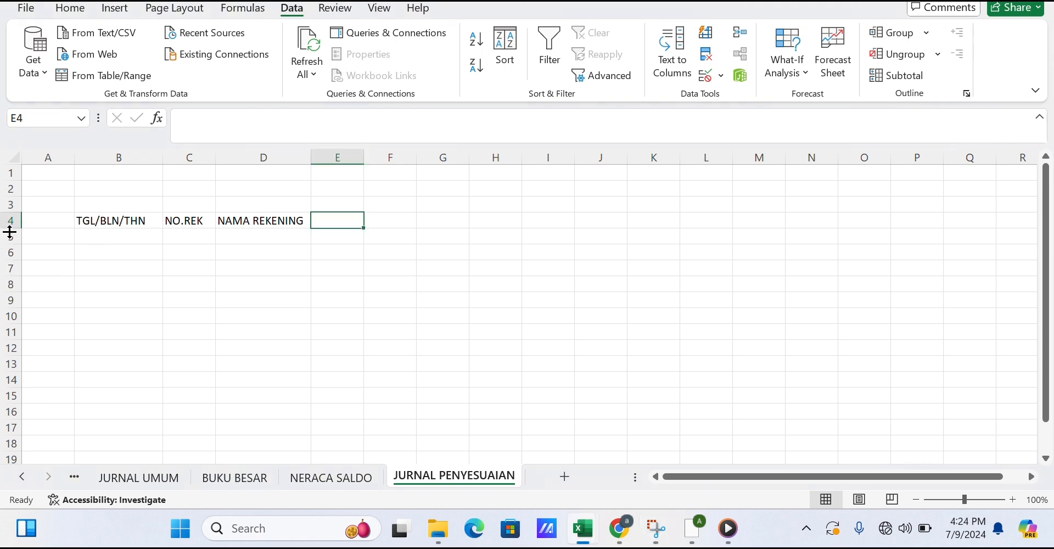
pyautogui.click(12, 236)
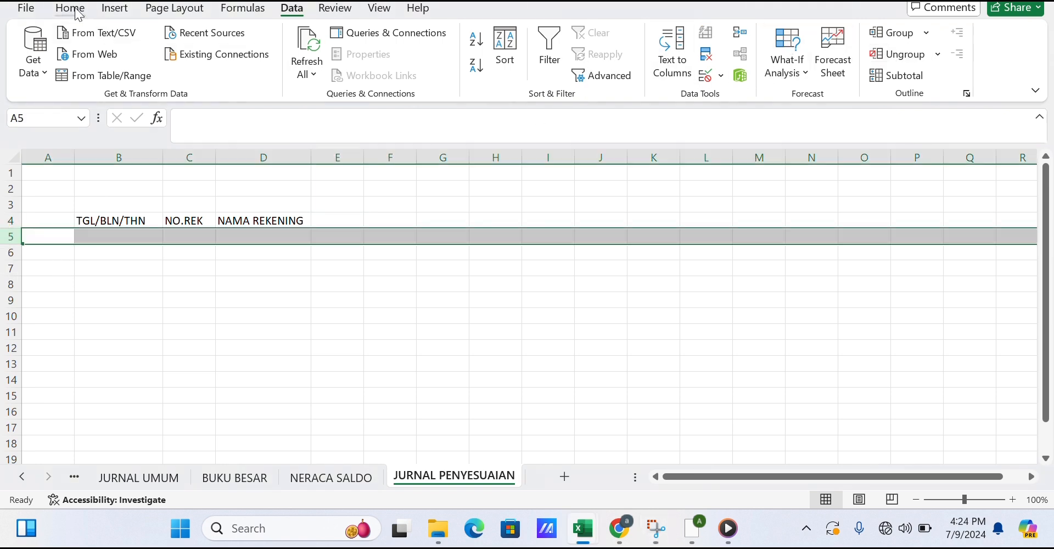
pyautogui.click(74, 9)
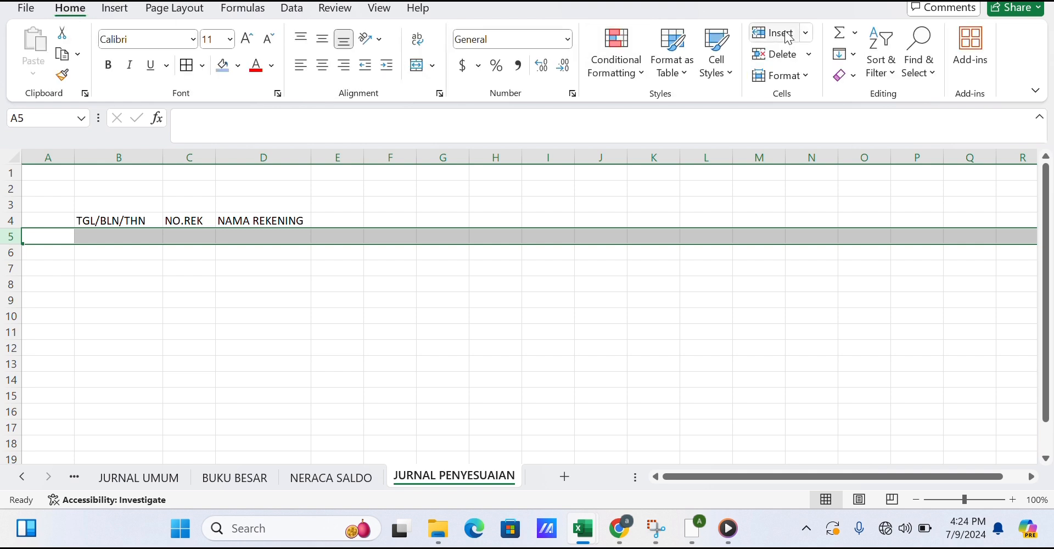
pyautogui.click(305, 296)
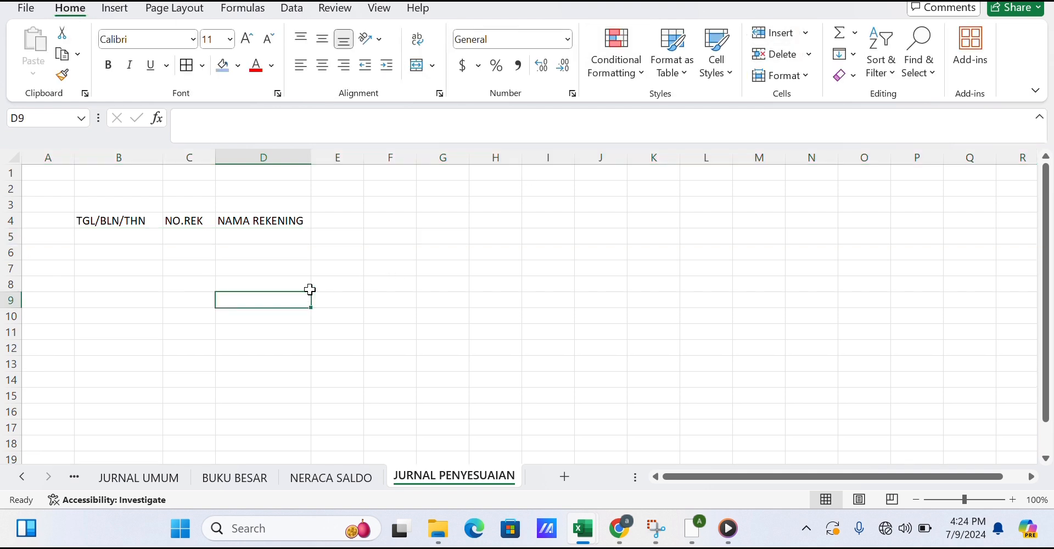
# Enter SALDO in E4 with DEBIT and KREDIT in E5:F5, and merge and center SALDO across E4:F4.
pyautogui.click(356, 222)
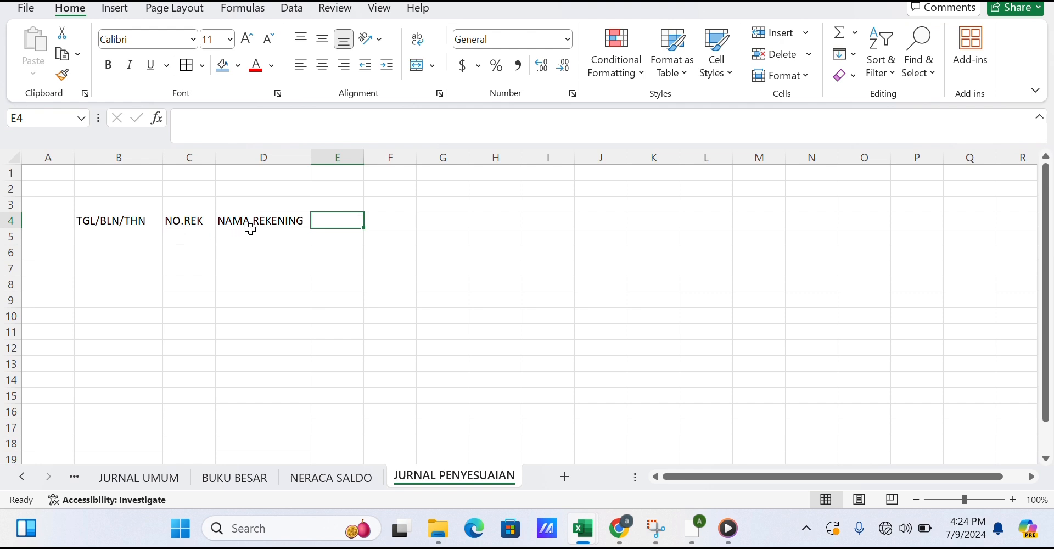
pyautogui.write('SALDO')
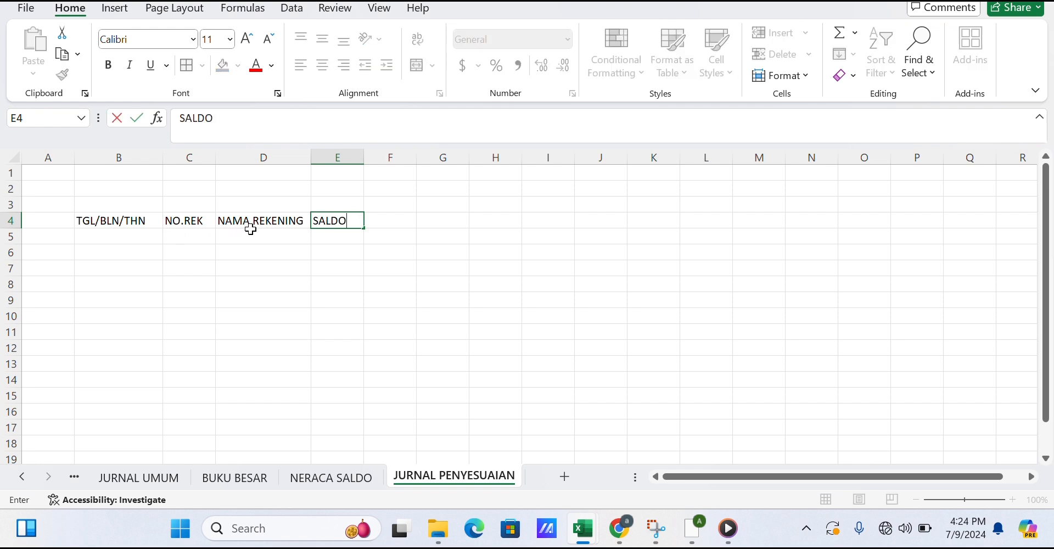
pyautogui.press('Return')
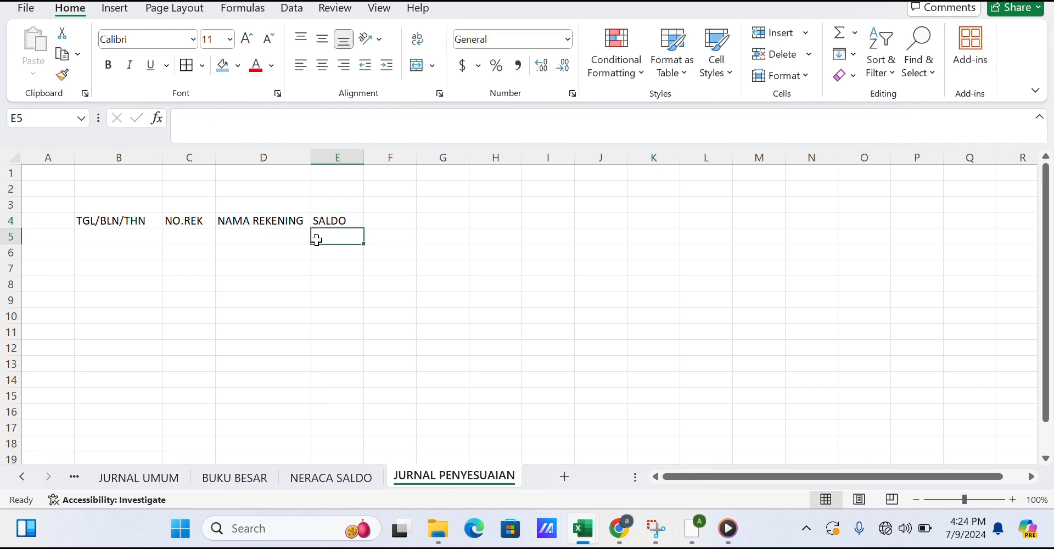
pyautogui.write('DEBIT')
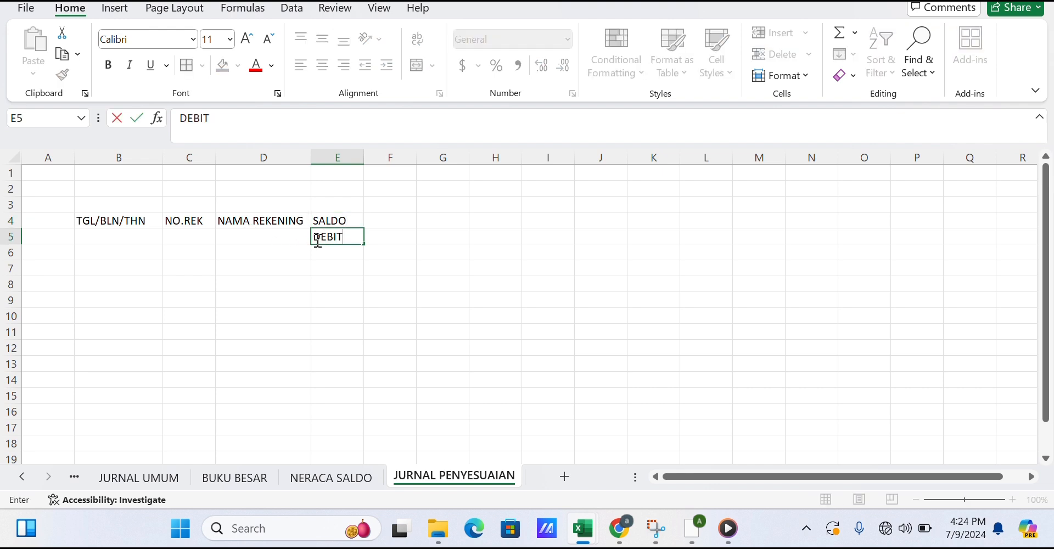
pyautogui.press('Tab')
pyautogui.write('KRED')
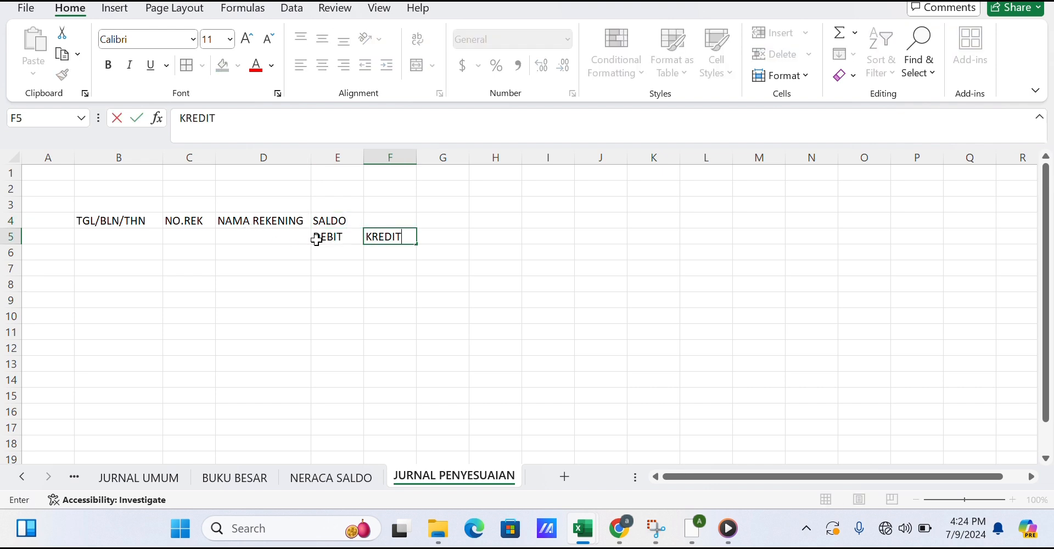
pyautogui.write('IT')
pyautogui.click(318, 295)
pyautogui.moveTo(336, 222); pyautogui.dragTo(391, 224)
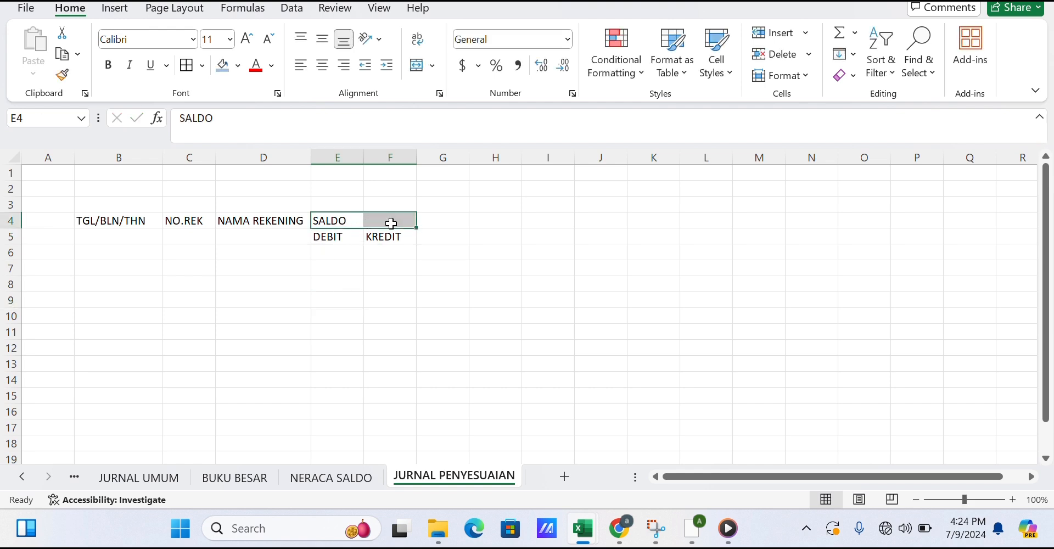
pyautogui.click(418, 65)
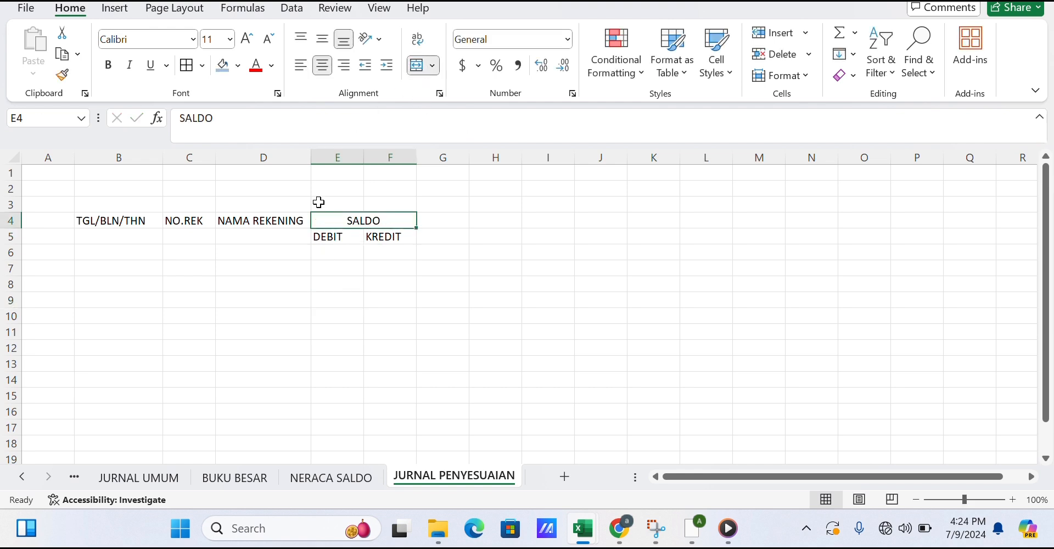
# Merge the NAMA REKENING header across D4:D5 and center it vertically.
pyautogui.click(307, 251)
pyautogui.moveTo(282, 219); pyautogui.dragTo(287, 236)
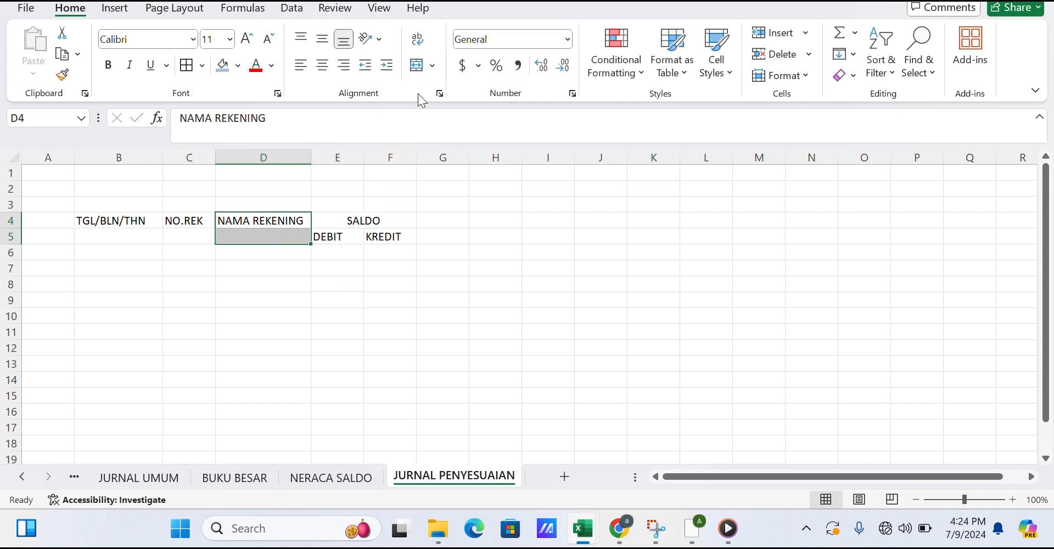
pyautogui.click(420, 66)
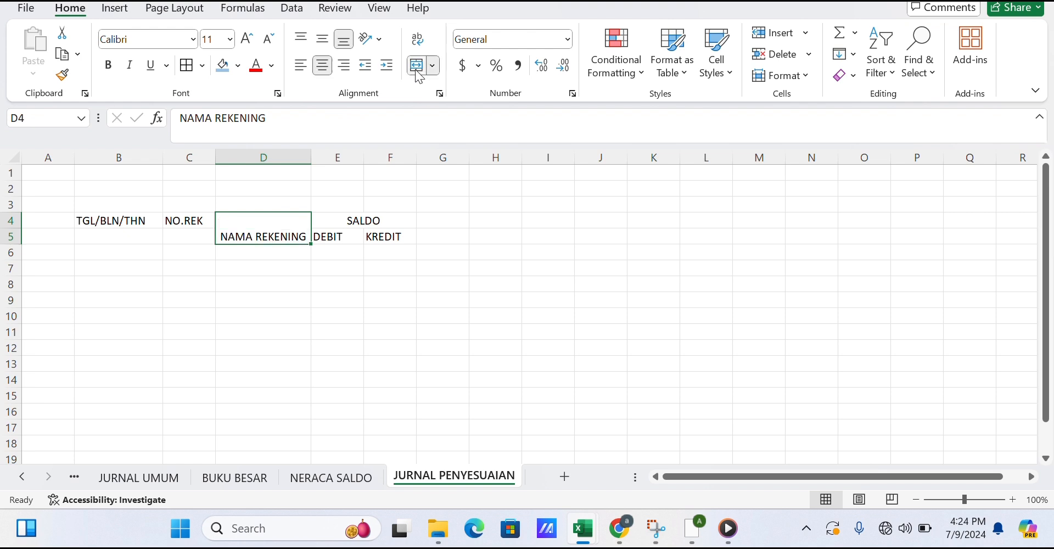
pyautogui.click(324, 39)
# Merge the NO.REK header across C4:C5 and center it vertically.
pyautogui.moveTo(281, 298); pyautogui.dragTo(196, 237)
pyautogui.click(207, 364)
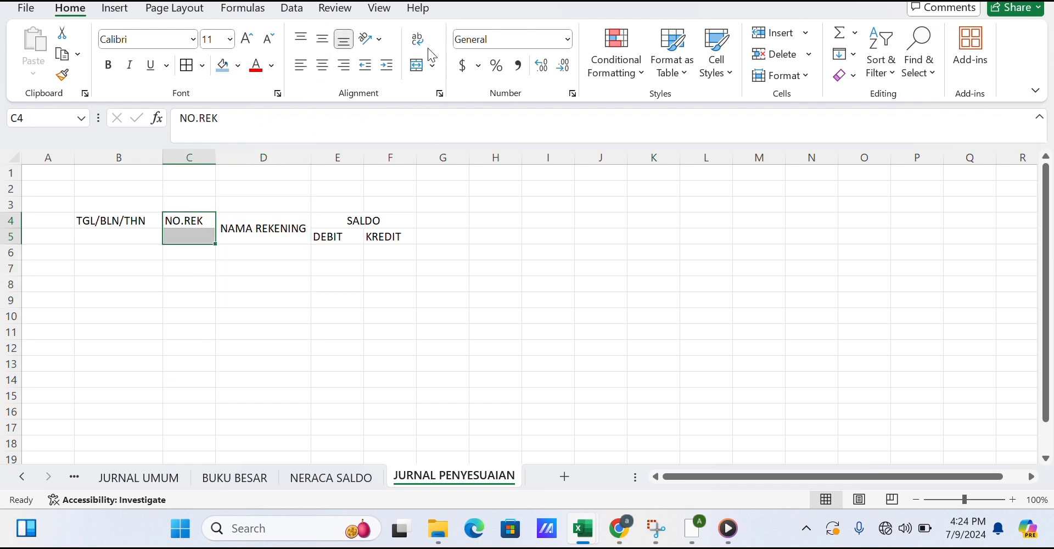
pyautogui.click(418, 66)
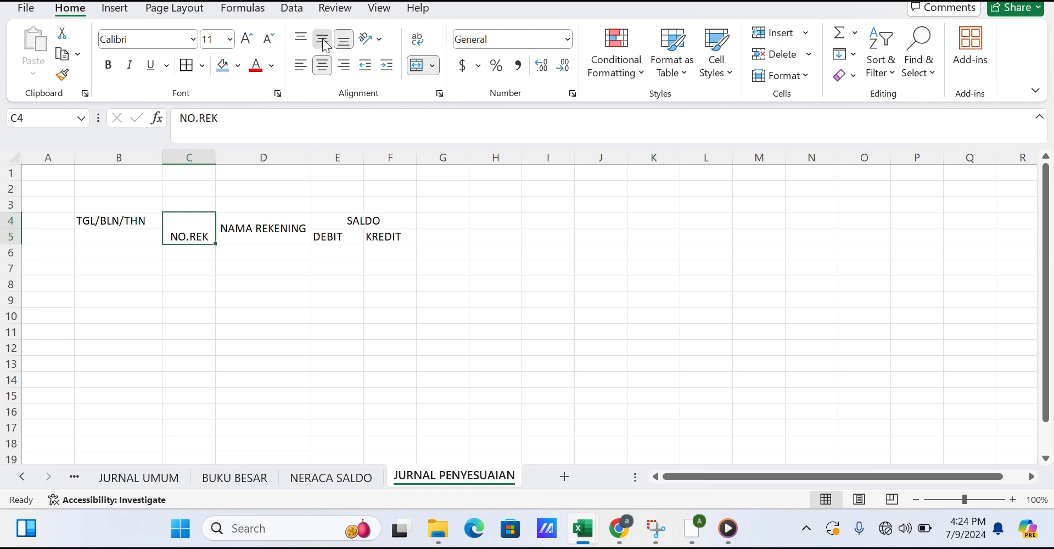
pyautogui.click(323, 39)
# Merge the TGL/BLN/THN header across B4:B5 and center it vertically.
pyautogui.click(236, 281)
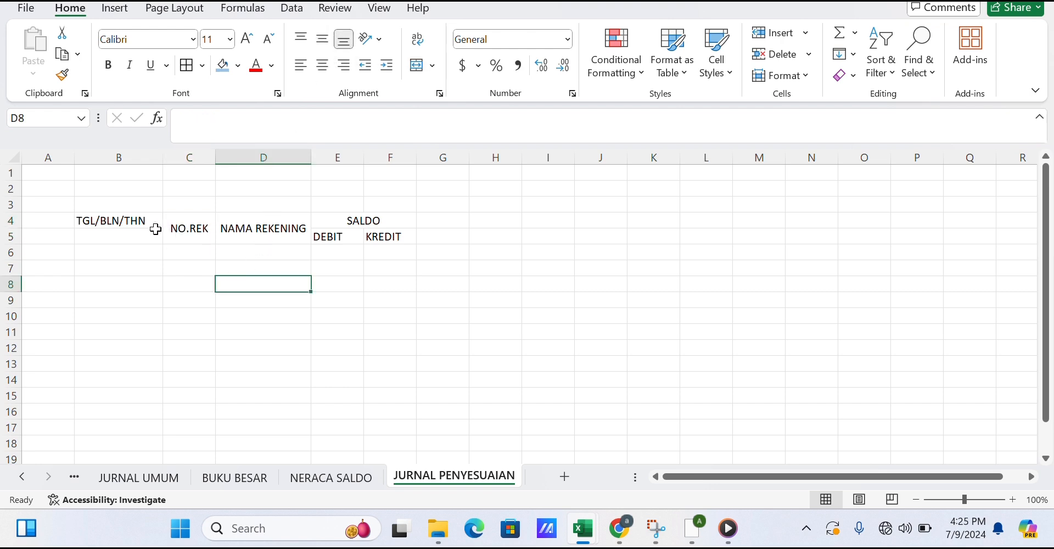
pyautogui.moveTo(156, 220); pyautogui.dragTo(160, 236)
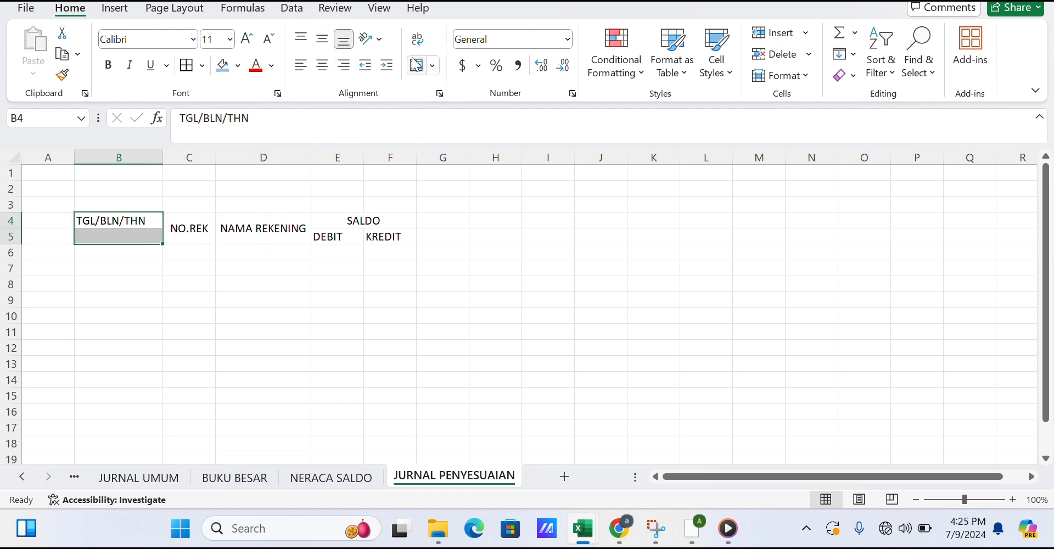
pyautogui.click(427, 64)
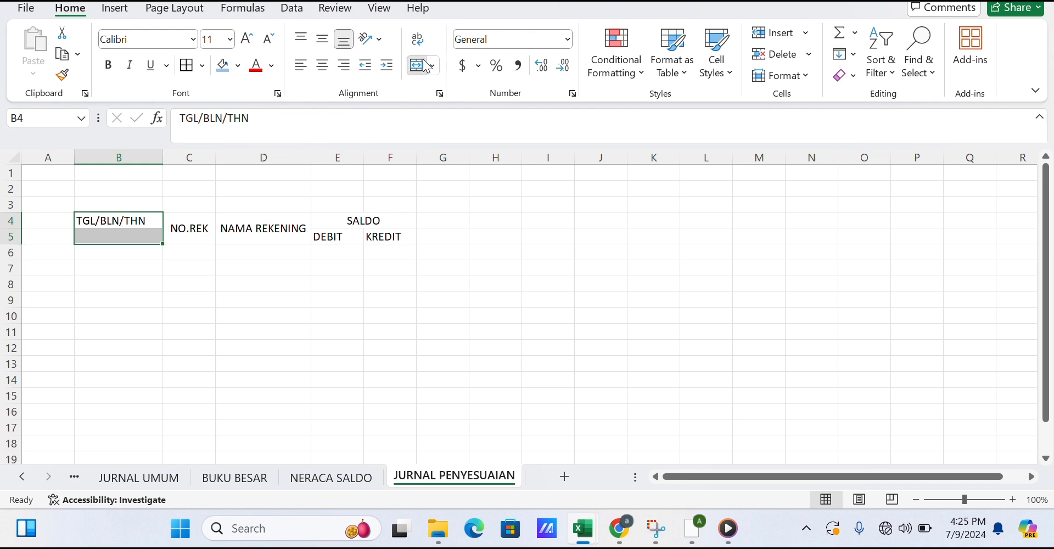
pyautogui.click(324, 37)
pyautogui.click(320, 266)
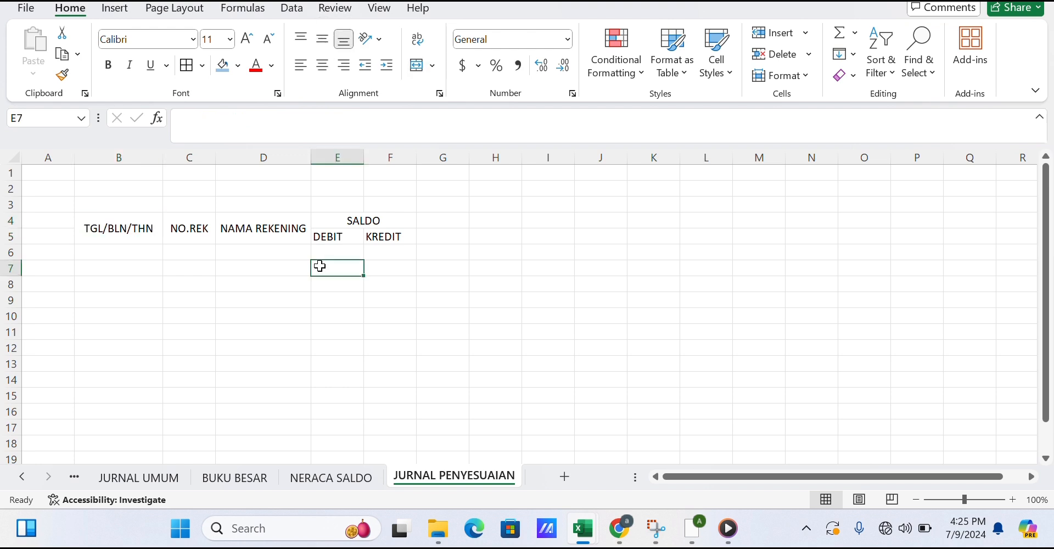
# Add a List data validation to C6 with source 'KODE DAN TABEL REKENING'!$A$6:$A$19 account numbers.
pyautogui.click(195, 251)
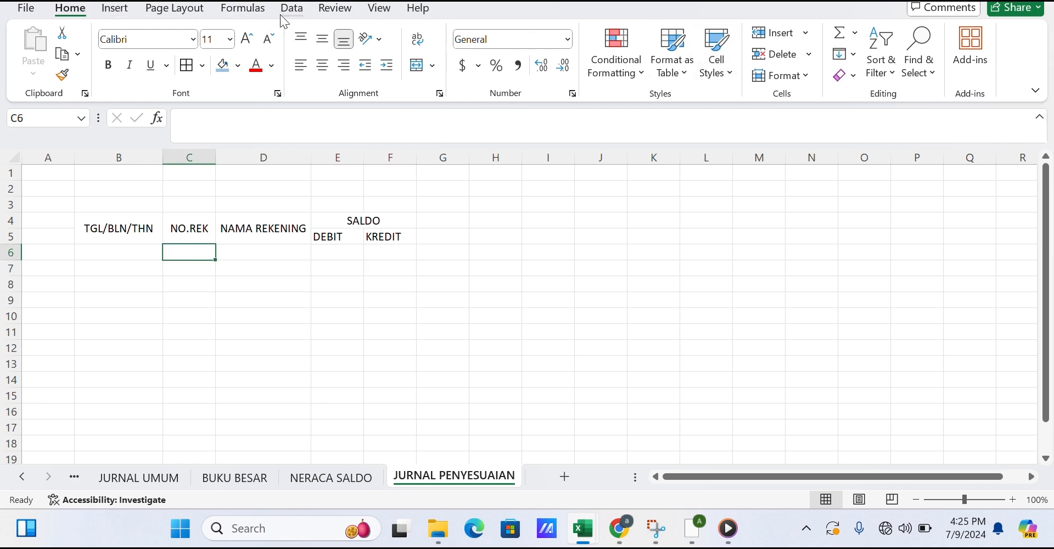
pyautogui.click(296, 14)
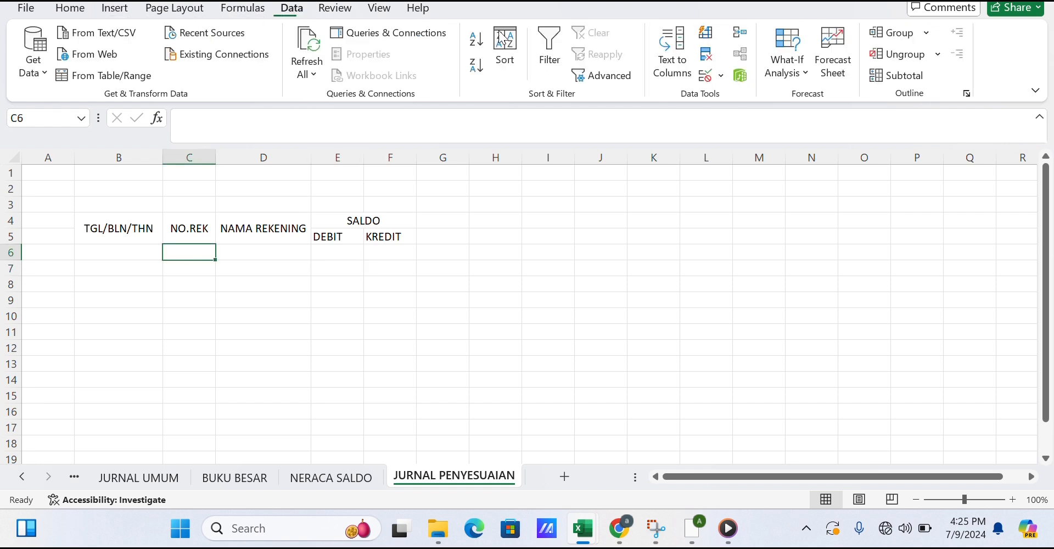
pyautogui.click(720, 75)
pyautogui.click(718, 108)
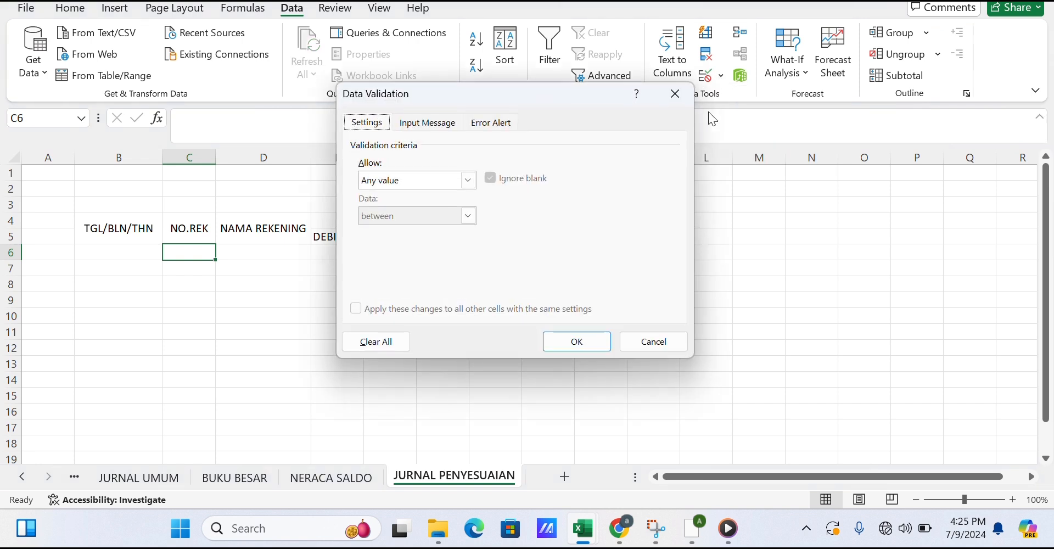
pyautogui.click(449, 184)
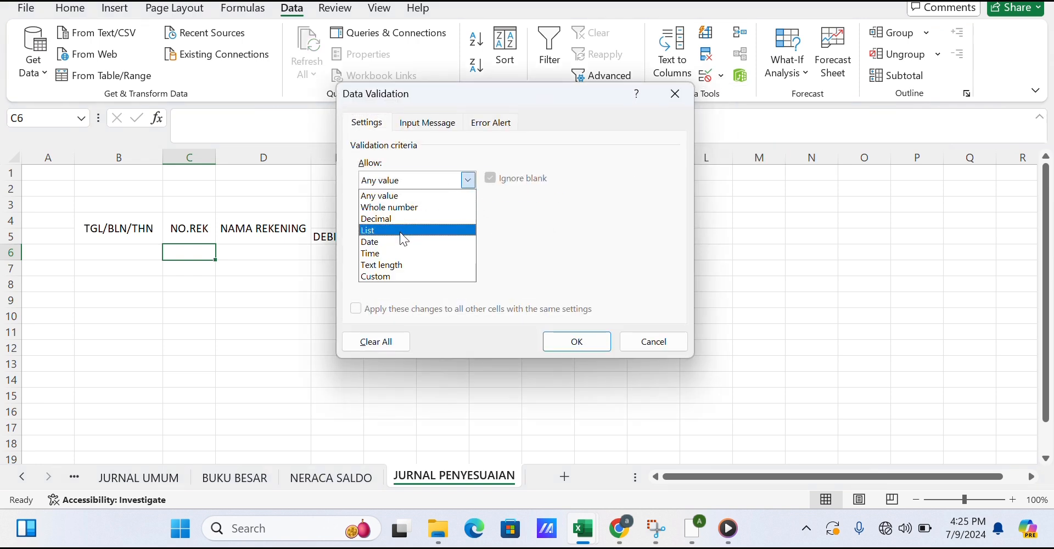
pyautogui.click(401, 231)
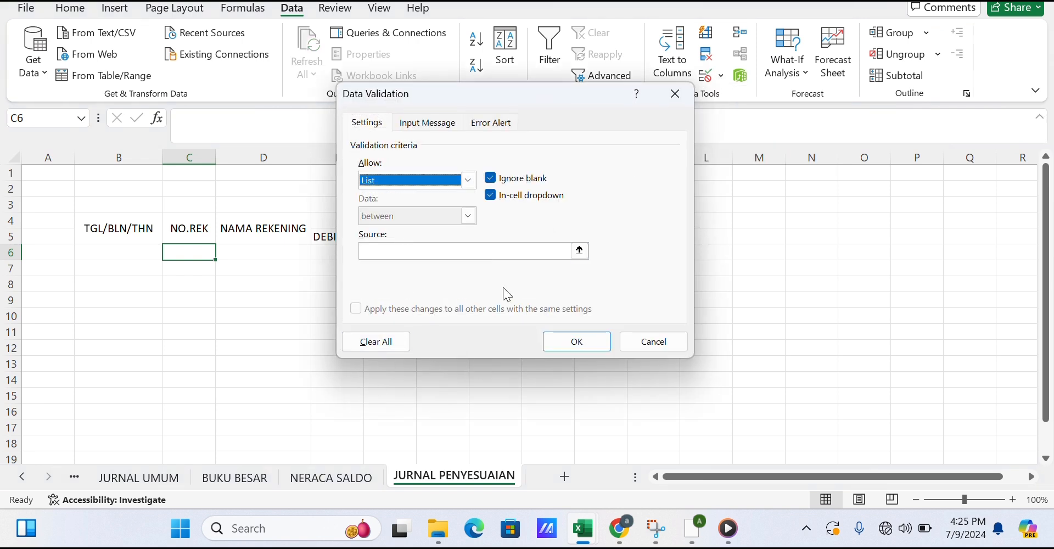
pyautogui.click(578, 255)
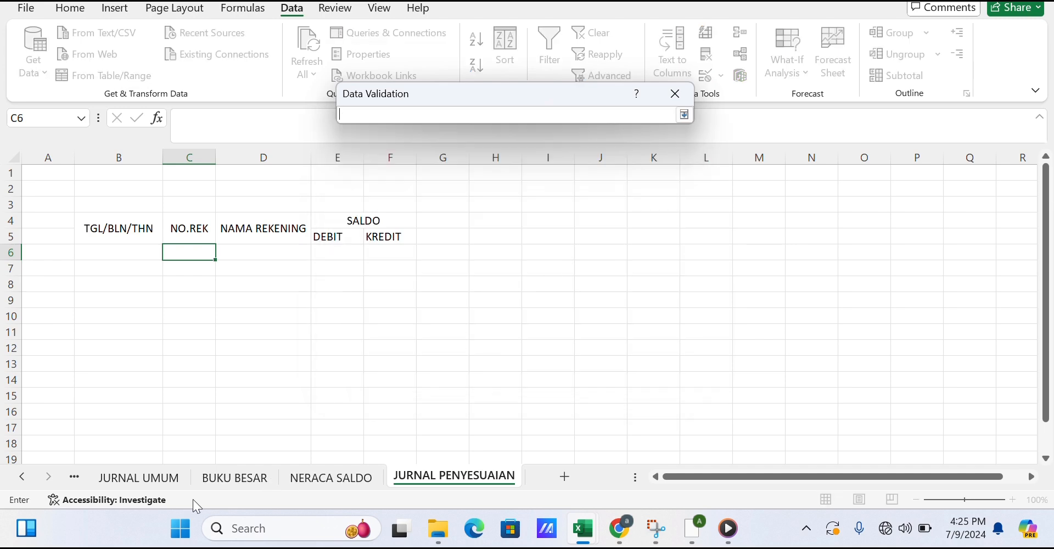
pyautogui.click(148, 478)
pyautogui.click(75, 476)
pyautogui.click(115, 477)
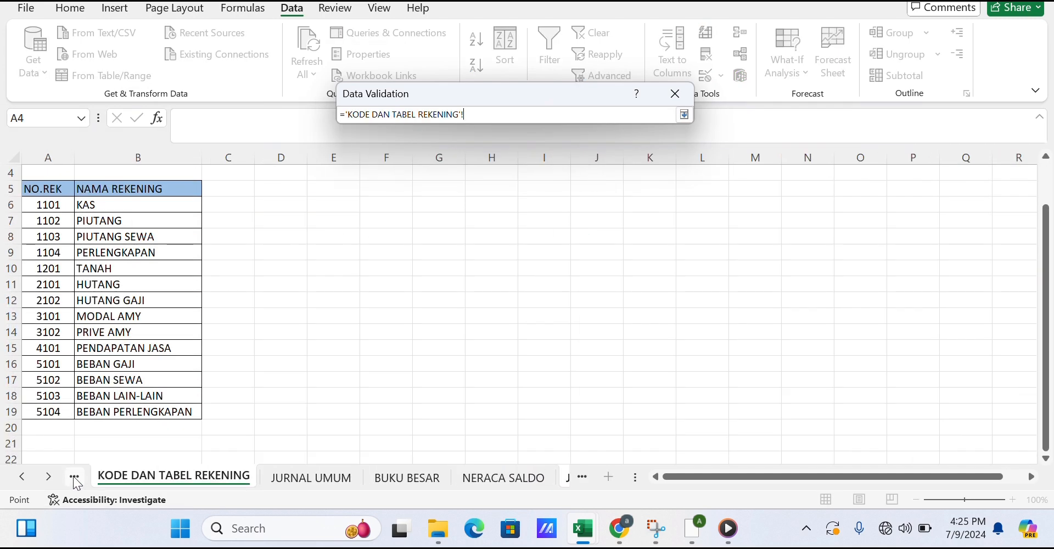
pyautogui.moveTo(58, 205); pyautogui.dragTo(50, 412)
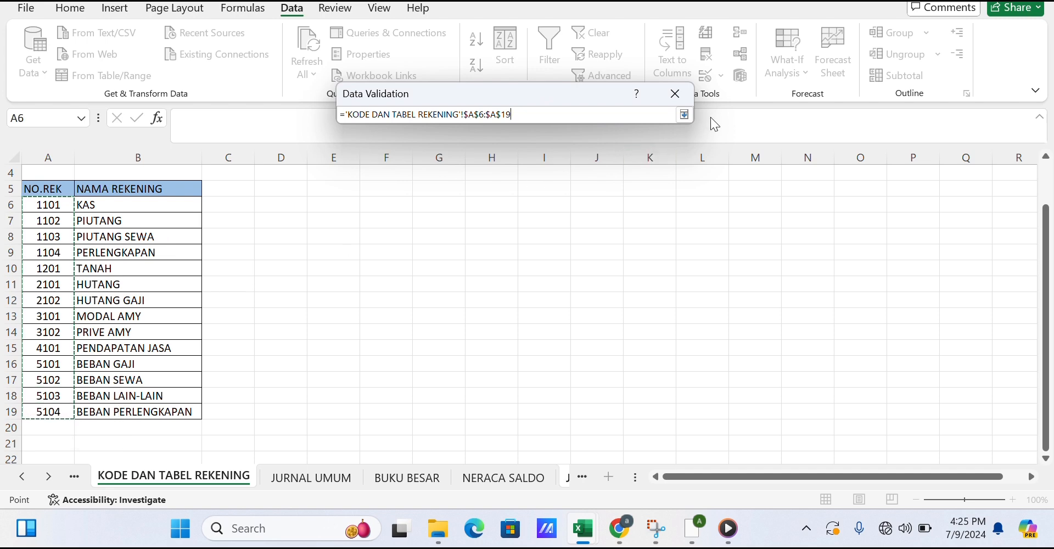
pyautogui.click(685, 115)
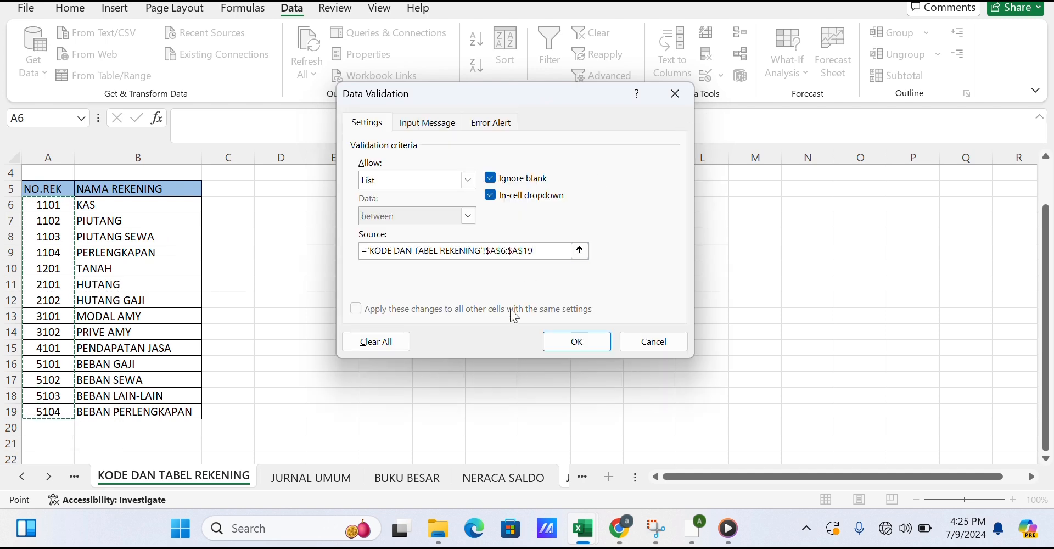
pyautogui.click(577, 342)
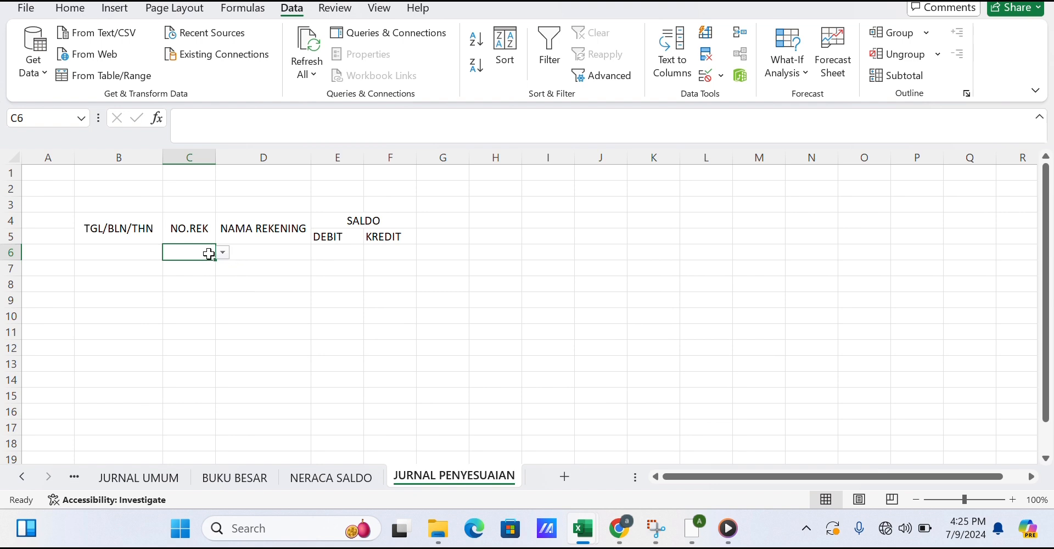
# Pick account 1101 from C6's dropdown and fill it down to C13.
pyautogui.moveTo(209, 254)
pyautogui.mouseDown()
pyautogui.moveTo(223, 256)
pyautogui.moveTo(207, 254)
pyautogui.mouseUp()
pyautogui.click(223, 253)
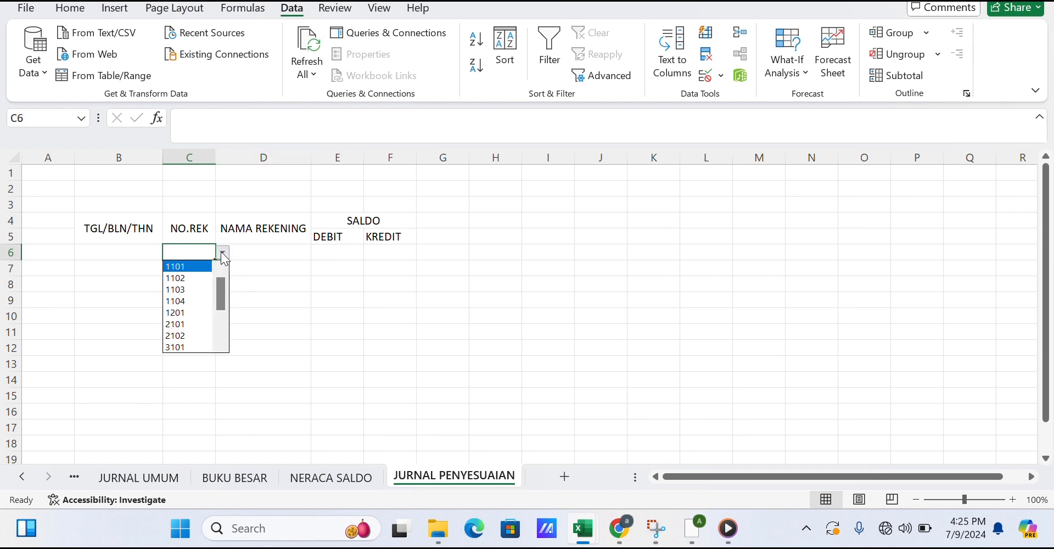
pyautogui.click(184, 265)
pyautogui.moveTo(215, 261); pyautogui.dragTo(173, 368)
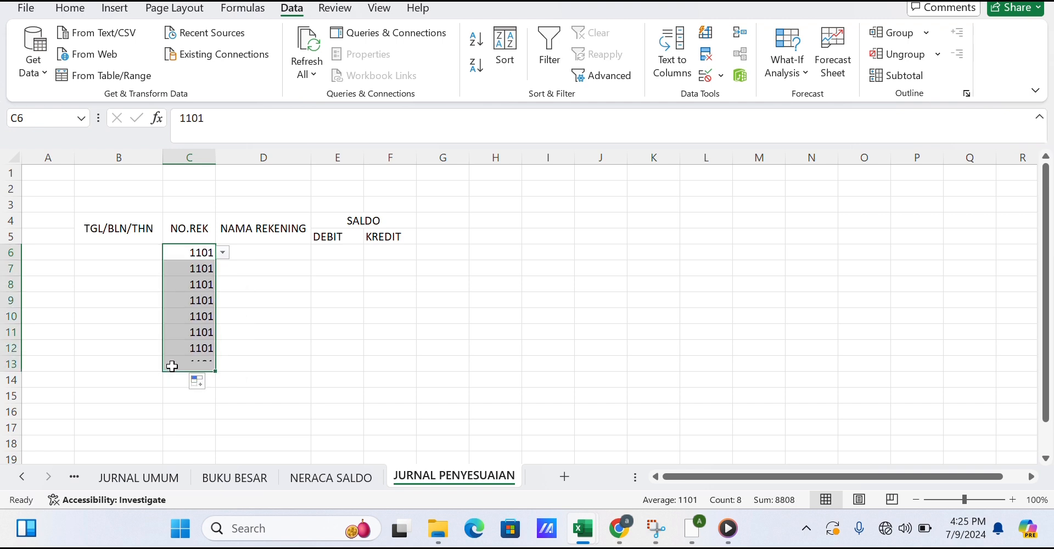
# Change the account number in C6 to 1102 and in C7 to 4101.
pyautogui.click(199, 254)
pyautogui.doubleClick(199, 253)
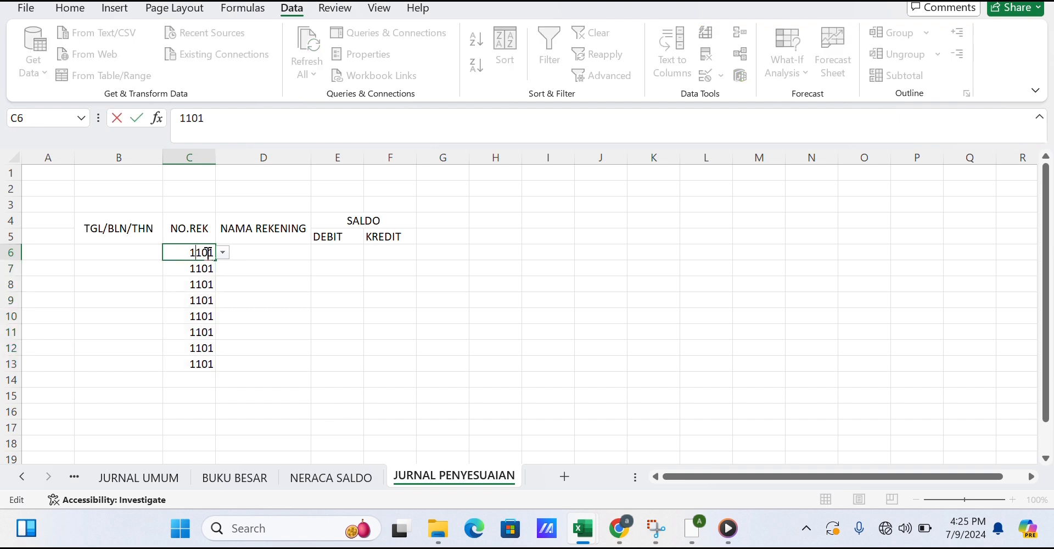
pyautogui.write('11')
pyautogui.press('BackSpace')
pyautogui.press('BackSpace')
pyautogui.press('BackSpace')
pyautogui.press('BackSpace')
pyautogui.press('BackSpace')
pyautogui.press('BackSpace')
pyautogui.write('1101')
pyautogui.press('BackSpace')
pyautogui.write('2')
pyautogui.click(214, 274)
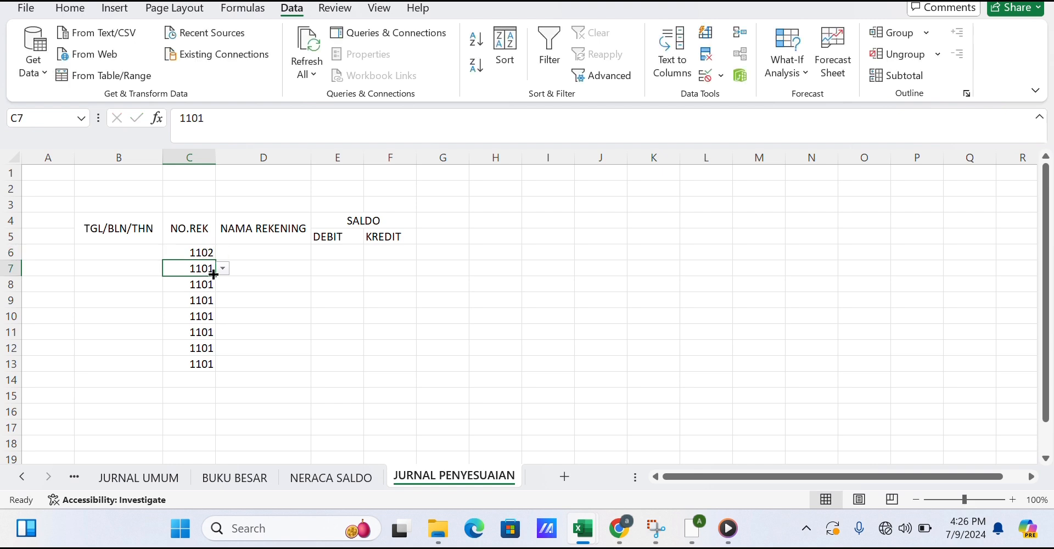
pyautogui.write('4101')
pyautogui.press('Return')
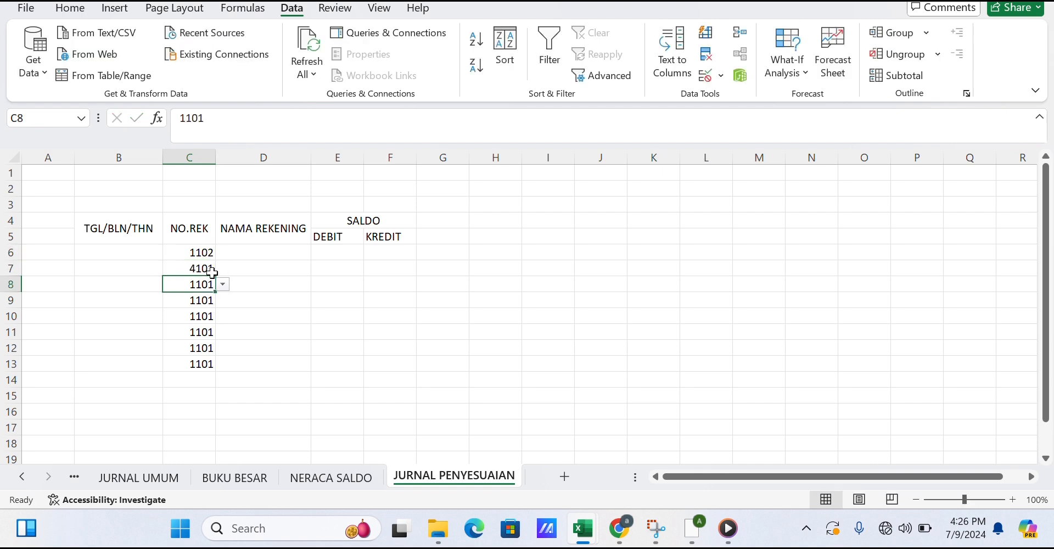
# Enter account numbers 5104, 1104, 5102, 1103, 5101 and 2102 in C8 through C13.
pyautogui.write('5104')
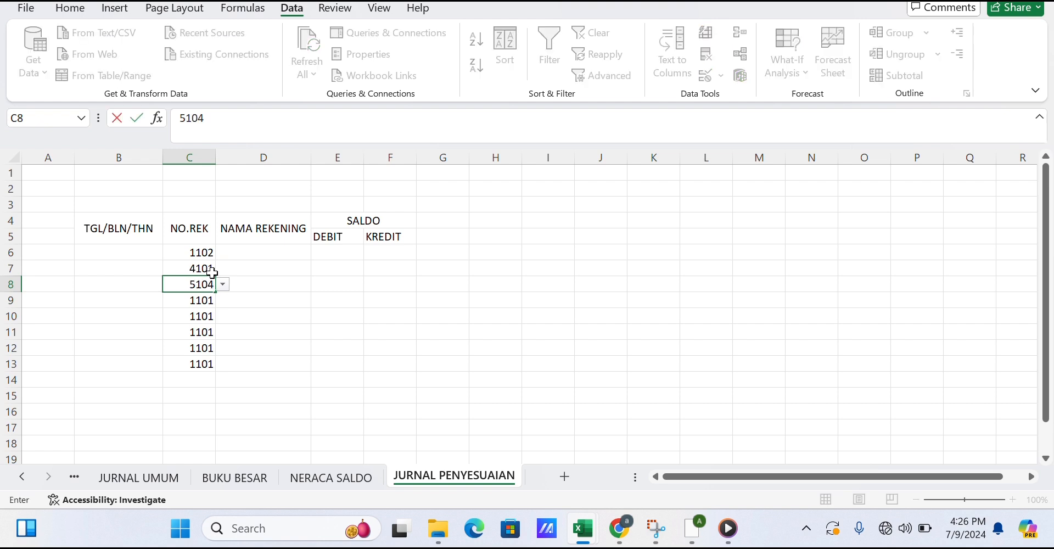
pyautogui.press('Return')
pyautogui.write('110')
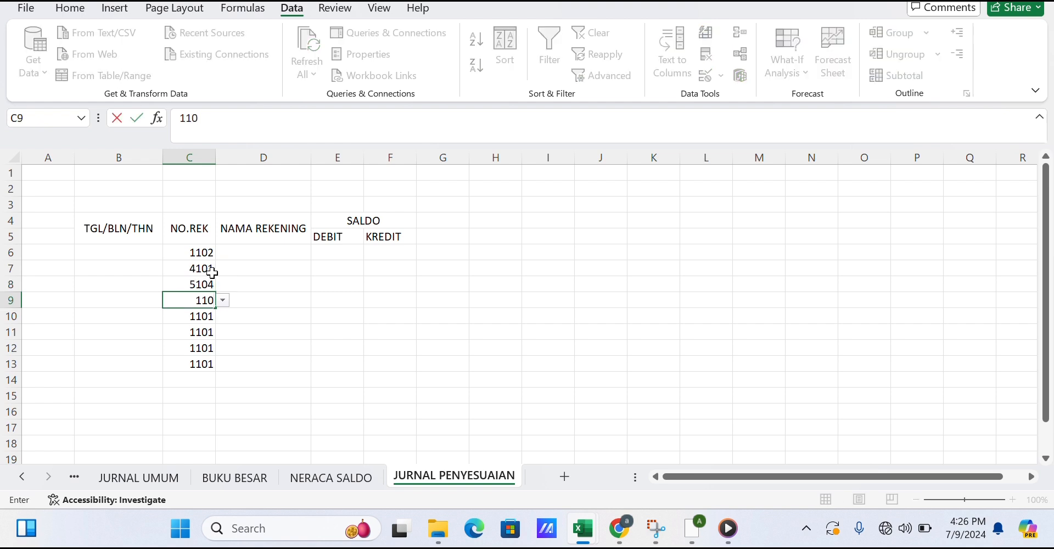
pyautogui.write('4')
pyautogui.press('Return')
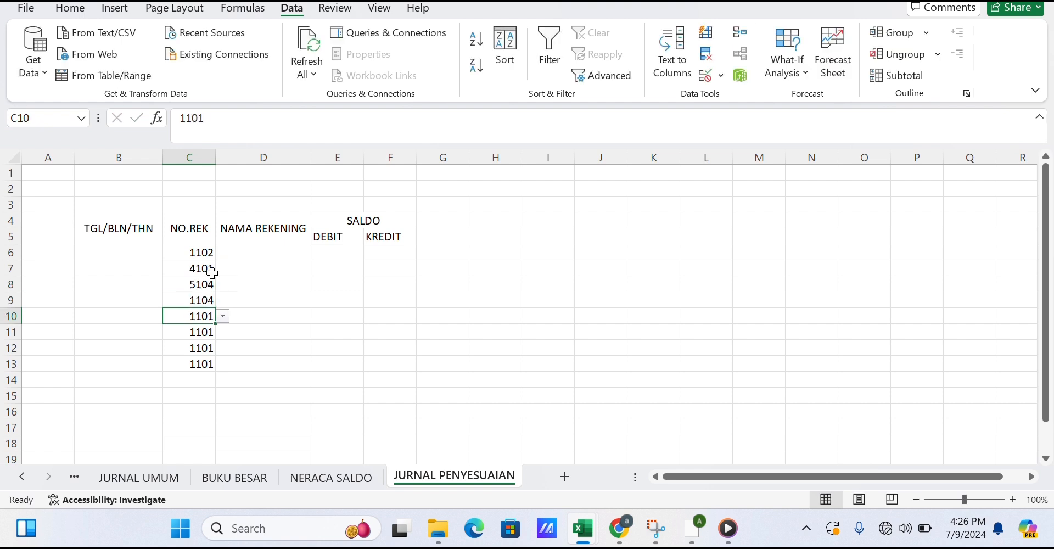
pyautogui.write('5102')
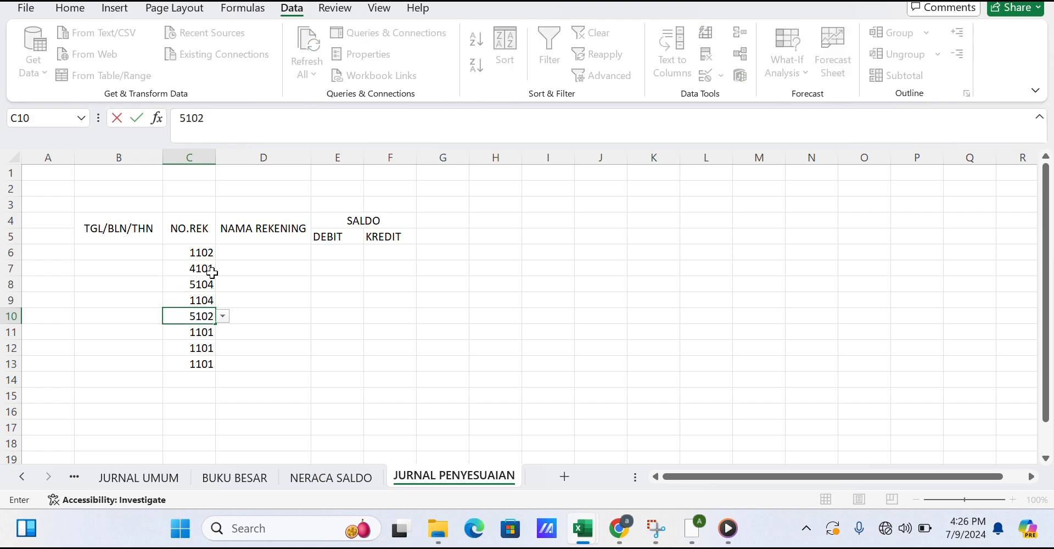
pyautogui.press('Return')
pyautogui.write('1103')
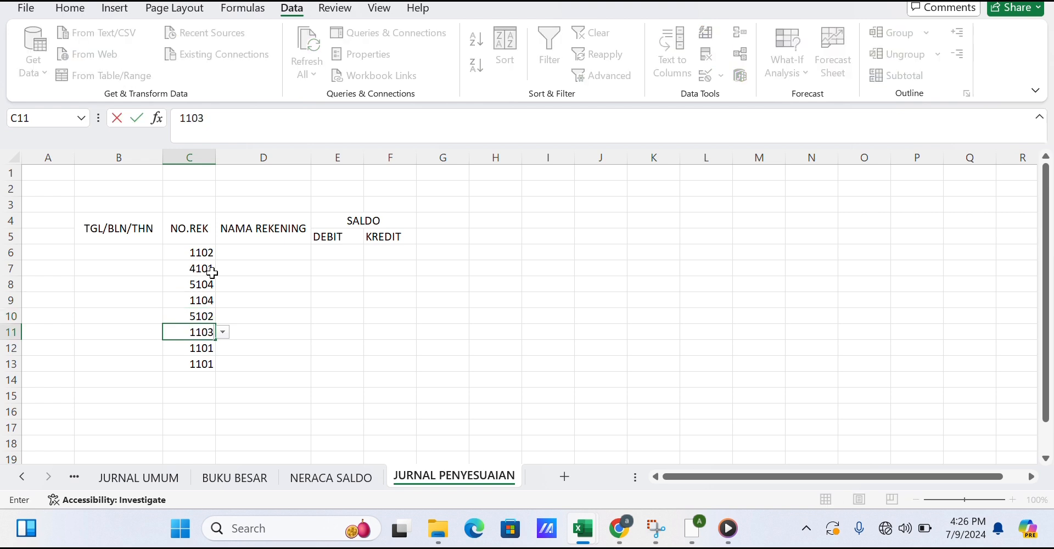
pyautogui.press('Return')
pyautogui.write('5101')
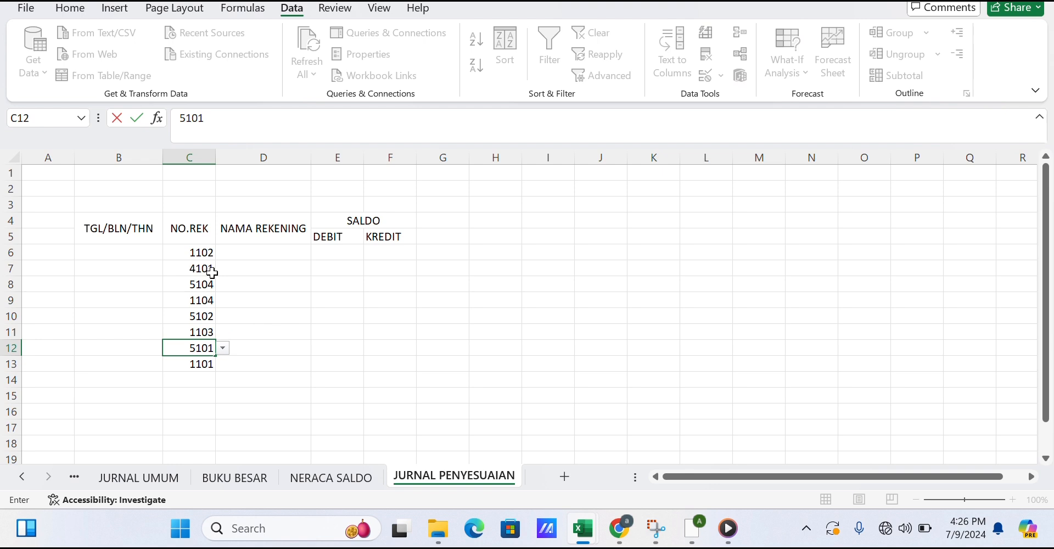
pyautogui.press('Return')
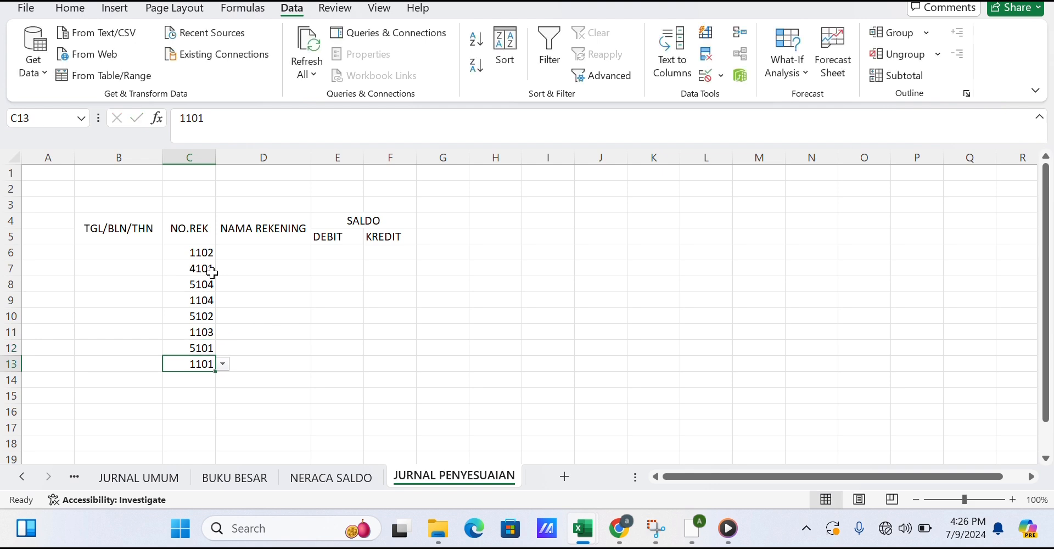
pyautogui.write('2102')
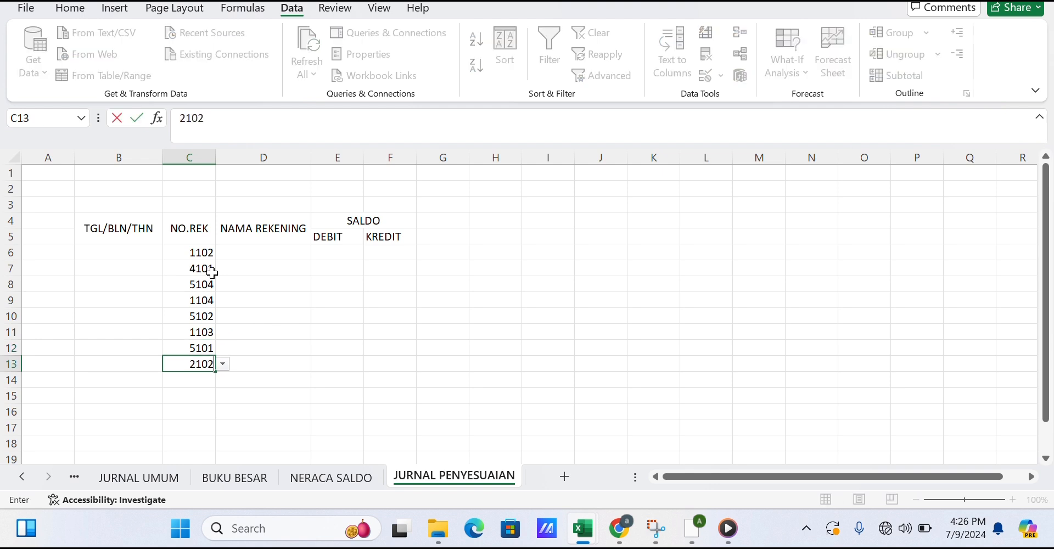
# Enter the date 30 APR 2005 in B6 and B8 of the adjusting journal.
pyautogui.click(134, 252)
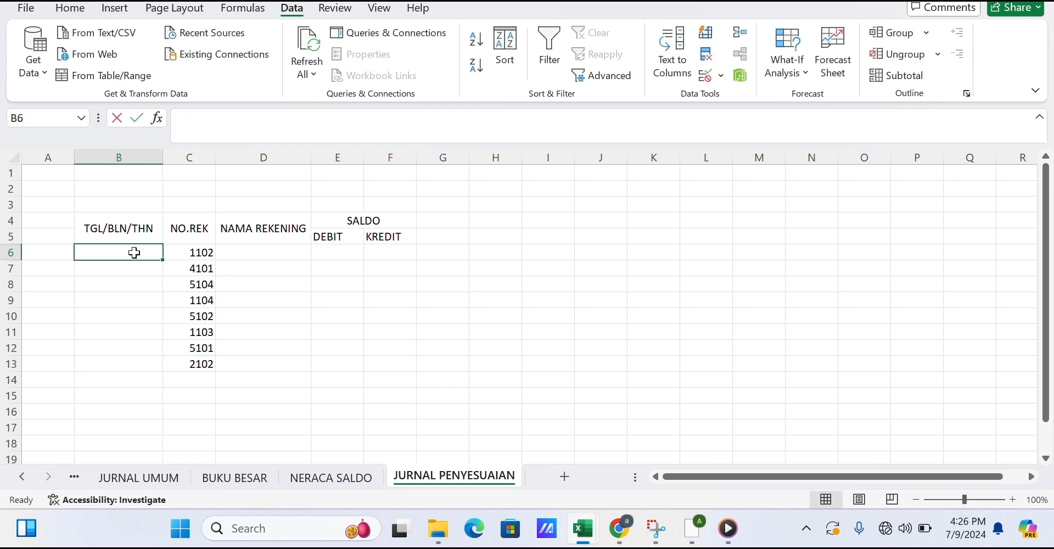
pyautogui.write('30 APR 200')
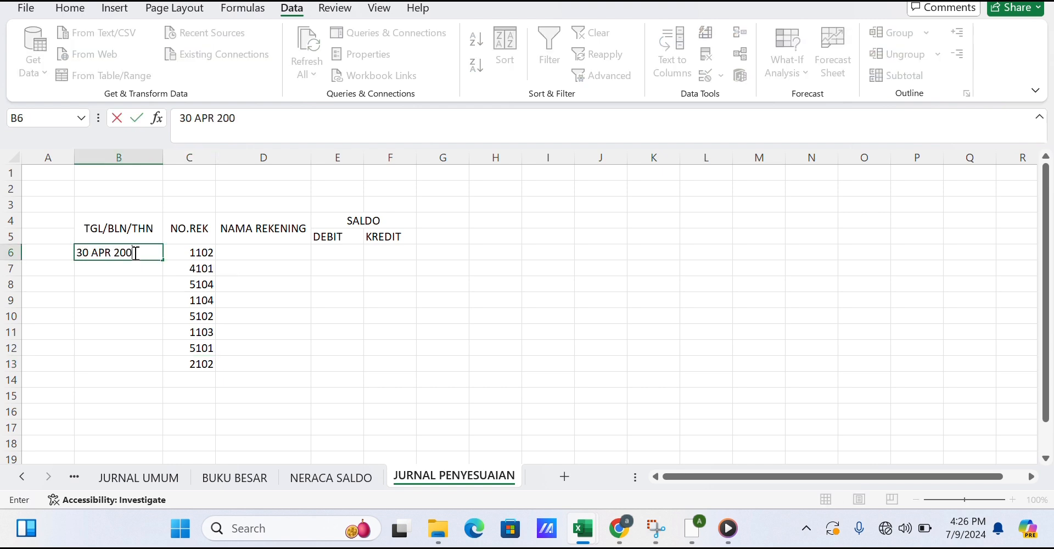
pyautogui.write('5')
pyautogui.press('Return')
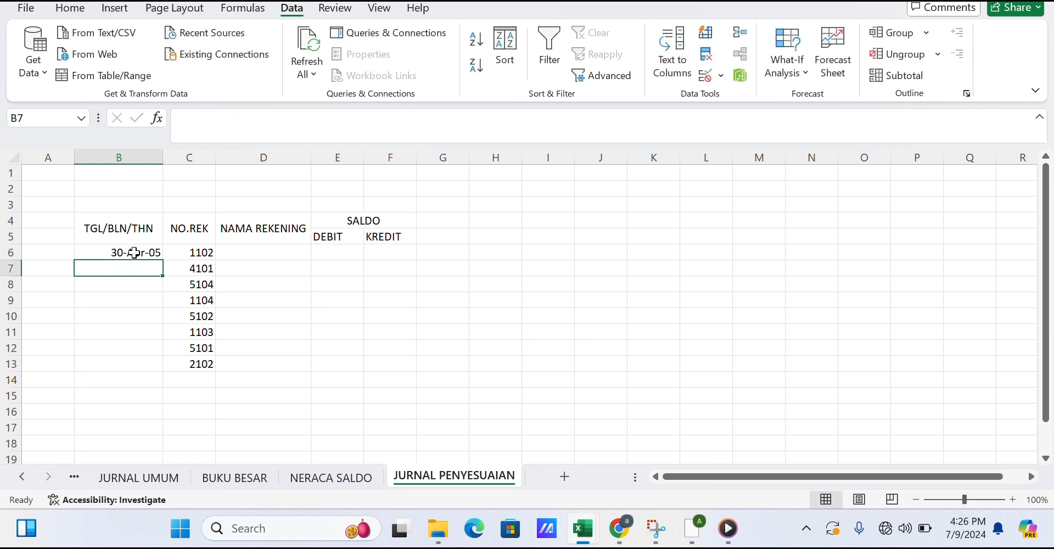
pyautogui.press('Return')
pyautogui.write('3')
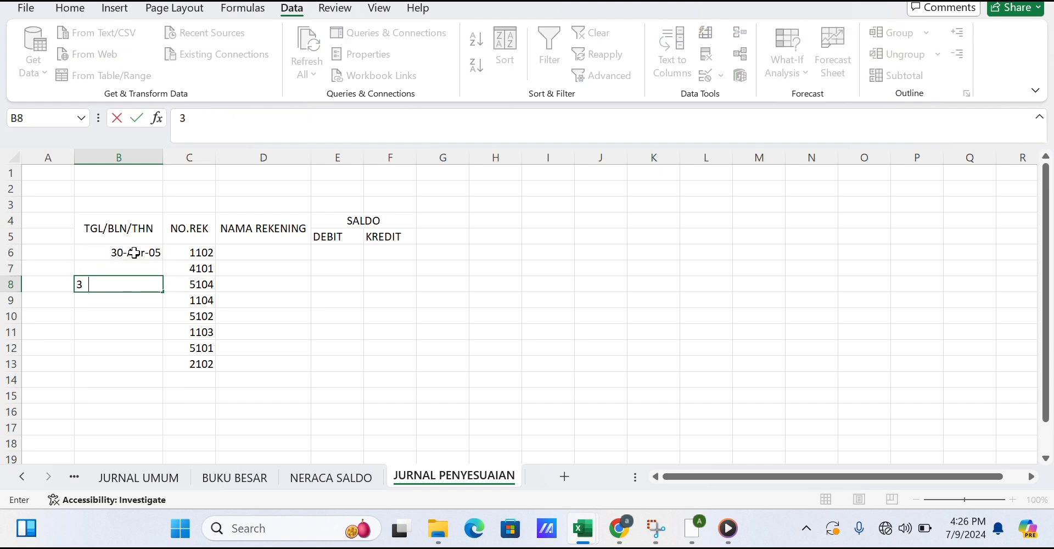
pyautogui.write('0 APR 200')
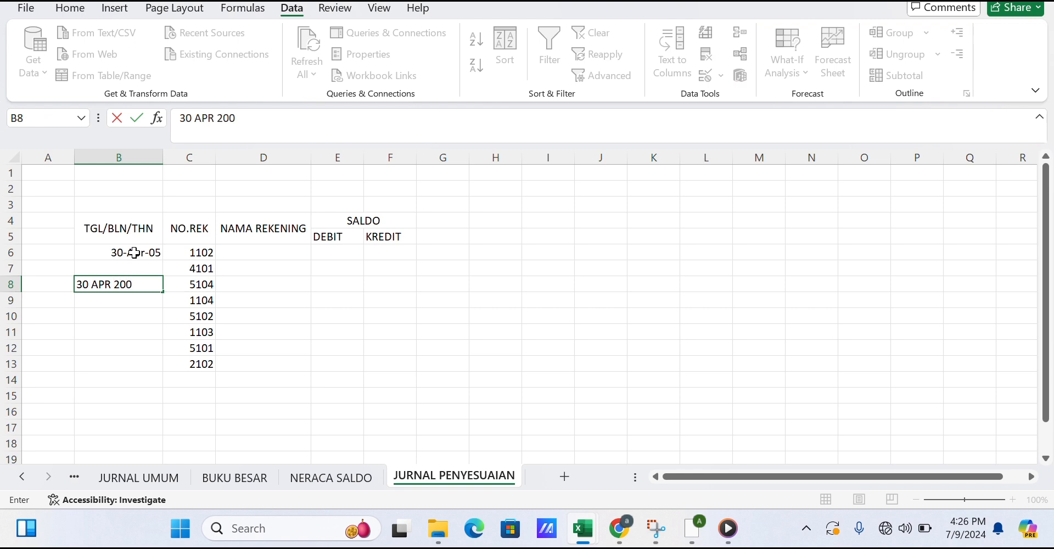
pyautogui.write('5')
pyautogui.press('Return')
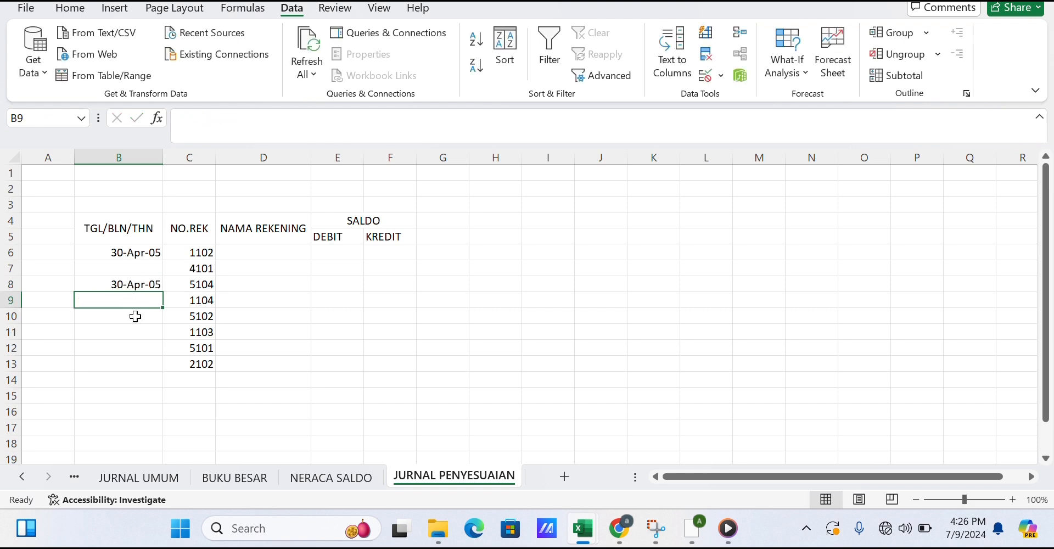
# Enter the date 30 APR 2005 in B10 and B12.
pyautogui.click(137, 319)
pyautogui.write('30 ')
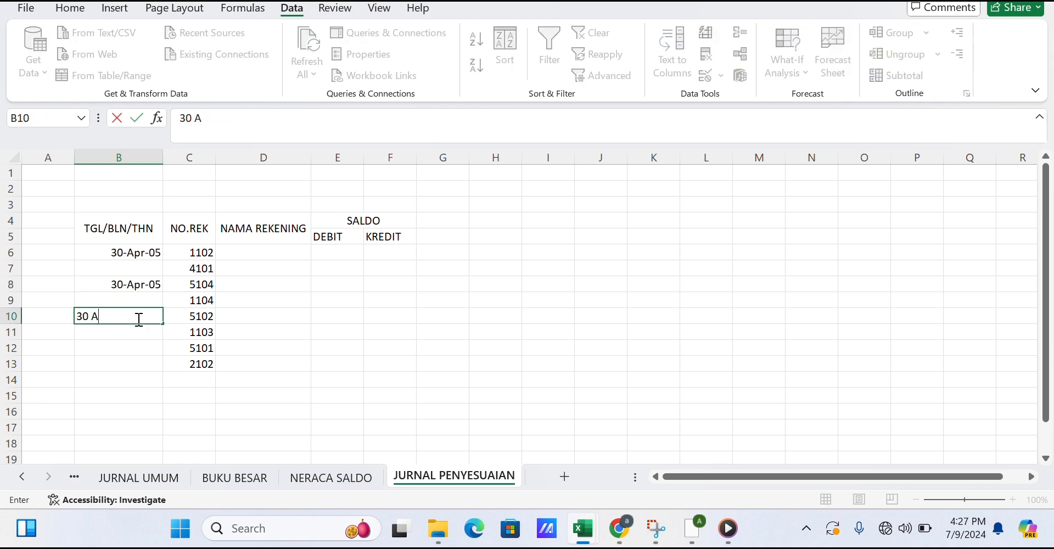
pyautogui.write('APR 2005')
pyautogui.press('Return')
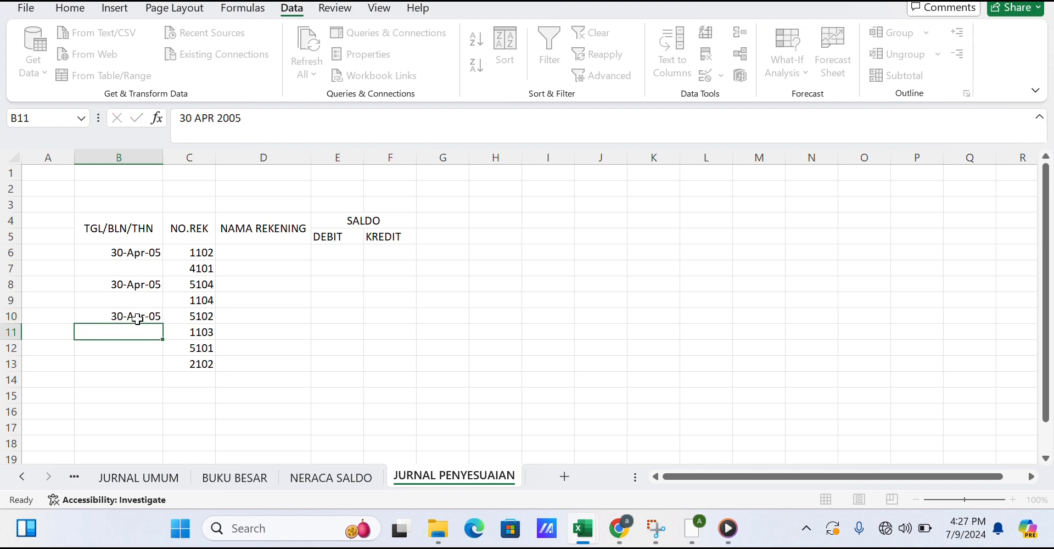
pyautogui.click(138, 352)
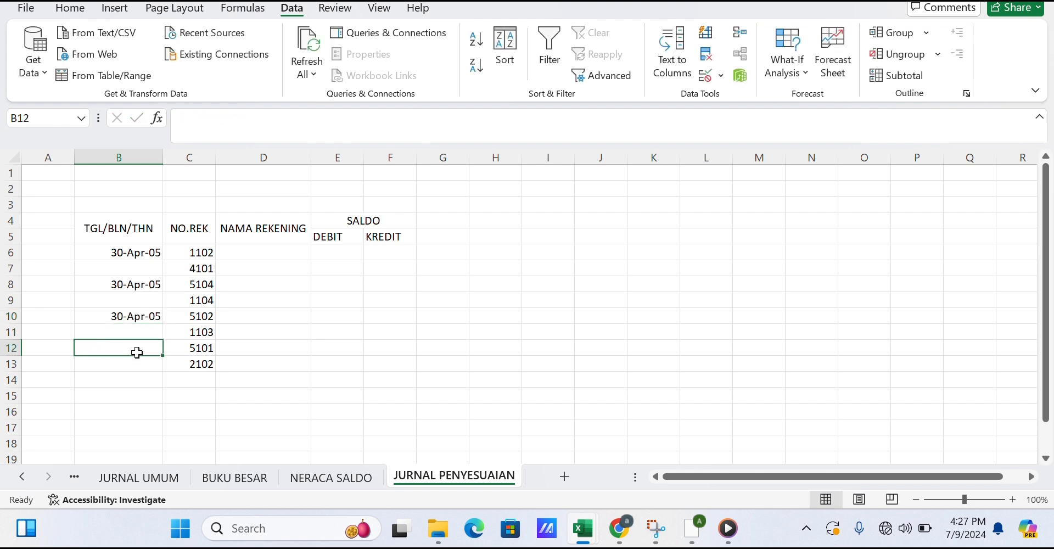
pyautogui.write('30 APR 2005')
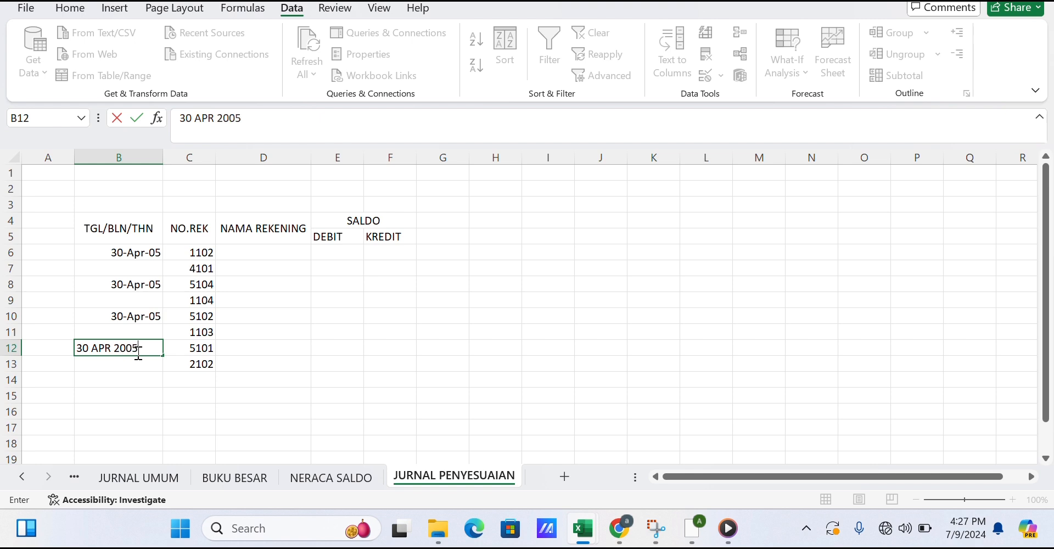
pyautogui.press('Return')
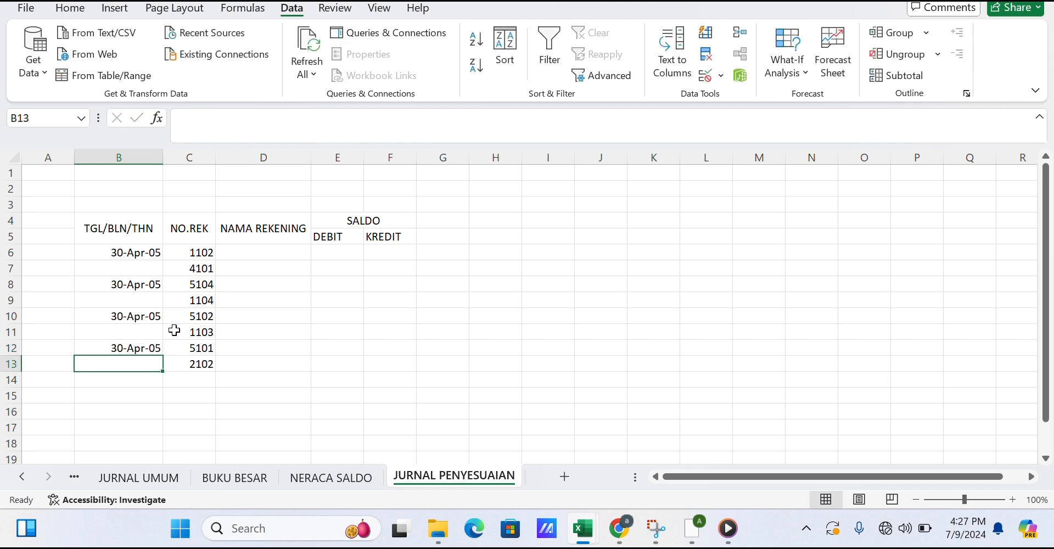
# Enter =VLOOKUP(C6,TABEL1.,2,0) in D6 to look up the account name for the account number.
pyautogui.click(229, 254)
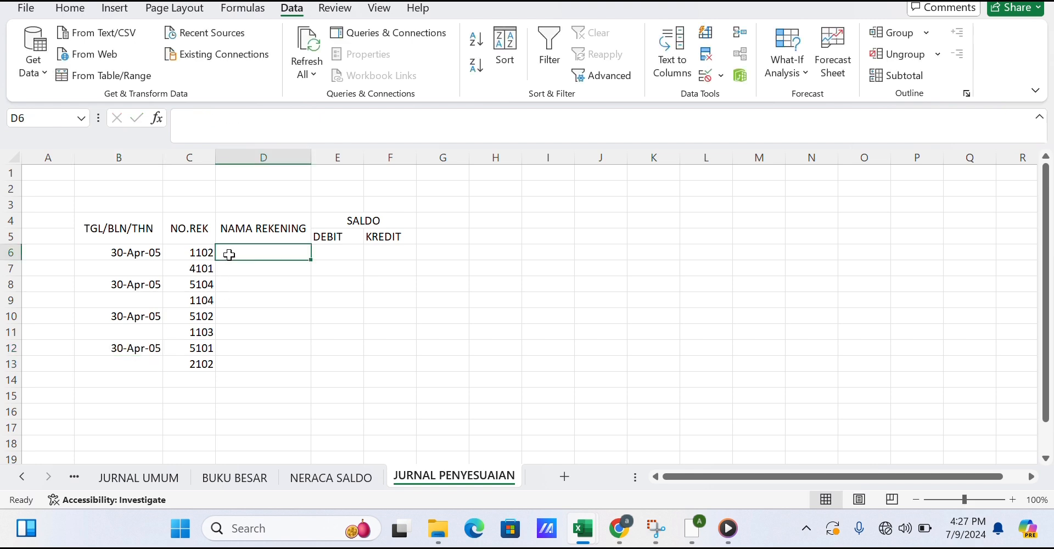
pyautogui.write('=')
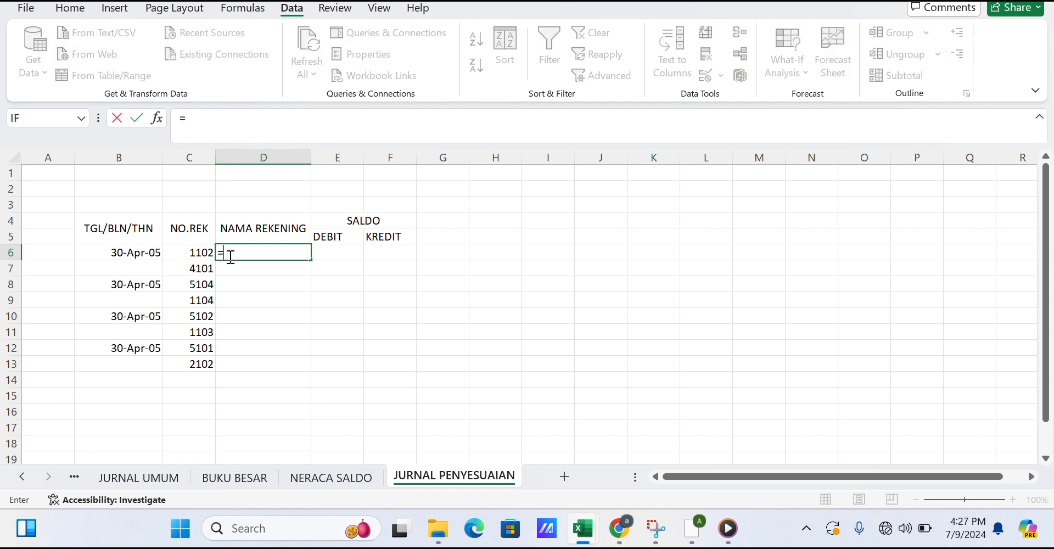
pyautogui.write('VL')
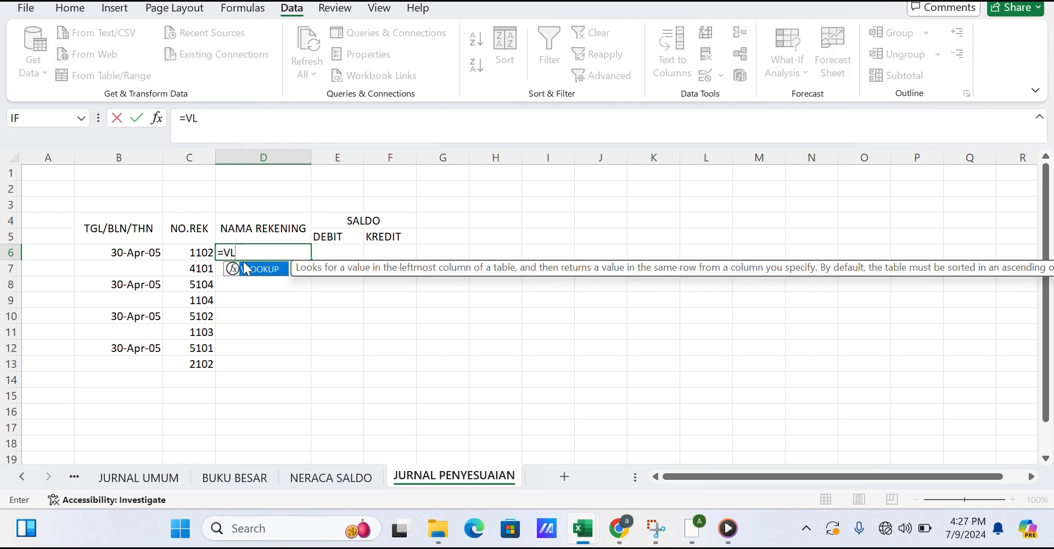
pyautogui.doubleClick(259, 273)
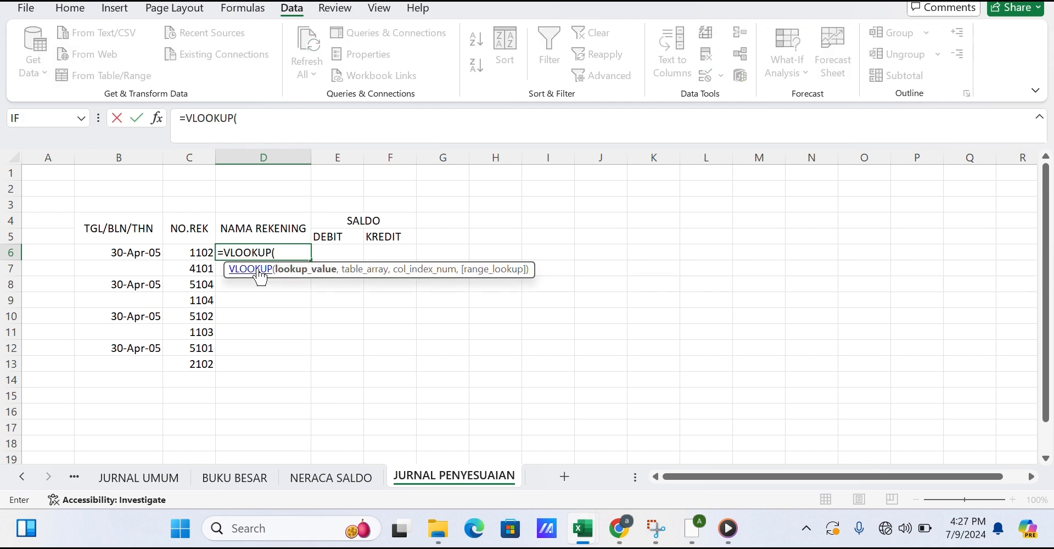
pyautogui.click(207, 252)
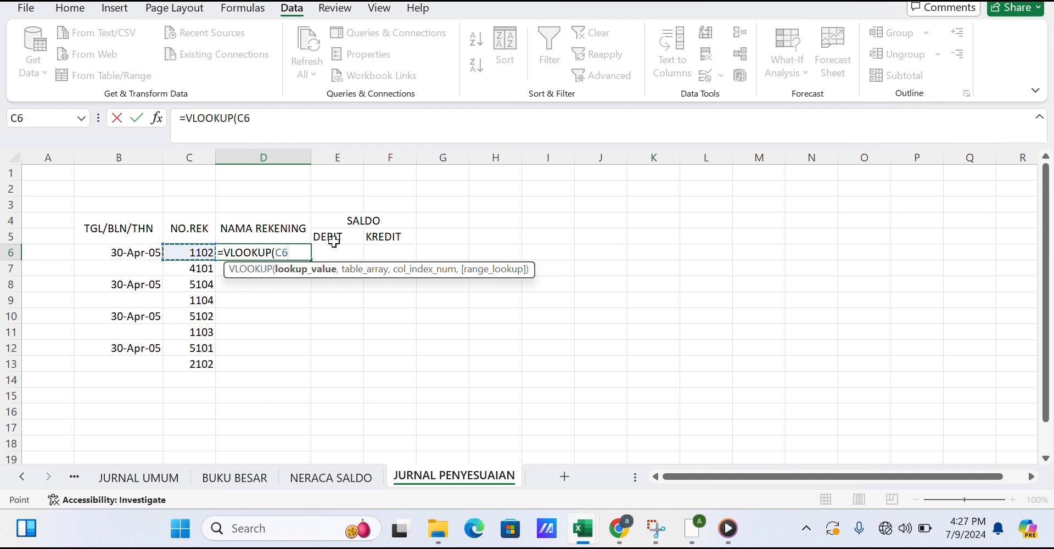
pyautogui.write(',TAB')
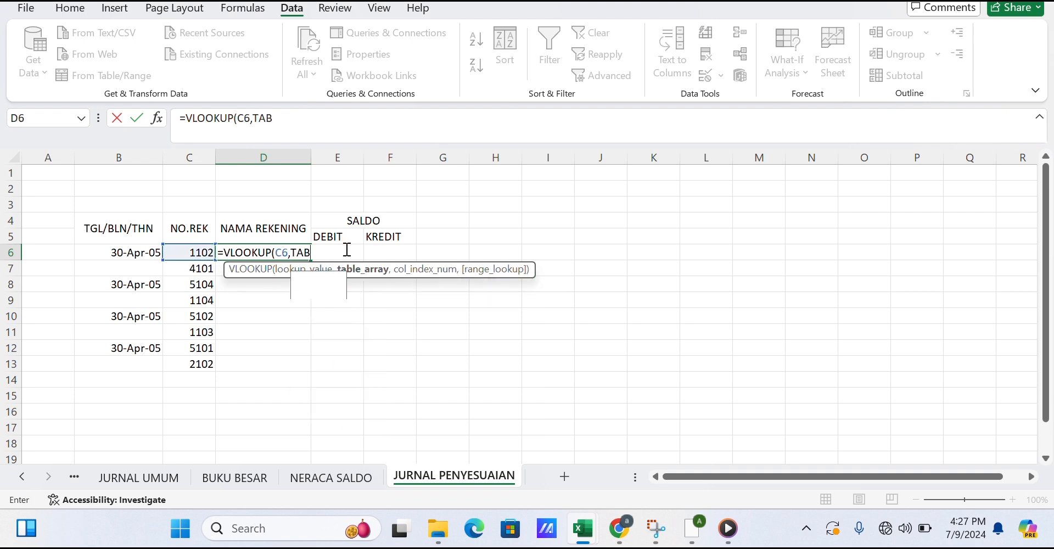
pyautogui.write('EL1.')
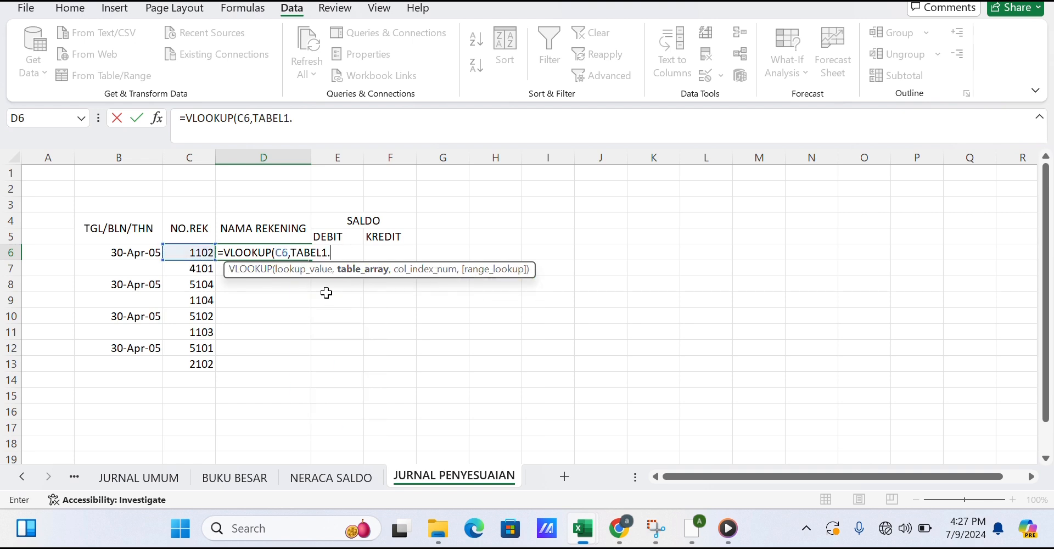
pyautogui.write(',2,')
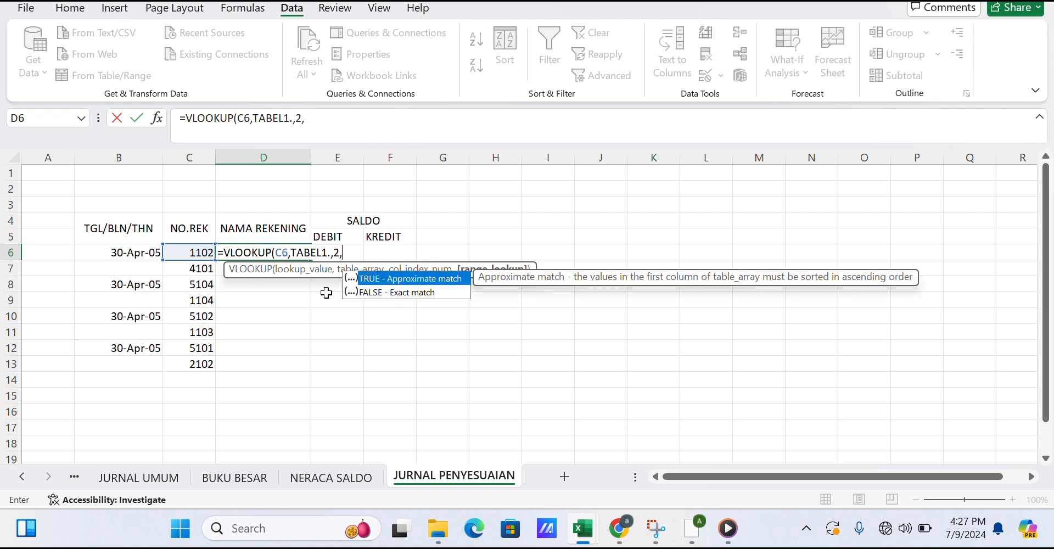
pyautogui.write('0)')
pyautogui.press('Return')
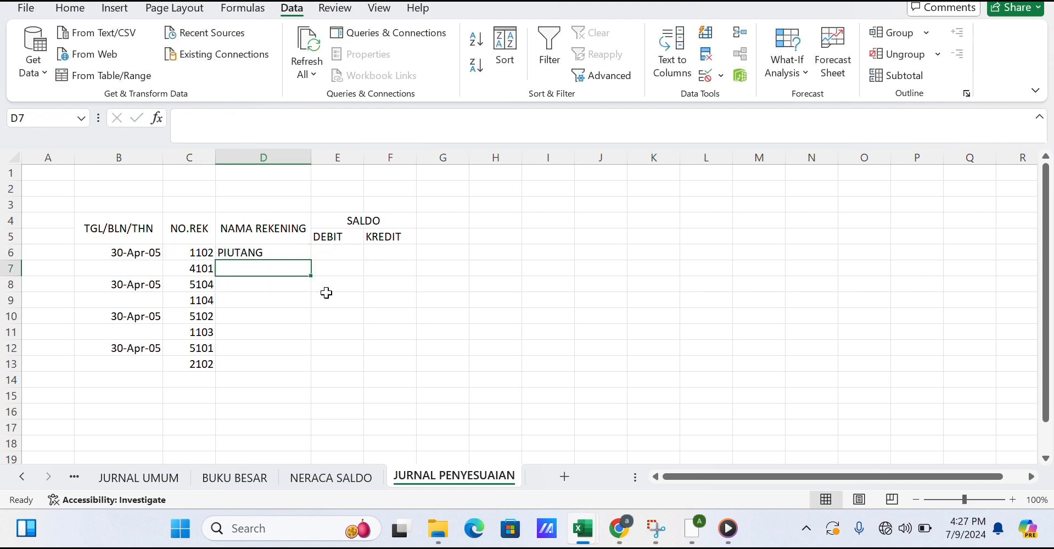
# Fill the account-name formula down to D13 and widen column D to fit the names.
pyautogui.moveTo(308, 275); pyautogui.dragTo(291, 372)
pyautogui.click(284, 252)
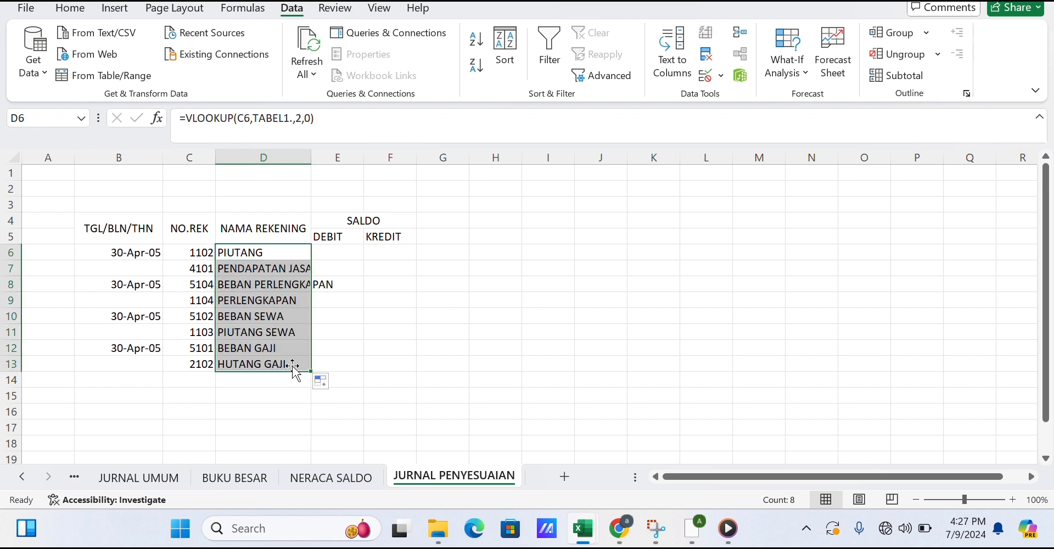
pyautogui.moveTo(310, 156); pyautogui.dragTo(348, 155)
pyautogui.click(363, 254)
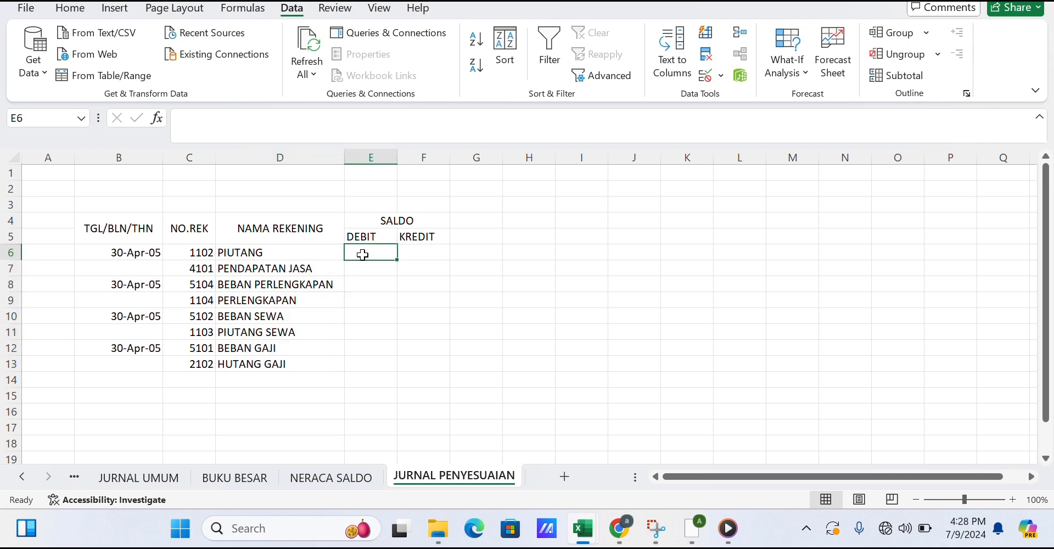
# Enter 5000000 as the debit for PIUTANG in E6 and as the credit for PENDAPATAN JASA in F7.
pyautogui.write('5')
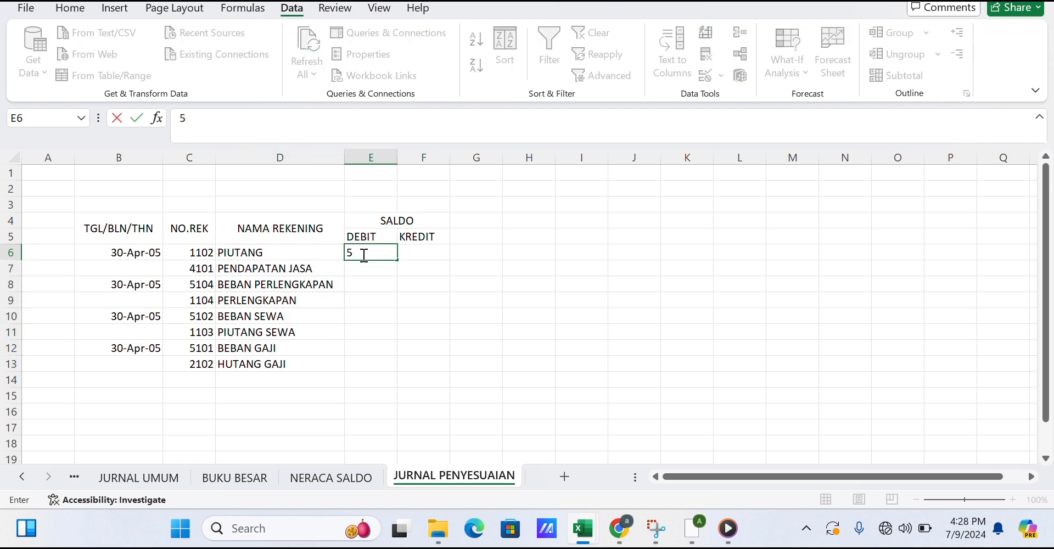
pyautogui.write('000000')
pyautogui.press('Return')
pyautogui.press('Right')
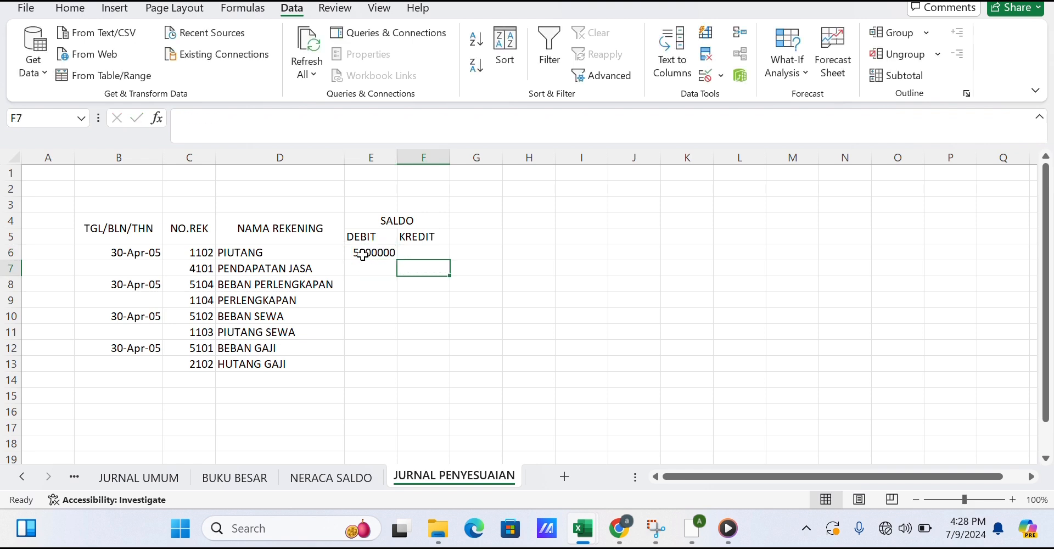
pyautogui.write('5000000')
pyautogui.press('Return')
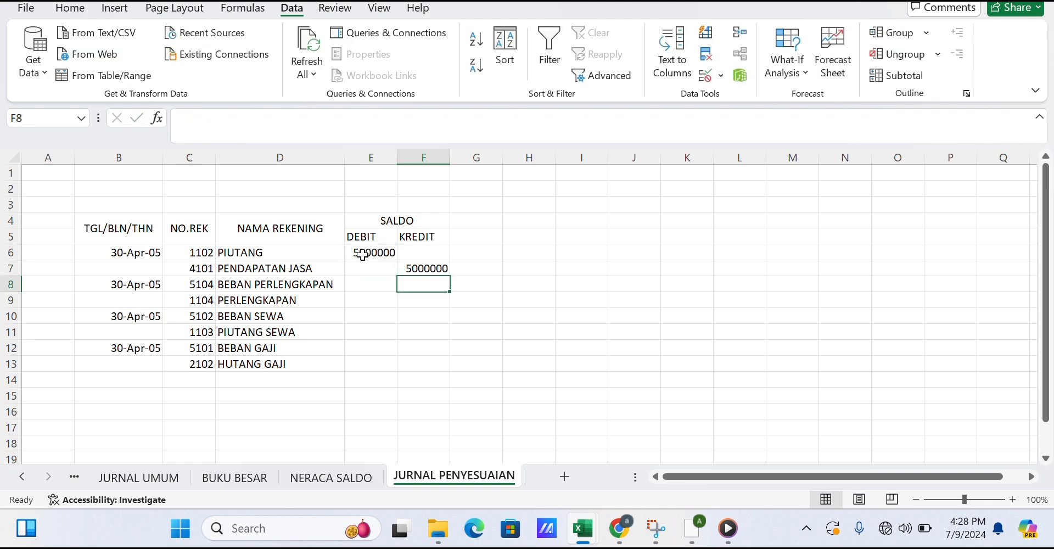
# Enter 6000000 as the debit for BEBAN PERLENGKAPAN in E8 and as the credit for PERLENGKAPAN in F9.
pyautogui.press('Left')
pyautogui.write('6000000')
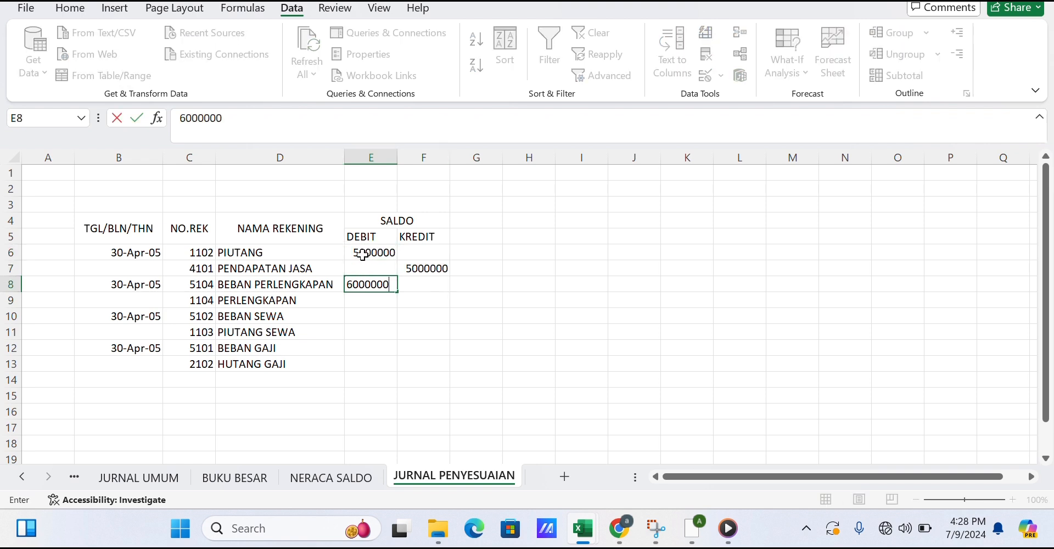
pyautogui.press('Return')
pyautogui.press('Right')
pyautogui.write('600000')
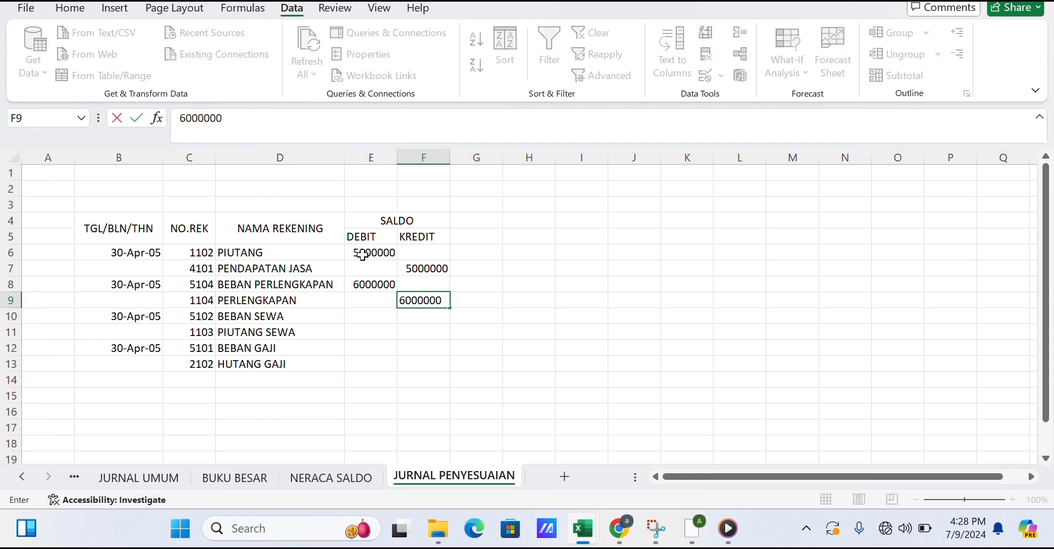
pyautogui.press('Return')
# Enter 3000000 as the debit for BEBAN SEWA in E10 and as the credit for PIUTANG SEWA in F11.
pyautogui.press('Left')
pyautogui.write('300000')
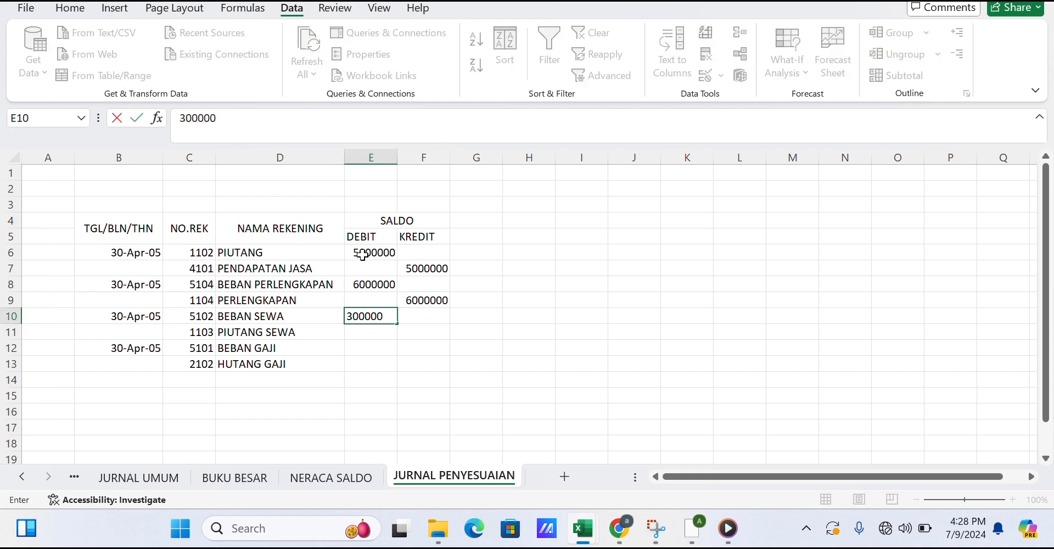
pyautogui.write('0')
pyautogui.press('Return')
pyautogui.press('Right')
pyautogui.write('300000')
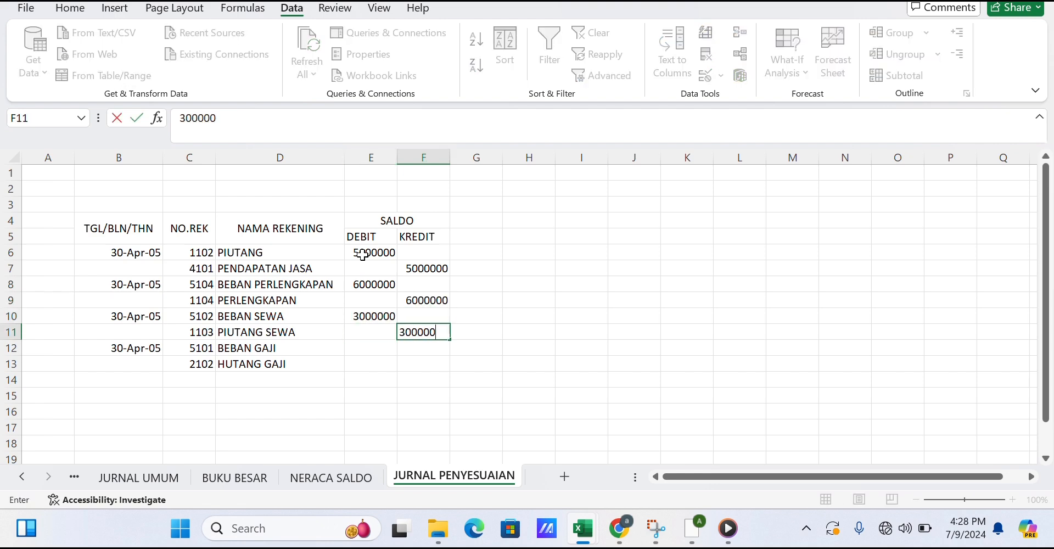
pyautogui.write('0')
pyautogui.press('Return')
# Enter 3000000 as the debit for BEBAN GAJI in E12 and as the credit for HUTANG GAJI in F13.
pyautogui.press('Left')
pyautogui.write('3000000')
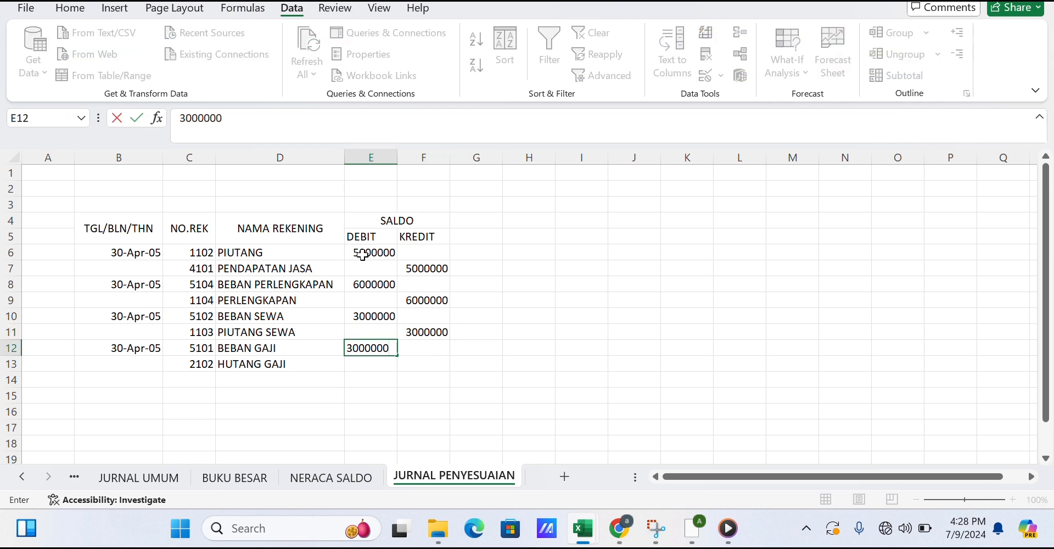
pyautogui.press('Return')
pyautogui.press('Right')
pyautogui.write('3000000')
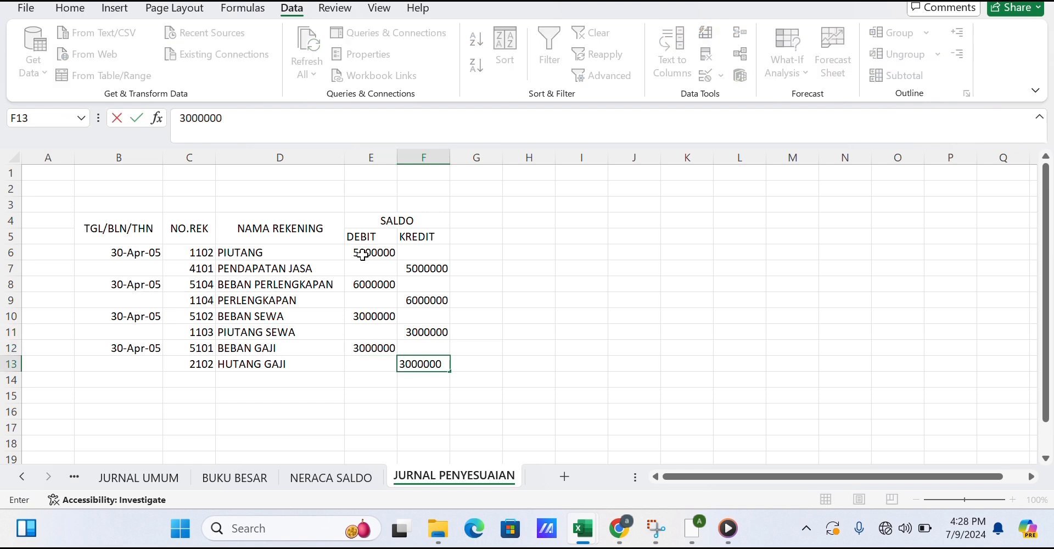
# Apply the Accounting number format with the Rp Indonesian symbol to the whole journal table B4:F14.
pyautogui.moveTo(137, 224); pyautogui.dragTo(413, 364)
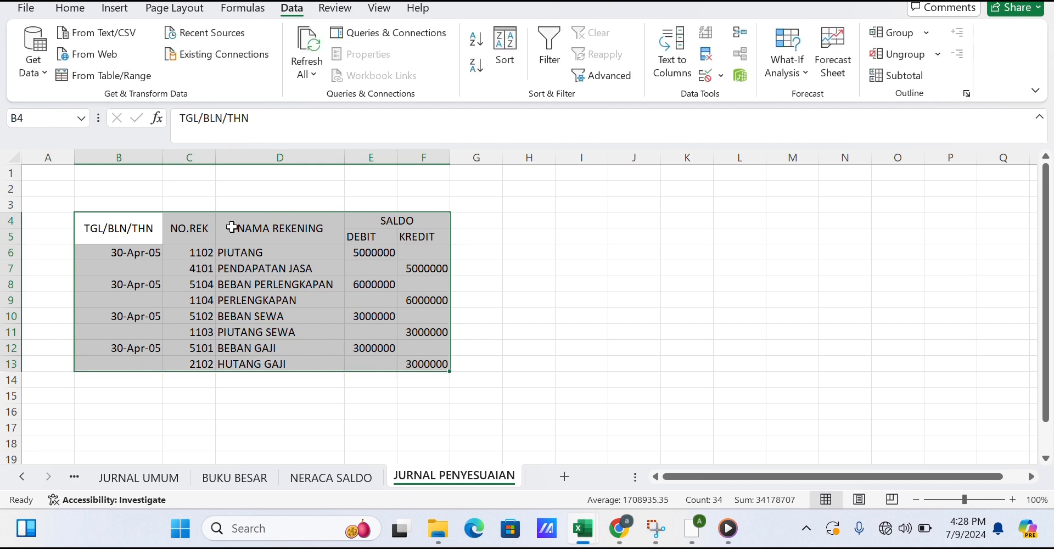
pyautogui.click(293, 392)
pyautogui.click(148, 231)
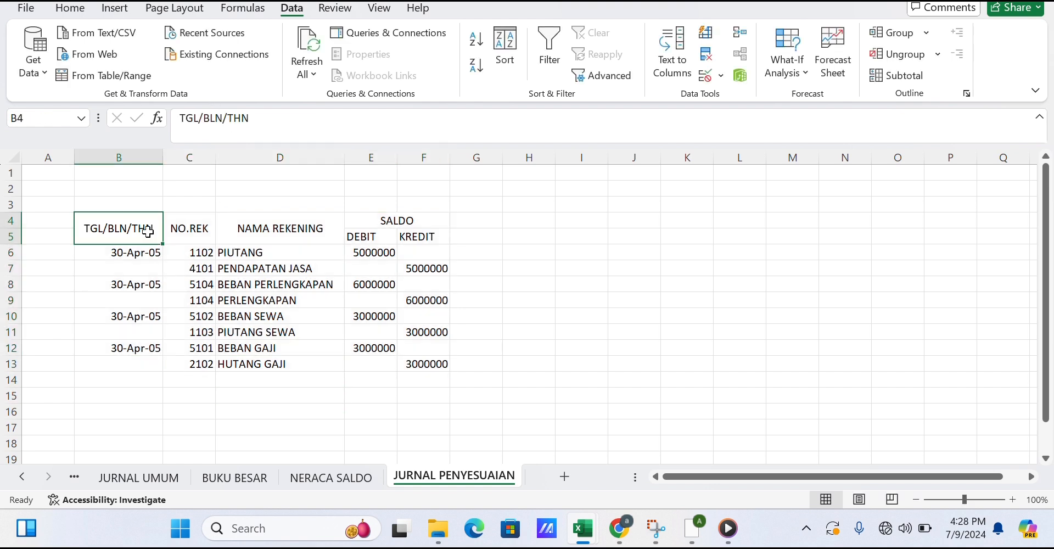
pyautogui.moveTo(148, 232); pyautogui.dragTo(413, 378)
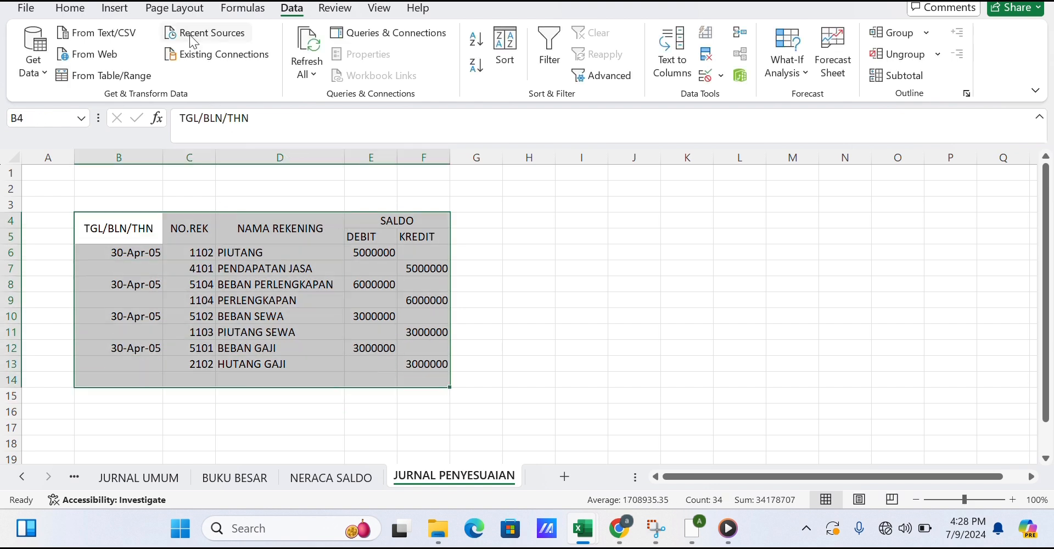
pyautogui.click(74, 8)
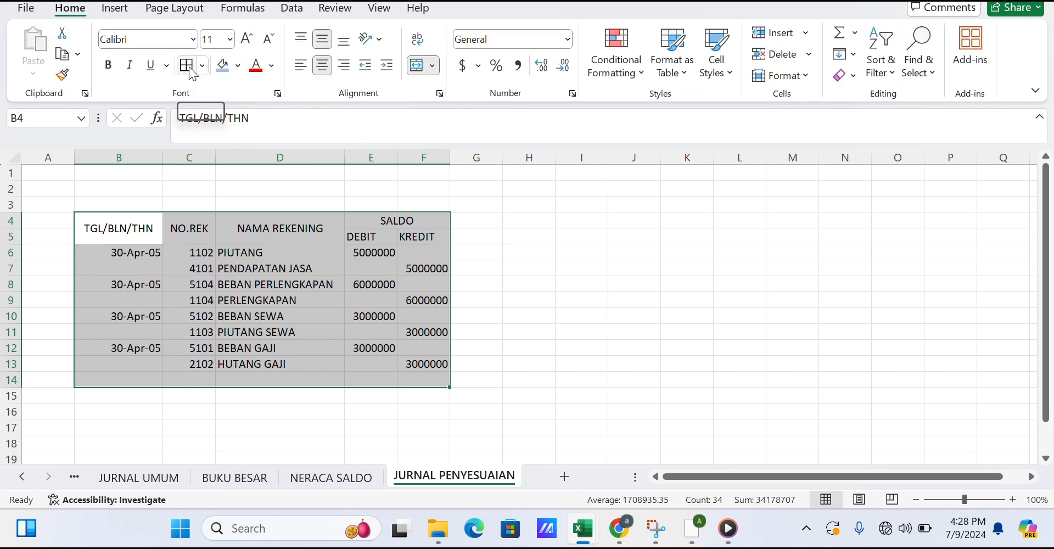
pyautogui.click(481, 67)
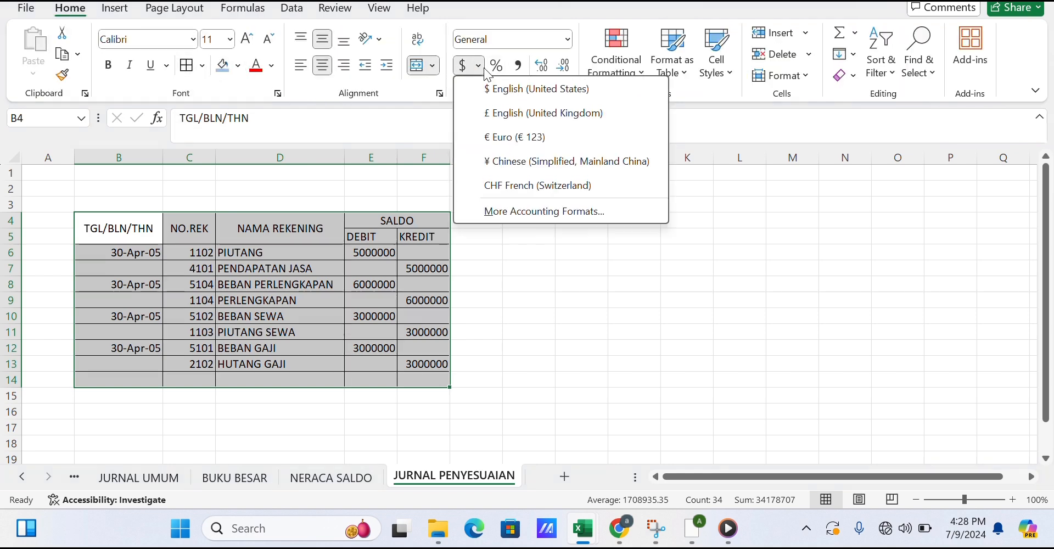
pyautogui.click(516, 211)
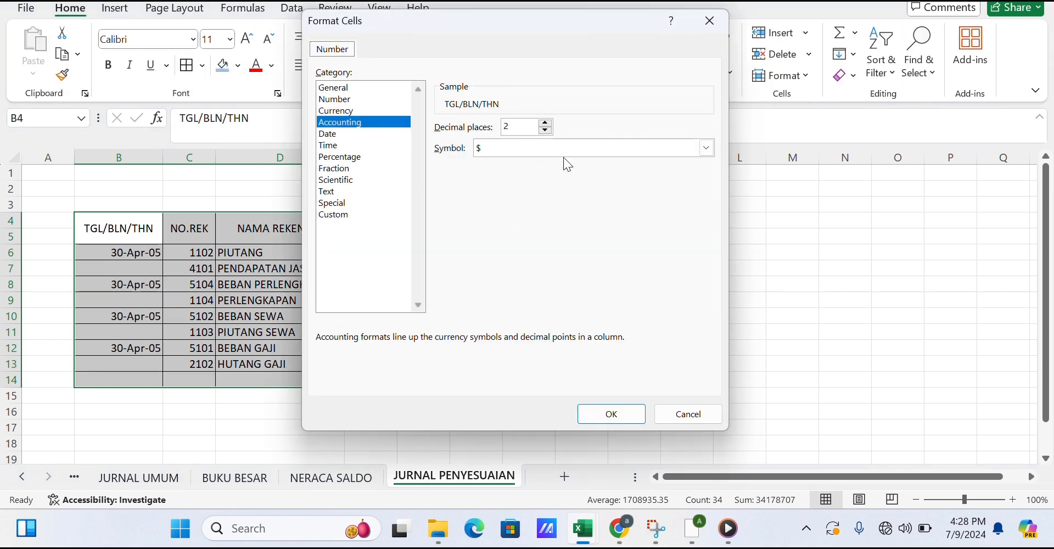
pyautogui.click(563, 147)
pyautogui.scroll(-17, 563, 147)
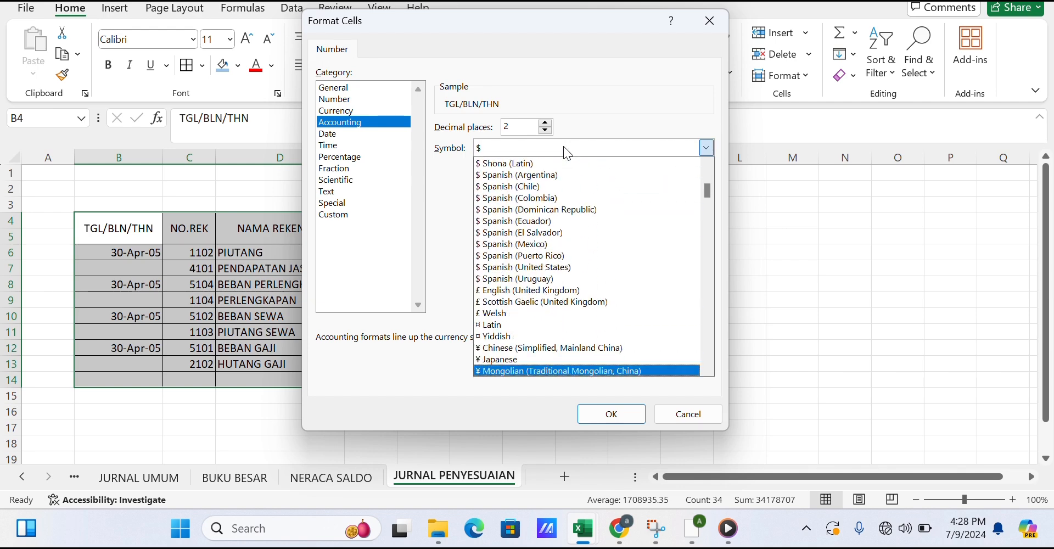
pyautogui.scroll(-15, 563, 146)
pyautogui.press('Down')
pyautogui.press('Down')
pyautogui.press('Down')
pyautogui.press('Down')
pyautogui.press('Down')
pyautogui.press('Down')
pyautogui.press('Down')
pyautogui.press('Down')
pyautogui.press('Down')
pyautogui.press('Down')
pyautogui.press('Down')
pyautogui.press('Down')
pyautogui.press('Down')
pyautogui.press('Down')
pyautogui.press('Down')
pyautogui.press('Down')
pyautogui.press('Down')
pyautogui.press('Down')
pyautogui.press('Down')
pyautogui.press('Down')
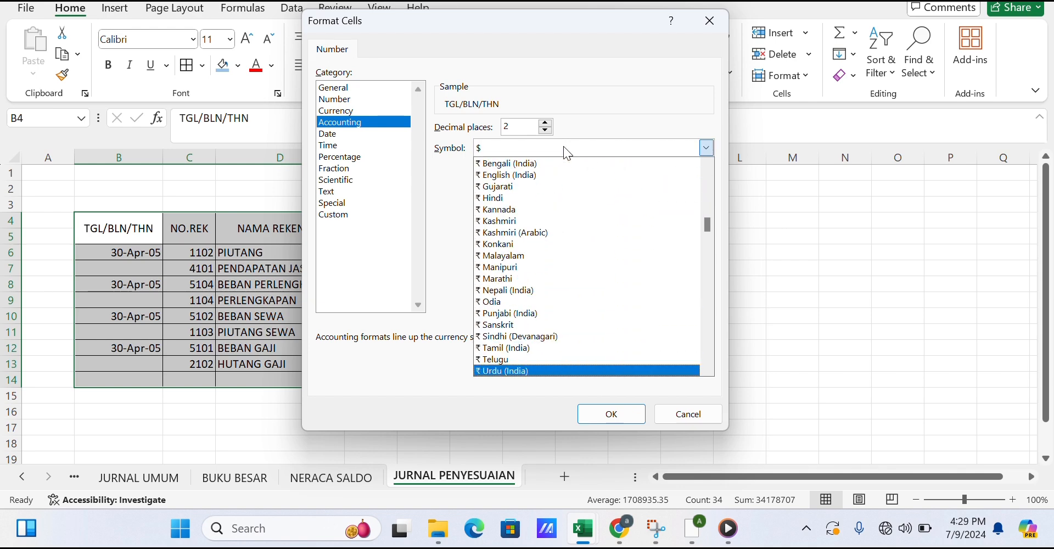
pyautogui.scroll(-10, 563, 146)
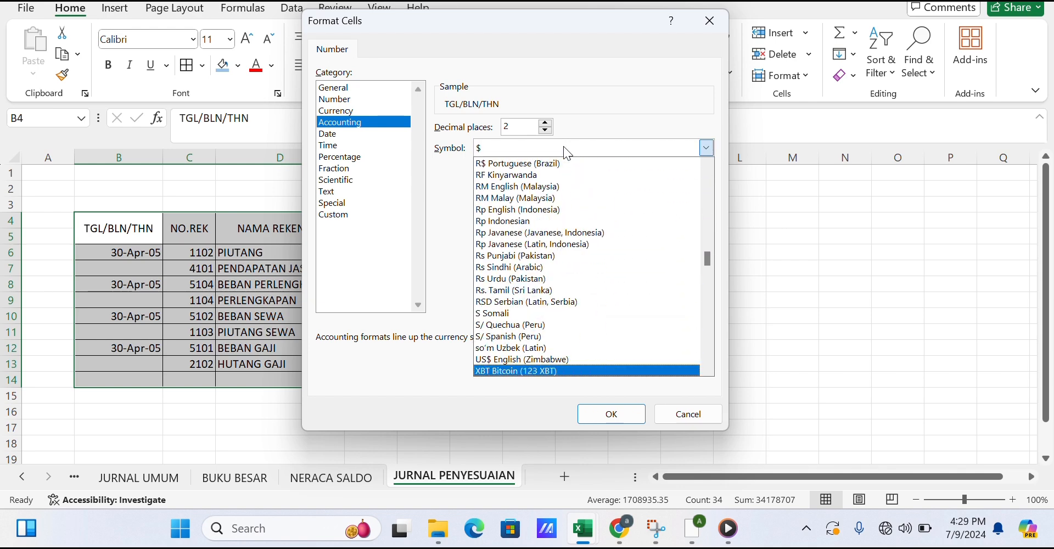
pyautogui.scroll(8, 563, 146)
pyautogui.scroll(-1, 563, 146)
pyautogui.press('Down')
pyautogui.press('Return')
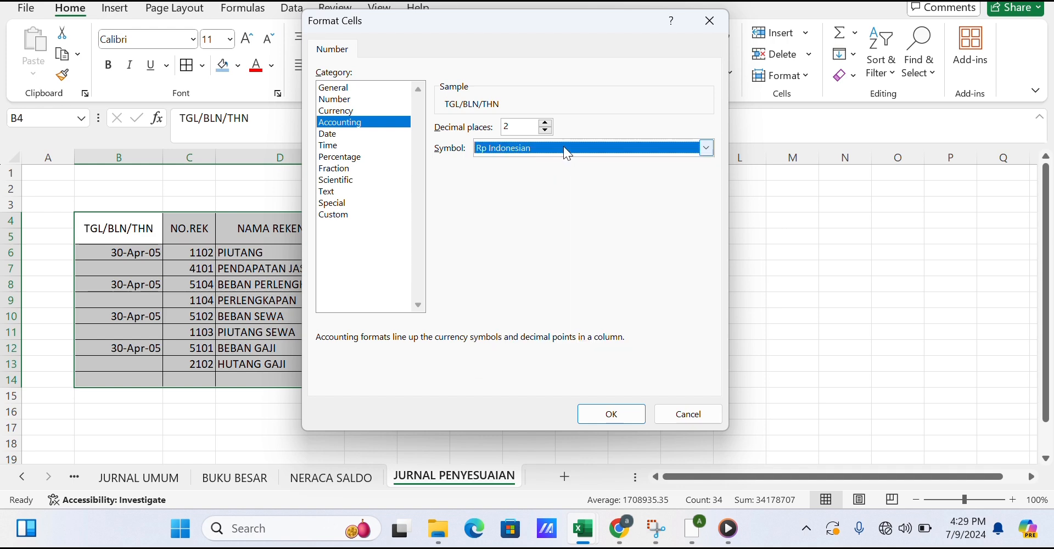
pyautogui.click(602, 414)
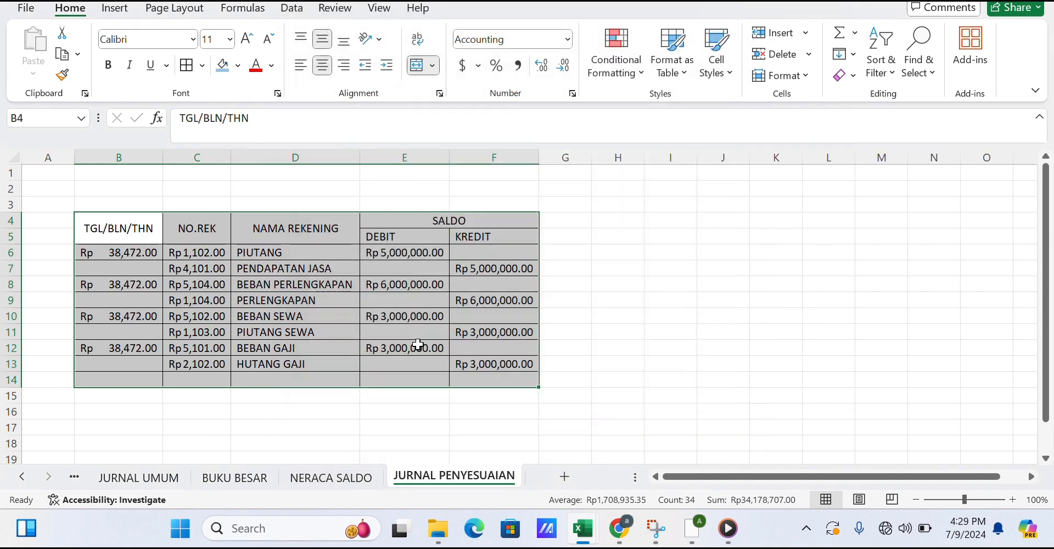
# Undo the accounting format on the journal table.
pyautogui.hotkey('ctrl', 'z')
pyautogui.click(479, 302)
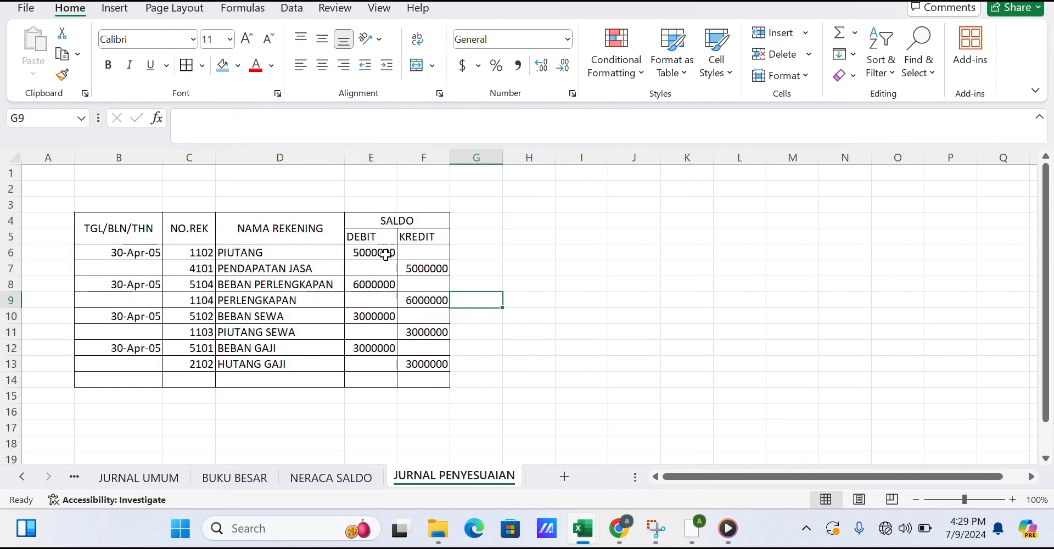
# Try to apply an Accounting format to the debit and credit amounts in E6:F14.
pyautogui.moveTo(386, 254); pyautogui.dragTo(427, 379)
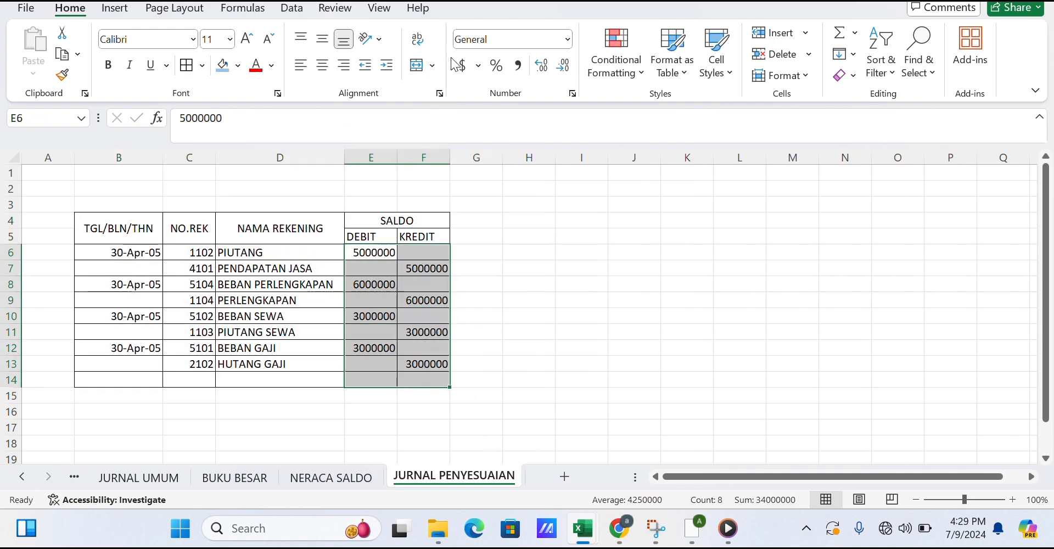
pyautogui.click(479, 66)
pyautogui.click(521, 210)
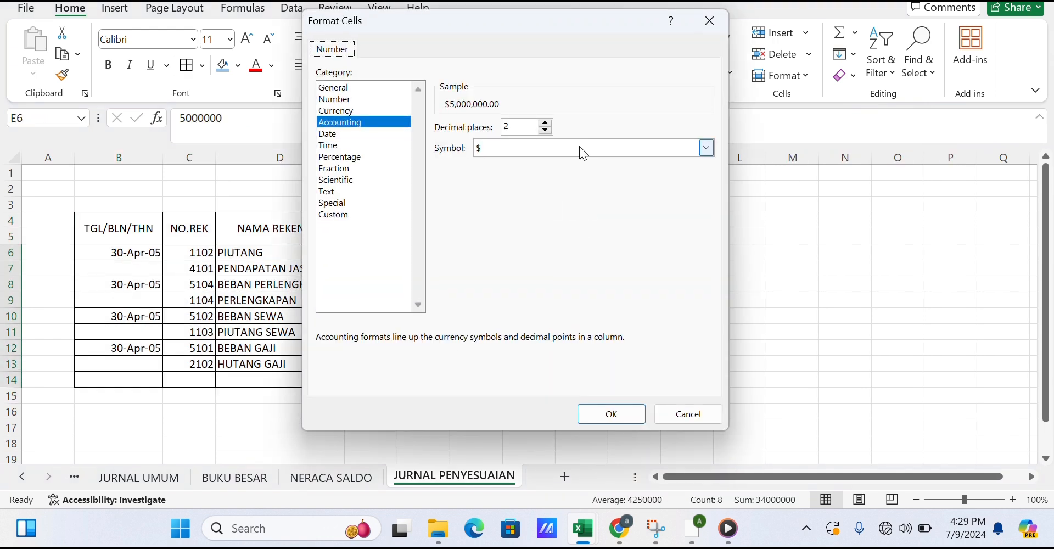
pyautogui.click(579, 146)
pyautogui.scroll(-20, 579, 146)
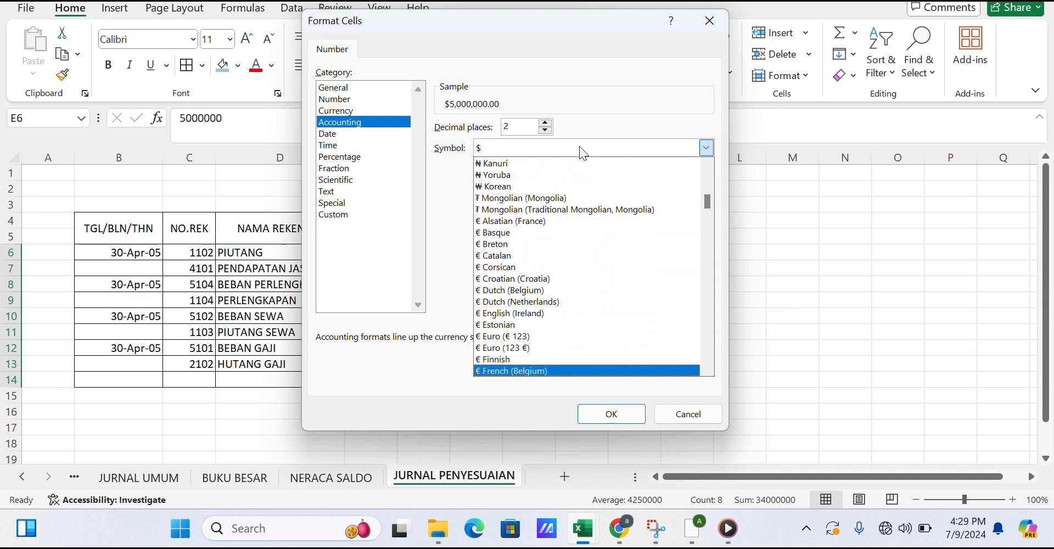
pyautogui.scroll(-20, 579, 146)
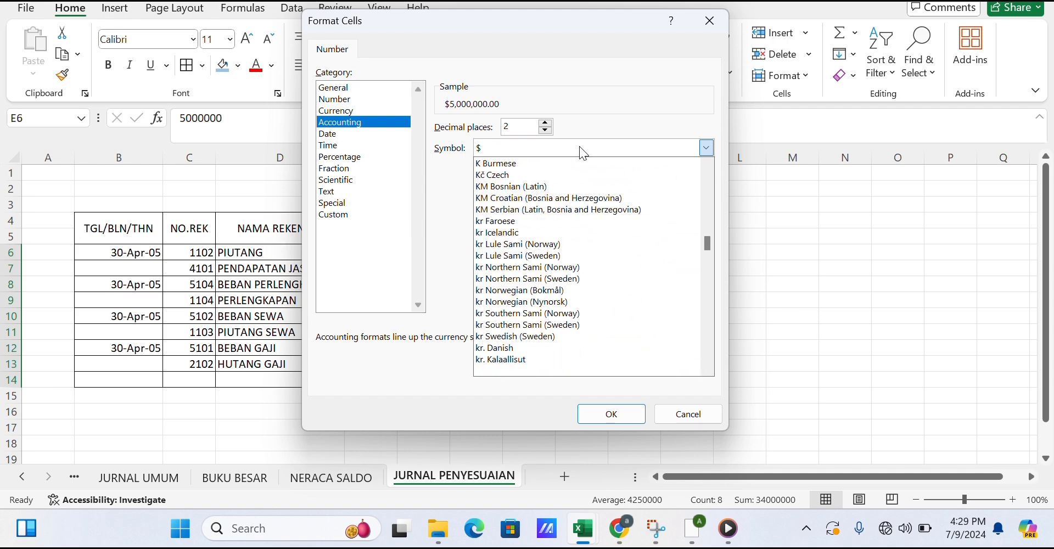
pyautogui.scroll(-10, 579, 146)
pyautogui.press('Return')
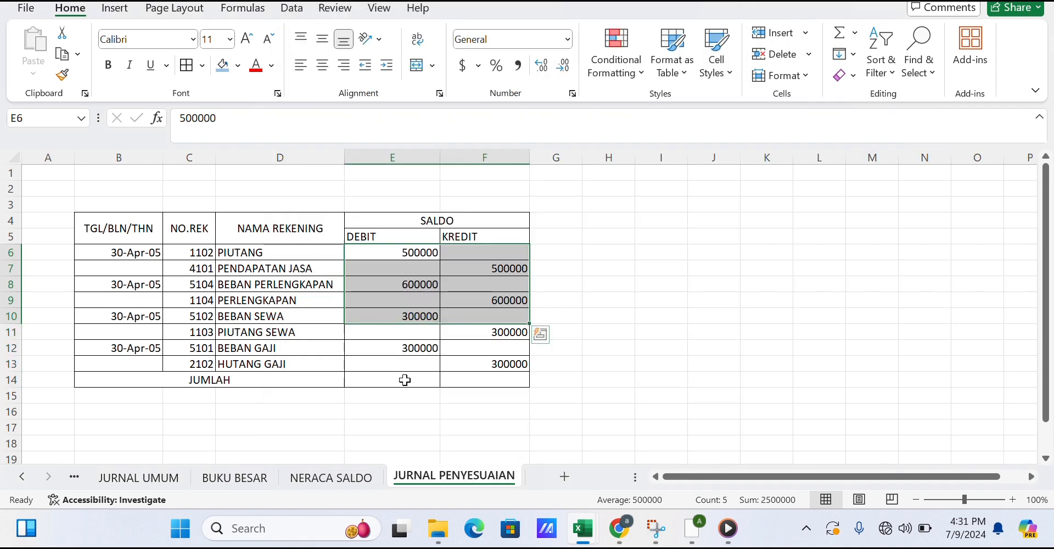
# Total the debit column in E14 with AutoSum over E6:E13.
pyautogui.click(405, 380)
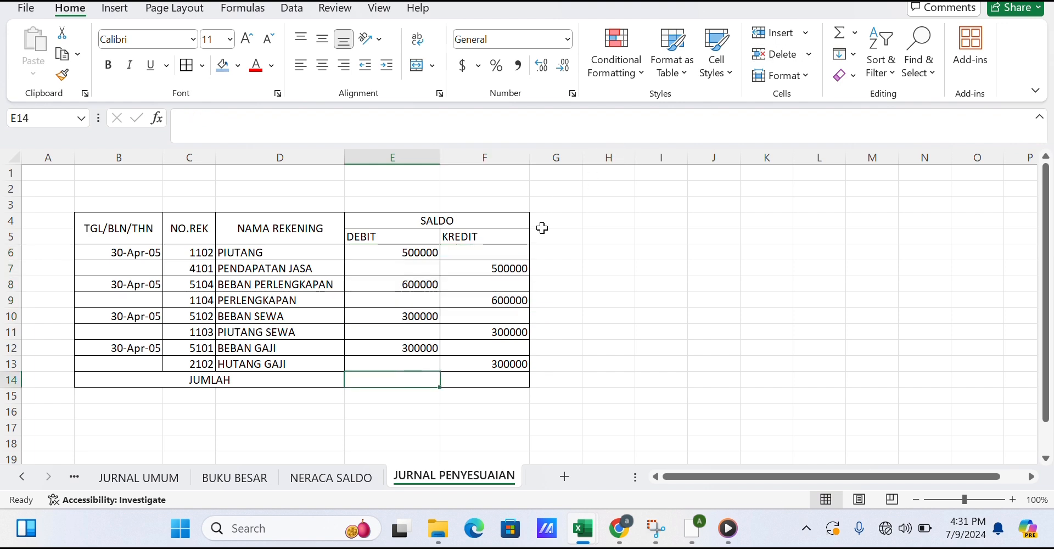
pyautogui.click(850, 40)
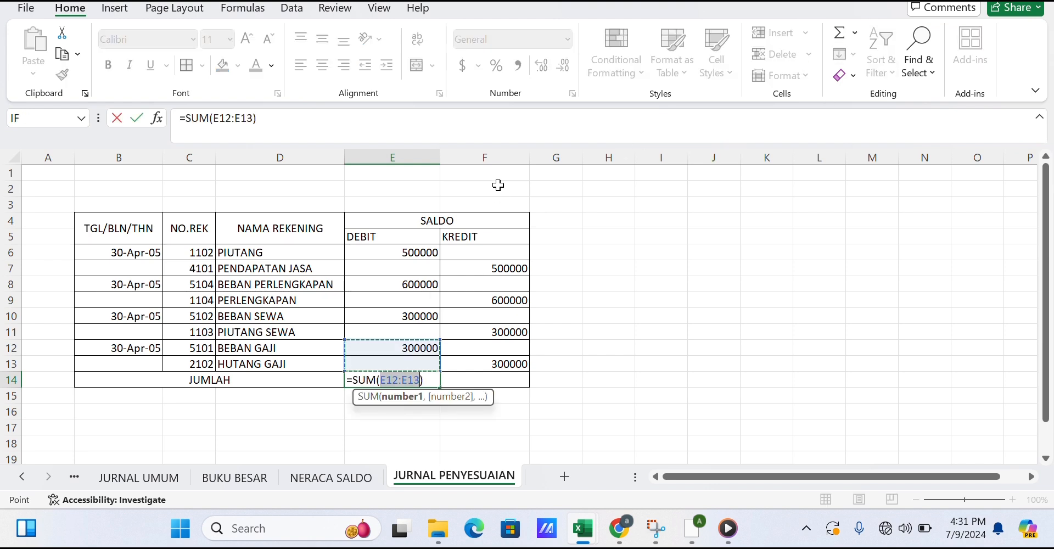
pyautogui.click(405, 248)
pyautogui.moveTo(406, 247); pyautogui.dragTo(419, 345)
pyautogui.press('Return')
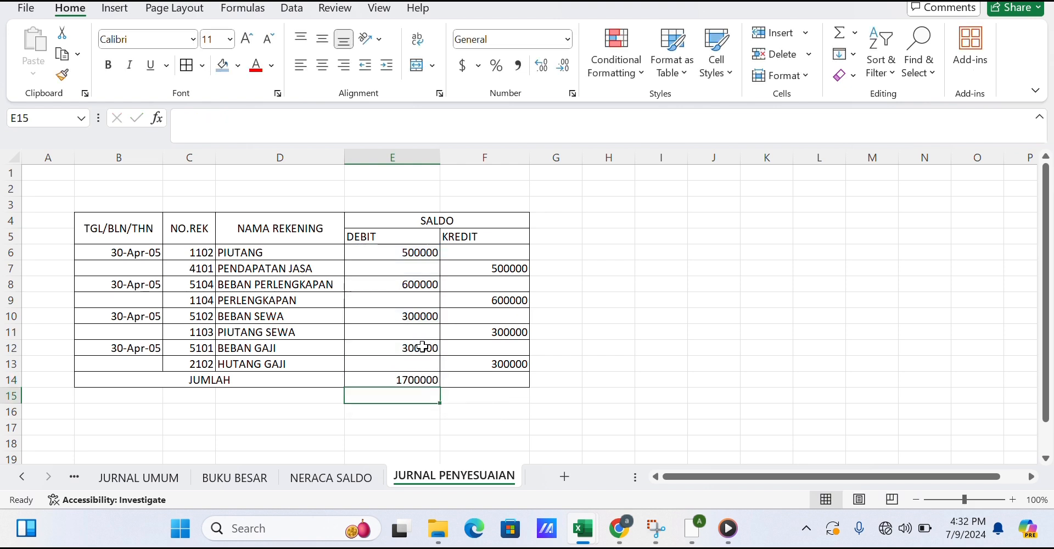
# Total the credit column in F14 with AutoSum over F7:F13.
pyautogui.click(485, 375)
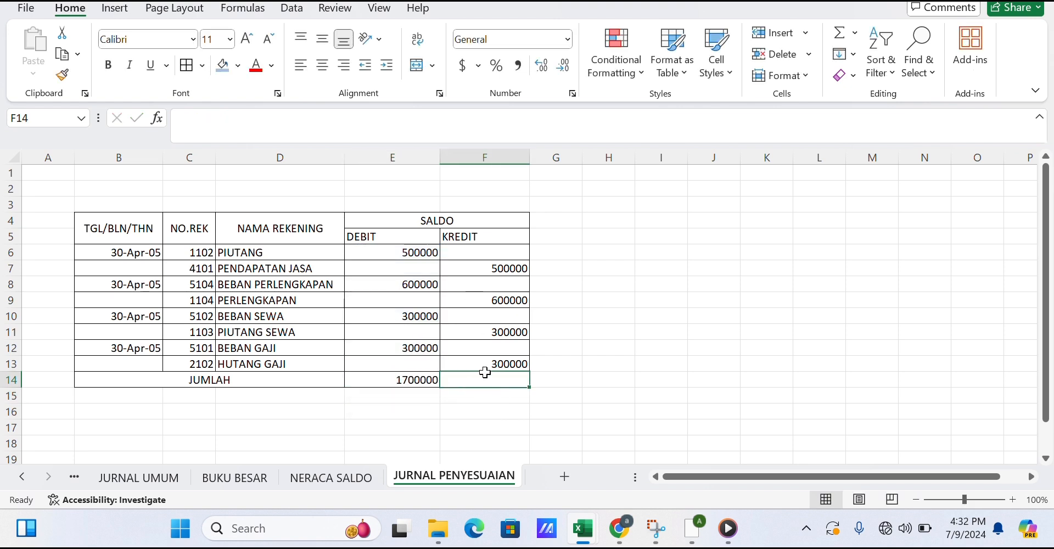
pyautogui.click(847, 33)
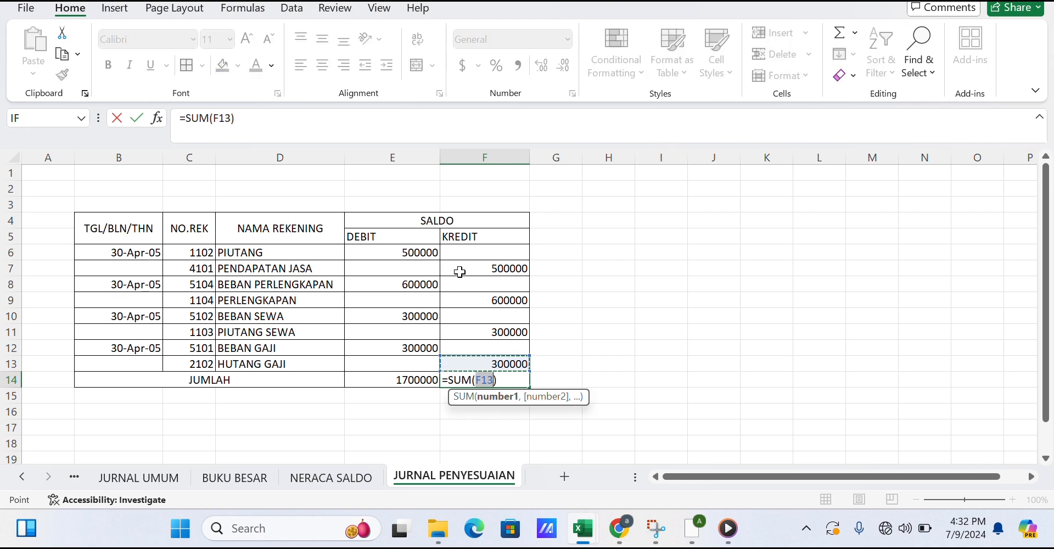
pyautogui.moveTo(460, 271); pyautogui.dragTo(488, 357)
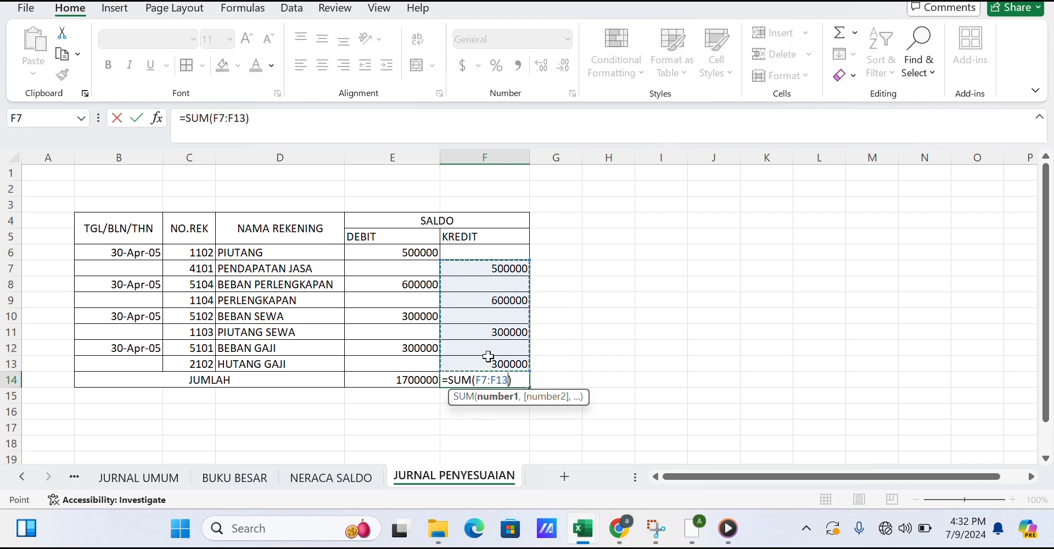
pyautogui.press('Return')
pyautogui.click(590, 327)
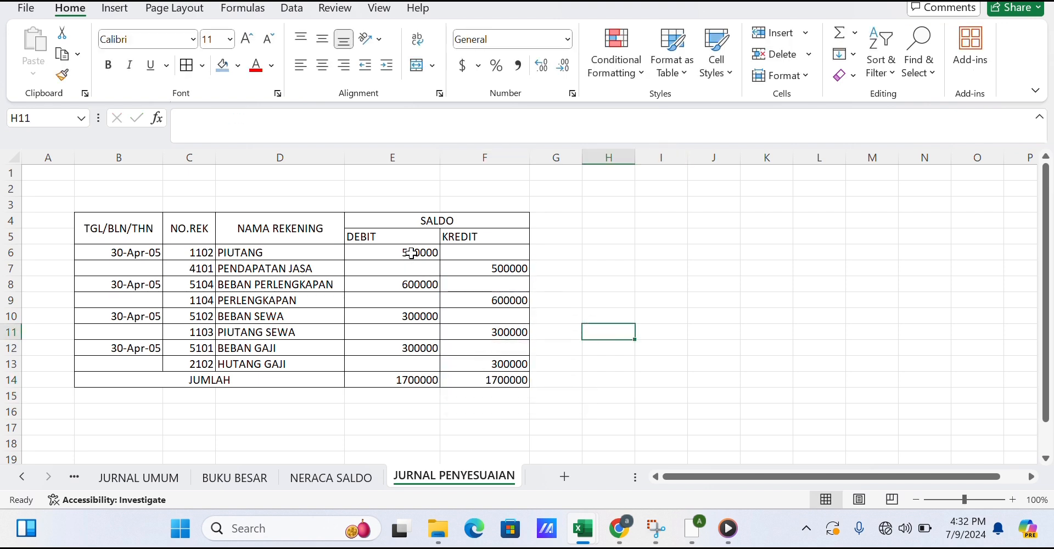
# Format the debit and credit amounts in E6:F14 as Accounting with the Rp Indonesian symbol and 2 decimal places.
pyautogui.moveTo(412, 253); pyautogui.dragTo(519, 385)
pyautogui.rightClick(518, 385)
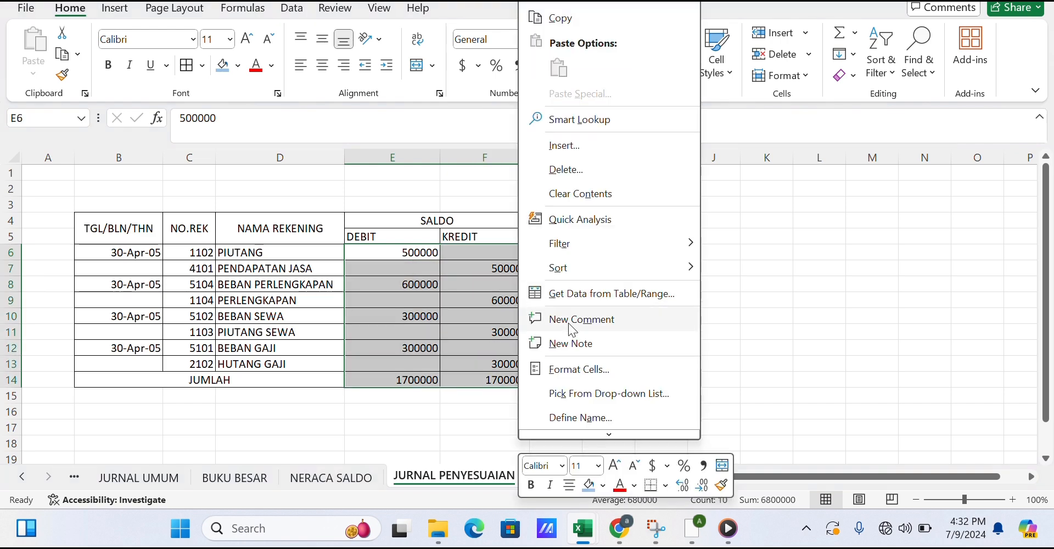
pyautogui.click(576, 369)
pyautogui.click(442, 194)
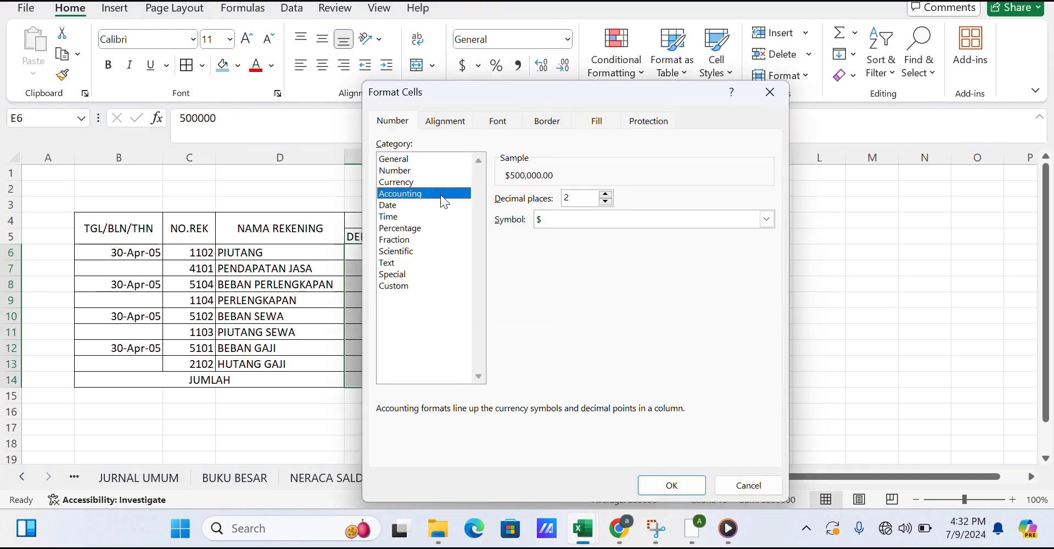
pyautogui.click(767, 219)
pyautogui.press('Down')
pyautogui.press('Down')
pyautogui.press('Down')
pyautogui.press('Down')
pyautogui.press('Down')
pyautogui.press('Down')
pyautogui.press('Down')
pyautogui.press('Down')
pyautogui.press('Down')
pyautogui.press('Down')
pyautogui.press('Down')
pyautogui.press('Down')
pyautogui.press('Down')
pyautogui.press('Down')
pyautogui.press('Down')
pyautogui.press('Down')
pyautogui.press('Down')
pyautogui.press('Down')
pyautogui.press('Down')
pyautogui.press('Down')
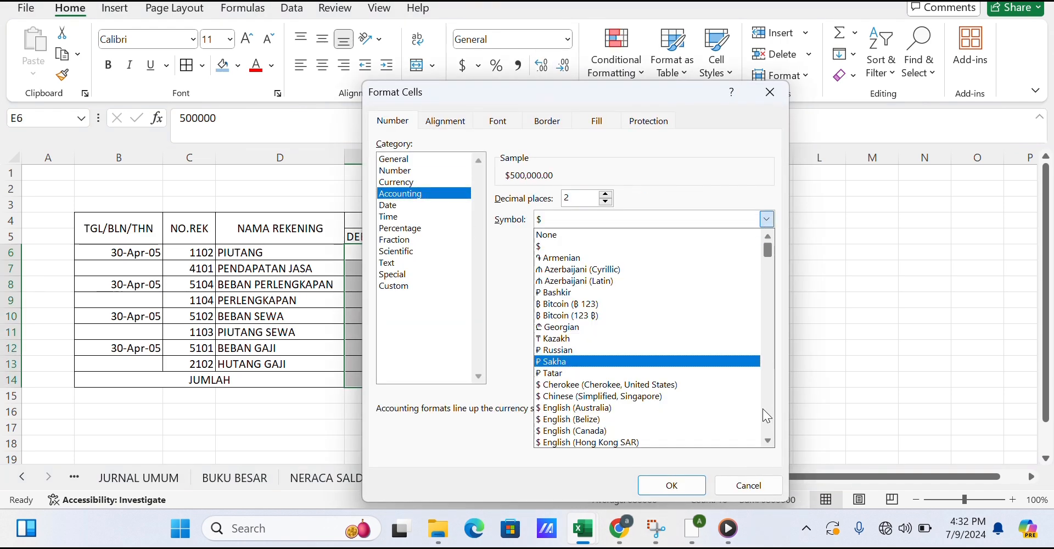
pyautogui.press('Down')
pyautogui.press('Down')
pyautogui.press('Down')
pyautogui.press('Down')
pyautogui.press('Down')
pyautogui.press('Down')
pyautogui.press('Down')
pyautogui.press('Down')
pyautogui.press('Down')
pyautogui.press('Down')
pyautogui.press('Down')
pyautogui.press('Down')
pyautogui.press('Down')
pyautogui.press('Down')
pyautogui.press('Down')
pyautogui.press('Down')
pyautogui.press('Down')
pyautogui.press('Down')
pyautogui.press('Down')
pyautogui.press('Down')
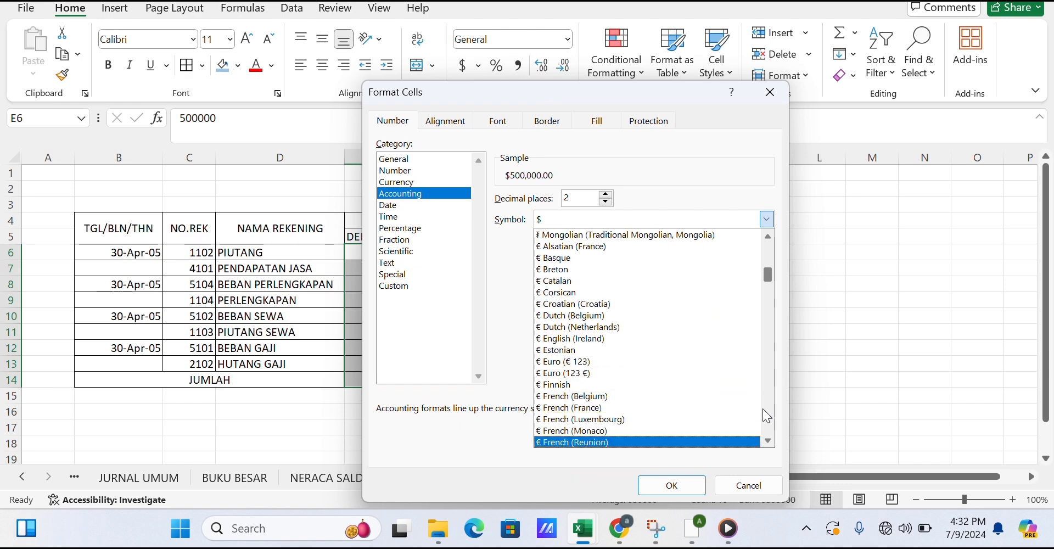
pyautogui.press('Down')
pyautogui.press('Down')
pyautogui.press('Down')
pyautogui.press('Down')
pyautogui.press('Down')
pyautogui.press('Down')
pyautogui.press('Down')
pyautogui.press('Down')
pyautogui.press('Down')
pyautogui.press('Down')
pyautogui.press('Down')
pyautogui.press('Down')
pyautogui.press('Down')
pyautogui.press('Down')
pyautogui.press('Down')
pyautogui.press('Down')
pyautogui.press('Down')
pyautogui.press('Down')
pyautogui.press('Down')
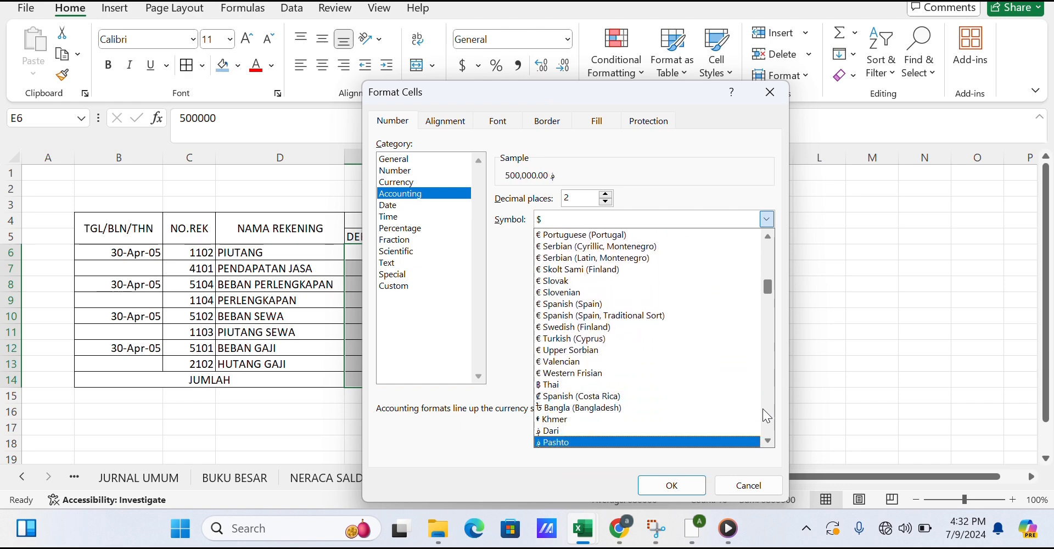
pyautogui.press('Down')
pyautogui.press('Down')
pyautogui.press('Down')
pyautogui.press('Down')
pyautogui.press('Down')
pyautogui.press('Down')
pyautogui.press('Down')
pyautogui.press('Down')
pyautogui.press('Down')
pyautogui.press('Down')
pyautogui.press('Down')
pyautogui.press('Down')
pyautogui.press('Down')
pyautogui.press('Down')
pyautogui.press('Down')
pyautogui.press('Down')
pyautogui.press('Down')
pyautogui.press('Down')
pyautogui.press('Down')
pyautogui.press('Down')
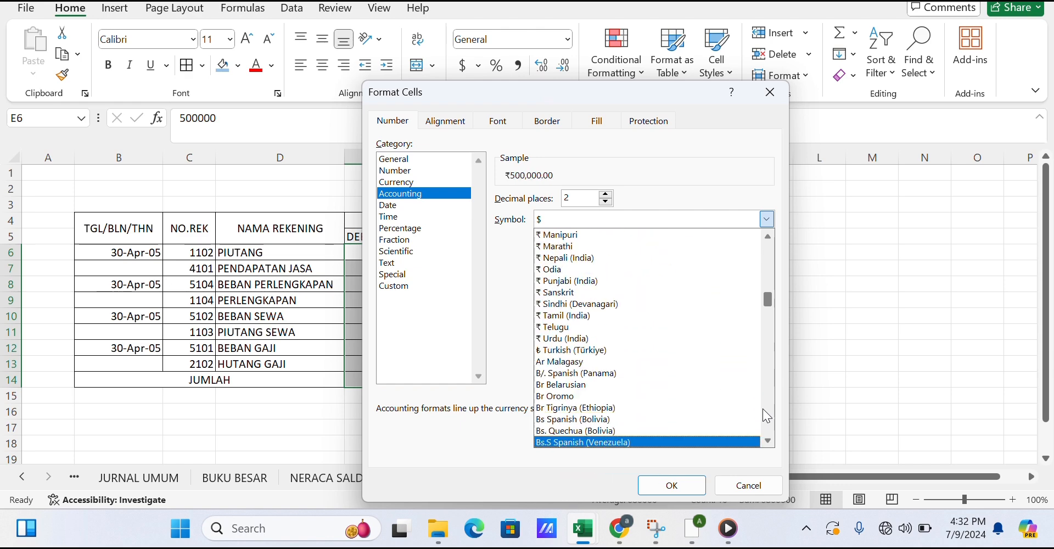
pyautogui.press('Down')
pyautogui.press('Down')
pyautogui.press('Down')
pyautogui.press('Down')
pyautogui.press('Down')
pyautogui.press('Down')
pyautogui.press('Down')
pyautogui.press('Down')
pyautogui.press('Down')
pyautogui.press('Down')
pyautogui.press('Down')
pyautogui.press('Down')
pyautogui.press('Down')
pyautogui.press('Down')
pyautogui.press('Down')
pyautogui.press('Down')
pyautogui.press('Down')
pyautogui.press('Down')
pyautogui.press('Down')
pyautogui.press('Down')
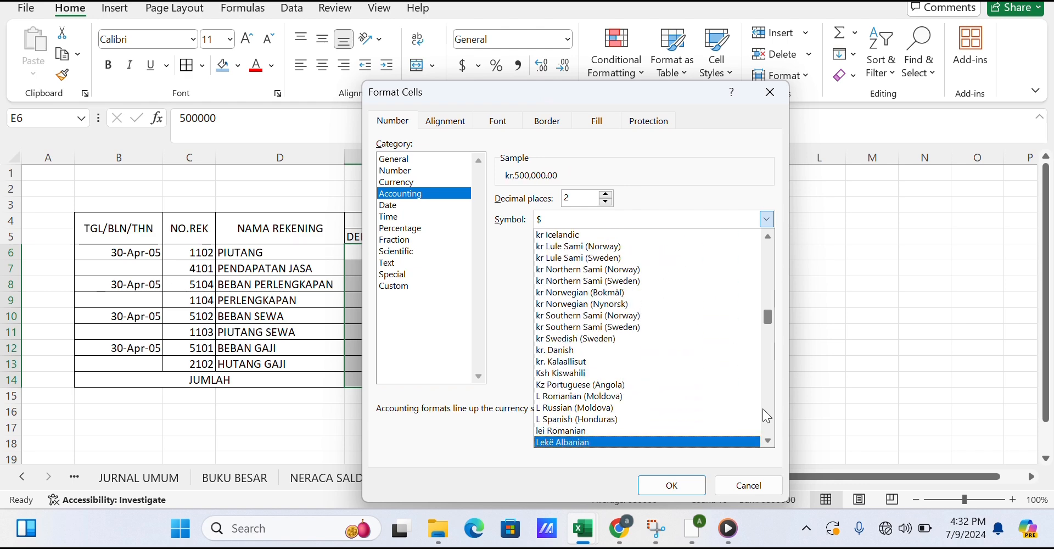
pyautogui.press('Down')
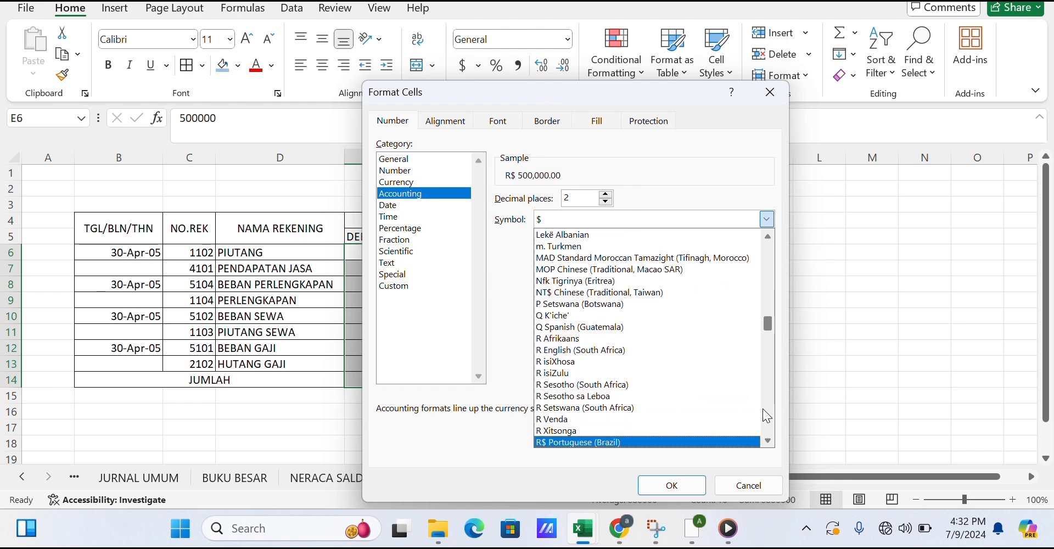
pyautogui.press('Down')
pyautogui.press('Down')
pyautogui.press('Down')
pyautogui.press('Down')
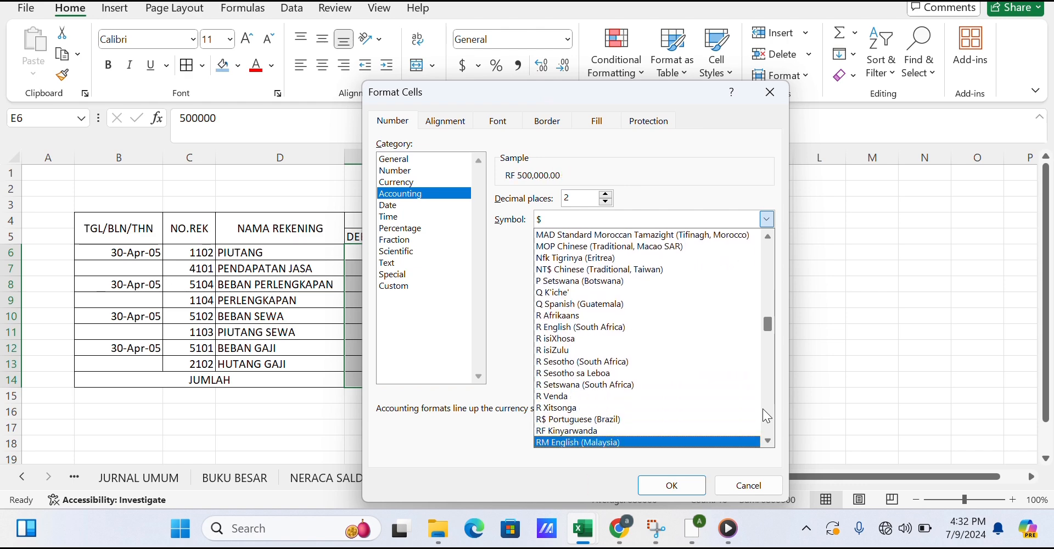
pyautogui.press('Return')
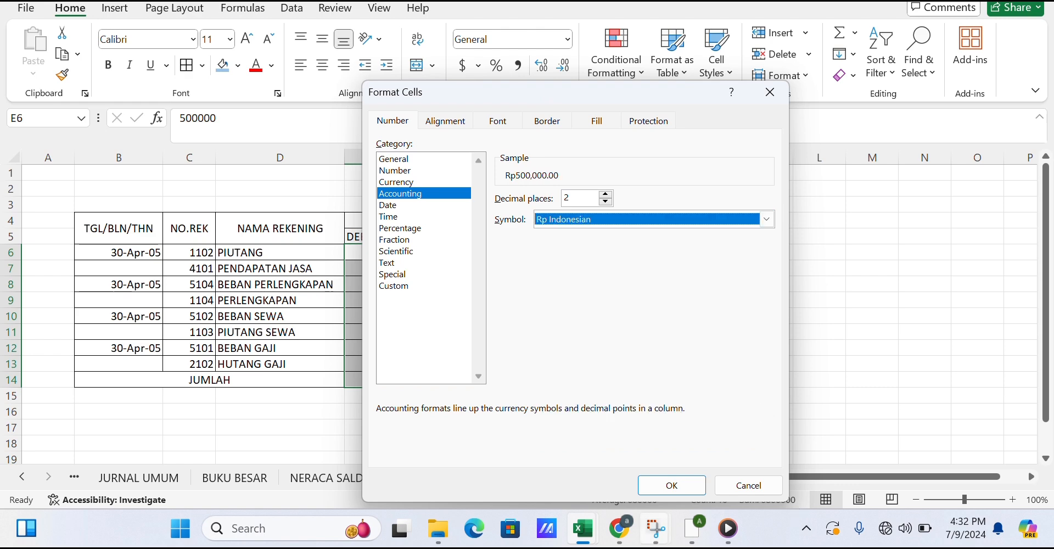
pyautogui.click(686, 492)
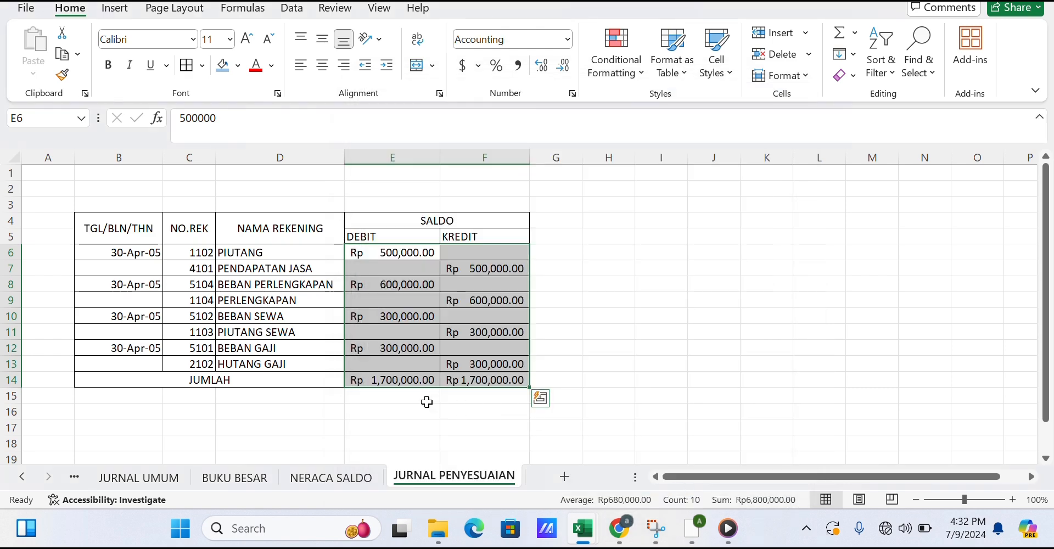
# Apply a light blue fill to the table header cells B4:F5.
pyautogui.click(424, 410)
pyautogui.moveTo(140, 227); pyautogui.dragTo(444, 238)
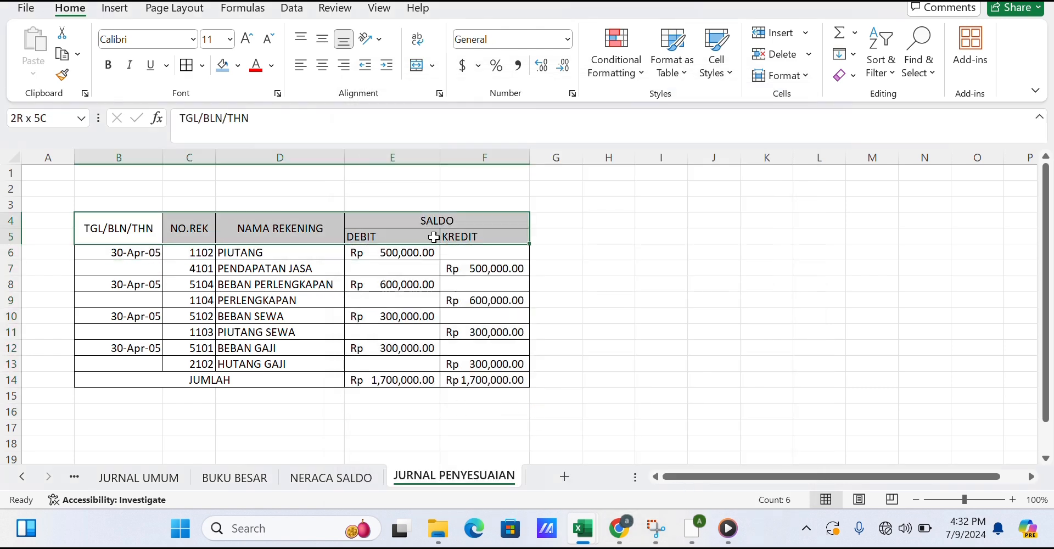
pyautogui.click(229, 66)
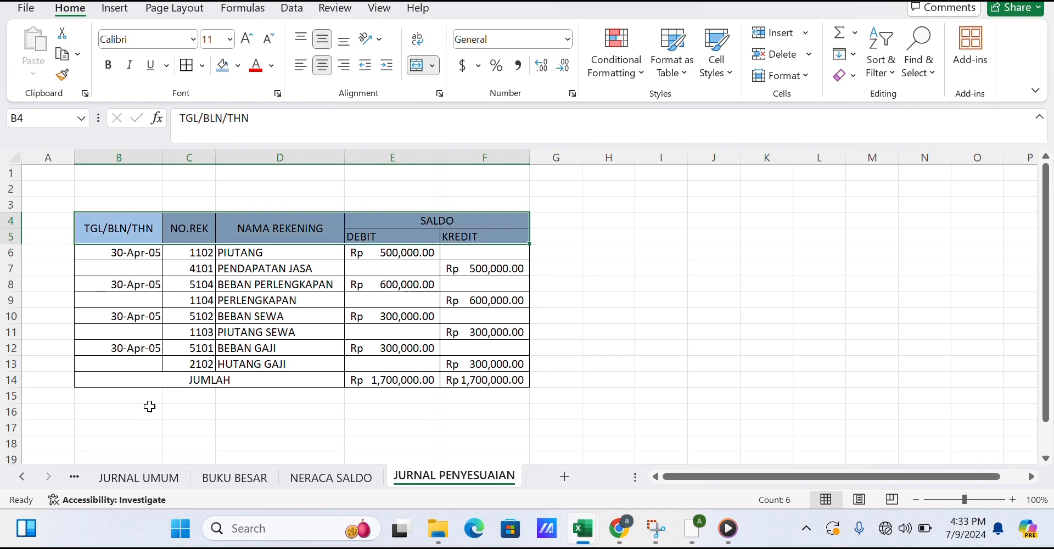
# Apply the same light blue fill to the JUMLAH total row B14:F14.
pyautogui.moveTo(149, 383); pyautogui.dragTo(466, 380)
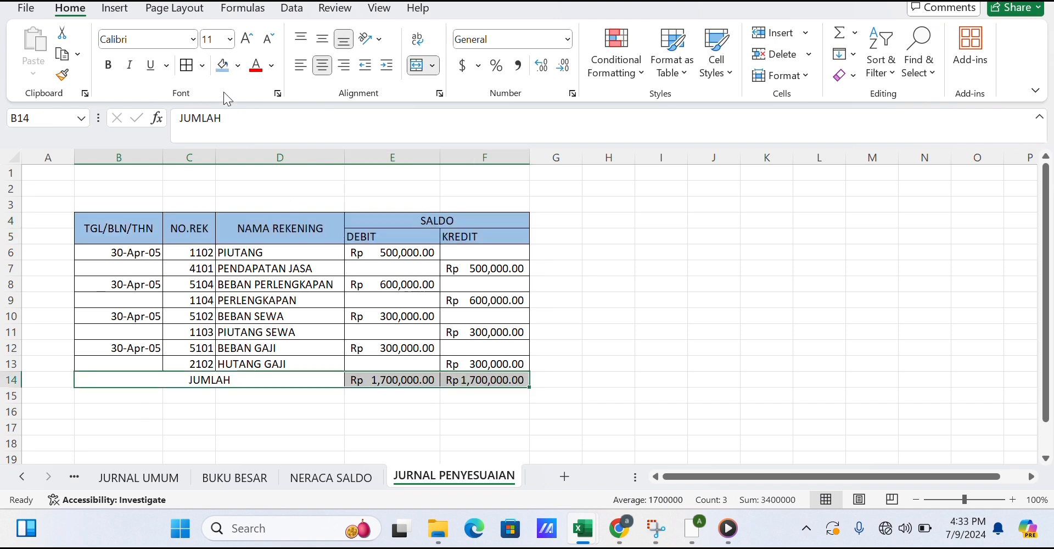
pyautogui.click(224, 66)
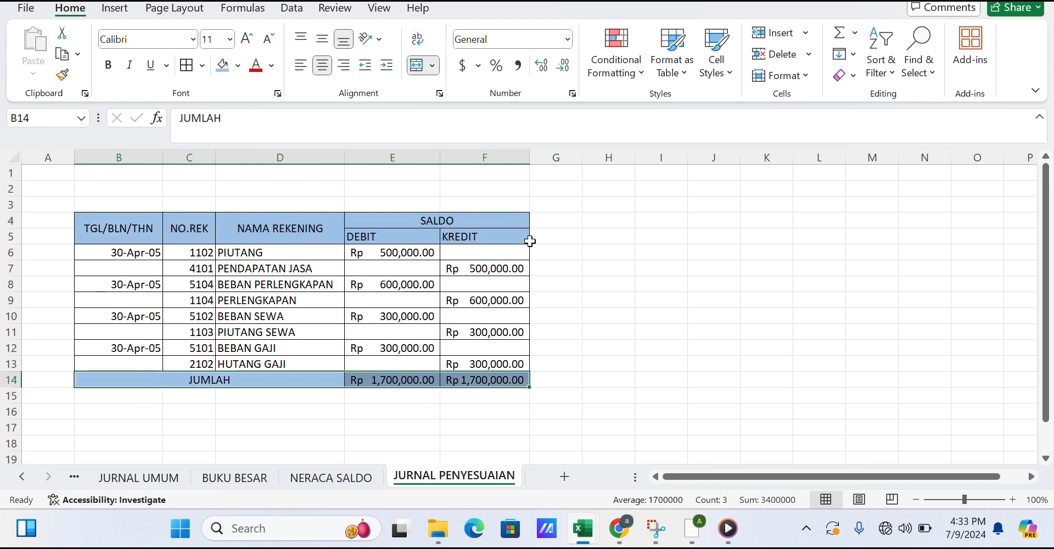
pyautogui.click(577, 268)
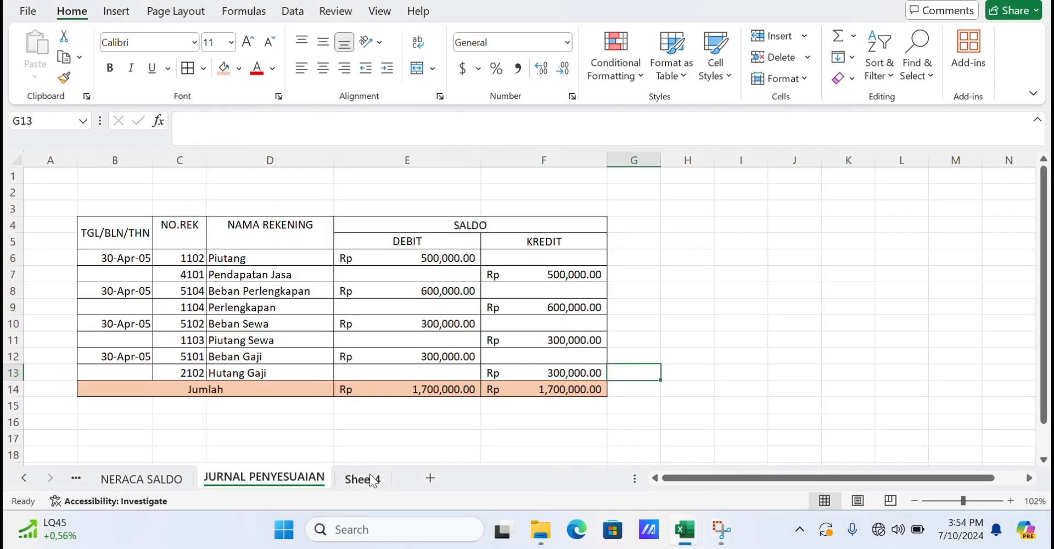
# Rename the Sheet4 tab to NERACA LAJUR.
pyautogui.click(372, 481)
pyautogui.rightClick(373, 481)
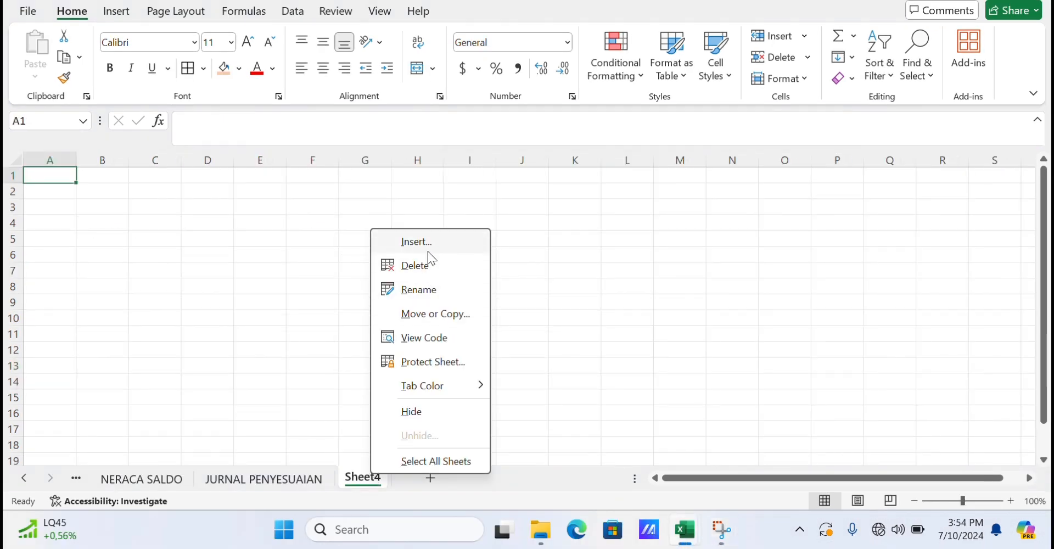
pyautogui.click(425, 282)
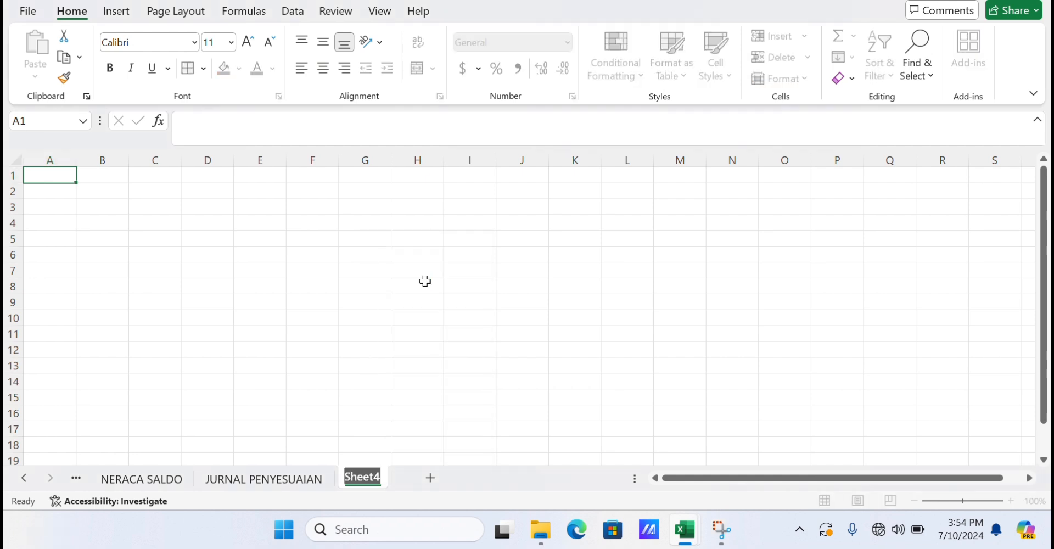
pyautogui.press('BackSpace')
pyautogui.write('N')
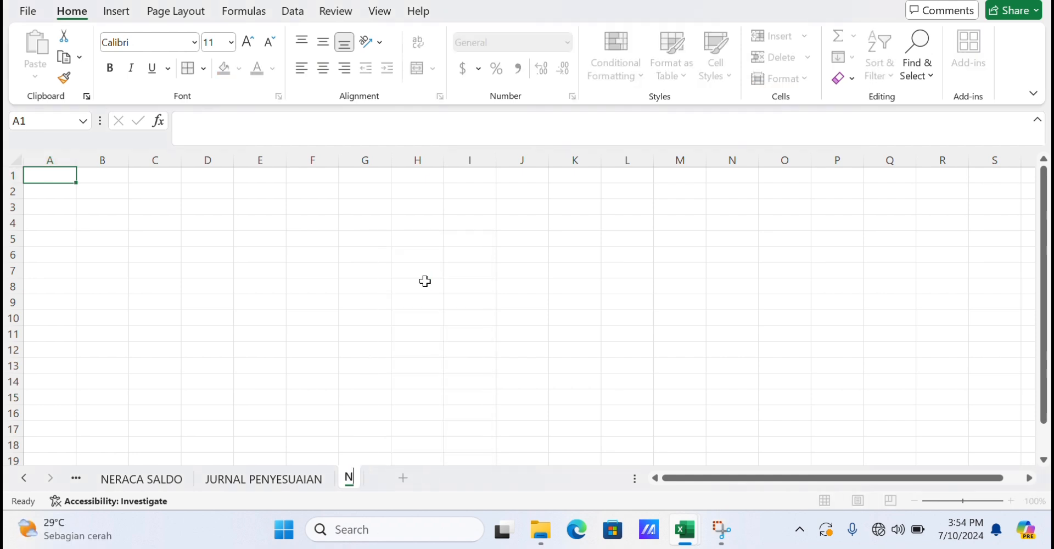
pyautogui.write('ERACA LAJUR')
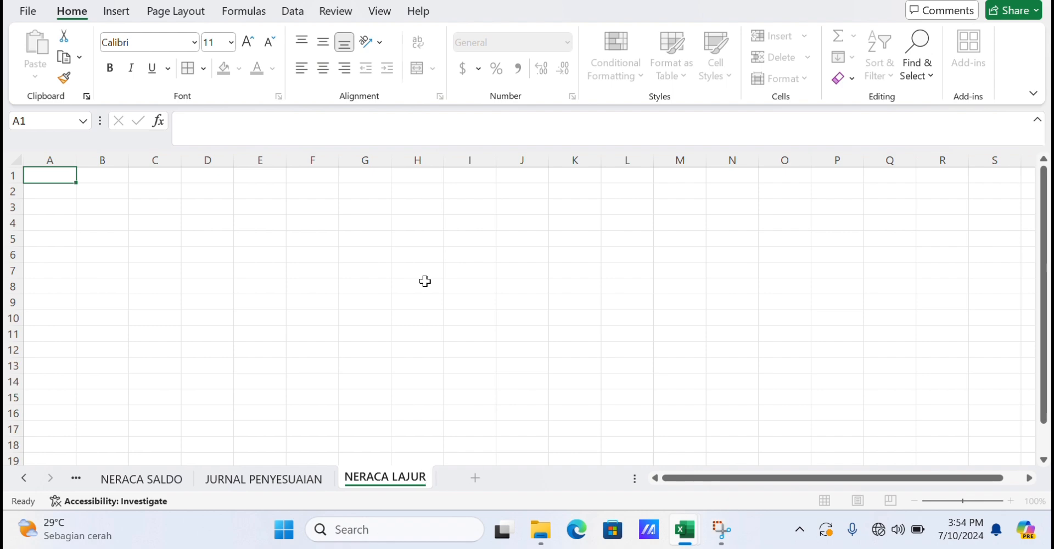
pyautogui.press('Return')
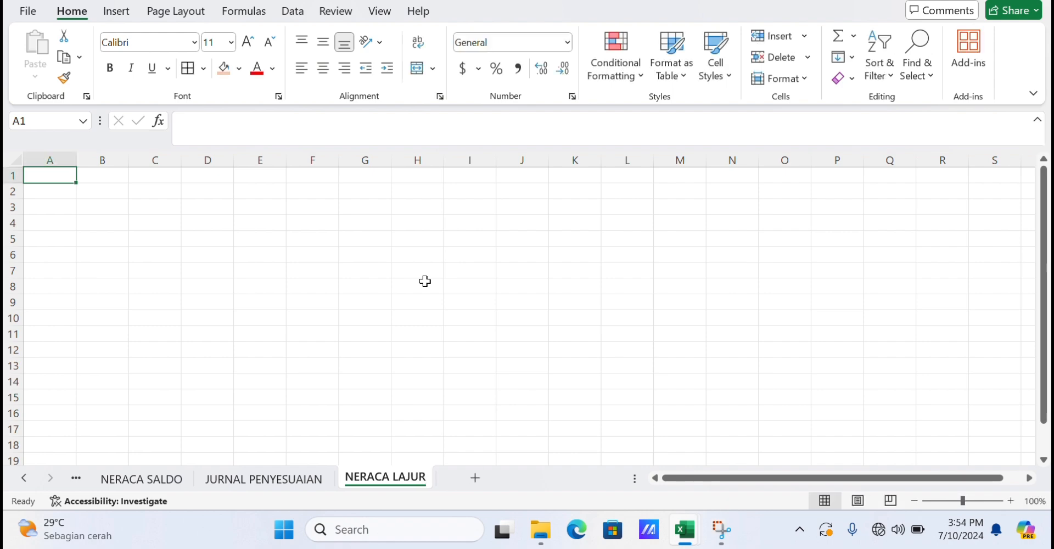
# Copy the No.Rek and Nama Rekening columns from NERACA SALDO and paste them into NERACA LAJUR starting at A3.
pyautogui.click(177, 480)
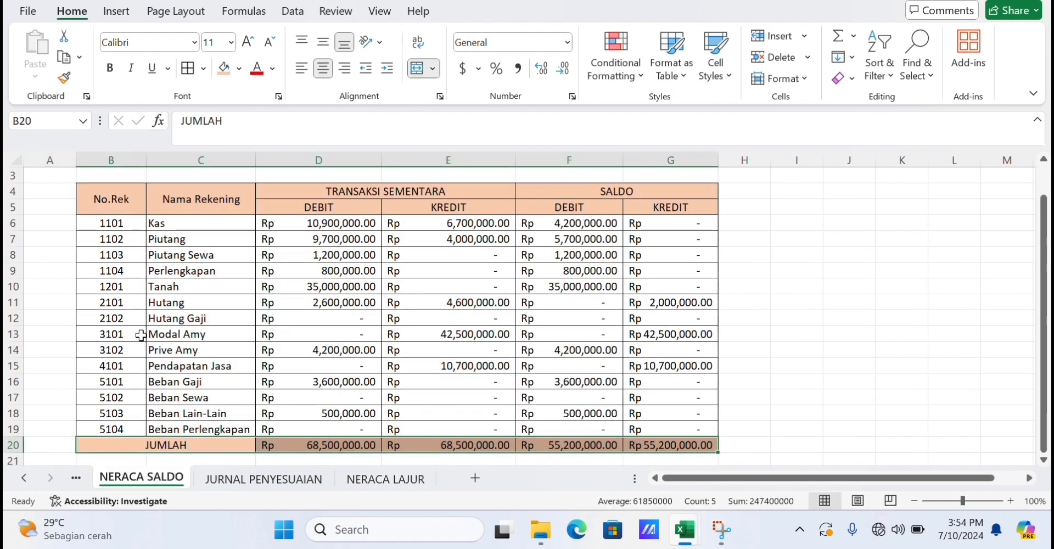
pyautogui.moveTo(89, 196); pyautogui.dragTo(239, 427)
pyautogui.hotkey('ctrl', 'c')
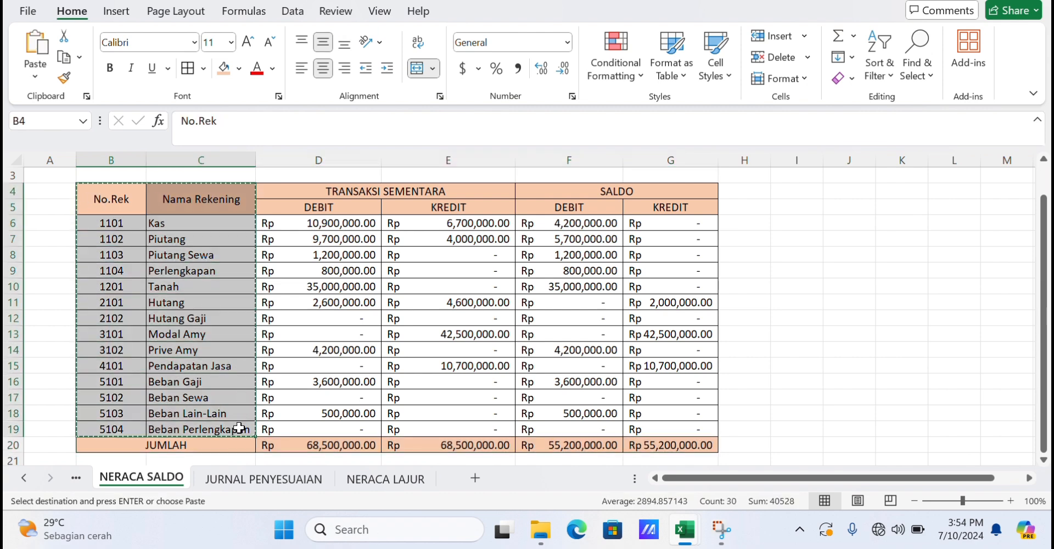
pyautogui.click(387, 480)
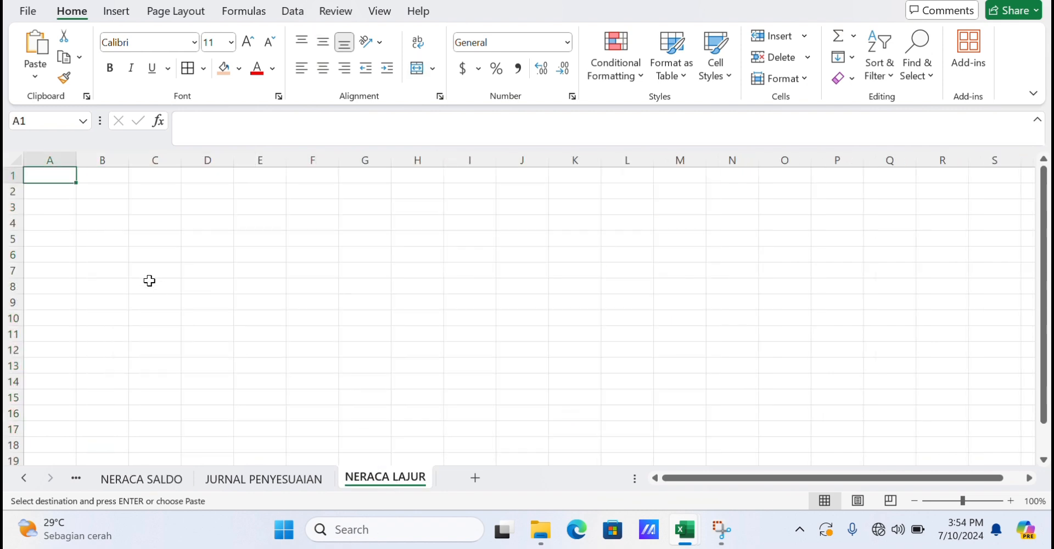
pyautogui.click(47, 207)
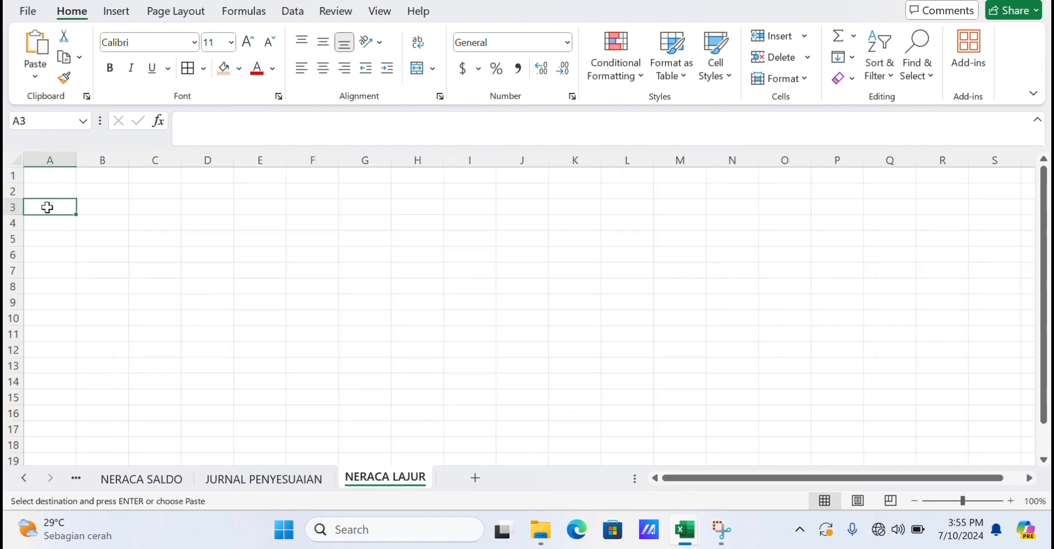
pyautogui.hotkey('ctrl', 'v')
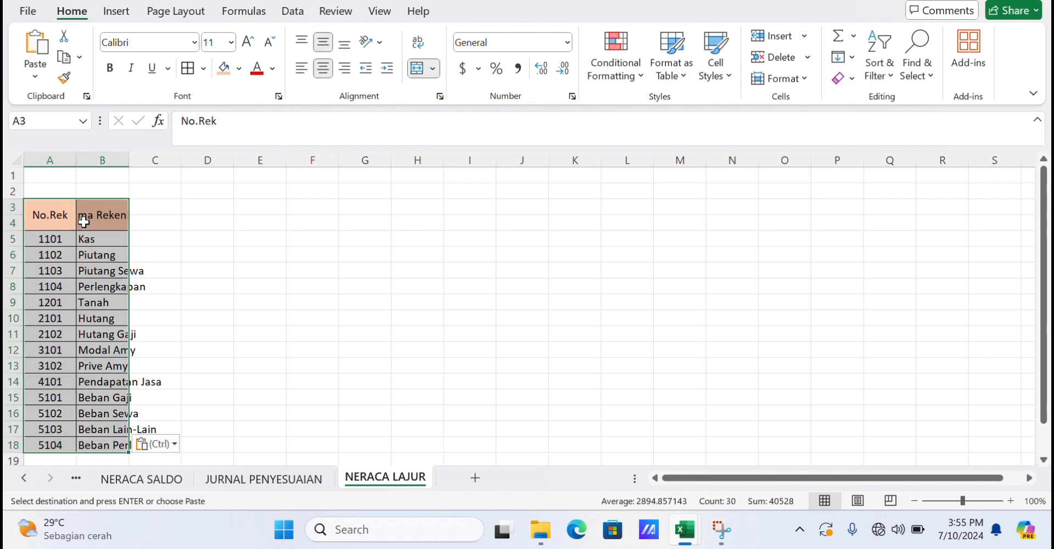
# Widen column B on NERACA LAJUR so the account names fit.
pyautogui.moveTo(127, 154); pyautogui.dragTo(179, 153)
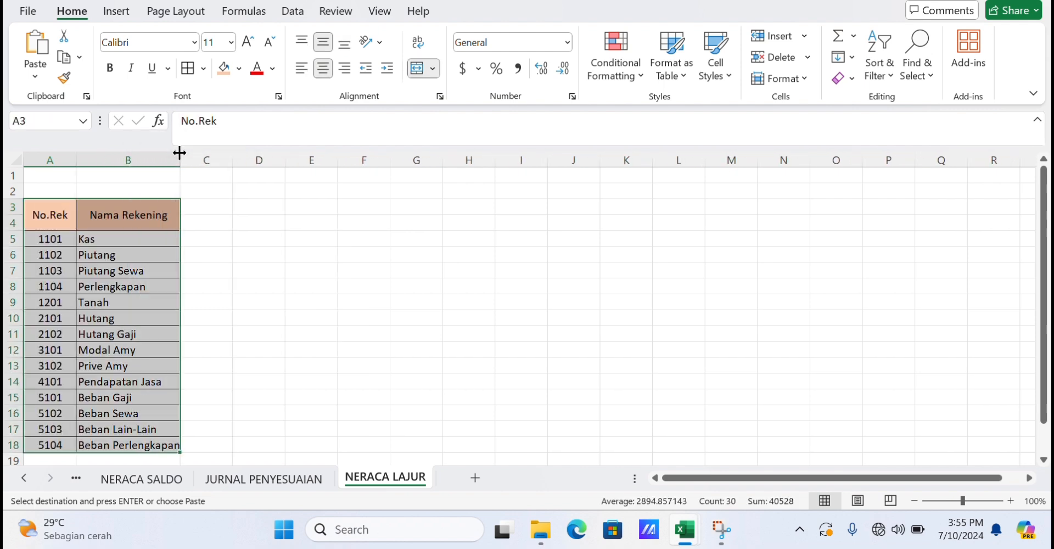
pyautogui.click(290, 258)
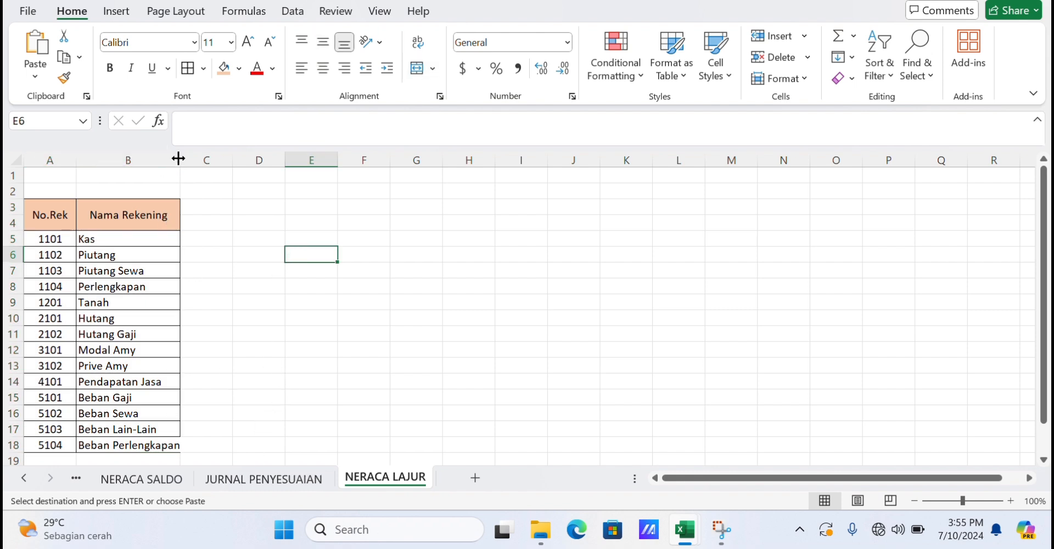
pyautogui.moveTo(179, 159); pyautogui.dragTo(208, 159)
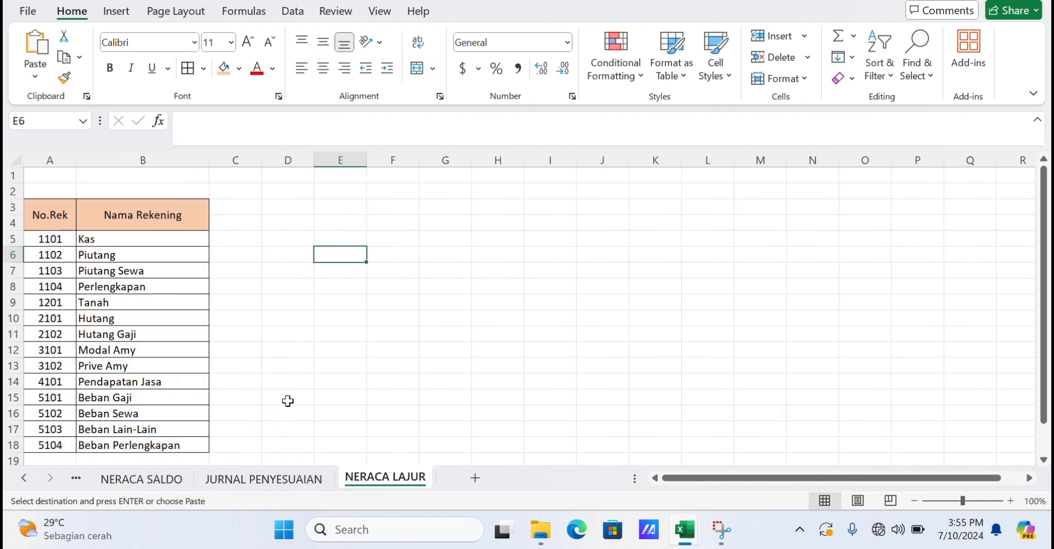
# Examine the VLOOKUP formula and range name of the account names in JURNAL PENYESUAIAN.
pyautogui.click(257, 471)
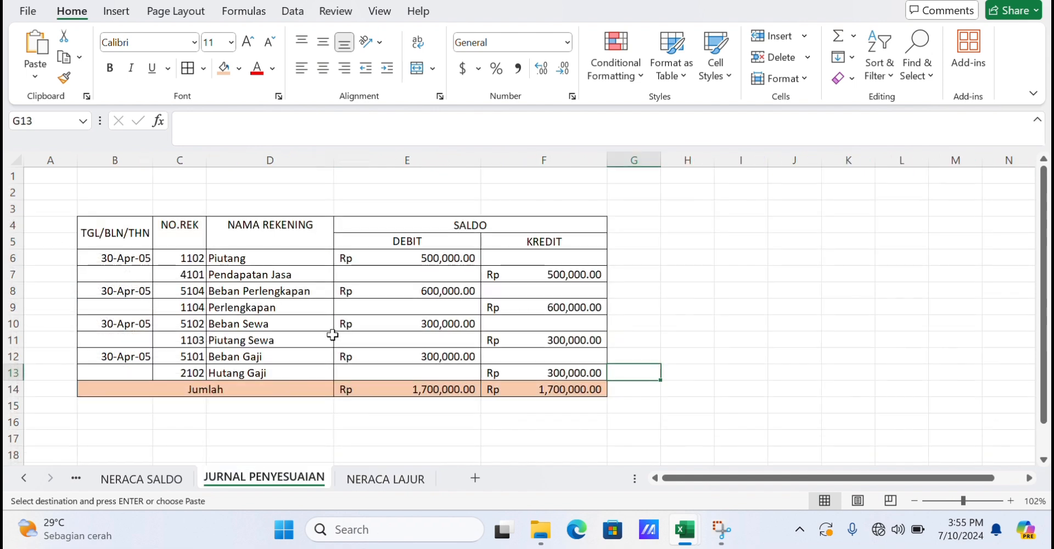
pyautogui.click(289, 256)
pyautogui.moveTo(291, 268); pyautogui.dragTo(301, 366)
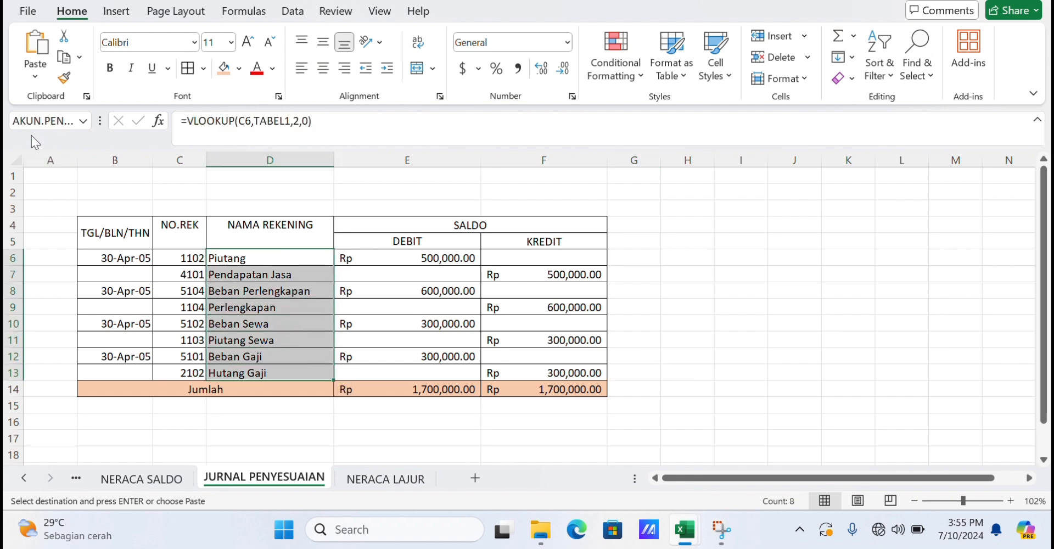
pyautogui.click(66, 121)
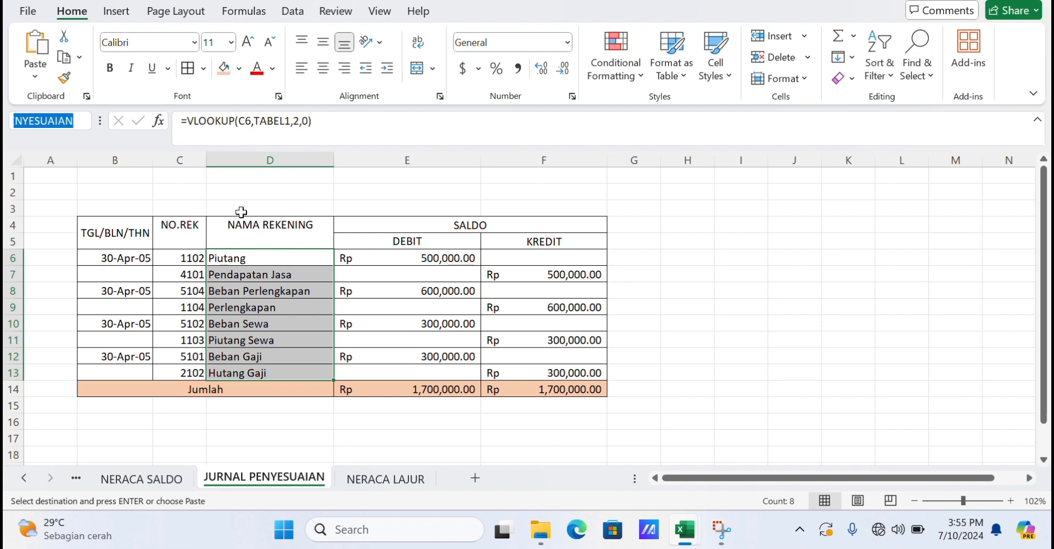
# Try to assign the name AKUN.PENYESUAIAN to the account-name range D4:D13.
pyautogui.moveTo(239, 221); pyautogui.dragTo(277, 367)
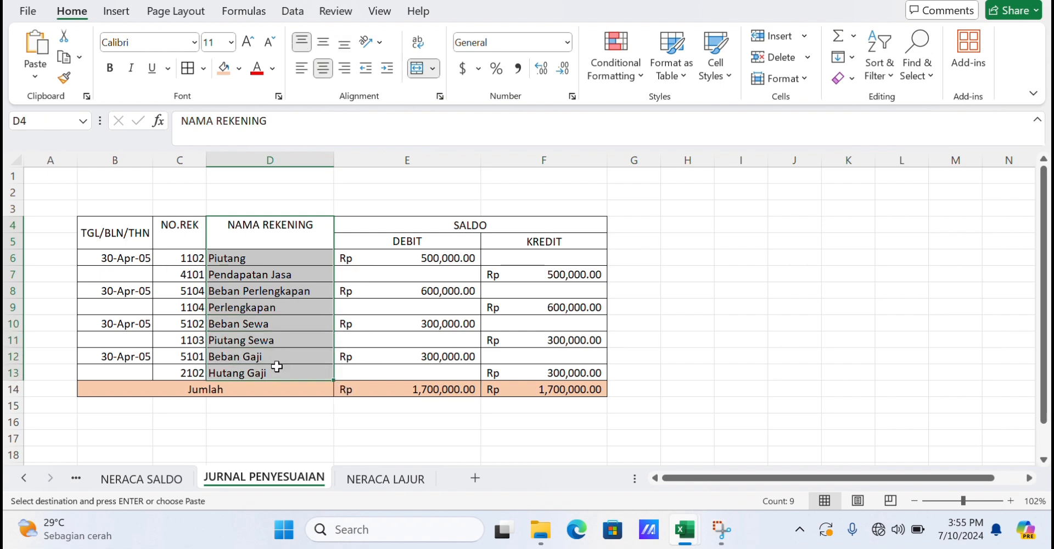
pyautogui.click(46, 124)
pyautogui.press('BackSpace')
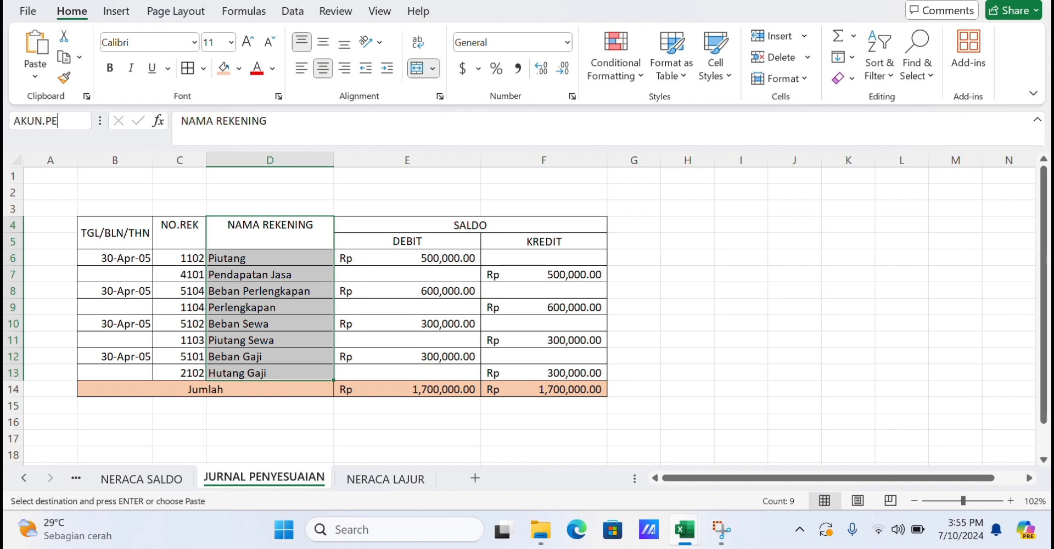
pyautogui.write('AKUN_PENYESUAIAN...')
pyautogui.press('Return')
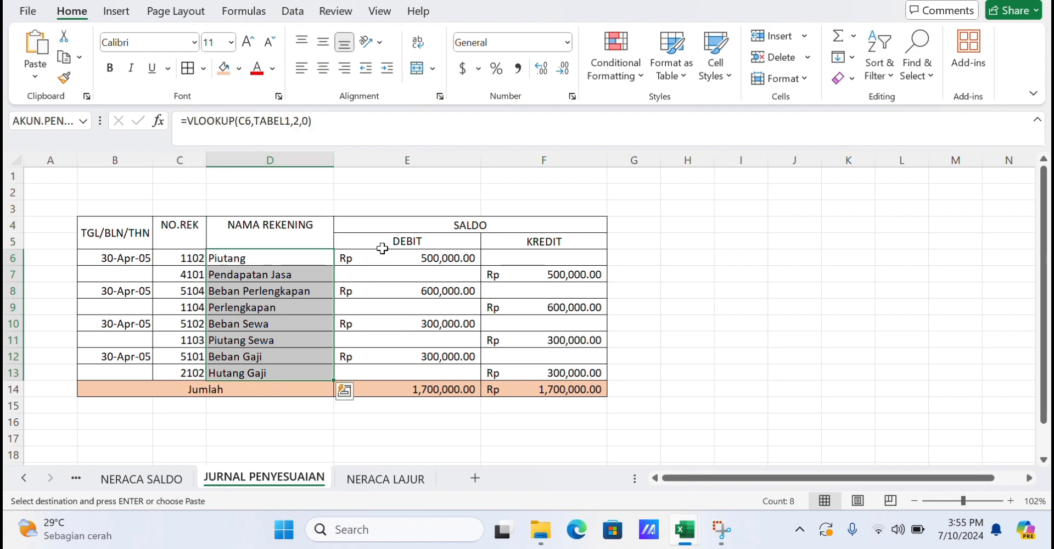
# Select the debit amounts E5:E13 in JURNAL PENYESUAIAN and name the range DEBIT.PENYESUAIAN.
pyautogui.moveTo(382, 244); pyautogui.dragTo(441, 355)
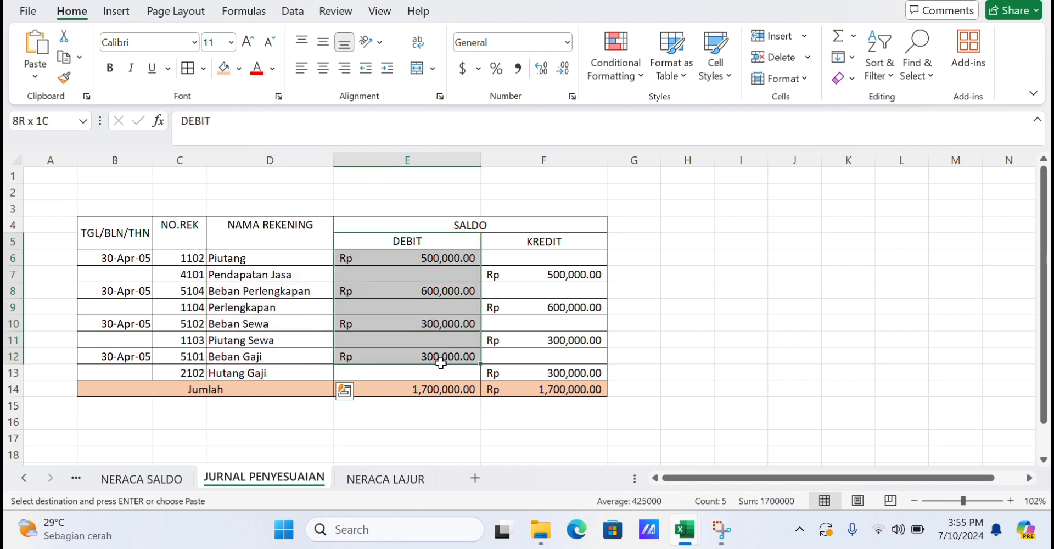
pyautogui.moveTo(440, 363); pyautogui.dragTo(440, 364)
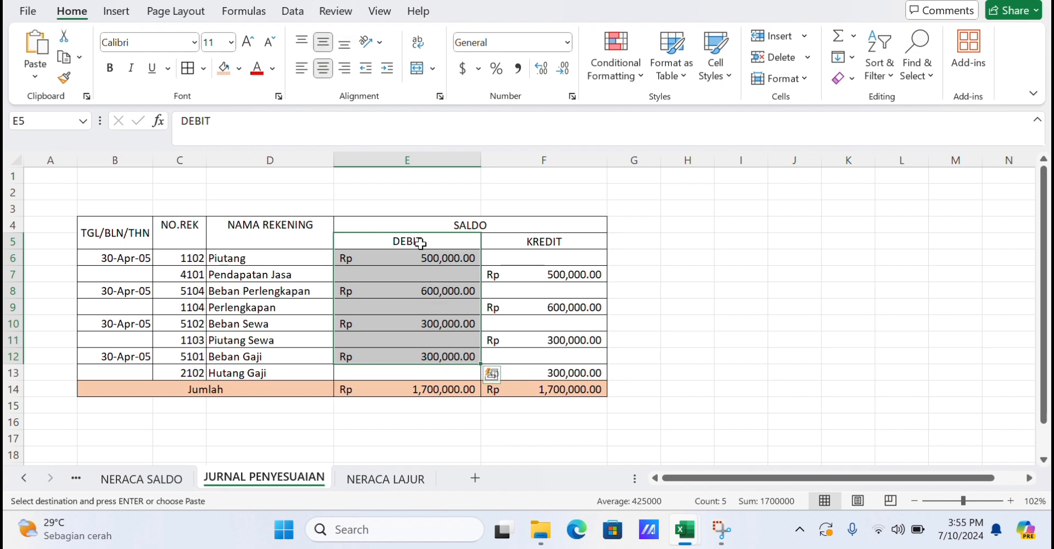
pyautogui.moveTo(420, 243); pyautogui.dragTo(457, 374)
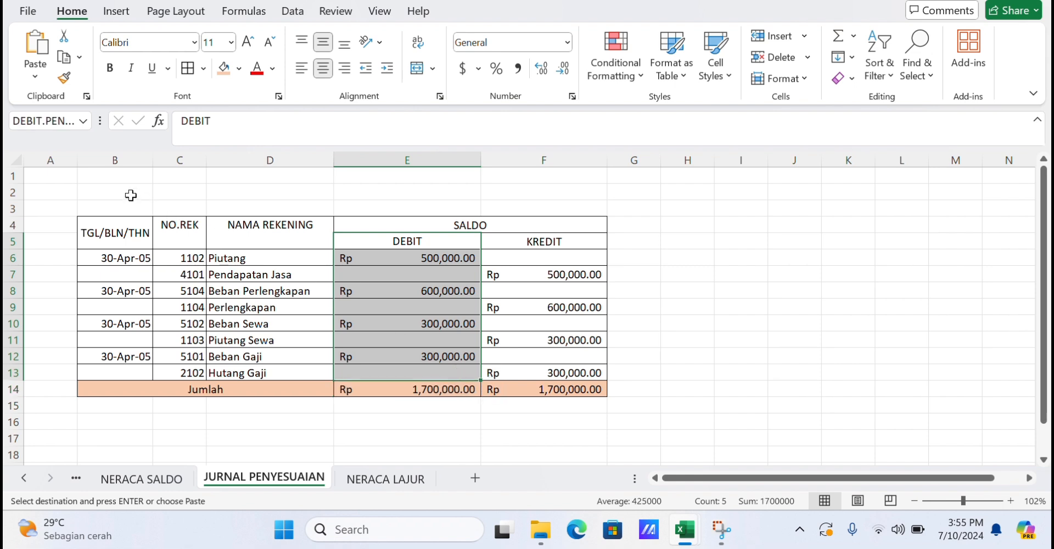
pyautogui.click(61, 120)
pyautogui.press('BackSpace')
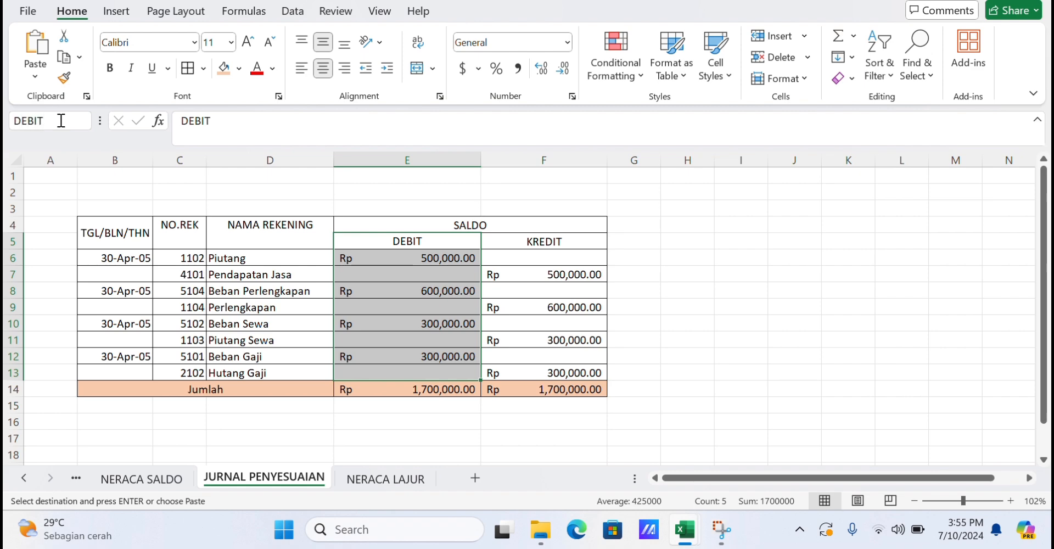
pyautogui.write('DEBIT.PENYE')
pyautogui.write('SUAIAN')
pyautogui.press('Return')
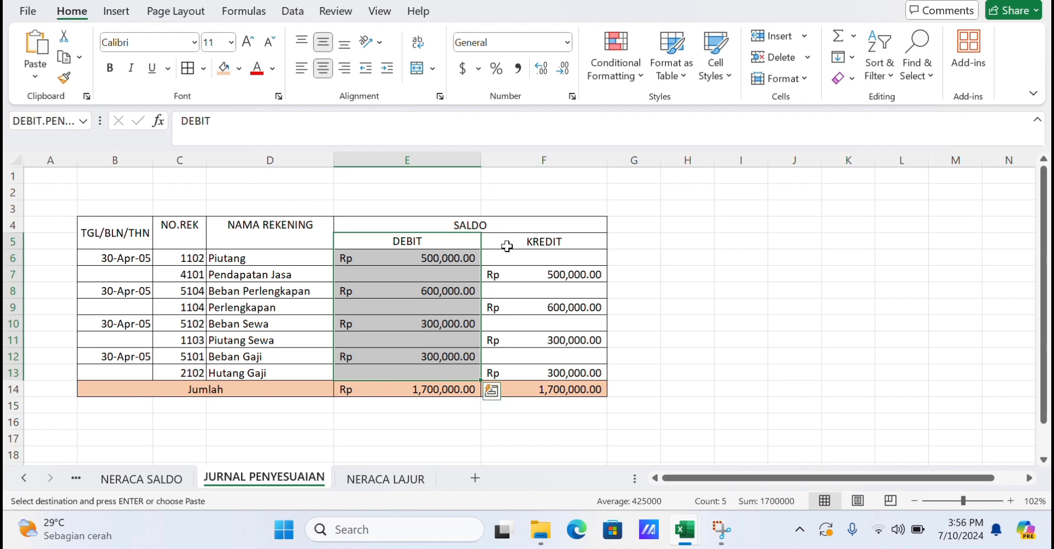
# Select the credit amounts F5:F13 and name the range KREDIT.PENYESUAIAN.
pyautogui.moveTo(516, 241); pyautogui.dragTo(555, 379)
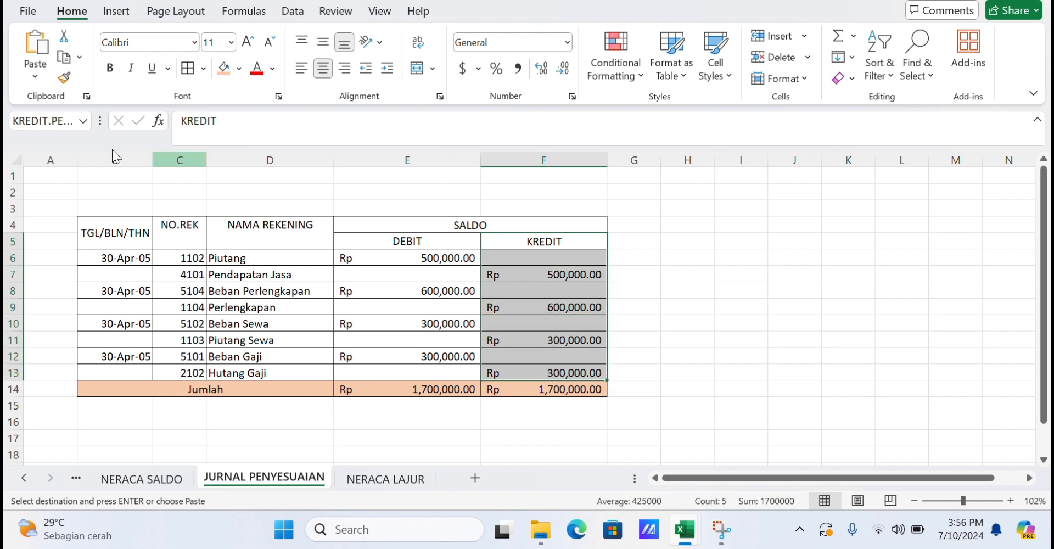
pyautogui.click(56, 121)
pyautogui.press('BackSpace')
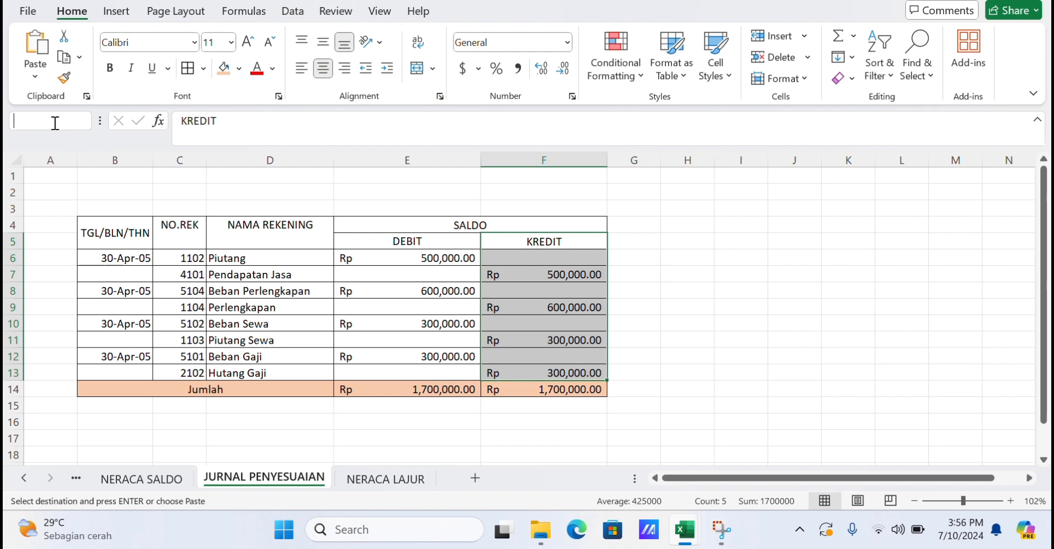
pyautogui.write('KREDIT.PEN')
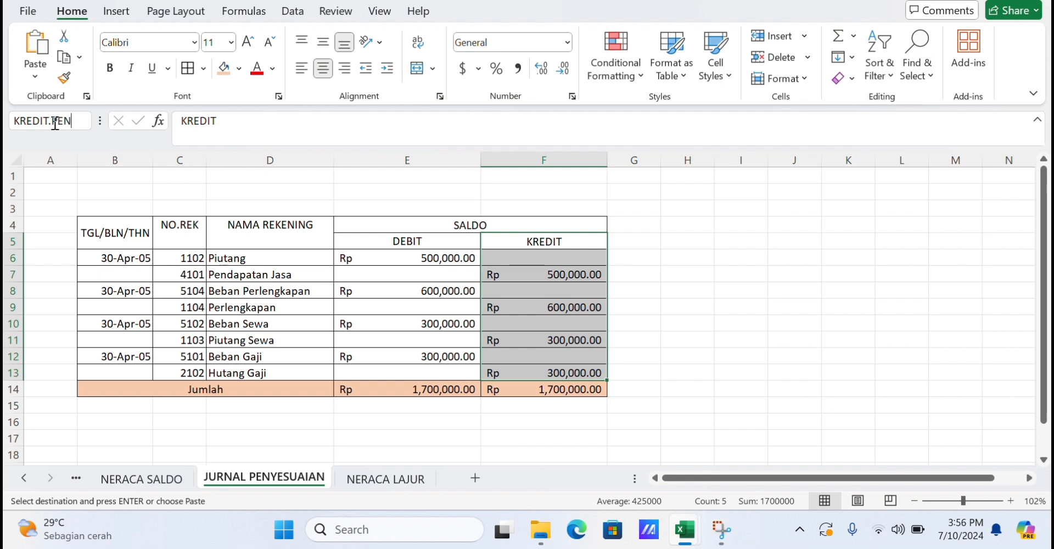
pyautogui.write('YESUAIAN')
pyautogui.press('Return')
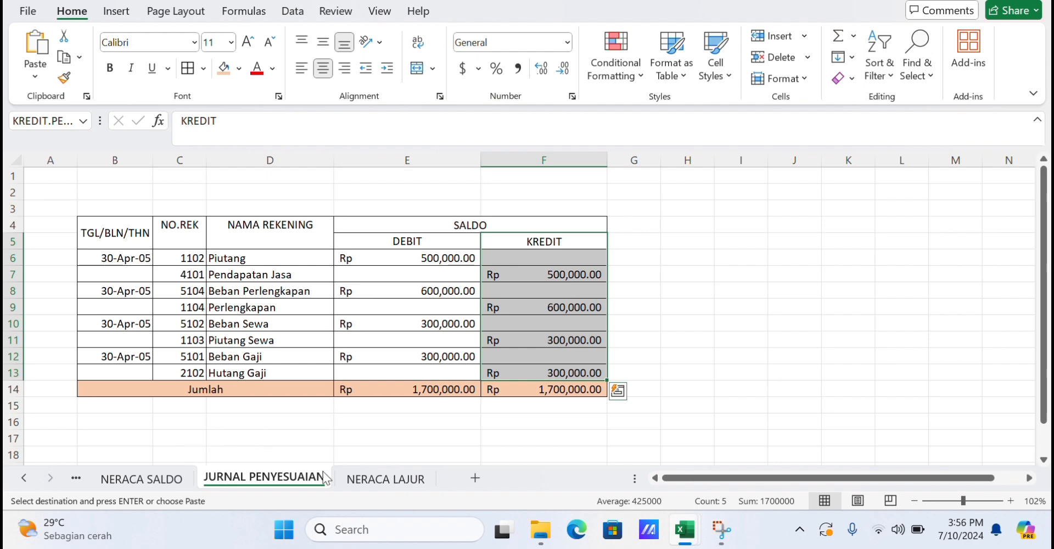
# Copy the SALDO Debit and Kredit columns F4:G19 from the NERACA SALDO sheet.
pyautogui.click(368, 477)
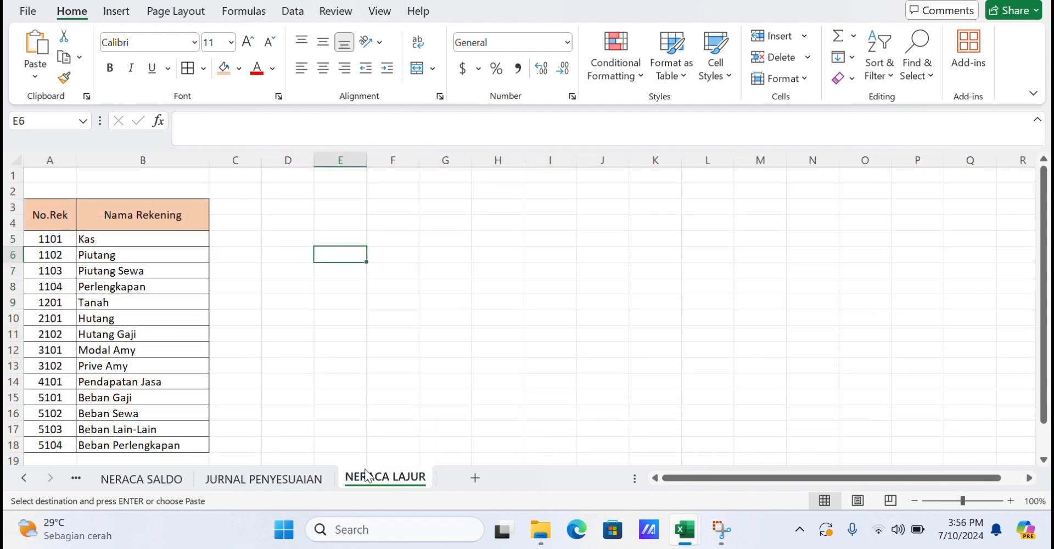
pyautogui.click(179, 480)
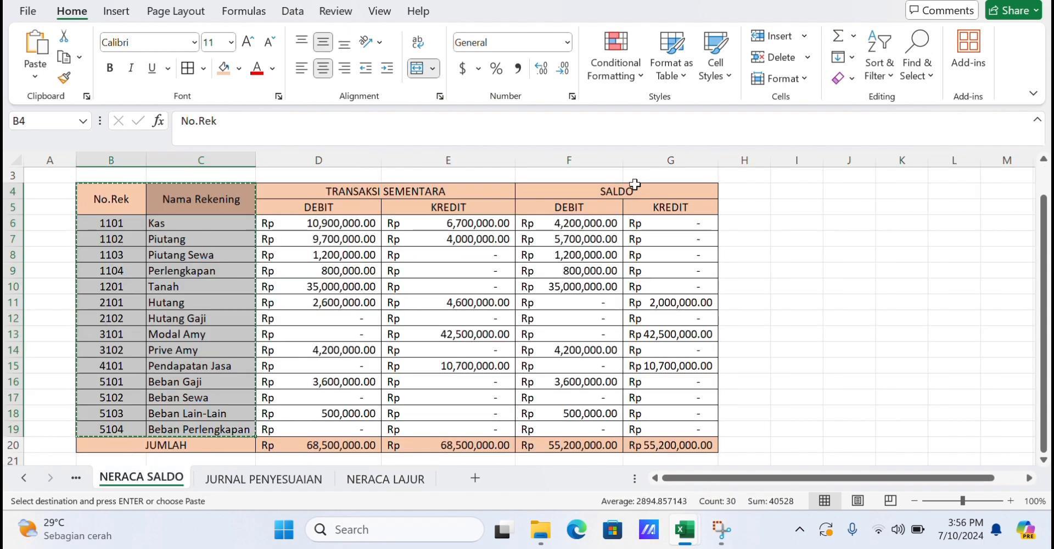
pyautogui.click(613, 200)
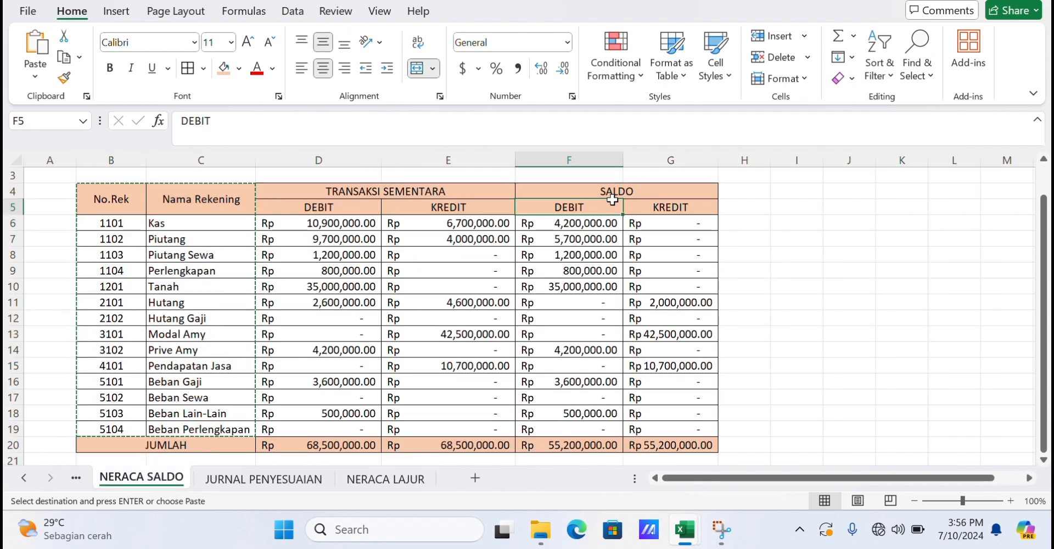
pyautogui.press('Escape')
pyautogui.scroll(-1, 626, 176)
pyautogui.moveTo(625, 176); pyautogui.dragTo(648, 409)
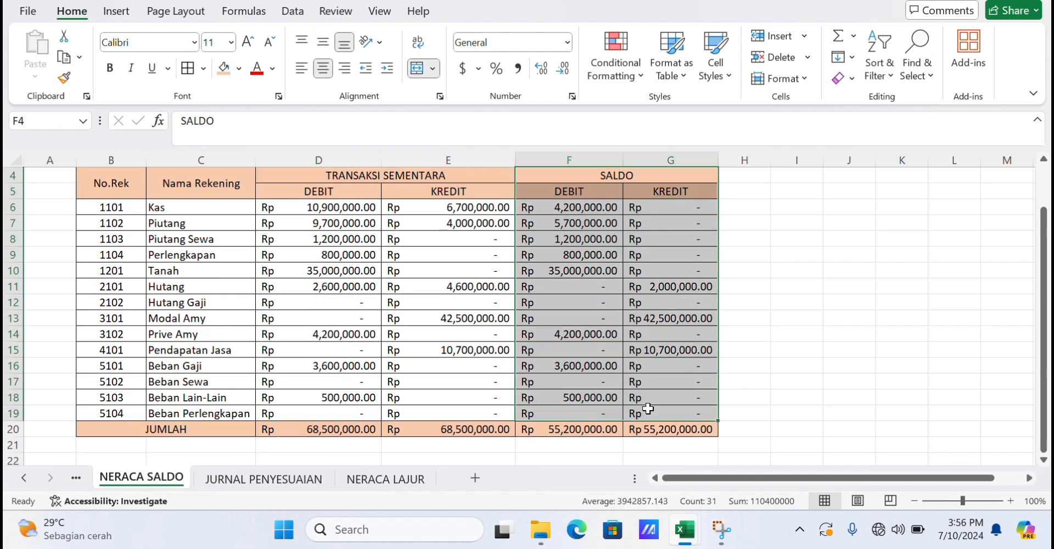
pyautogui.hotkey('ctrl', 'c')
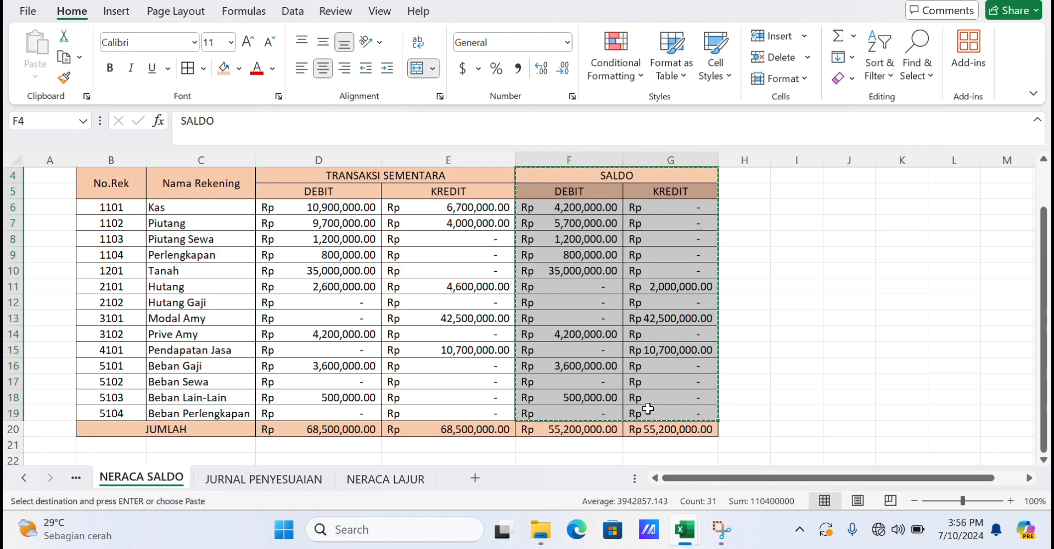
# Paste the copied balances as links into NERACA LAJUR starting at C3.
pyautogui.click(415, 475)
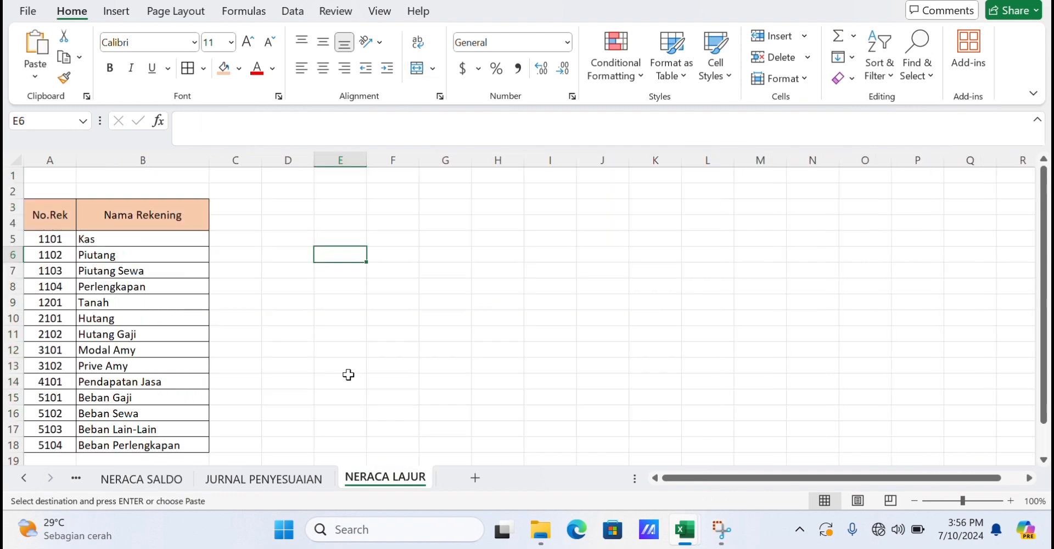
pyautogui.click(243, 213)
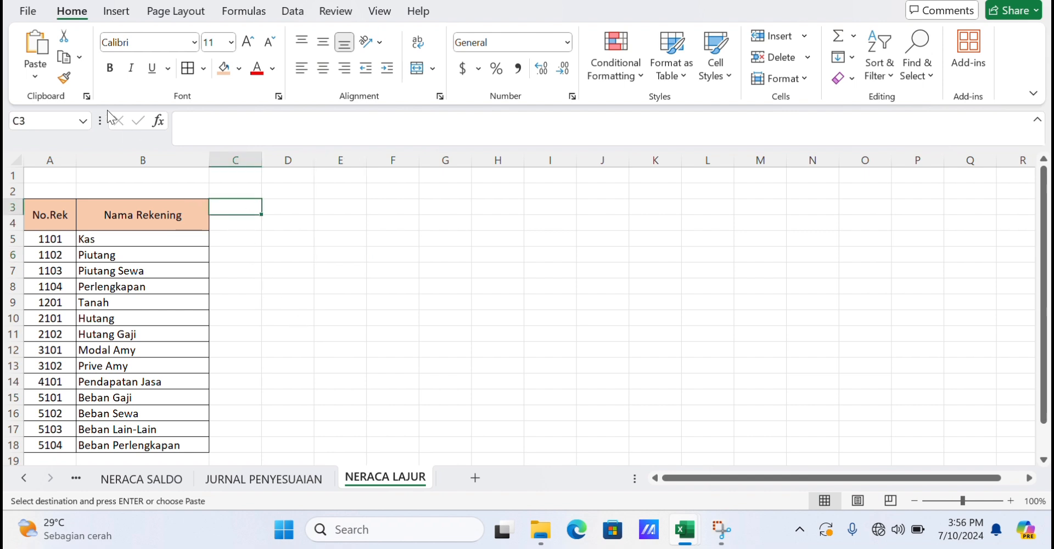
pyautogui.click(26, 77)
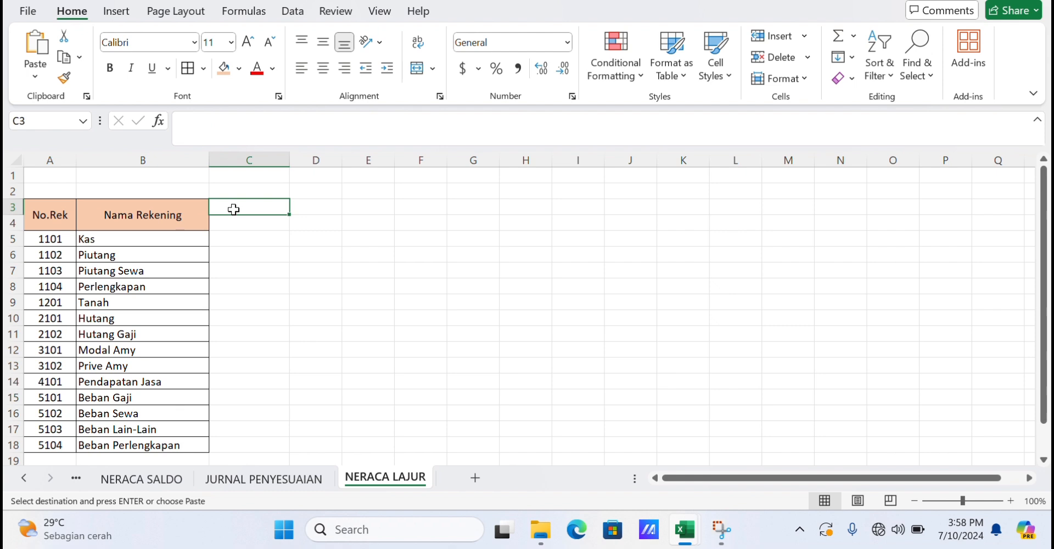
pyautogui.click(35, 77)
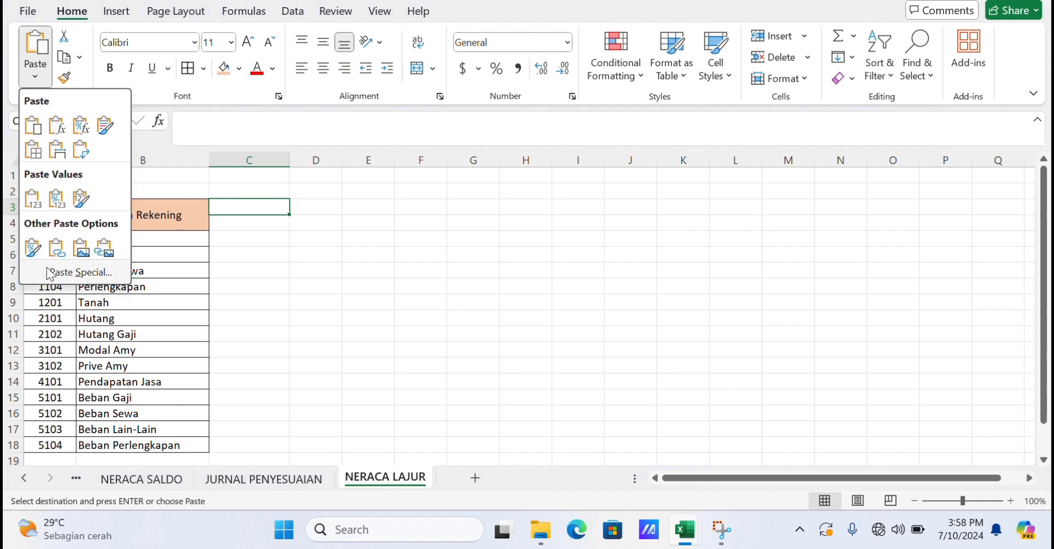
pyautogui.click(55, 250)
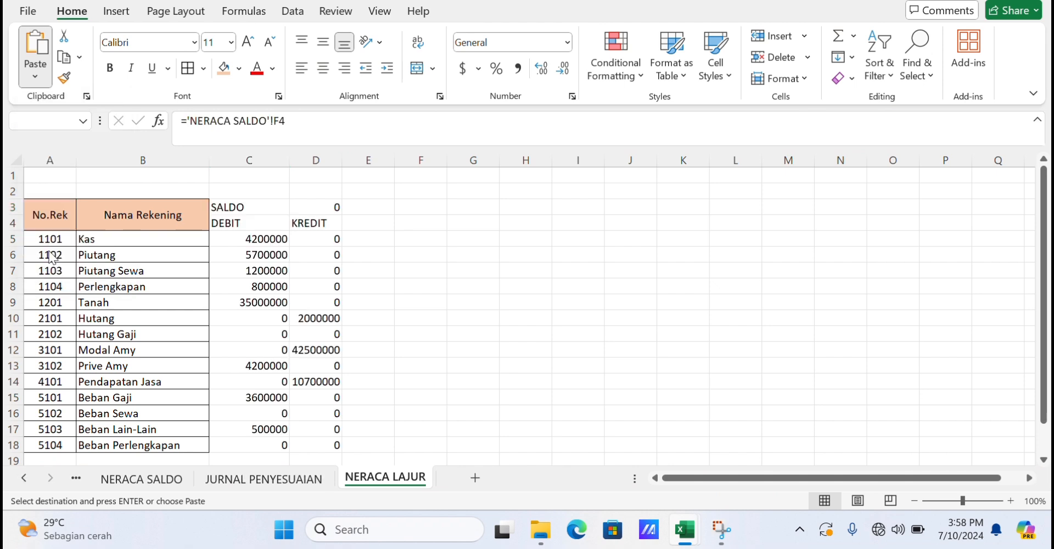
# Widen column C on NERACA LAJUR and clear the stray zero in D3.
pyautogui.click(52, 254)
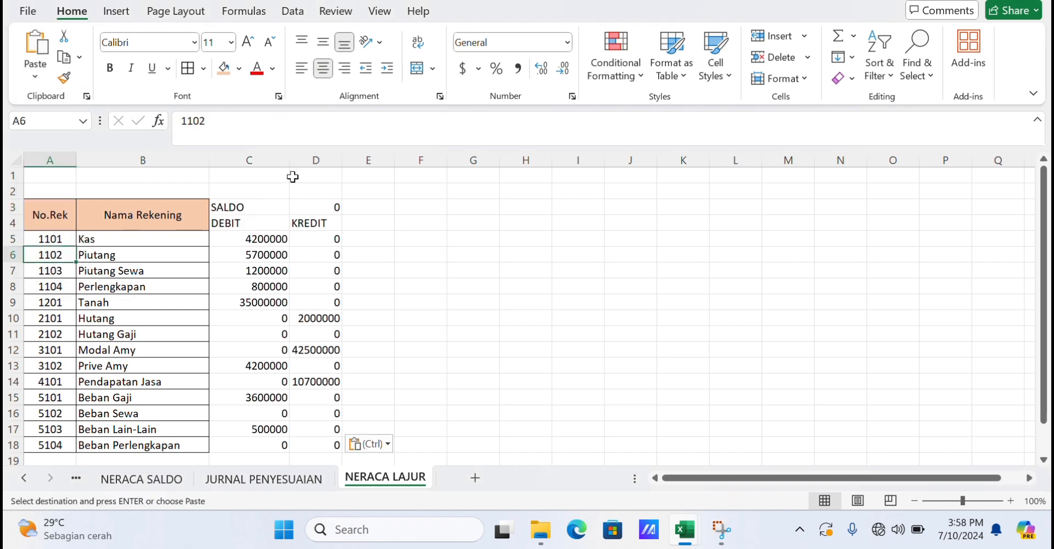
pyautogui.moveTo(291, 156); pyautogui.dragTo(405, 152)
pyautogui.click(348, 208)
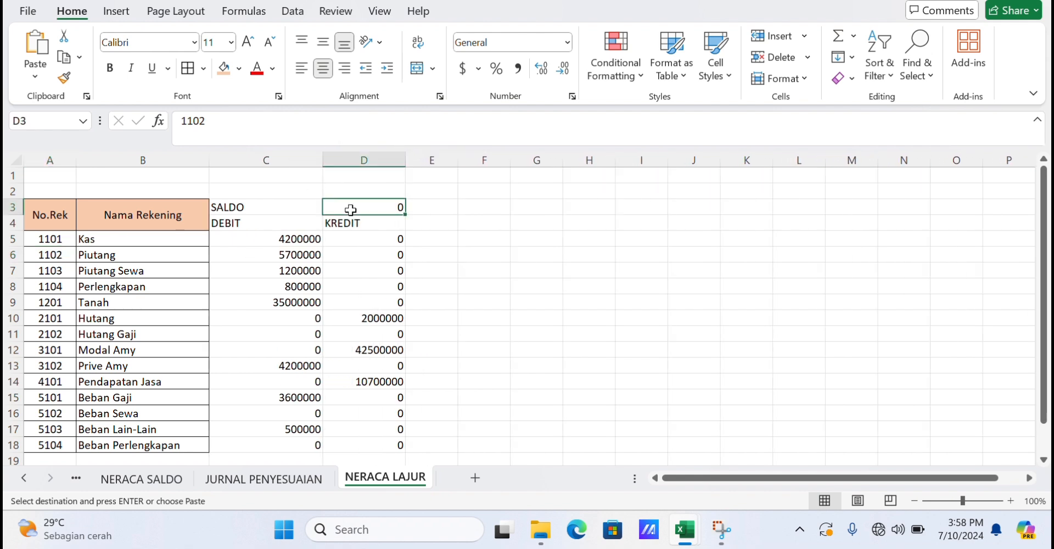
pyautogui.press('BackSpace')
# Merge and center the SALDO heading across C3:D3.
pyautogui.click(298, 206)
pyautogui.moveTo(298, 206); pyautogui.dragTo(359, 206)
pyautogui.click(417, 68)
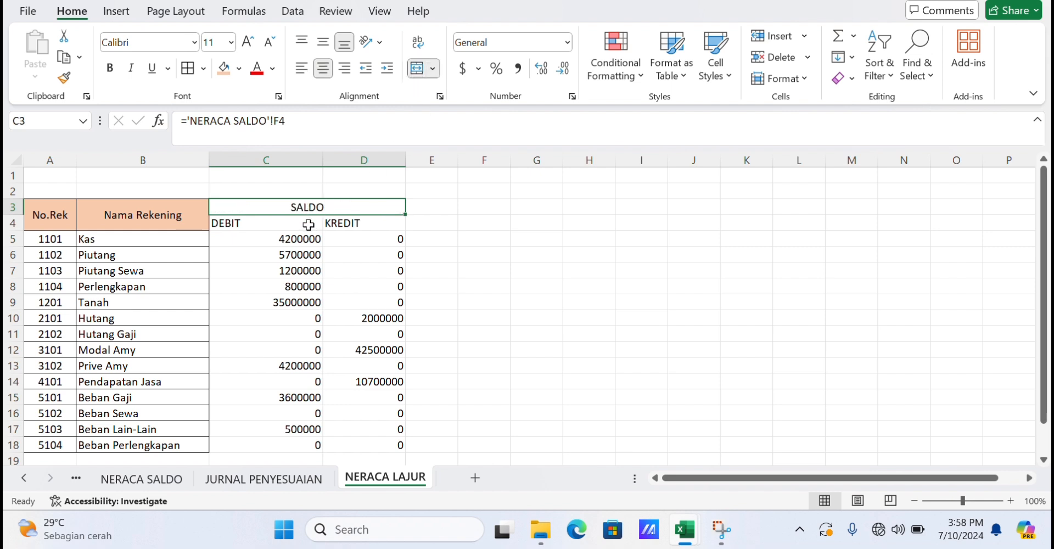
# Center the DEBIT and KREDIT headers and apply all borders to the SALDO block C3:D18.
pyautogui.moveTo(278, 222); pyautogui.dragTo(392, 443)
pyautogui.click(323, 68)
pyautogui.click(442, 238)
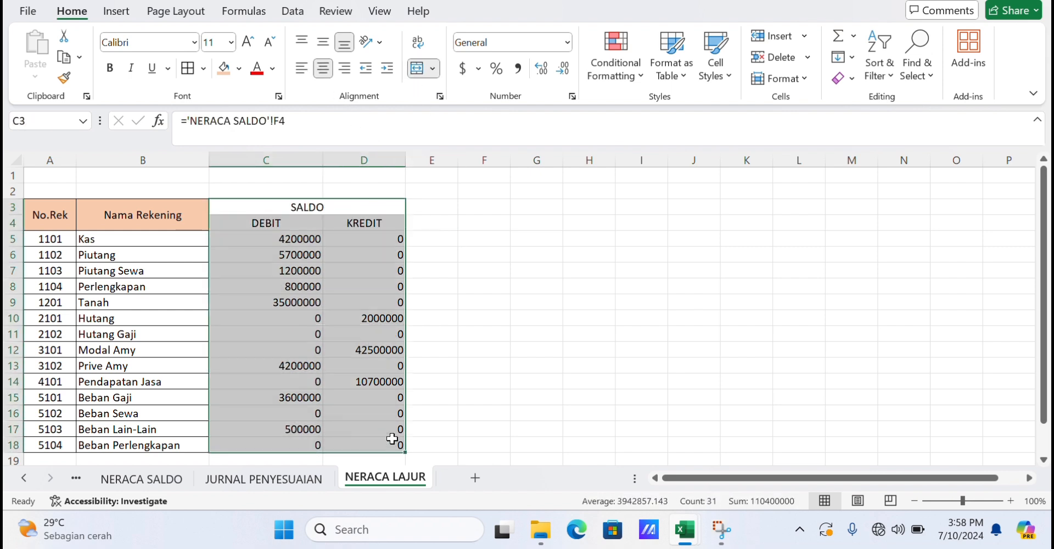
pyautogui.click(189, 71)
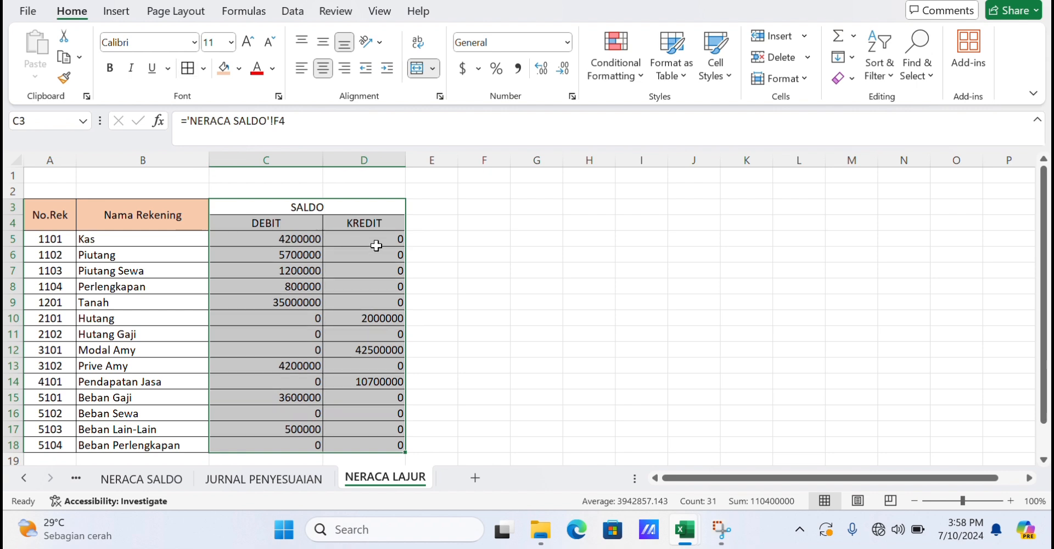
pyautogui.click(447, 259)
# Give the SALDO header cells C3:D4 the orange fill colour.
pyautogui.moveTo(200, 216); pyautogui.dragTo(304, 221)
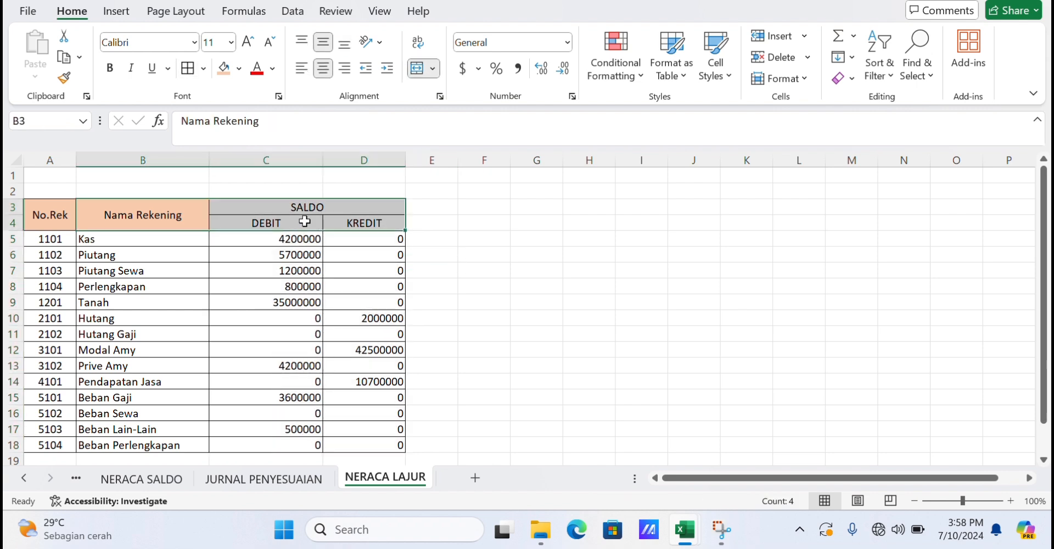
pyautogui.click(225, 71)
pyautogui.click(423, 228)
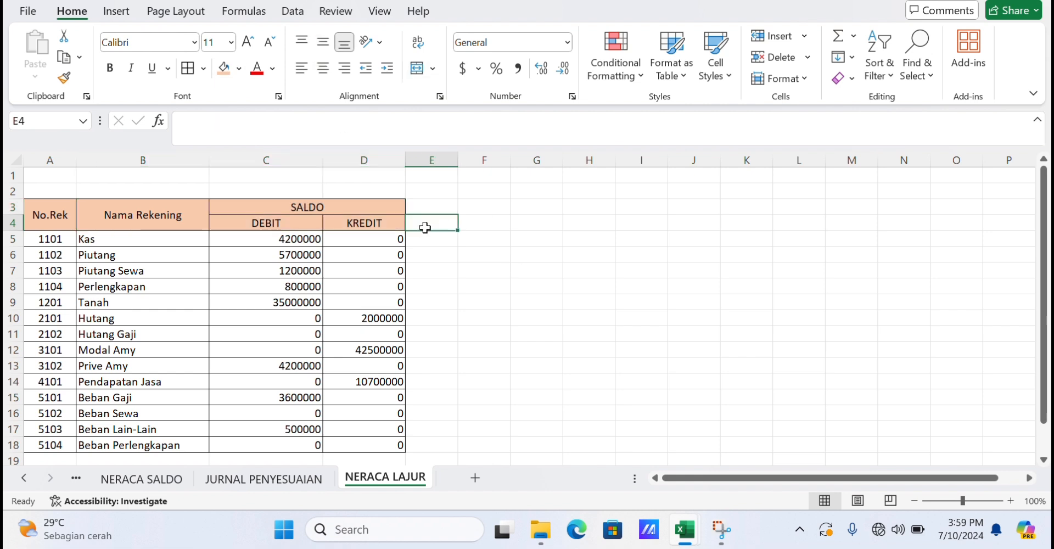
# Enter the heading JURNAL PENYESUAIAN in cell E3.
pyautogui.click(425, 239)
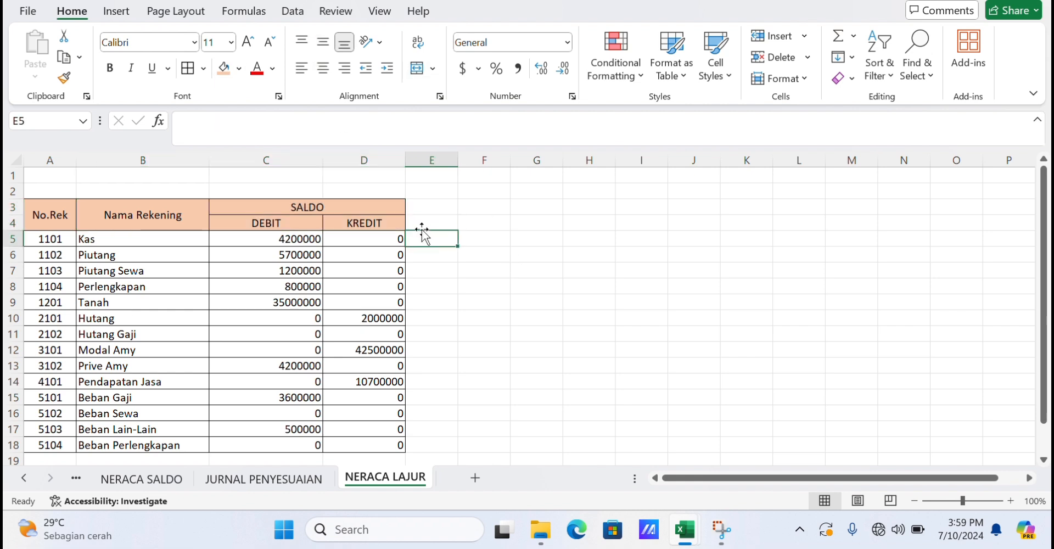
pyautogui.click(424, 210)
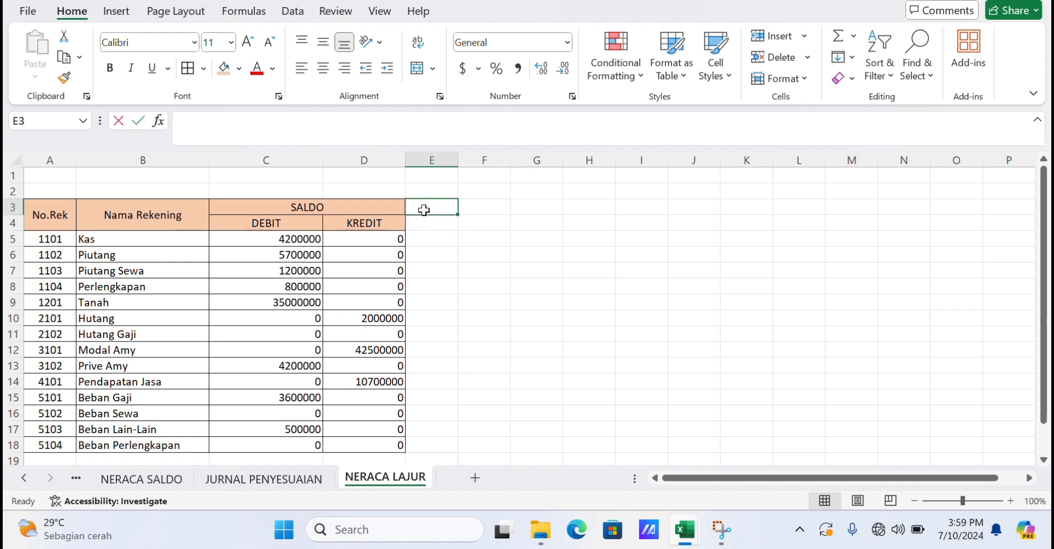
pyautogui.write('JURNAL')
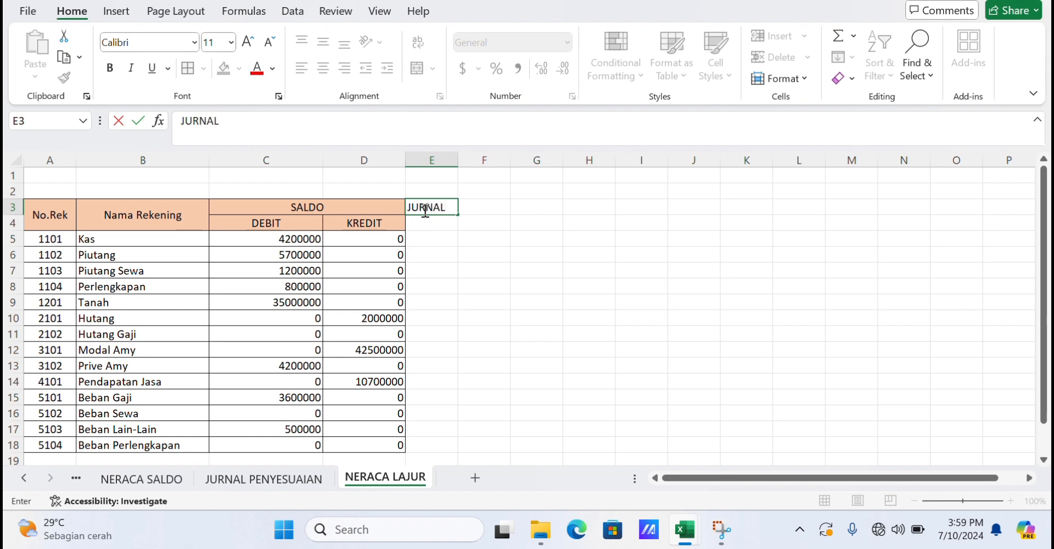
pyautogui.write('PENYESUAIAN')
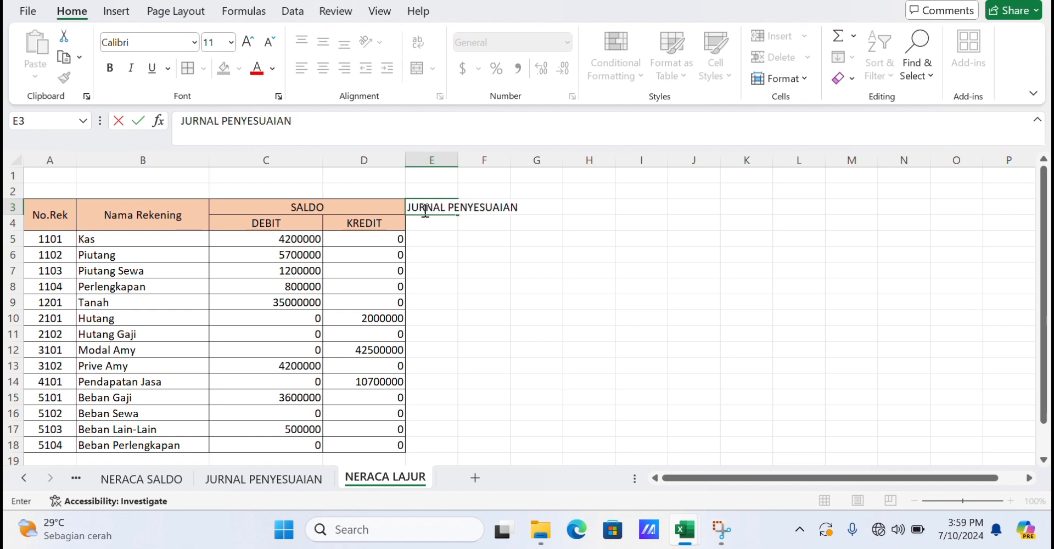
pyautogui.click(476, 236)
# Merge and center the JURNAL PENYESUAIAN heading across E3:F3 and widen column F.
pyautogui.moveTo(446, 207); pyautogui.dragTo(482, 206)
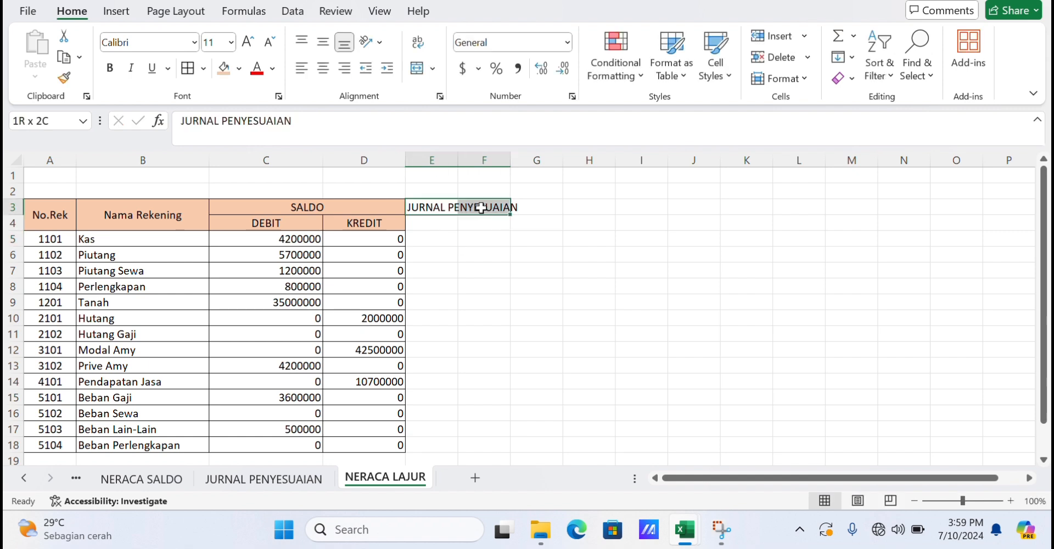
pyautogui.click(418, 68)
pyautogui.moveTo(510, 154); pyautogui.dragTo(545, 155)
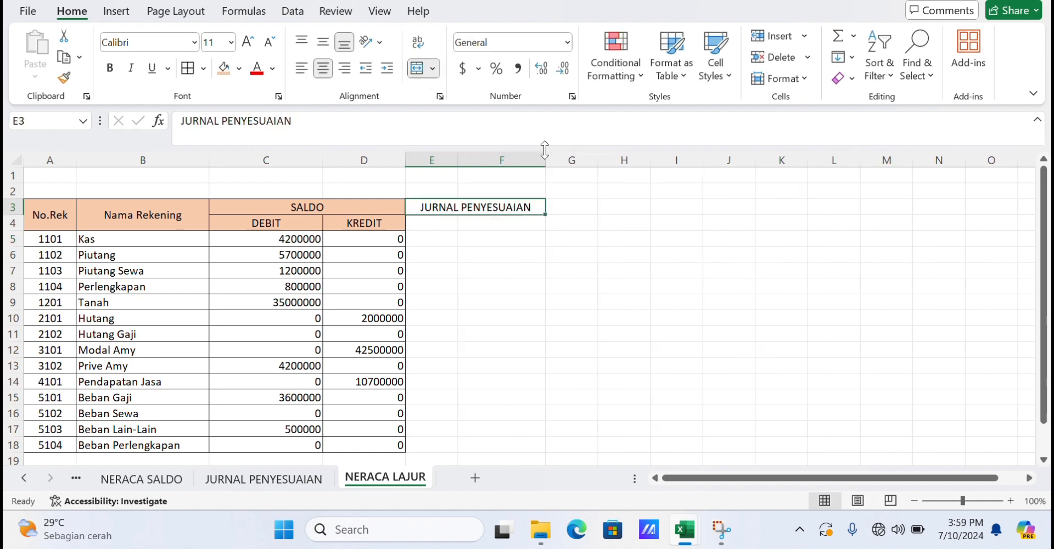
# Enter the subheadings DEBIT in E4 and KREDIT in F4.
pyautogui.click(431, 237)
pyautogui.click(433, 225)
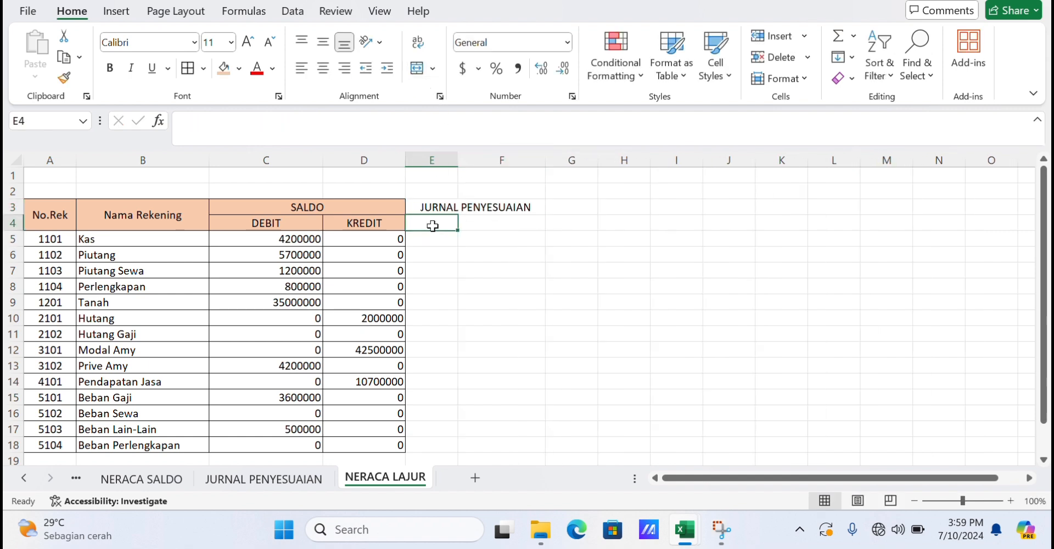
pyautogui.write('DEBIT')
pyautogui.press('Right')
pyautogui.write('KREDIT')
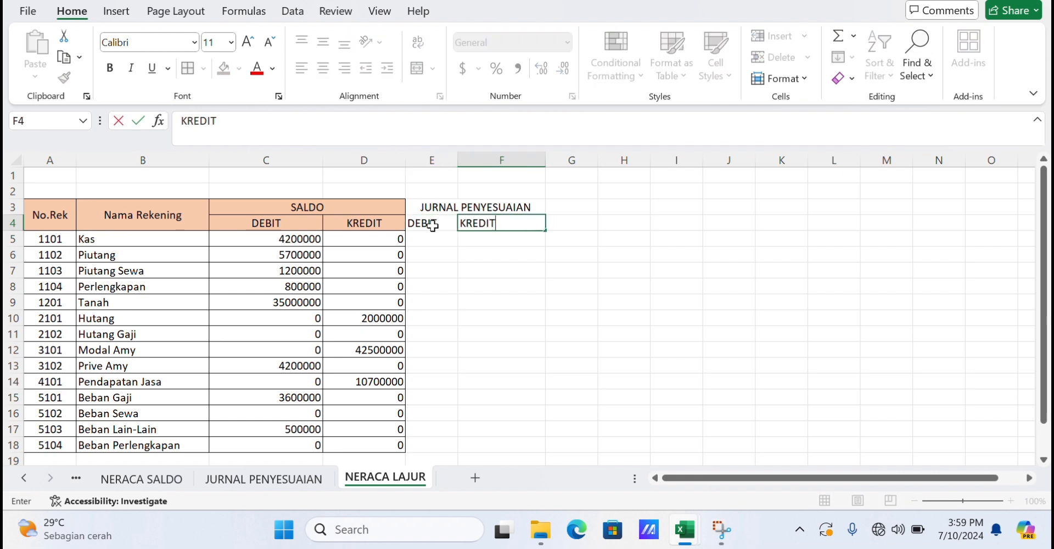
pyautogui.press('Return')
pyautogui.click(440, 243)
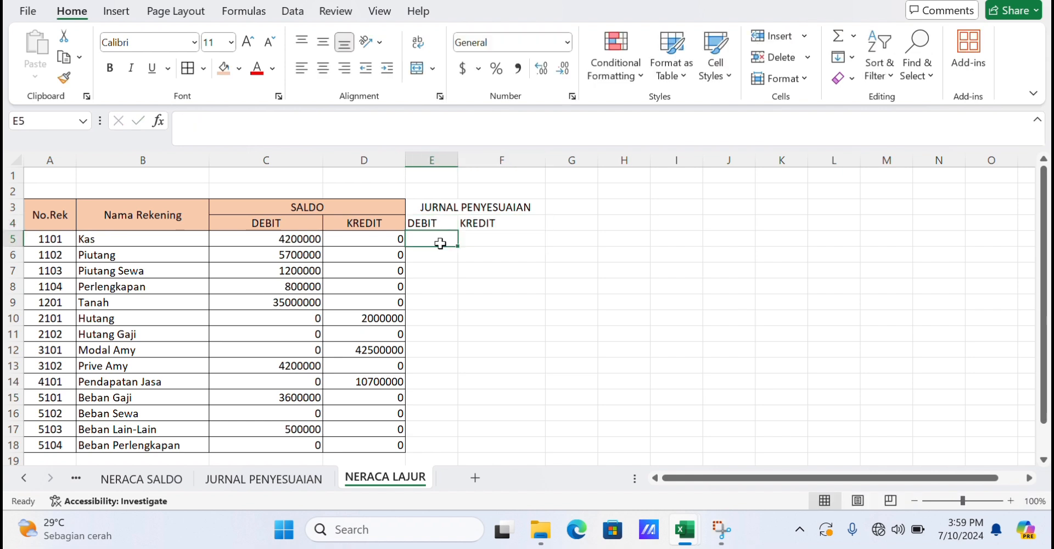
# In E5, enter a SUMIF formula summing AKUN.DEBITPENYESUAIAN where AKUN.PENYESUAIAN matches B5.
pyautogui.write('=')
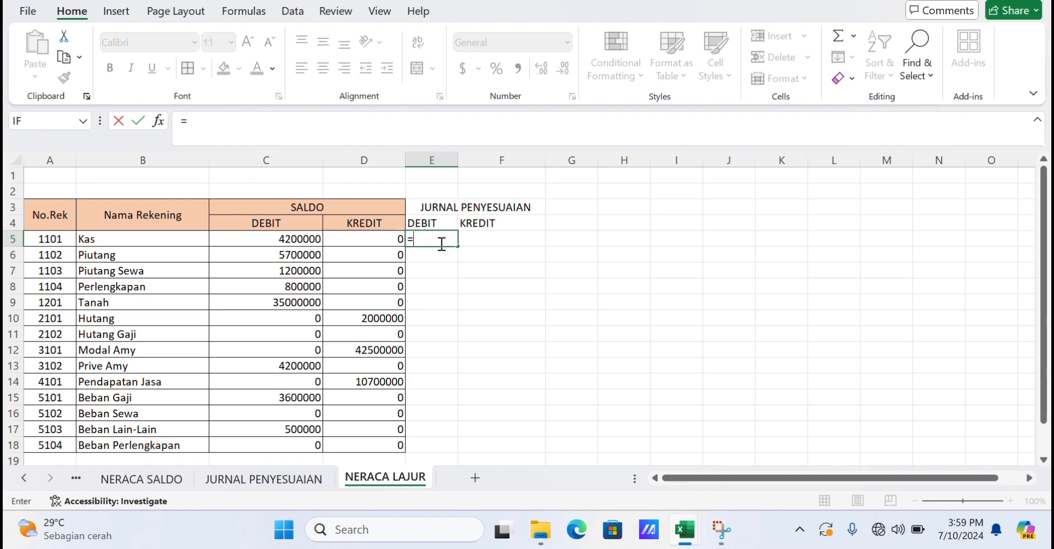
pyautogui.write('SUM')
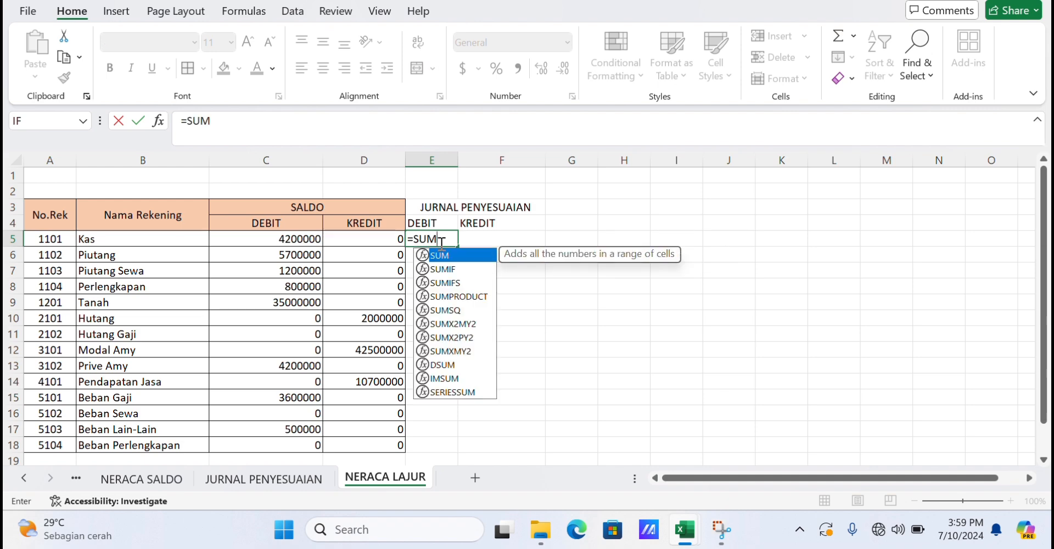
pyautogui.doubleClick(445, 269)
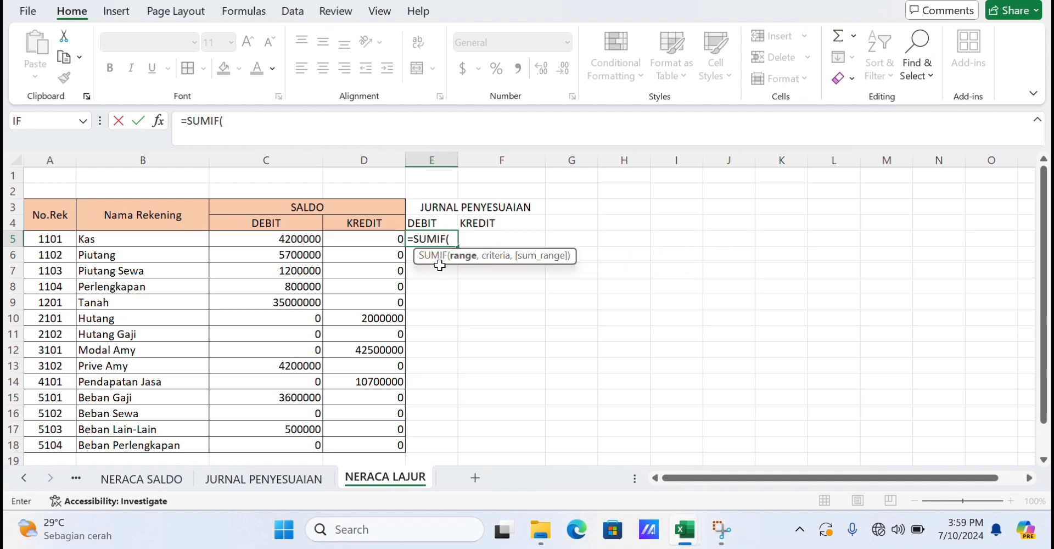
pyautogui.write('AKUN')
pyautogui.doubleClick(508, 318)
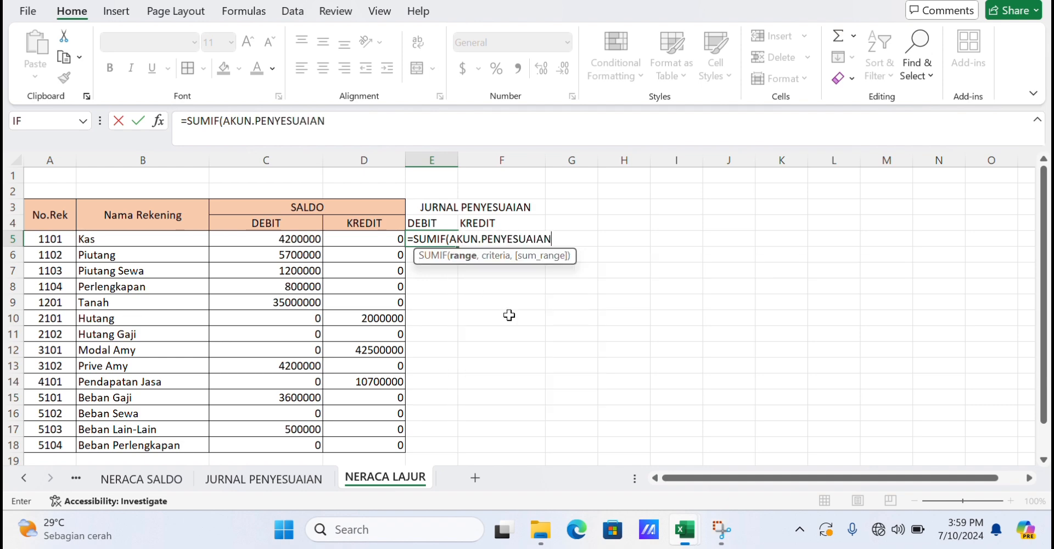
pyautogui.write(',')
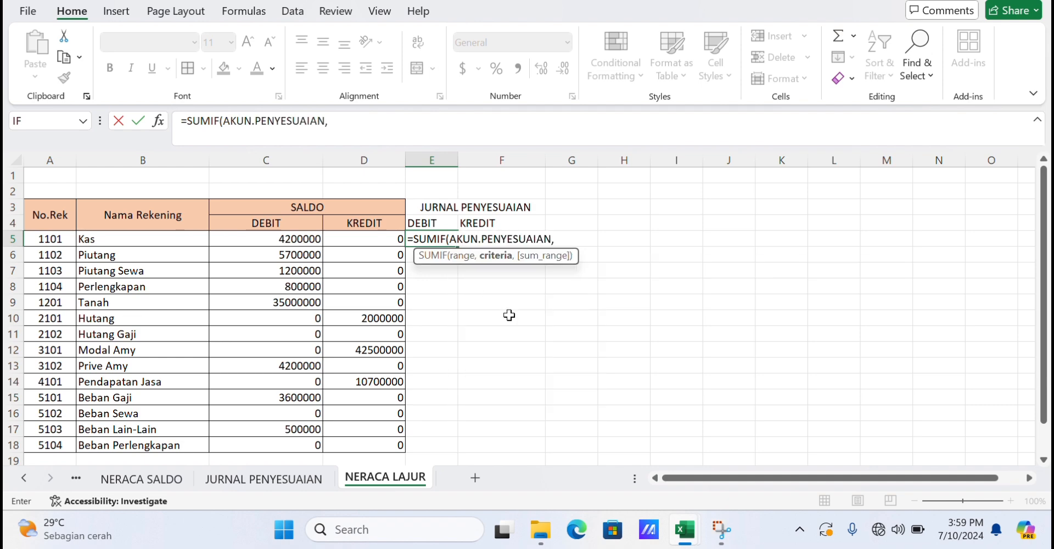
pyautogui.click(84, 239)
pyautogui.write(',')
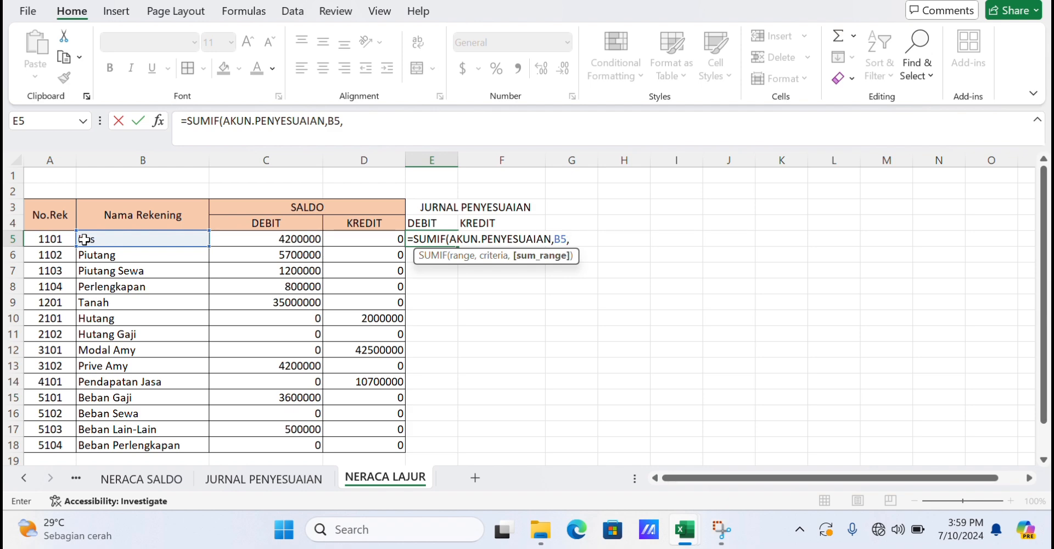
pyautogui.write('AKUN')
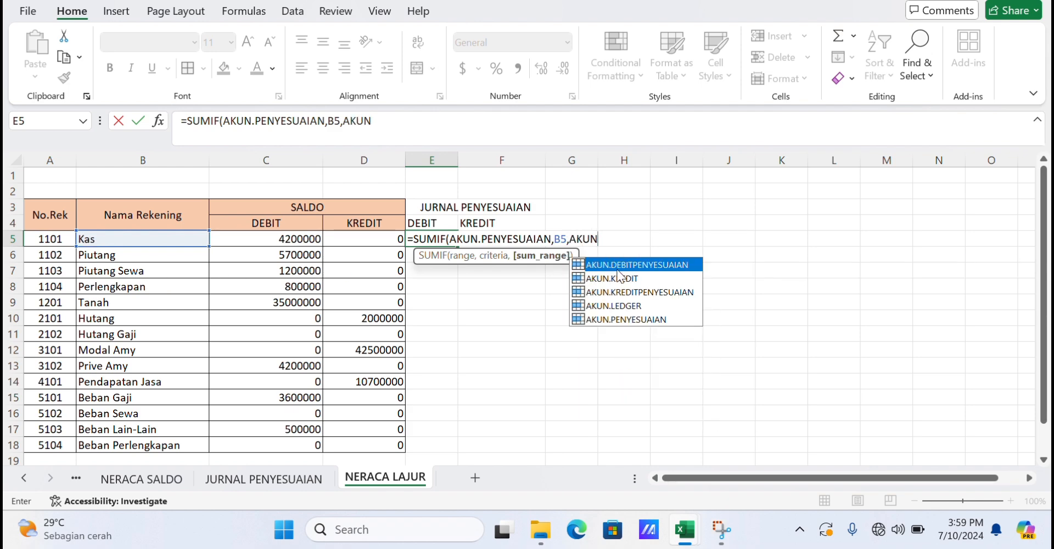
pyautogui.doubleClick(618, 263)
pyautogui.press('Return')
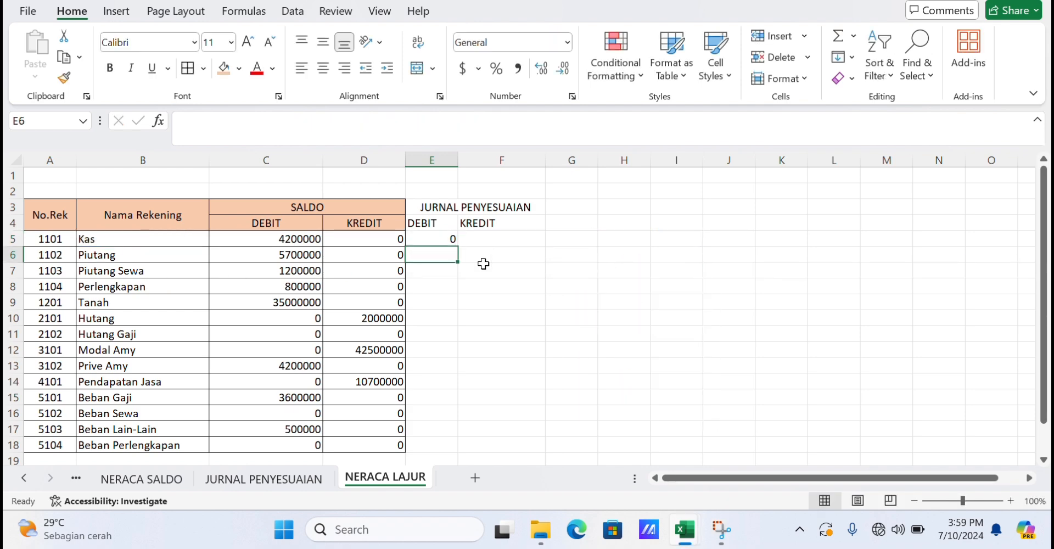
# Fill the debit adjustment formula down from E5 to E18.
pyautogui.click(445, 239)
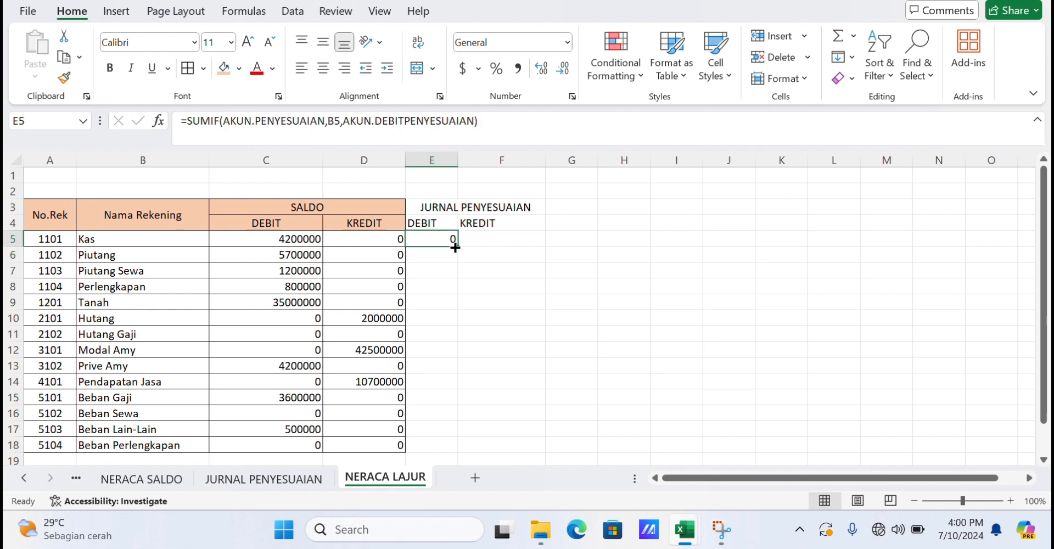
pyautogui.moveTo(455, 248); pyautogui.dragTo(448, 449)
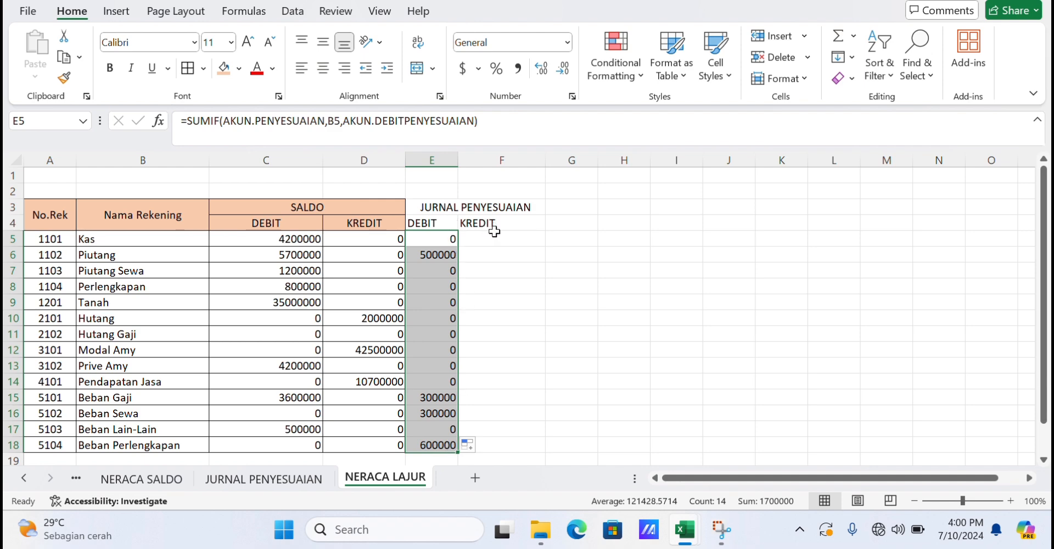
pyautogui.click(453, 208)
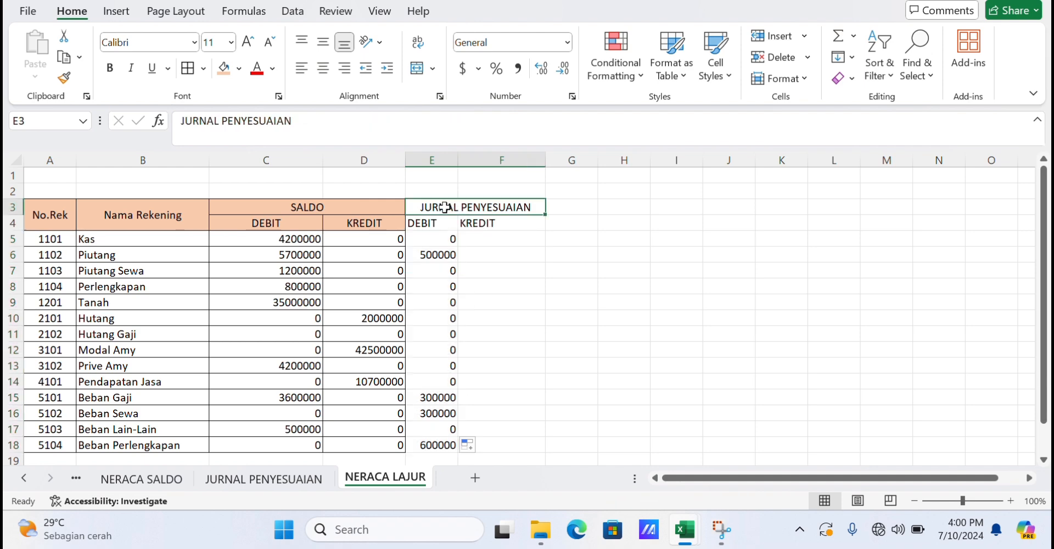
# In F5, enter a SUMIF formula summing AKUN.KREDITPENYESUAIAN where AKUN.PENYESUAIAN matches B5.
pyautogui.click(482, 241)
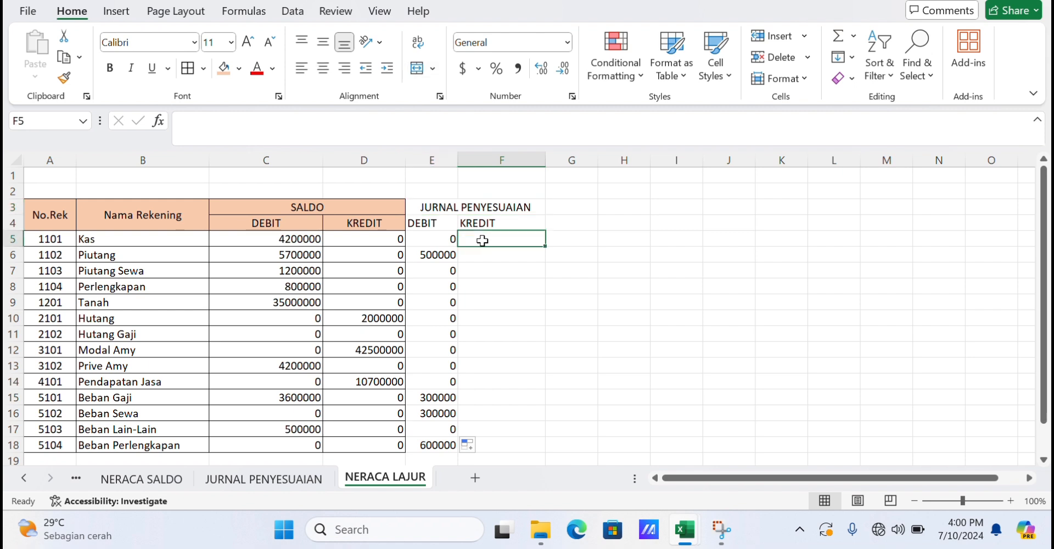
pyautogui.write('=')
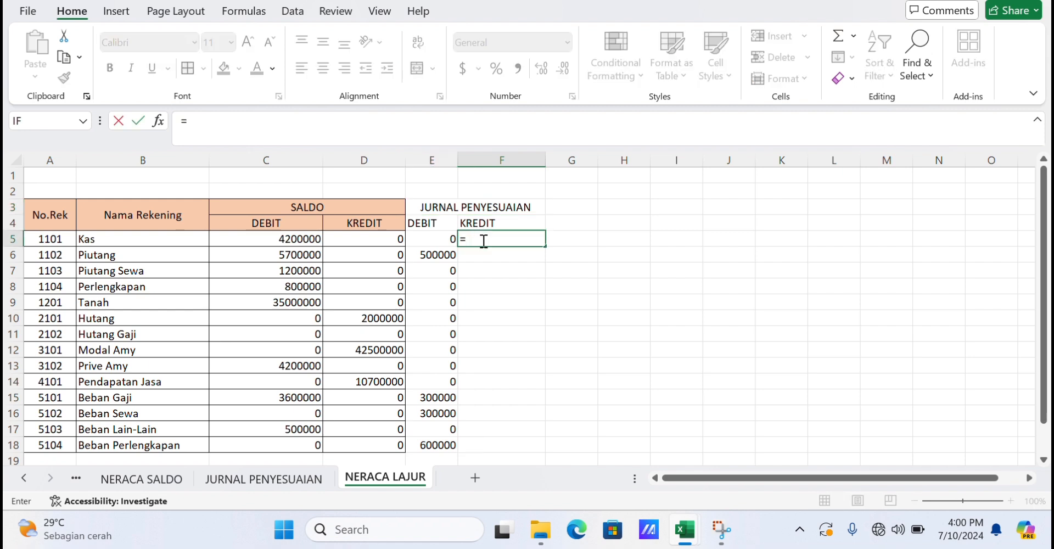
pyautogui.write('S')
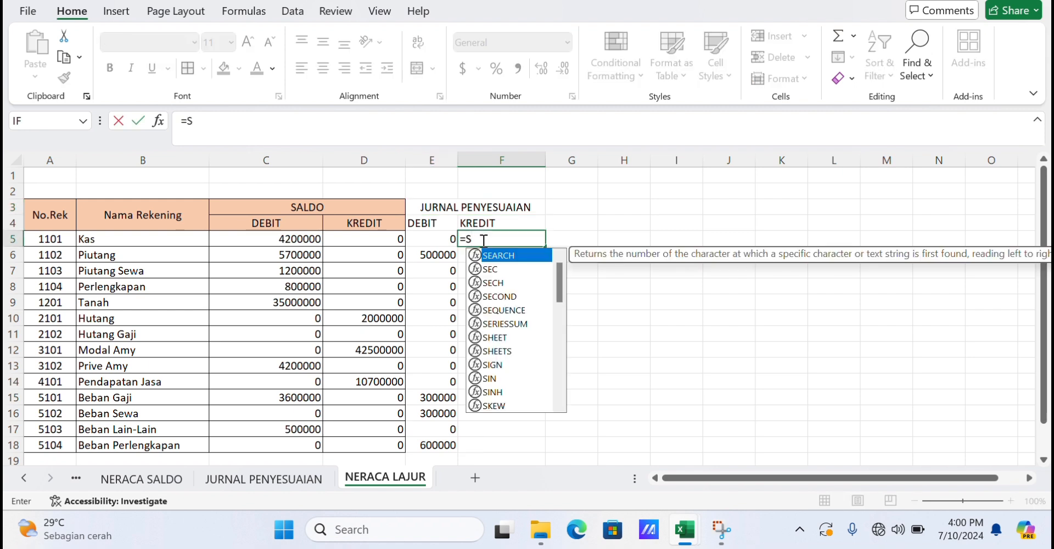
pyautogui.write('UM')
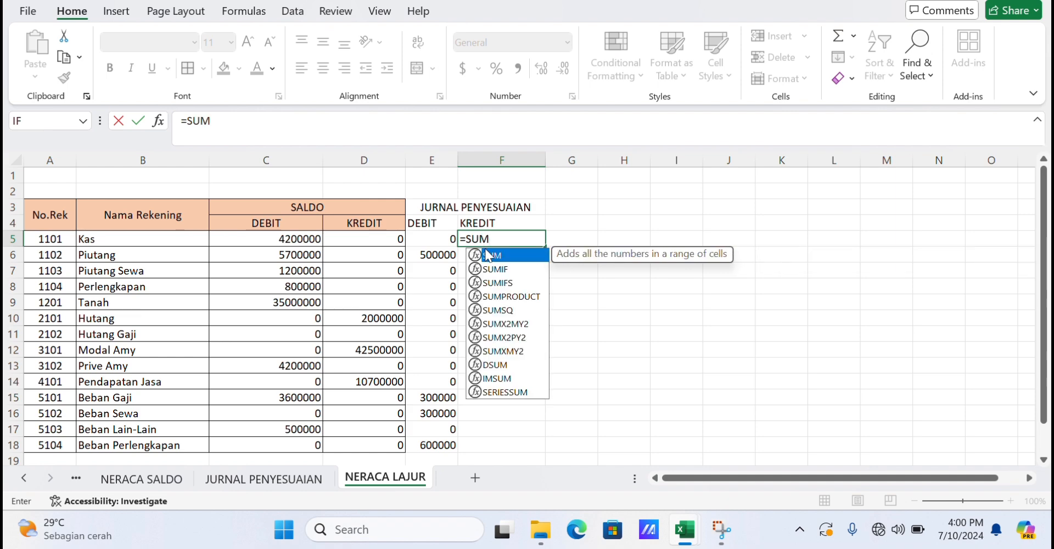
pyautogui.doubleClick(501, 268)
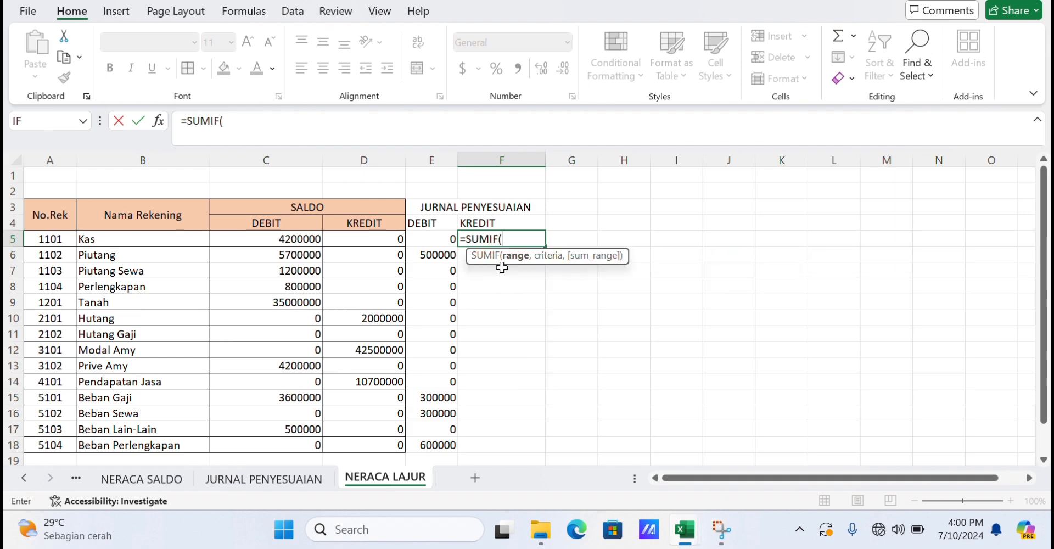
pyautogui.write('AKUN')
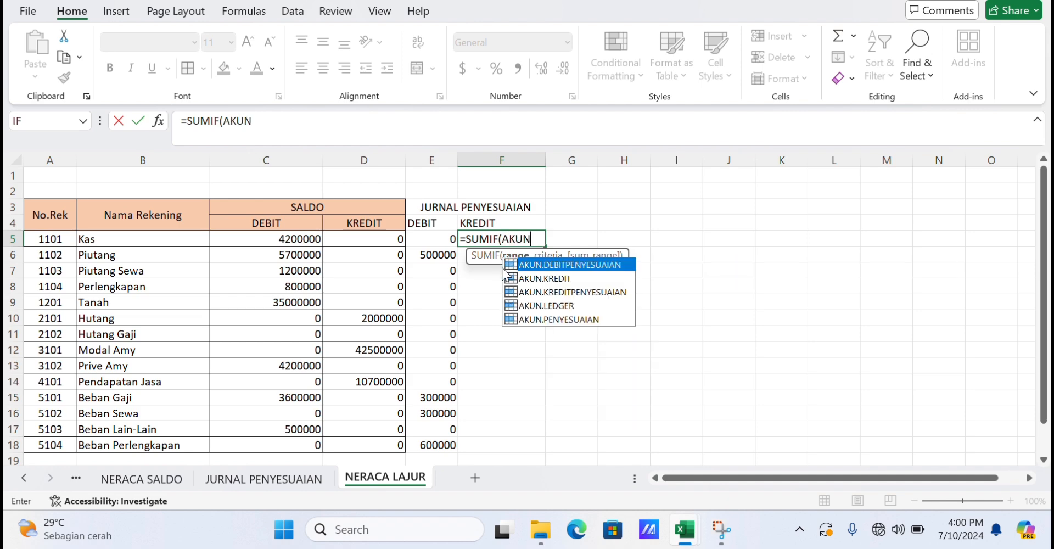
pyautogui.click(578, 324)
pyautogui.doubleClick(578, 324)
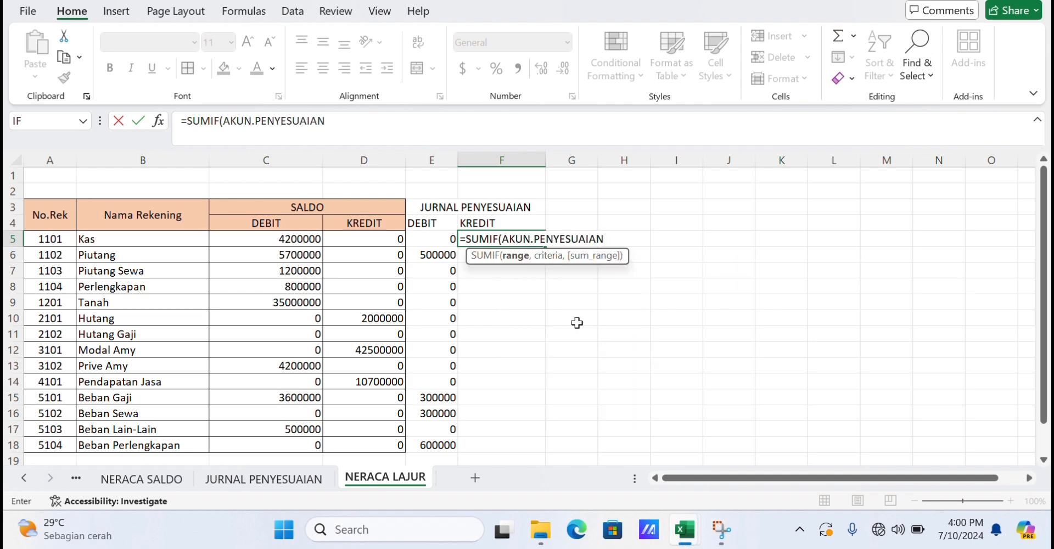
pyautogui.write(',')
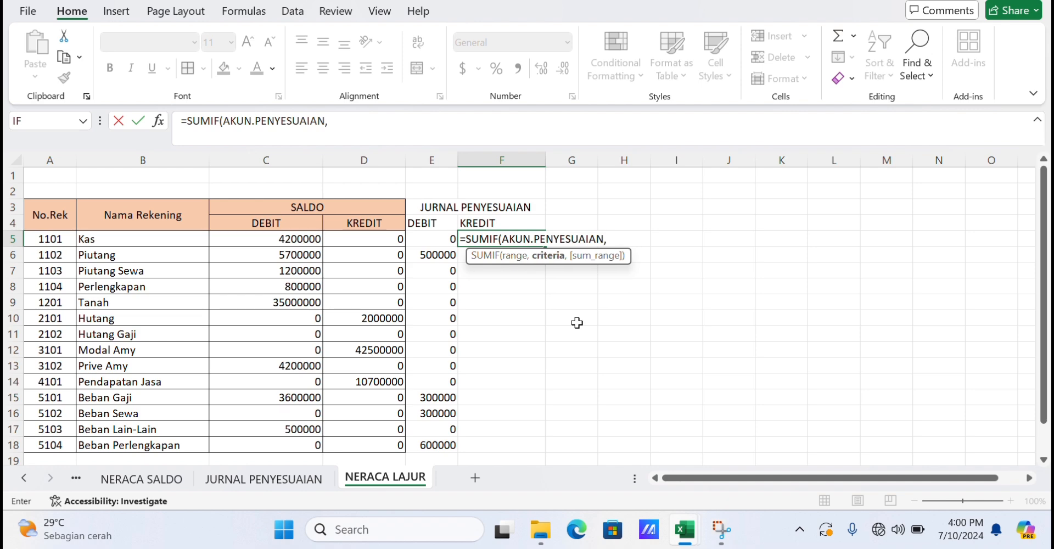
pyautogui.click(162, 243)
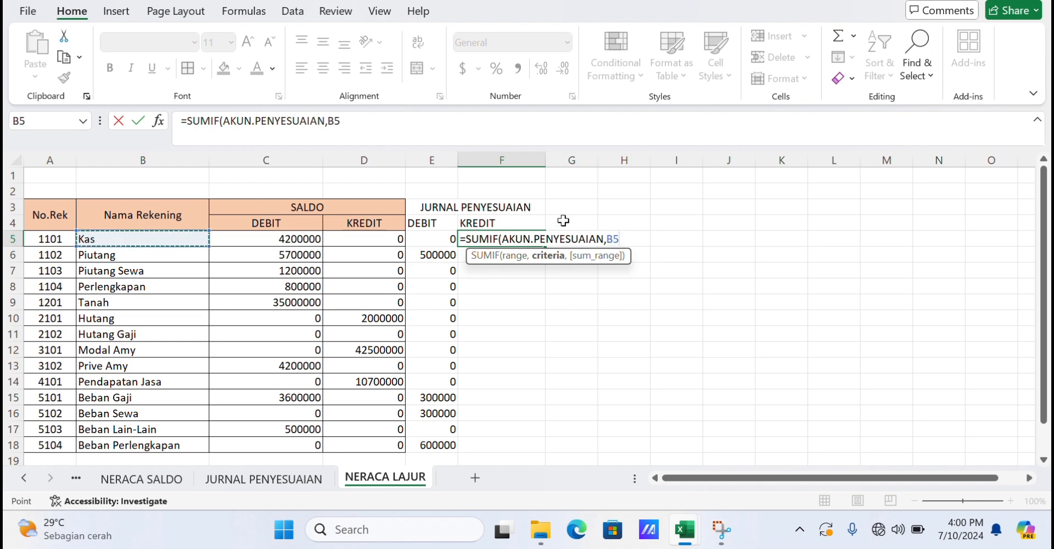
pyautogui.write(',KREDI')
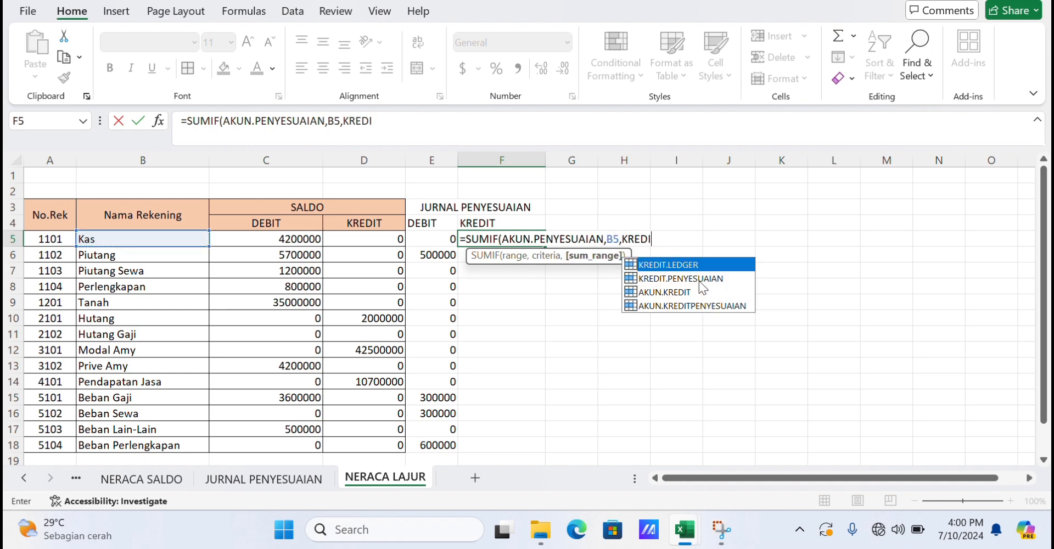
pyautogui.doubleClick(690, 307)
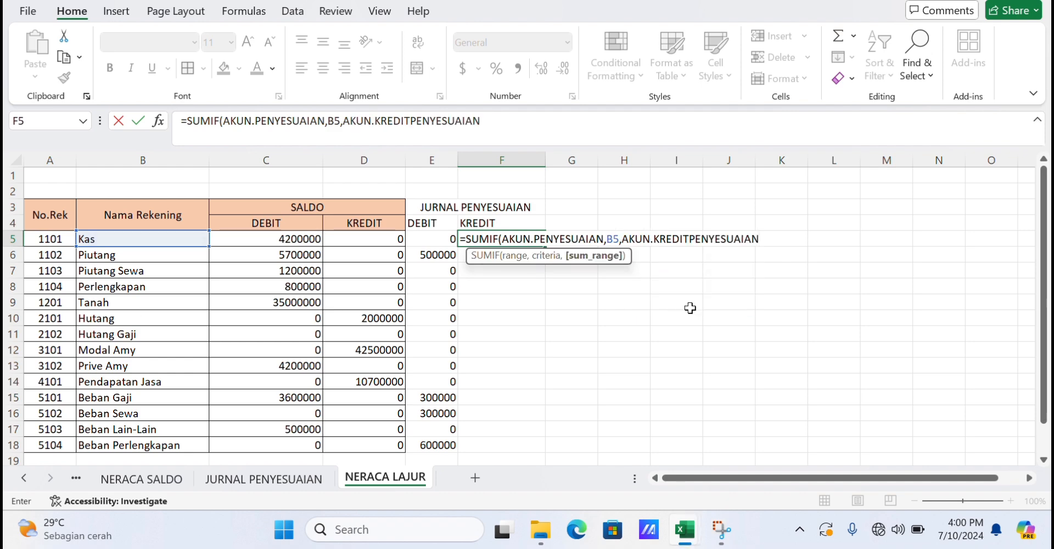
pyautogui.write(')')
pyautogui.press('Return')
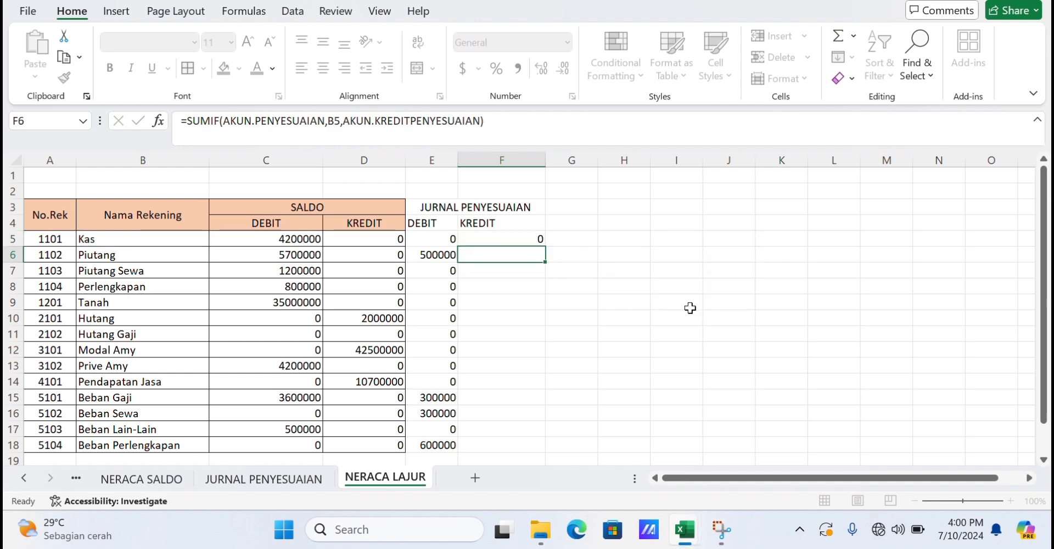
# Fill the credit adjustment formula down from F5 to F18.
pyautogui.click(538, 239)
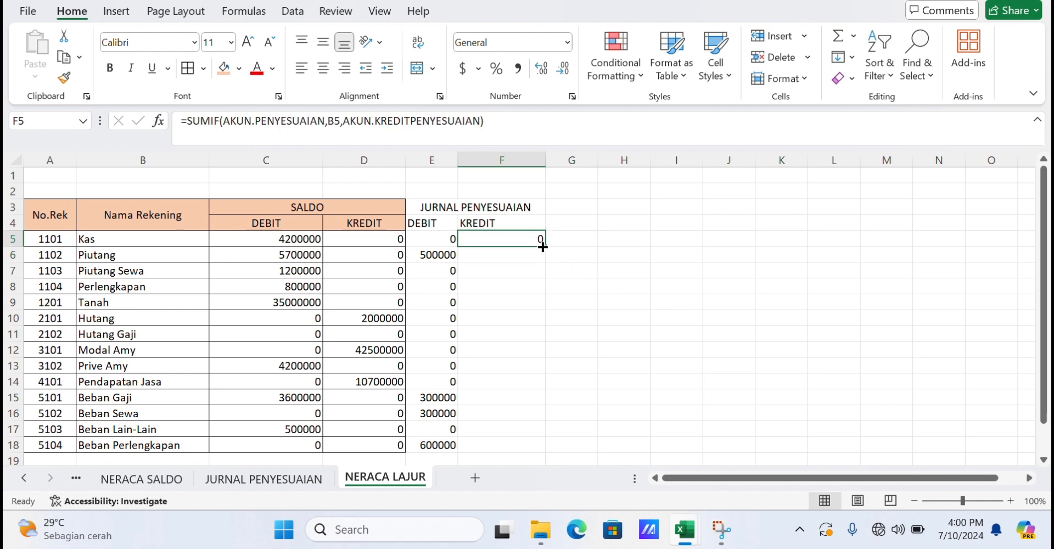
pyautogui.click(541, 247)
pyautogui.moveTo(544, 247); pyautogui.dragTo(538, 447)
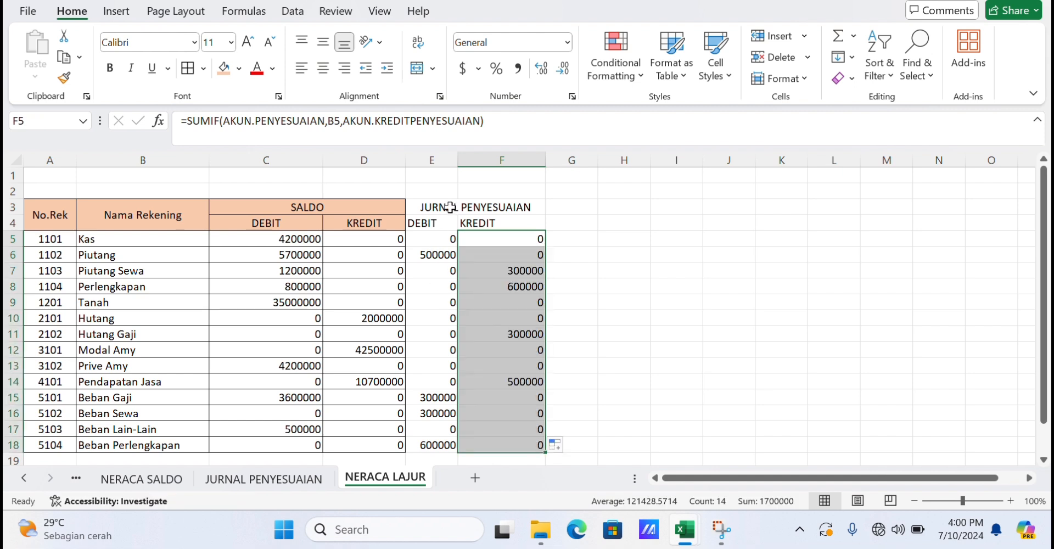
# Apply borders to the JURNAL PENYESUAIAN block E3:F18 and widen column E.
pyautogui.moveTo(450, 207); pyautogui.dragTo(528, 445)
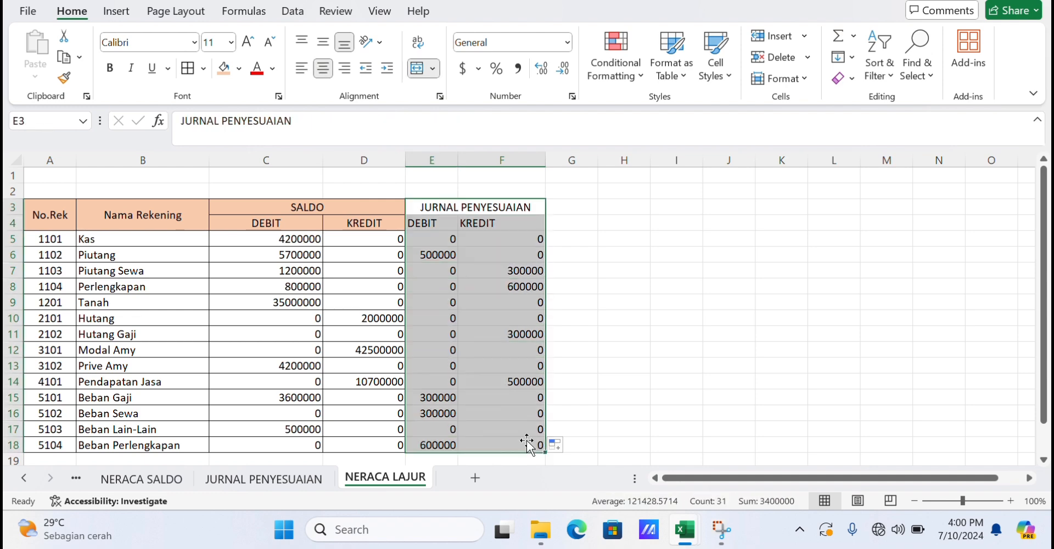
pyautogui.click(190, 69)
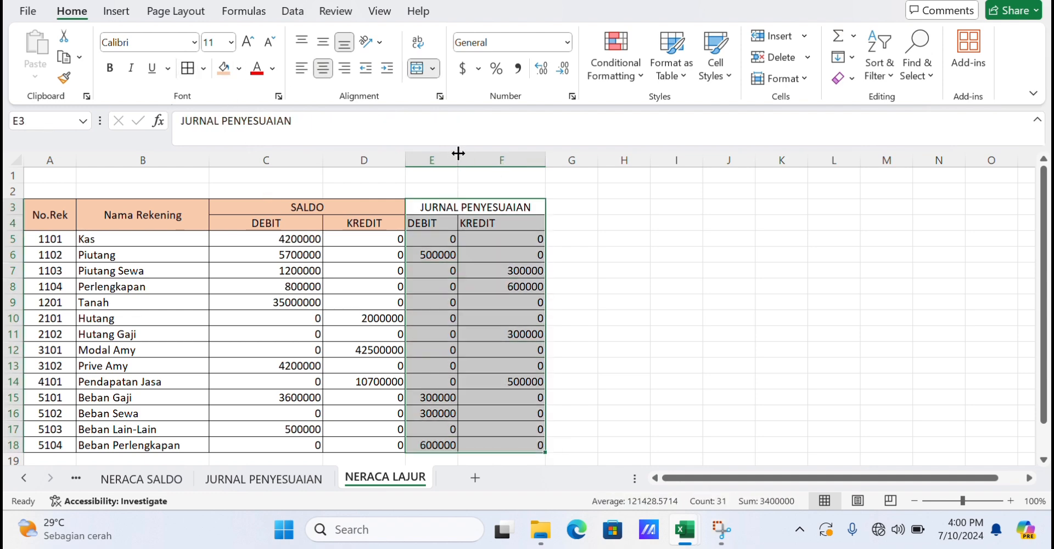
pyautogui.moveTo(458, 153); pyautogui.dragTo(487, 153)
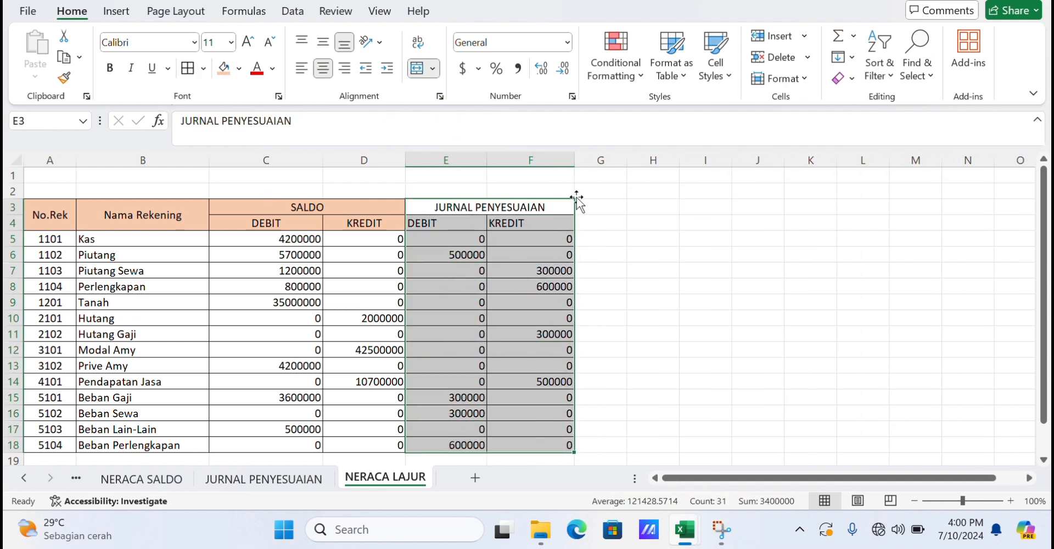
# Enter the heading NERACA SALDO in G3 and widen column G.
pyautogui.click(605, 209)
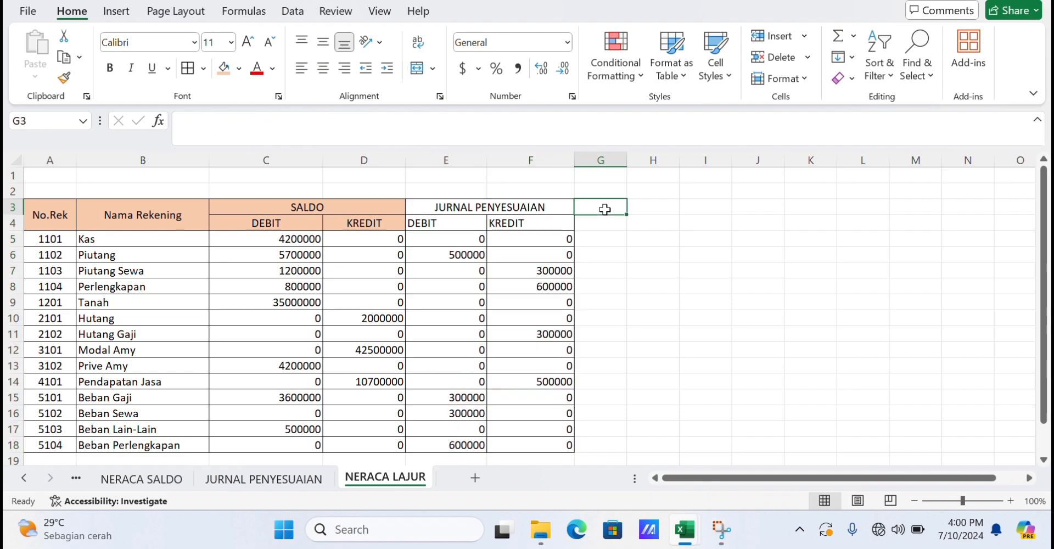
pyautogui.write('NET')
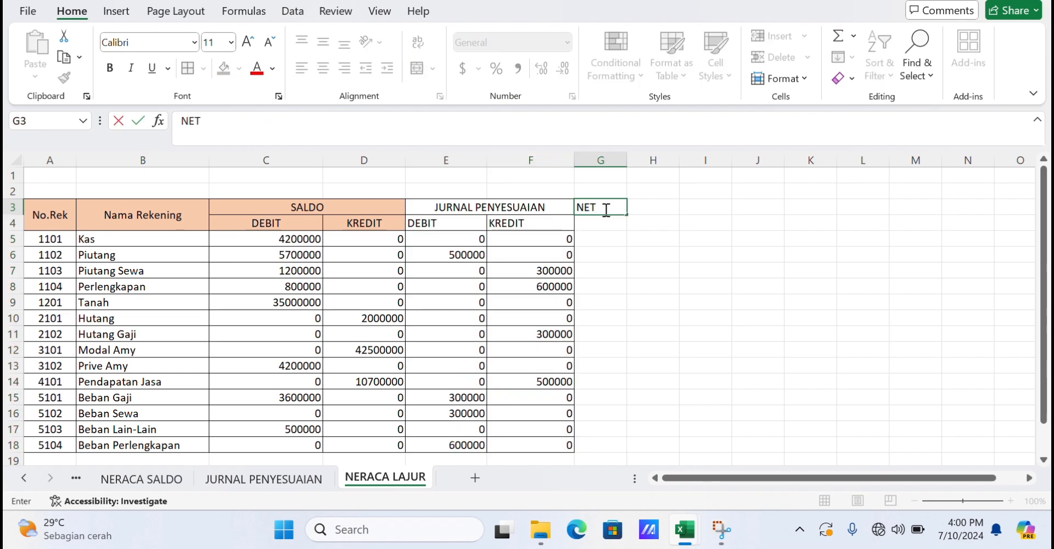
pyautogui.press('BackSpace')
pyautogui.write('RACA SALDO')
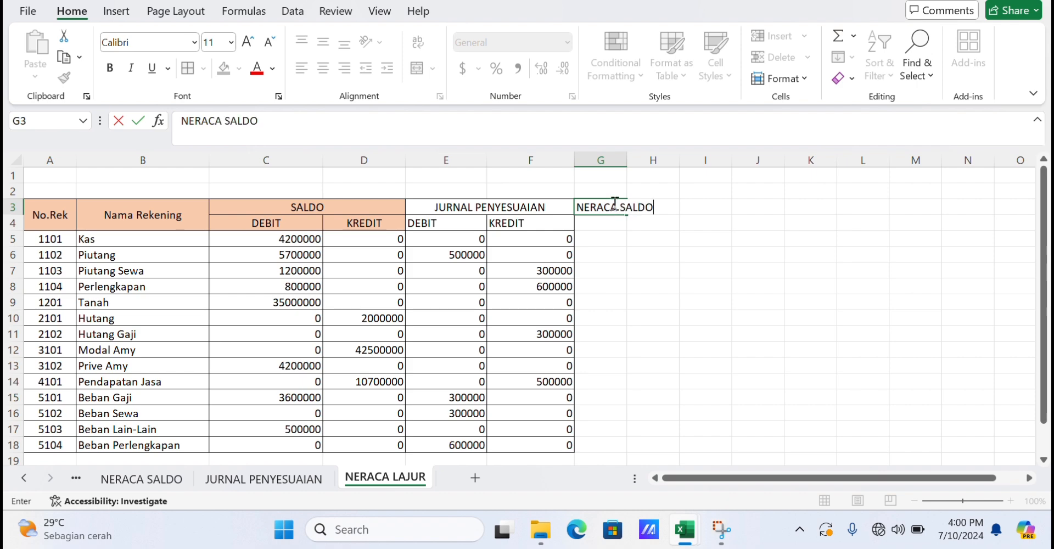
pyautogui.click(636, 187)
pyautogui.moveTo(627, 163); pyautogui.dragTo(679, 163)
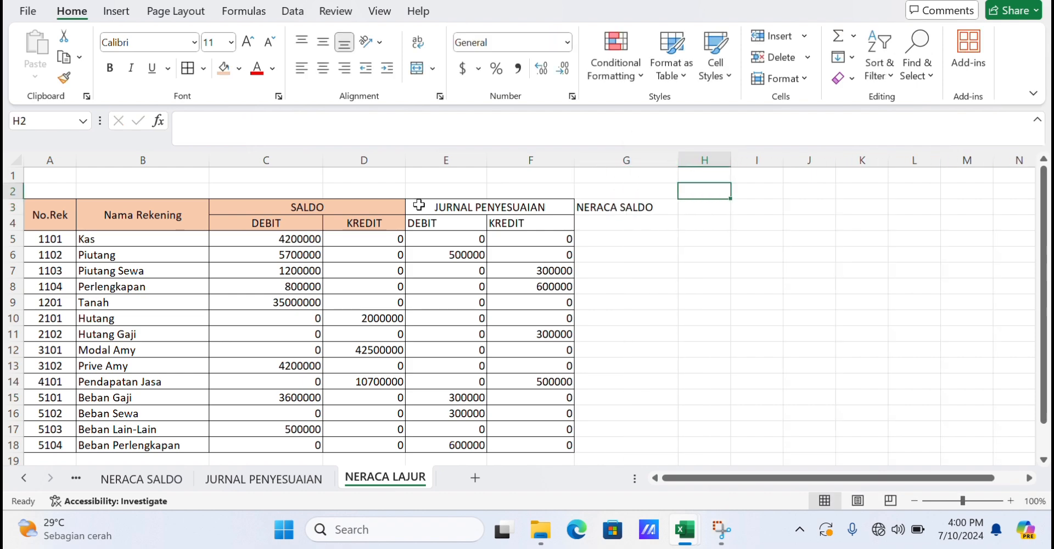
# Insert a blank row above the Kas row.
pyautogui.click(10, 239)
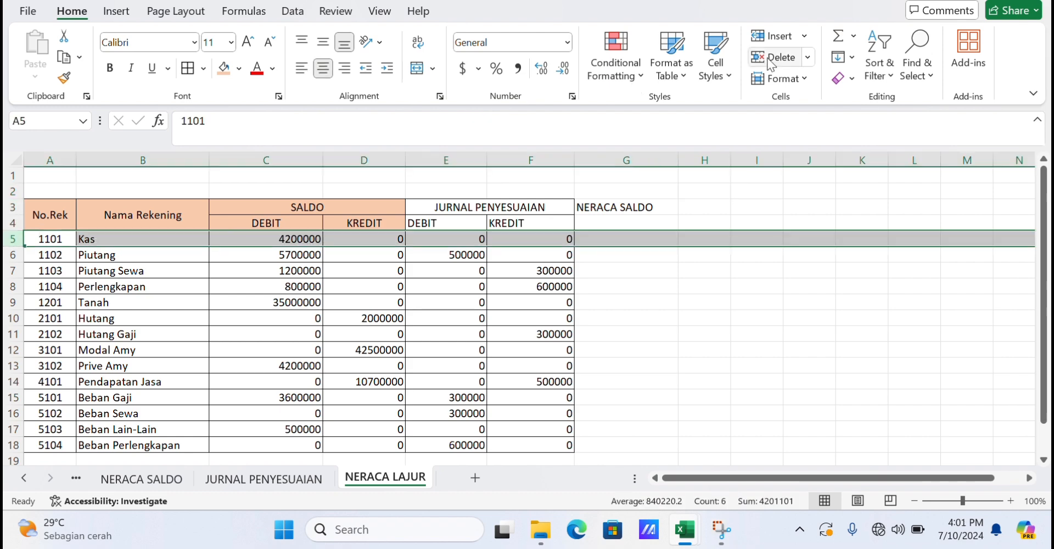
pyautogui.click(771, 36)
# Enter the subheading SETELAH PENYESUAIAN in G4 and the column labels DEBIT and KREDIT in G5 and H5.
pyautogui.click(642, 223)
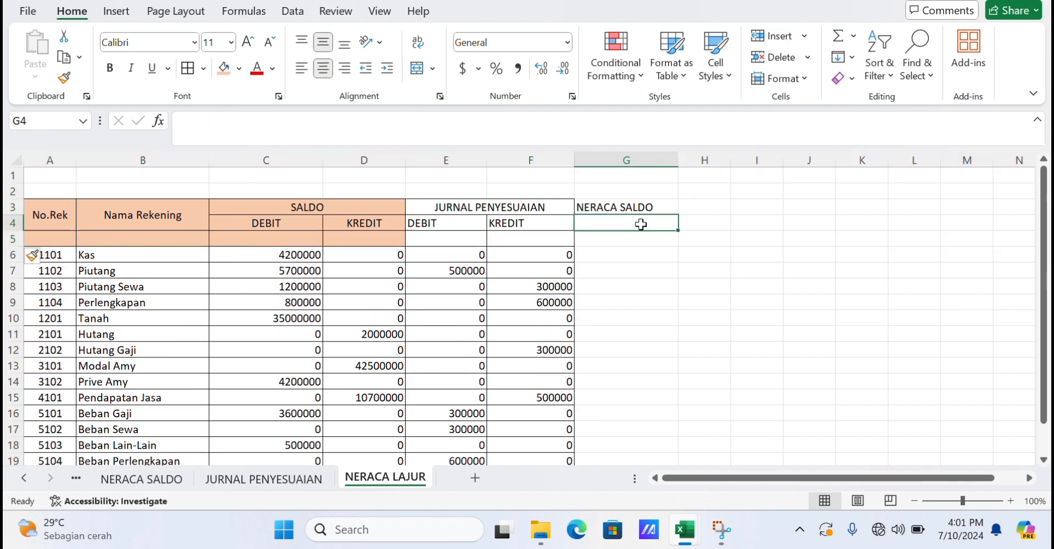
pyautogui.write('SETELAH PENYESUAIAN')
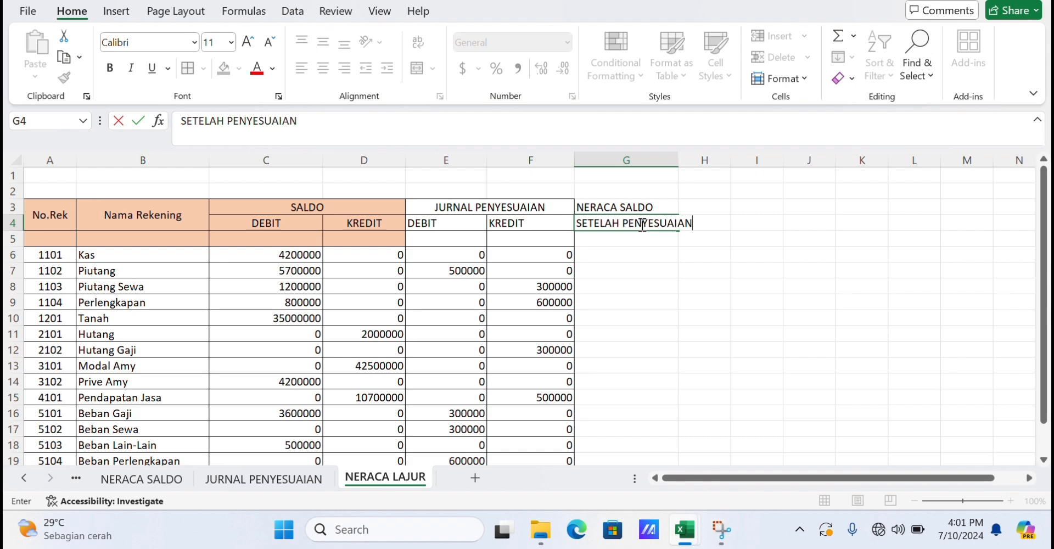
pyautogui.click(628, 239)
pyautogui.write('DEBI')
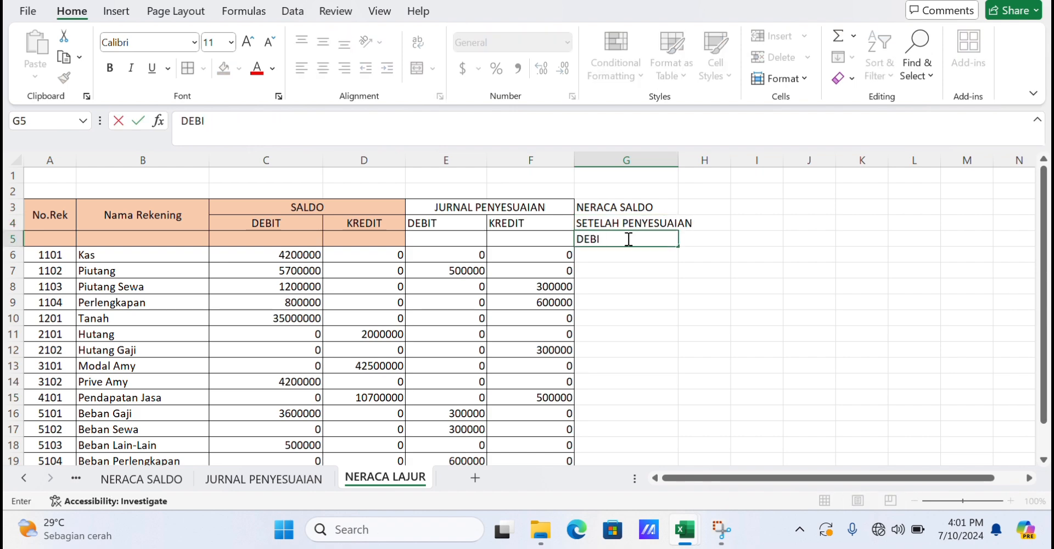
pyautogui.write('T')
pyautogui.press('Tab')
pyautogui.write('KREDIT')
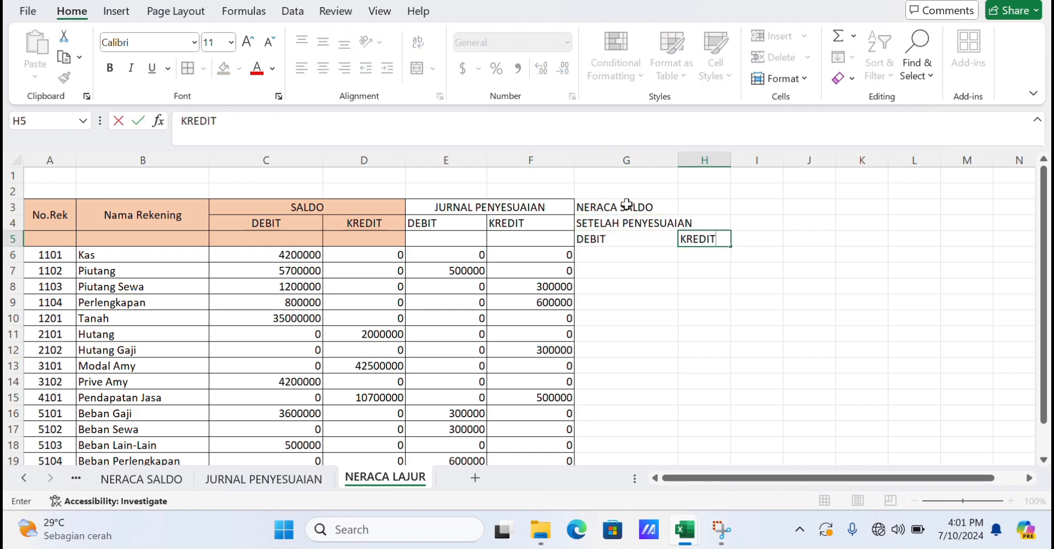
# Merge and center G3:H3 and G4:H4 so both NERACA SALDO headings span the two columns.
pyautogui.moveTo(626, 204); pyautogui.dragTo(710, 204)
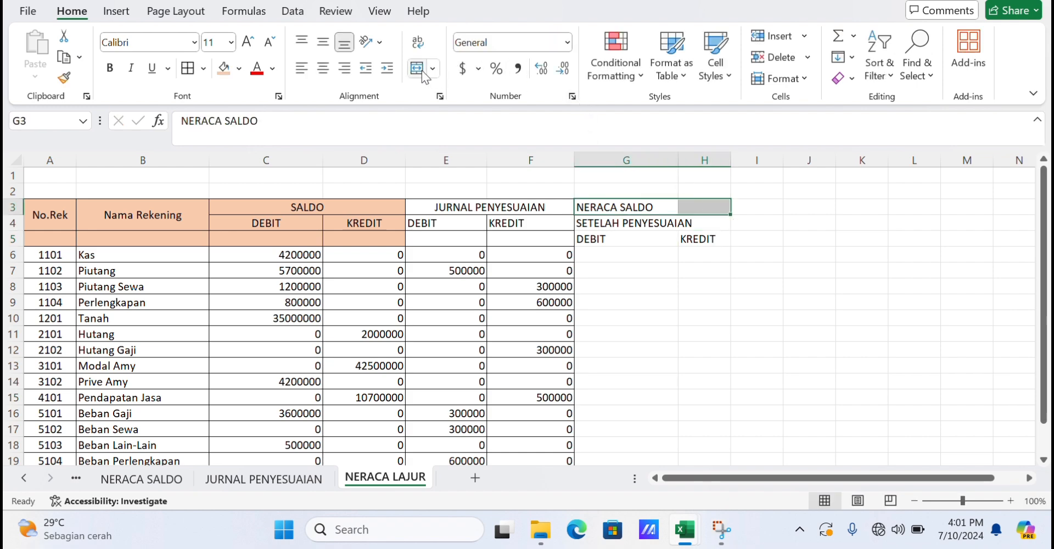
pyautogui.click(421, 68)
pyautogui.moveTo(623, 223); pyautogui.dragTo(693, 220)
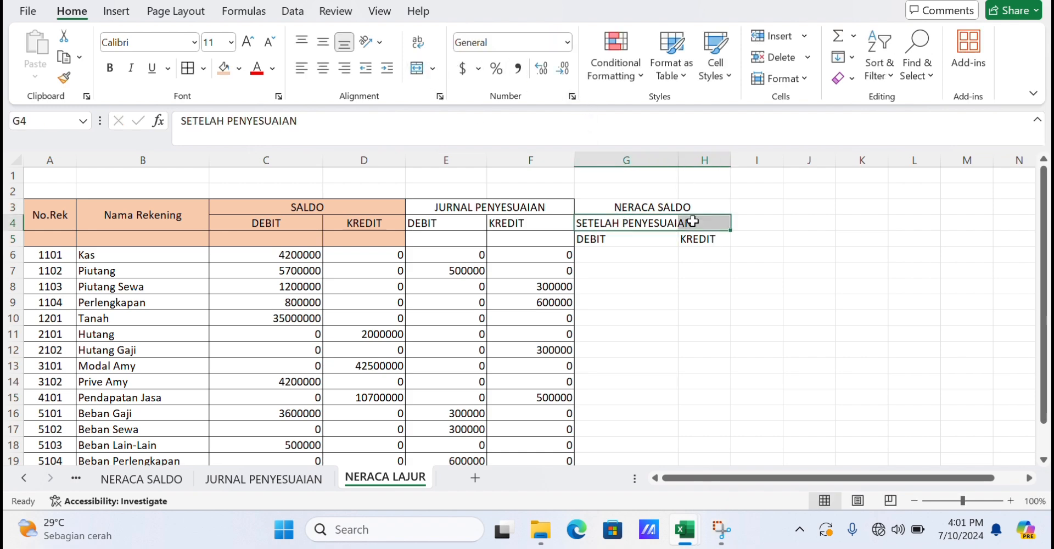
pyautogui.click(421, 68)
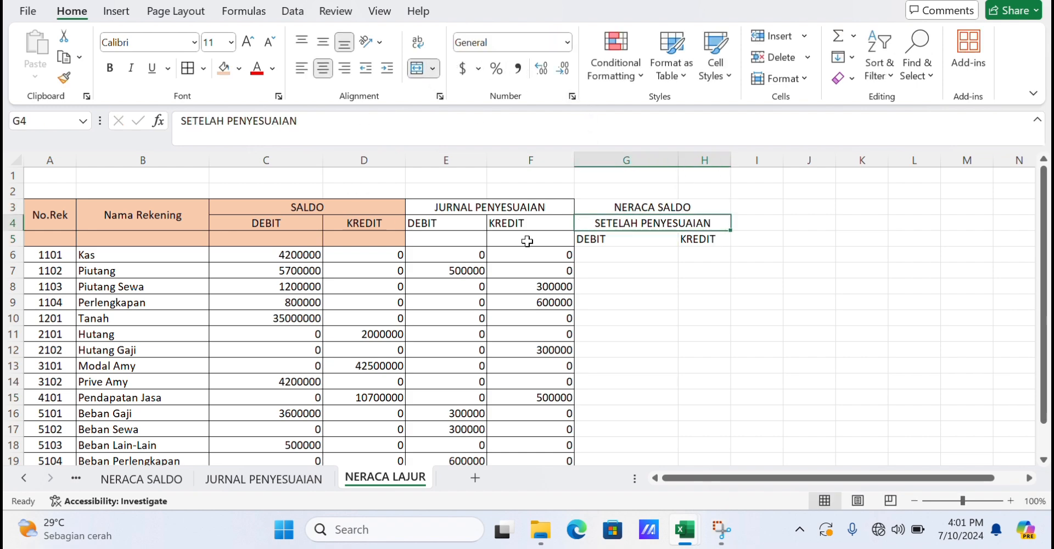
# Enter the adjusted debit formula =IF((C6+E6)>(D6+F6),(C6+E6-D6-F6),0) in G6.
pyautogui.click(628, 256)
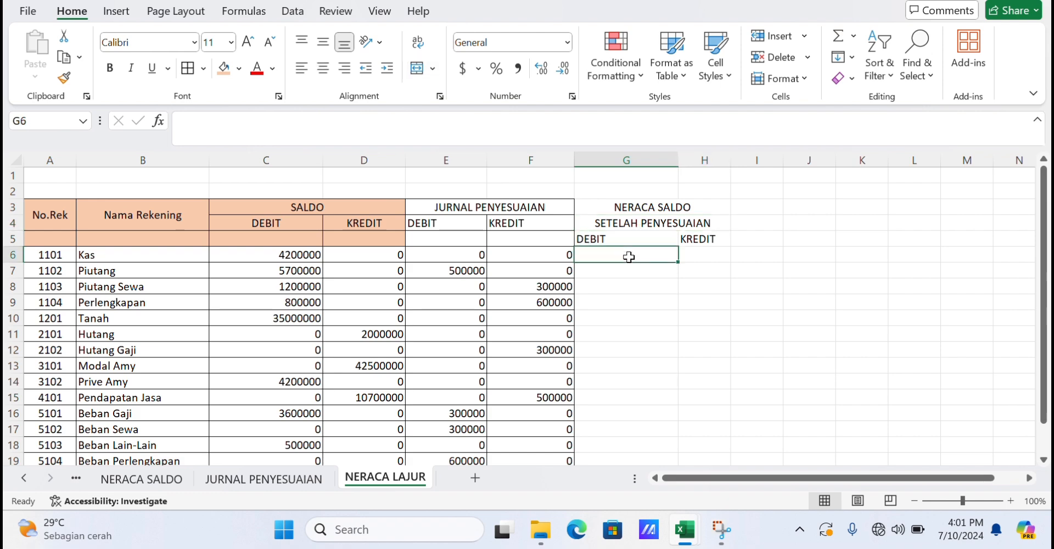
pyautogui.write('=')
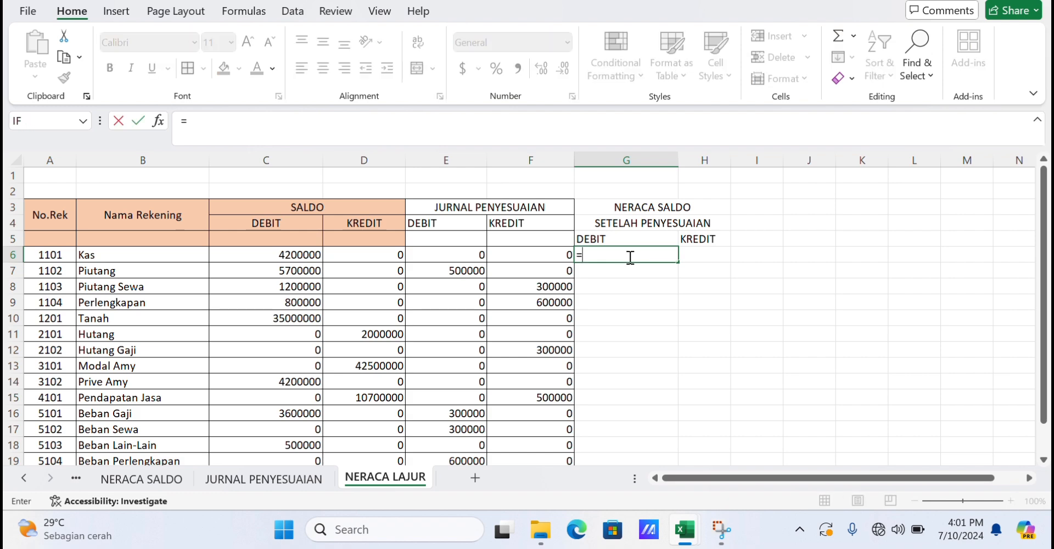
pyautogui.write('IF')
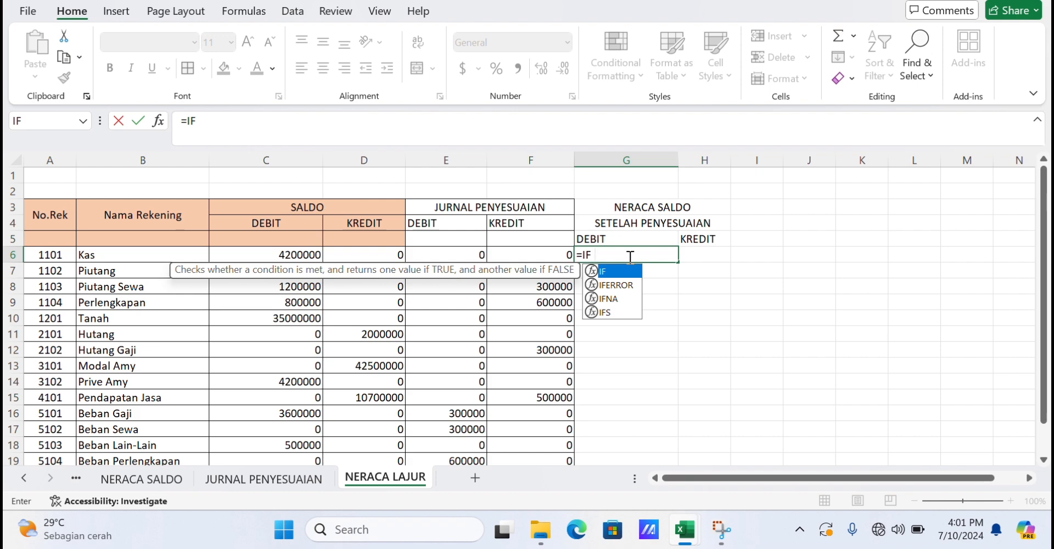
pyautogui.write('((')
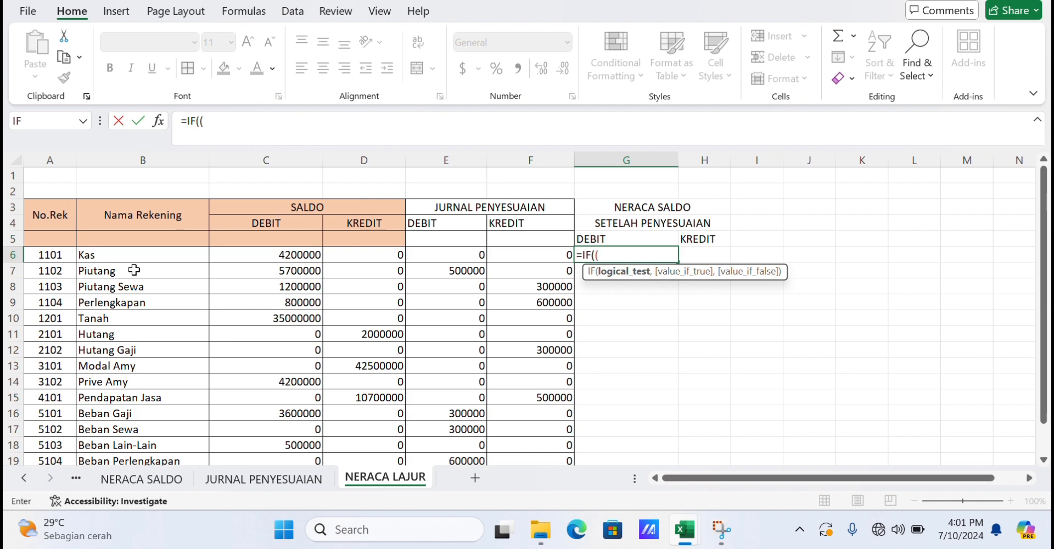
pyautogui.click(266, 252)
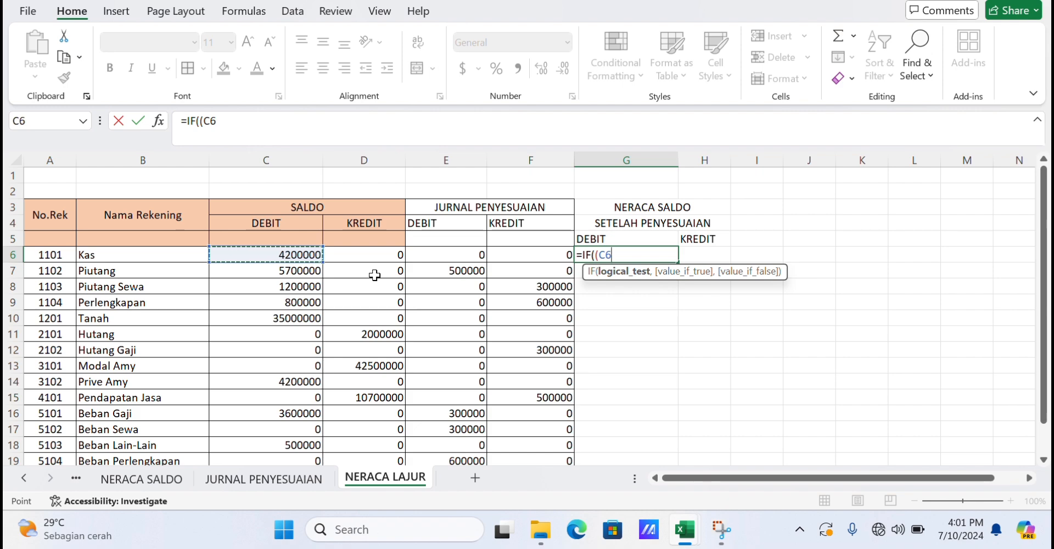
pyautogui.write('=')
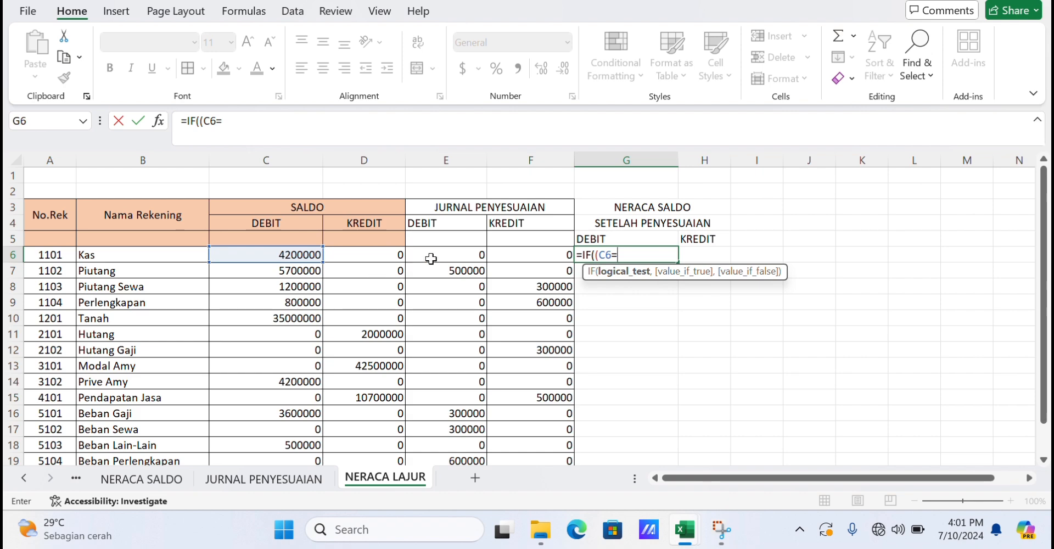
pyautogui.press('BackSpace')
pyautogui.click(450, 257)
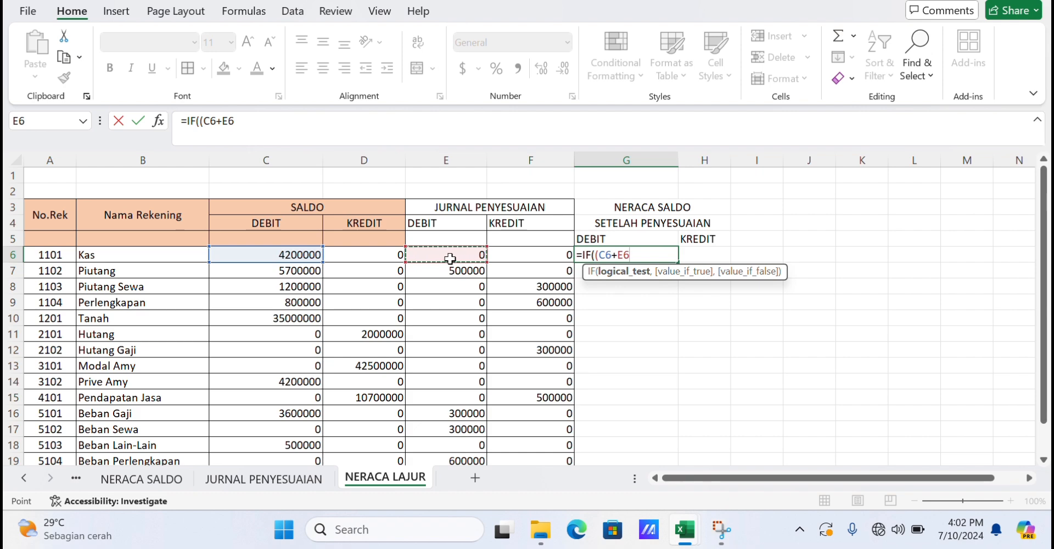
pyautogui.write(')')
pyautogui.write('.')
pyautogui.write('>')
pyautogui.write('(')
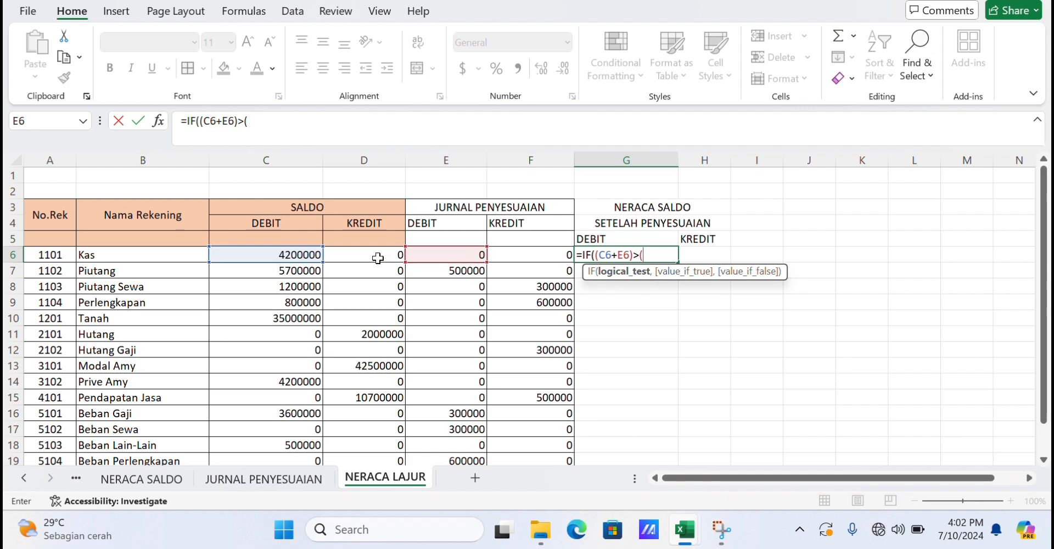
pyautogui.click(377, 258)
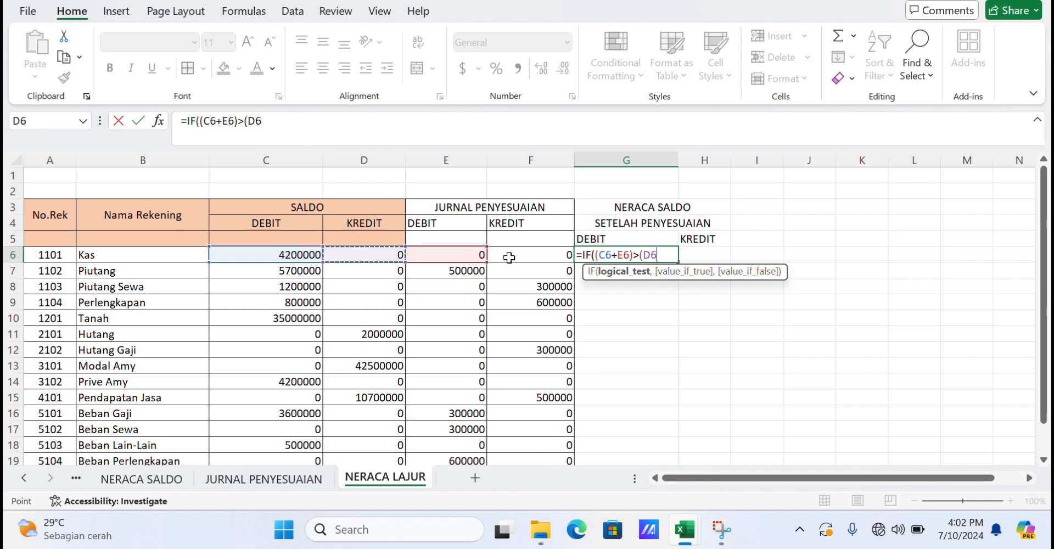
pyautogui.write('+')
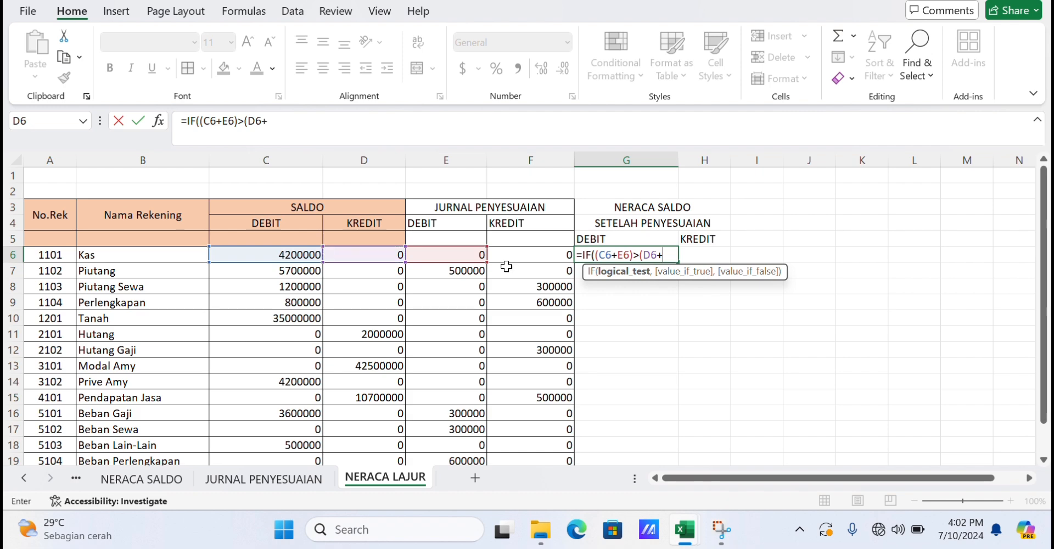
pyautogui.click(512, 256)
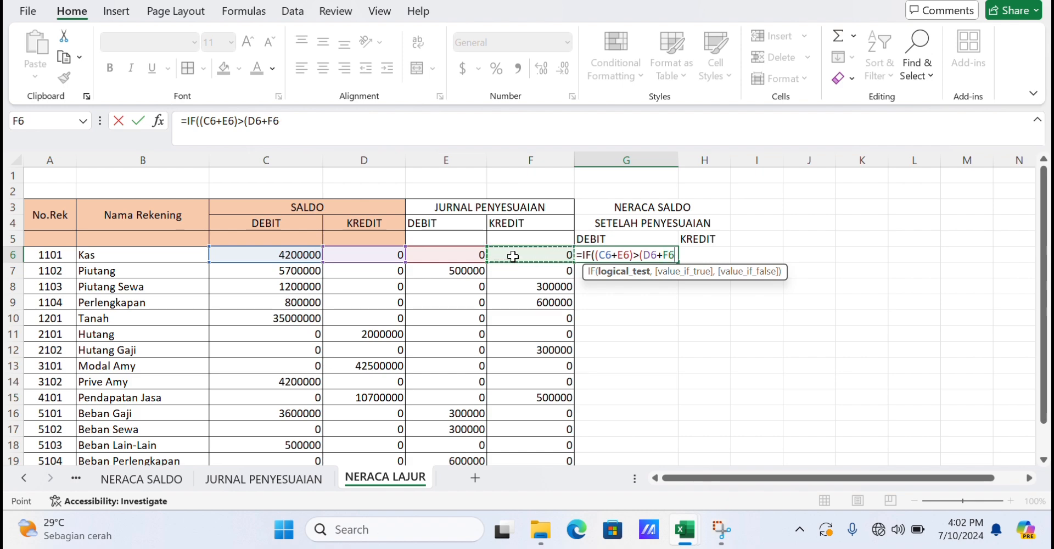
pyautogui.write(')')
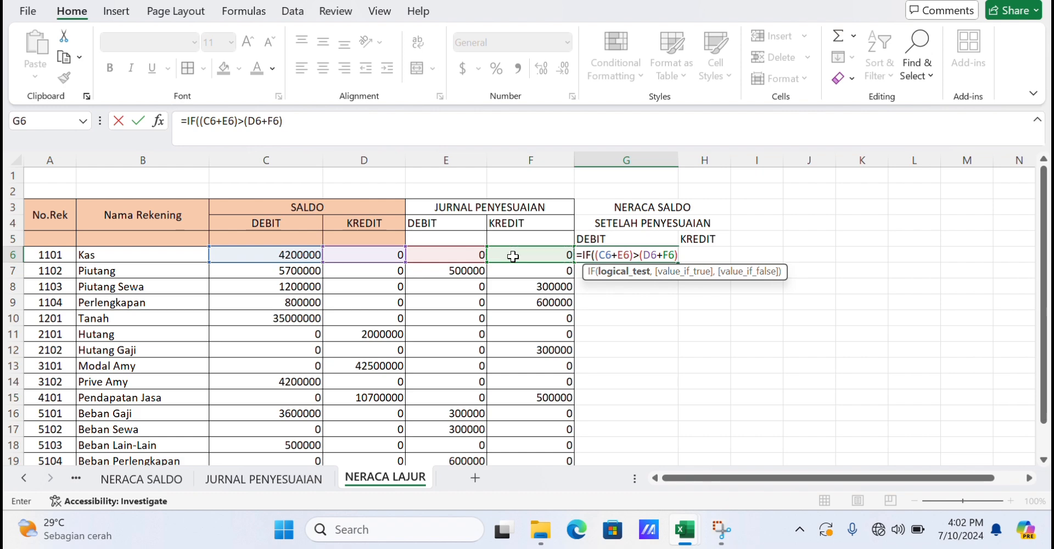
pyautogui.write(',')
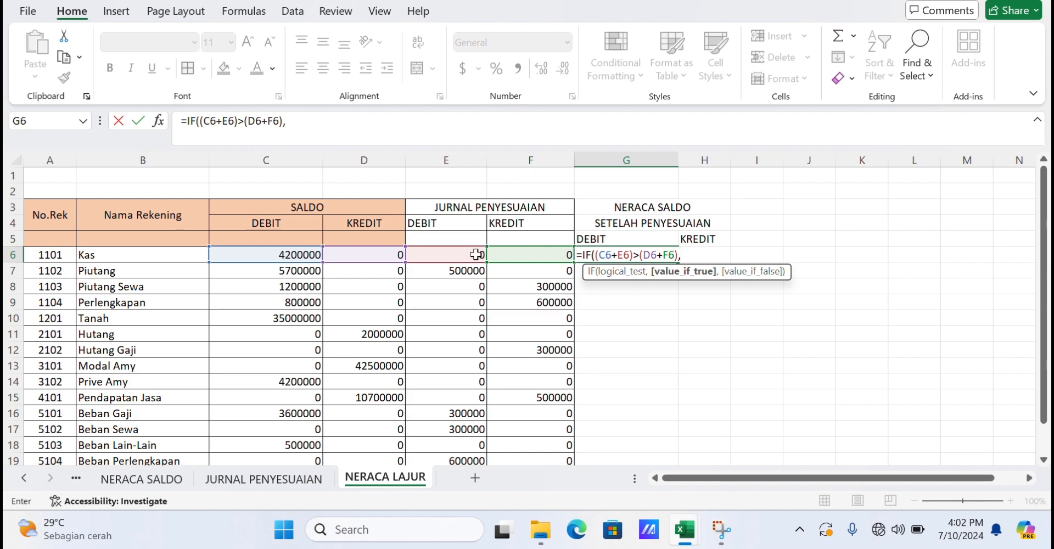
pyautogui.click(315, 256)
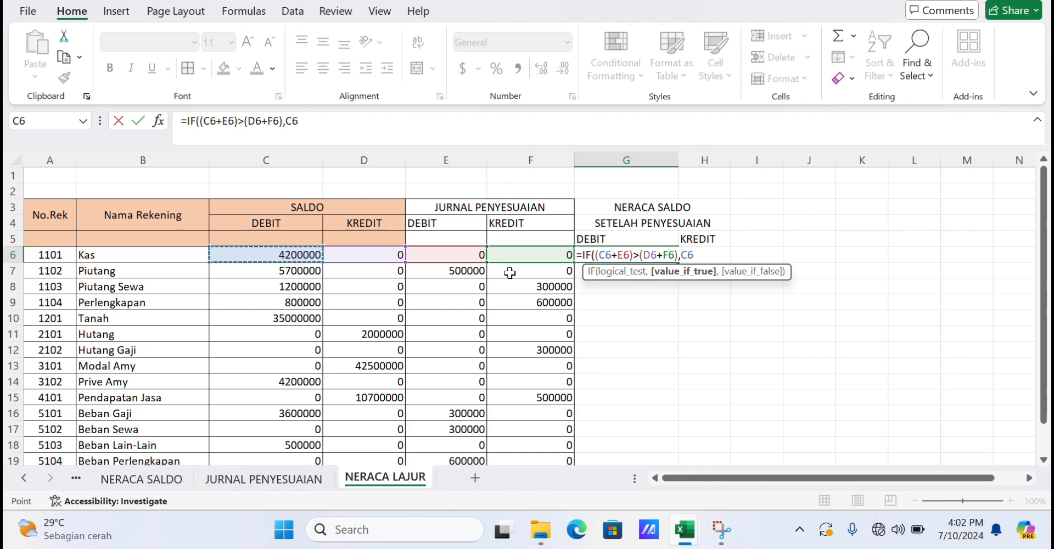
pyautogui.write('+')
pyautogui.click(457, 252)
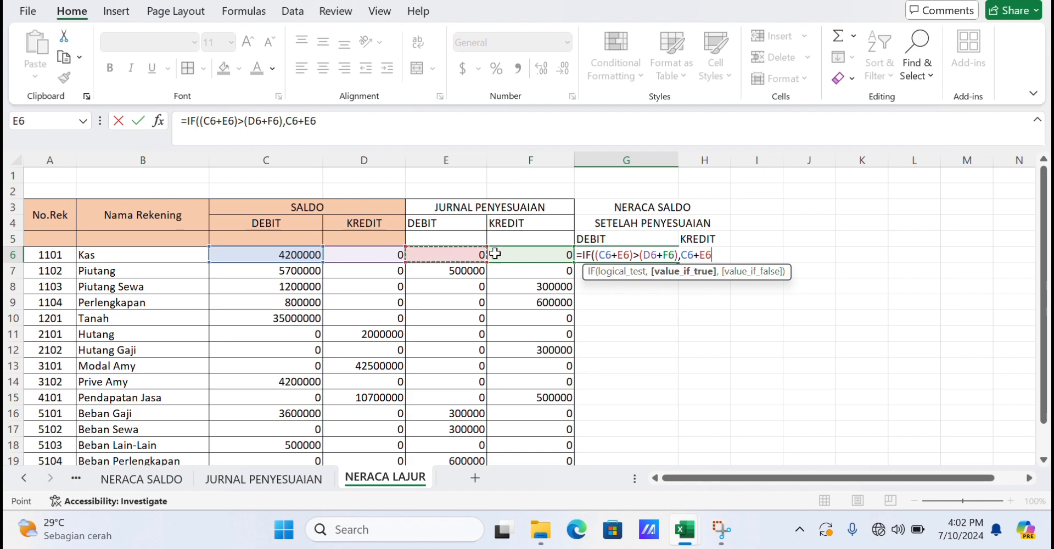
pyautogui.write('-')
pyautogui.click(390, 256)
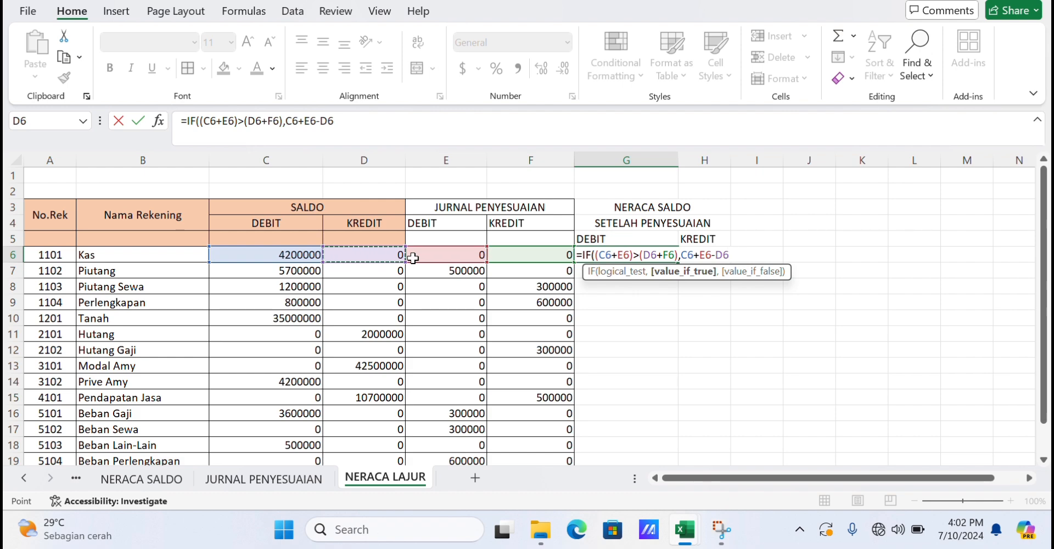
pyautogui.write('-')
pyautogui.click(509, 253)
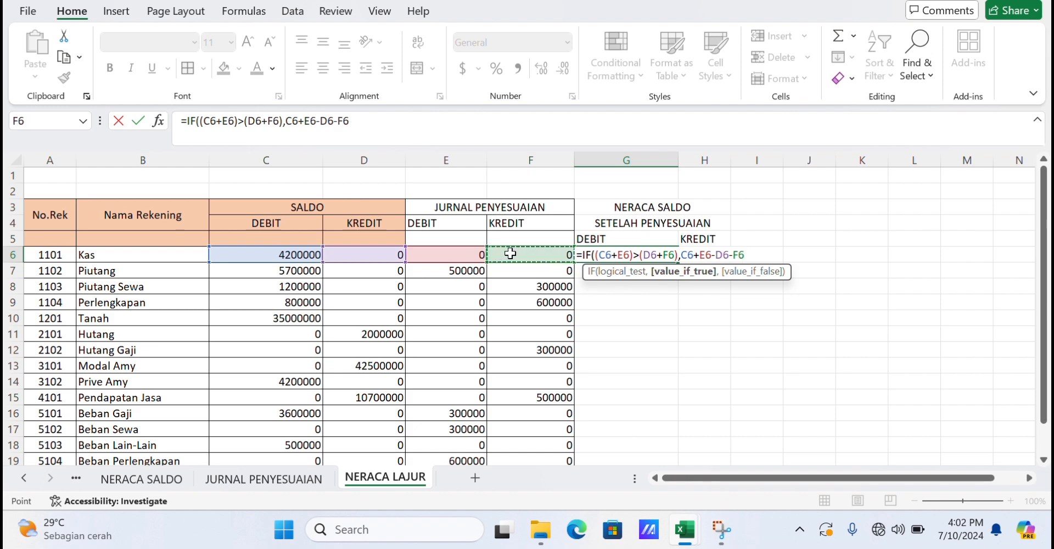
pyautogui.write(')')
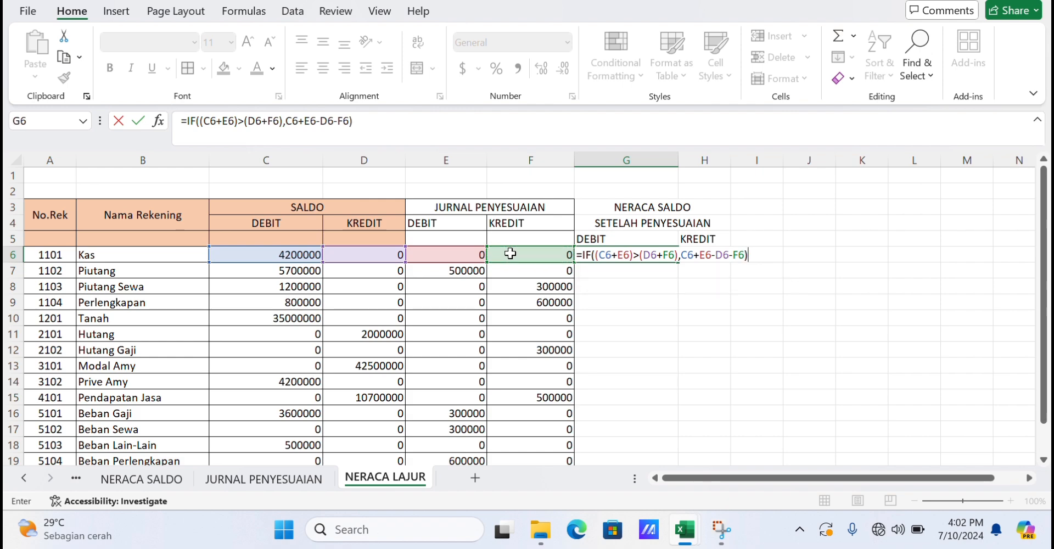
pyautogui.click(681, 256)
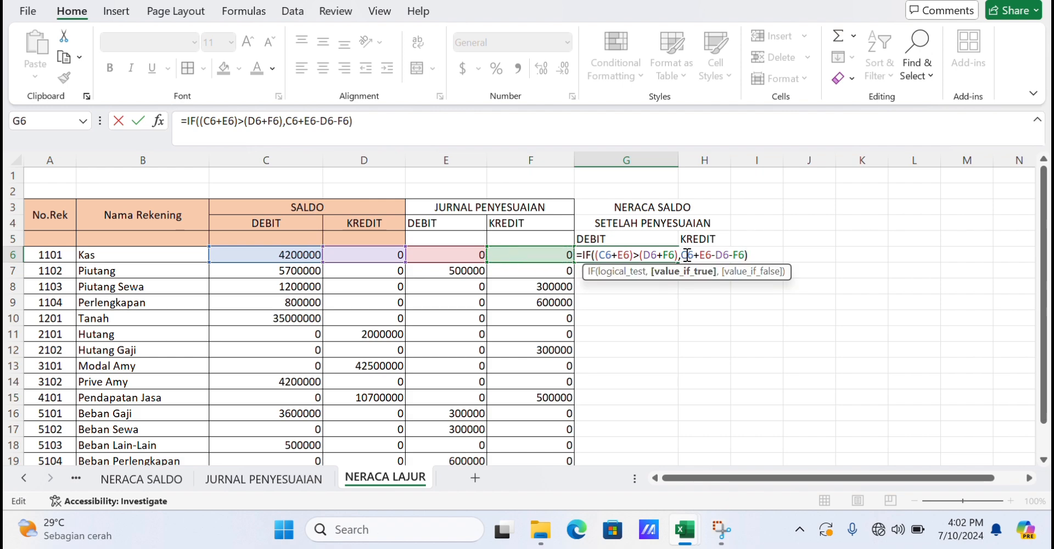
pyautogui.write('(')
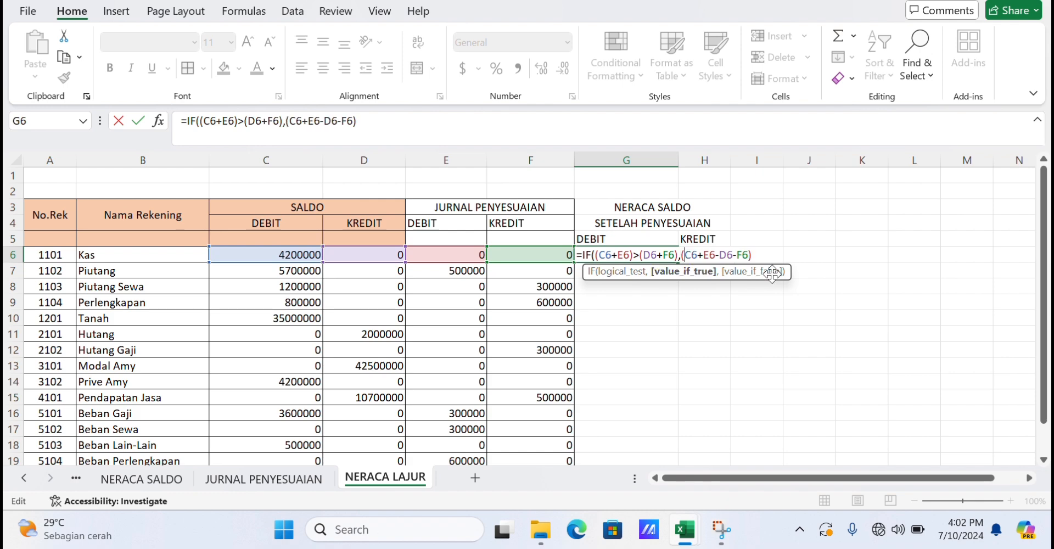
pyautogui.write(',0)')
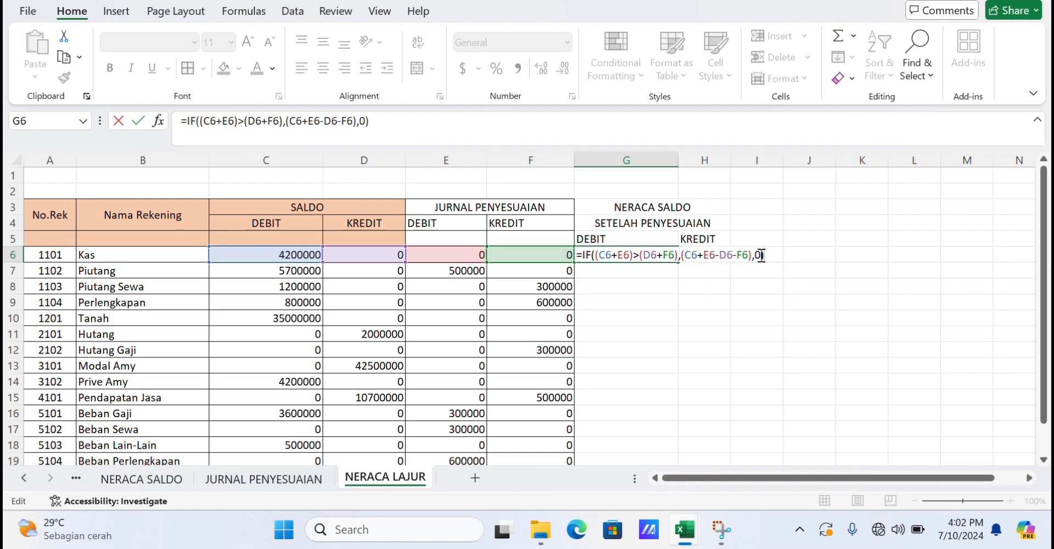
pyautogui.press('Return')
# Fill the adjusted debit formula down from G6 to G19.
pyautogui.click(660, 256)
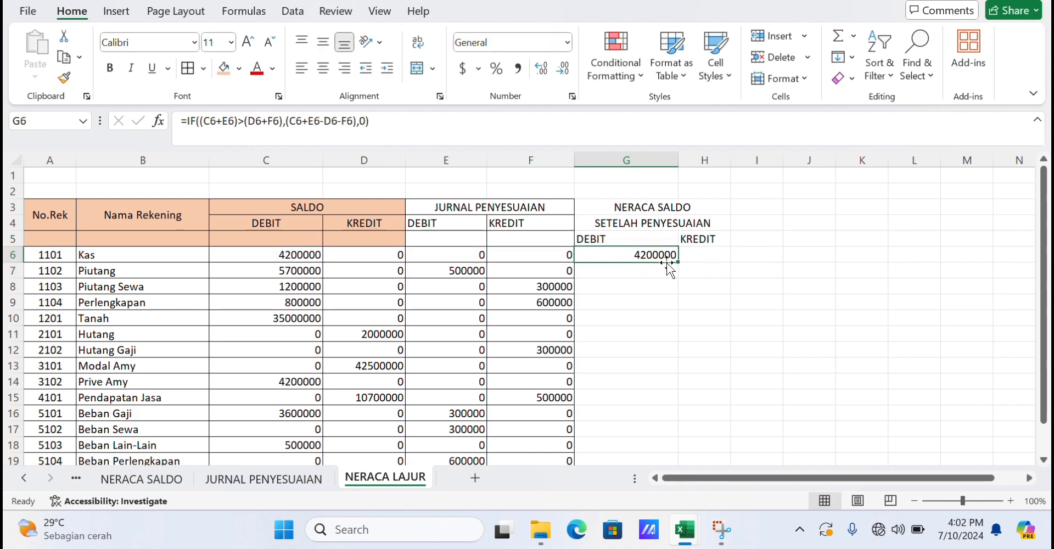
pyautogui.moveTo(677, 263); pyautogui.dragTo(658, 460)
pyautogui.scroll(-2, 657, 460)
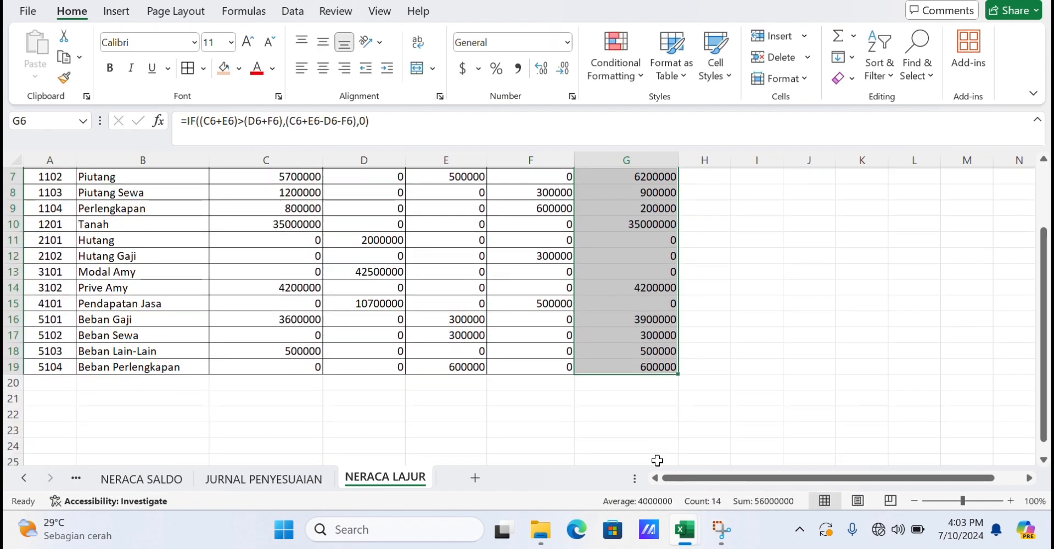
pyautogui.scroll(1, 657, 460)
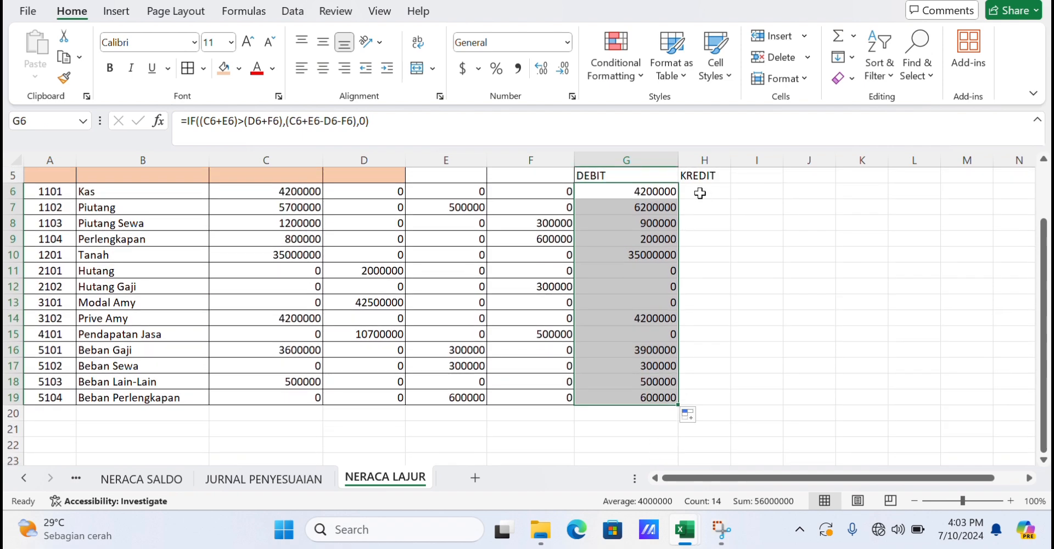
# Enter the adjusted credit formula =IF((D6+F6)>(C6+E6),(D6+F6-C6-E6),0) in H6.
pyautogui.click(700, 193)
pyautogui.write('=')
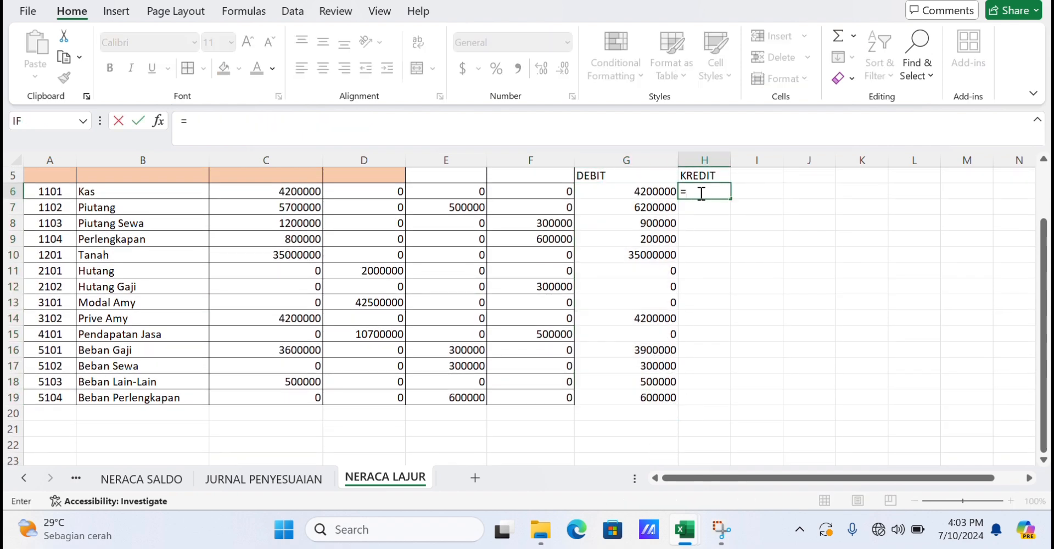
pyautogui.write('I')
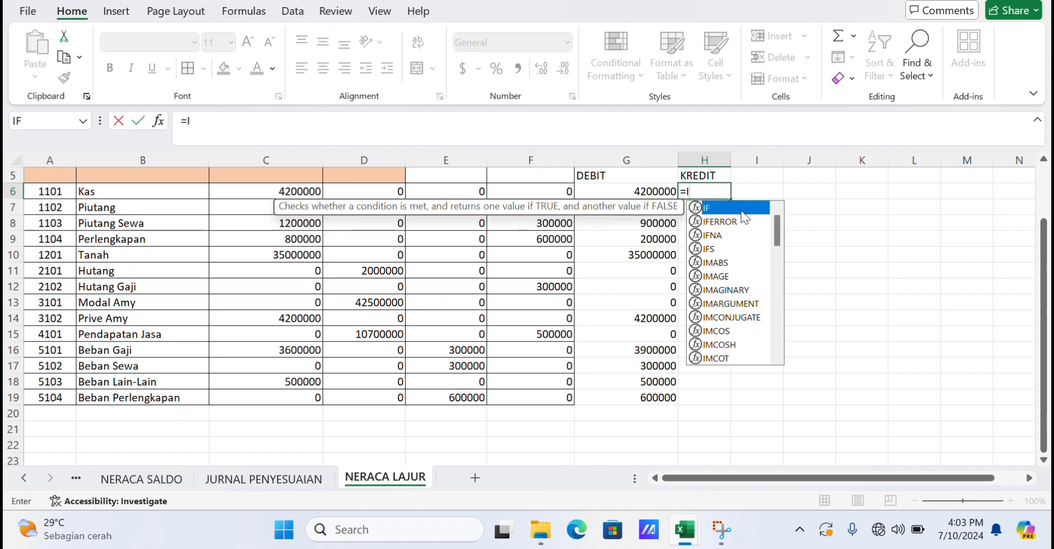
pyautogui.doubleClick(741, 211)
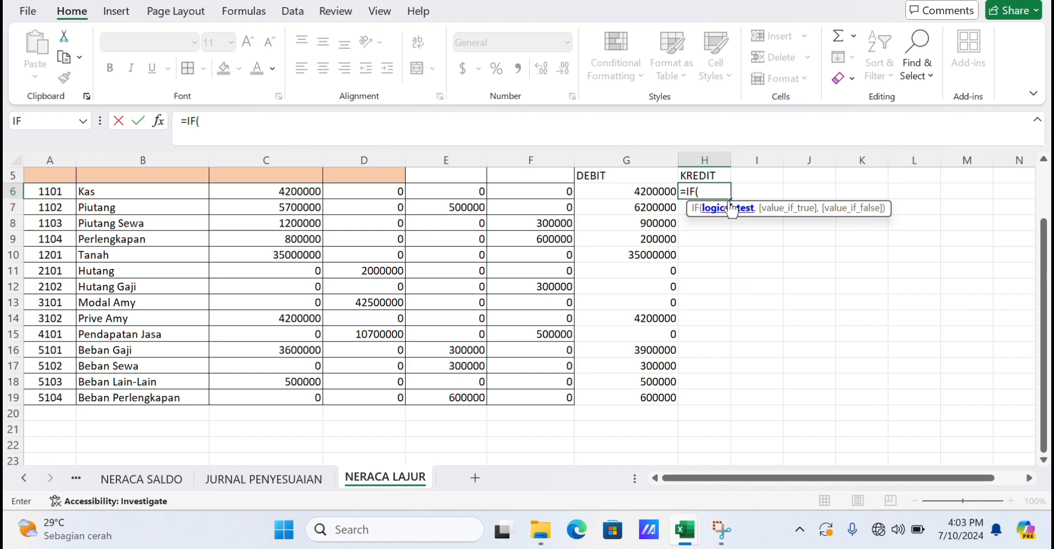
pyautogui.write(')')
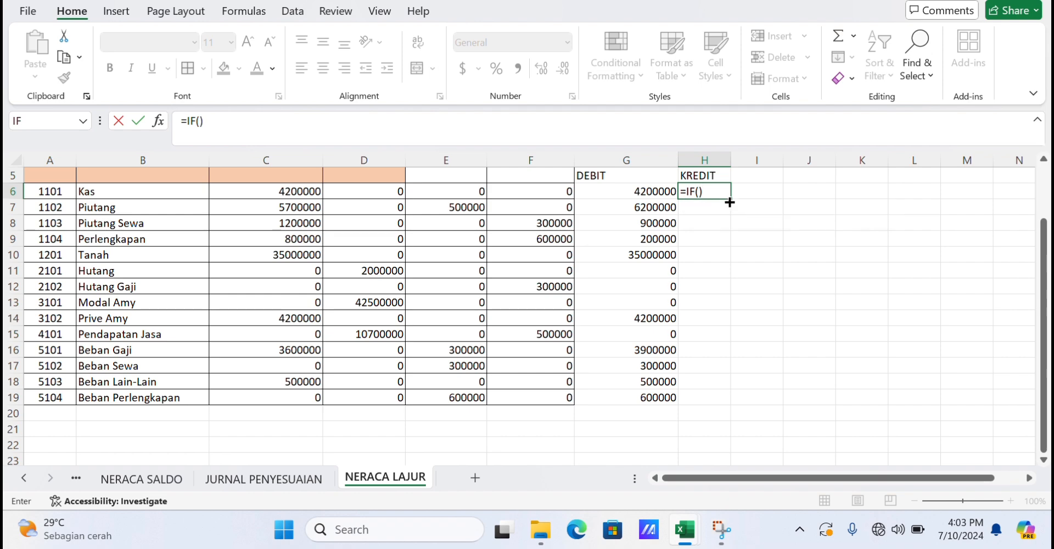
pyautogui.press('BackSpace')
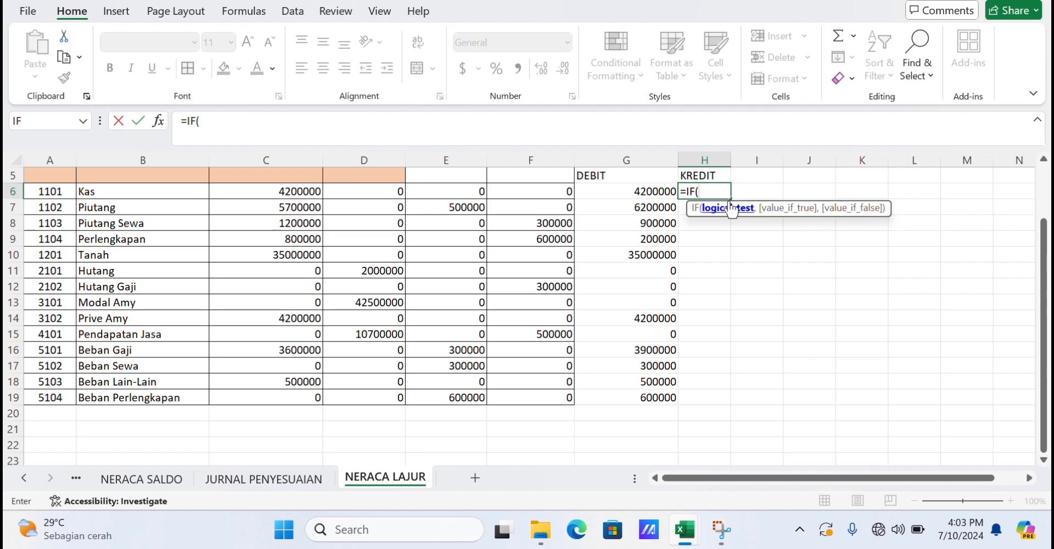
pyautogui.write('(')
pyautogui.click(395, 191)
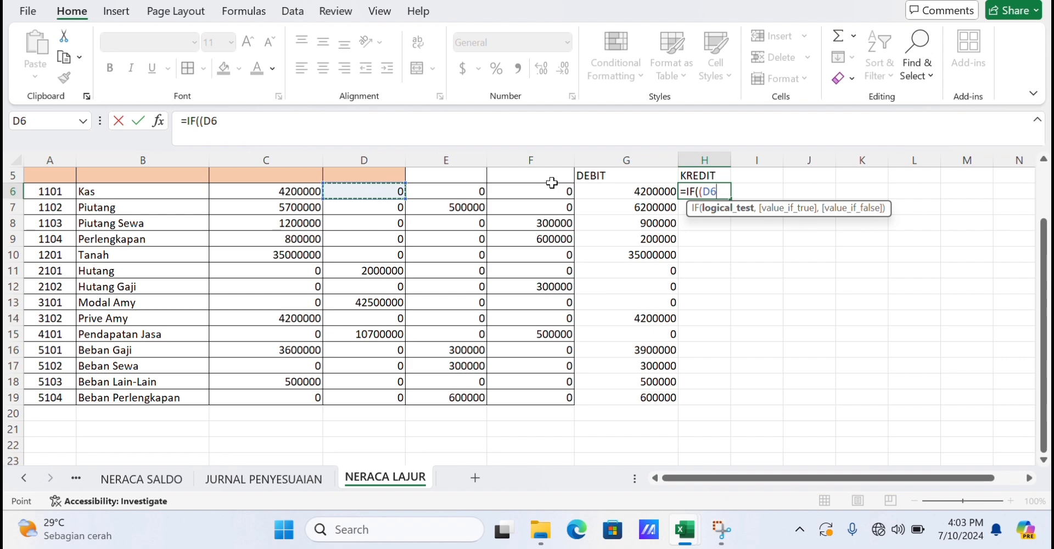
pyautogui.write('+')
pyautogui.click(536, 191)
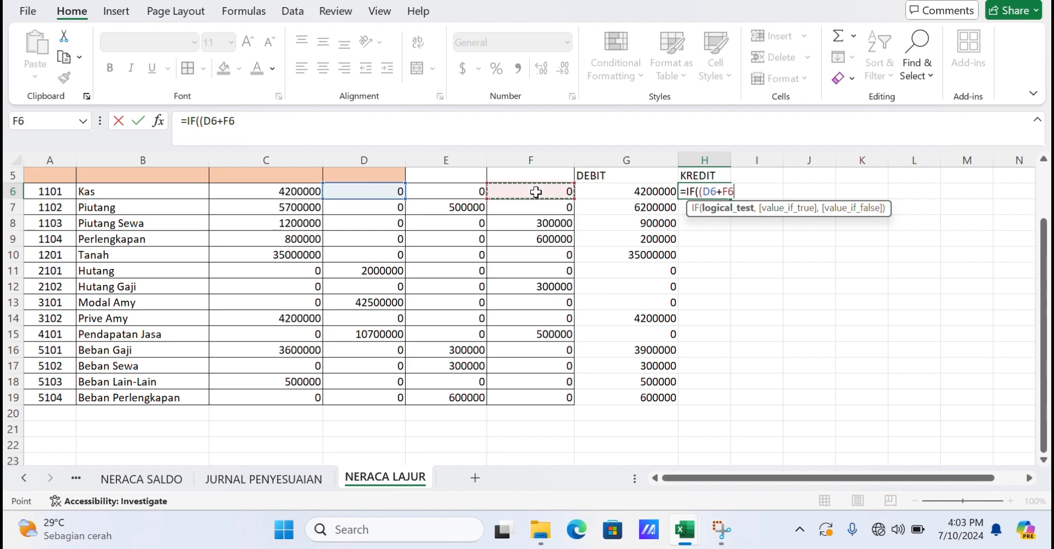
pyautogui.write(')>(')
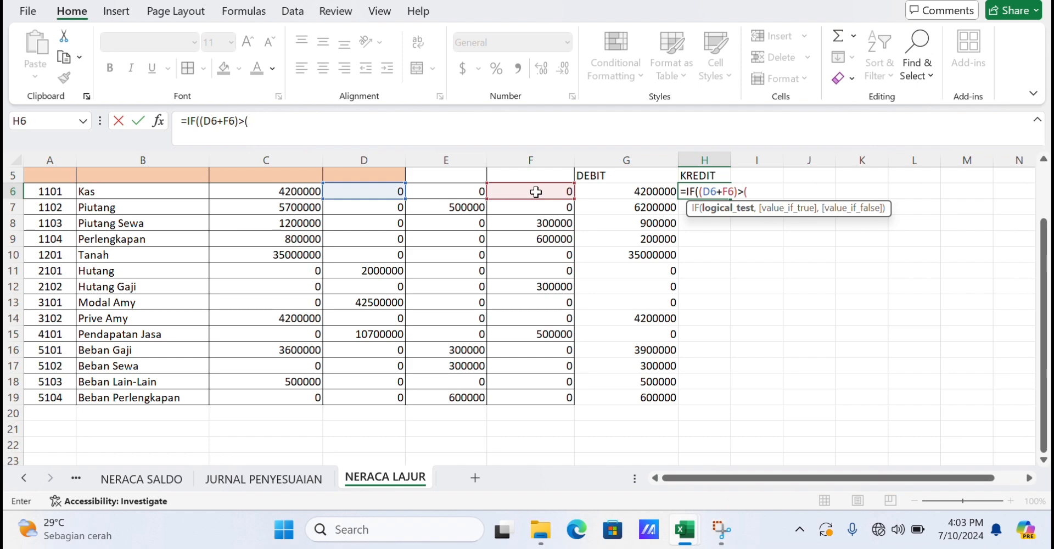
pyautogui.click(311, 192)
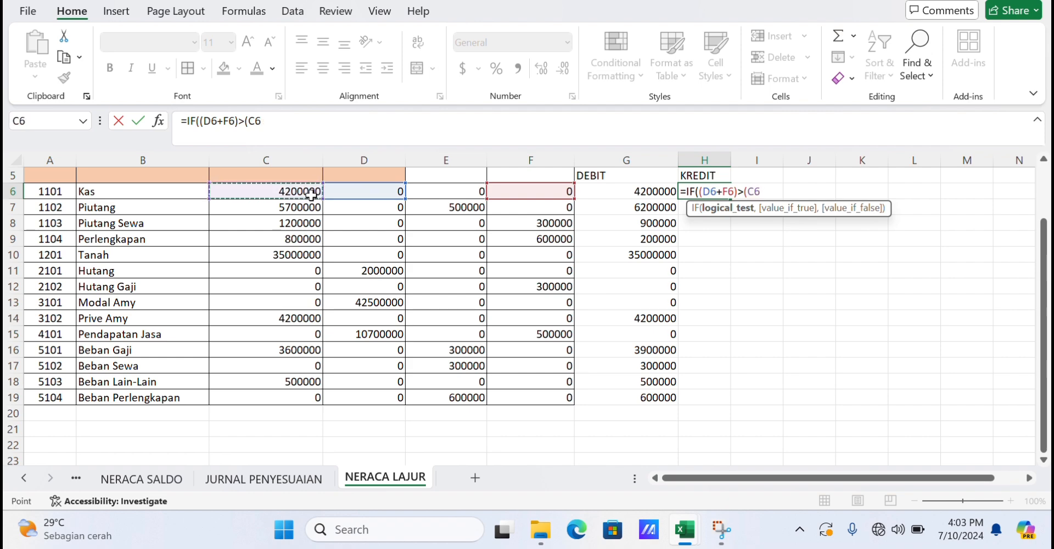
pyautogui.write('+')
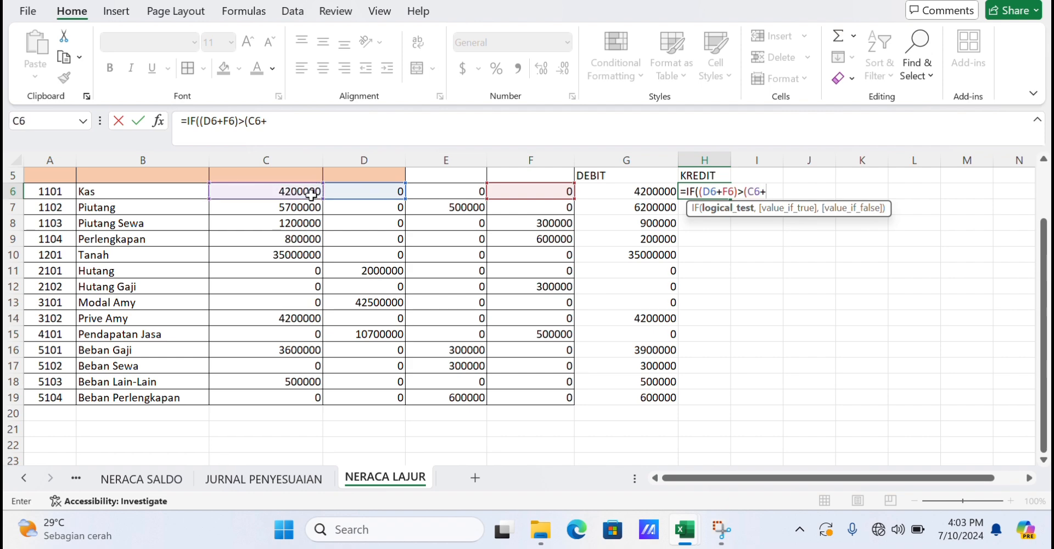
pyautogui.click(461, 192)
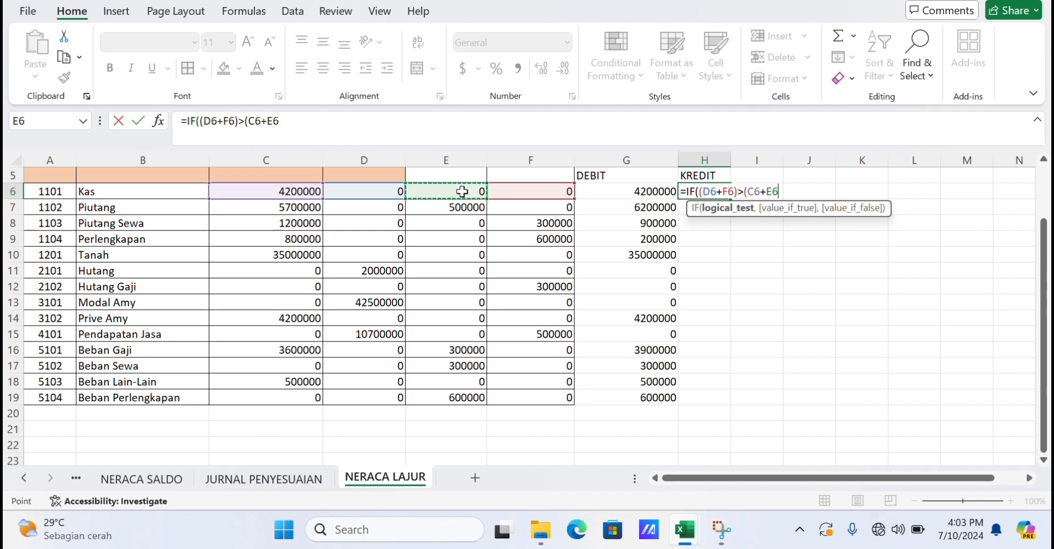
pyautogui.write('),')
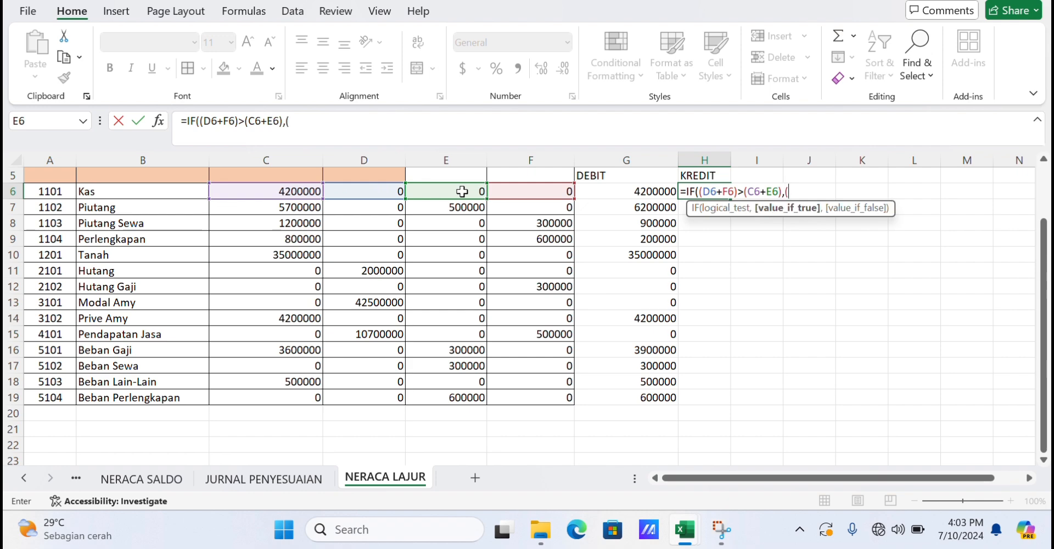
pyautogui.write('(')
pyautogui.click(390, 195)
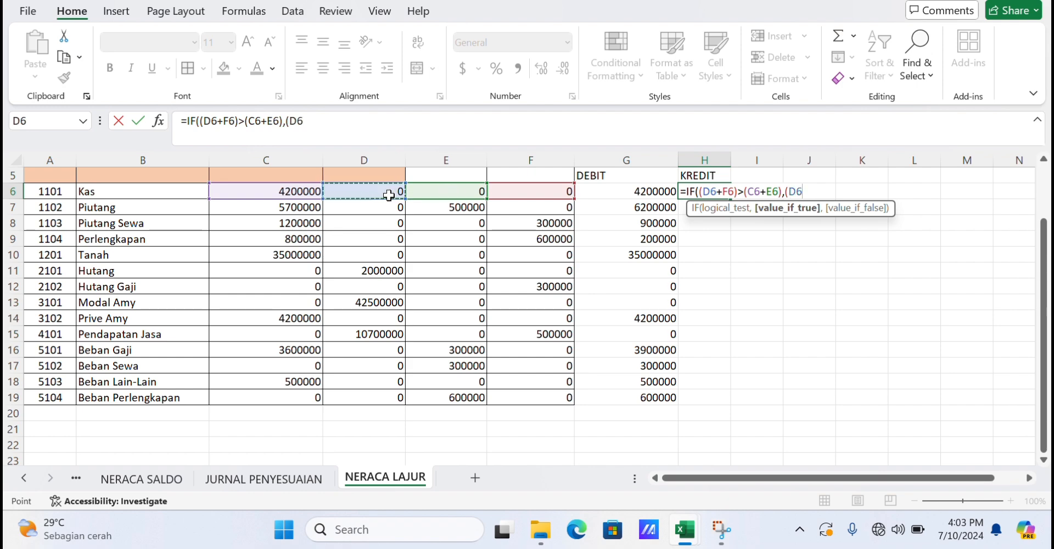
pyautogui.write('+')
pyautogui.click(521, 192)
pyautogui.write('-')
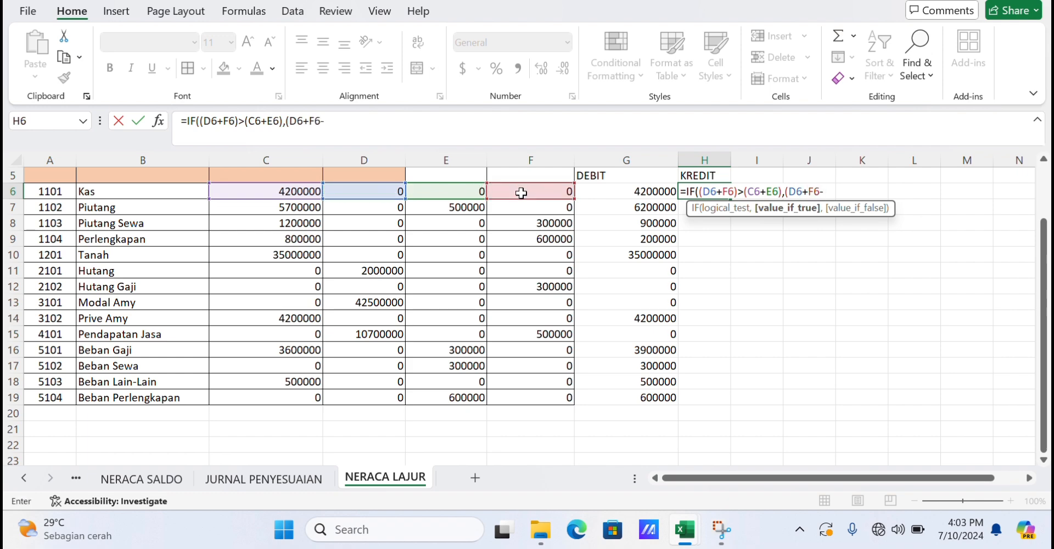
pyautogui.click(310, 189)
pyautogui.write('-')
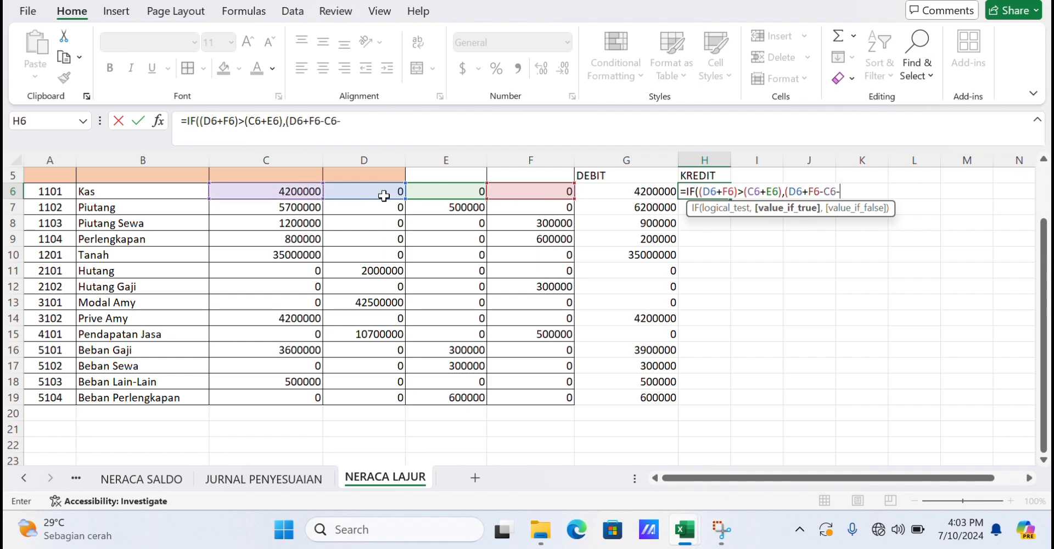
pyautogui.click(445, 192)
pyautogui.write(')')
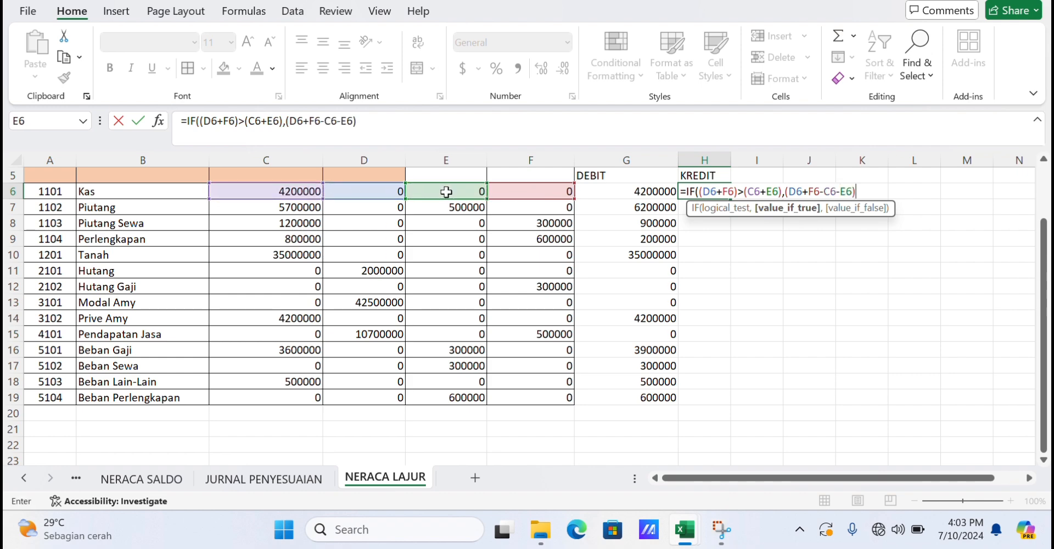
pyautogui.write(',0)')
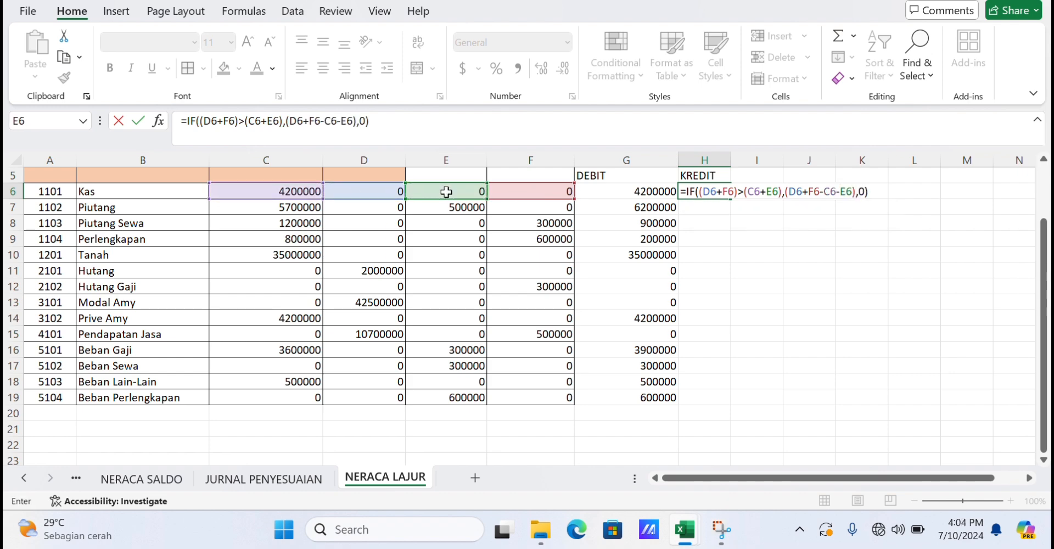
pyautogui.press('Return')
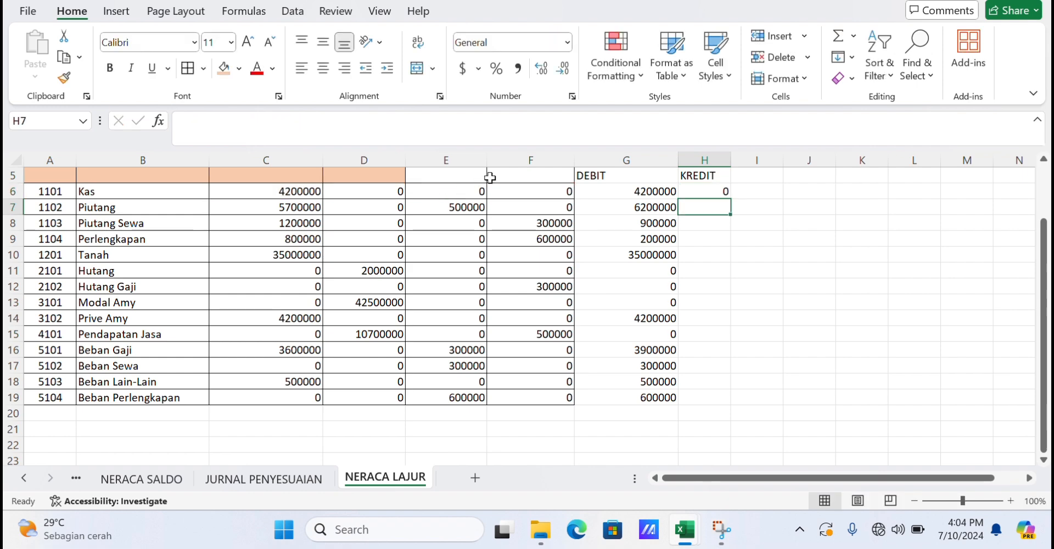
# Fill the adjusted credit formula down from H6 to H19.
pyautogui.click(726, 193)
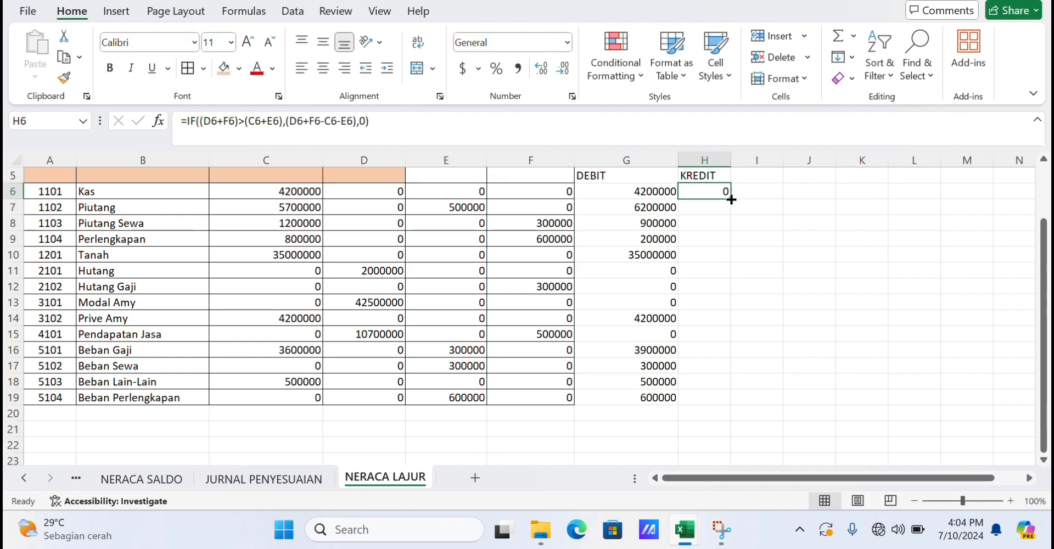
pyautogui.moveTo(730, 198); pyautogui.dragTo(730, 391)
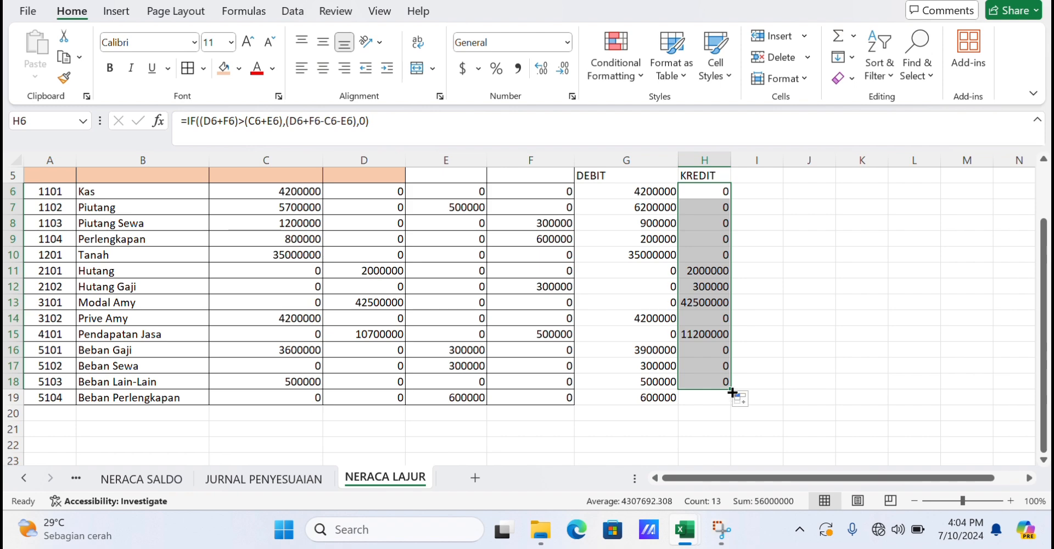
pyautogui.moveTo(733, 389); pyautogui.dragTo(732, 404)
# Apply all borders to the adjusted trial balance block G3:H19.
pyautogui.scroll(1, 730, 335)
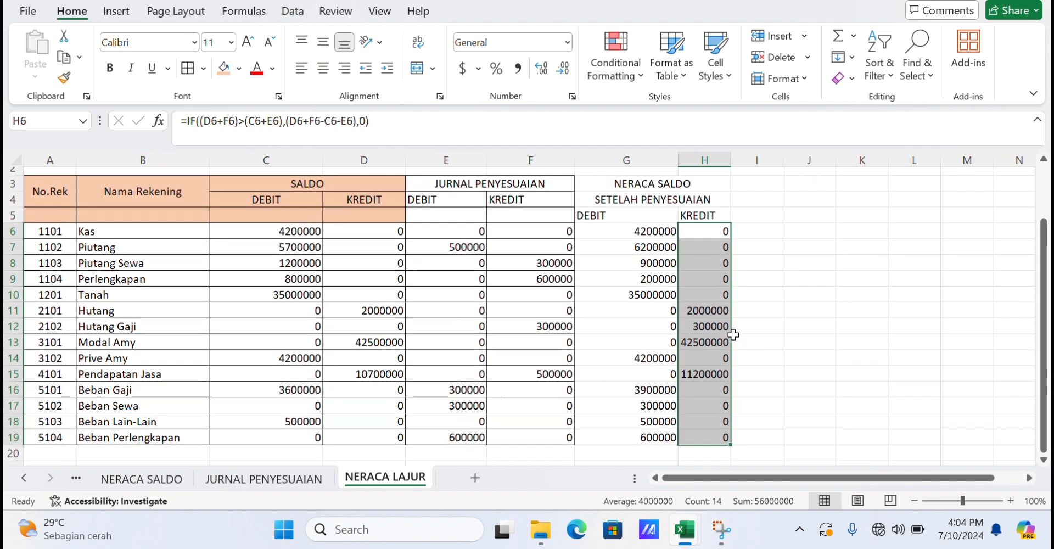
pyautogui.moveTo(630, 187); pyautogui.dragTo(714, 442)
pyautogui.scroll(-1, 713, 395)
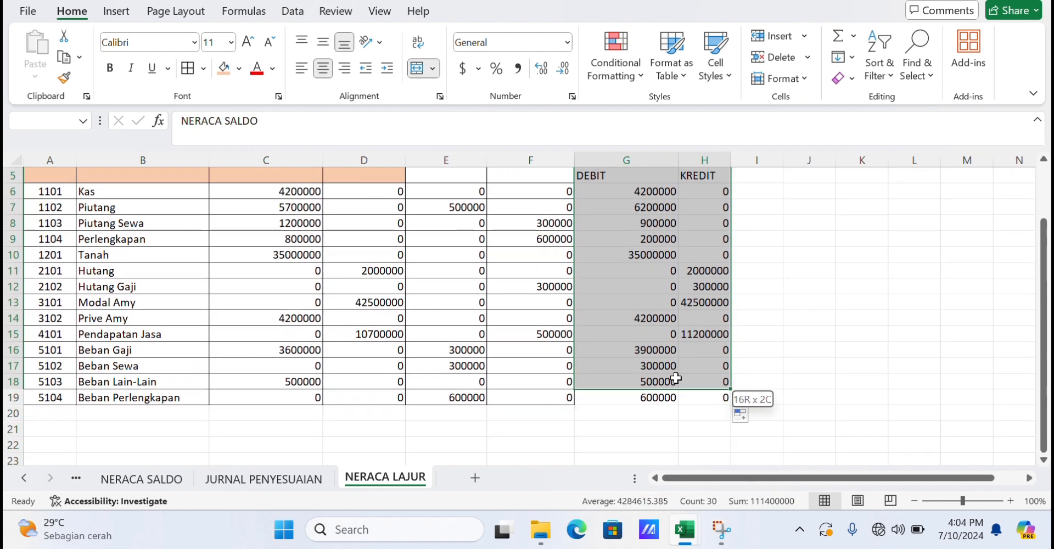
pyautogui.click(364, 254)
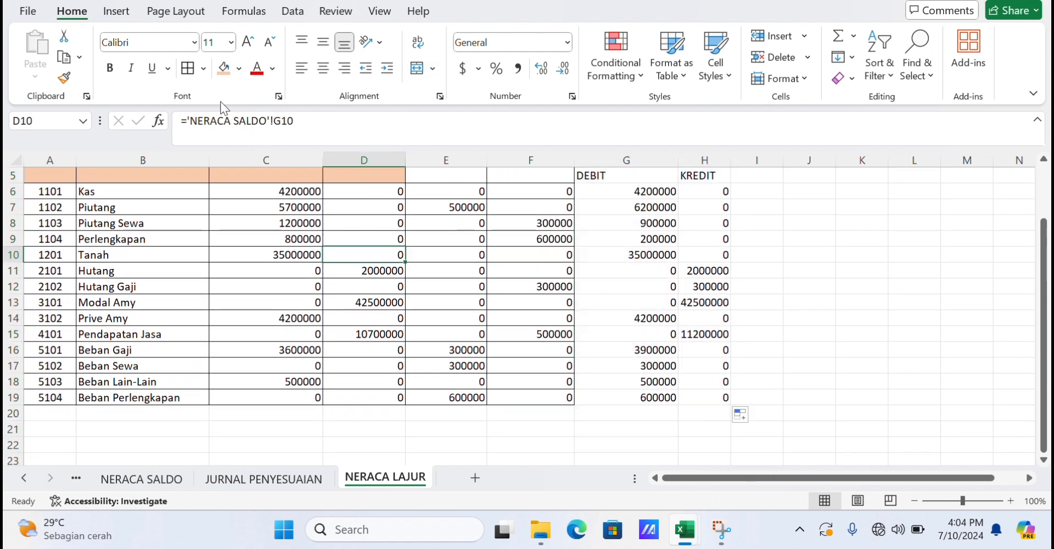
pyautogui.click(203, 69)
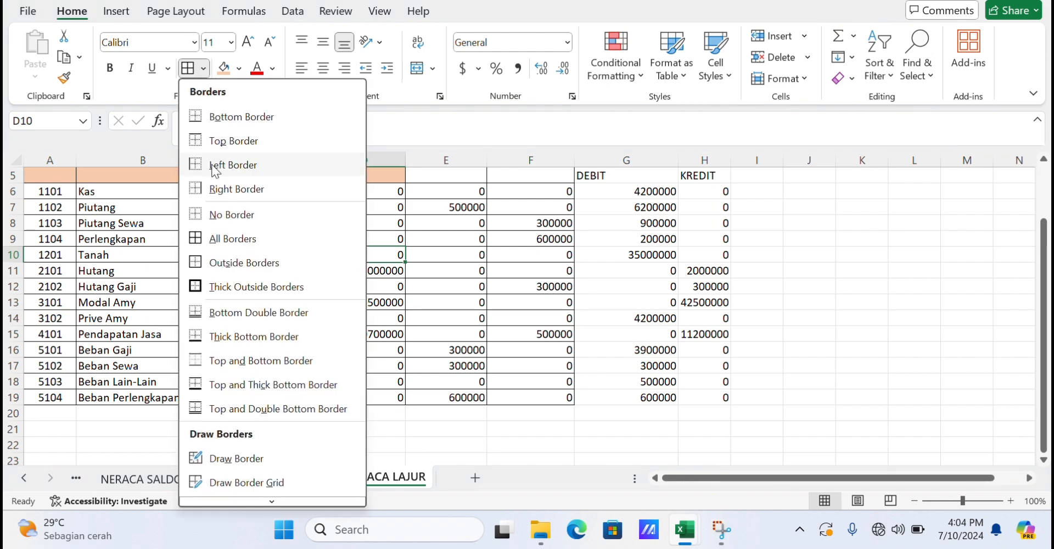
pyautogui.click(252, 238)
pyautogui.scroll(3, 258, 238)
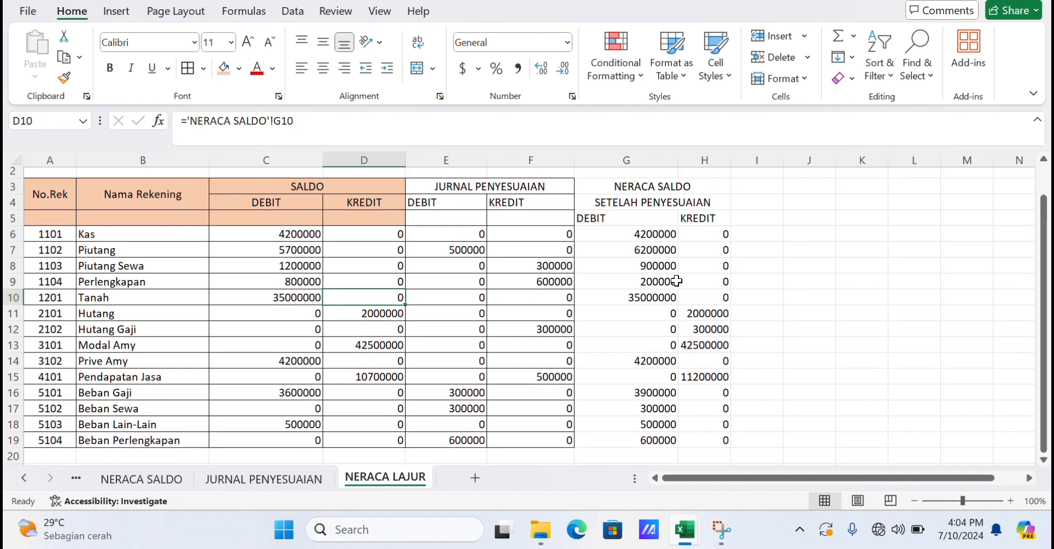
pyautogui.moveTo(607, 193); pyautogui.dragTo(675, 323)
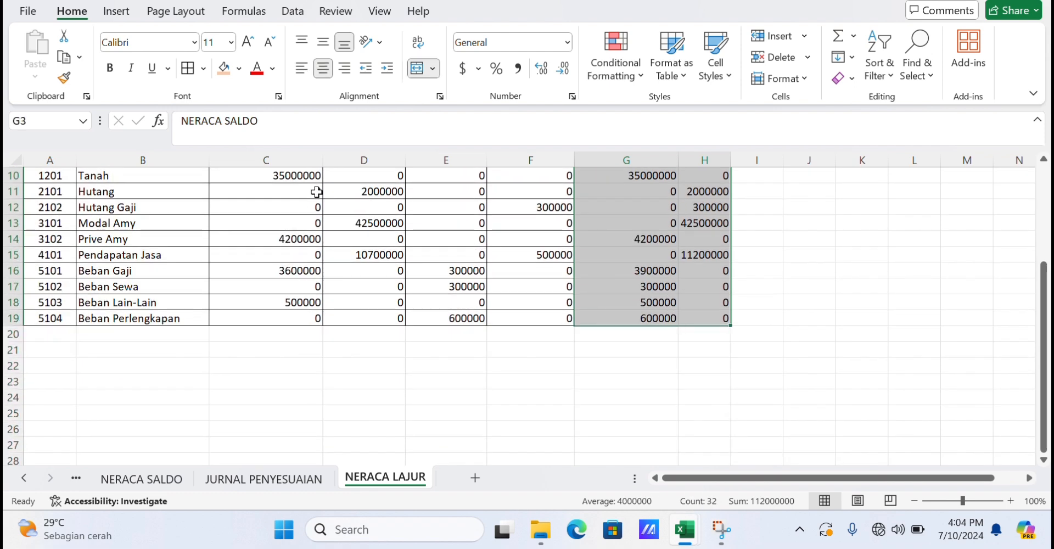
pyautogui.click(187, 68)
pyautogui.click(762, 221)
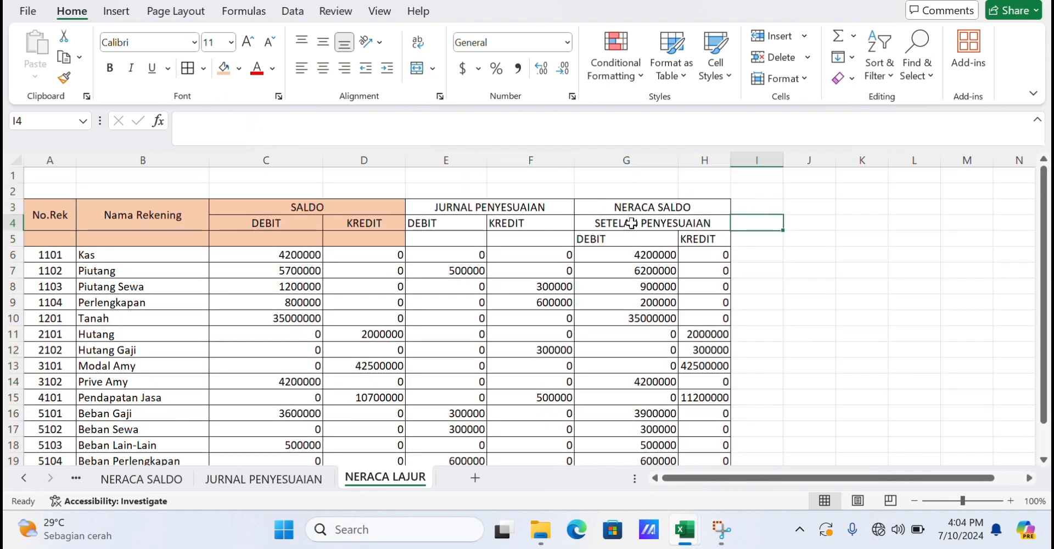
# Middle-align the heading area E3:H5 and shade it with the same peach fill as the SALDO headings.
pyautogui.moveTo(560, 207); pyautogui.dragTo(668, 237)
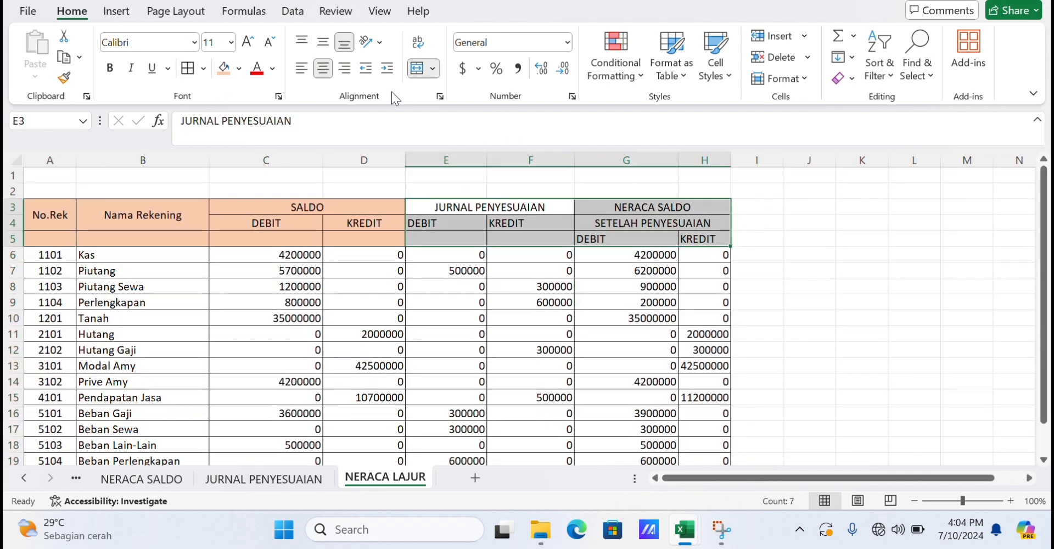
pyautogui.click(323, 44)
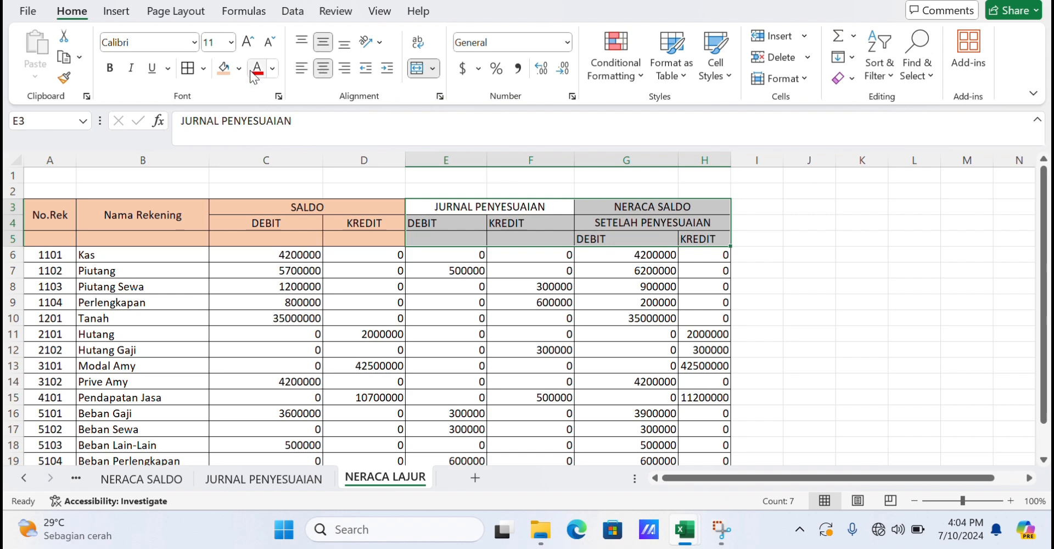
pyautogui.click(229, 69)
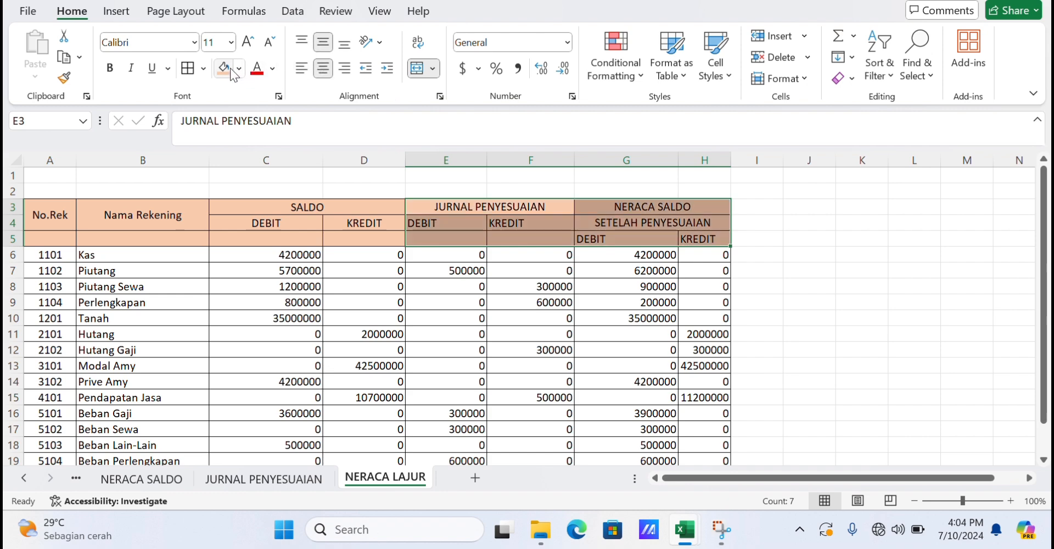
# Enter the heading LABA RUGI in I3.
pyautogui.click(761, 208)
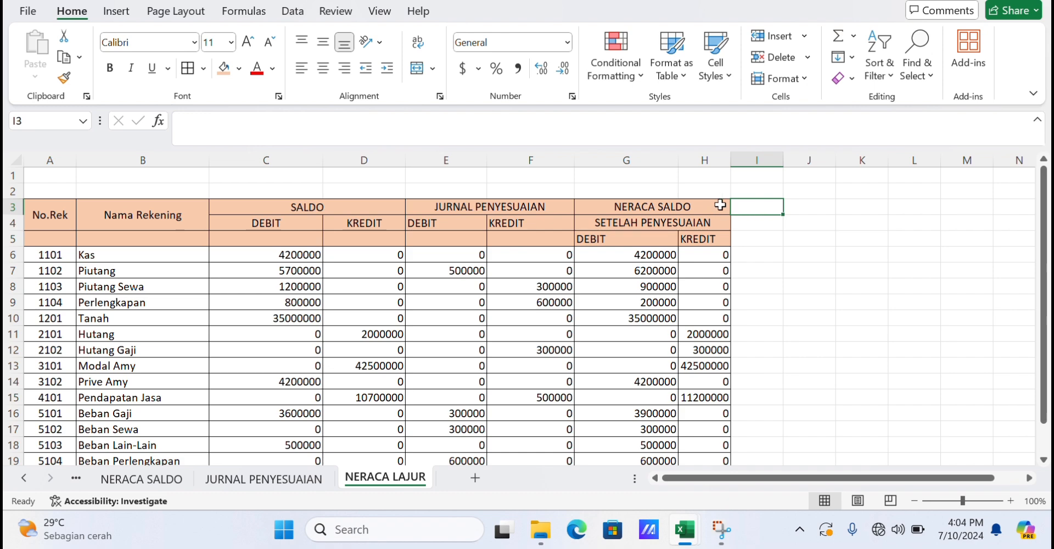
pyautogui.write('LABA')
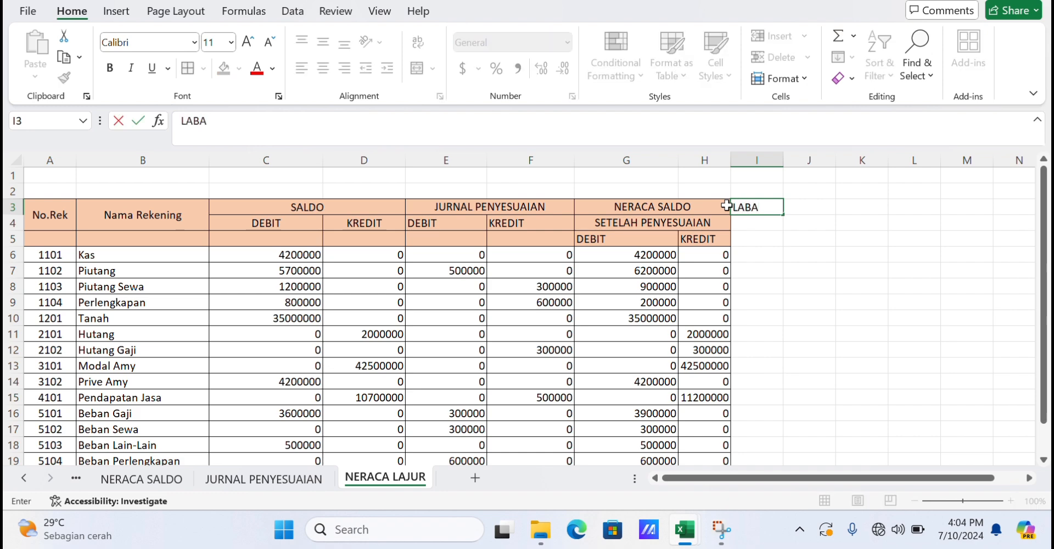
pyautogui.write(' RUGI')
pyautogui.press('Return')
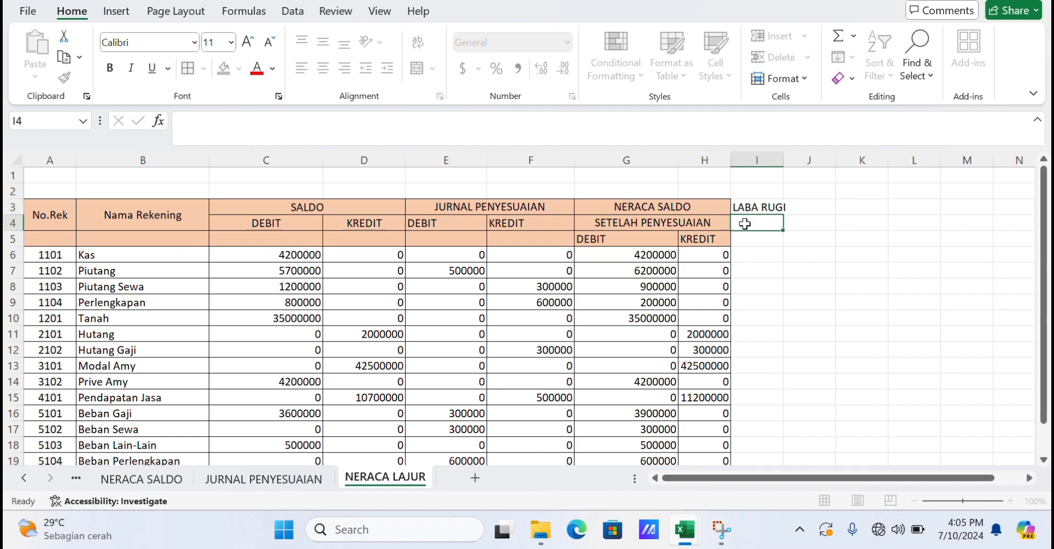
# Enter the LABA RUGI column headings DEBIT in I5 and KREDIT in J5.
pyautogui.click(759, 240)
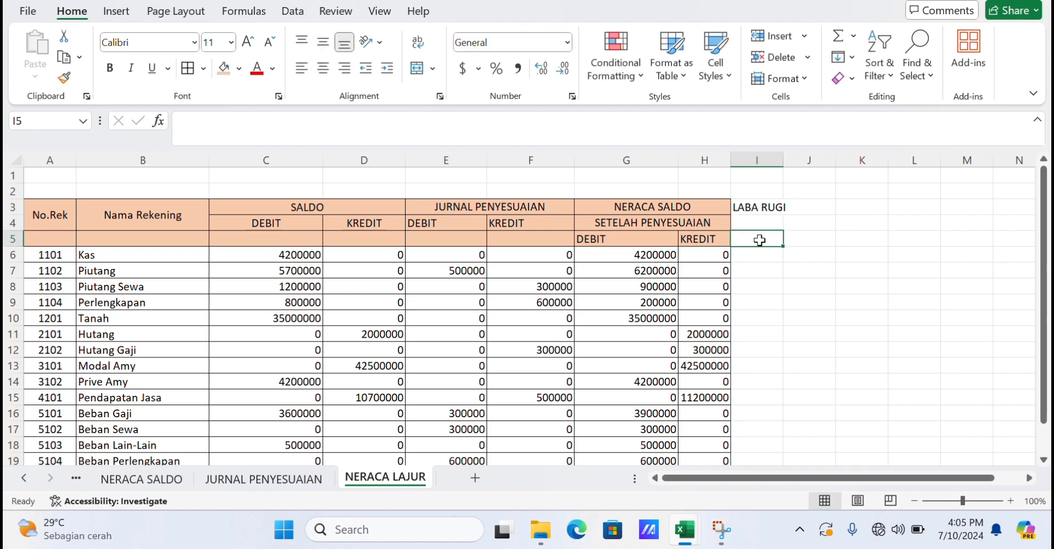
pyautogui.write('DEBIT')
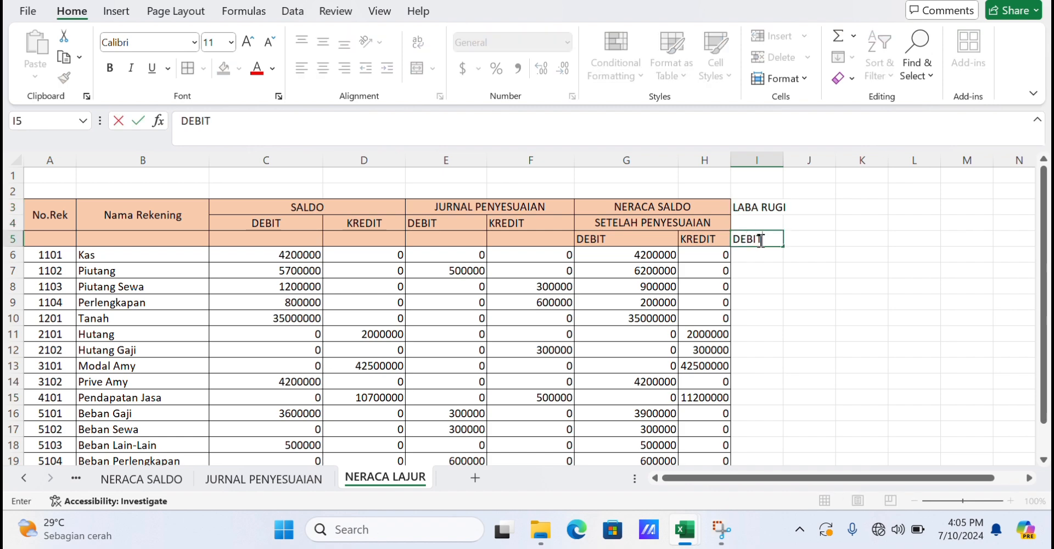
pyautogui.press('Tab')
pyautogui.write('KREDIT')
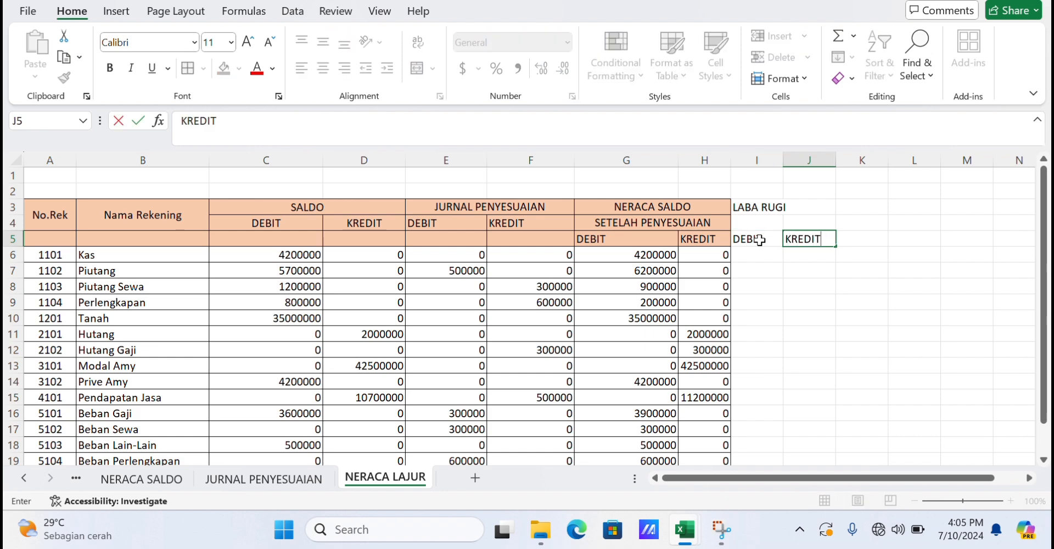
# Enter the formula =IF(LEFT(A6,1)>="4",G6,0) in I6 and fill it down to I19.
pyautogui.click(759, 254)
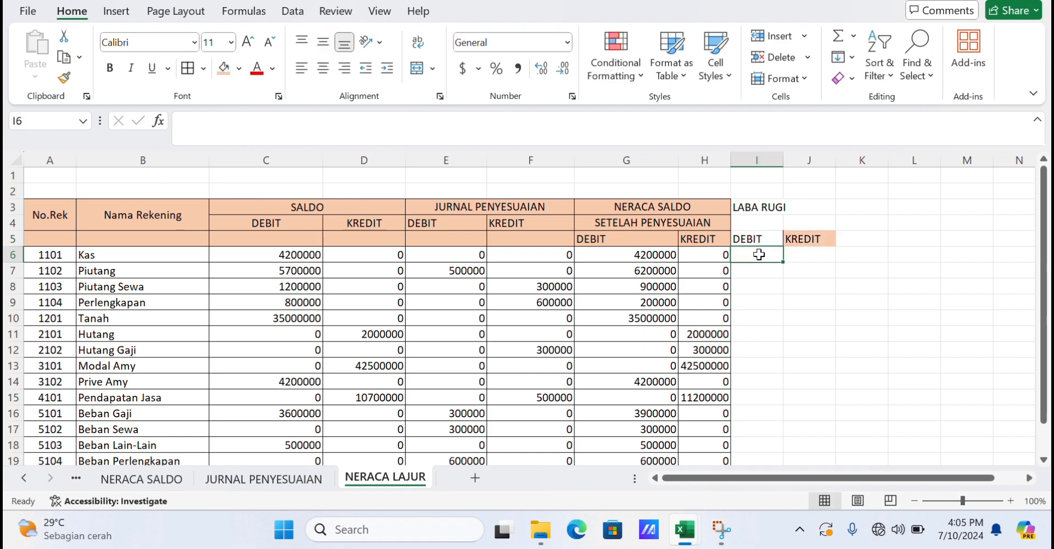
pyautogui.write('=IFF')
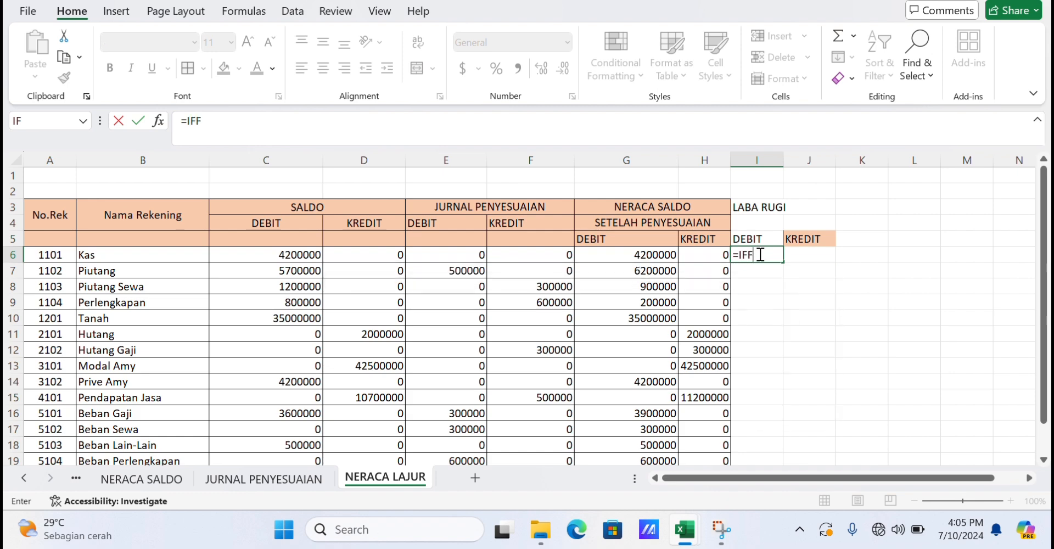
pyautogui.press('BackSpace')
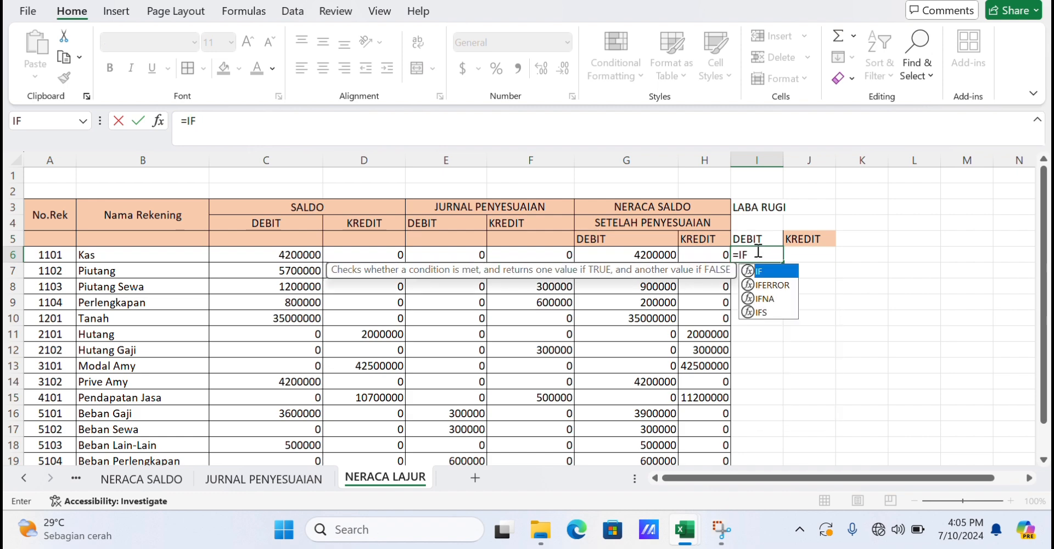
pyautogui.doubleClick(765, 268)
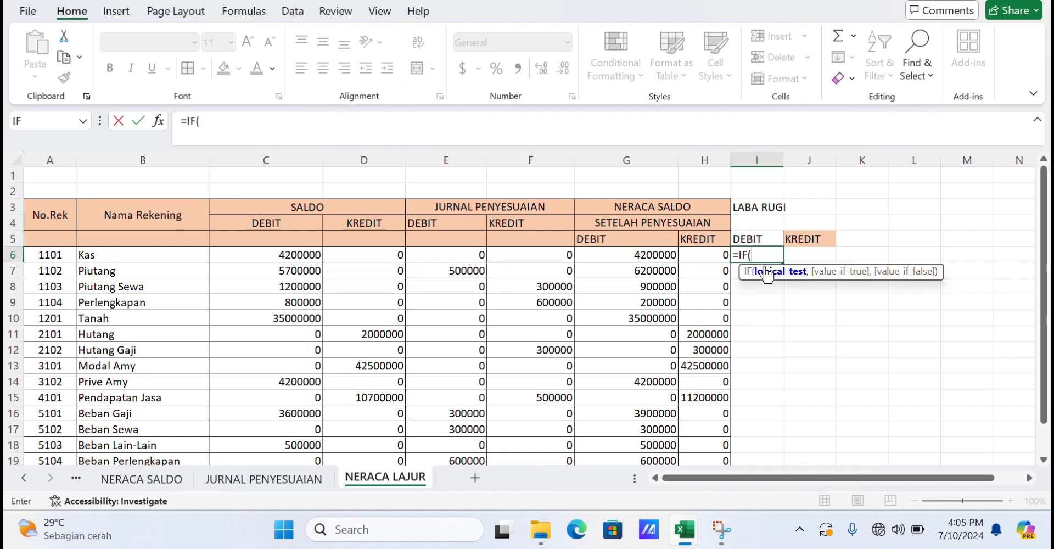
pyautogui.write('LEF')
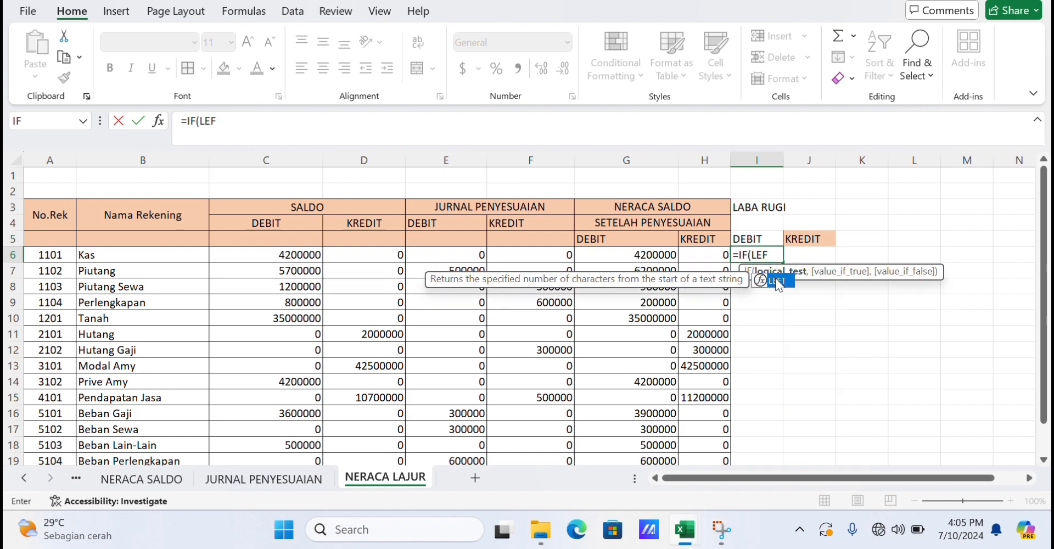
pyautogui.doubleClick(774, 278)
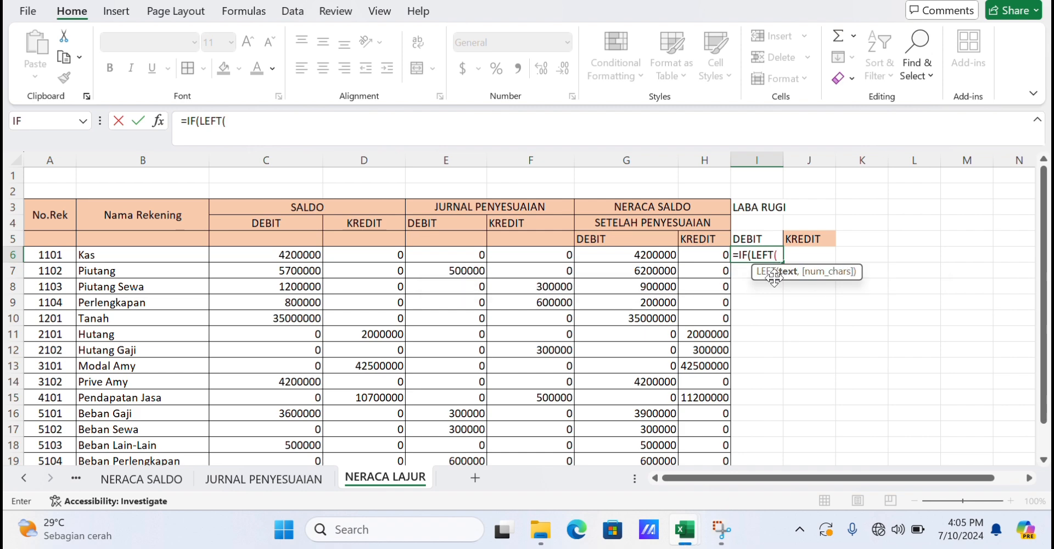
pyautogui.click(53, 255)
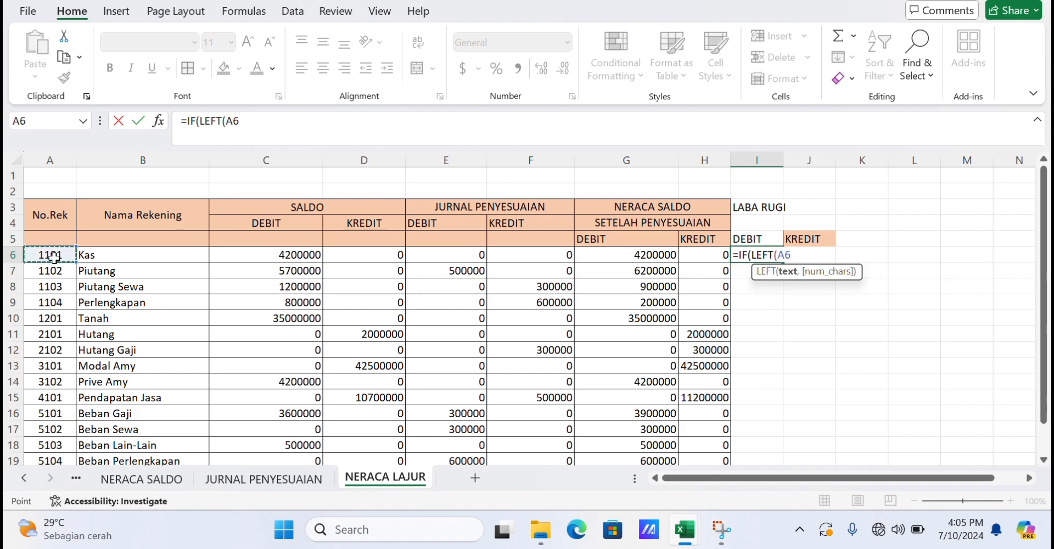
pyautogui.write(',1')
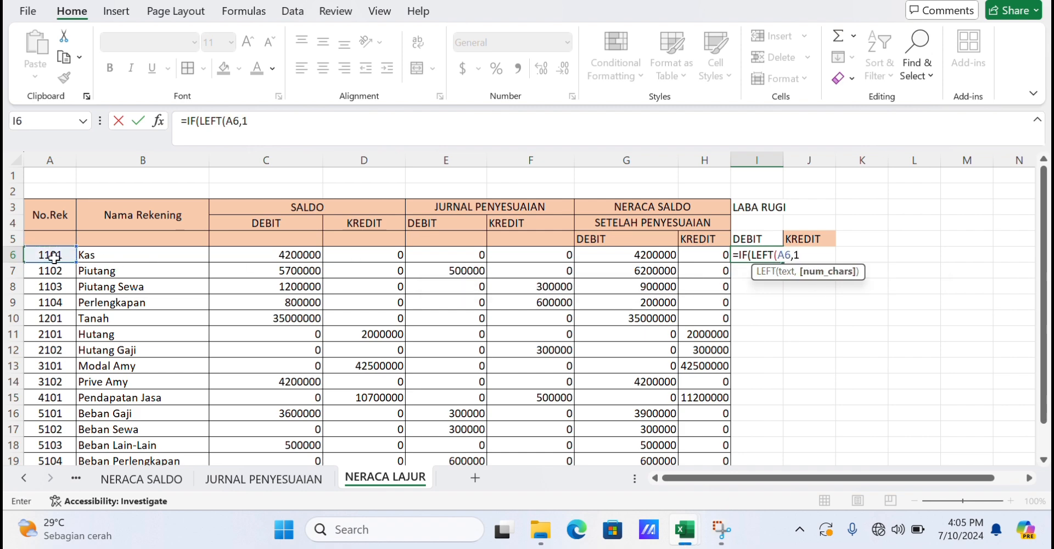
pyautogui.write(')')
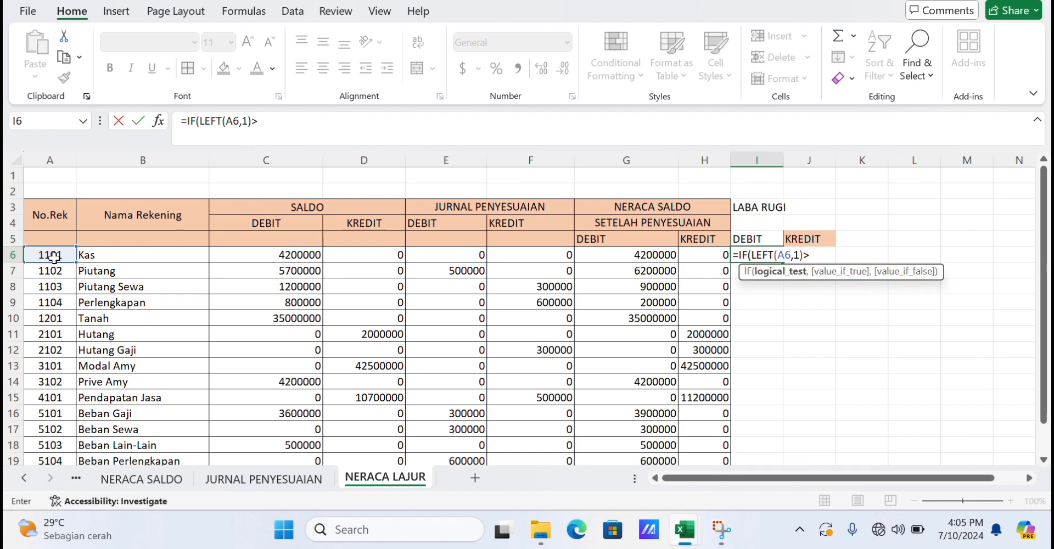
pyautogui.write('>="4",')
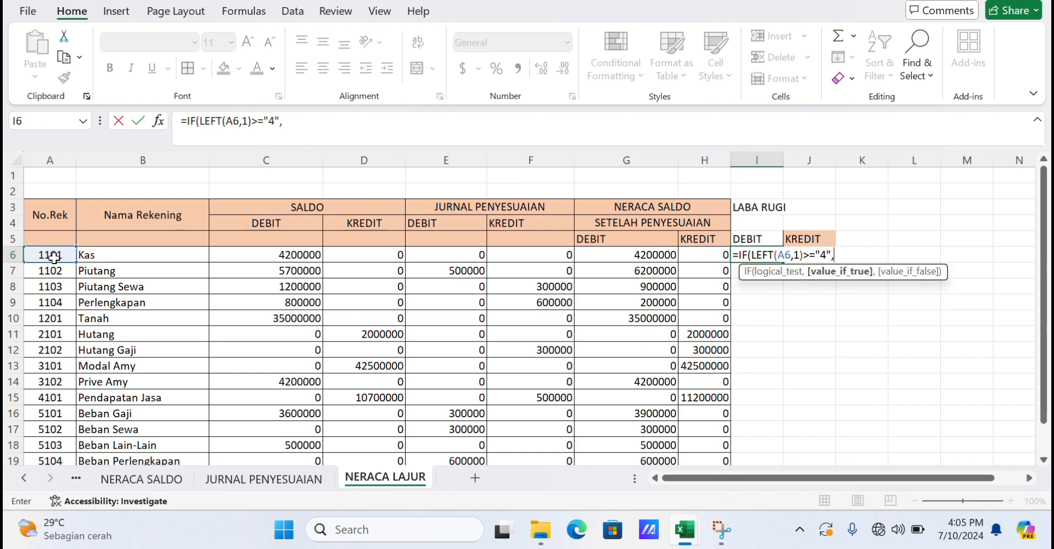
pyautogui.click(667, 250)
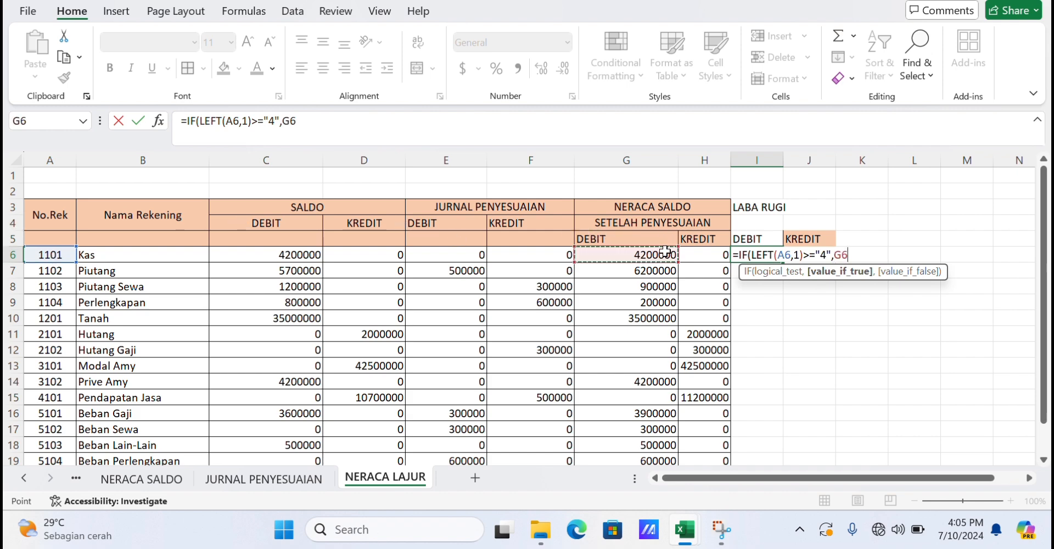
pyautogui.write(',0')
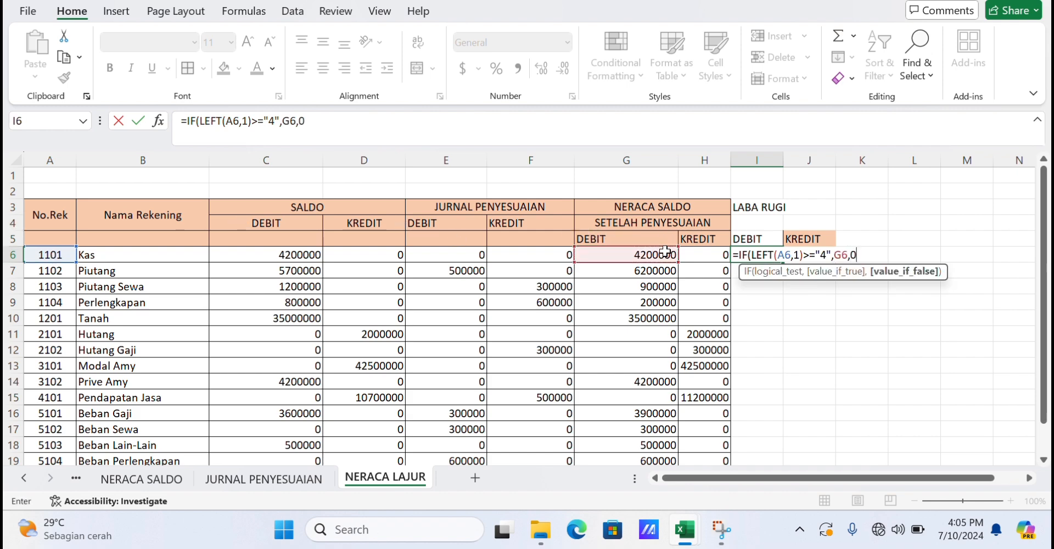
pyautogui.write(',')
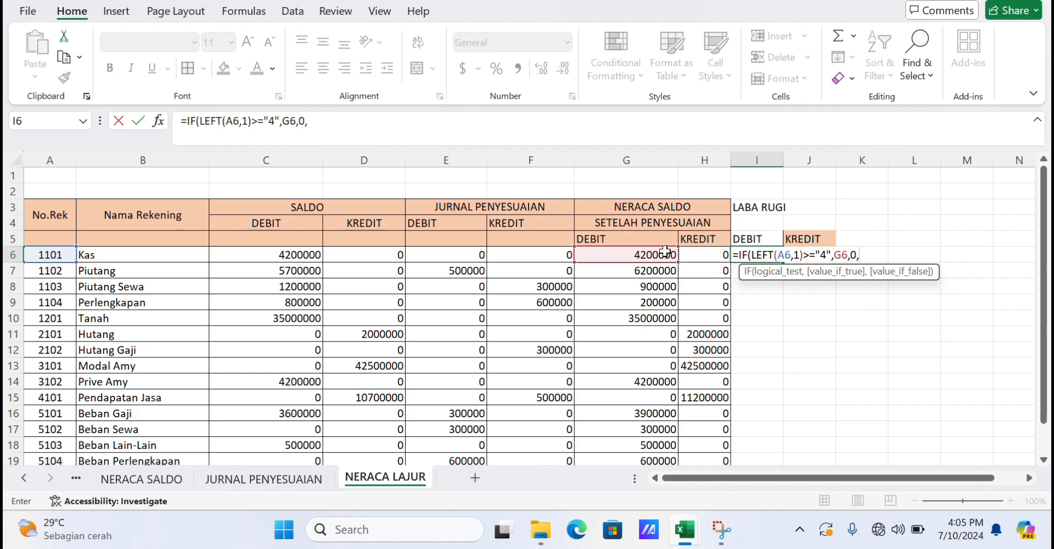
pyautogui.press('BackSpace')
pyautogui.write(')')
pyautogui.press('Return')
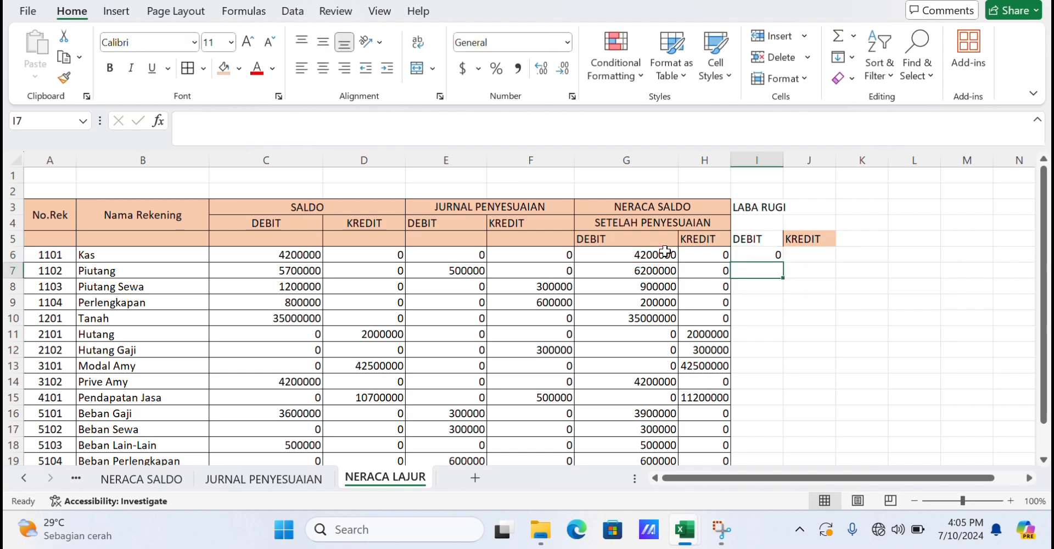
pyautogui.click(767, 256)
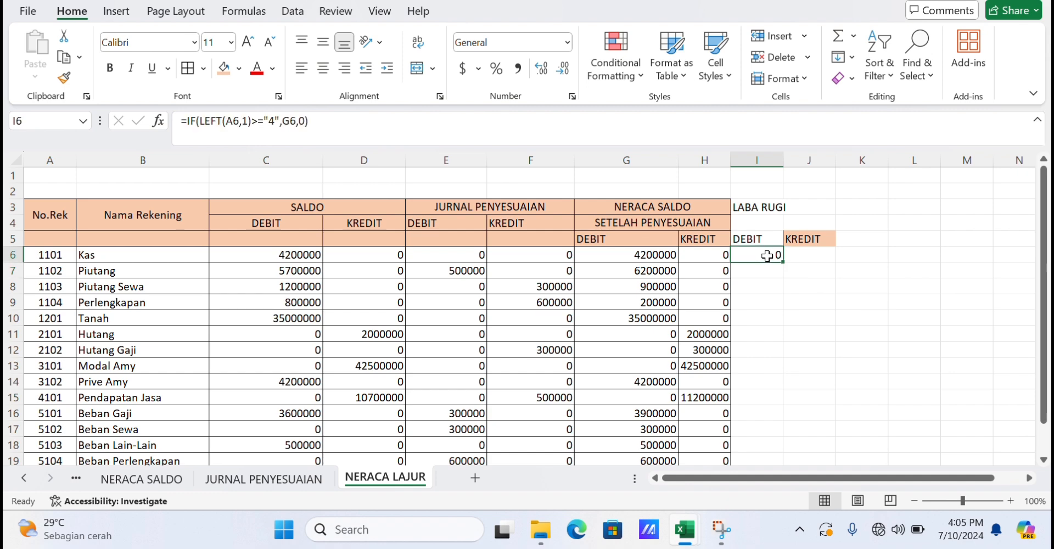
pyautogui.moveTo(782, 262); pyautogui.dragTo(789, 438)
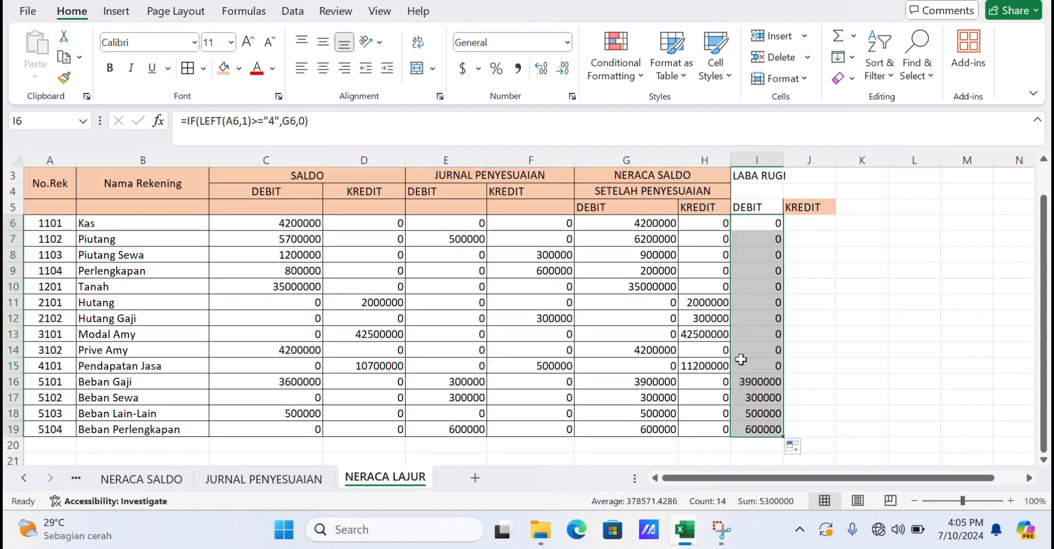
# Enter the formula =IF(LEFT(B6,1)>="4",H6,) in J6 and fill it down to J19.
pyautogui.scroll(2, 741, 357)
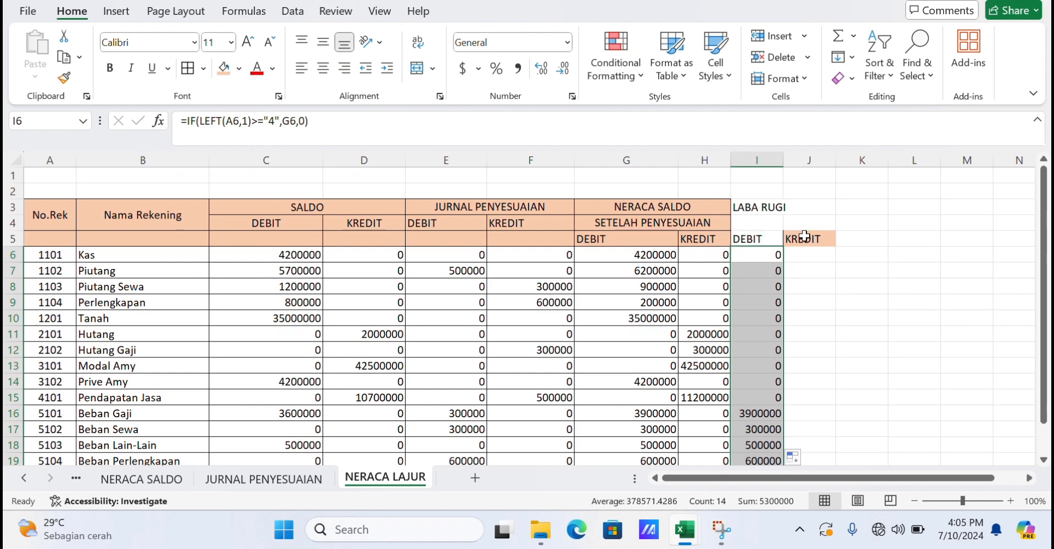
pyautogui.click(802, 259)
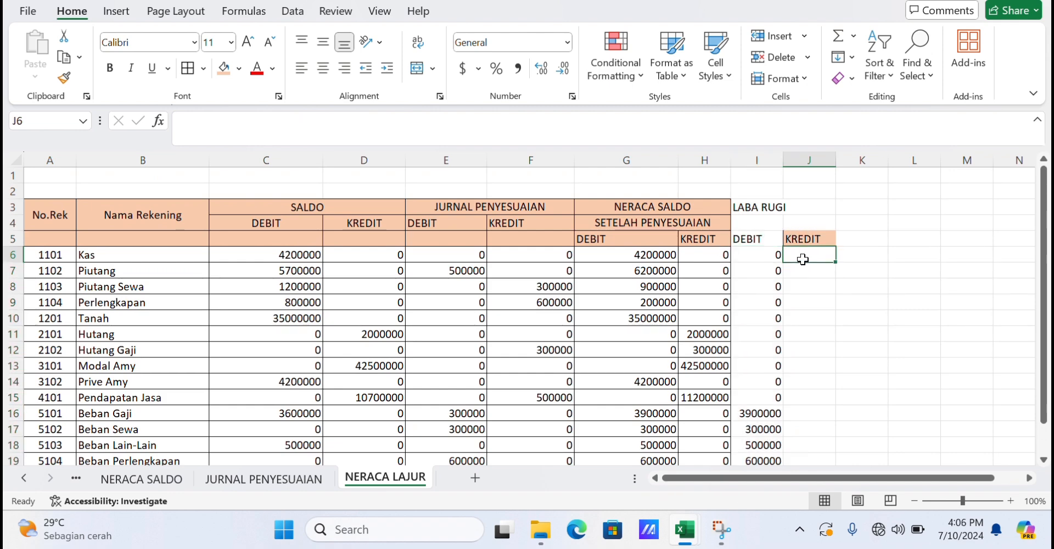
pyautogui.write('=')
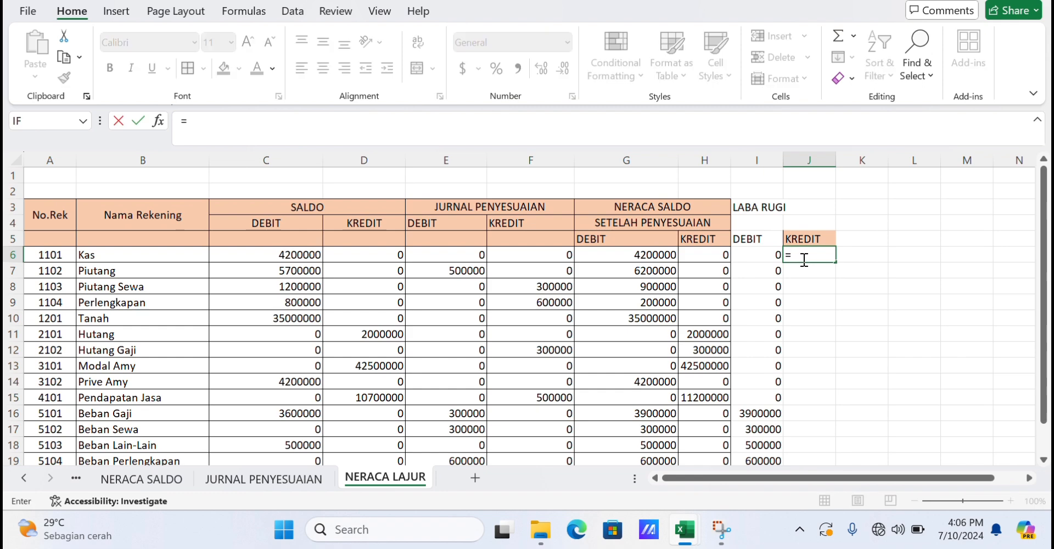
pyautogui.write('I')
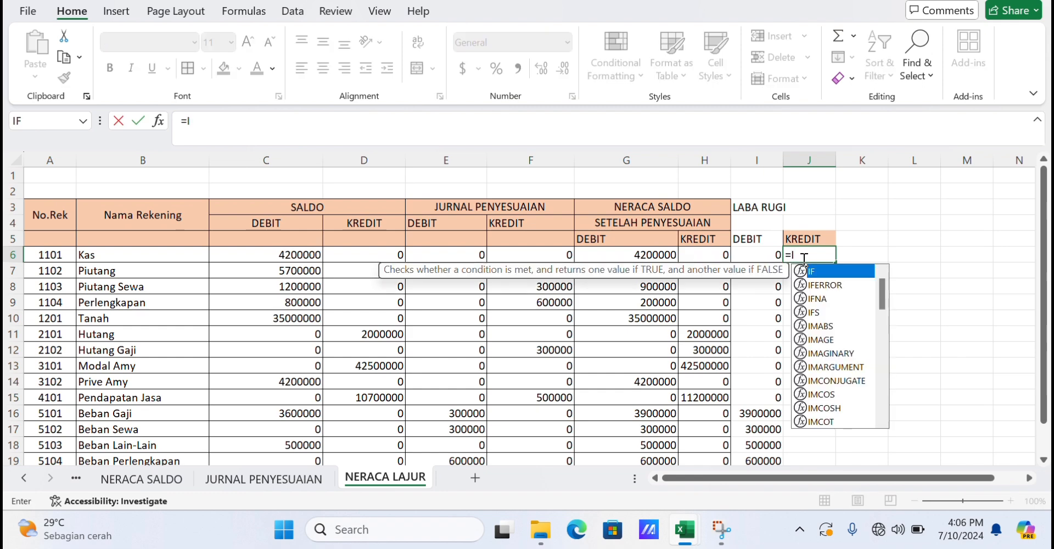
pyautogui.doubleClick(825, 270)
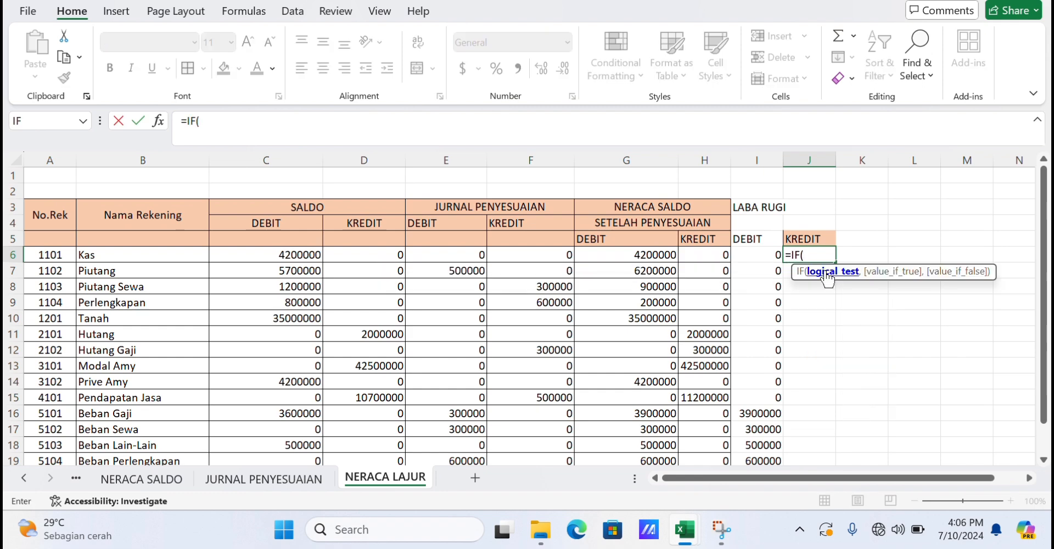
pyautogui.write('LEF')
pyautogui.doubleClick(828, 281)
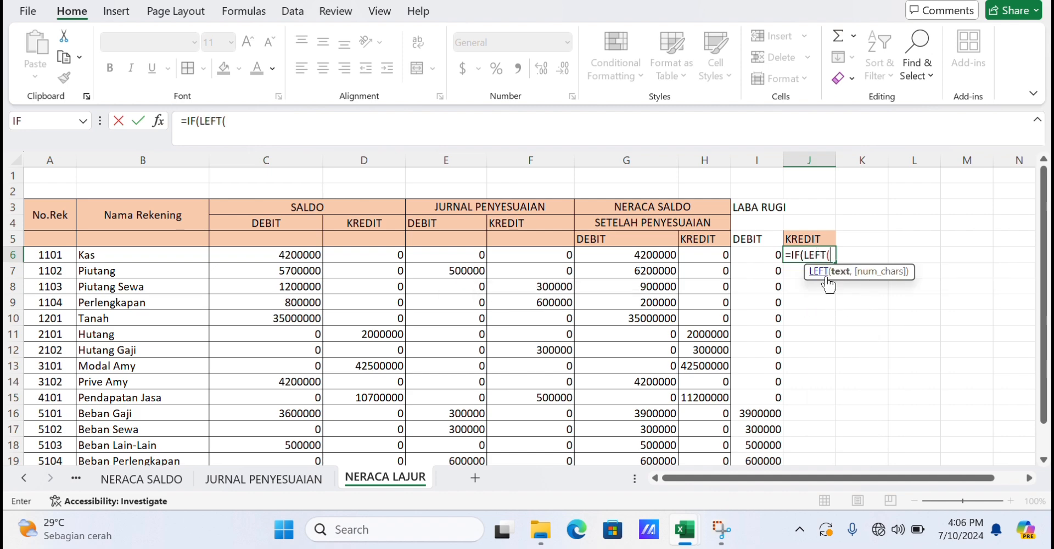
pyautogui.click(197, 256)
pyautogui.write(',')
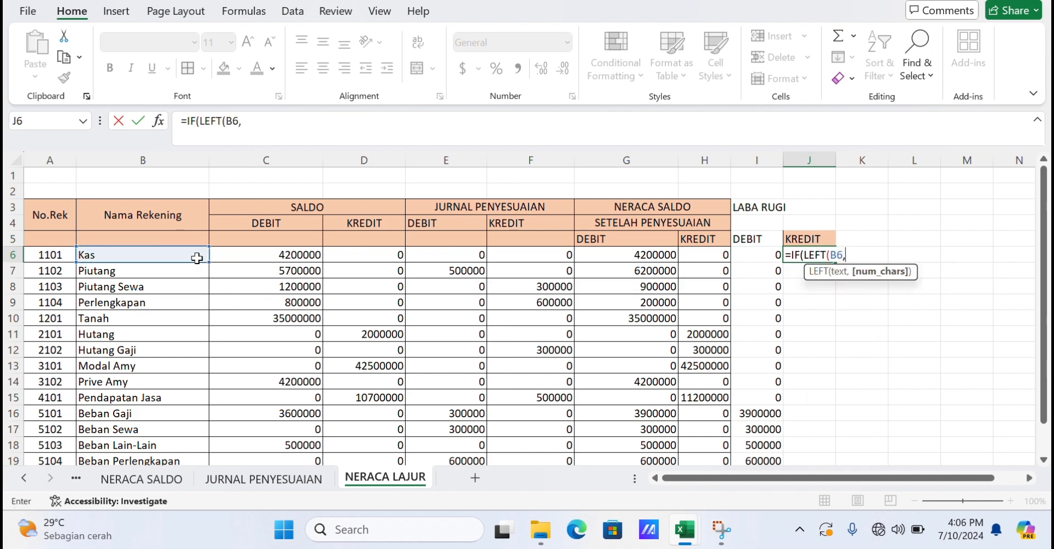
pyautogui.write('1)')
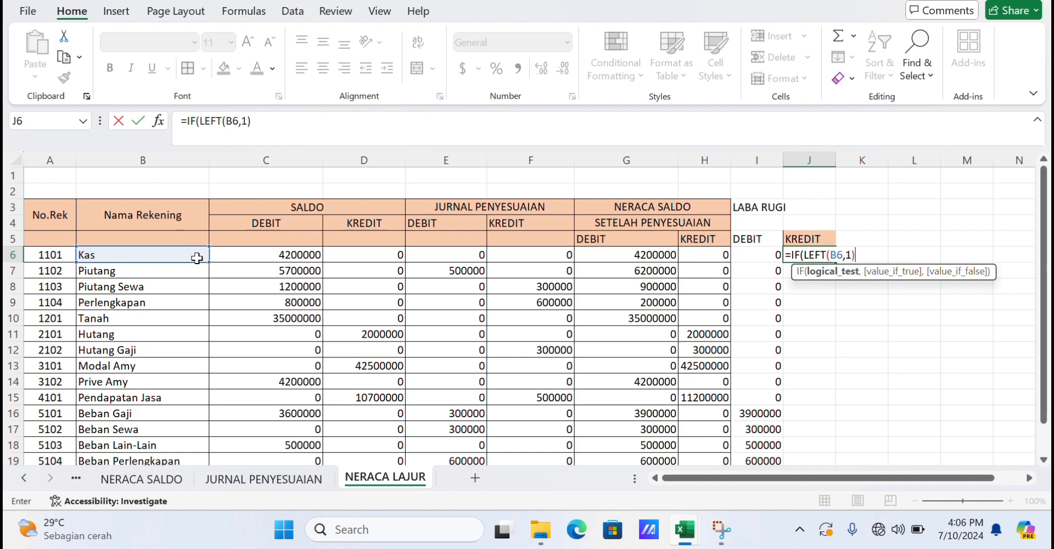
pyautogui.write('>="4')
pyautogui.write(',')
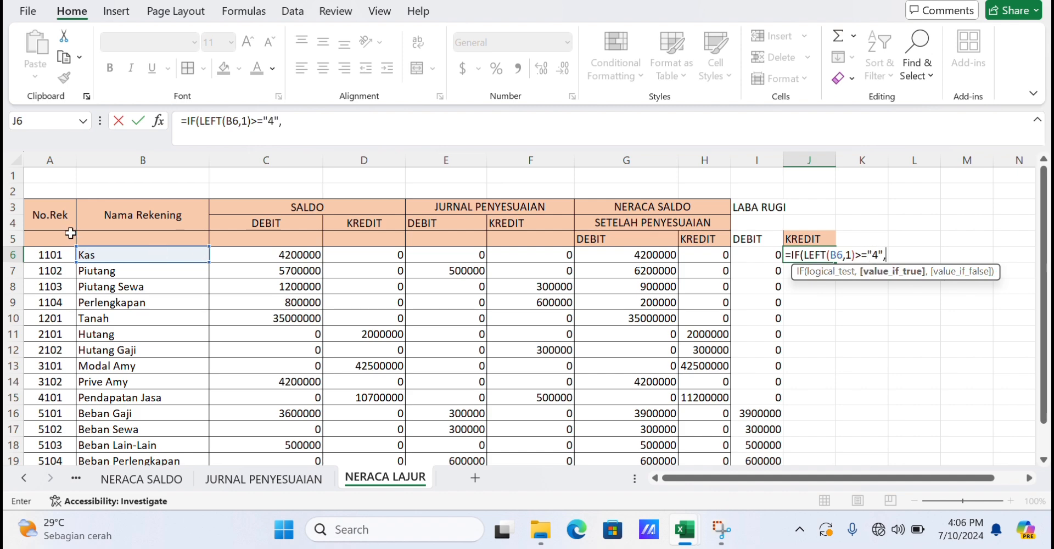
pyautogui.click(690, 259)
pyautogui.write(',')
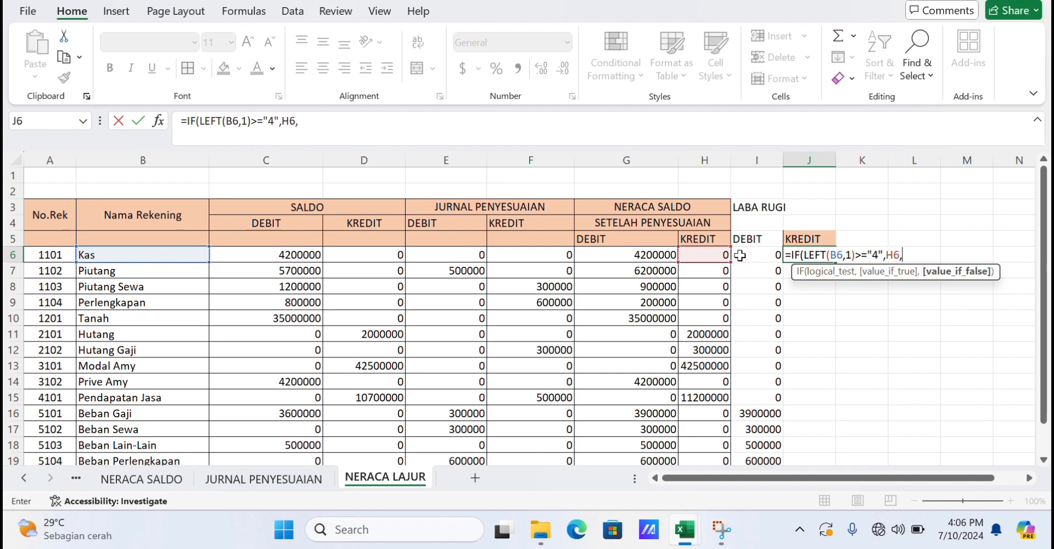
pyautogui.write(')')
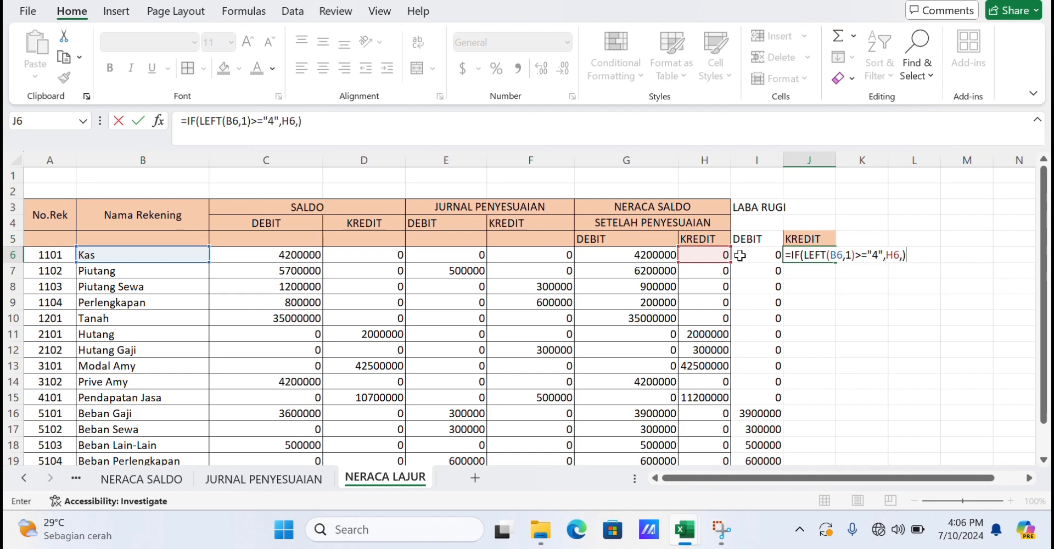
pyautogui.press('Return')
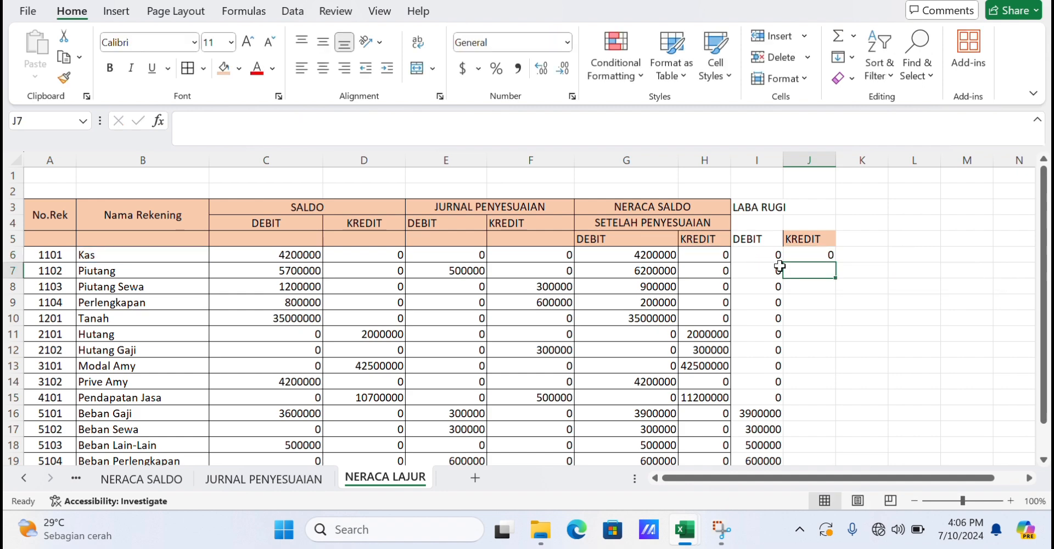
pyautogui.click(807, 257)
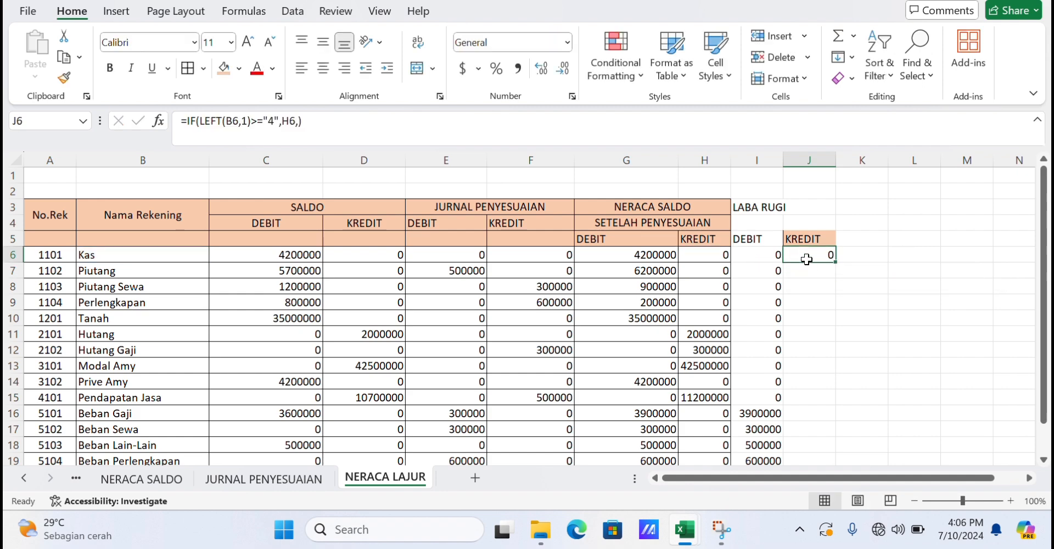
pyautogui.moveTo(835, 262); pyautogui.dragTo(801, 463)
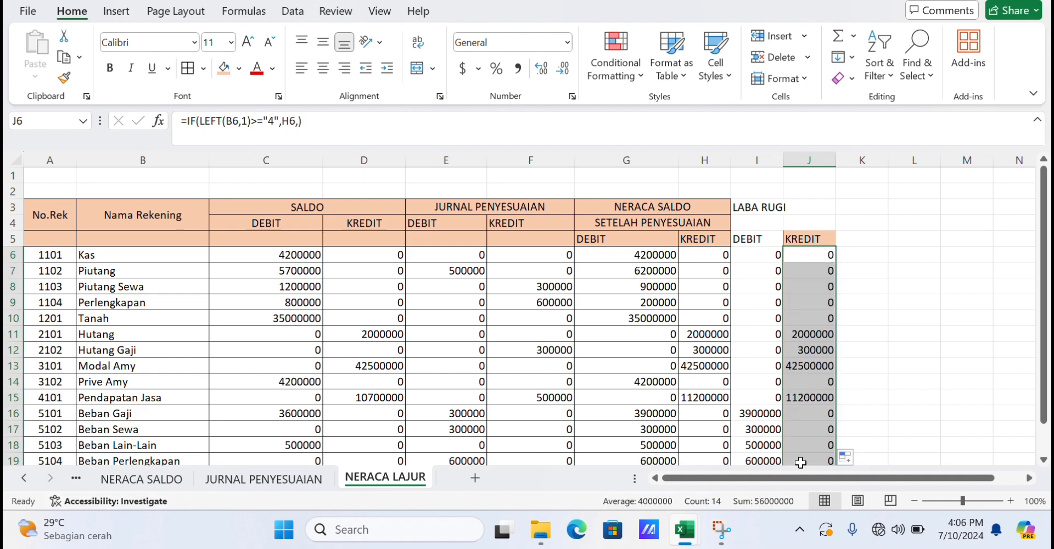
# Widen columns I and J and merge and center the LABA RUGI heading across I3:J4 with middle alignment.
pyautogui.click(869, 232)
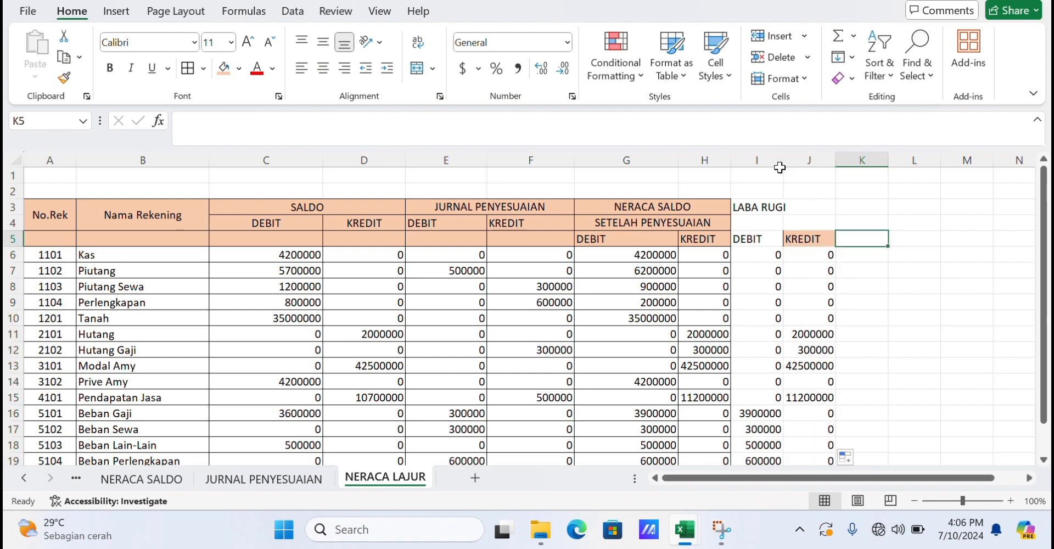
pyautogui.moveTo(787, 161); pyautogui.dragTo(899, 154)
pyautogui.moveTo(796, 206); pyautogui.dragTo(850, 219)
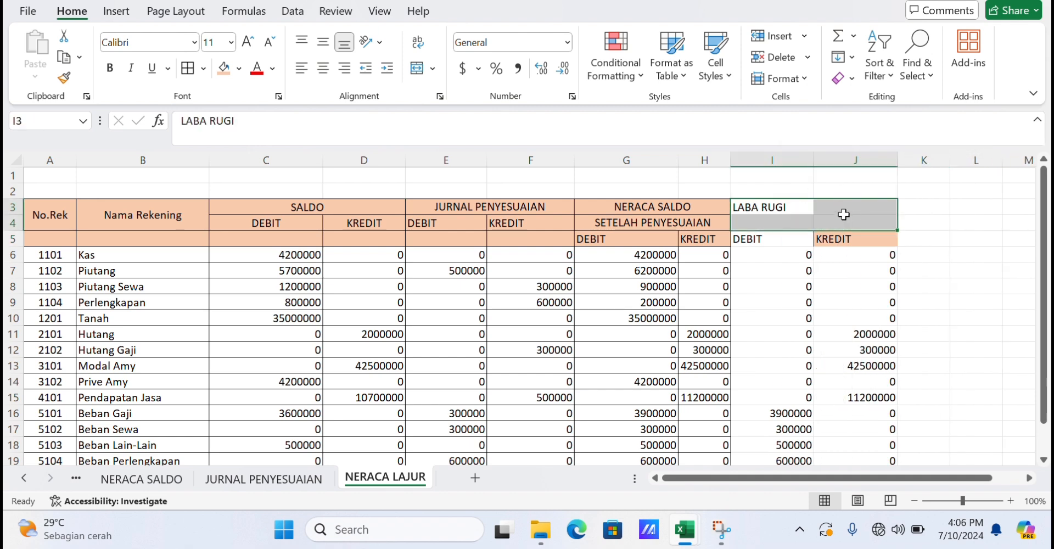
pyautogui.click(417, 68)
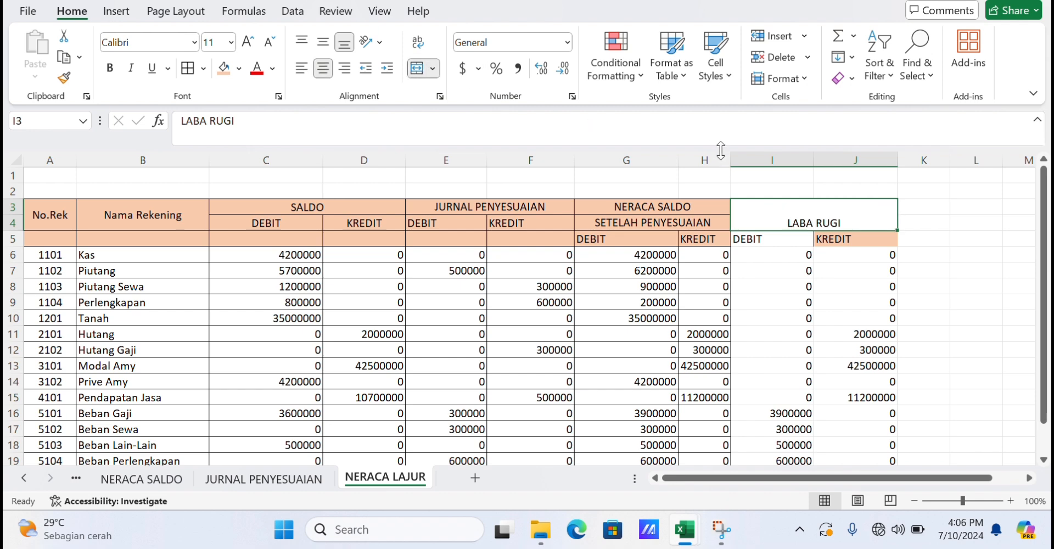
pyautogui.click(323, 42)
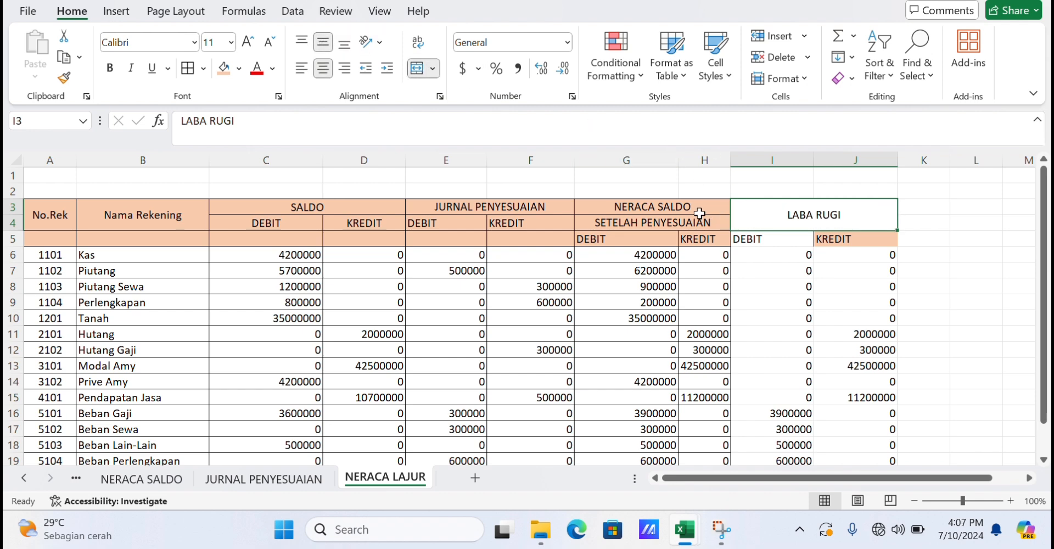
# Apply the orange header fill to the LABA RUGI header cells I3:J5.
pyautogui.moveTo(700, 213); pyautogui.dragTo(806, 235)
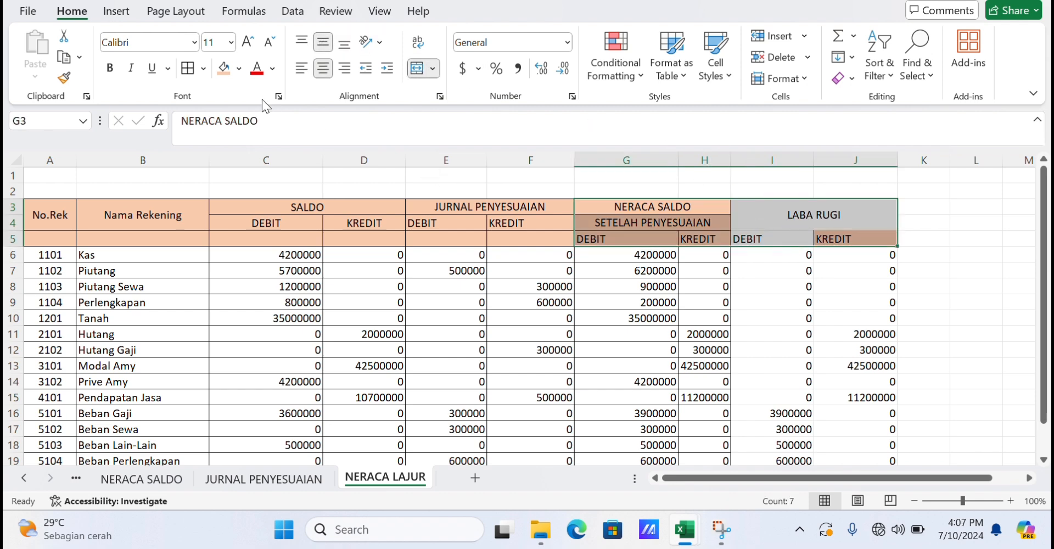
pyautogui.click(224, 75)
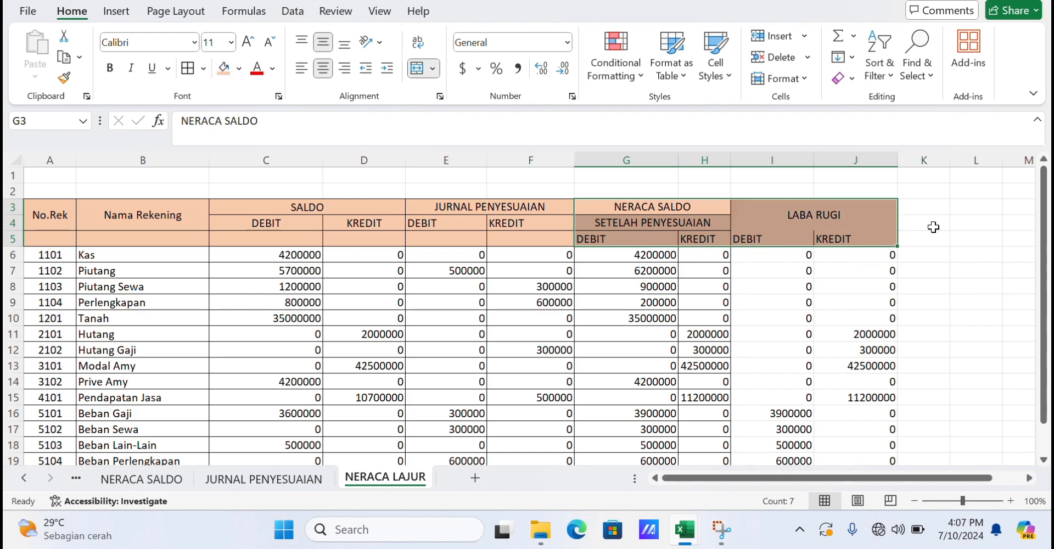
# Add all borders to the LABA RUGI block I3:J19.
pyautogui.keyDown('ctrl'); pyautogui.scroll(-2, 933, 227); pyautogui.keyUp('ctrl')
pyautogui.keyDown('ctrl'); pyautogui.scroll(1, 933, 227); pyautogui.keyUp('ctrl')
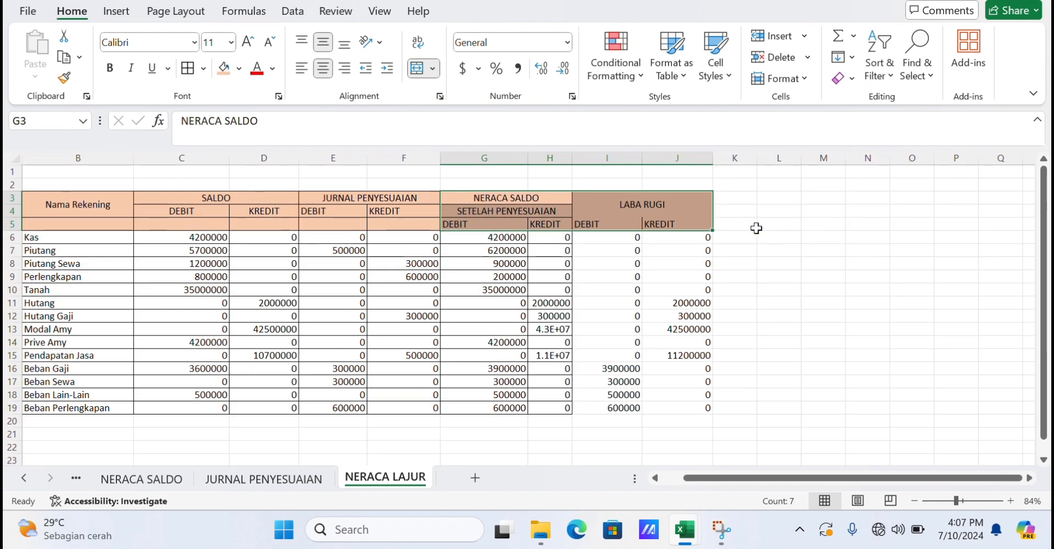
pyautogui.click(757, 229)
pyautogui.moveTo(689, 216); pyautogui.dragTo(692, 406)
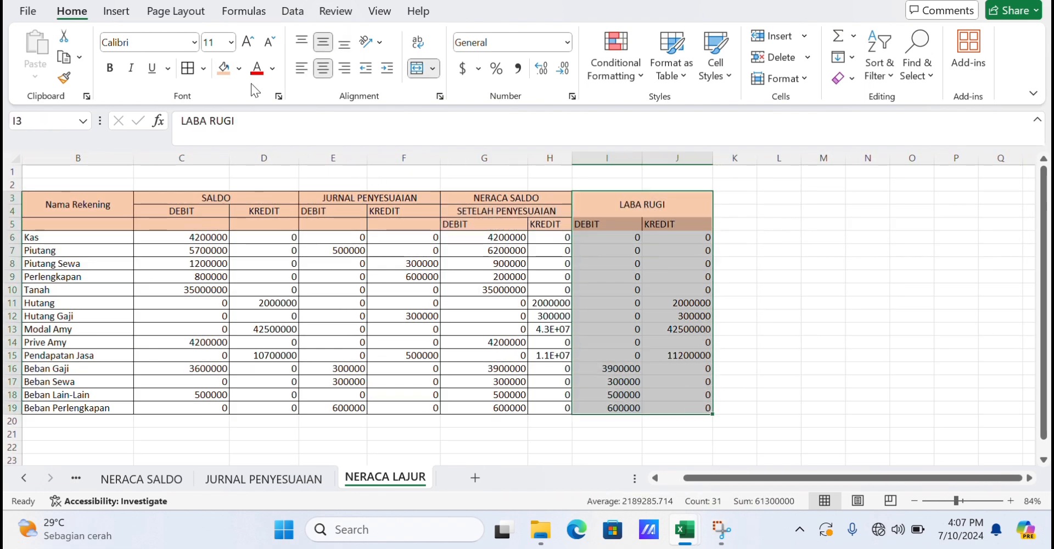
pyautogui.click(187, 68)
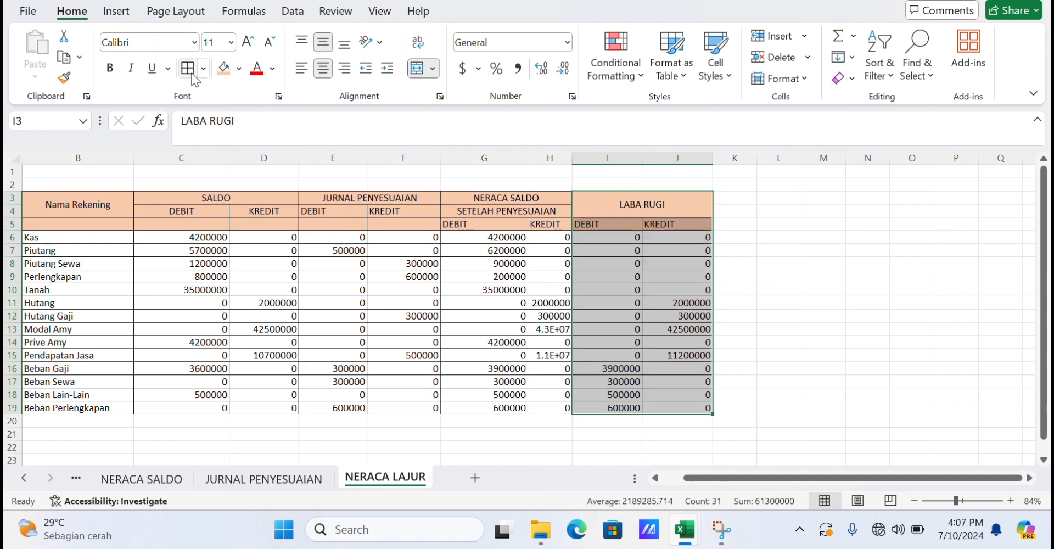
# Enter the heading NERACA in K3.
pyautogui.click(744, 202)
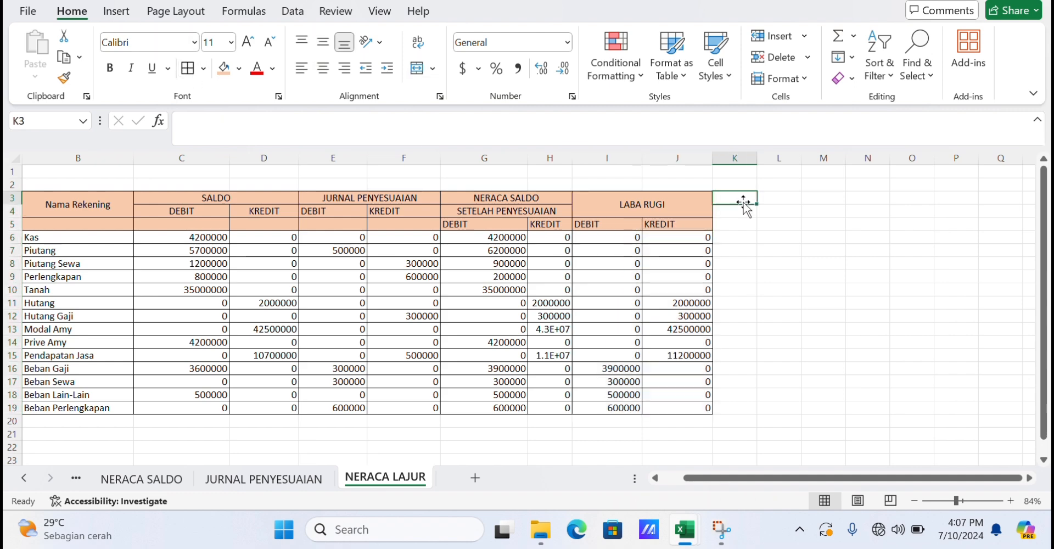
pyautogui.write('NNERAC')
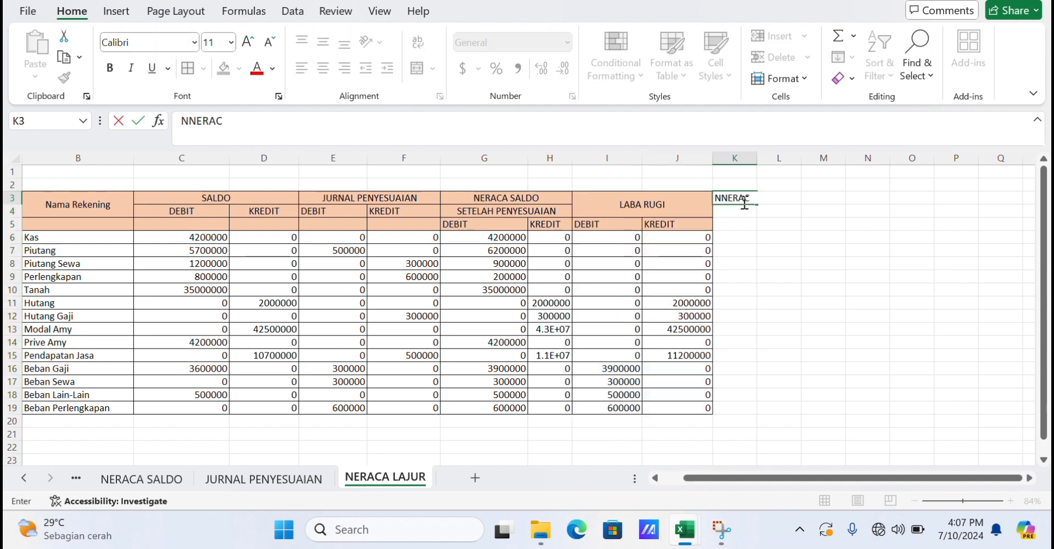
pyautogui.write('A')
pyautogui.press('BackSpace')
pyautogui.press('BackSpace')
pyautogui.press('BackSpace')
pyautogui.write('ER')
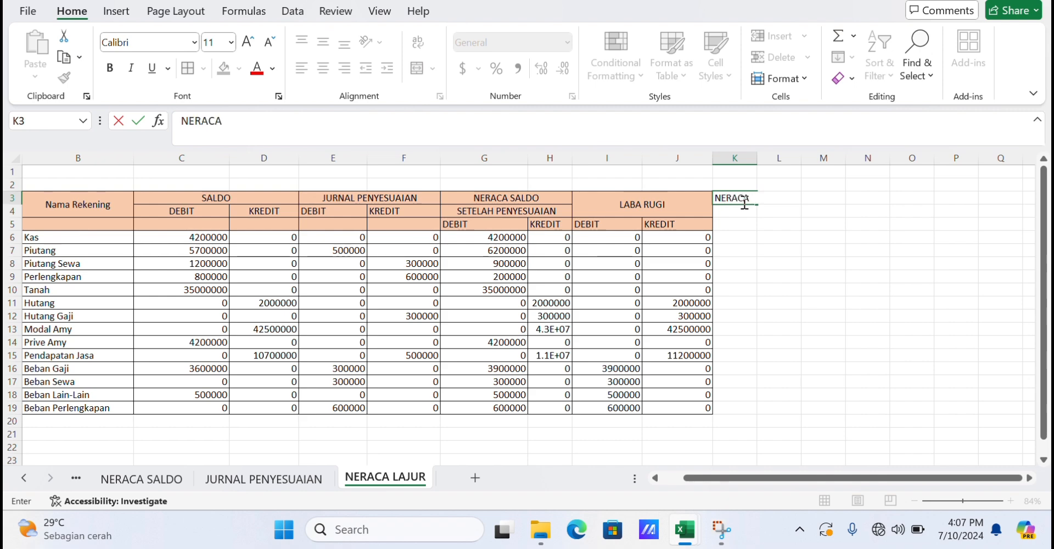
# Enter the NERACA column headings DEBIT in K5 and KREDIT in L5.
pyautogui.click(747, 225)
pyautogui.write('DEBIT')
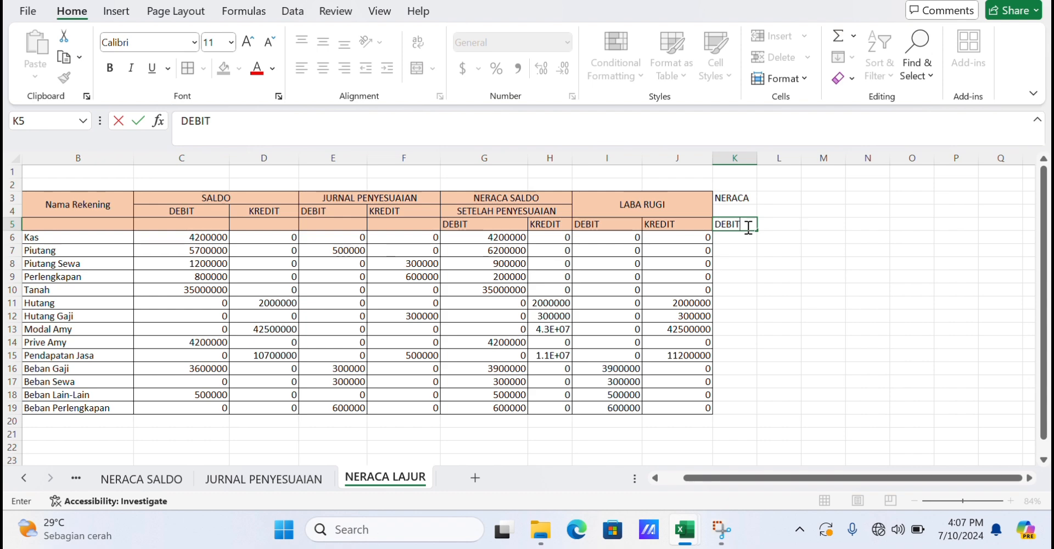
pyautogui.press('Tab')
pyautogui.write('KR')
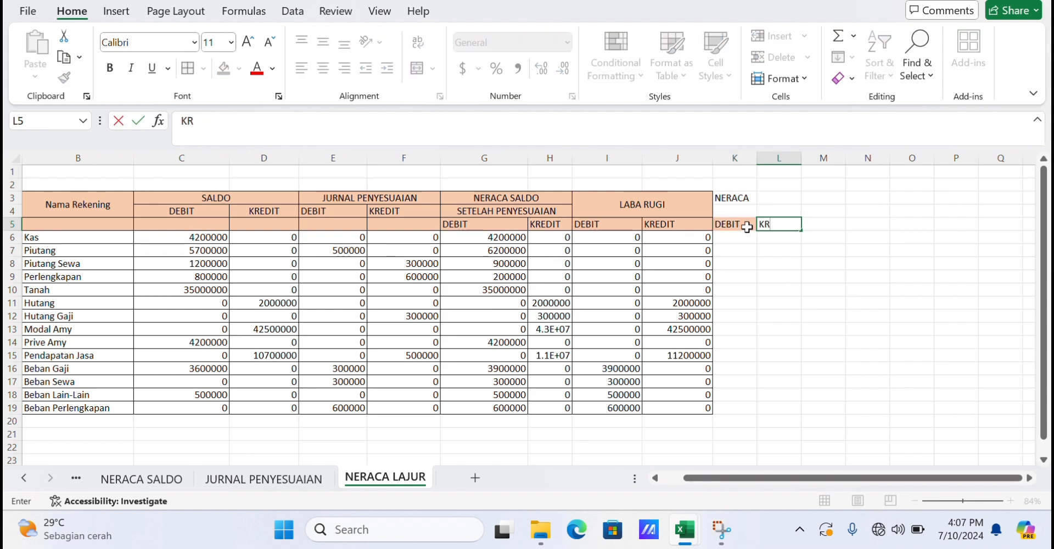
pyautogui.write('EDIT')
# Enter the formula =IF(LEFT(A6,1)<="3",G6,0) in K6 and fill it down to K19.
pyautogui.click(746, 237)
pyautogui.write('=')
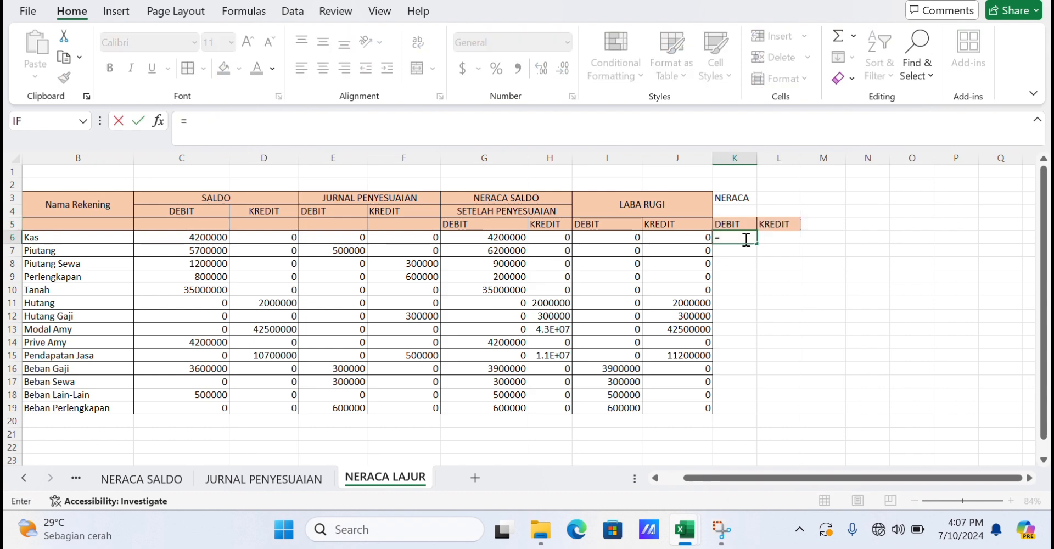
pyautogui.write('IF(')
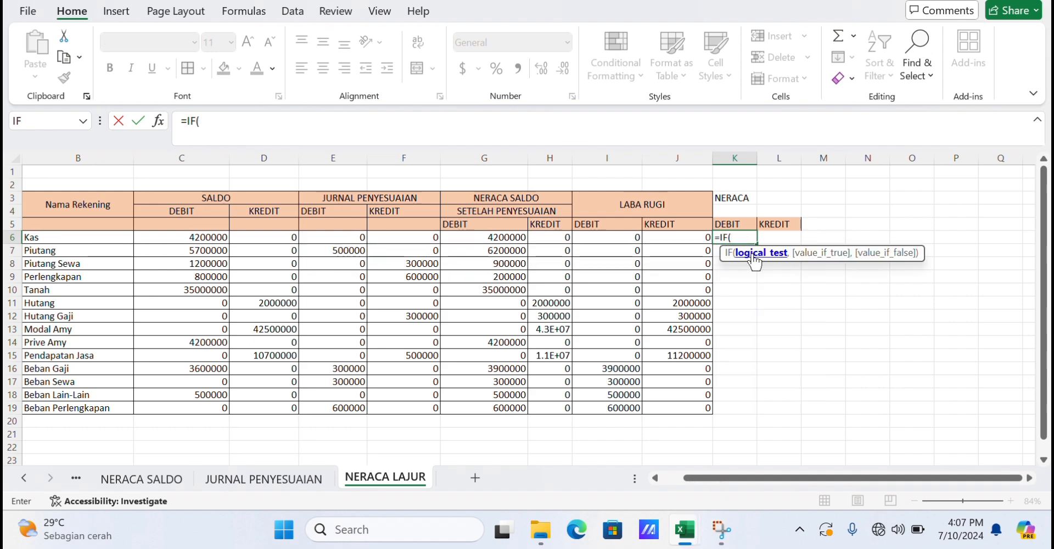
pyautogui.write('LEFT(')
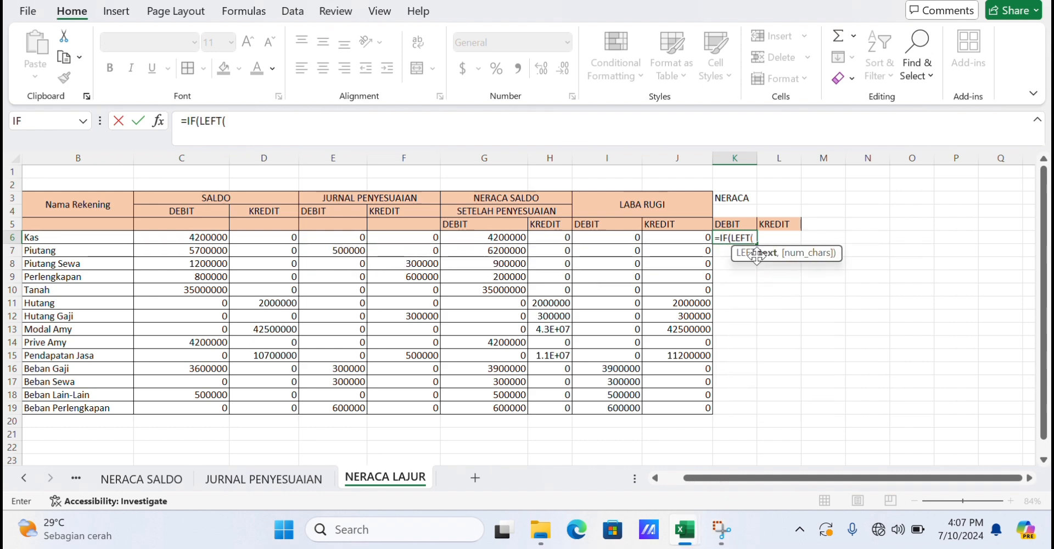
pyautogui.write('(')
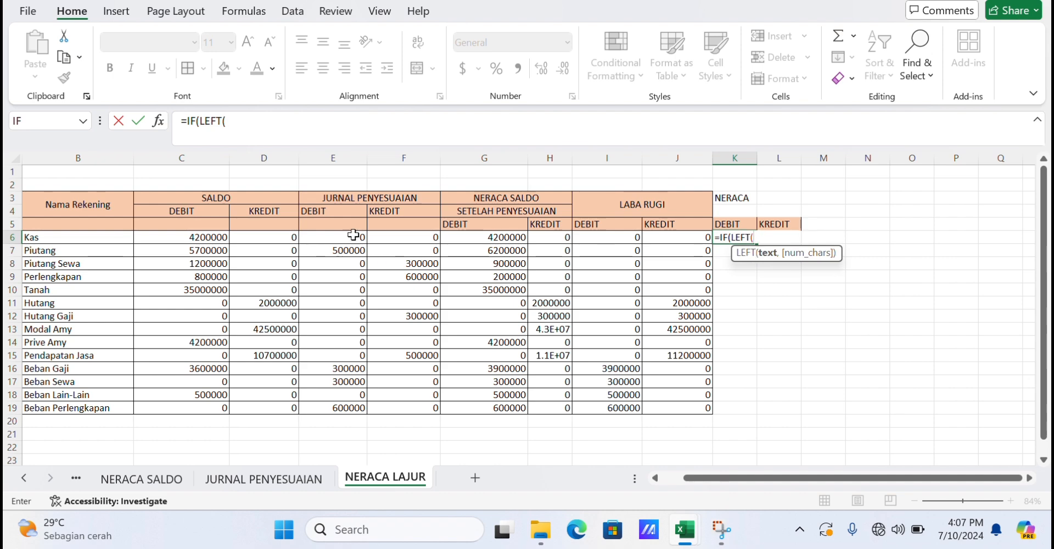
pyautogui.hscroll(-1, 33, 242)
pyautogui.hscroll(-1, 38, 240)
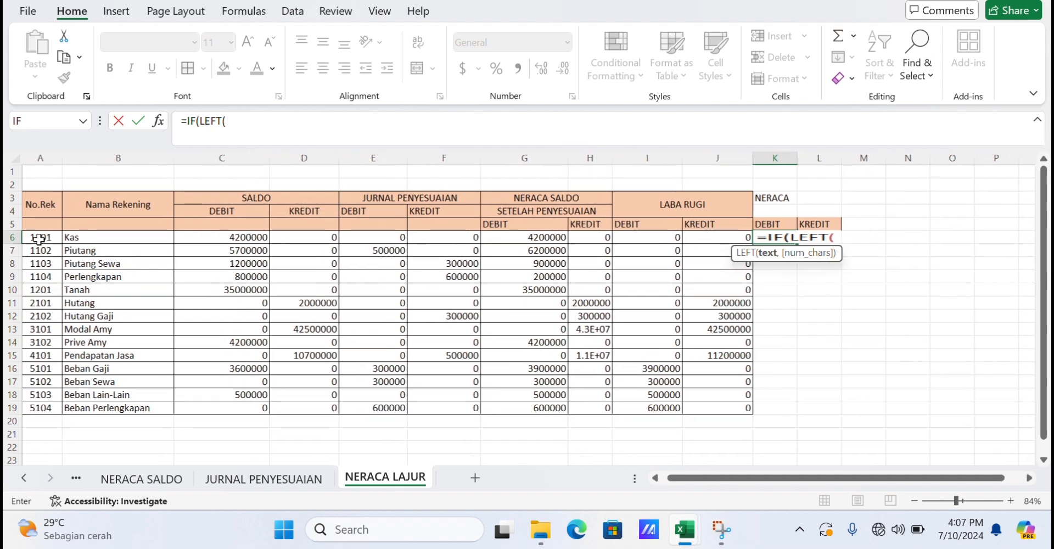
pyautogui.click(40, 238)
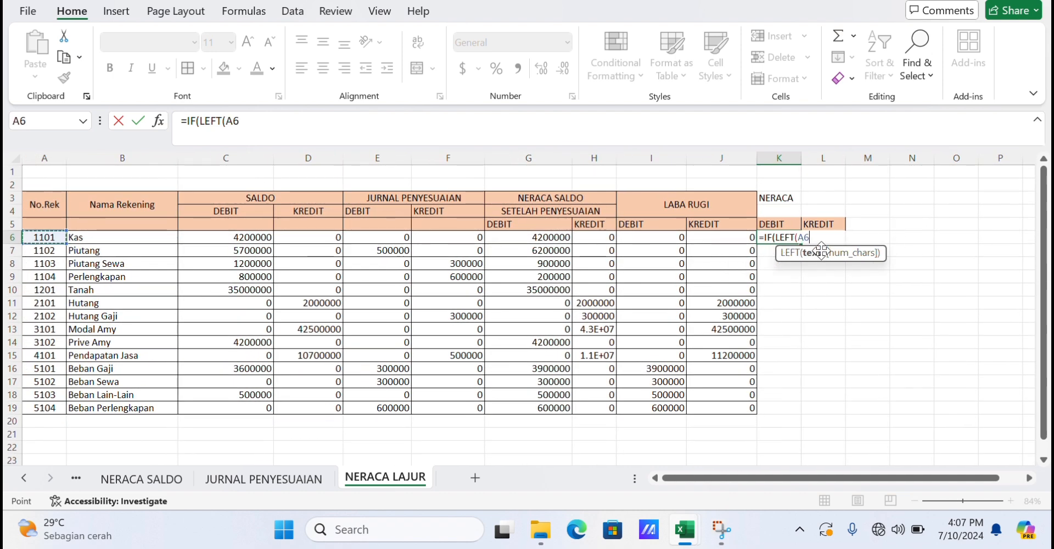
pyautogui.write(',1)<=')
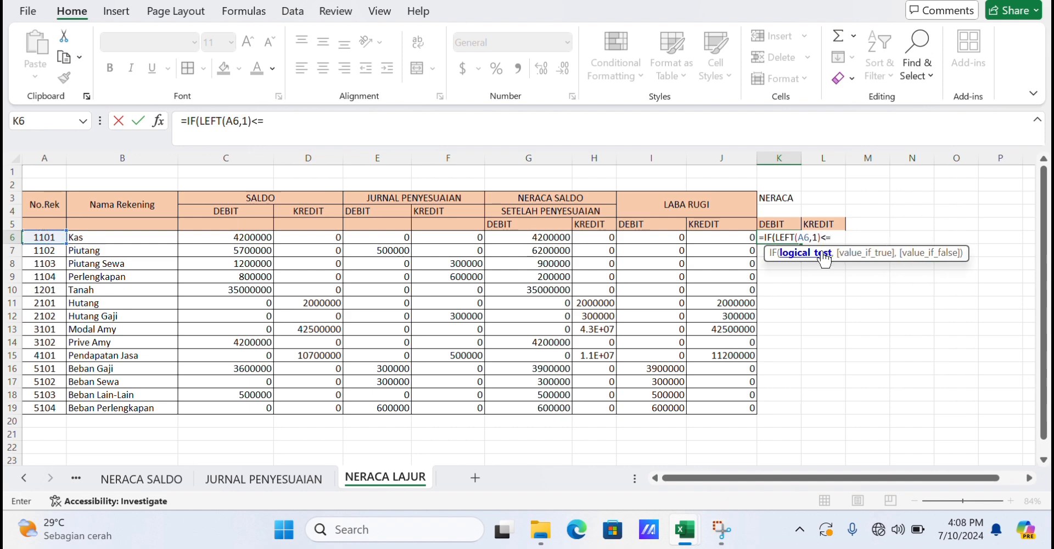
pyautogui.write('"3",')
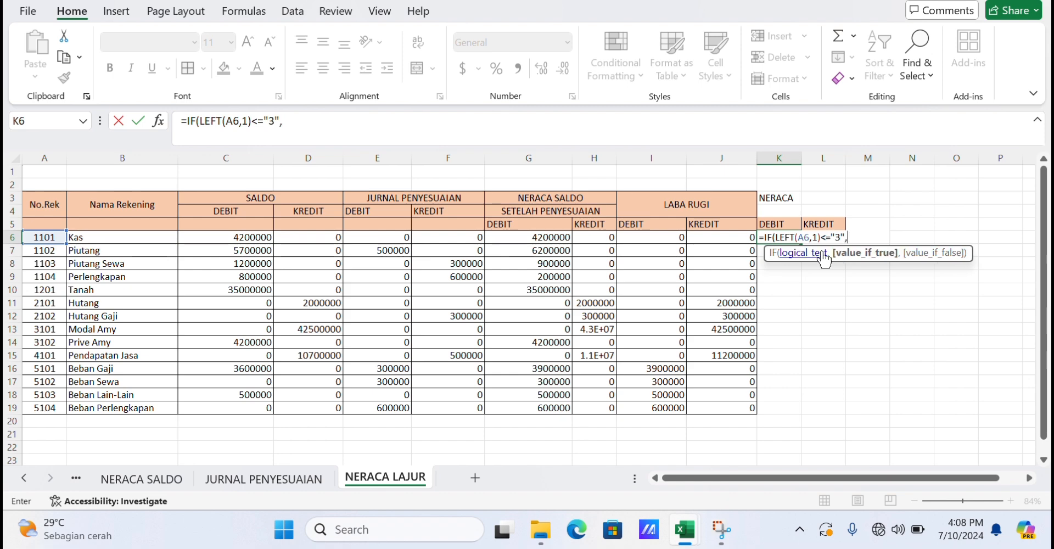
pyautogui.click(556, 238)
pyautogui.write(',0)')
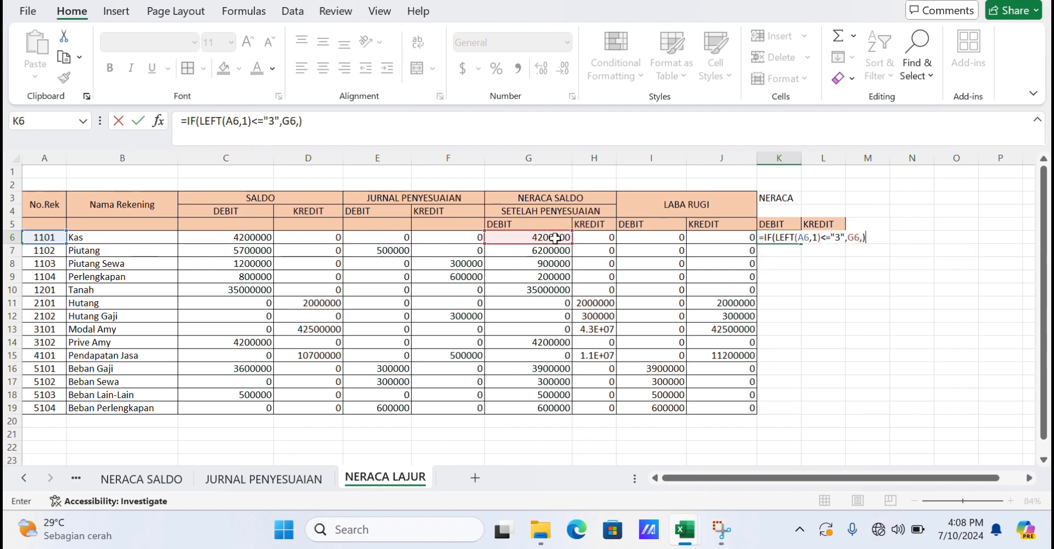
pyautogui.press('Return')
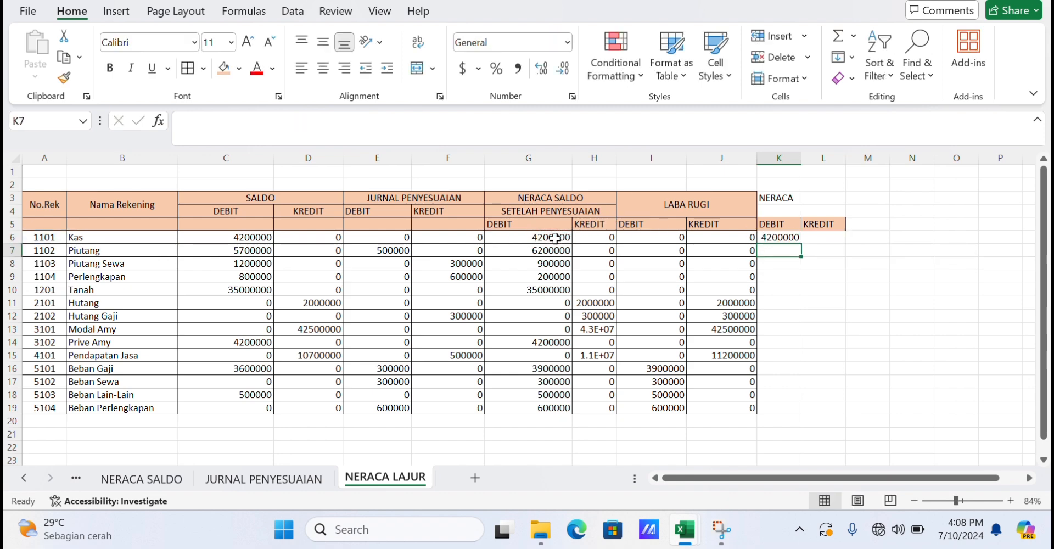
pyautogui.click(774, 237)
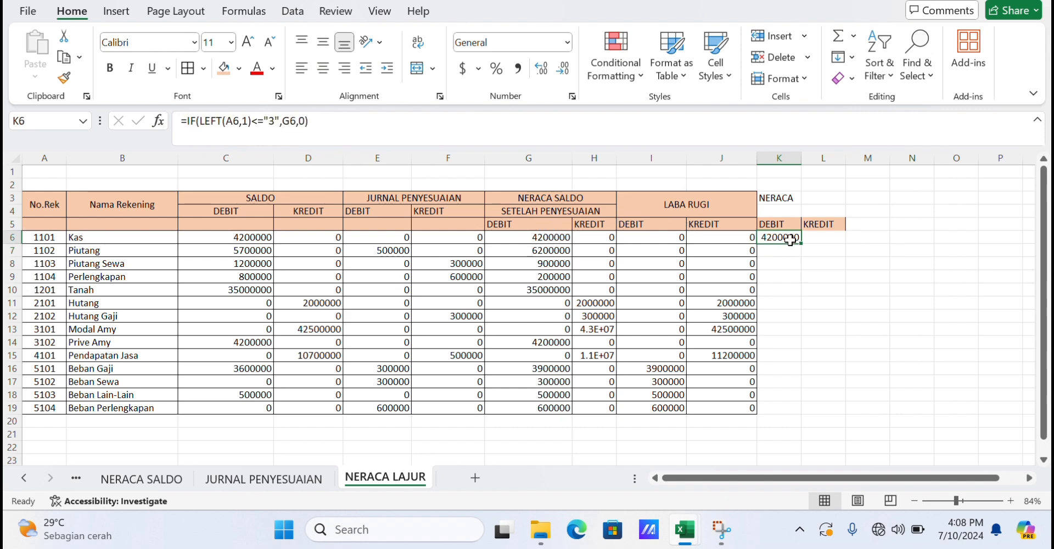
pyautogui.moveTo(803, 244); pyautogui.dragTo(779, 412)
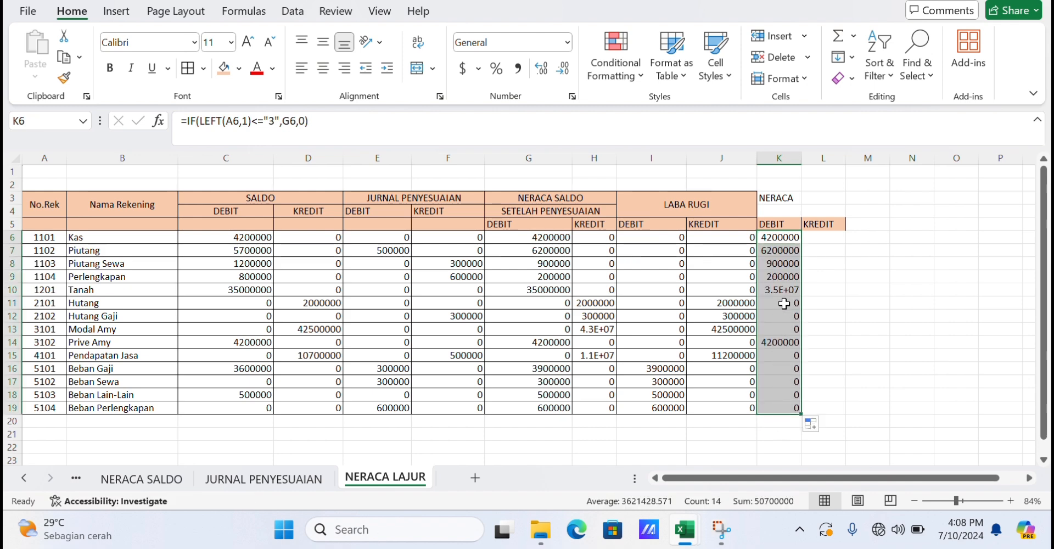
# Widen column K and begin entering an IF formula in L6 starting =IF(LEFT(A6,1).
pyautogui.click(825, 286)
pyautogui.moveTo(806, 155); pyautogui.dragTo(824, 155)
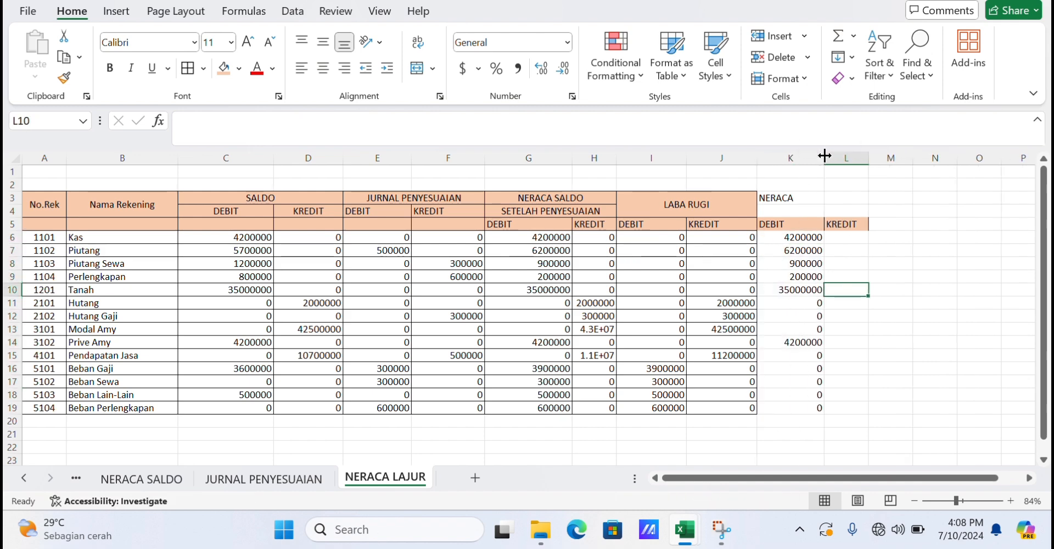
pyautogui.click(835, 236)
pyautogui.write('=')
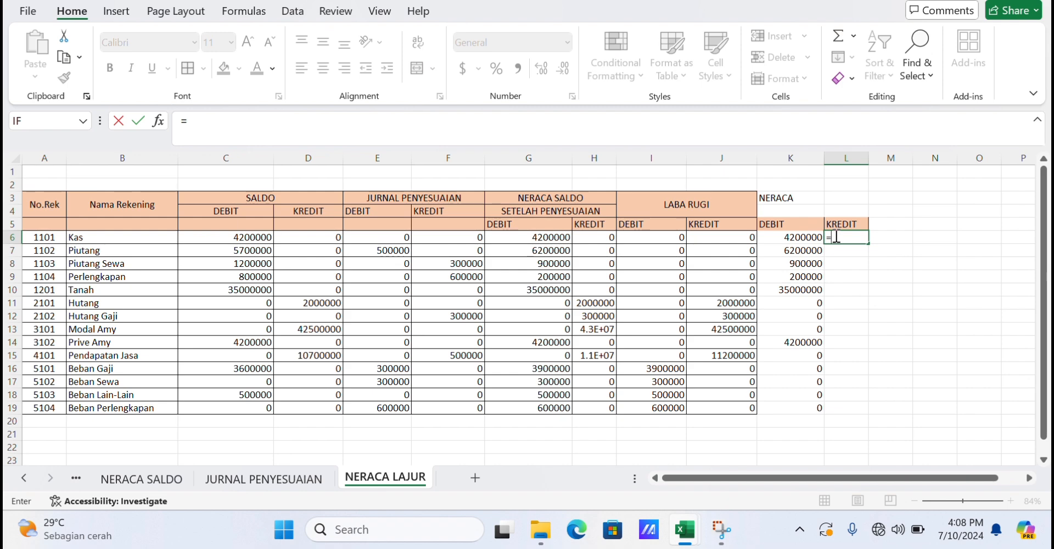
pyautogui.write('IF')
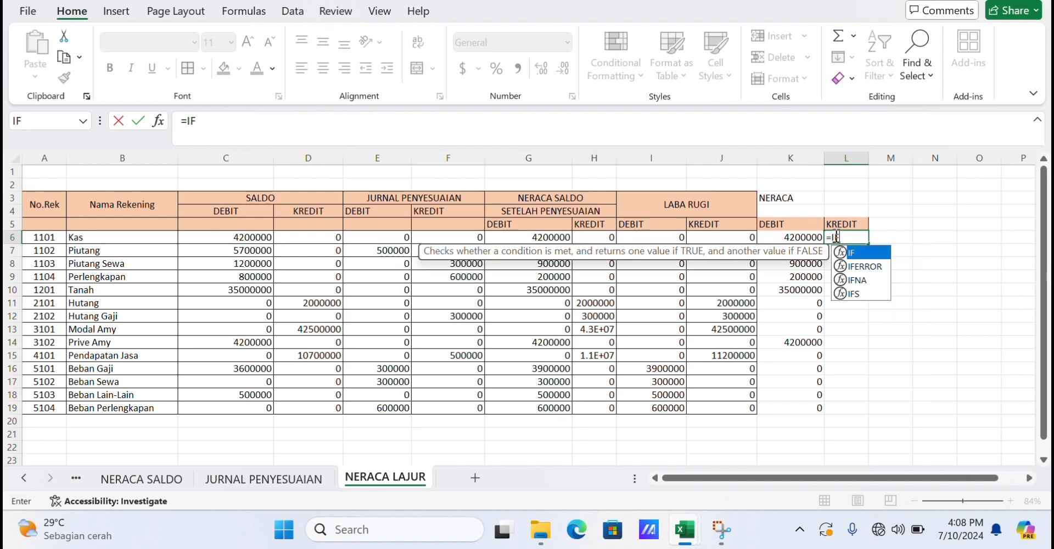
pyautogui.write('(LEFT')
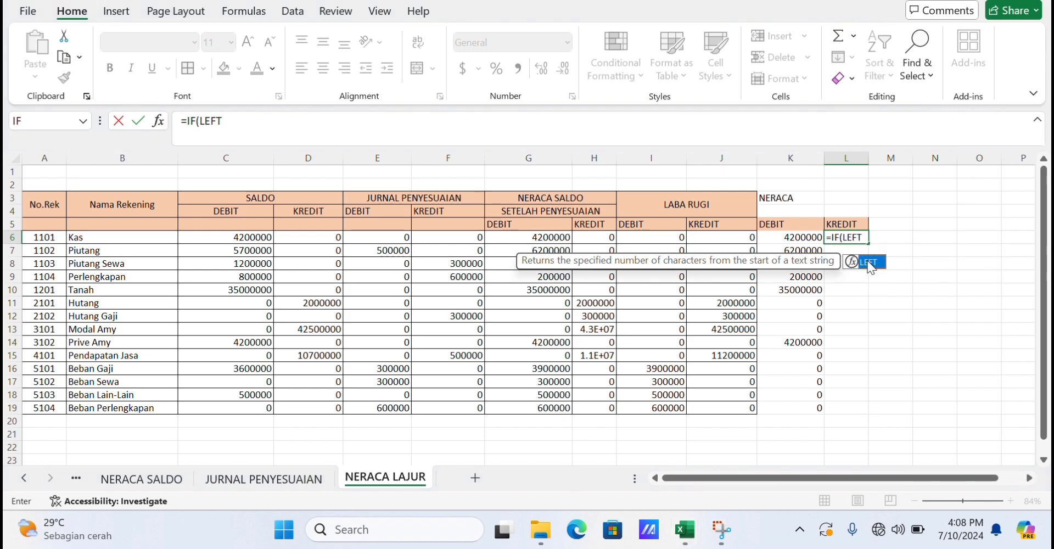
pyautogui.write('(')
pyautogui.click(53, 237)
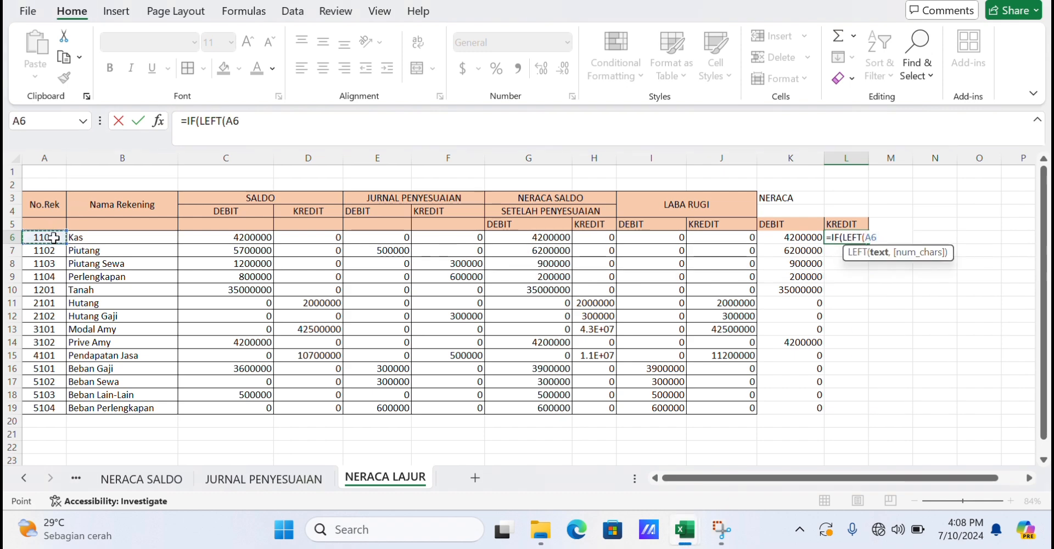
pyautogui.write(',1')
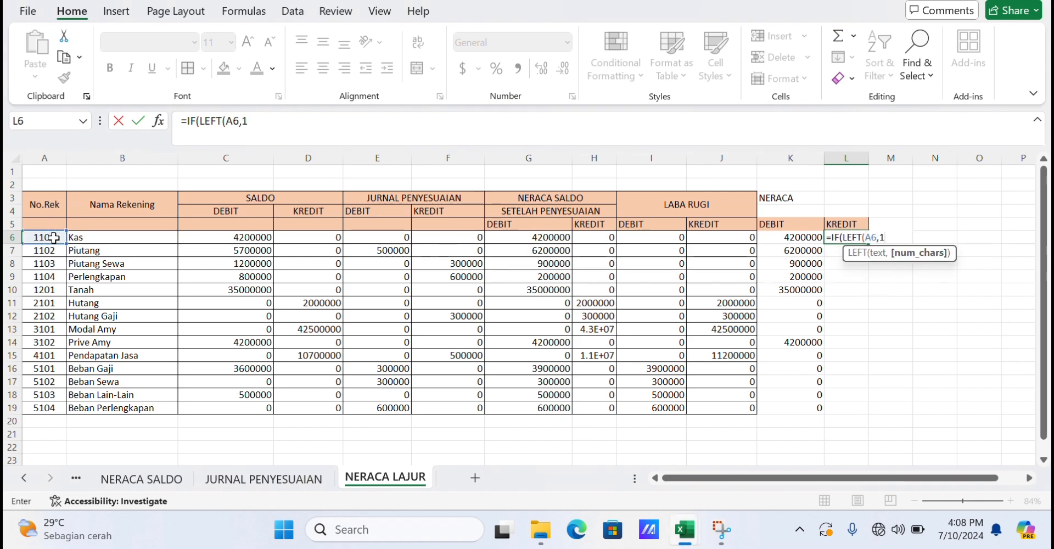
pyautogui.write('(')
pyautogui.write(')<="3",')
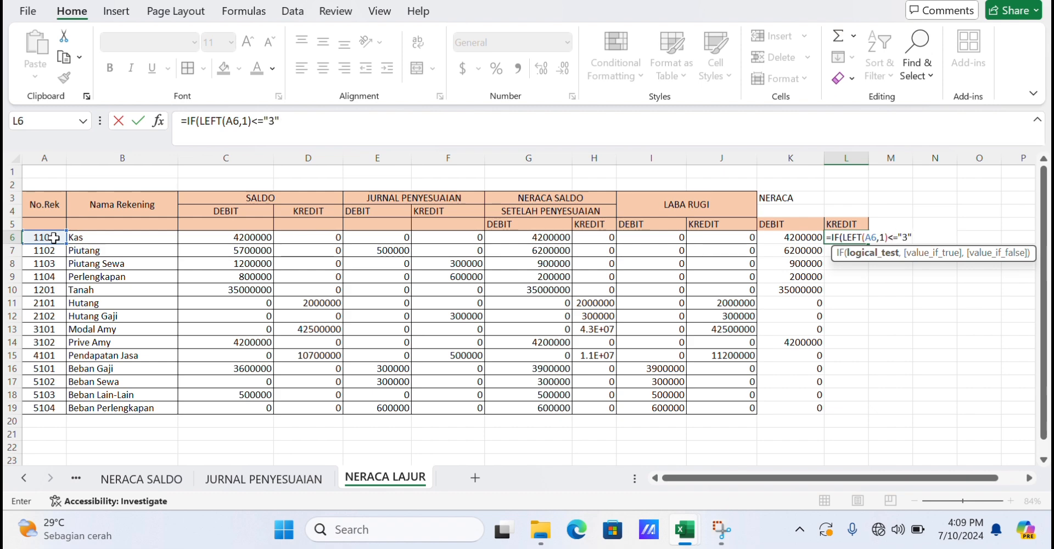
# Complete the formula =IF(LEFT(A6,1)<="3",H6,) in L6 and fill it down to L19.
pyautogui.write(',')
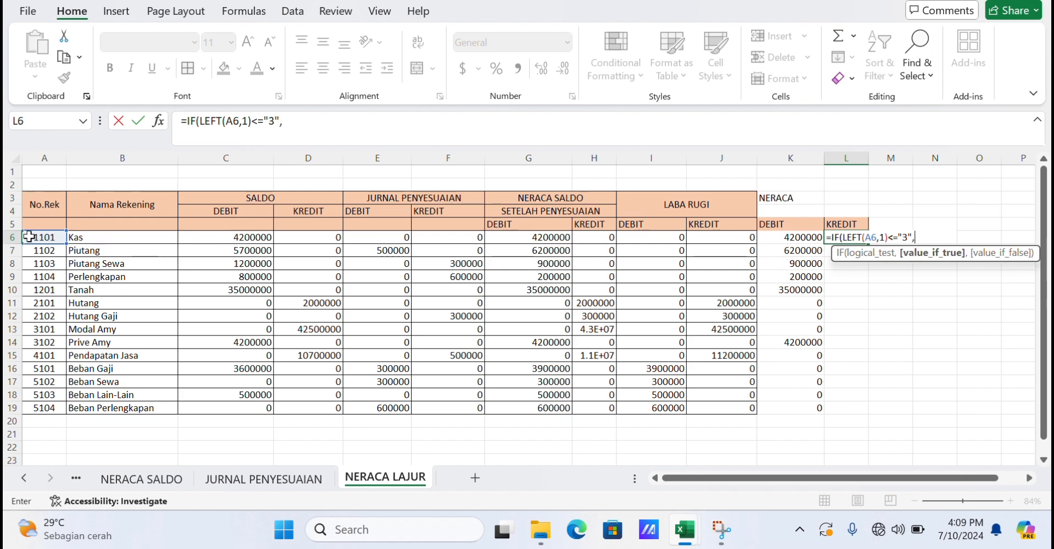
pyautogui.click(604, 239)
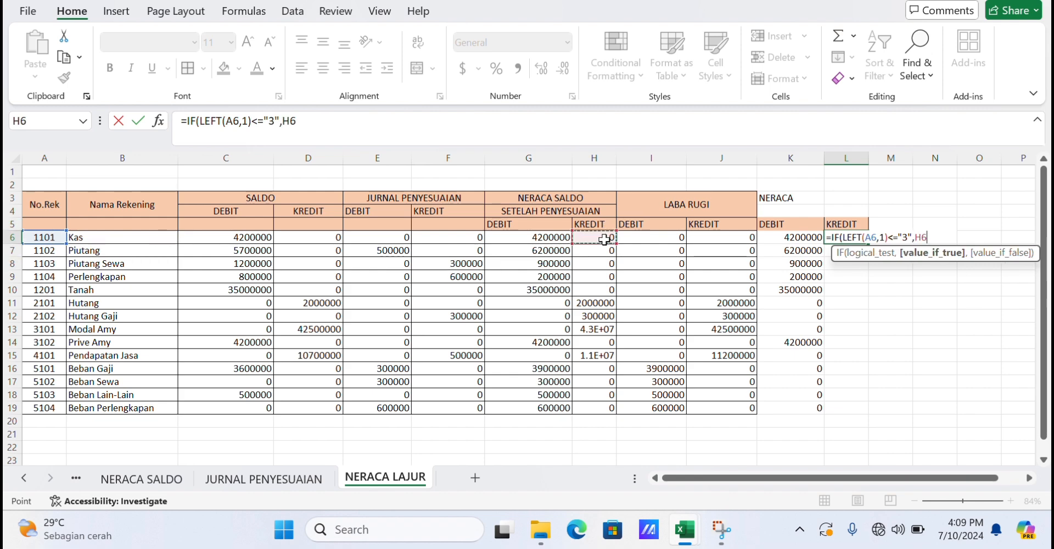
pyautogui.write(',)')
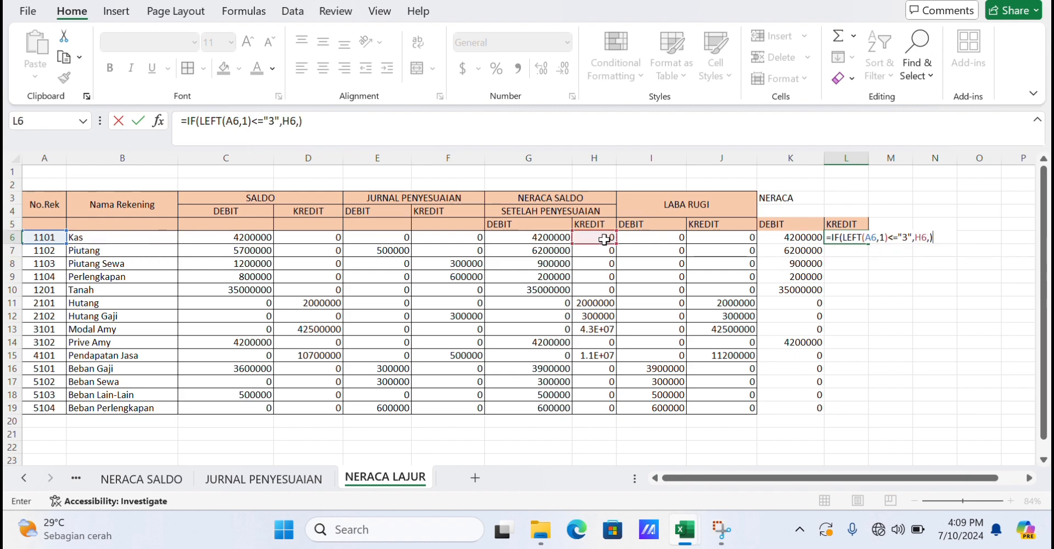
pyautogui.press('Return')
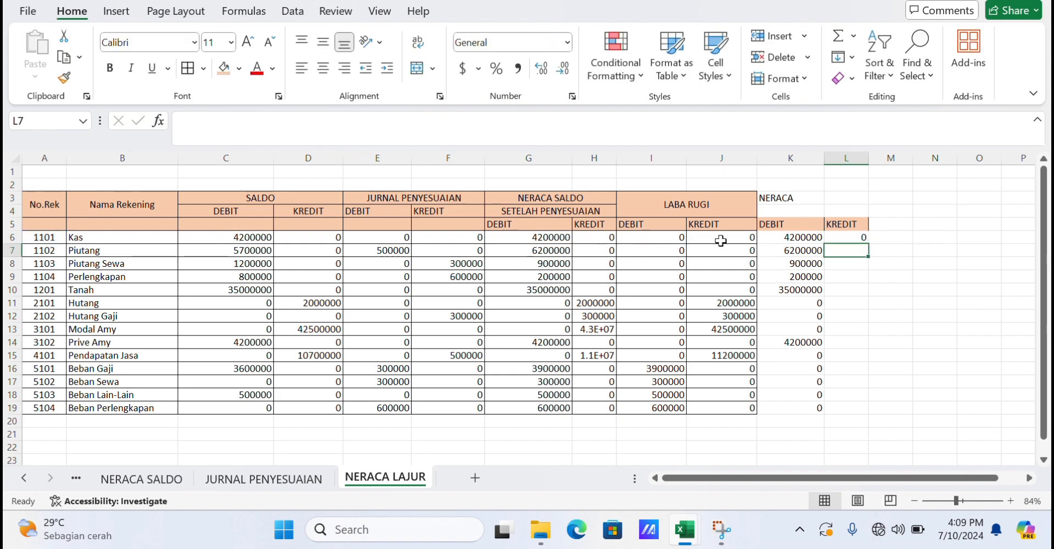
pyautogui.click(846, 237)
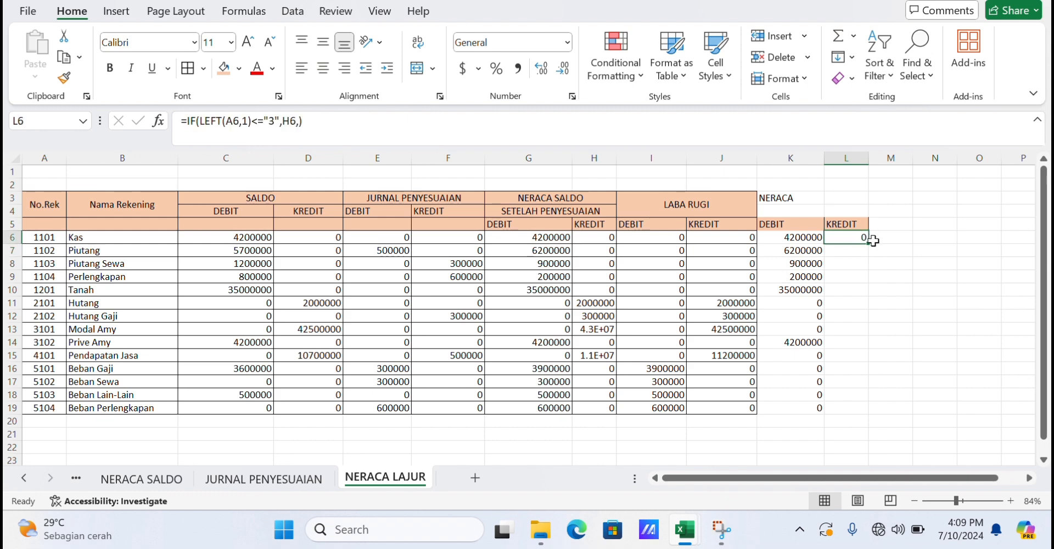
pyautogui.moveTo(870, 245); pyautogui.dragTo(859, 410)
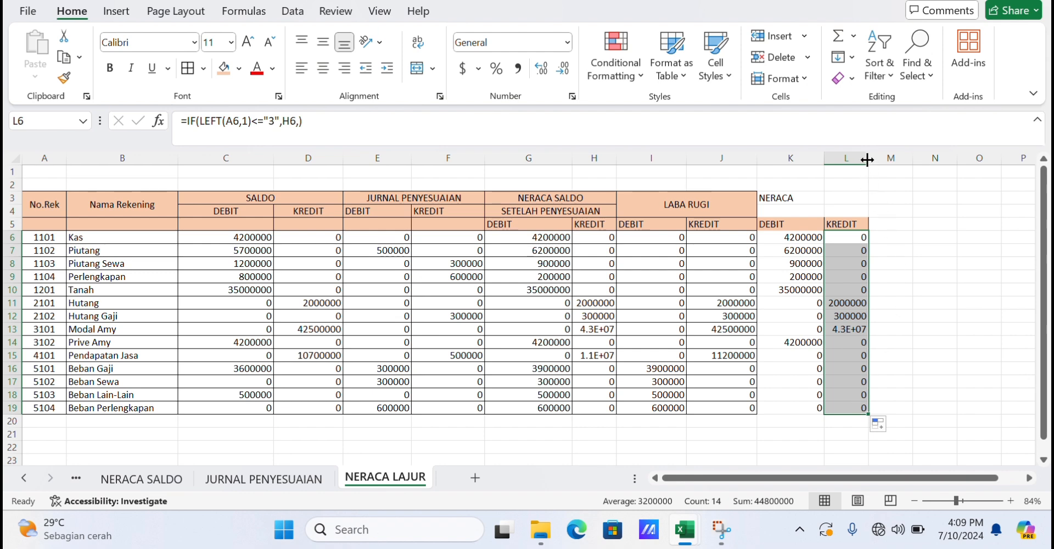
# Widen column L and merge and center the NERACA heading across K3:L4 with middle alignment.
pyautogui.moveTo(867, 160); pyautogui.dragTo(916, 155)
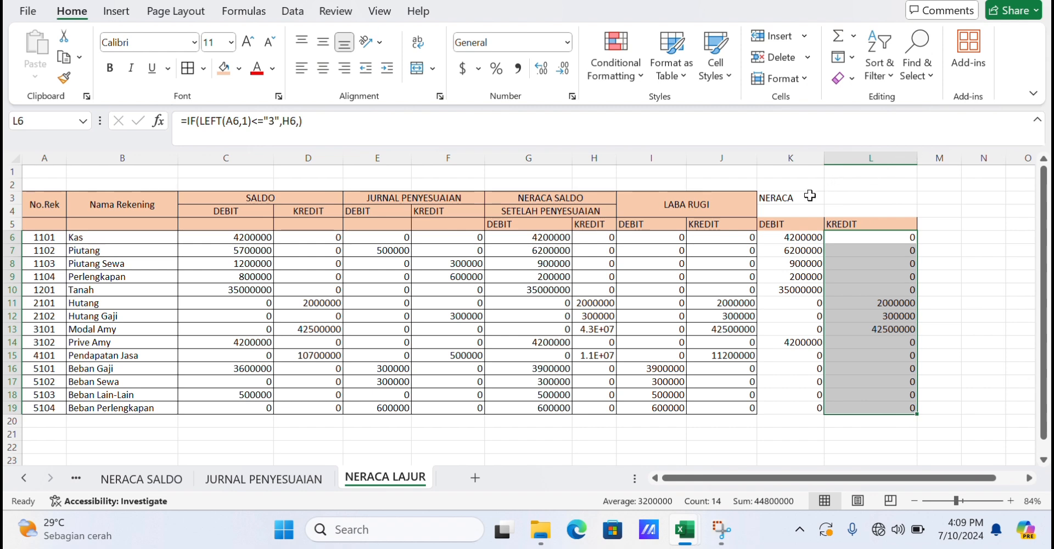
pyautogui.moveTo(807, 196); pyautogui.dragTo(850, 207)
pyautogui.click(418, 70)
pyautogui.click(323, 41)
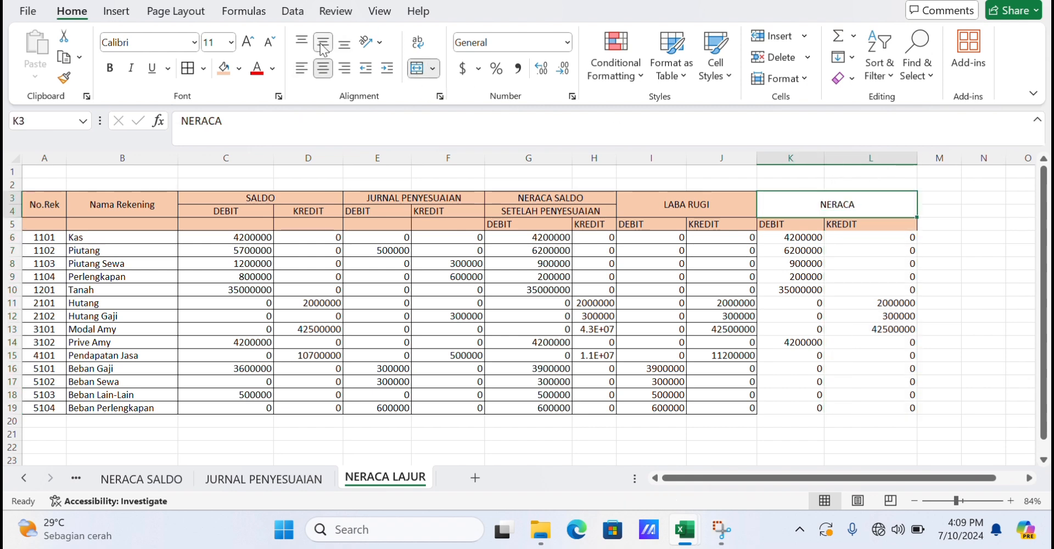
# Fill the NERACA block K3:L19 with a brown shade, then reset its fill to white.
pyautogui.click(939, 236)
pyautogui.moveTo(882, 213); pyautogui.dragTo(895, 409)
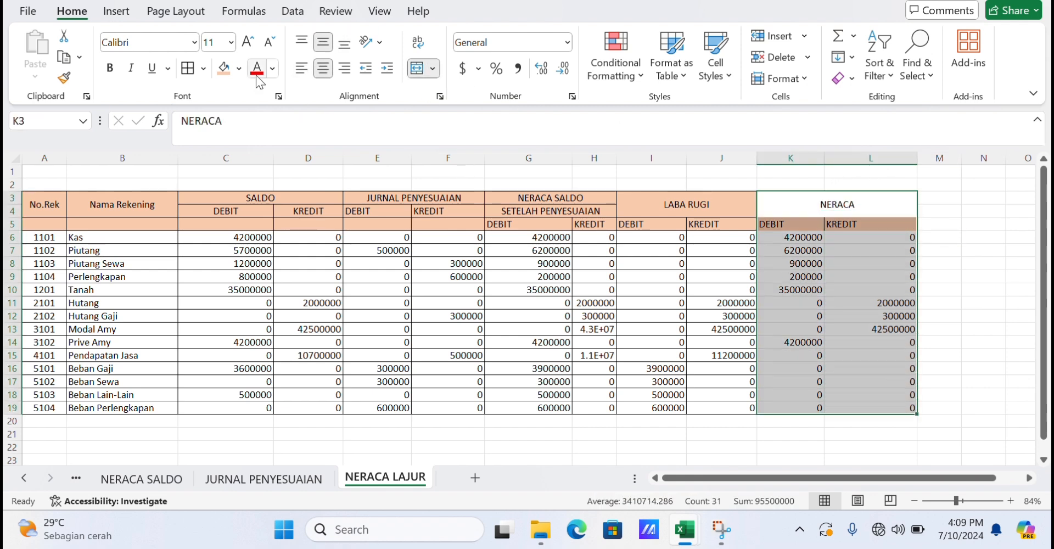
pyautogui.click(223, 68)
pyautogui.click(239, 69)
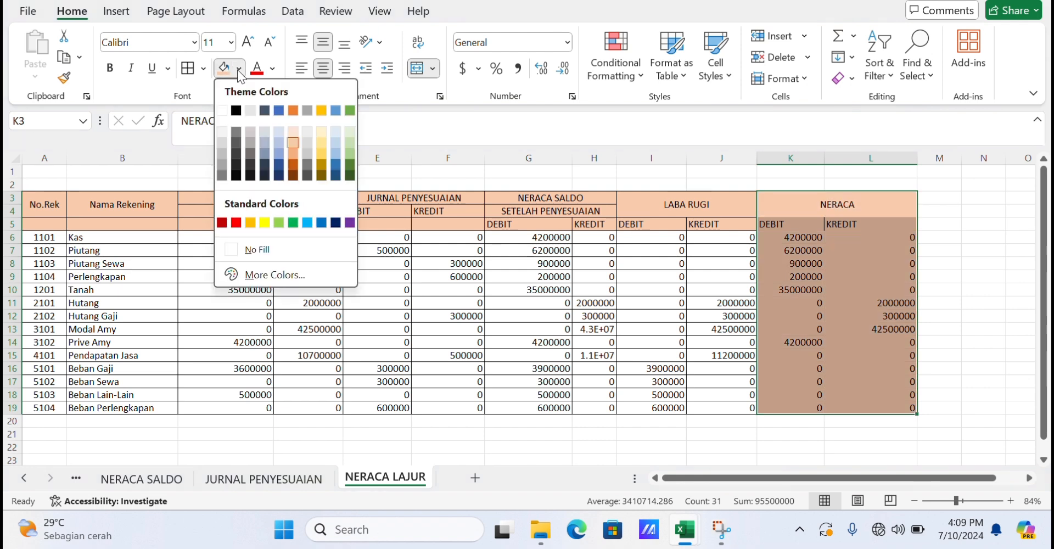
pyautogui.click(965, 270)
pyautogui.click(965, 270)
pyautogui.moveTo(821, 201); pyautogui.dragTo(885, 396)
pyautogui.click(935, 240)
pyautogui.moveTo(824, 203); pyautogui.dragTo(889, 408)
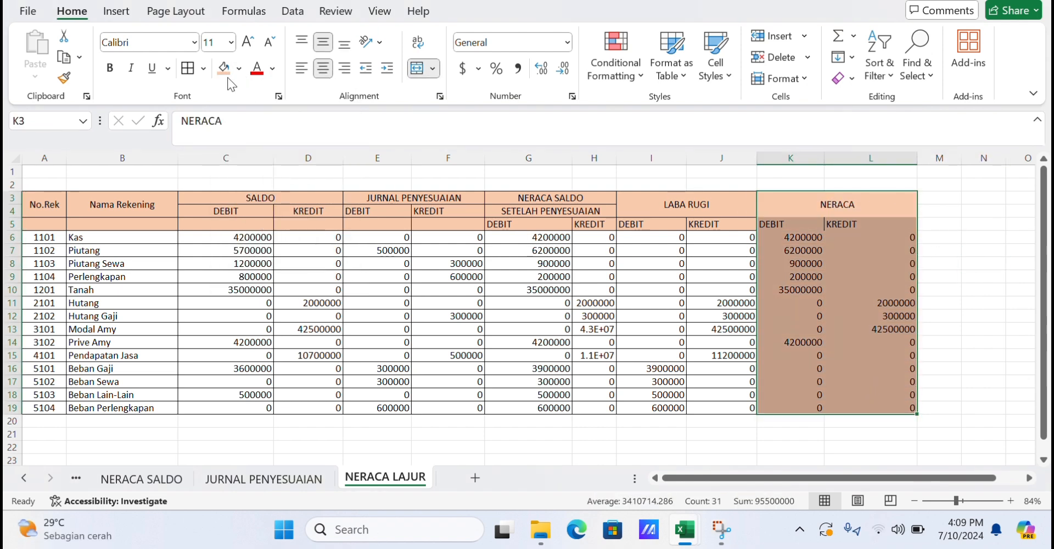
pyautogui.click(239, 68)
pyautogui.click(222, 112)
pyautogui.click(1014, 250)
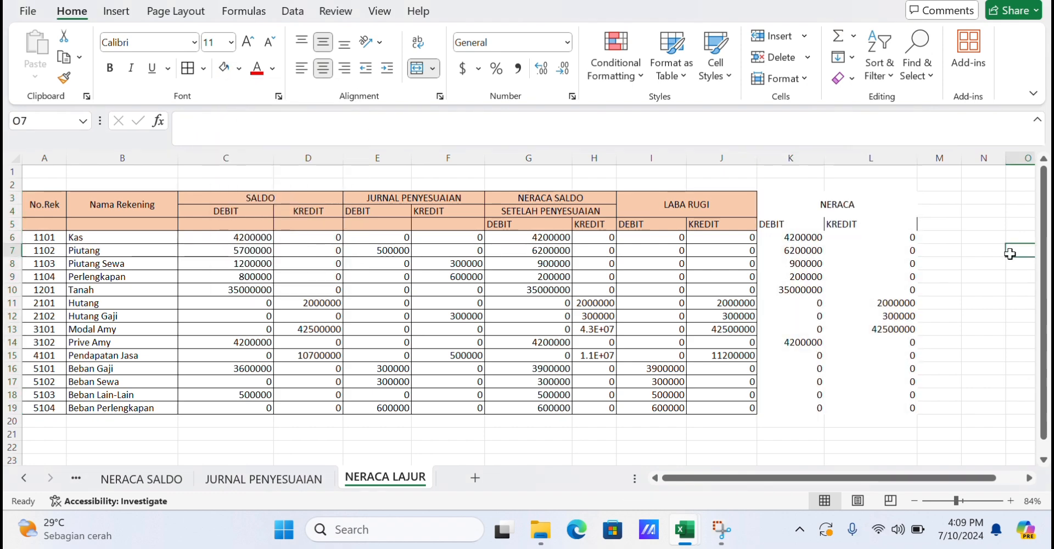
# Fill the NERACA heading cells K3:L5 with the light orange theme color.
pyautogui.moveTo(792, 204); pyautogui.dragTo(794, 223)
pyautogui.click(239, 68)
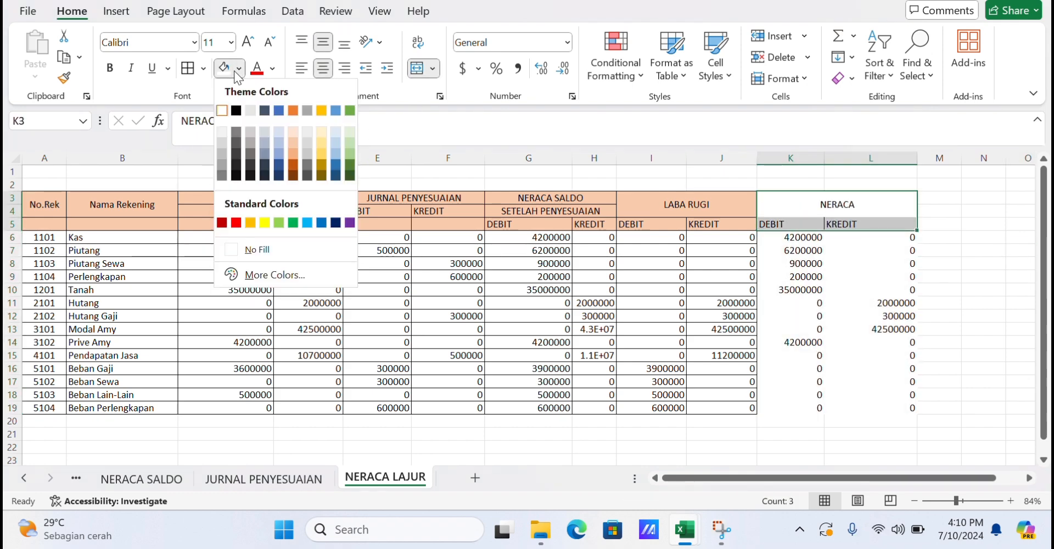
pyautogui.click(294, 141)
pyautogui.click(930, 252)
# Apply all borders to the NERACA block K3:L19.
pyautogui.moveTo(857, 204); pyautogui.dragTo(870, 408)
pyautogui.click(188, 68)
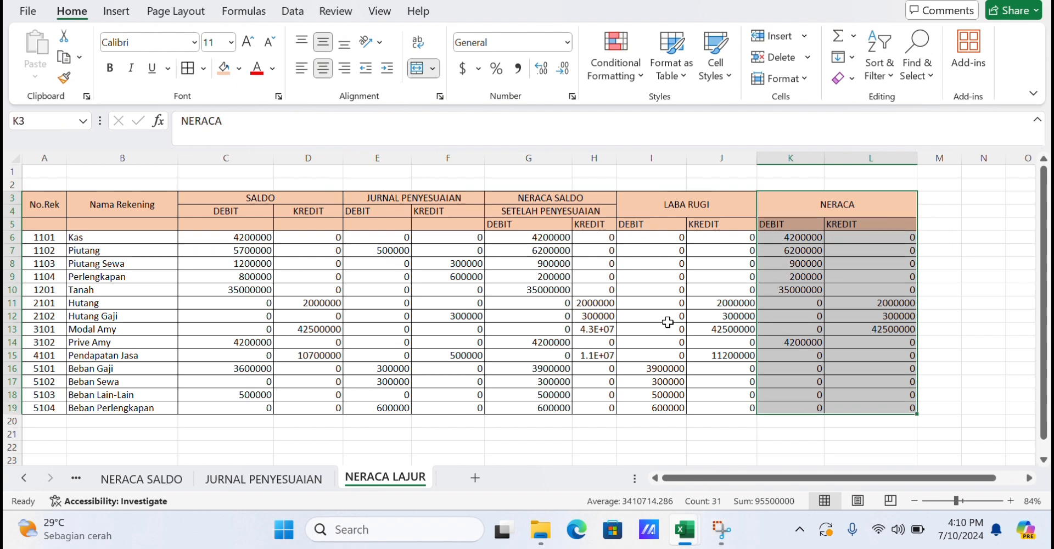
pyautogui.click(718, 433)
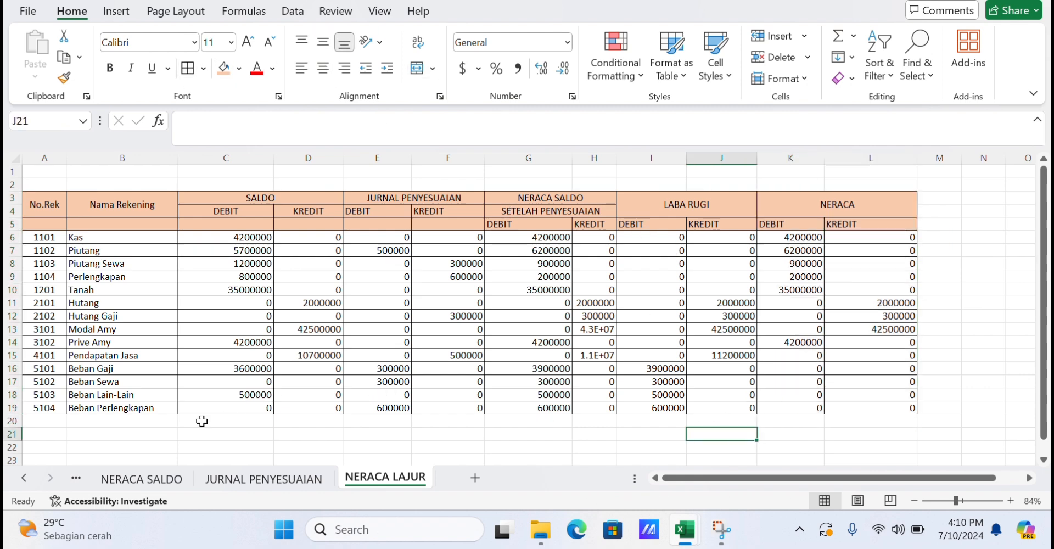
# Enter JUMLAH in B20 and merge and center it across A20:B20.
pyautogui.click(133, 422)
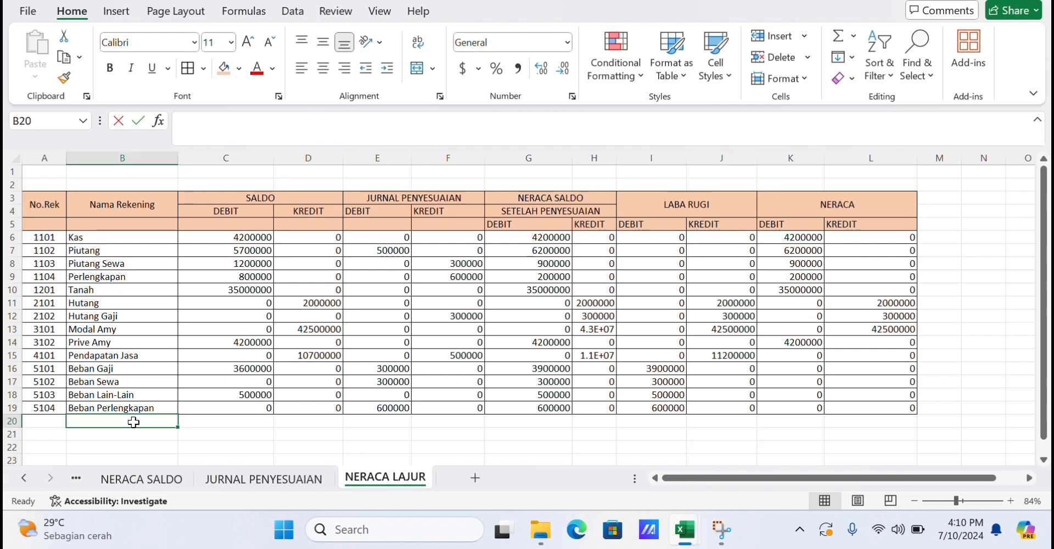
pyautogui.write('JUMLAH')
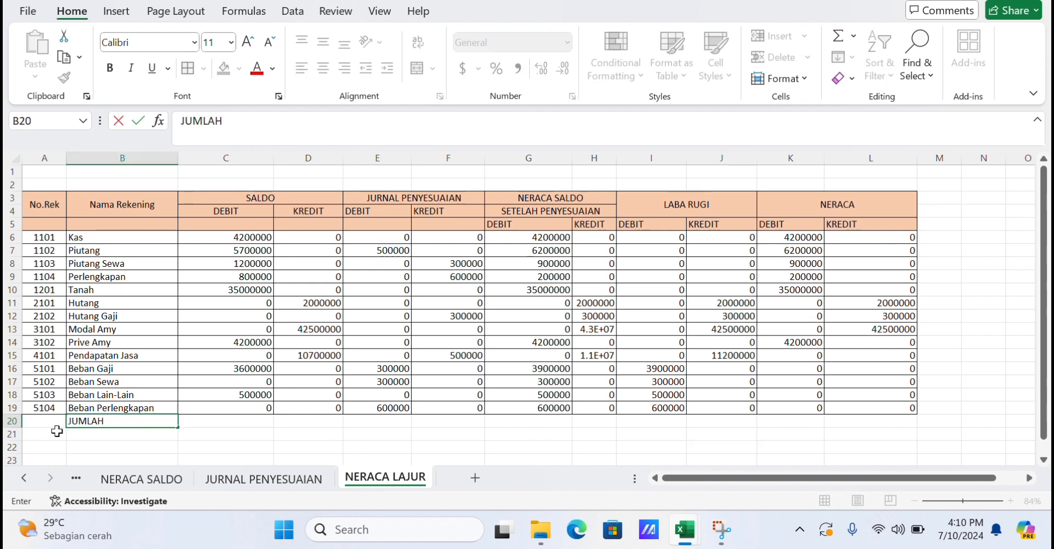
pyautogui.moveTo(55, 421); pyautogui.dragTo(131, 422)
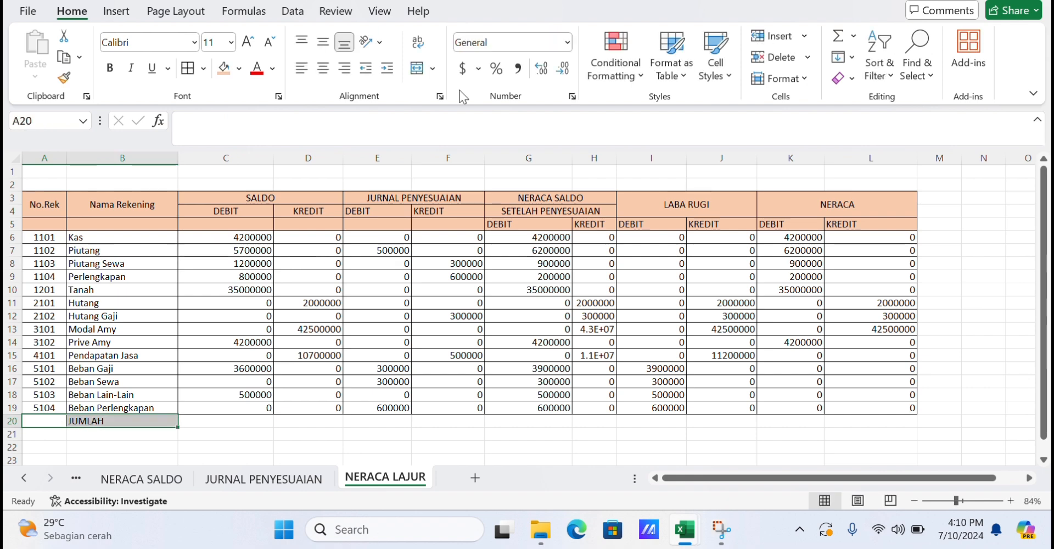
pyautogui.click(418, 70)
# Total C6:C19 in C20 with AutoSum and fill the total formula across to L20.
pyautogui.click(189, 420)
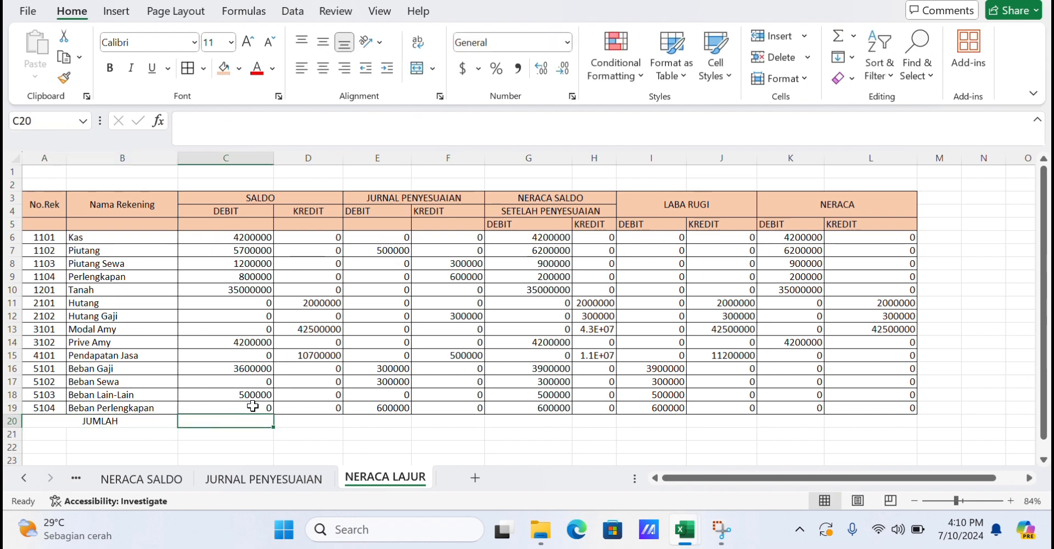
pyautogui.click(838, 36)
pyautogui.click(838, 36)
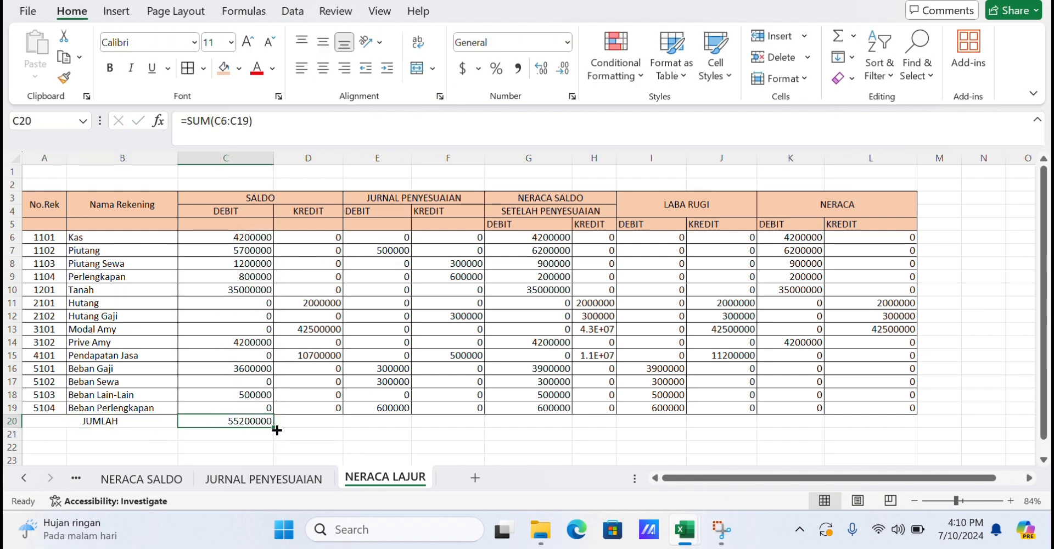
pyautogui.moveTo(276, 431); pyautogui.dragTo(886, 432)
pyautogui.click(377, 447)
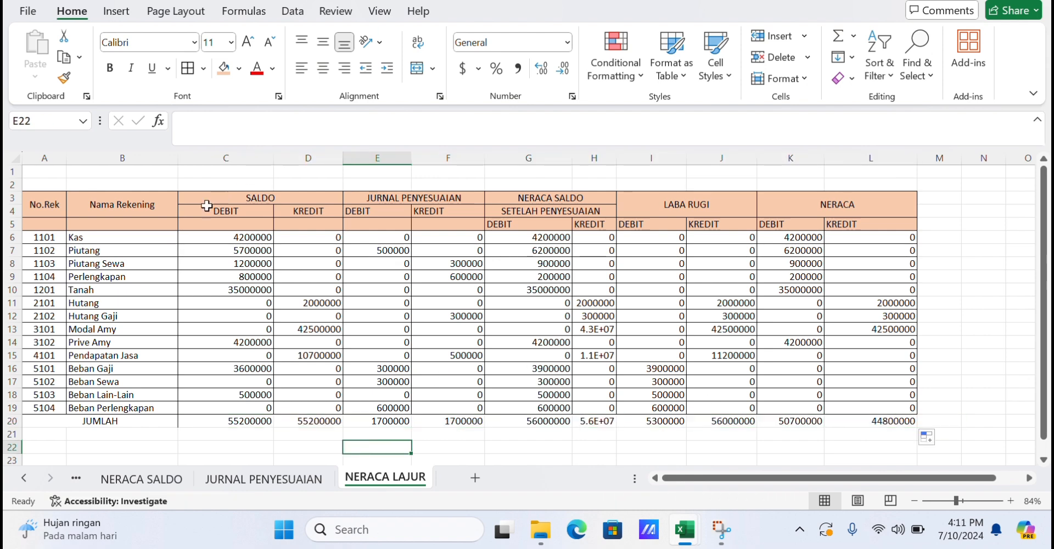
# Format C6:L20 as Accounting with the Rp Indonesian symbol and 2 decimal places.
pyautogui.moveTo(256, 237); pyautogui.dragTo(889, 421)
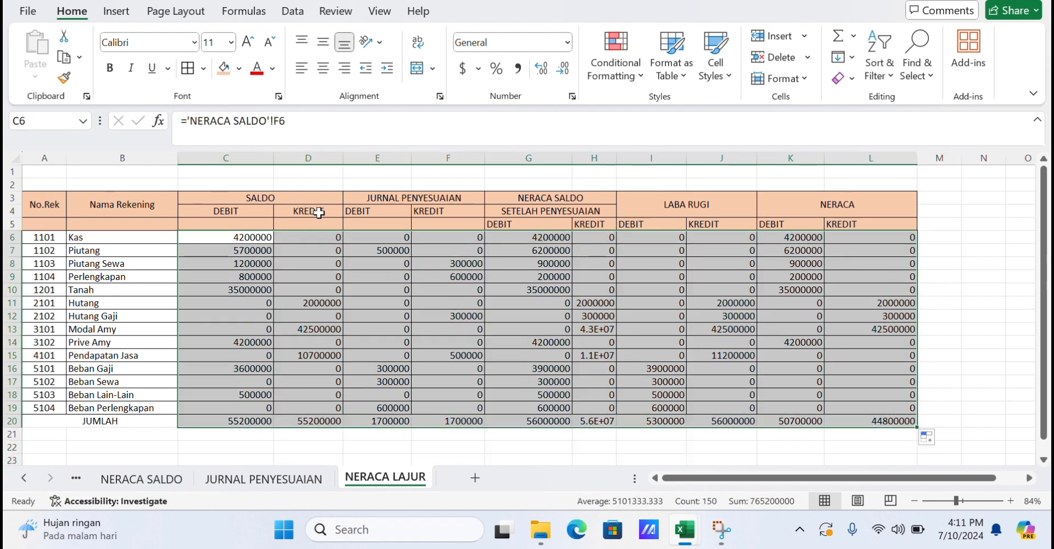
pyautogui.click(478, 68)
pyautogui.click(515, 214)
pyautogui.click(660, 150)
pyautogui.scroll(-10, 661, 202)
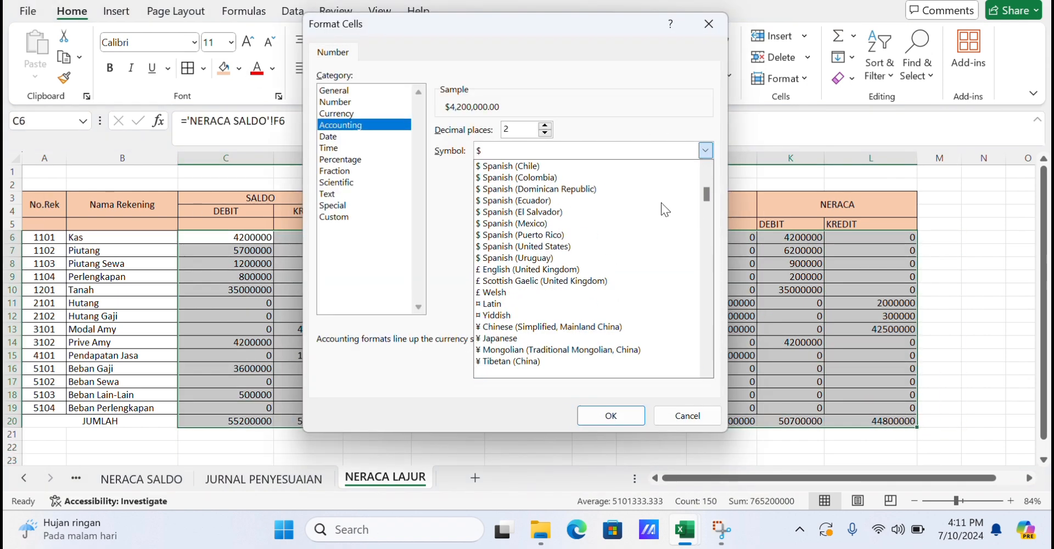
pyautogui.scroll(-20, 661, 203)
pyautogui.click(654, 315)
pyautogui.click(639, 411)
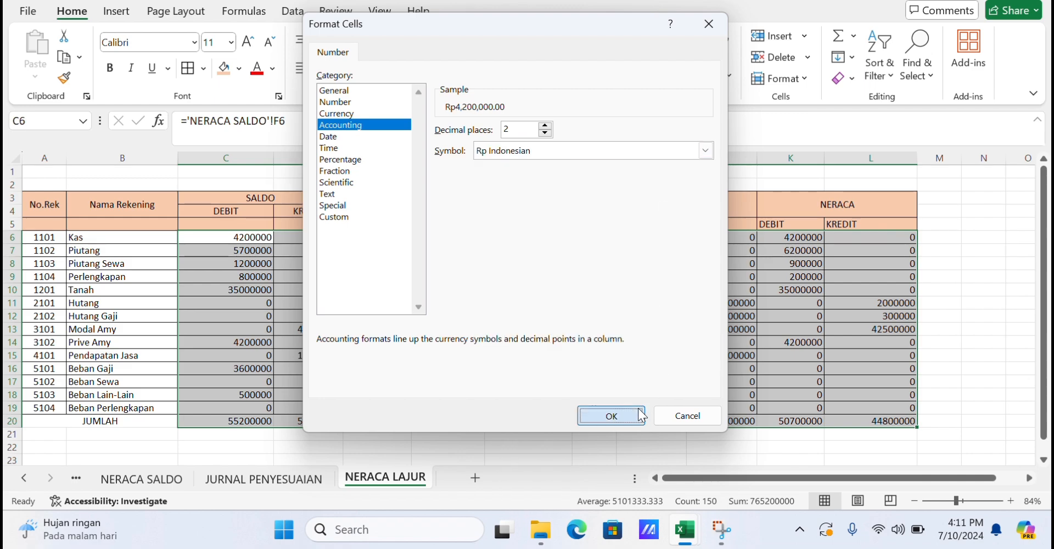
# Widen columns C through L so the Rupiah values fit.
pyautogui.moveTo(412, 162); pyautogui.dragTo(438, 162)
pyautogui.moveTo(345, 157); pyautogui.dragTo(363, 157)
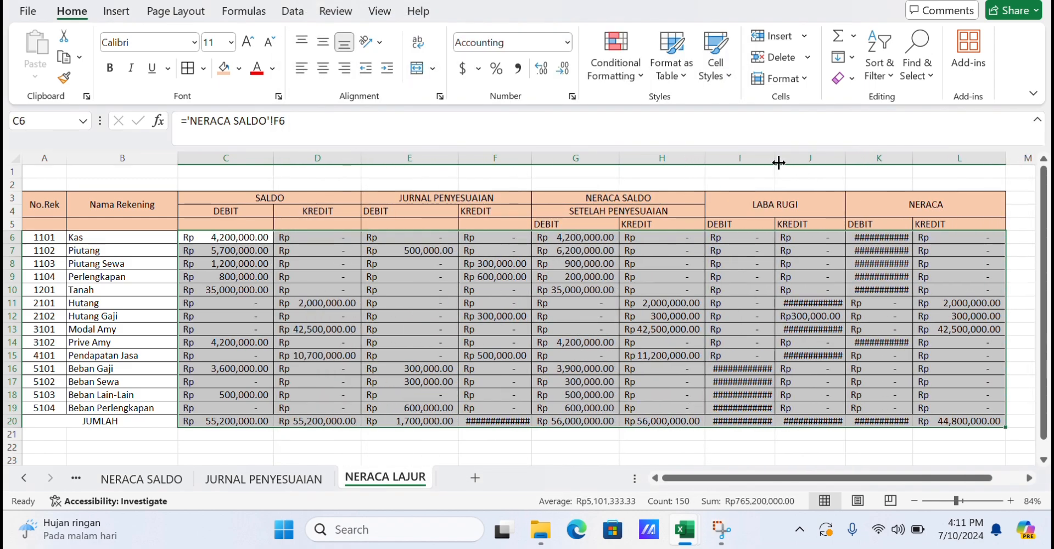
pyautogui.moveTo(778, 162); pyautogui.dragTo(799, 161)
pyautogui.moveTo(869, 159); pyautogui.dragTo(886, 160)
pyautogui.hscroll(3, 886, 160)
pyautogui.moveTo(631, 158); pyautogui.dragTo(638, 158)
pyautogui.moveTo(702, 158); pyautogui.dragTo(720, 158)
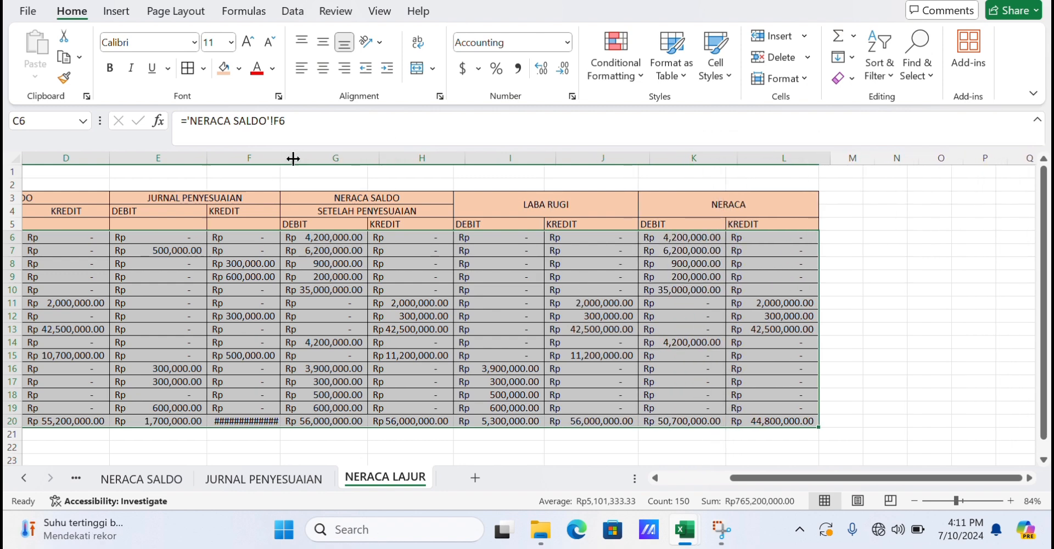
# Move the SALDO DEBIT and KREDIT headings from C4:D4 down to C5:D5.
pyautogui.click(304, 184)
pyautogui.hscroll(-2, 264, 192)
pyautogui.click(215, 210)
pyautogui.press('BackSpace')
pyautogui.press('Return')
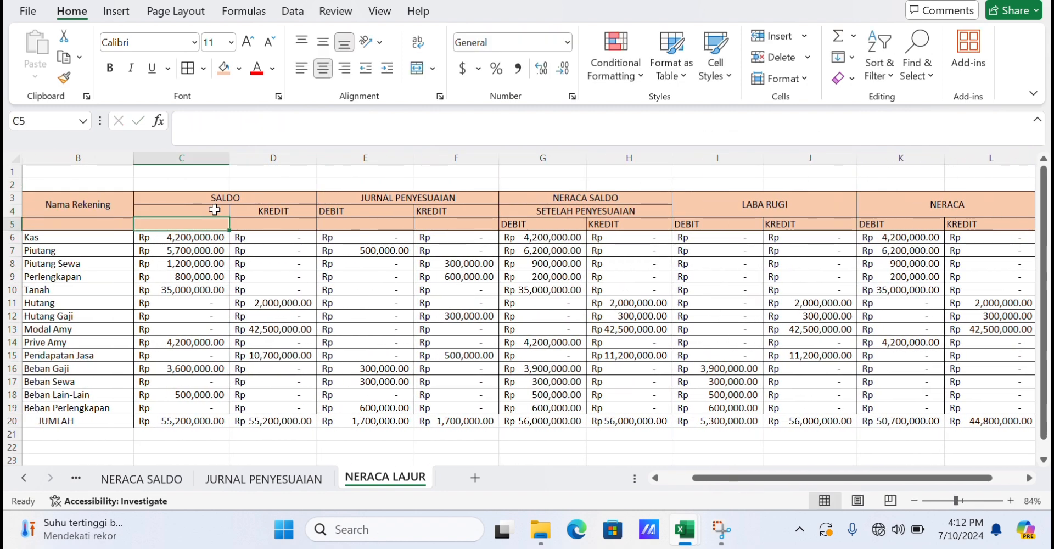
pyautogui.write('DEBIT')
pyautogui.click(283, 213)
pyautogui.press('BackSpace')
pyautogui.press('Return')
pyautogui.write('KREDIT')
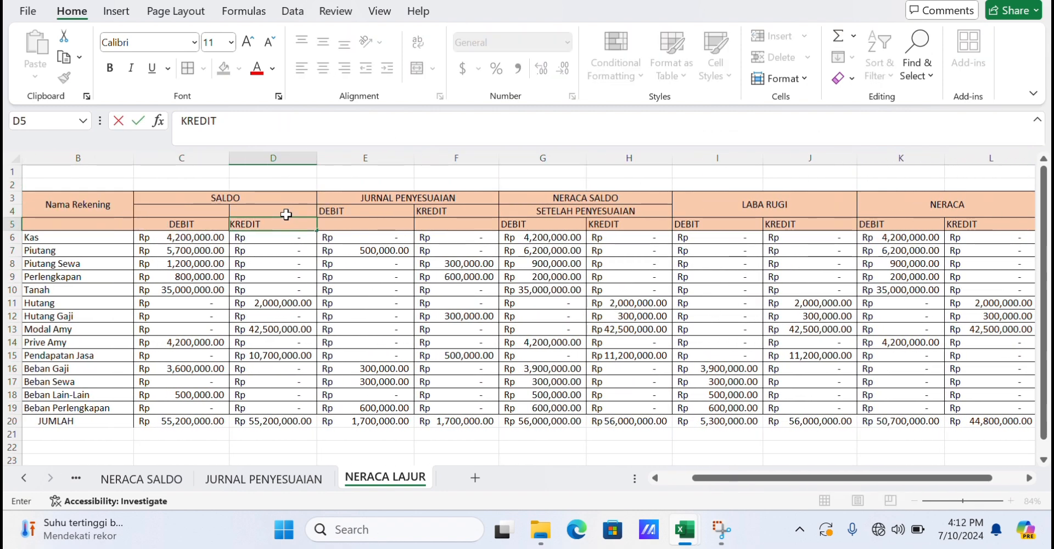
# Move the JURNAL PENYESUAIAN DEBIT and KREDIT headings from E4:F4 down to E5:F5.
pyautogui.press('Tab')
pyautogui.press('Up')
pyautogui.press('BackSpace')
pyautogui.press('Return')
pyautogui.write('DEBIT')
pyautogui.press('Tab')
pyautogui.press('Up')
pyautogui.press('BackSpace')
pyautogui.press('Return')
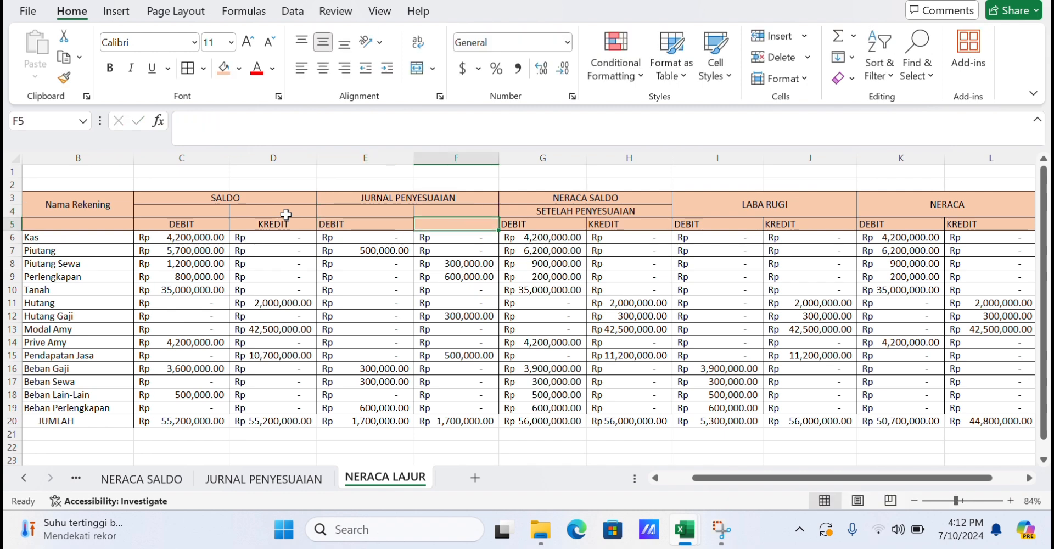
pyautogui.write('KREDIT')
# Remove the center alignment from the DEBIT and KREDIT headings in C5:L5.
pyautogui.moveTo(205, 225); pyautogui.dragTo(884, 206)
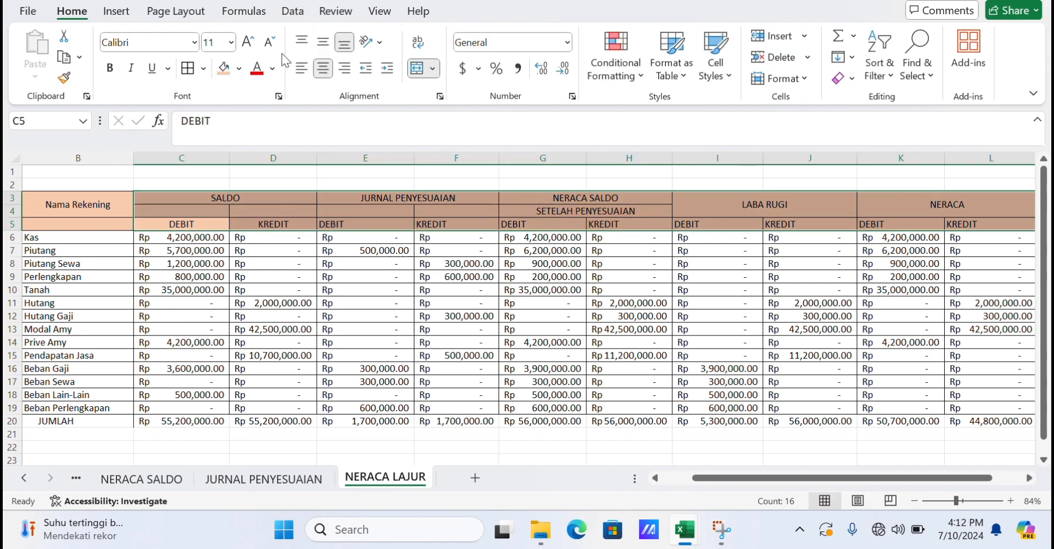
pyautogui.click(333, 172)
pyautogui.moveTo(215, 228); pyautogui.dragTo(1021, 226)
pyautogui.click(324, 73)
pyautogui.click(305, 187)
pyautogui.click(244, 223)
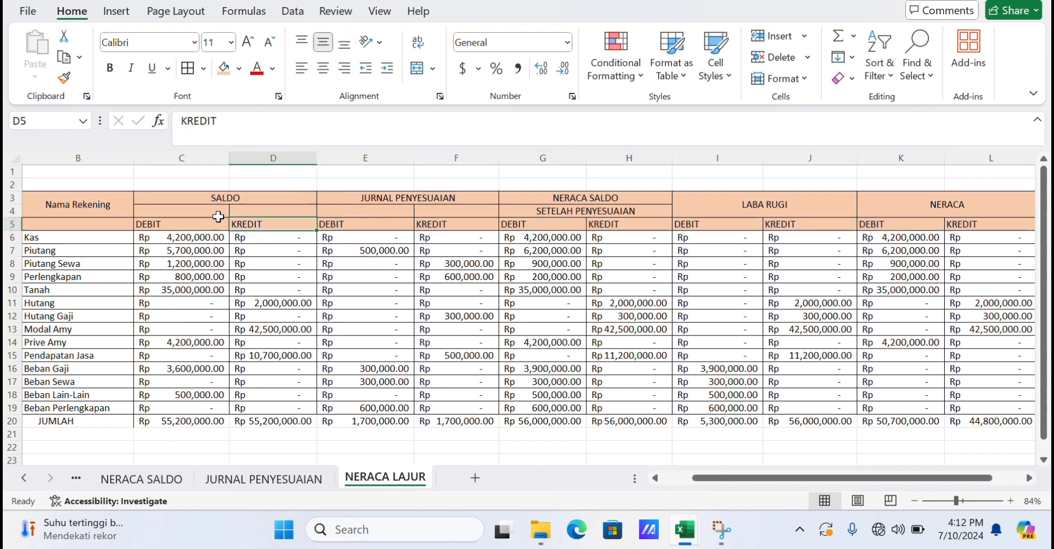
# Merge and center SALDO across C3:D4 with middle alignment.
pyautogui.moveTo(229, 200); pyautogui.dragTo(240, 209)
pyautogui.click(417, 68)
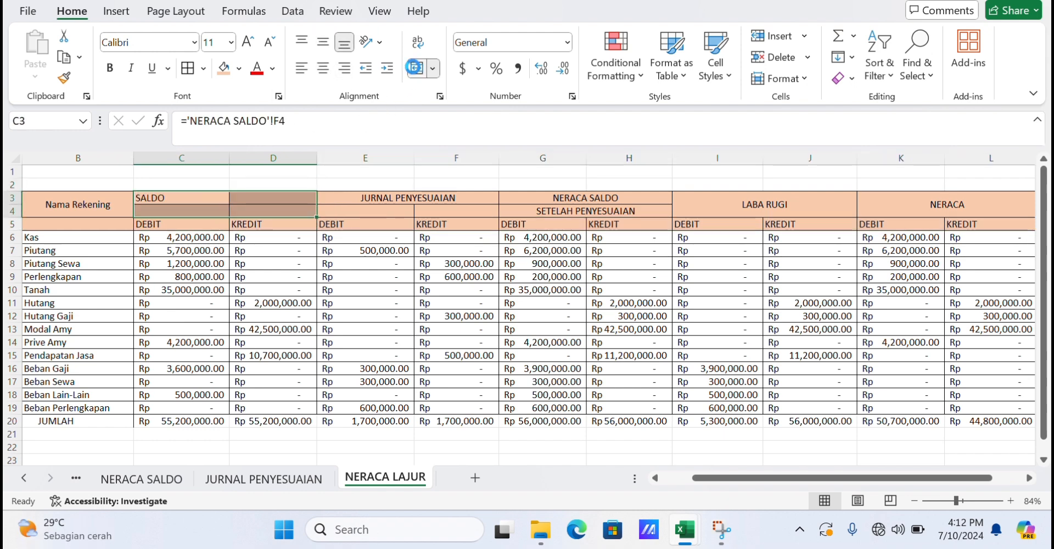
pyautogui.click(417, 68)
pyautogui.click(324, 43)
# Merge and center JURNAL PENYESUAIAN across E3:F4.
pyautogui.moveTo(399, 196); pyautogui.dragTo(417, 210)
pyautogui.click(418, 68)
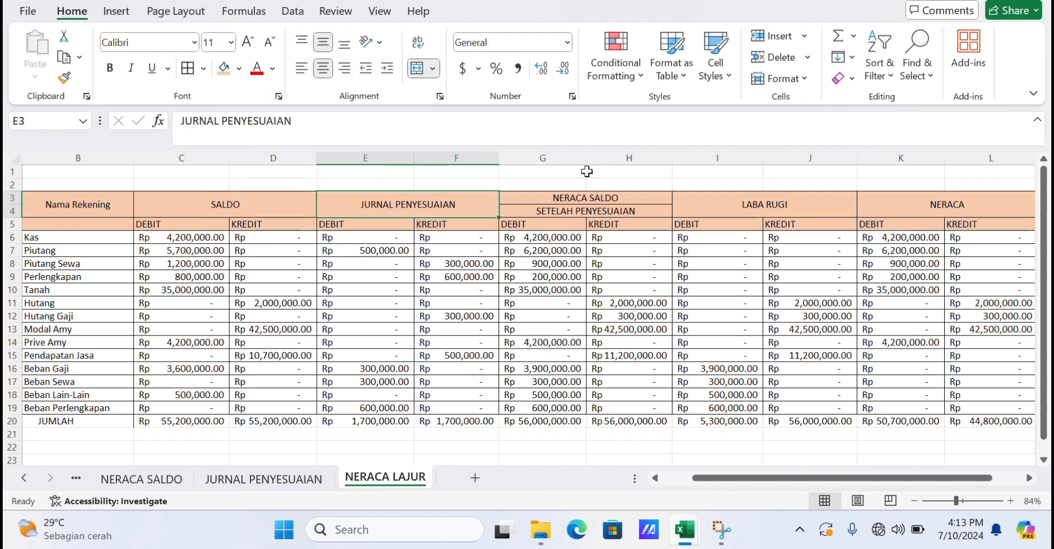
pyautogui.click(110, 201)
pyautogui.click(410, 74)
pyautogui.click(411, 74)
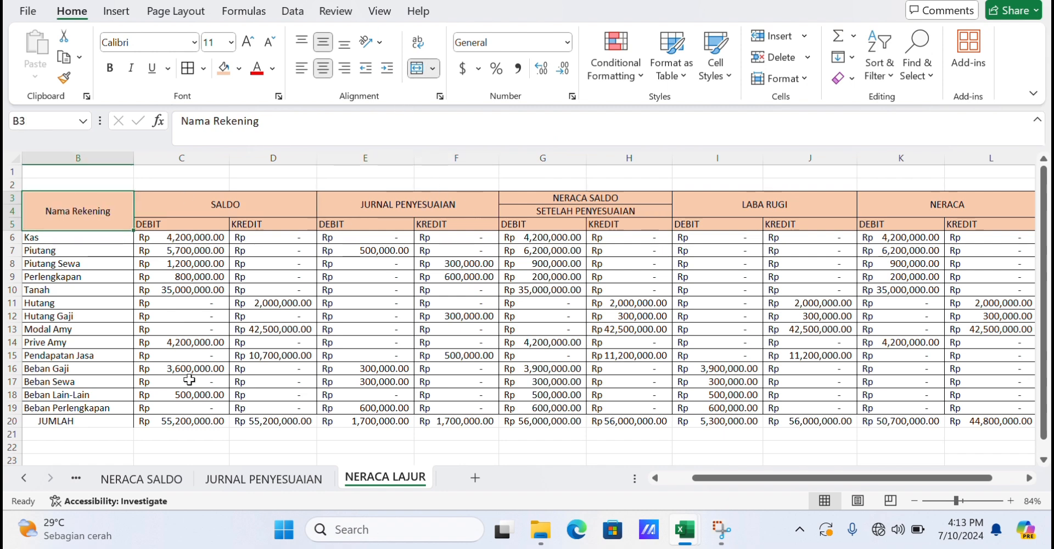
# Apply the orange fill to the JUMLAH totals row across A20:L20.
pyautogui.moveTo(86, 421); pyautogui.dragTo(878, 421)
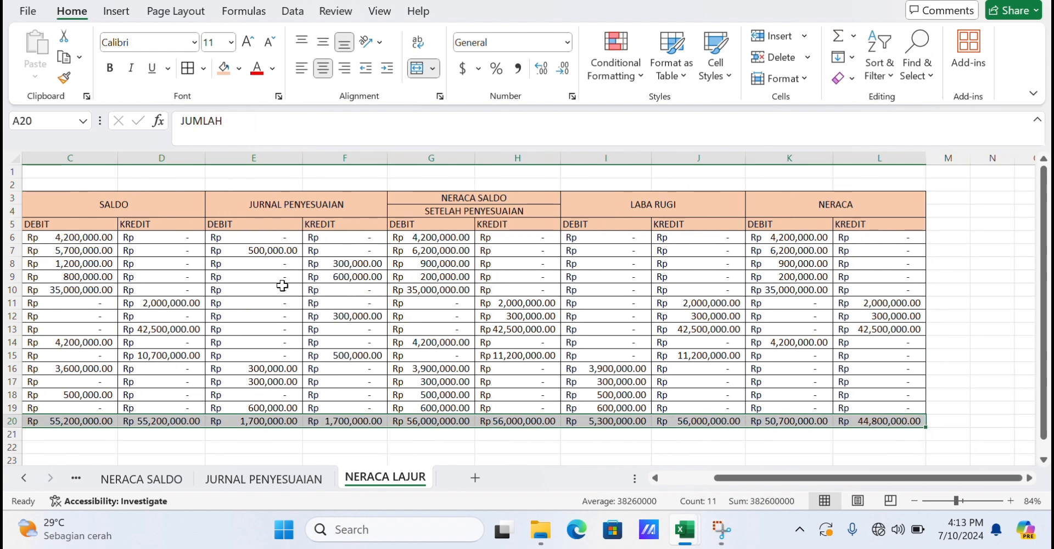
pyautogui.click(395, 442)
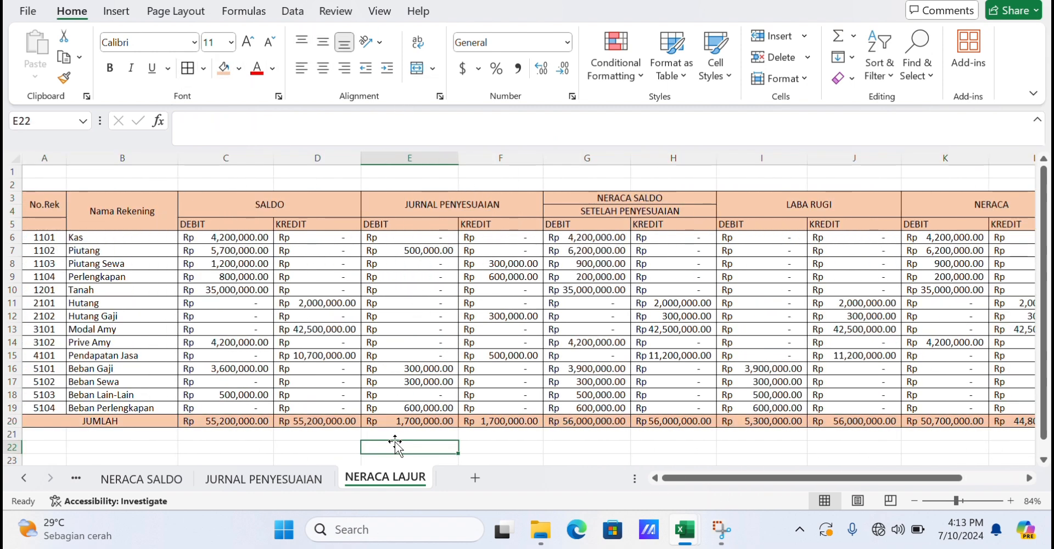
# Add a new worksheet and name it LAPORAN KEUANGAN.
pyautogui.scroll(-1, 399, 440)
pyautogui.scroll(-1, 400, 441)
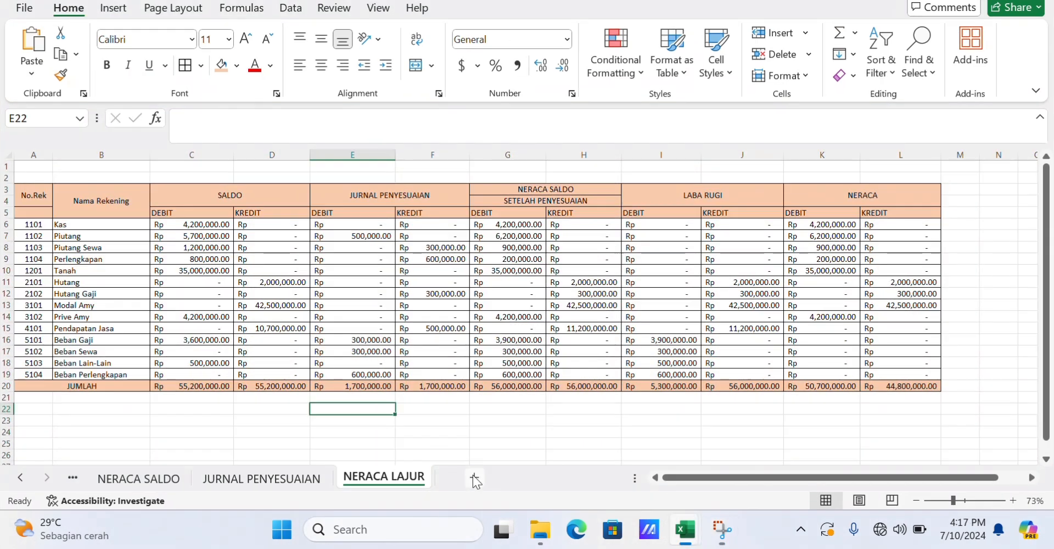
pyautogui.click(475, 478)
pyautogui.doubleClick(467, 476)
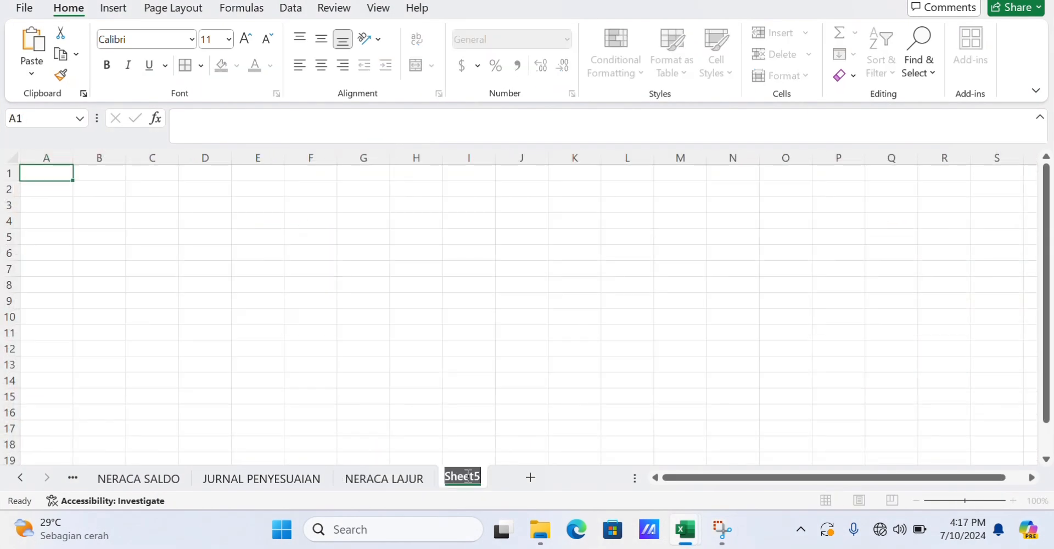
pyautogui.write('LAPOR')
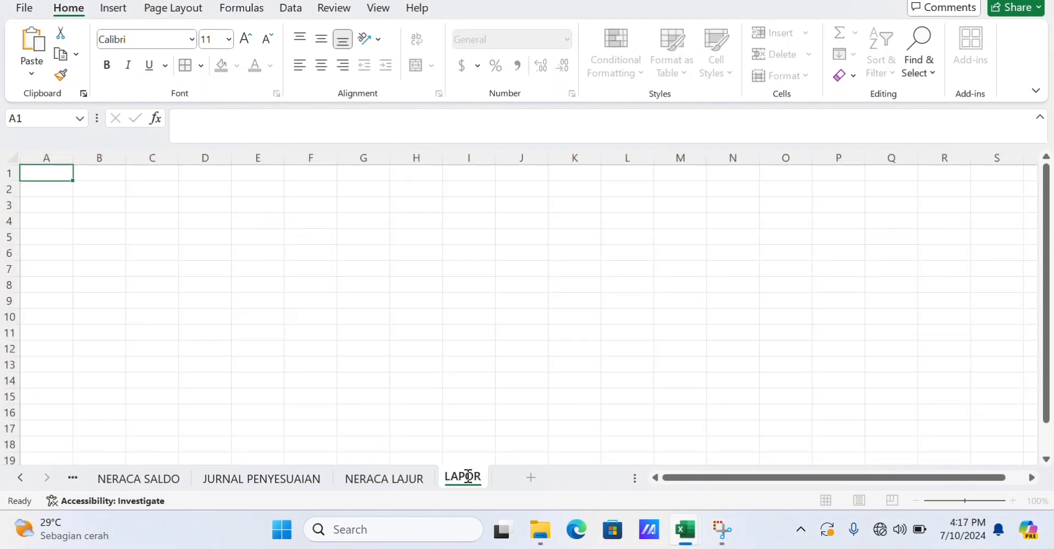
pyautogui.write('AN KEUANGAN')
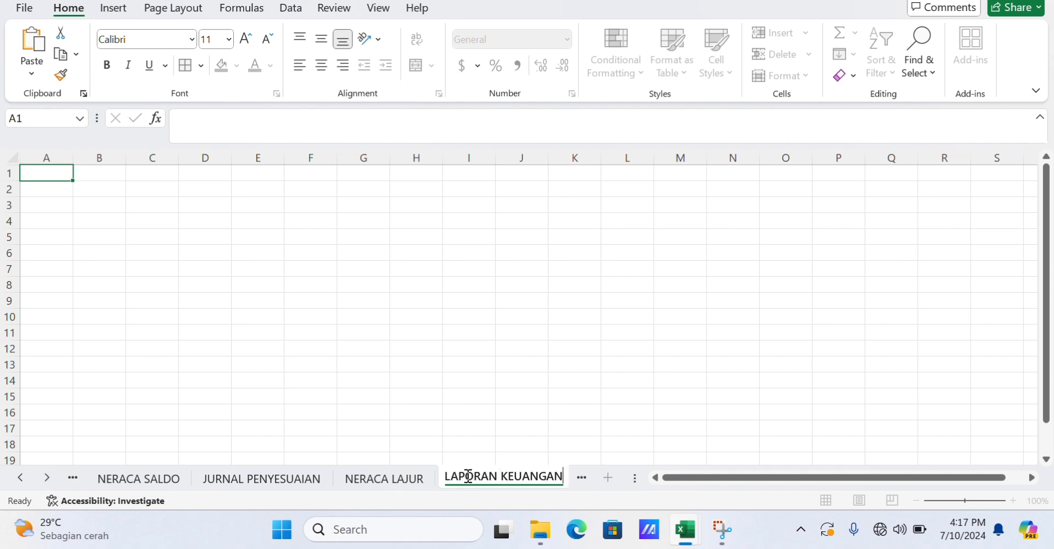
pyautogui.press('Return')
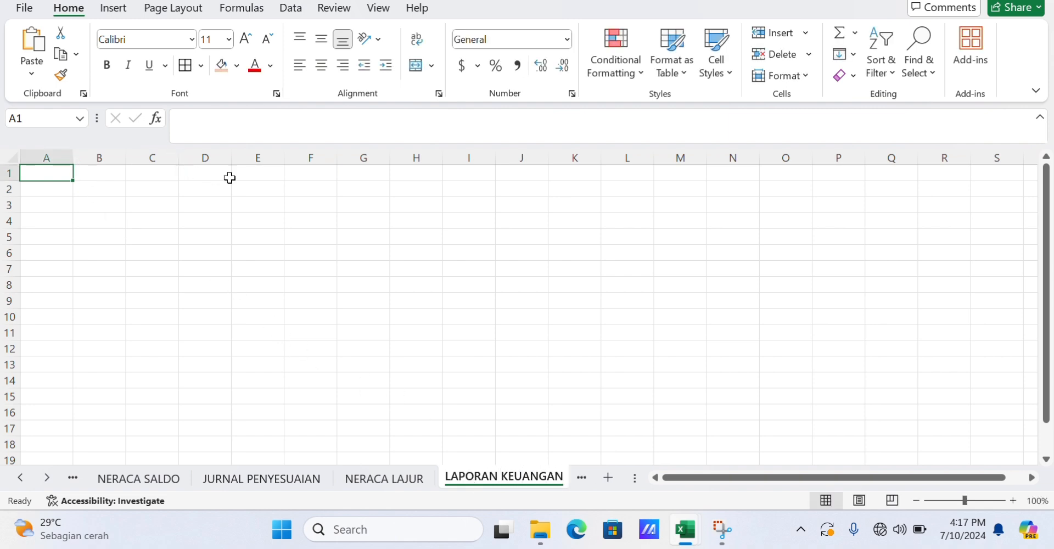
# Enter the titles CV AMY JAYA, LAPORAN LABA RUGI and PER 30 APRIL 2005 in C2:C4.
pyautogui.click(154, 192)
pyautogui.write('CV AMY')
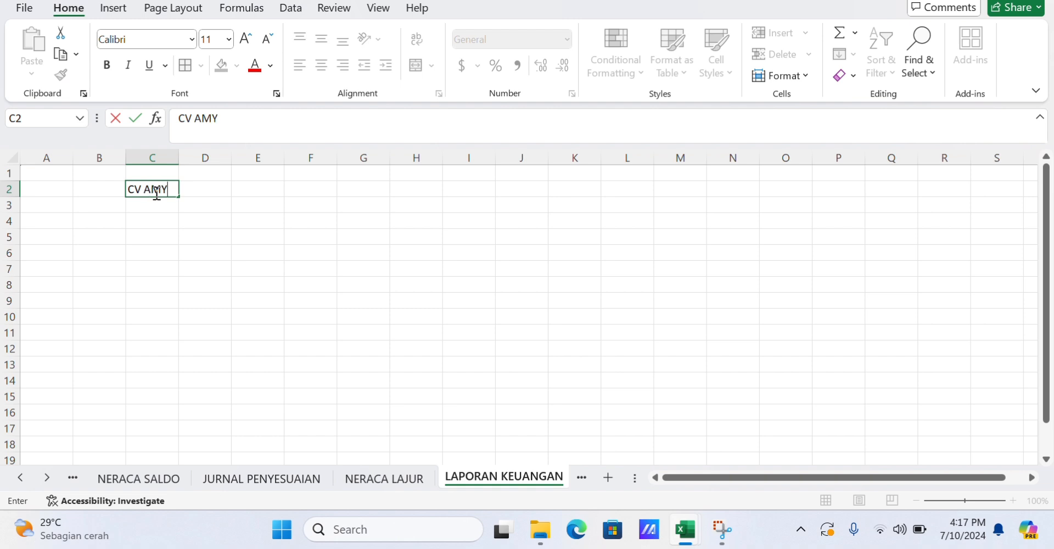
pyautogui.write(' JAYA')
pyautogui.press('Return')
pyautogui.write('LAPORAN L')
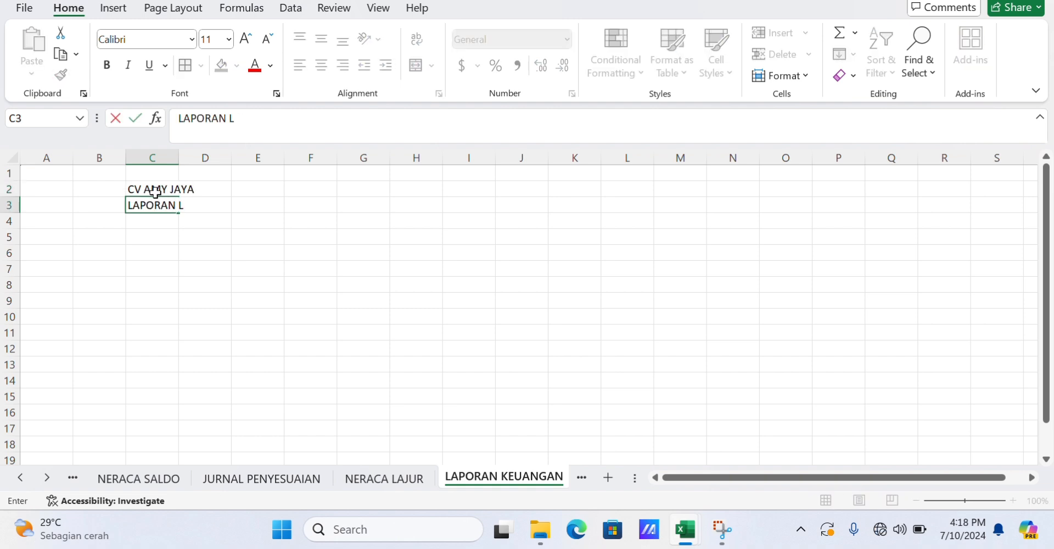
pyautogui.write('ABA RUGI')
pyautogui.press('Return')
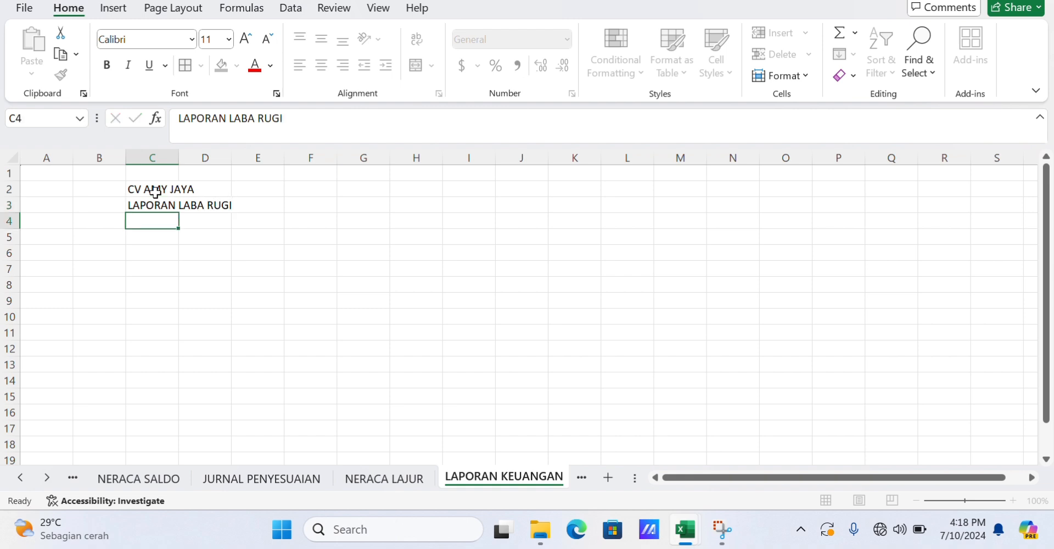
pyautogui.write('PER 30')
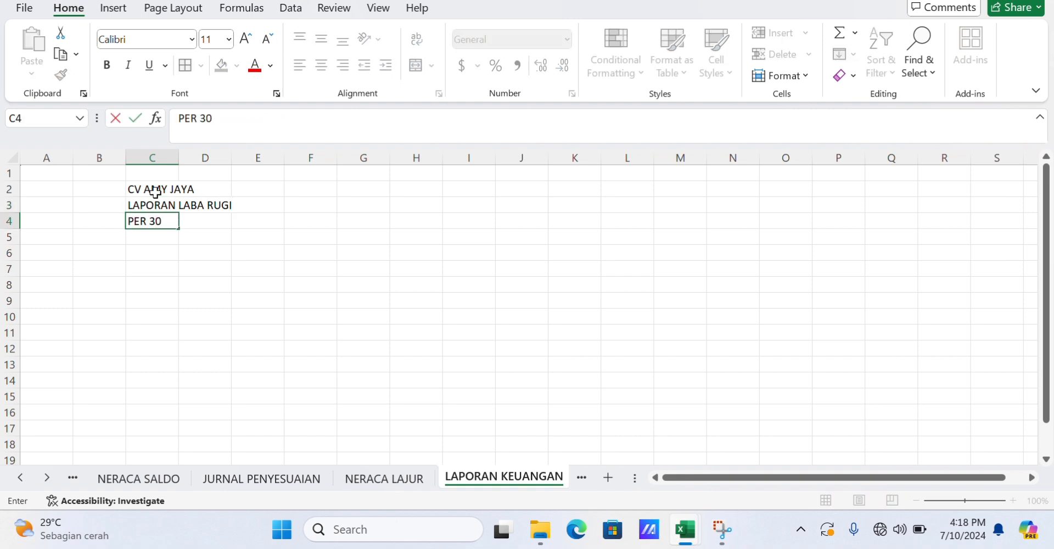
pyautogui.write(' APRIL 2005')
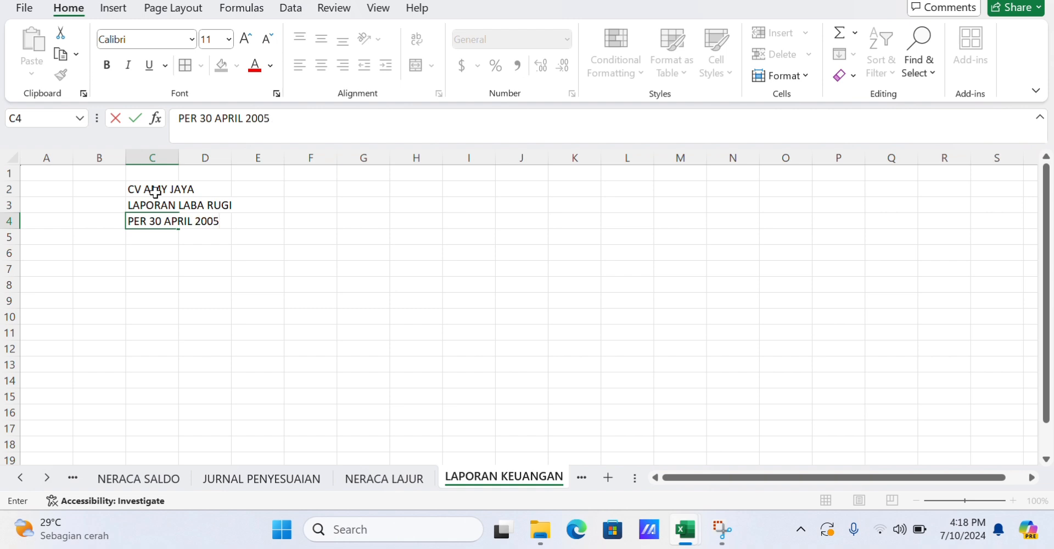
pyautogui.press('Tab')
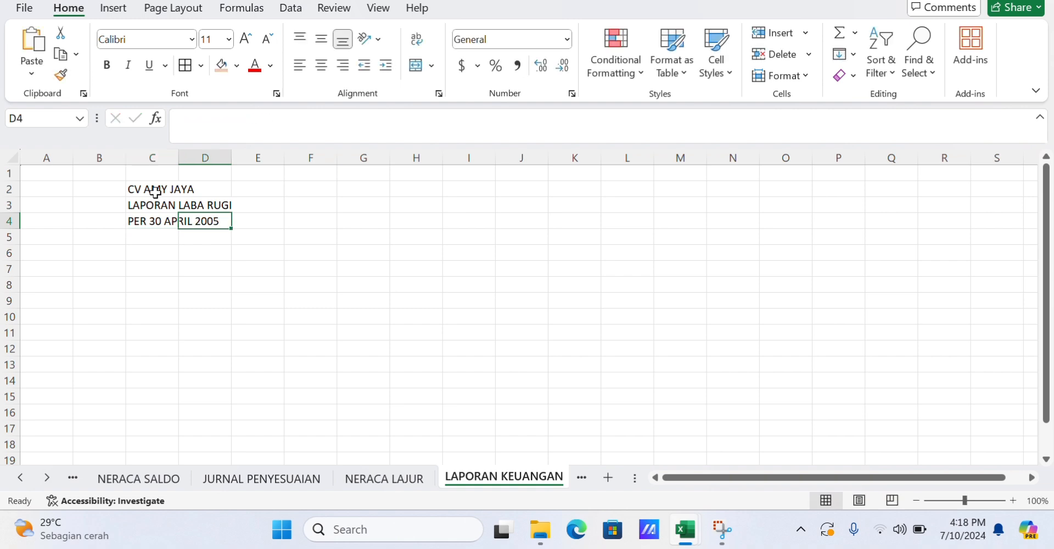
# Merge and center C2:D4 into a single cell, then undo the merge.
pyautogui.click(206, 183)
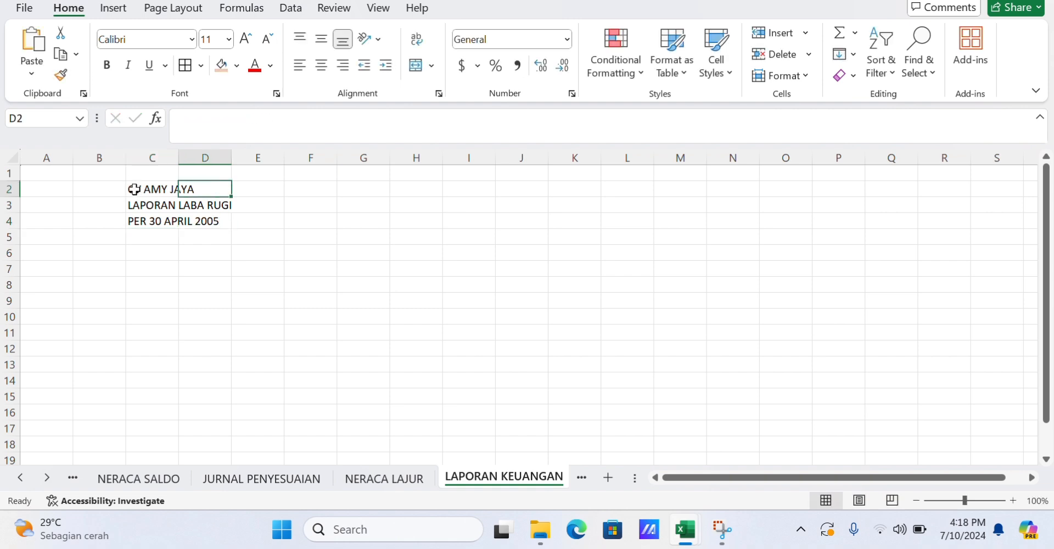
pyautogui.moveTo(134, 189); pyautogui.dragTo(212, 221)
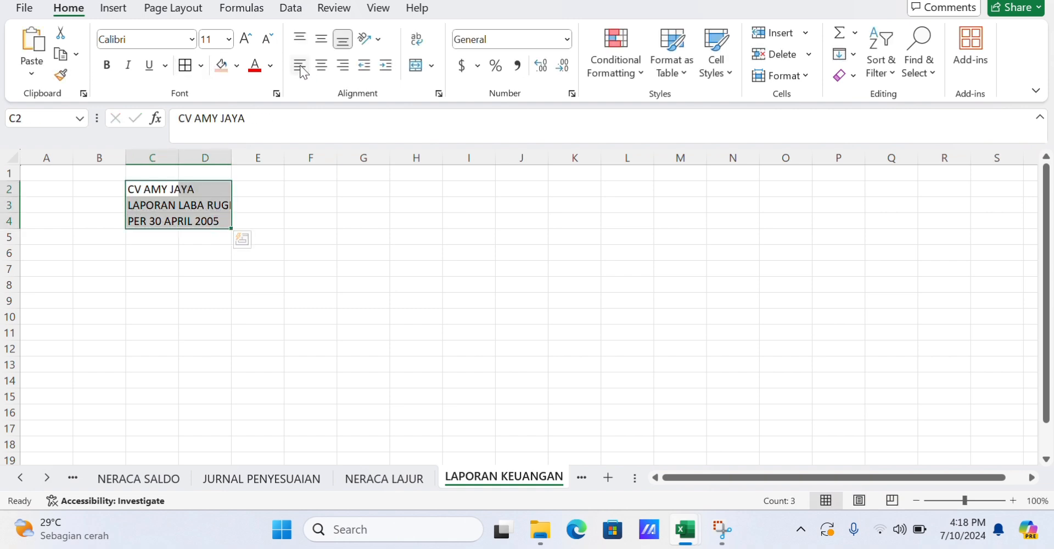
pyautogui.click(416, 66)
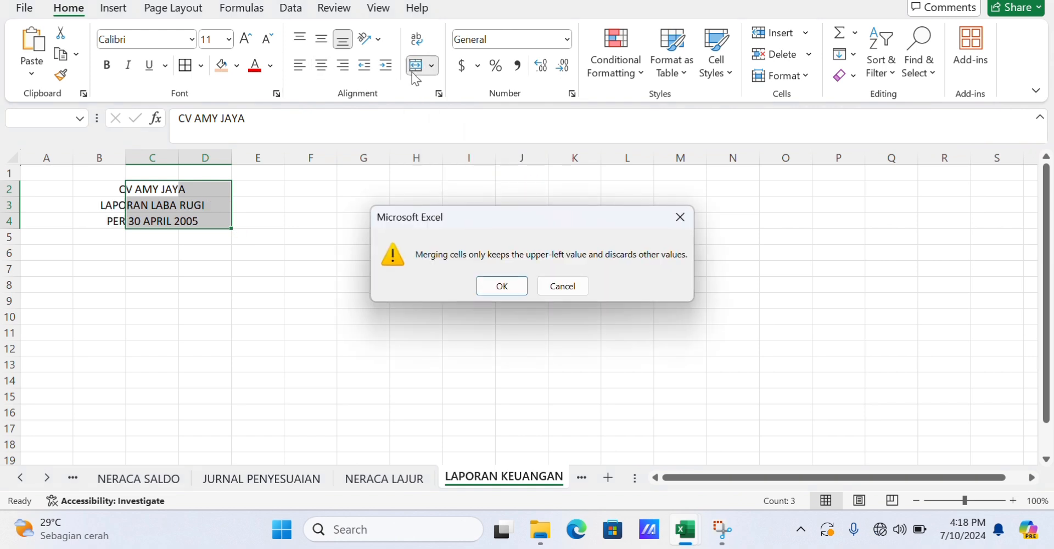
pyautogui.click(486, 281)
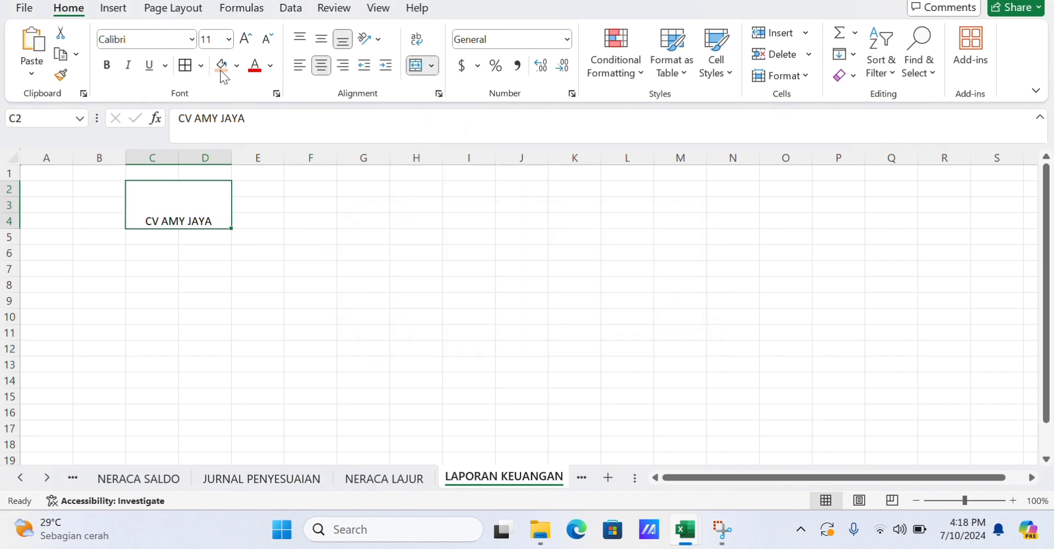
pyautogui.hotkey('ctrl', 'z')
pyautogui.click(108, 280)
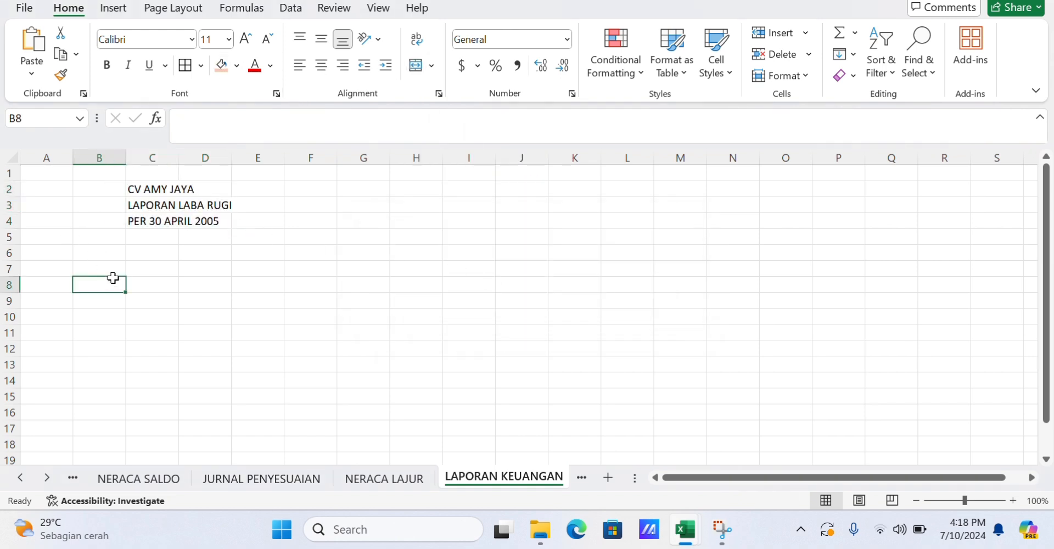
# Merge and center each title row separately across columns C and D, and widen column D.
pyautogui.moveTo(156, 193); pyautogui.dragTo(208, 221)
pyautogui.click(417, 67)
pyautogui.click(417, 66)
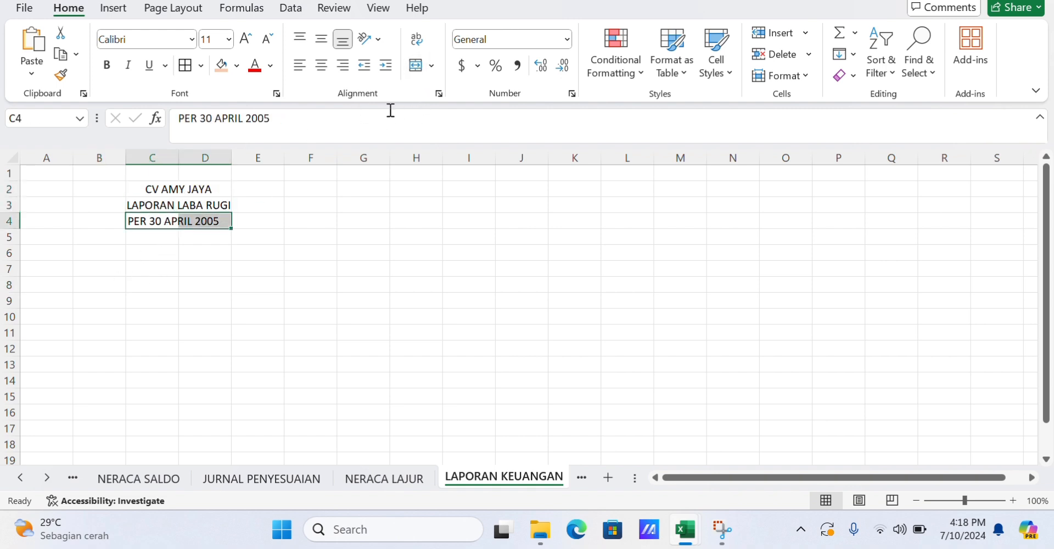
pyautogui.click(417, 66)
pyautogui.moveTo(231, 157); pyautogui.dragTo(255, 155)
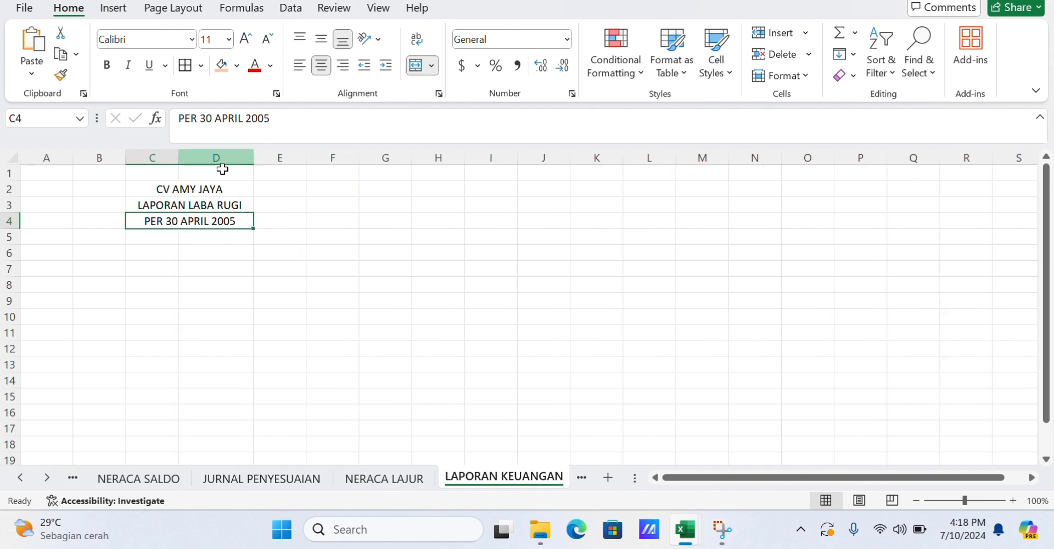
# Enter the heading PENDAPATAN in A5 and make it bold.
pyautogui.click(31, 234)
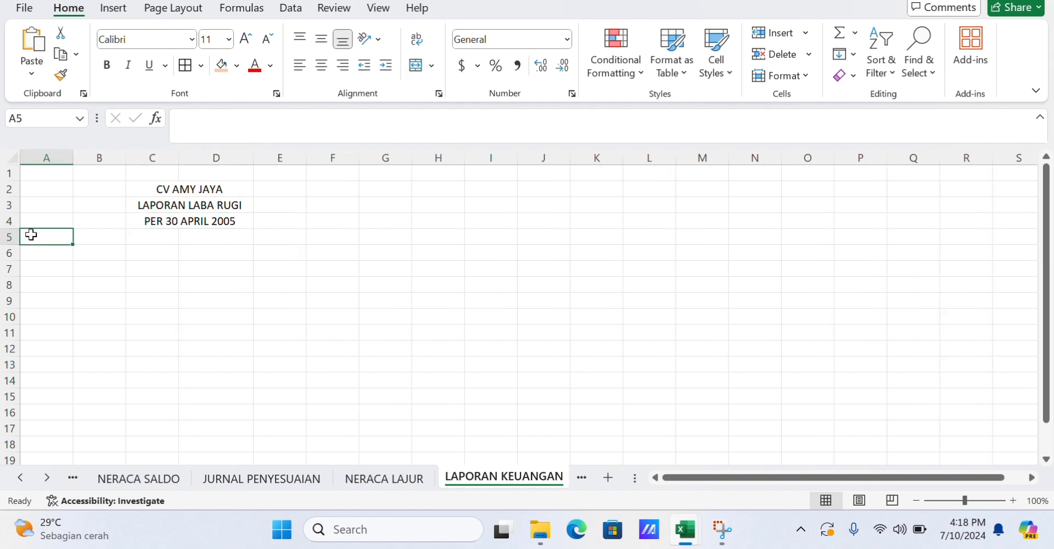
pyautogui.write('PENDAPATA')
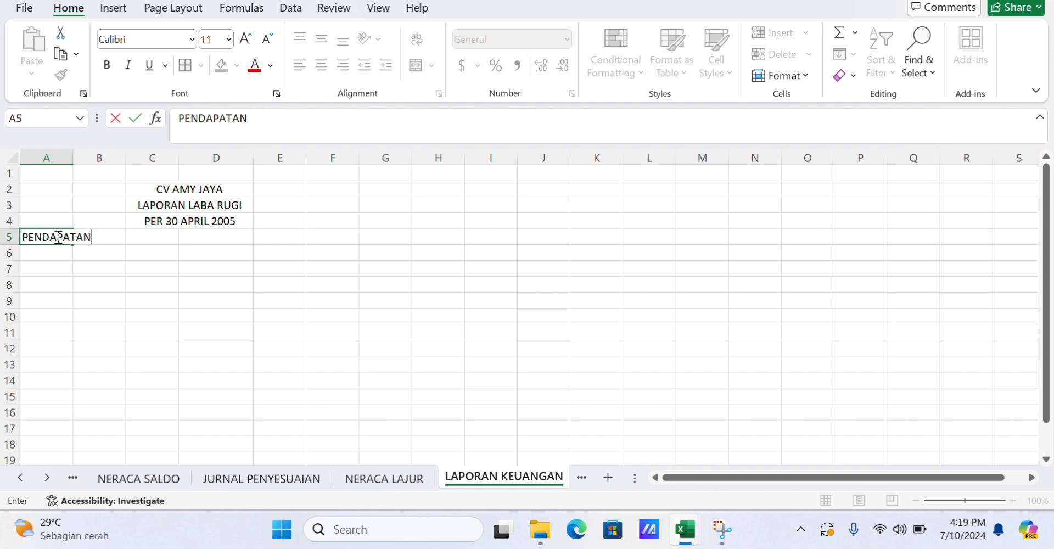
pyautogui.write('N')
pyautogui.moveTo(23, 237); pyautogui.dragTo(91, 236)
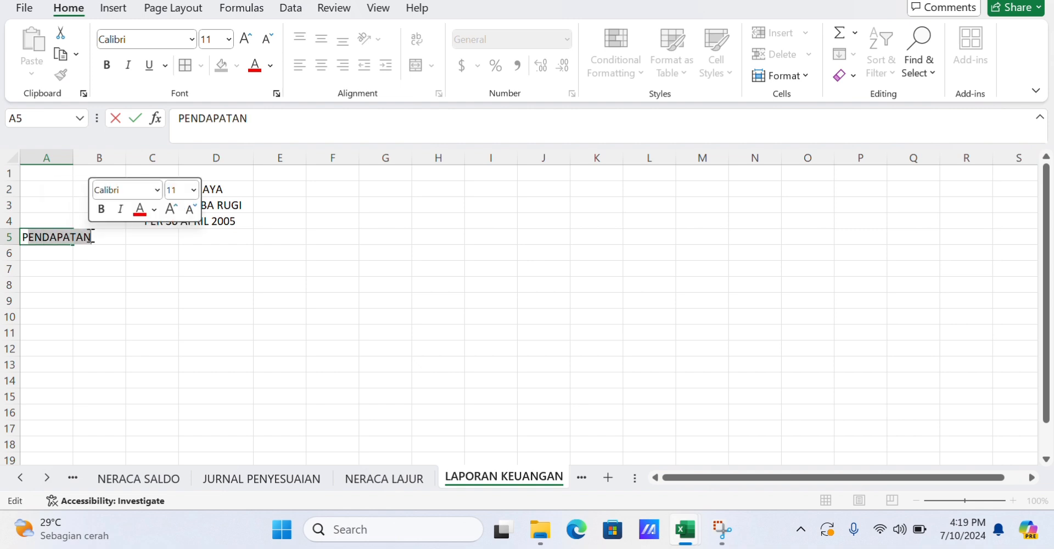
pyautogui.click(106, 64)
# Enter PENDAPATAN JASA in A6 with the amount 11200000 in B6.
pyautogui.click(44, 258)
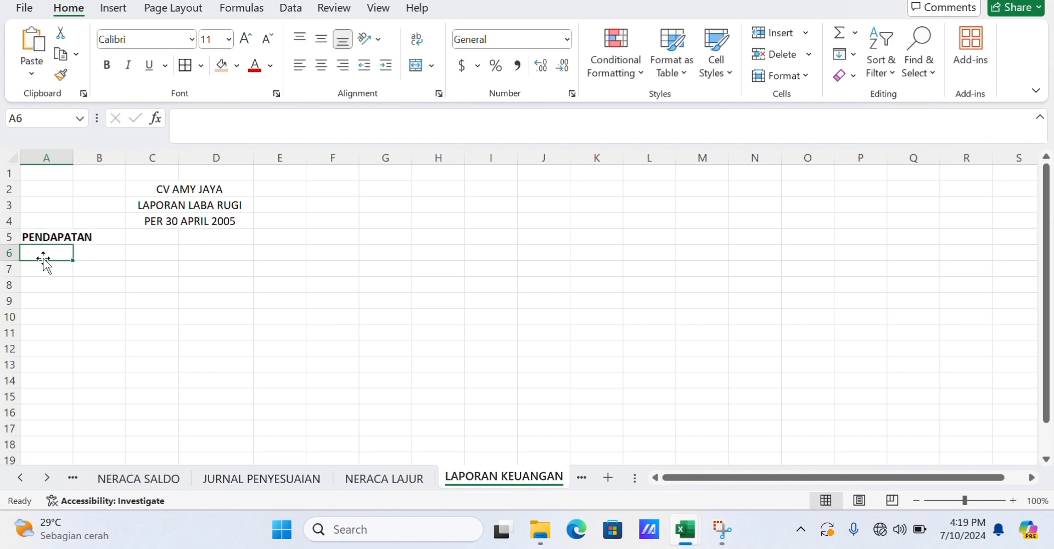
pyautogui.write('PENDAPATAN JA')
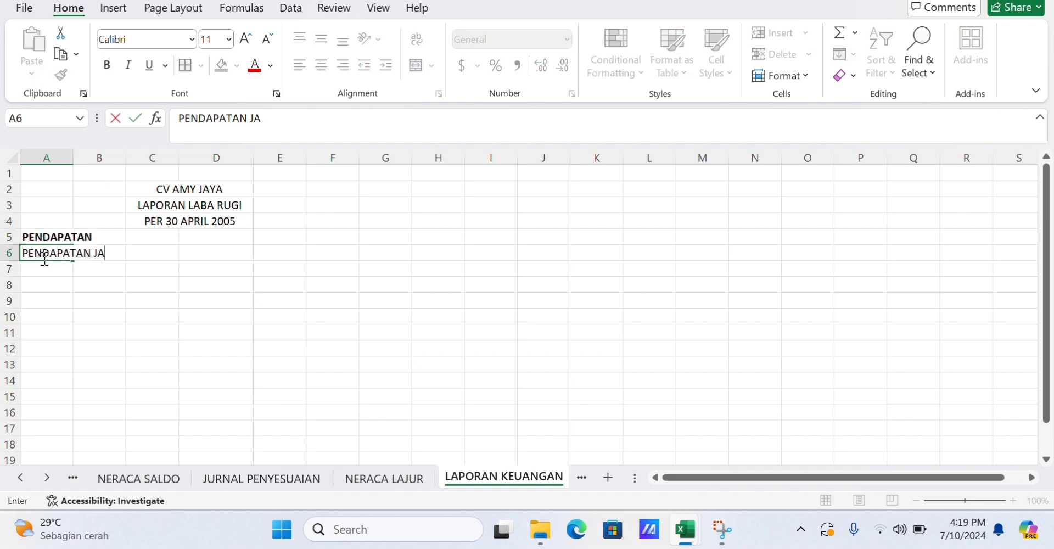
pyautogui.write('SA')
pyautogui.press('Tab')
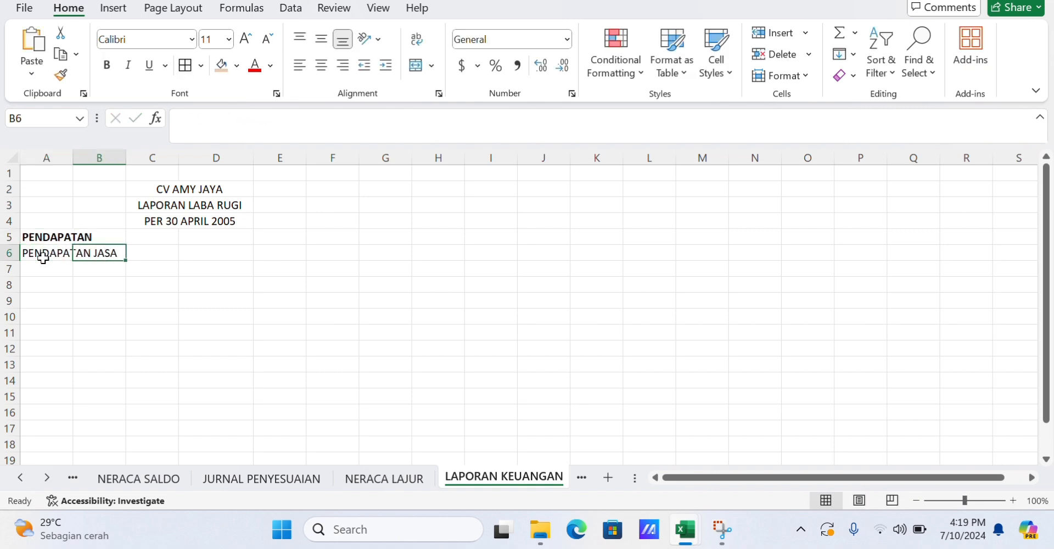
pyautogui.write('112')
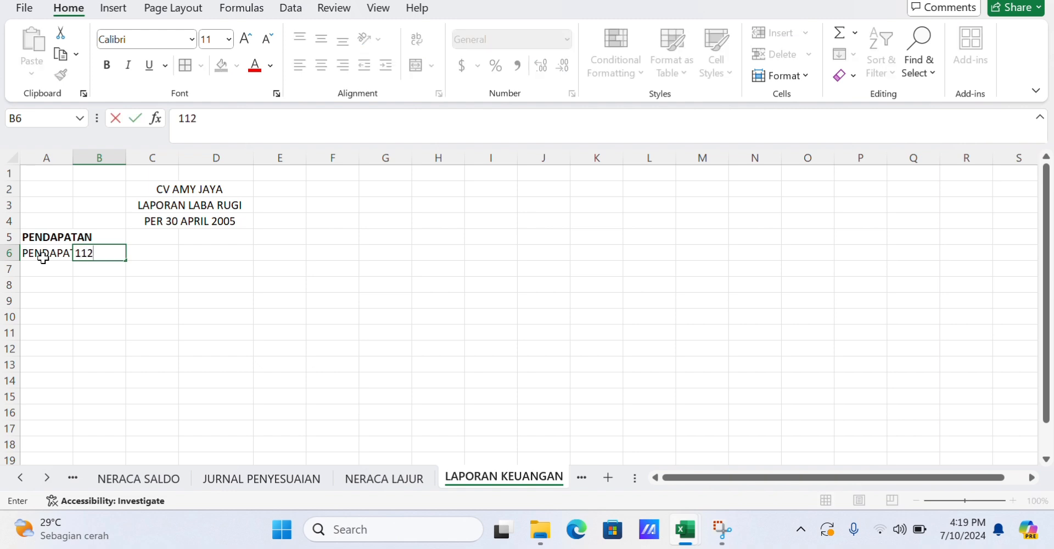
pyautogui.write('00000')
# Widen column A and enter Total Pendapatan in A7 with 11200000 in C7.
pyautogui.click(34, 269)
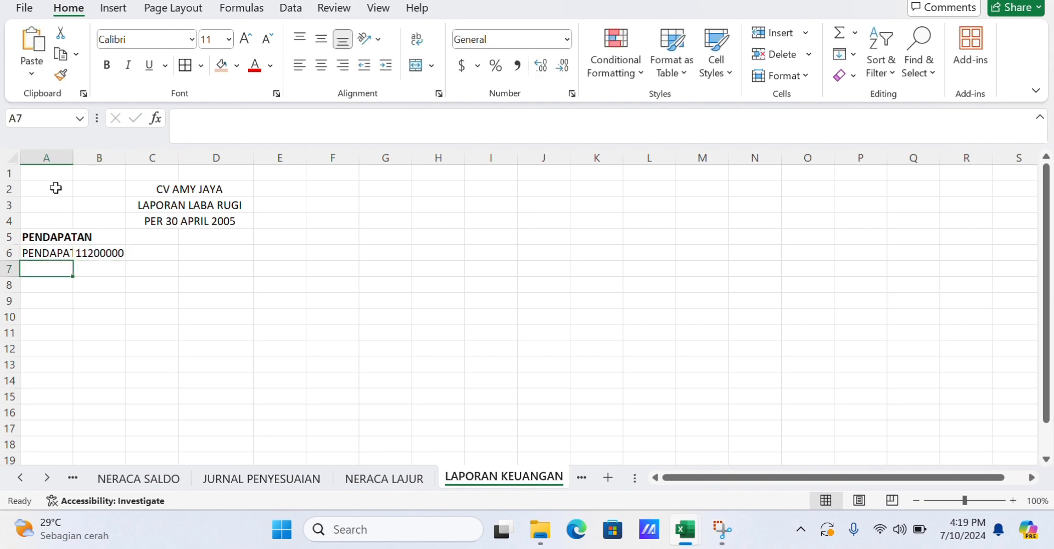
pyautogui.moveTo(72, 156); pyautogui.dragTo(223, 160)
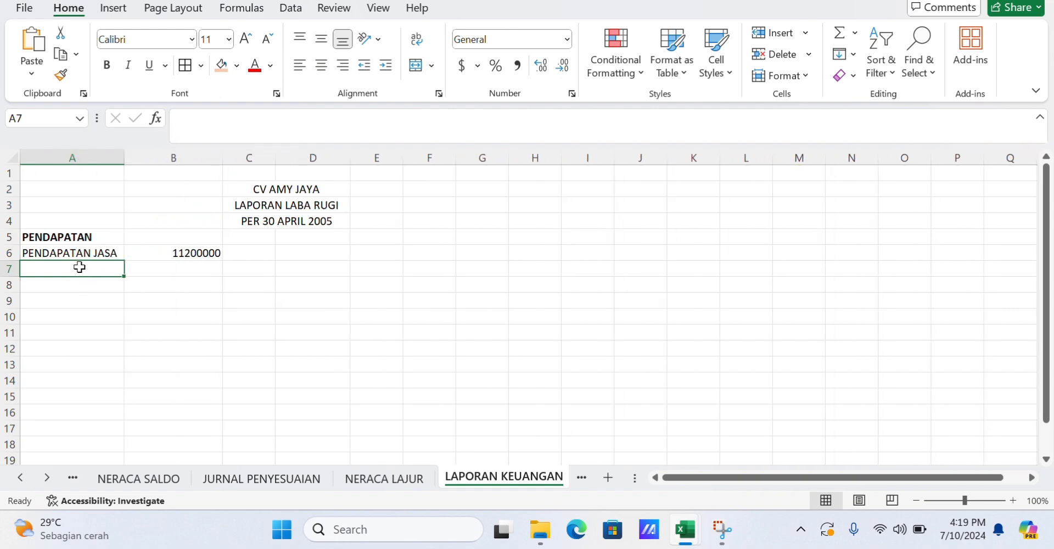
pyautogui.write('Total P')
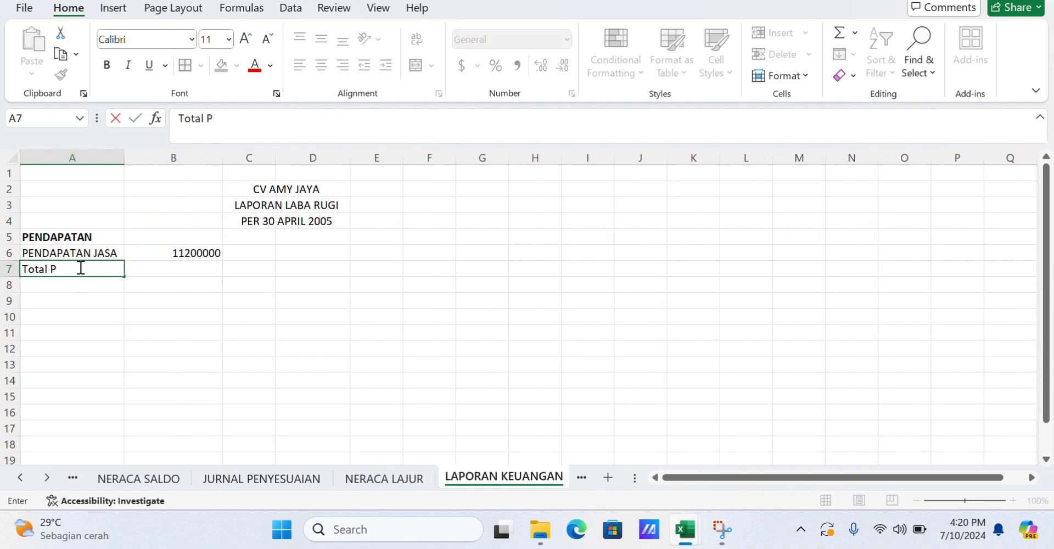
pyautogui.write('endapatan')
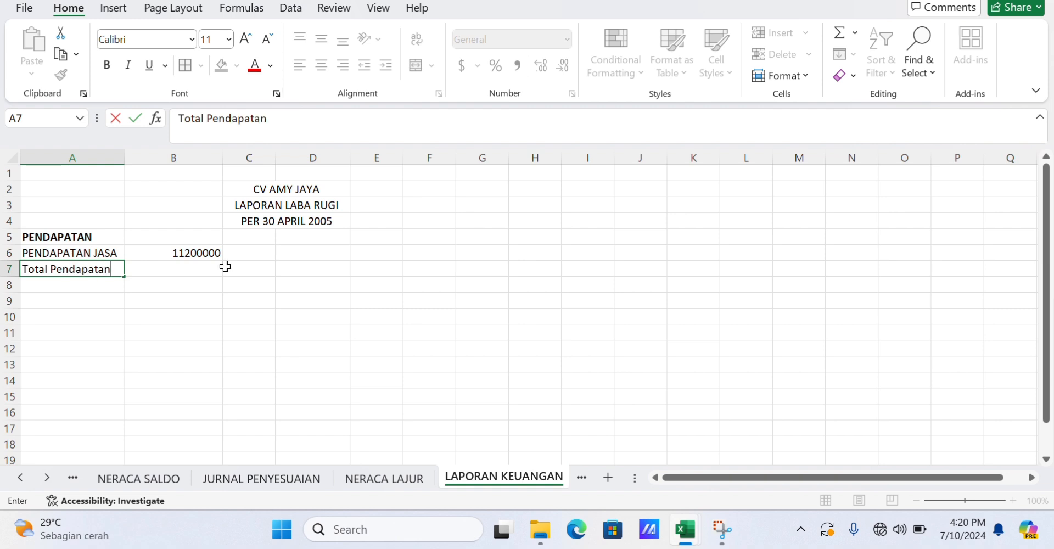
pyautogui.click(257, 269)
pyautogui.write('11200000')
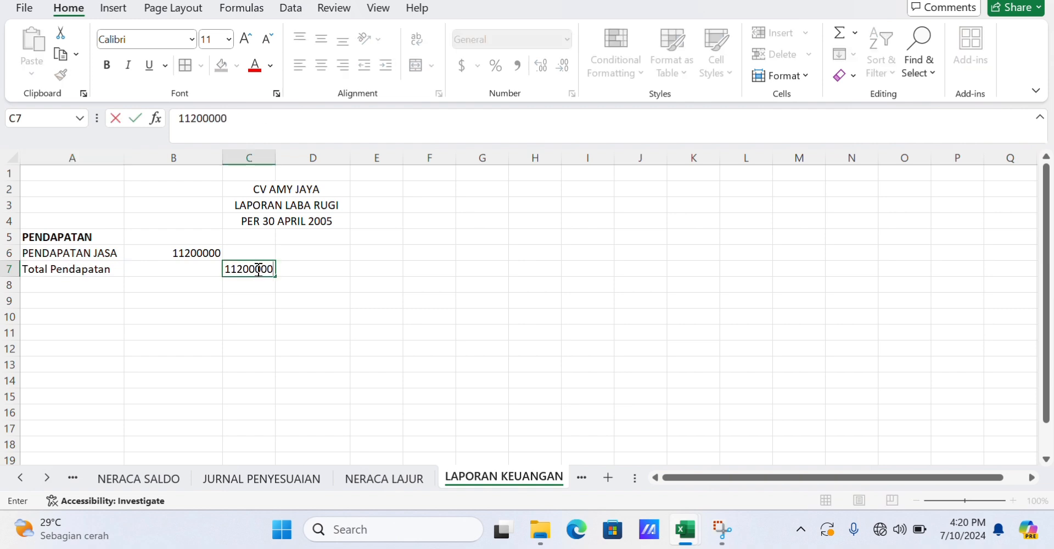
# Enter the heading BEBAN in A9 and make it bold.
pyautogui.click(70, 306)
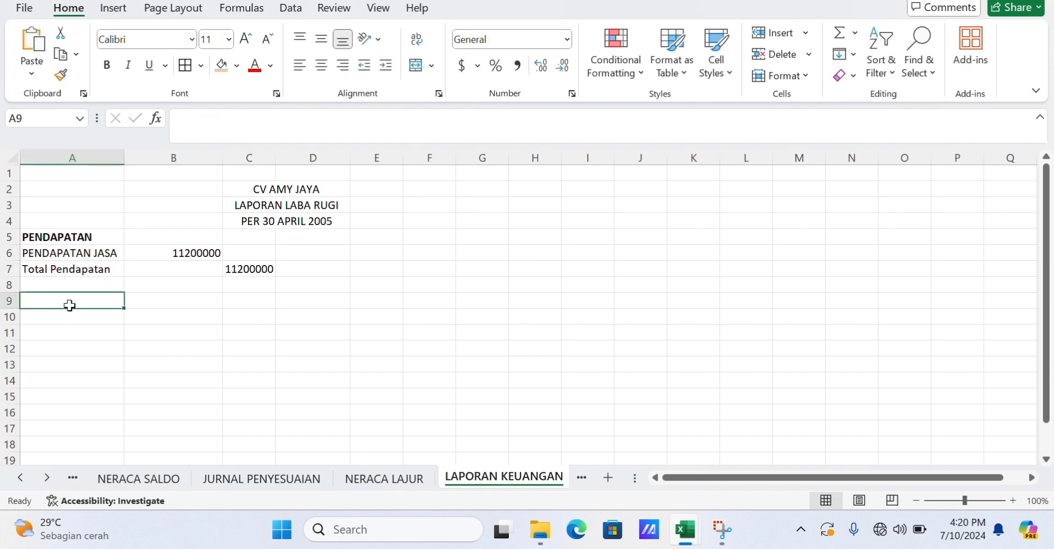
pyautogui.write('BEBAN')
pyautogui.press('Return')
pyautogui.doubleClick(84, 300)
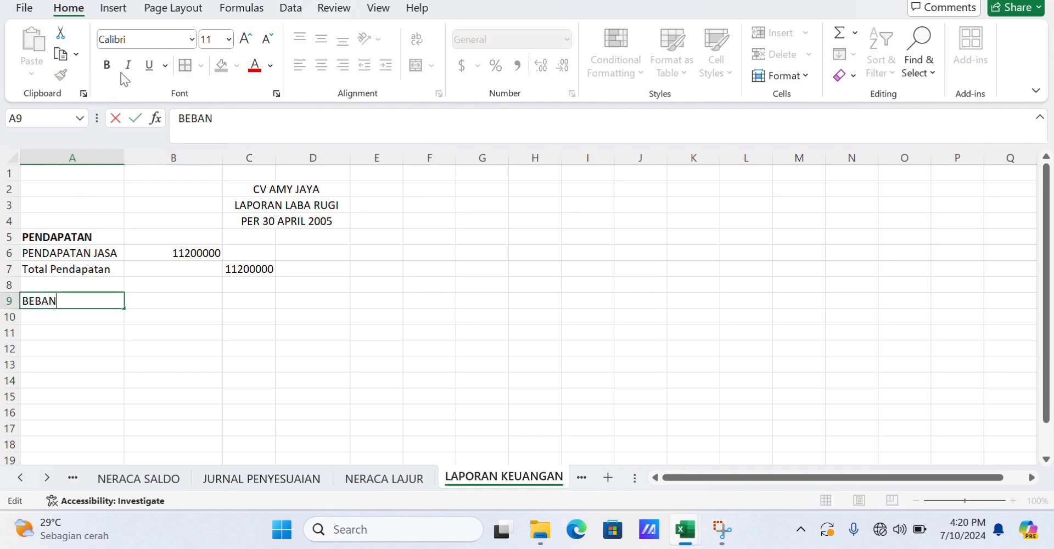
pyautogui.click(106, 64)
pyautogui.doubleClick(25, 297)
pyautogui.click(107, 65)
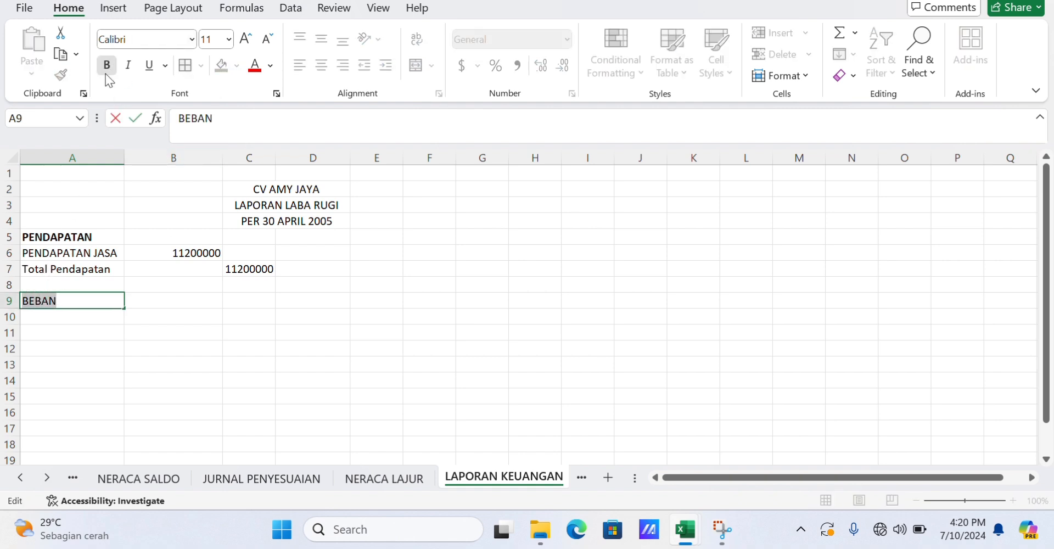
# Enter the expense accounts BEBAN GAJI, BEBAN SEWA, BEBAN LAIN-LAIN and BEBAN PERLENGKAPAN in A10 to A13.
pyautogui.click(48, 317)
pyautogui.write('BEBAN GAJI')
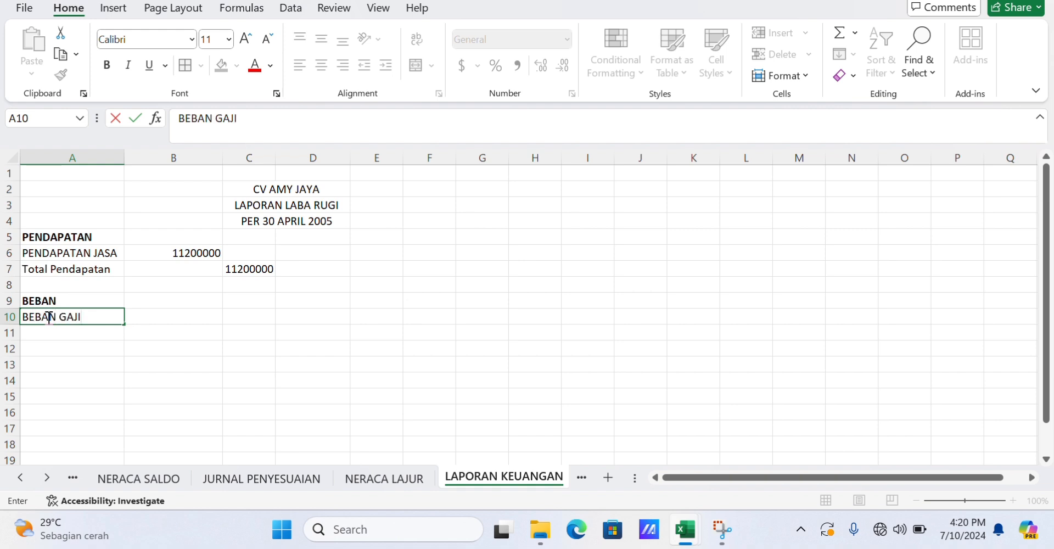
pyautogui.press('Return')
pyautogui.write('BEBAN SEWA')
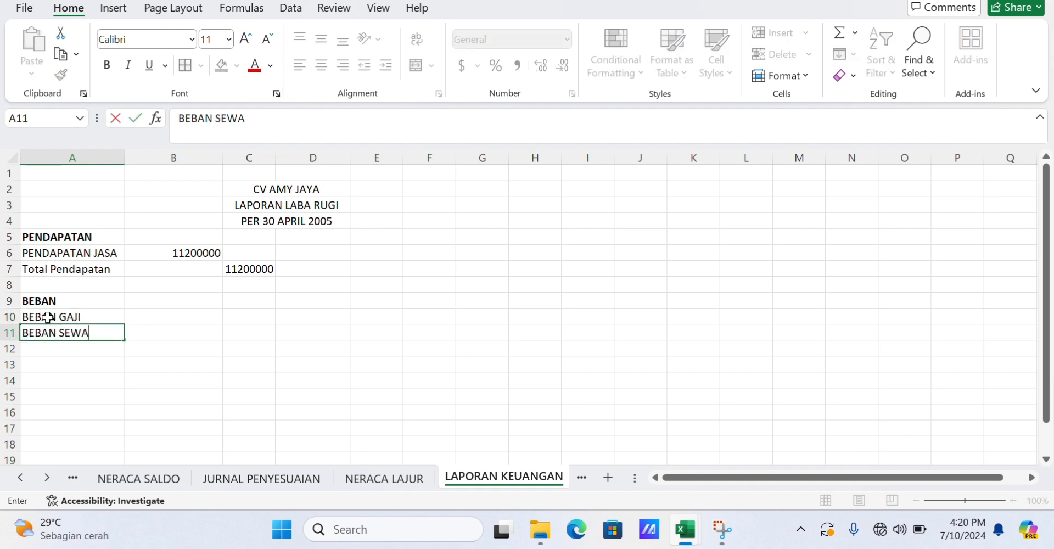
pyautogui.press('Return')
pyautogui.write('BEBAN LAIN-LAI')
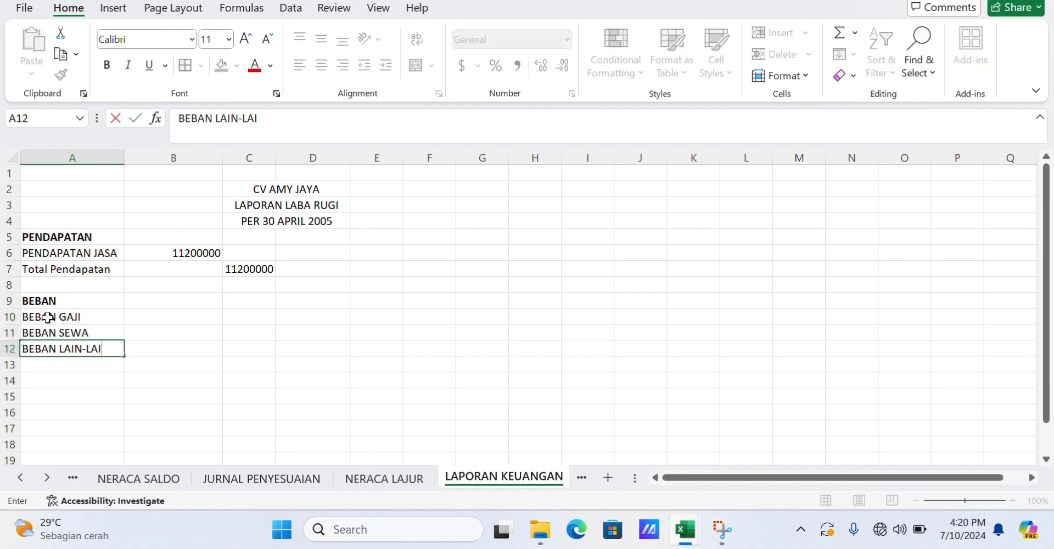
pyautogui.write('N')
pyautogui.press('Return')
pyautogui.write('BEBAN PERLENGKAPAN')
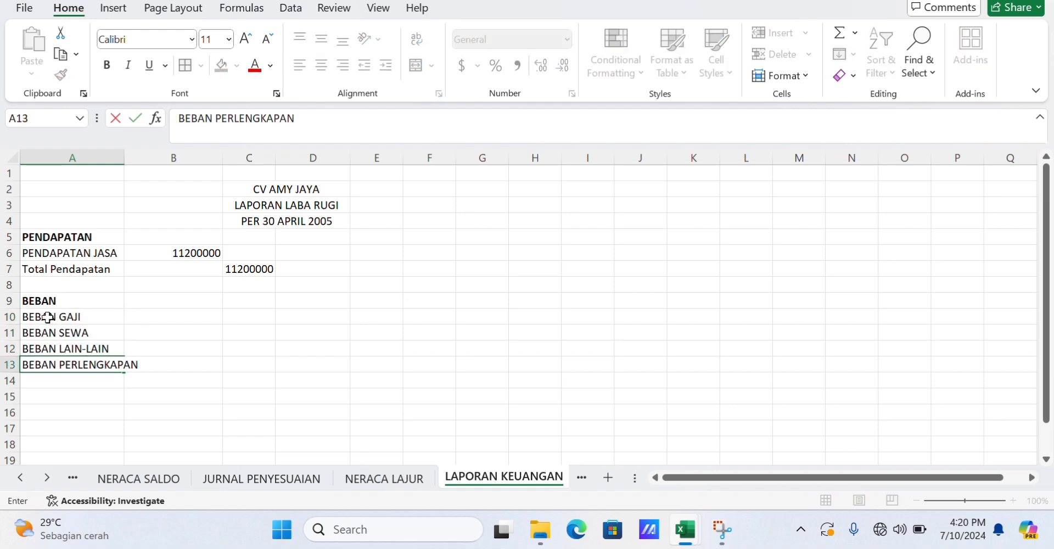
# Widen column A and enter Total Beban in A14.
pyautogui.click(147, 302)
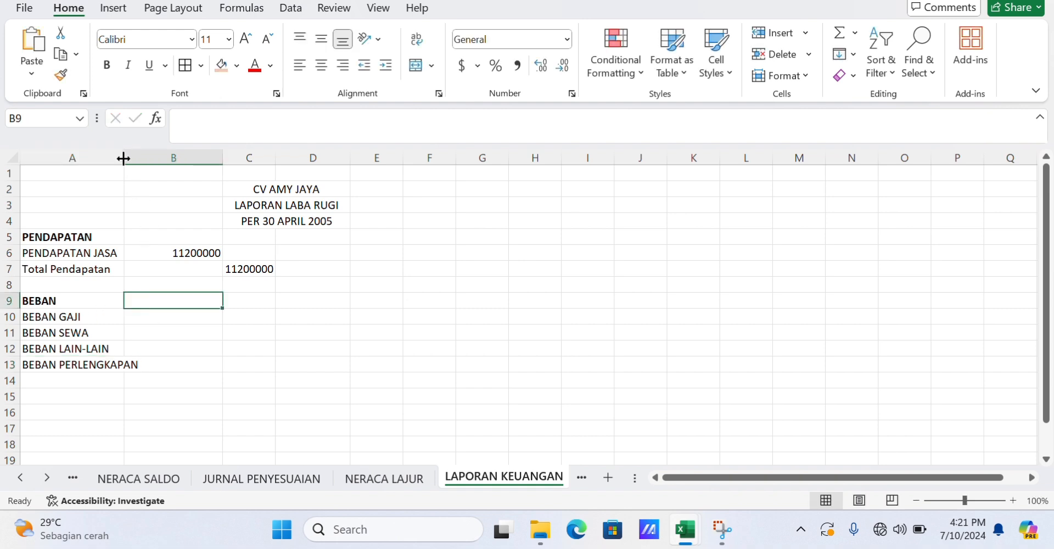
pyautogui.moveTo(124, 159); pyautogui.dragTo(146, 160)
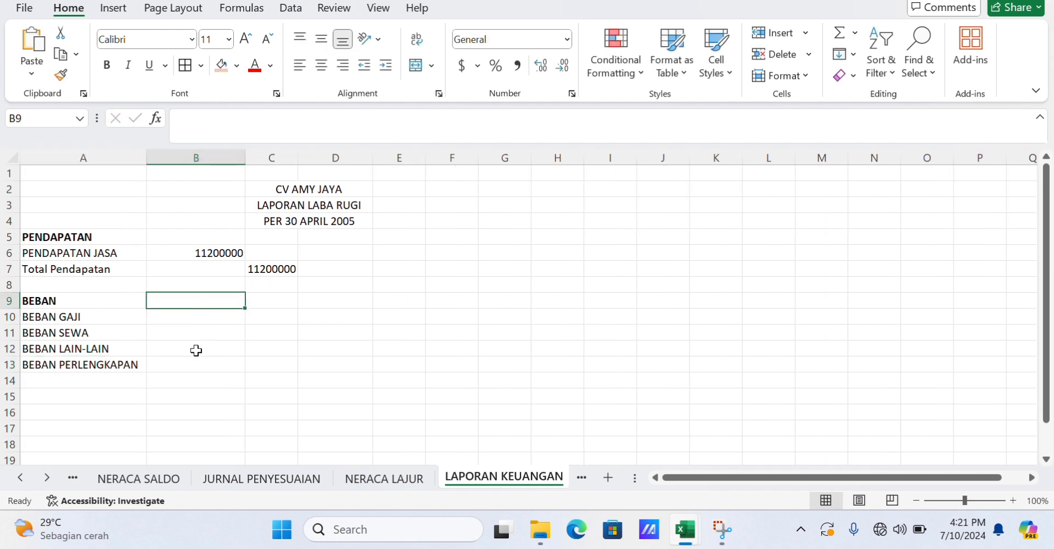
pyautogui.click(77, 380)
pyautogui.write('T')
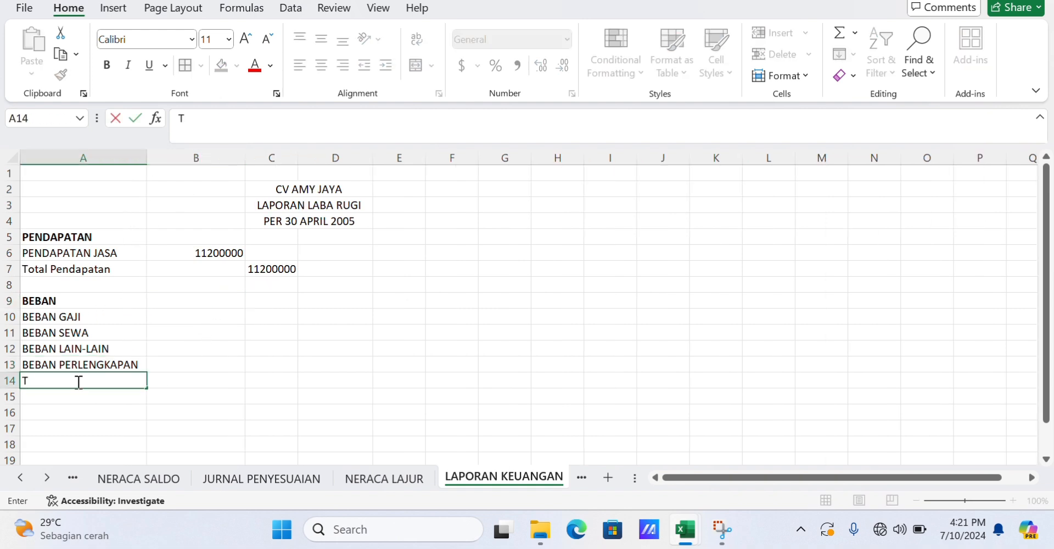
pyautogui.write('otal Beba')
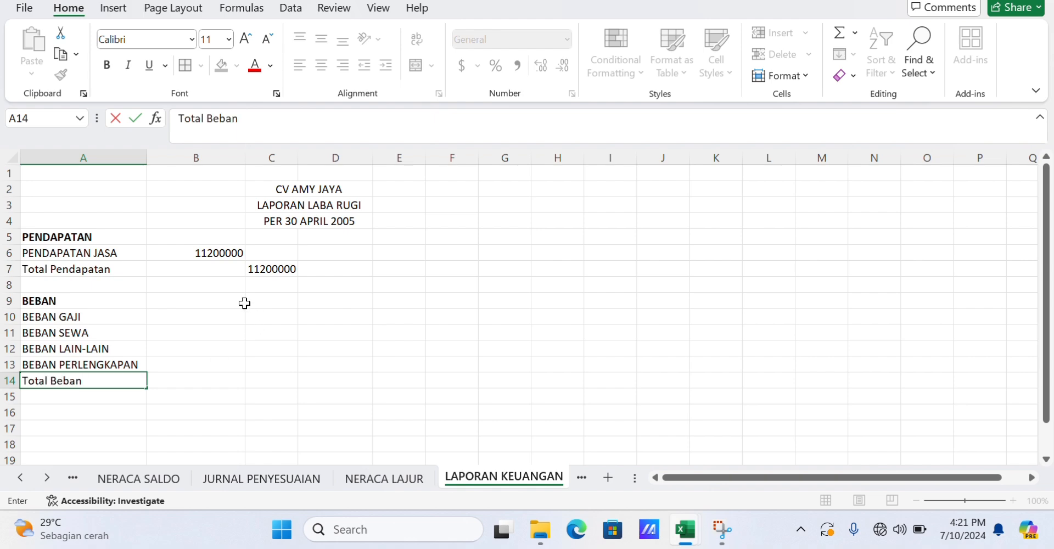
pyautogui.write('n')
# Copy the expense amounts G16:G19 from NERACA LAJUR and paste them as links into B10:B13.
pyautogui.click(244, 303)
pyautogui.click(386, 479)
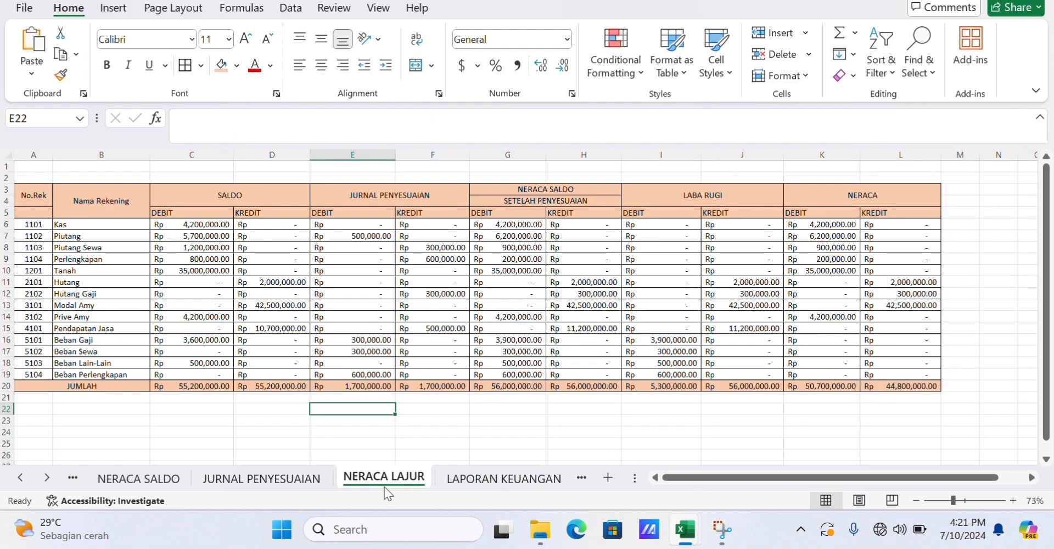
pyautogui.moveTo(486, 341); pyautogui.dragTo(530, 372)
pyautogui.hotkey('ctrl', 'c')
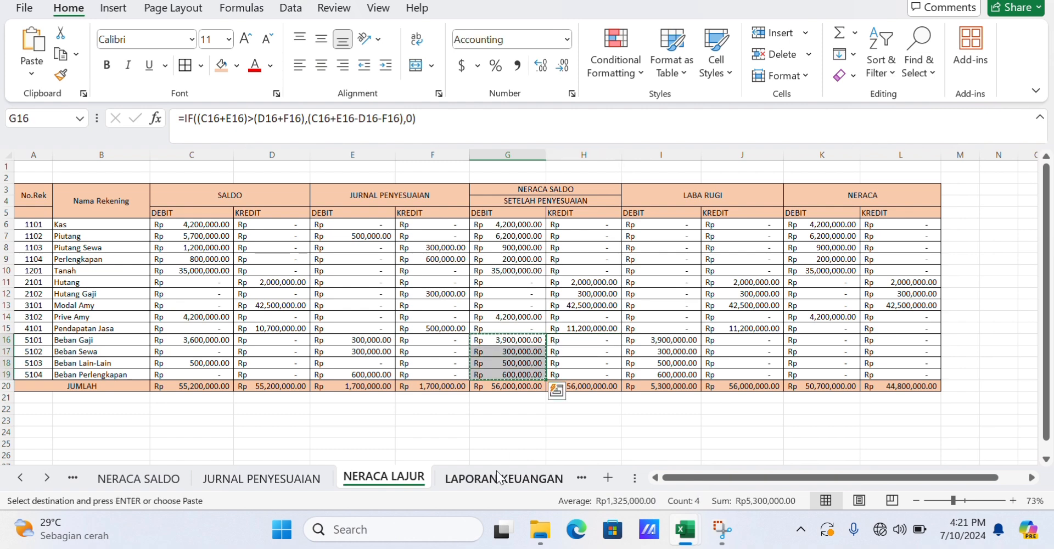
pyautogui.click(504, 479)
pyautogui.click(165, 317)
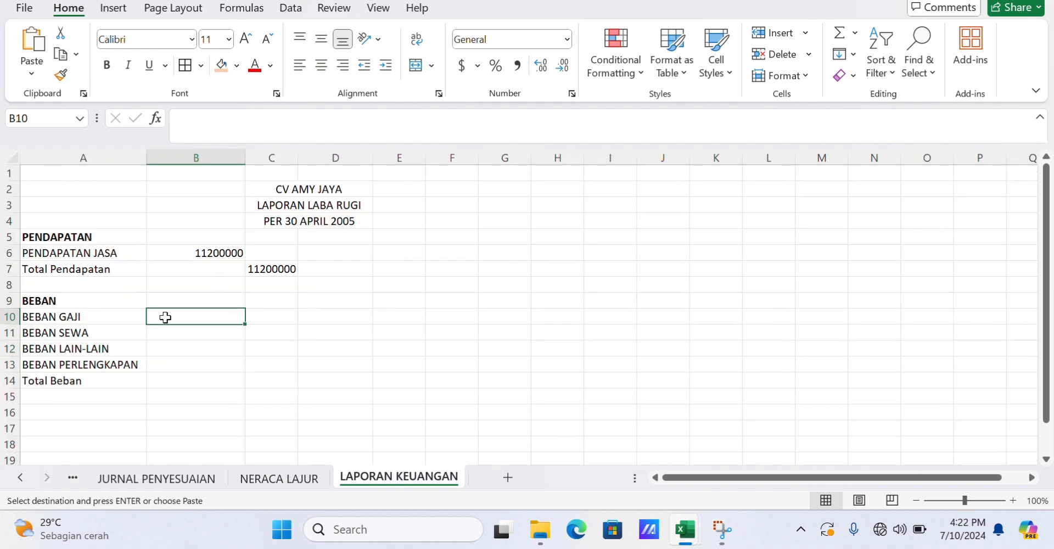
pyautogui.click(31, 68)
pyautogui.click(57, 244)
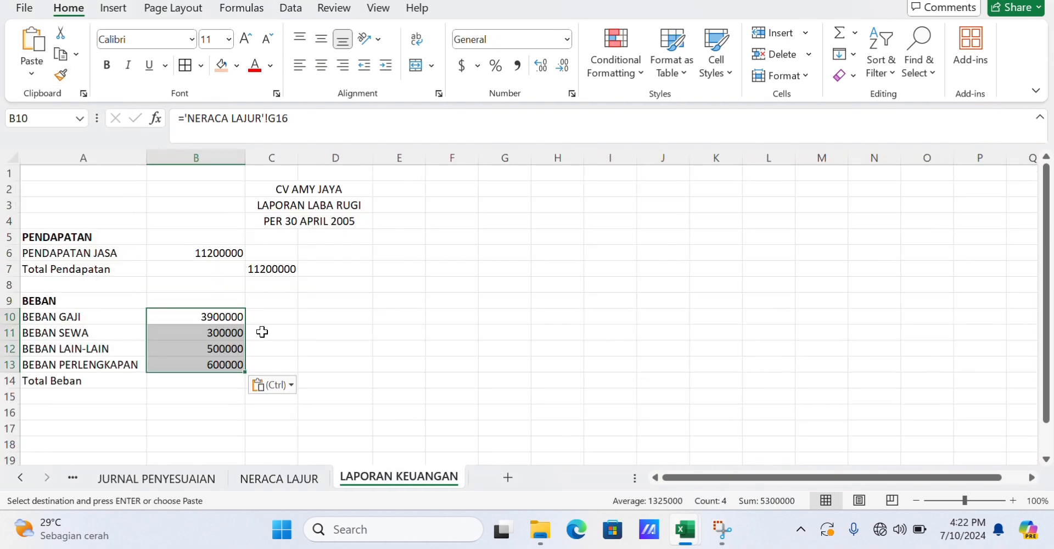
# Enter the total expense 5300000 in C14.
pyautogui.click(317, 385)
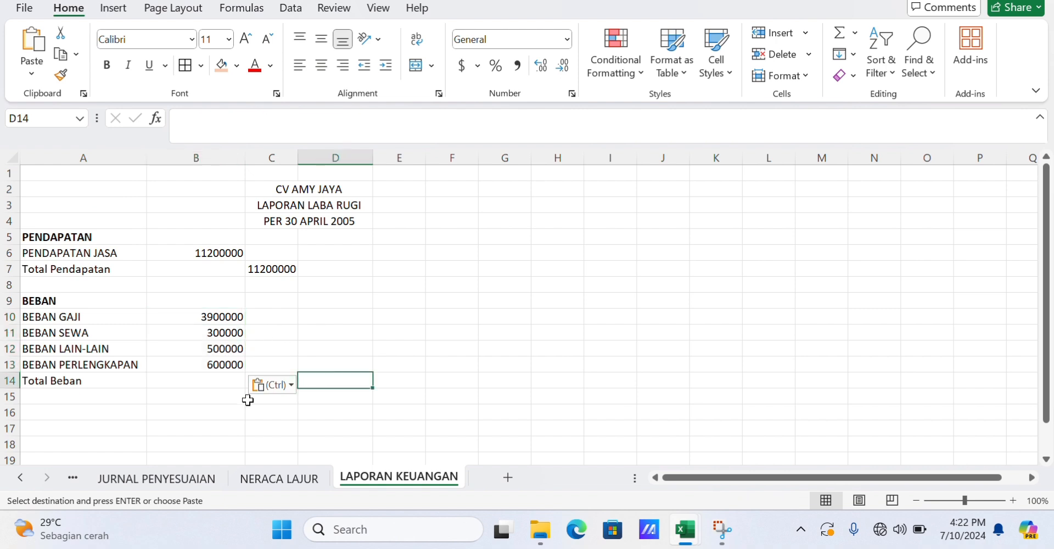
pyautogui.click(248, 396)
pyautogui.click(219, 381)
pyautogui.click(300, 387)
pyautogui.click(294, 386)
pyautogui.click(295, 384)
pyautogui.click(296, 374)
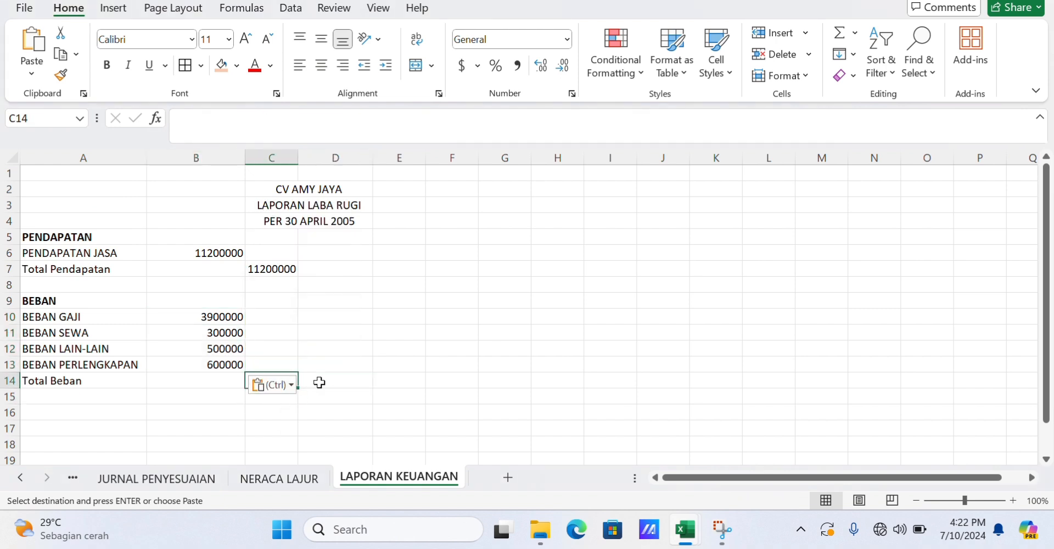
pyautogui.write('5300')
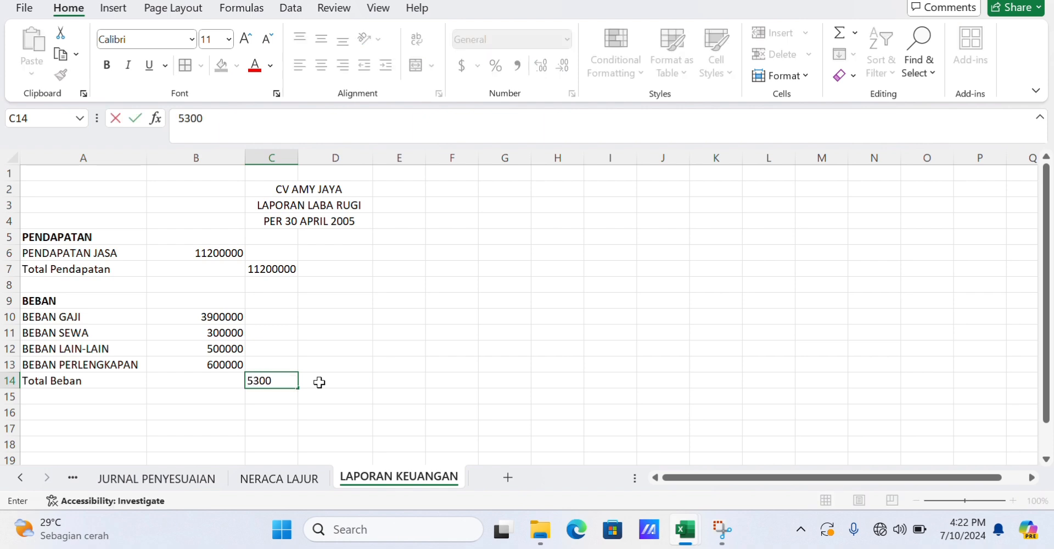
pyautogui.write('000')
pyautogui.click(331, 379)
# Enter Laba Bersih in A16 with 5900000 in C16.
pyautogui.scroll(-1, 286, 351)
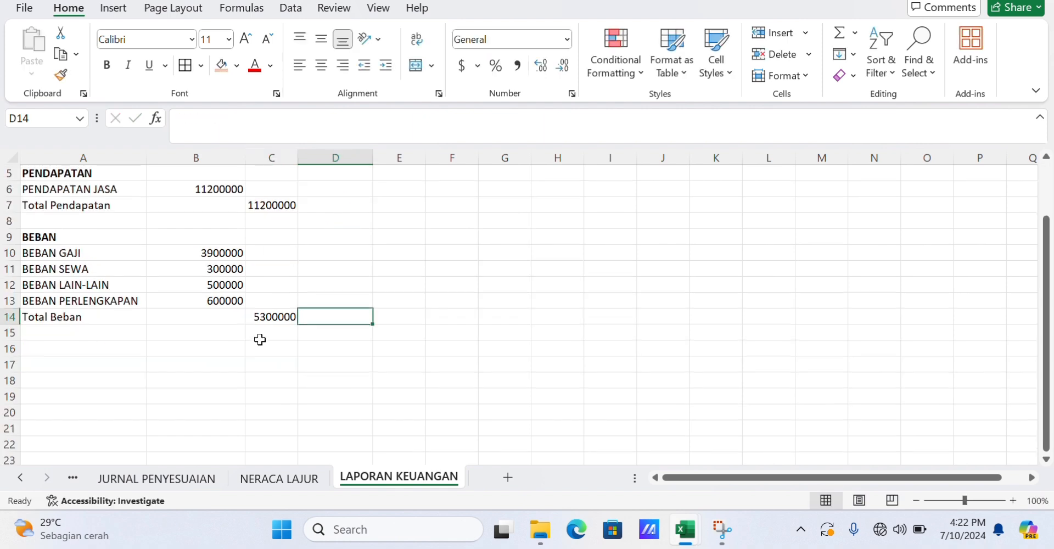
pyautogui.click(69, 349)
pyautogui.write('Tota')
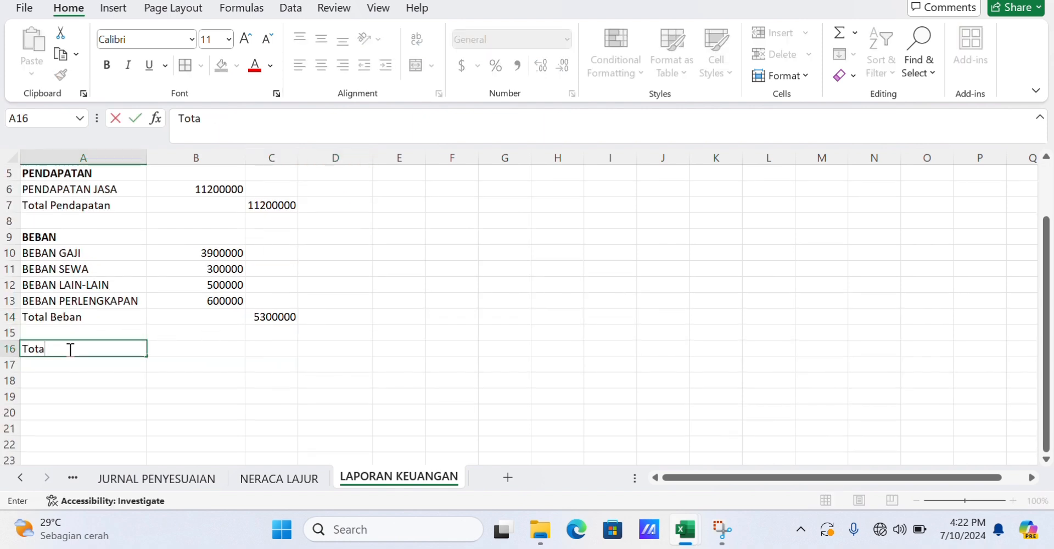
pyautogui.click(274, 348)
pyautogui.write('5900000')
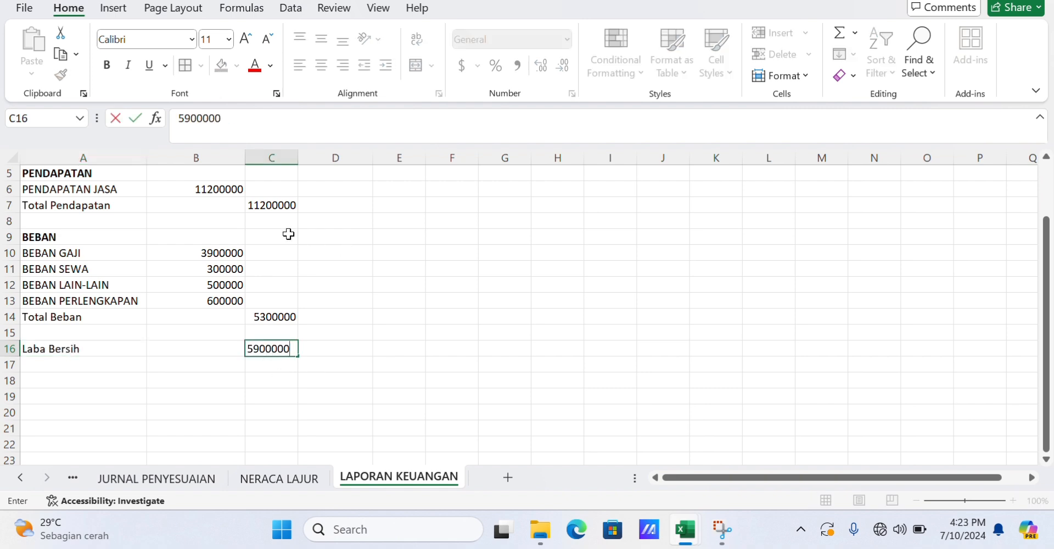
# Add borders around the revenue and expense rows and the totals in C7, C14 and C16.
pyautogui.scroll(1, 288, 234)
pyautogui.moveTo(56, 249); pyautogui.dragTo(231, 252)
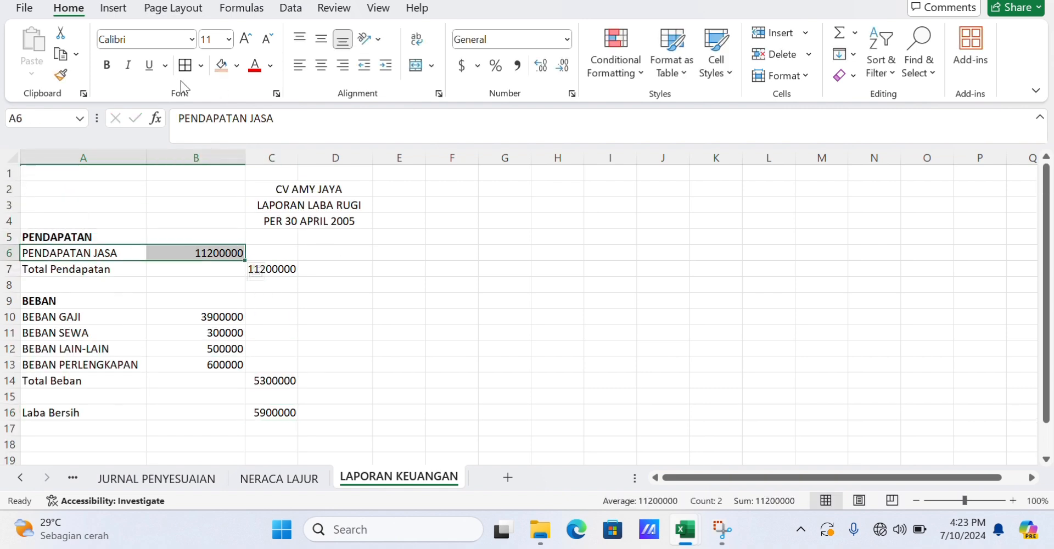
pyautogui.click(185, 65)
pyautogui.click(271, 269)
pyautogui.moveTo(71, 317); pyautogui.dragTo(198, 363)
pyautogui.click(185, 66)
pyautogui.click(274, 381)
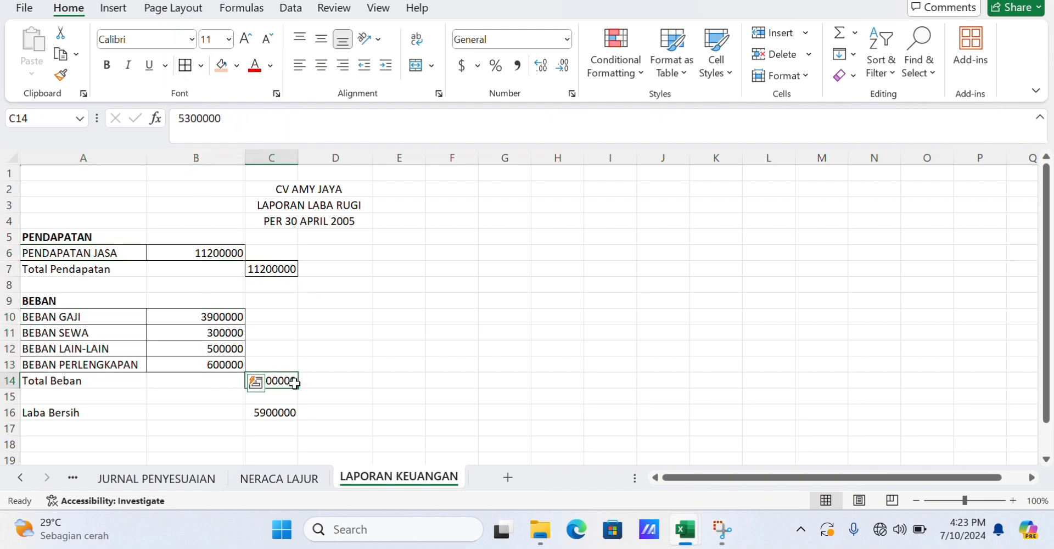
pyautogui.click(254, 411)
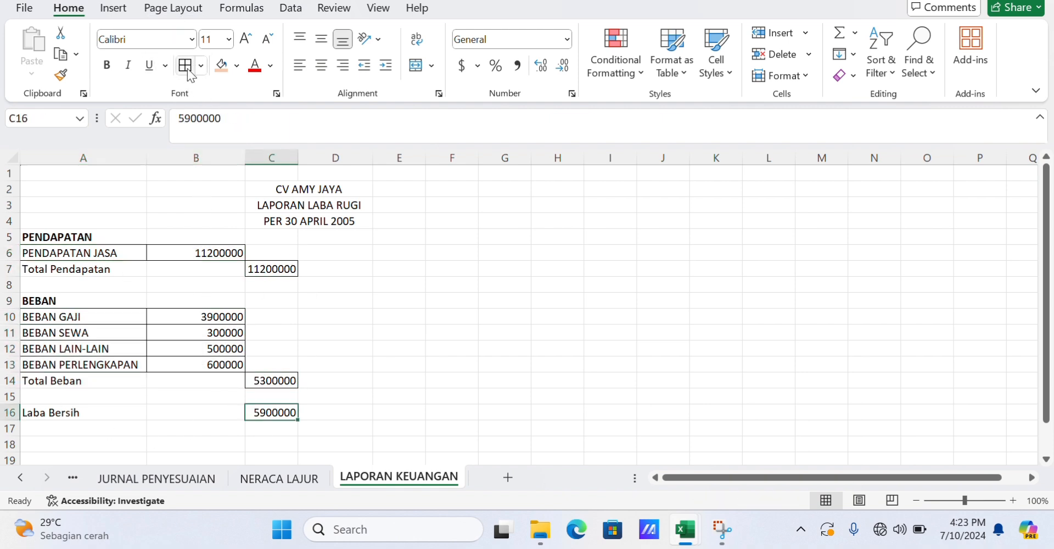
# Widen column C and fill the Laba Bersih row A16:C16 with an orange colour.
pyautogui.moveTo(298, 159); pyautogui.dragTo(327, 159)
pyautogui.moveTo(88, 252); pyautogui.dragTo(174, 252)
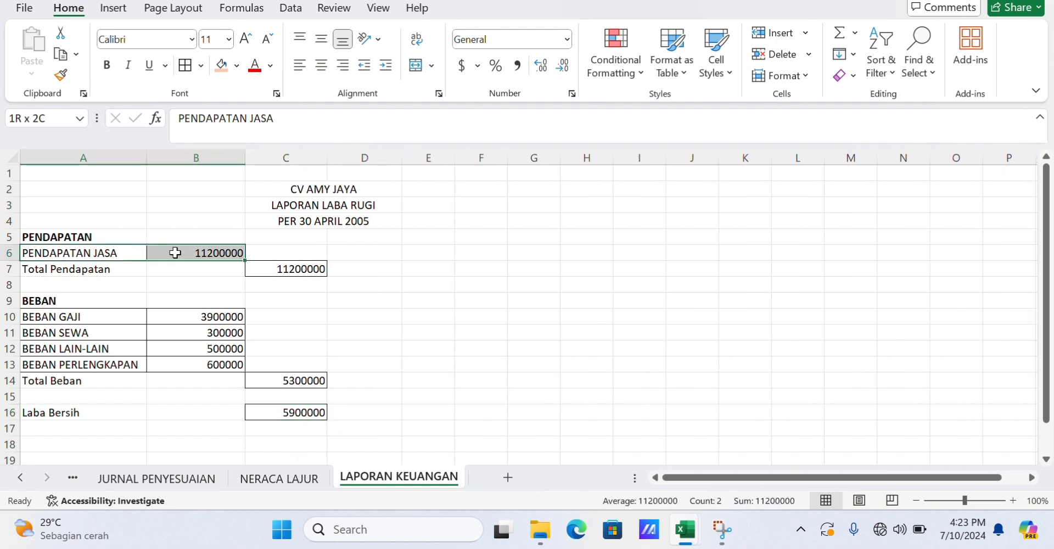
pyautogui.moveTo(92, 412); pyautogui.dragTo(299, 413)
pyautogui.click(222, 66)
pyautogui.click(207, 252)
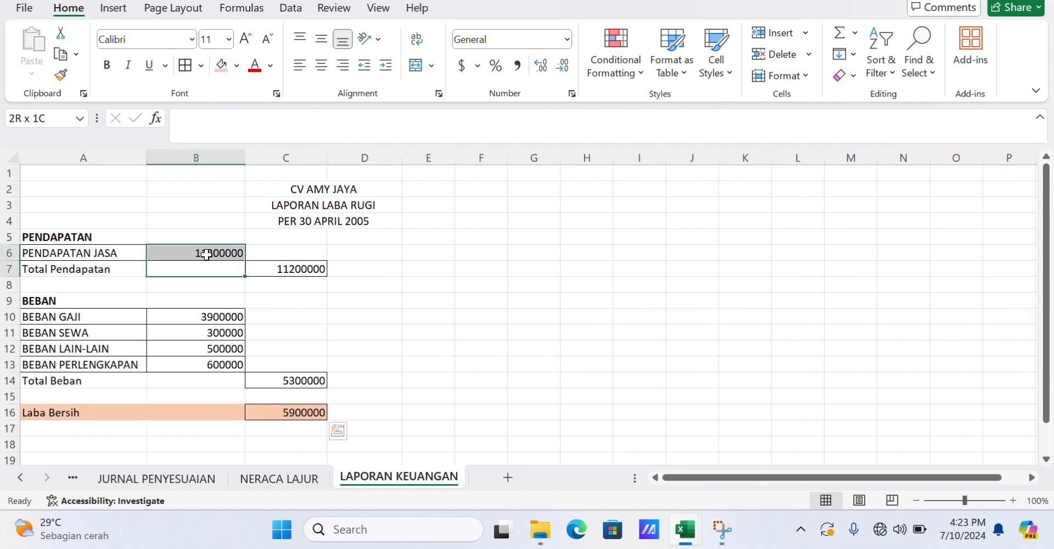
# Enter the heading LAPORAN PERUBAHAN MODAL in B21 below CV AMY JAYA.
pyautogui.click(565, 40)
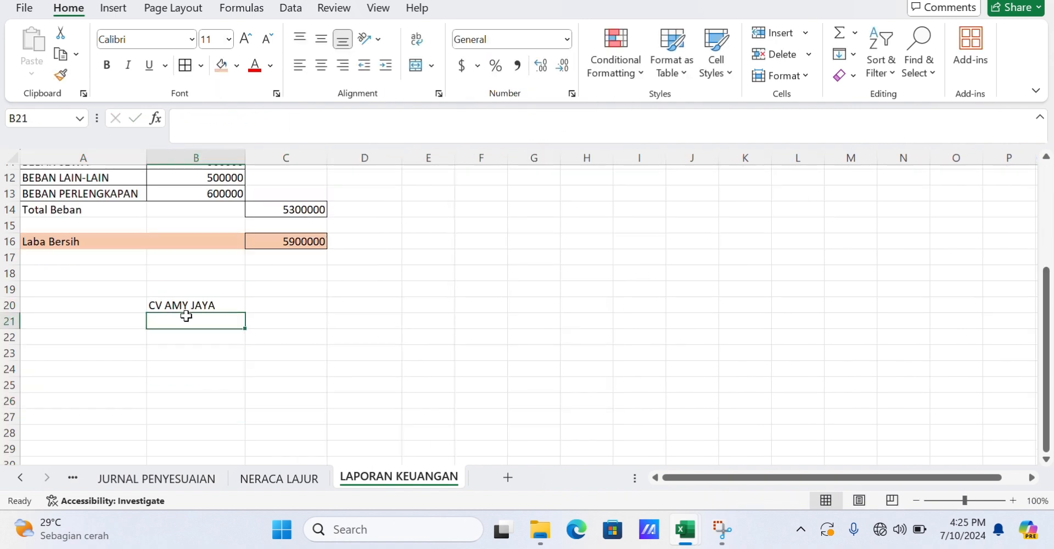
pyautogui.write('LAPORAN PERUBAHAN MODAL')
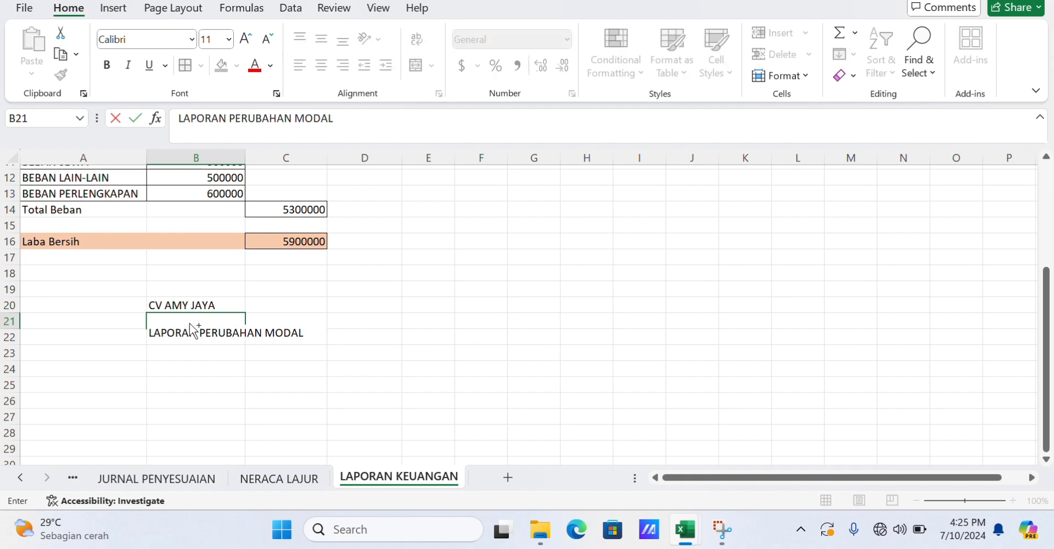
pyautogui.doubleClick(189, 323)
pyautogui.hotkey('ctrl', 'z')
pyautogui.scroll(4, 189, 323)
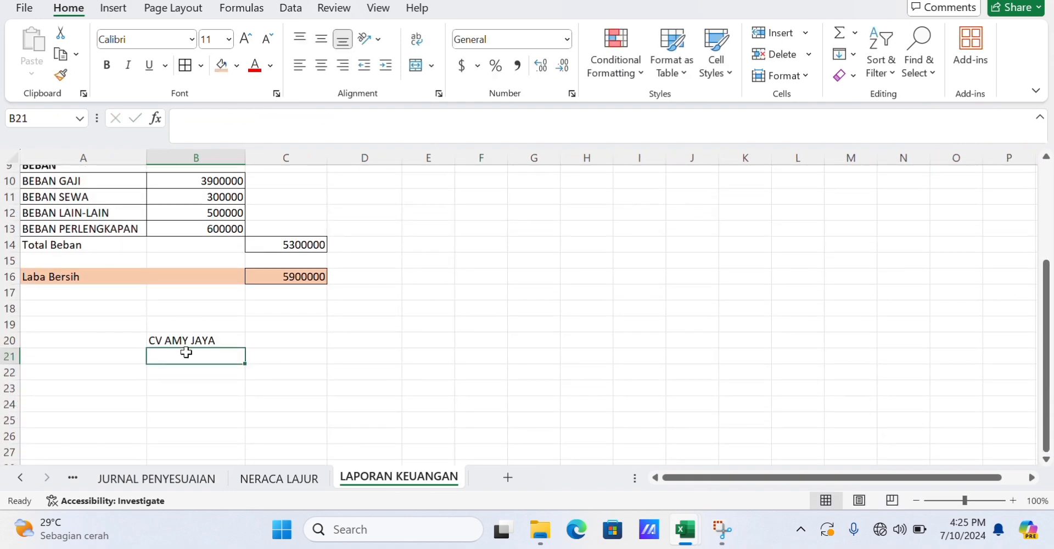
pyautogui.write('LAPORAN P')
pyautogui.click(280, 383)
pyautogui.click(223, 354)
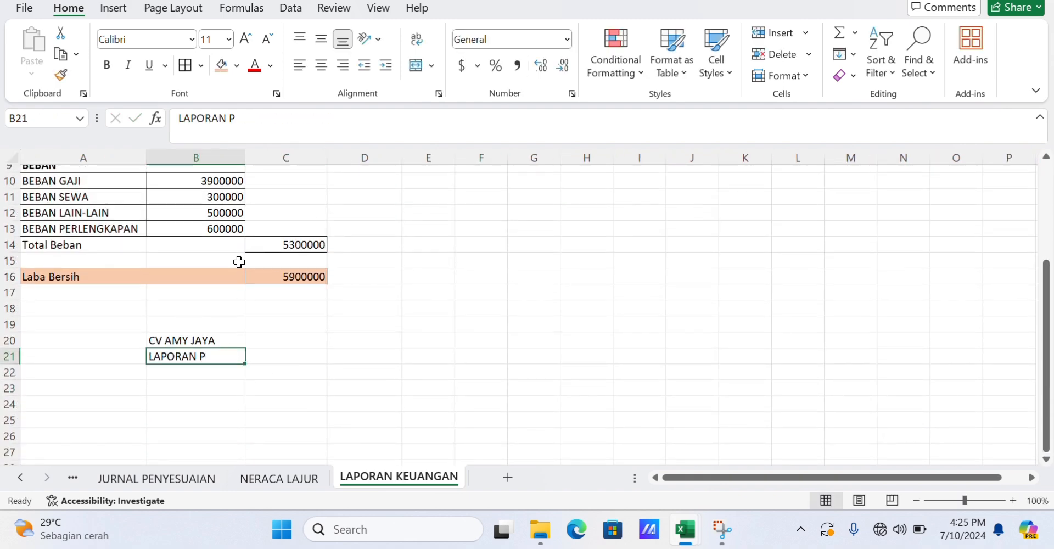
pyautogui.click(237, 117)
pyautogui.write('ERUBAHAN MODAL')
pyautogui.press('Return')
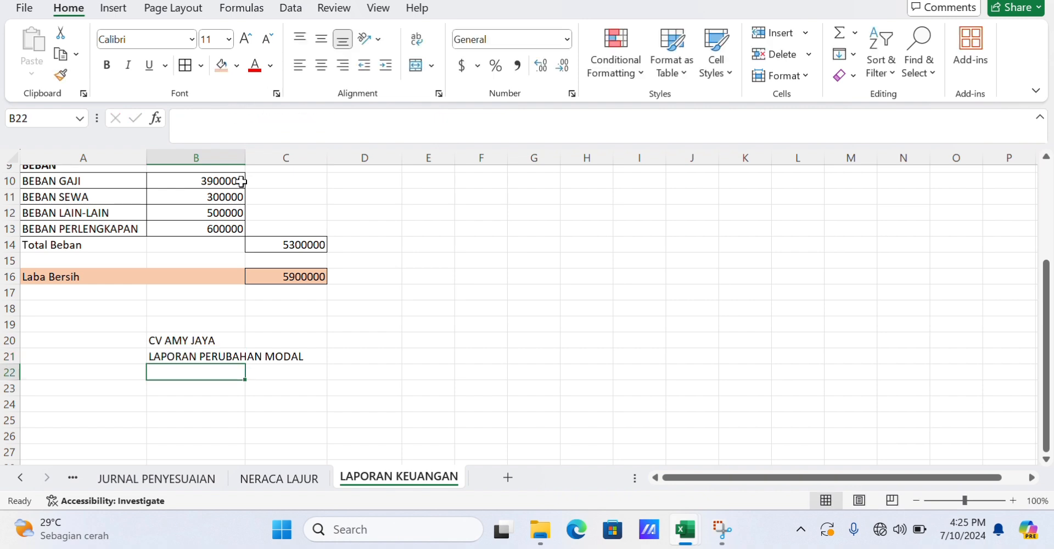
# Widen column B and try to merge and center B20:B21.
pyautogui.moveTo(245, 158); pyautogui.dragTo(301, 157)
pyautogui.moveTo(181, 334); pyautogui.dragTo(254, 348)
pyautogui.click(416, 66)
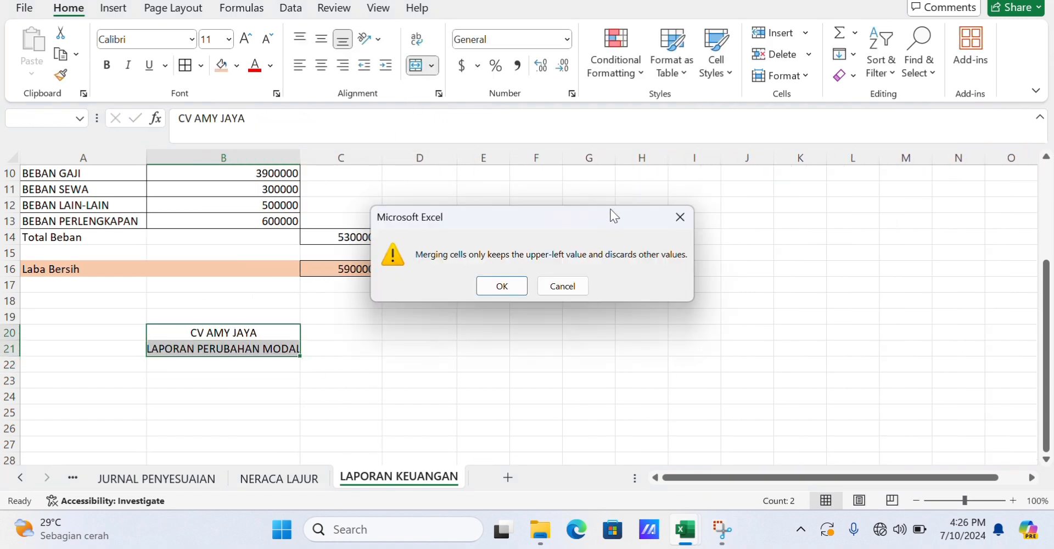
pyautogui.press('Escape')
# Enter PER 30 APR 2005 in B22.
pyautogui.click(233, 364)
pyautogui.write('PER 30 APR 2008')
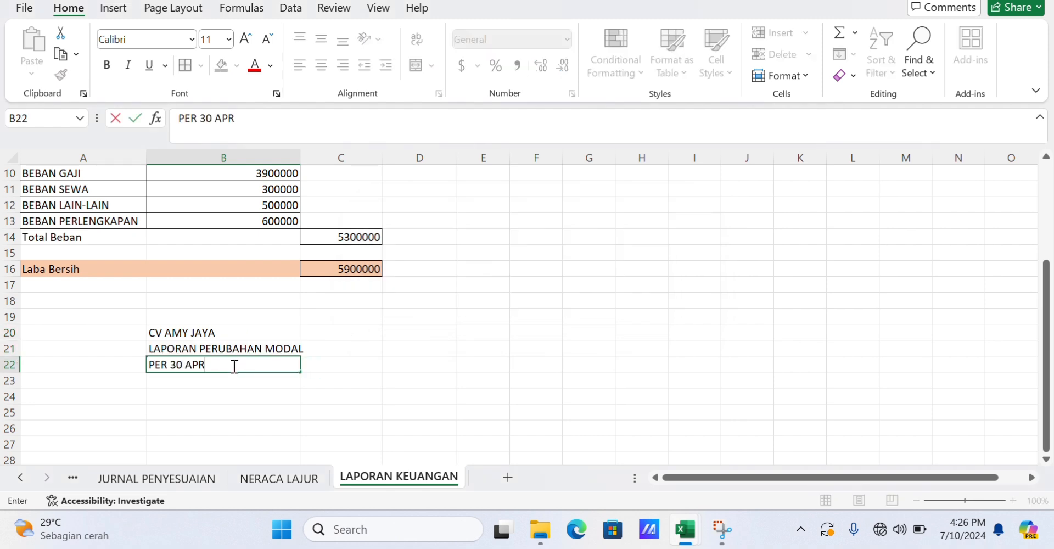
pyautogui.press('Return')
# Enter account 3101, MODAL AMY (PER 1 April 2005) and the amount 42500000 across row 24.
pyautogui.click(111, 397)
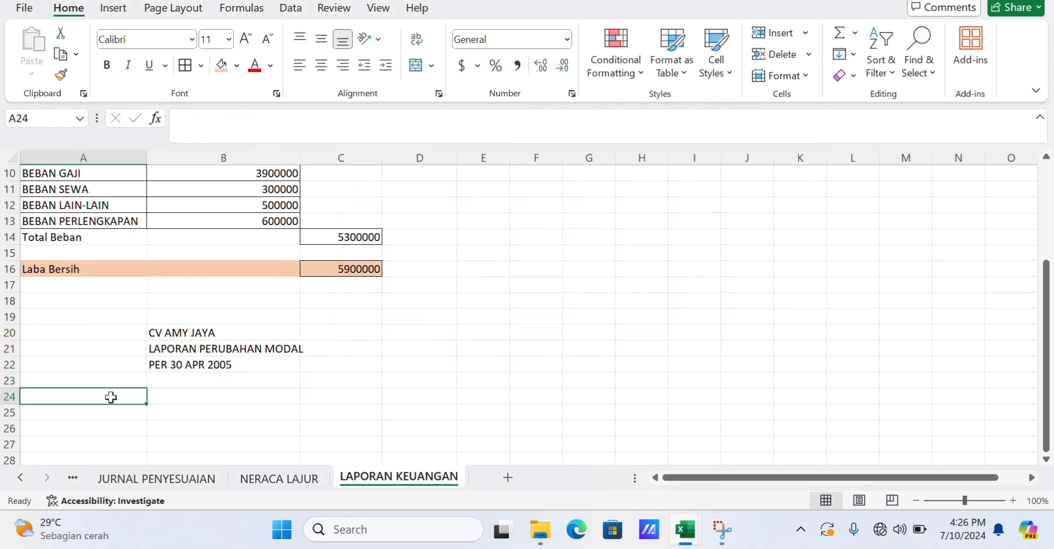
pyautogui.write('3101')
pyautogui.press('Tab')
pyautogui.write('MODAL AMY')
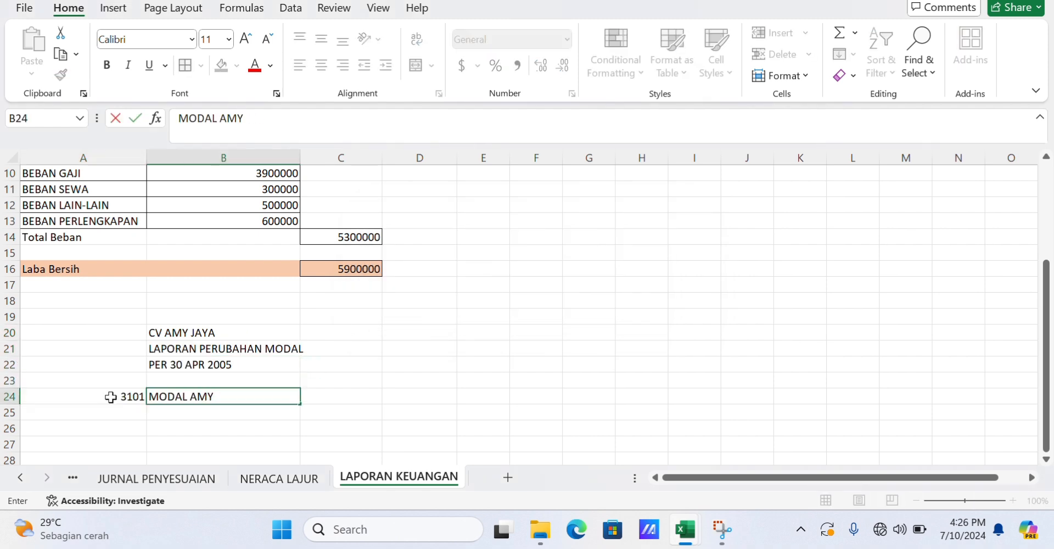
pyautogui.write(' (PER 1 APril 2005)')
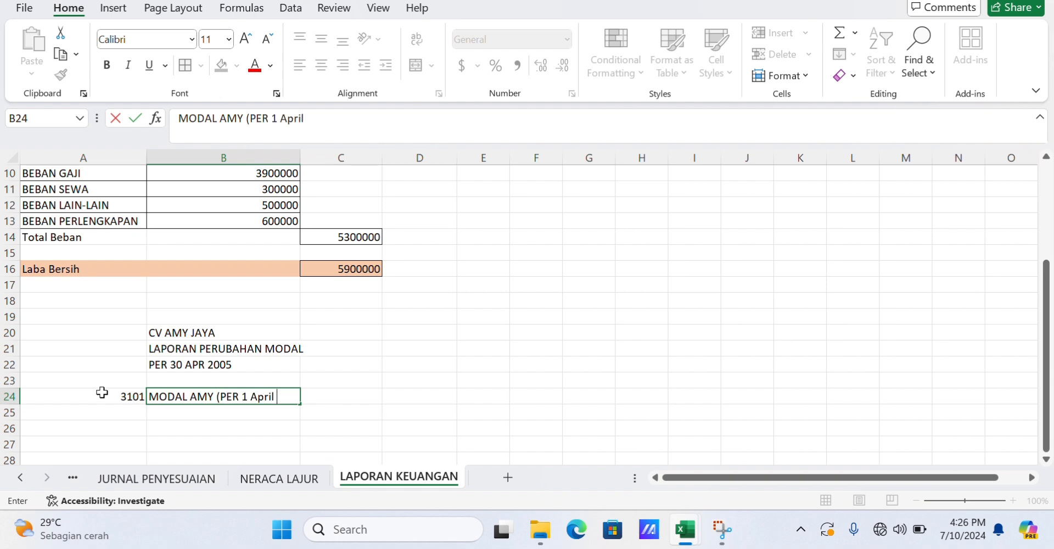
pyautogui.press('Tab')
pyautogui.press('Tab')
pyautogui.write('42500000')
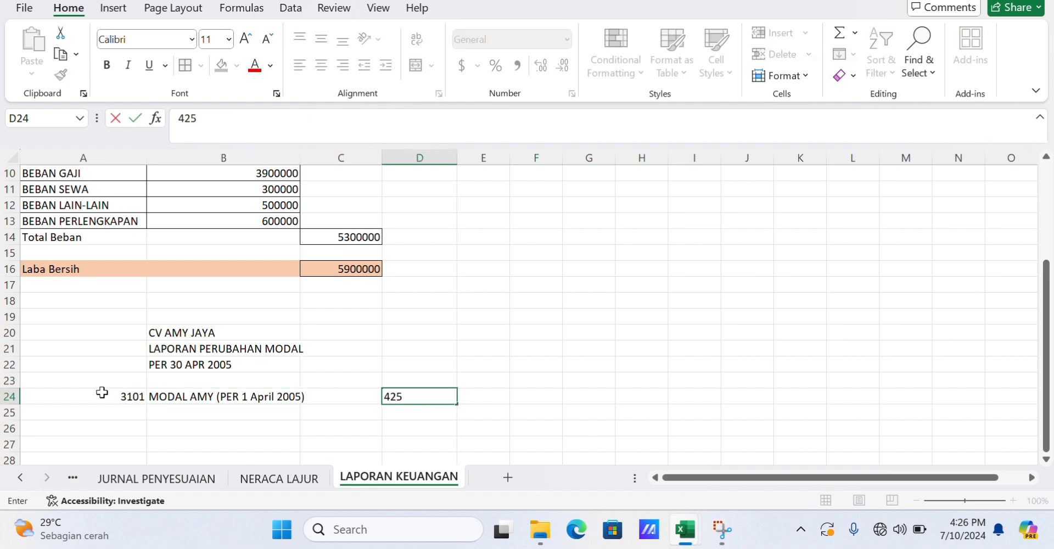
pyautogui.click(118, 430)
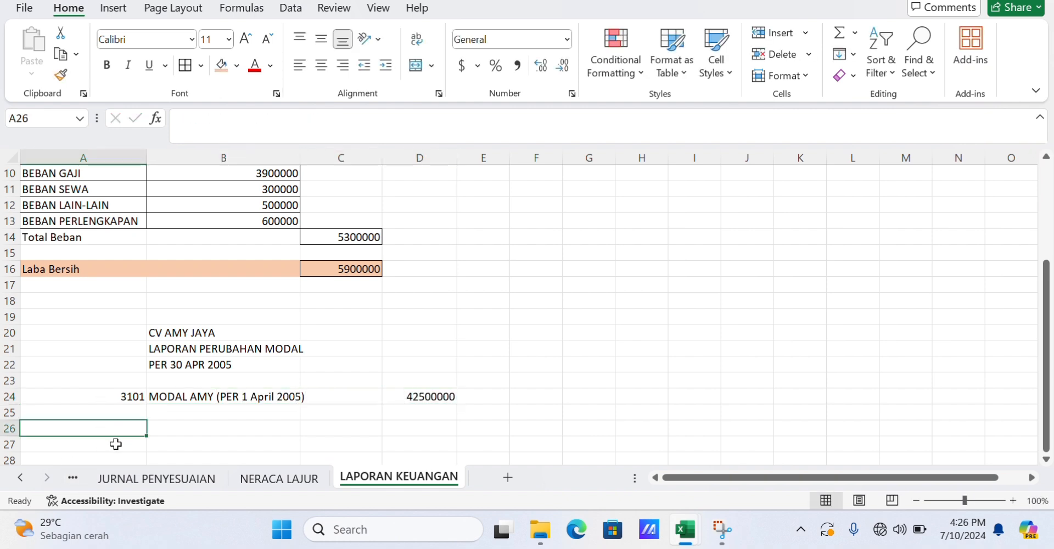
# Enter LABA in B26, and PRIVE AMY with account number 3102 in row 27.
pyautogui.click(115, 443)
pyautogui.click(203, 425)
pyautogui.write('lab')
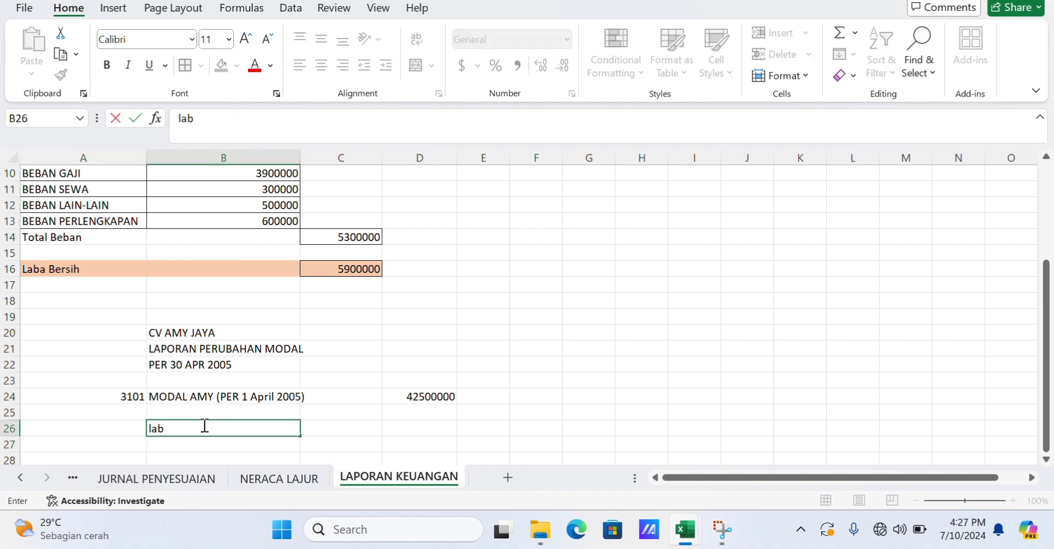
pyautogui.press('BackSpace')
pyautogui.press('BackSpace')
pyautogui.press('BackSpace')
pyautogui.write('LABA')
pyautogui.press('Return')
pyautogui.write('PRIVE AMY')
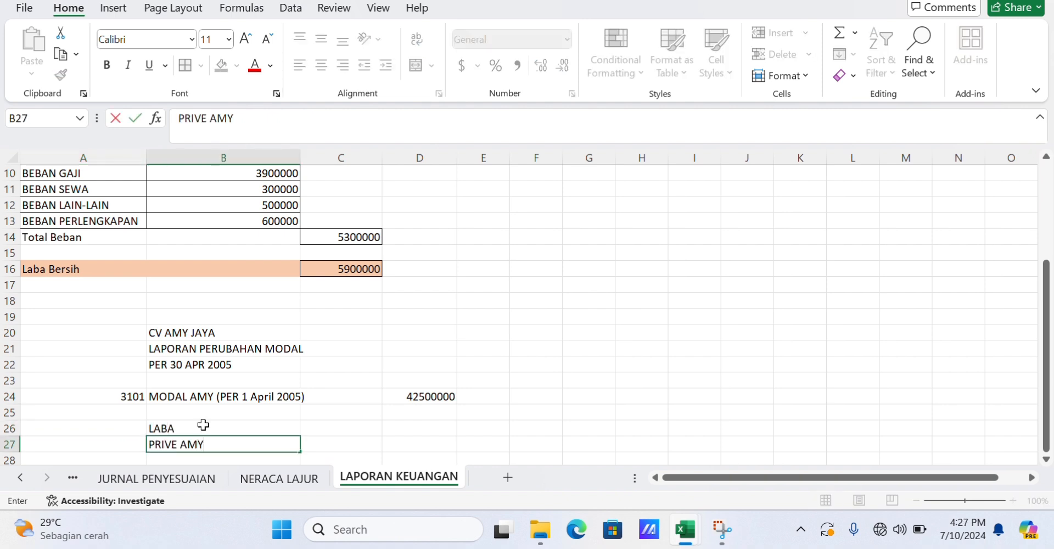
pyautogui.press('Left')
pyautogui.write('3102')
# Enter 5900000 and 4200000 in C26:C27, and 1700000 in D28.
pyautogui.scroll(-1, 204, 423)
pyautogui.click(334, 413)
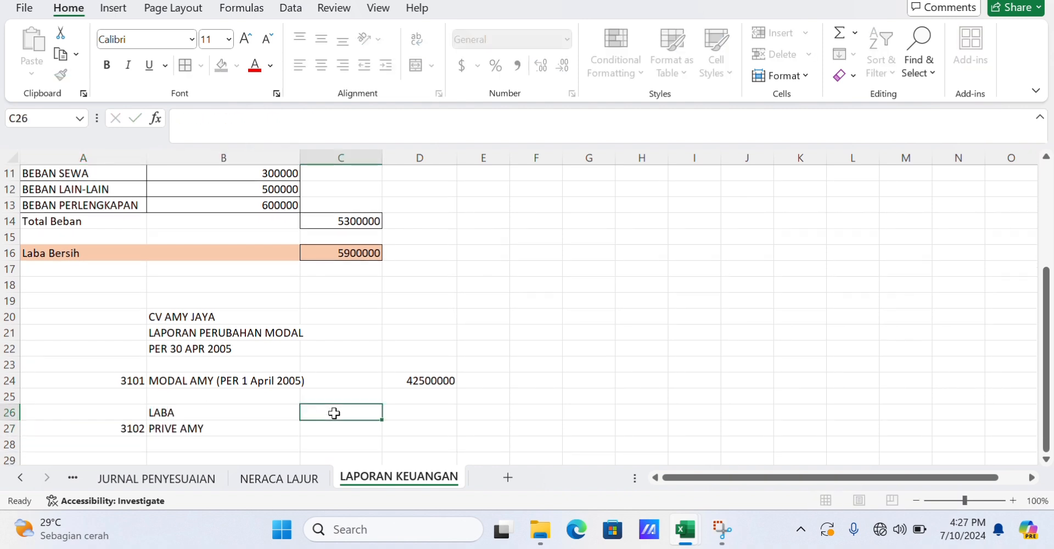
pyautogui.write('5900000')
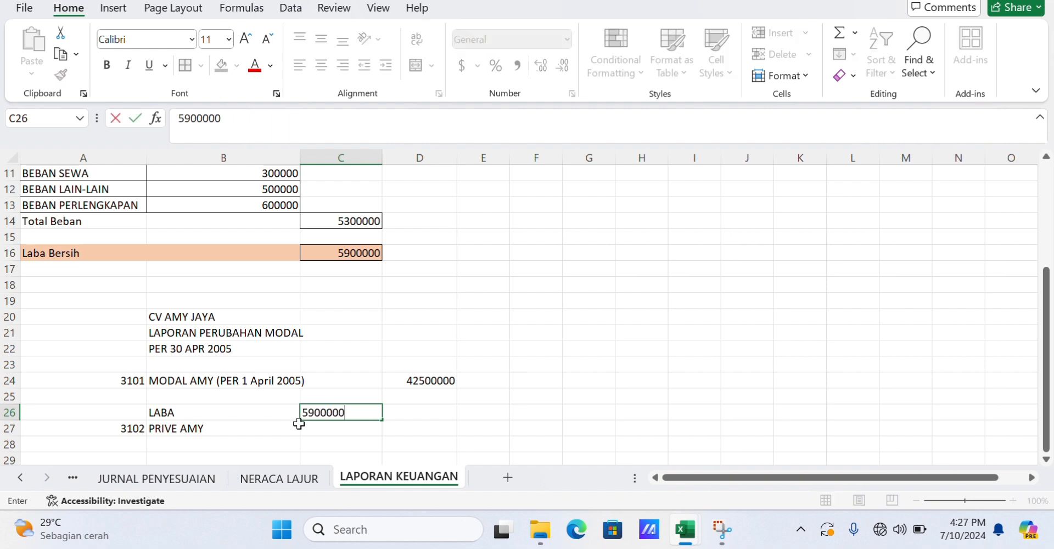
pyautogui.press('Return')
pyautogui.write('4200000')
pyautogui.scroll(-1, 270, 414)
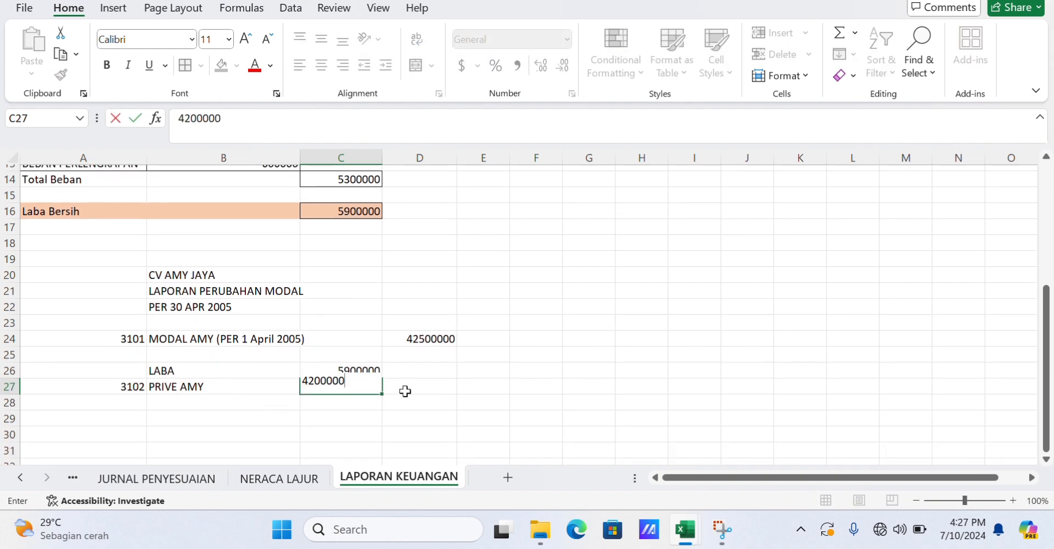
pyautogui.click(423, 406)
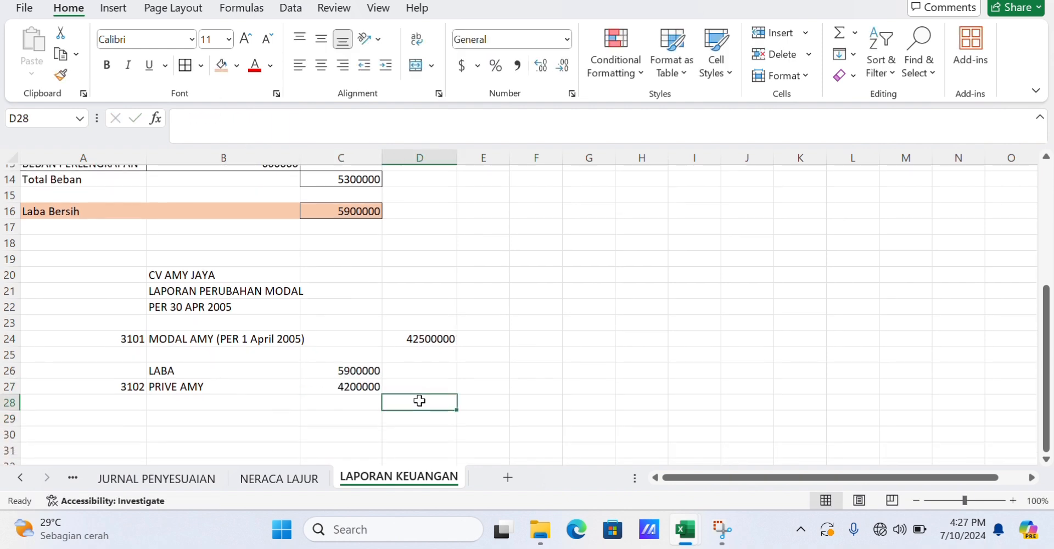
pyautogui.write('1700000')
pyautogui.press('Return')
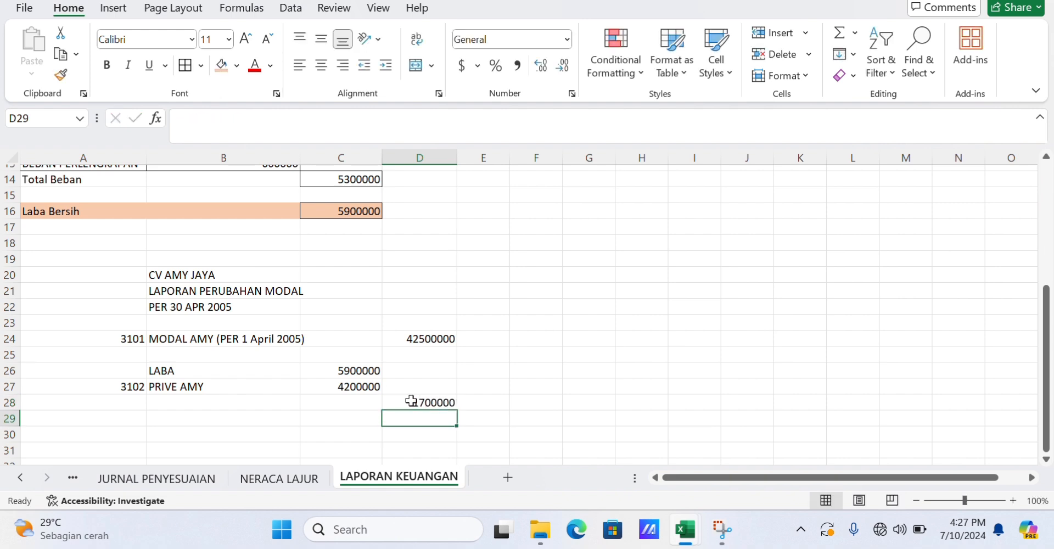
# Enter account 3101, MODAL AMY (30 APRIL 2005) and the amount 44200000 across row 29.
pyautogui.click(130, 430)
pyautogui.write('3101')
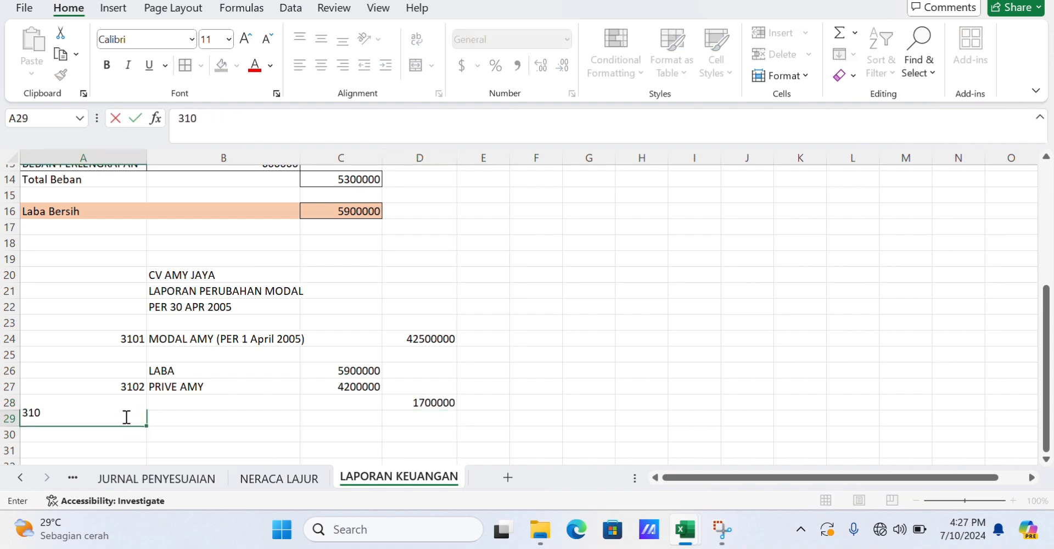
pyautogui.press('Tab')
pyautogui.write('MODA')
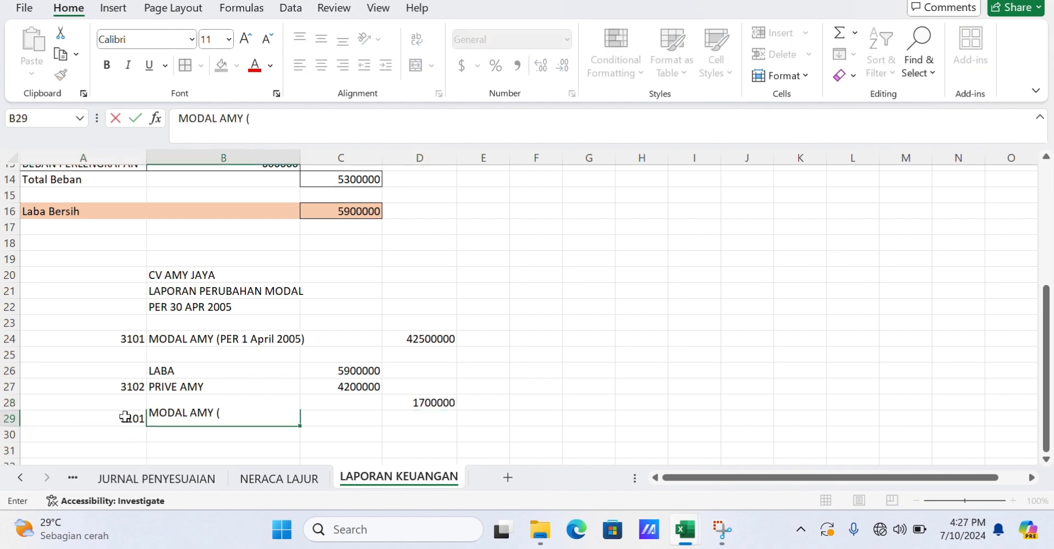
pyautogui.write(')')
pyautogui.press('Return')
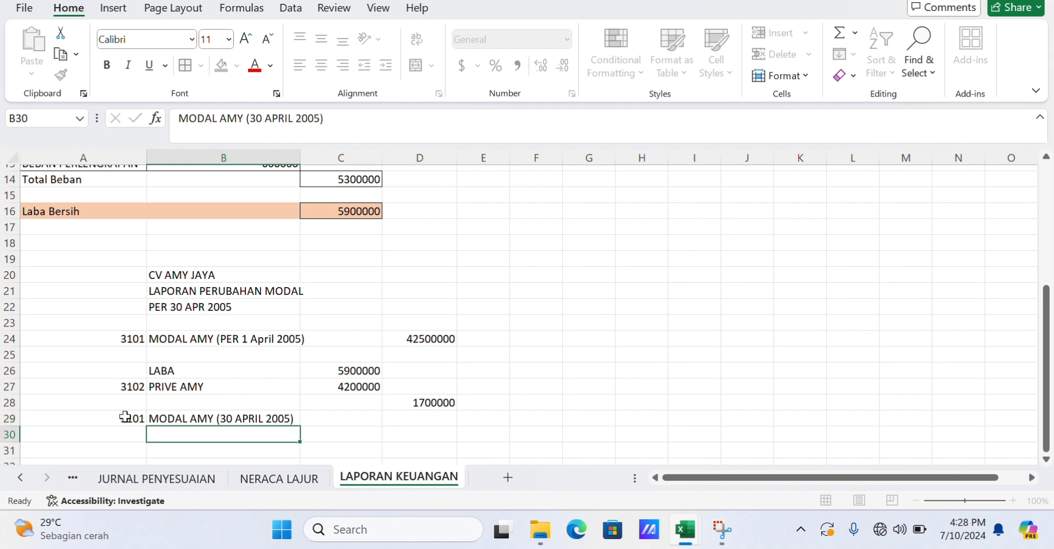
pyautogui.press('Up')
pyautogui.press('Right')
pyautogui.press('Right')
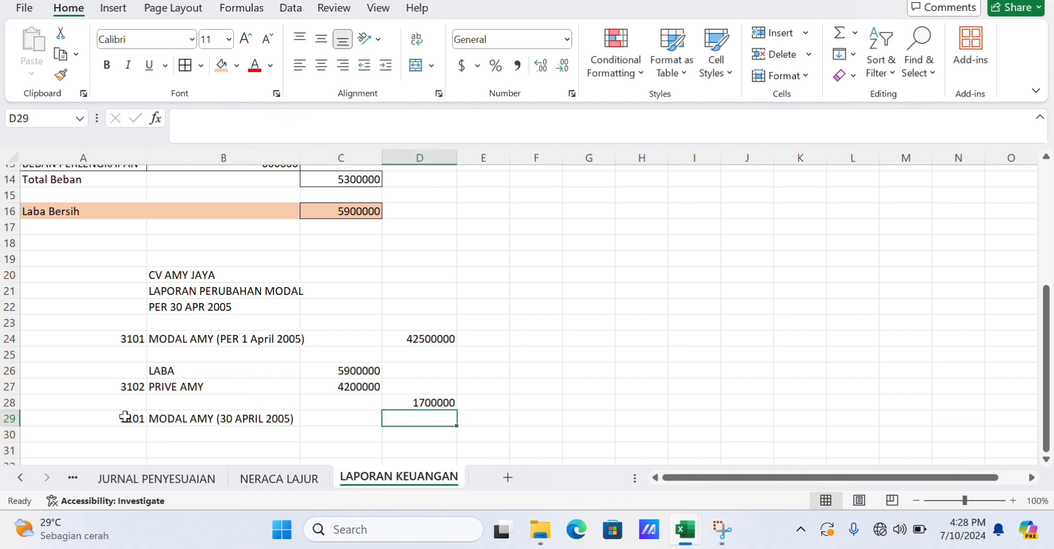
pyautogui.write('44200000')
pyautogui.press('Return')
# Center-align the three statement headings in B20:B22.
pyautogui.scroll(-1, 52, 369)
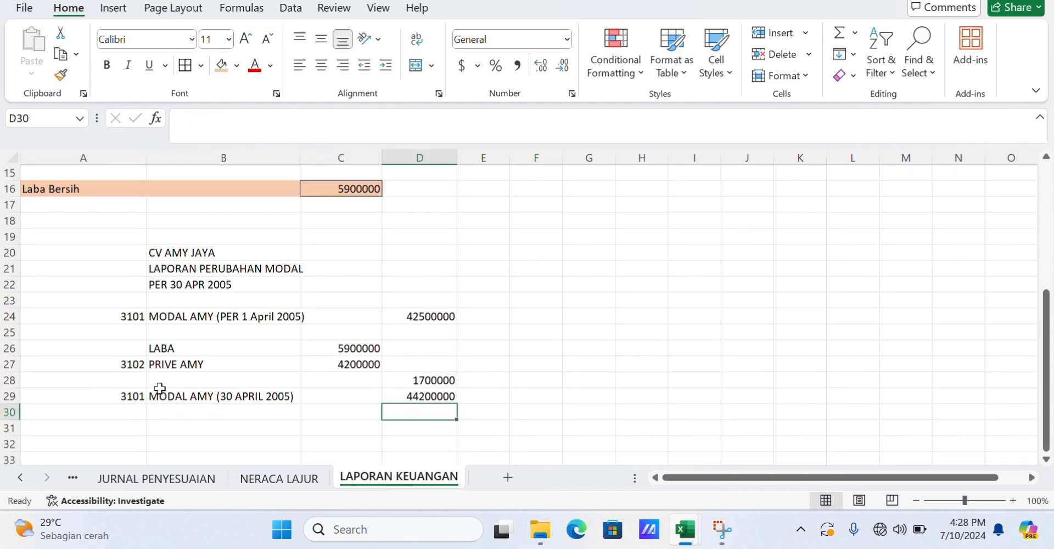
pyautogui.moveTo(187, 220)
pyautogui.mouseDown()
pyautogui.moveTo(207, 237)
pyautogui.moveTo(198, 221)
pyautogui.mouseUp()
pyautogui.click(321, 64)
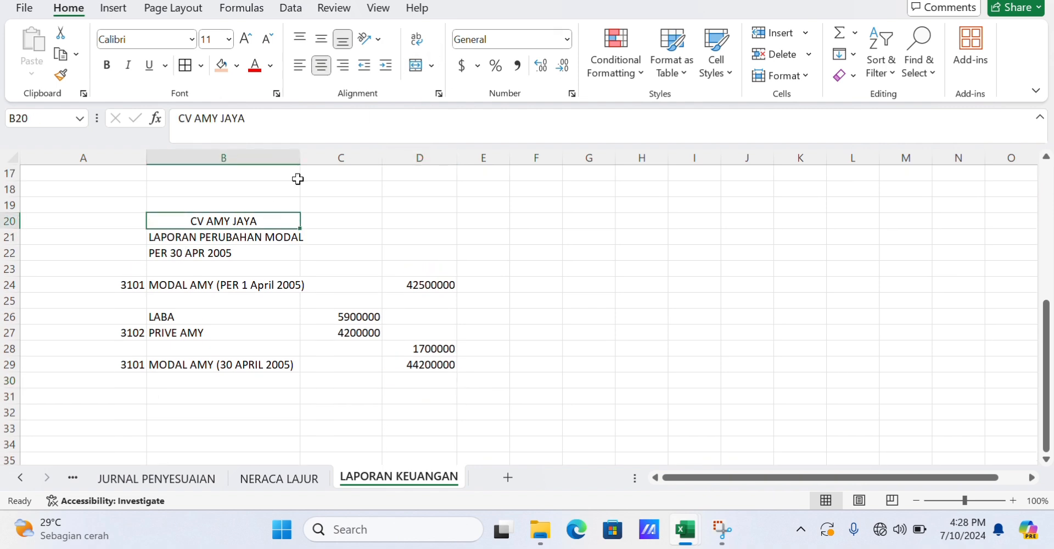
pyautogui.click(244, 239)
pyautogui.click(245, 254)
pyautogui.click(321, 64)
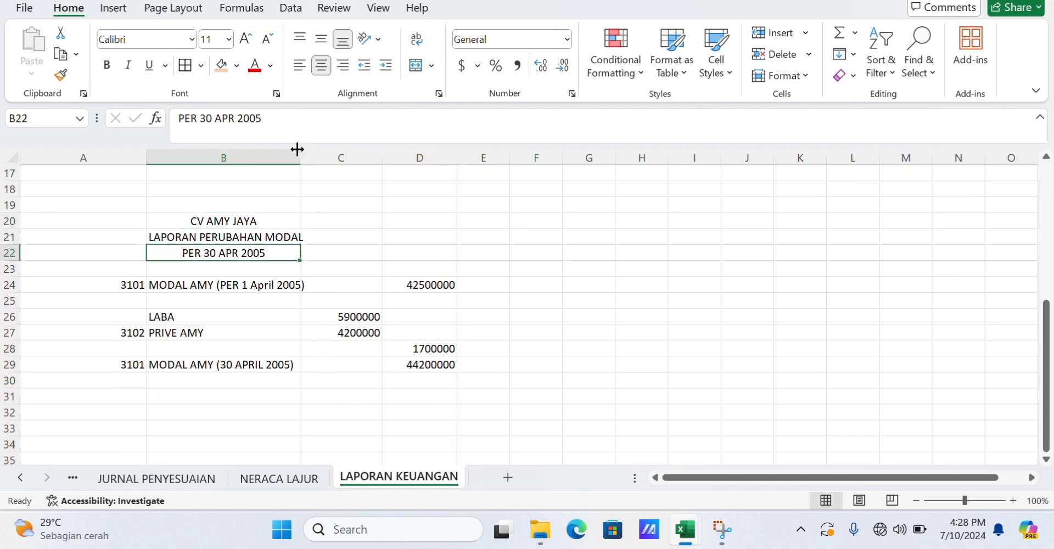
# Widen column B slightly and add borders to the opening capital row A24:D24.
pyautogui.moveTo(300, 158); pyautogui.dragTo(311, 157)
pyautogui.click(175, 409)
pyautogui.scroll(1, 174, 409)
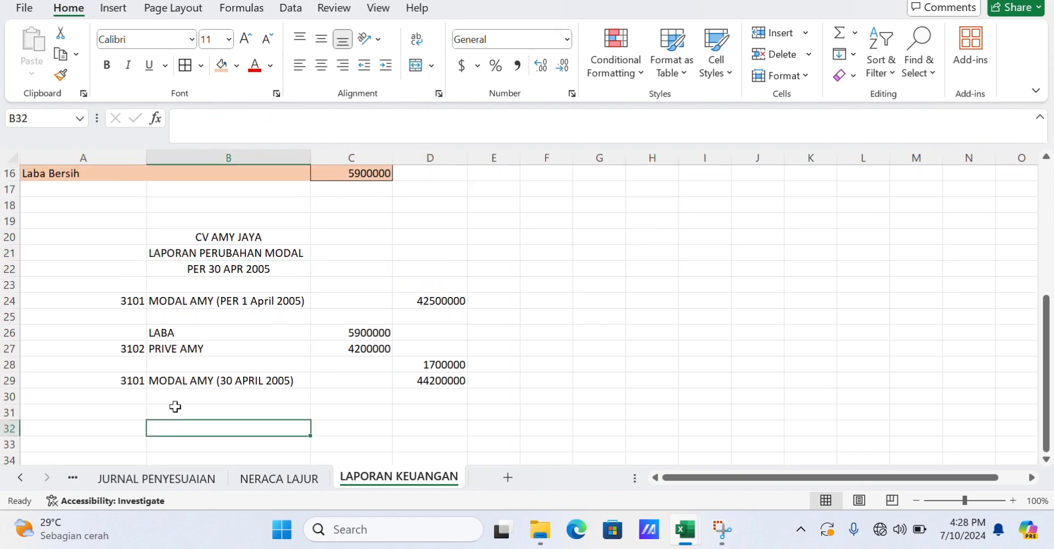
pyautogui.moveTo(106, 316); pyautogui.dragTo(437, 318)
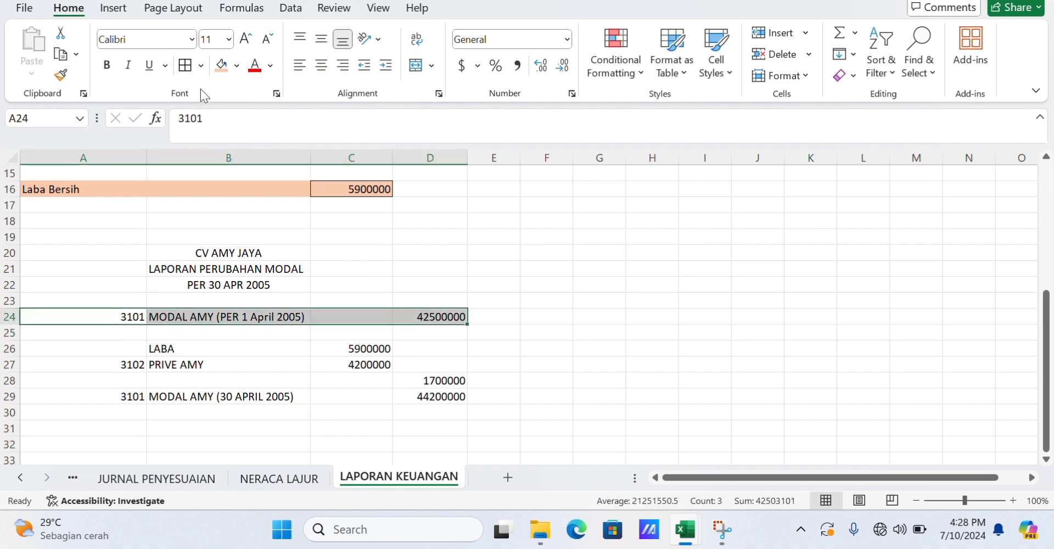
pyautogui.click(334, 317)
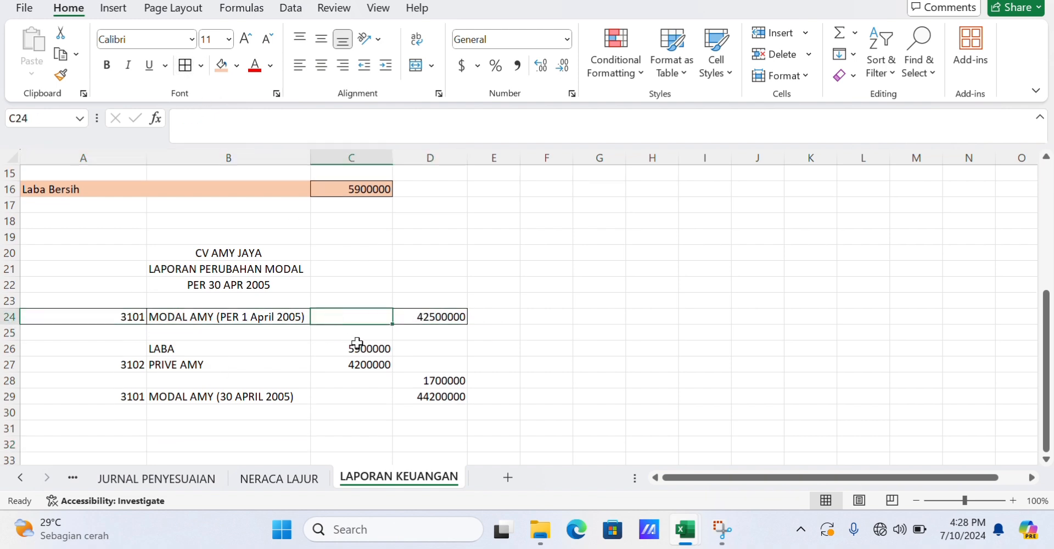
# Add borders to the LABA and PRIVE AMY block B26:C27 and to rows 28–29 across A:D.
pyautogui.click(354, 336)
pyautogui.moveTo(184, 354); pyautogui.dragTo(348, 365)
pyautogui.click(186, 66)
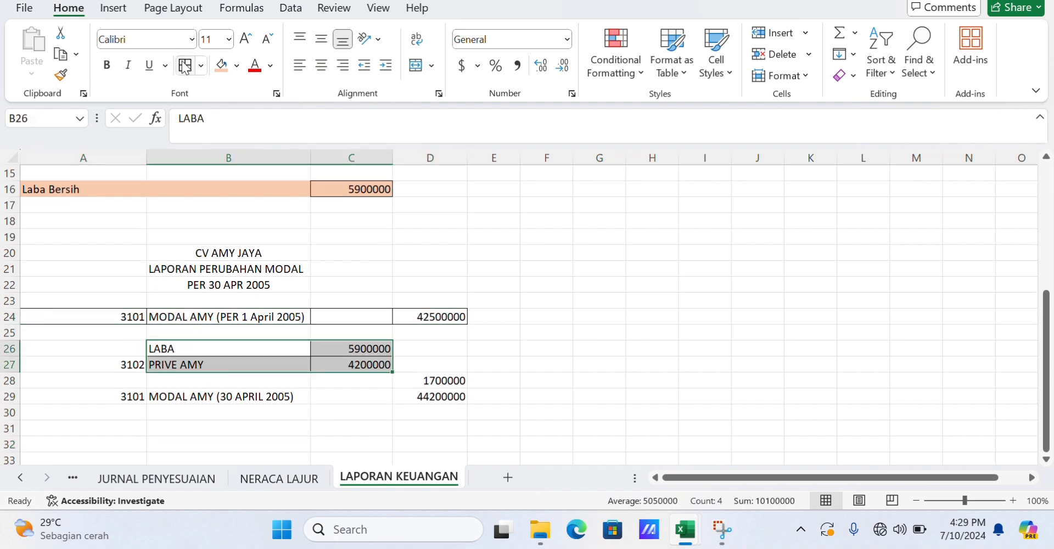
pyautogui.click(129, 365)
pyautogui.moveTo(278, 396); pyautogui.dragTo(434, 380)
pyautogui.click(142, 397)
pyautogui.scroll(-4, 402, 265)
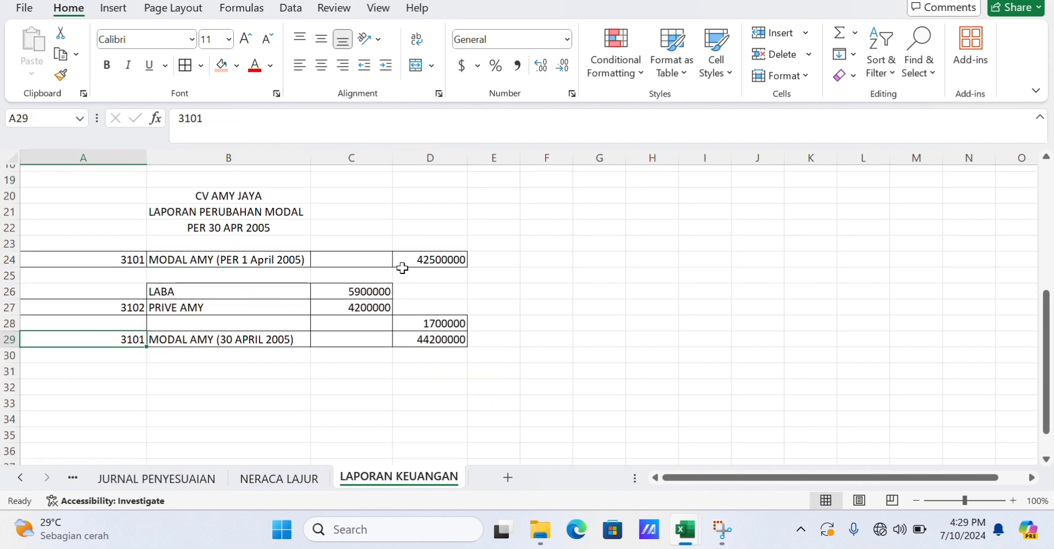
# Enter CV AMY JAYA in B32 for a new statement heading.
pyautogui.scroll(1, 402, 266)
pyautogui.scroll(1, 165, 307)
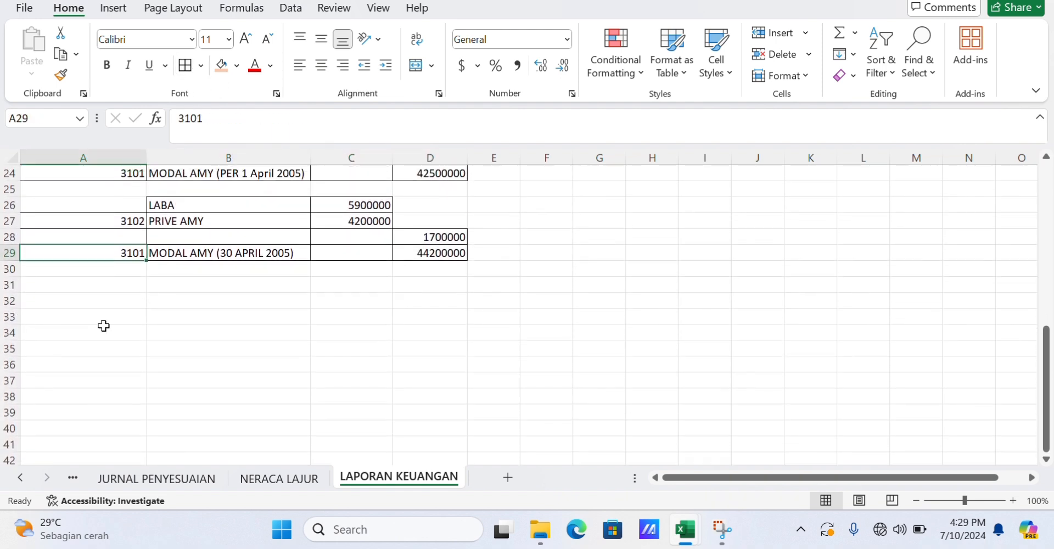
pyautogui.click(193, 302)
pyautogui.write('CV AMU')
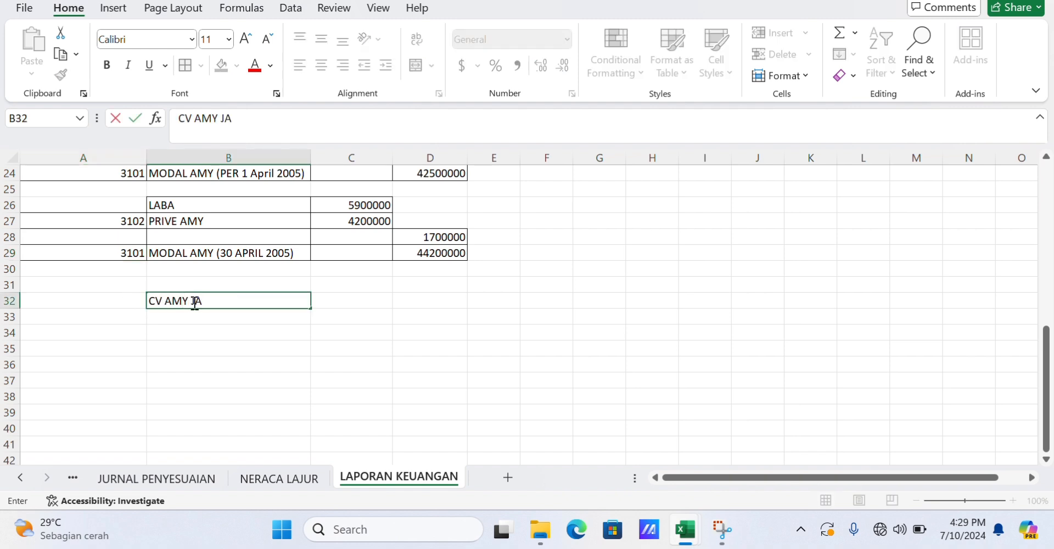
pyautogui.write(' JAYA')
pyautogui.press('Return')
# Enter LAPORAN PERUBAHAN MODAL in B33, correcting the misspelled first word.
pyautogui.write('KAPRAN PERUBAHAN')
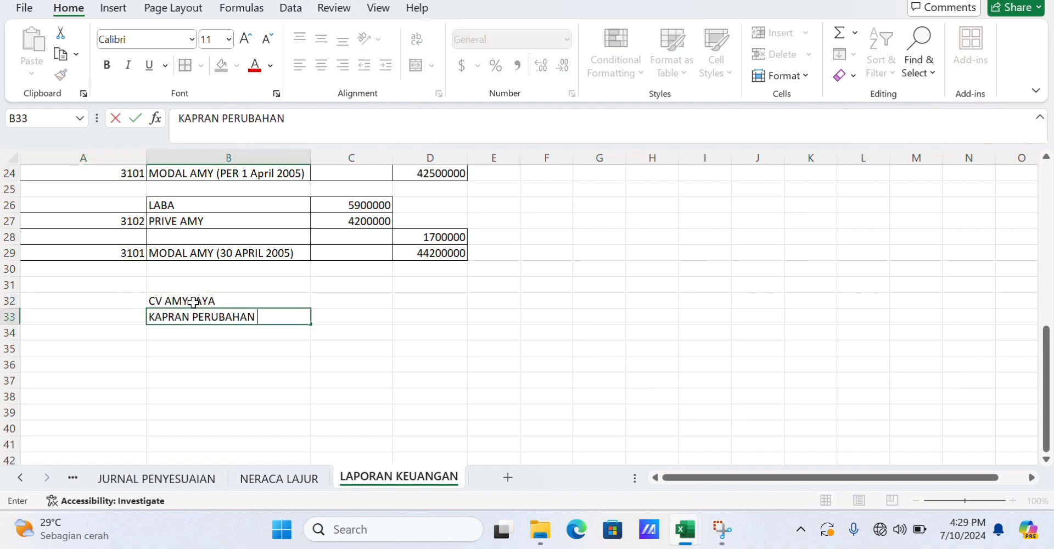
pyautogui.click(216, 118)
pyautogui.press('BackSpace')
pyautogui.press('BackSpace')
pyautogui.press('BackSpace')
pyautogui.press('BackSpace')
pyautogui.press('BackSpace')
pyautogui.press('BackSpace')
pyautogui.write('LAPO')
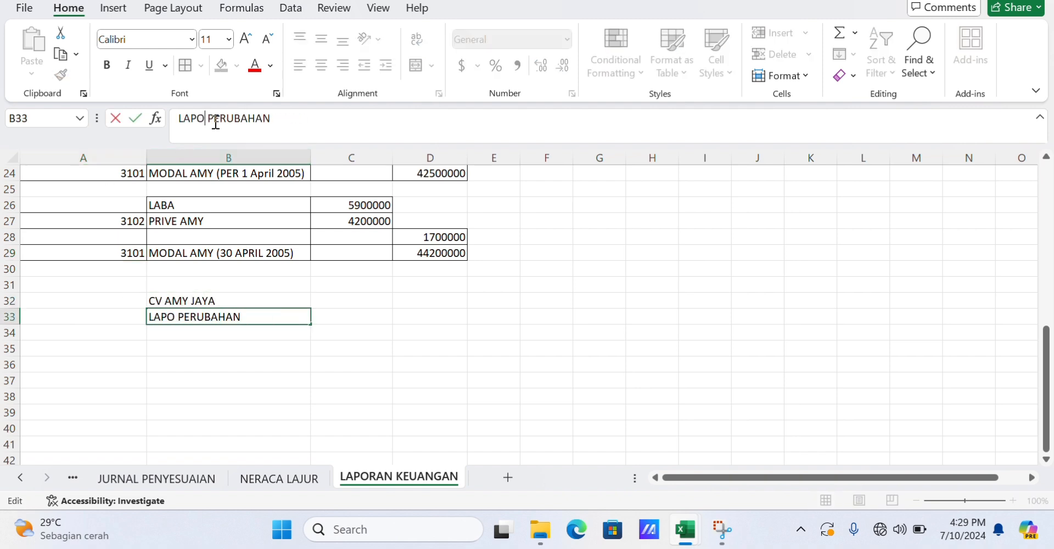
pyautogui.write('RAN')
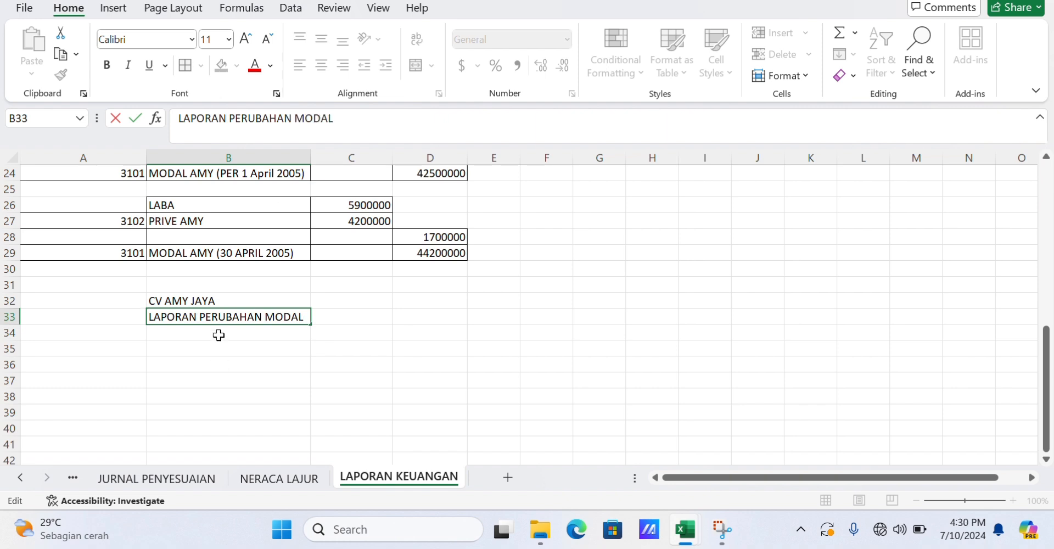
# Enter PER 30 APRIL 2005 in B34.
pyautogui.click(218, 335)
pyautogui.write('PER 30 APRIL 2005')
pyautogui.click(161, 347)
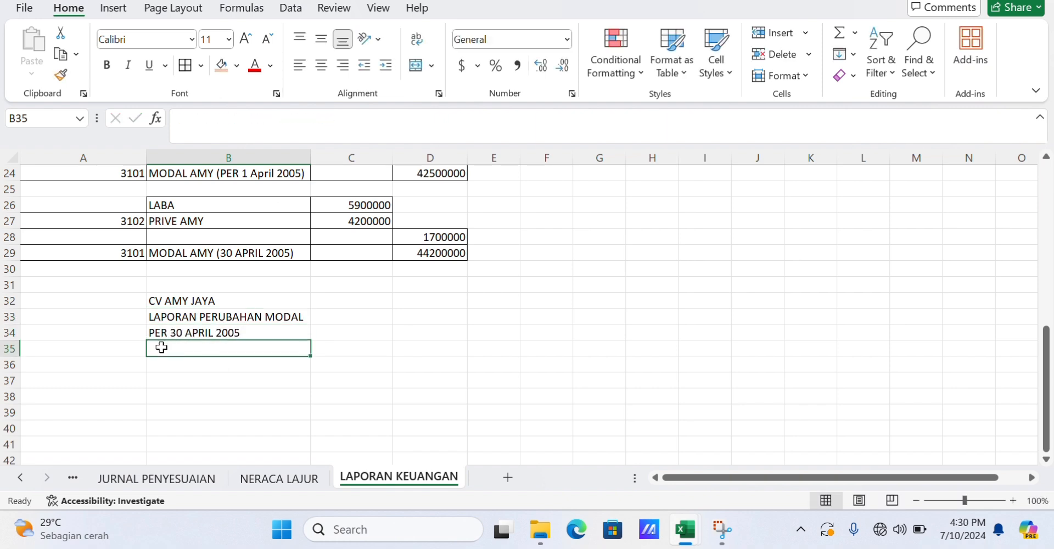
# Enter Aktiva and Aktiva Lancar in A35:A36 and make both bold.
pyautogui.click(188, 303)
pyautogui.click(58, 356)
pyautogui.write('Aktiva')
pyautogui.press('Return')
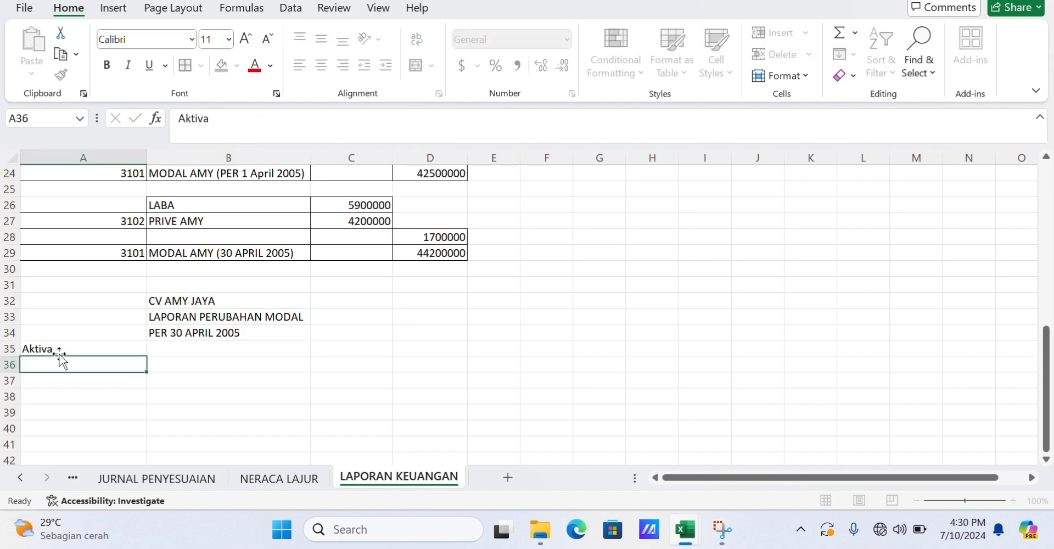
pyautogui.write('Aktiva Lancar')
pyautogui.press('Return')
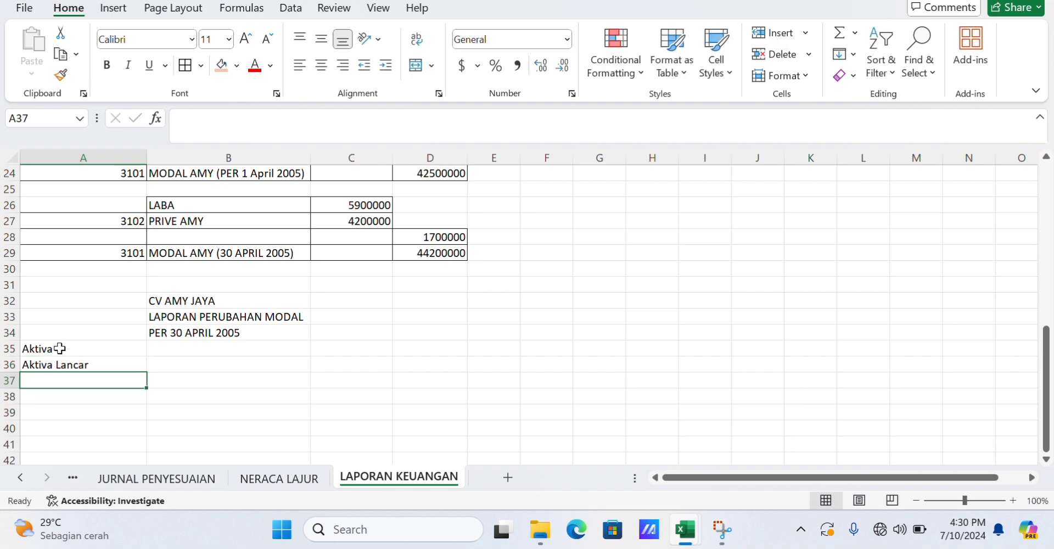
pyautogui.moveTo(82, 349); pyautogui.dragTo(77, 365)
pyautogui.hotkey('ctrl', 'b')
# List Kas, Piutang, Piutang Sewa, Perlengkapan and Total Aktiva Lancar in A37:A41.
pyautogui.click(77, 379)
pyautogui.write('Kas')
pyautogui.press('Return')
pyautogui.write('Piutang')
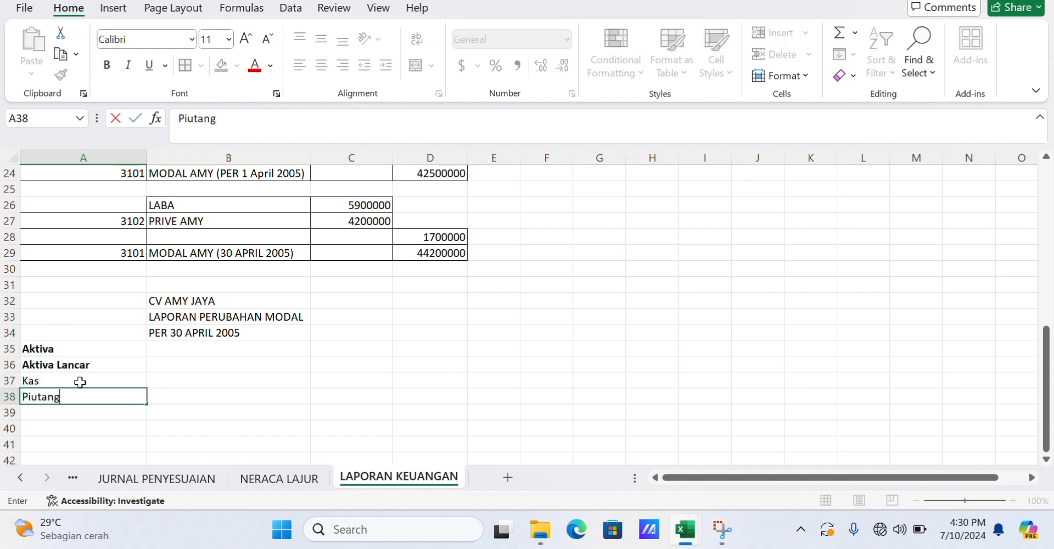
pyautogui.press('Return')
pyautogui.write('Piutang Sewa')
pyautogui.press('Return')
pyautogui.write('Perlengkapan')
pyautogui.press('Return')
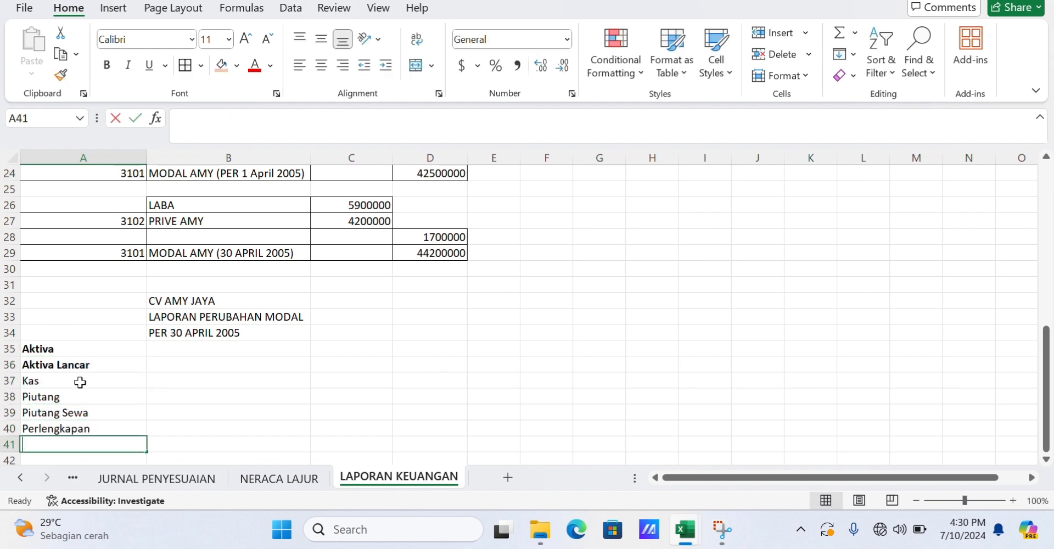
pyautogui.write('Total Akt')
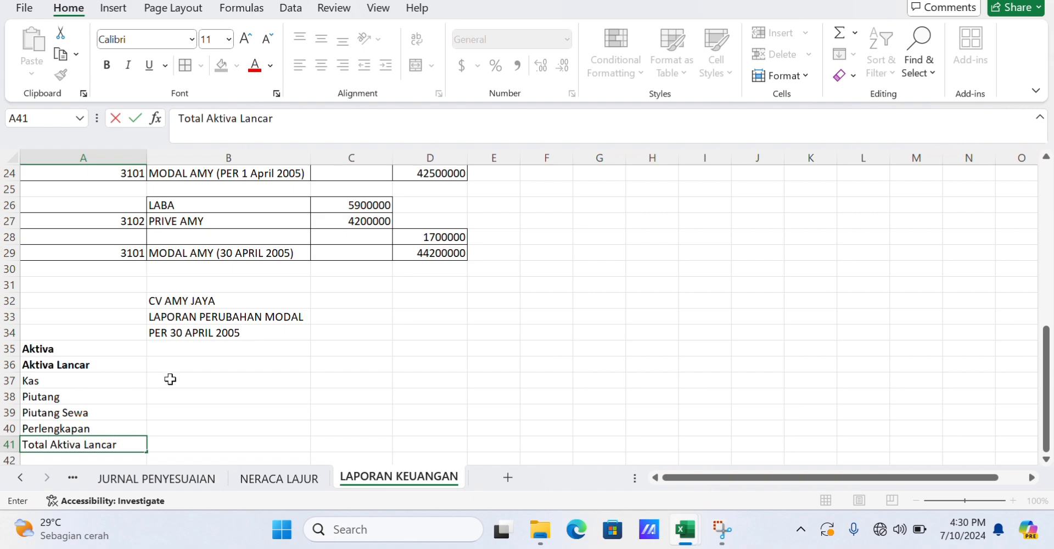
pyautogui.write('iva Lancar')
# Copy the adjusted debit balances G6:G9 from NERACA LAJUR and paste them as links into B37:B40.
pyautogui.click(279, 478)
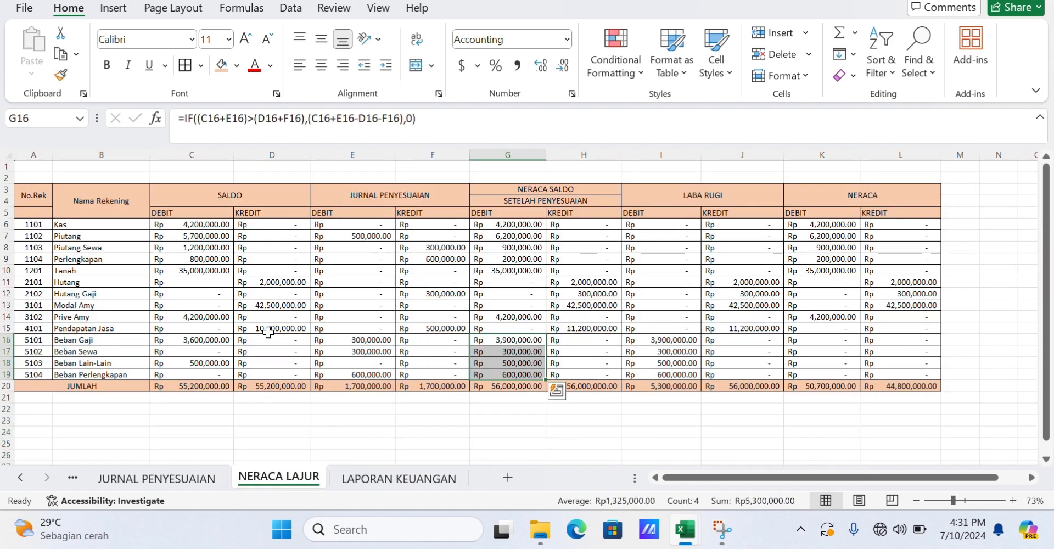
pyautogui.moveTo(525, 225); pyautogui.dragTo(526, 259)
pyautogui.hotkey('ctrl', 'c')
pyautogui.click(399, 478)
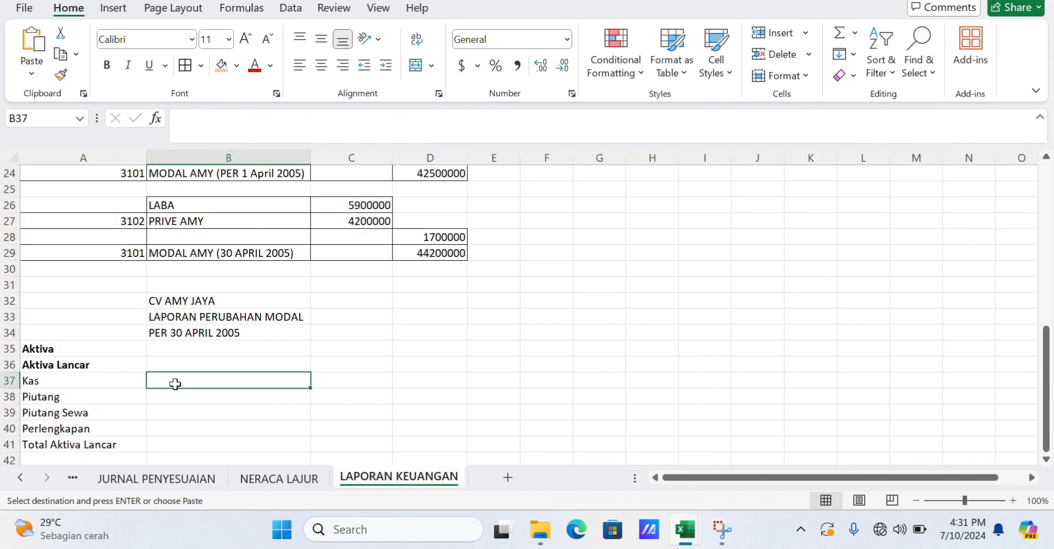
pyautogui.moveTo(172, 382); pyautogui.dragTo(177, 431)
pyautogui.click(31, 73)
pyautogui.click(47, 247)
pyautogui.scroll(-1, 212, 399)
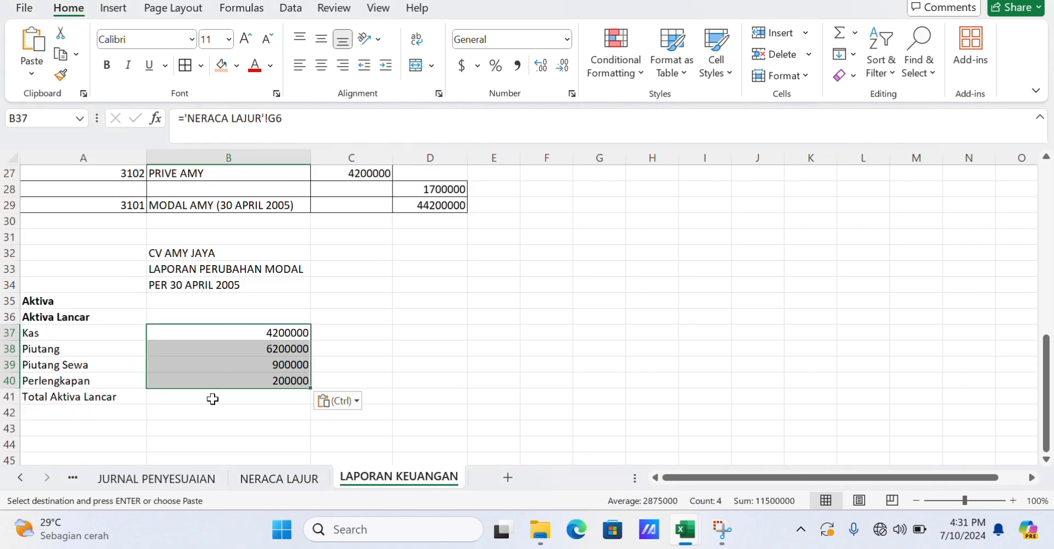
pyautogui.click(380, 388)
# Sum B37:B40 into C41 with AutoSum as the total current assets.
pyautogui.click(383, 399)
pyautogui.click(839, 33)
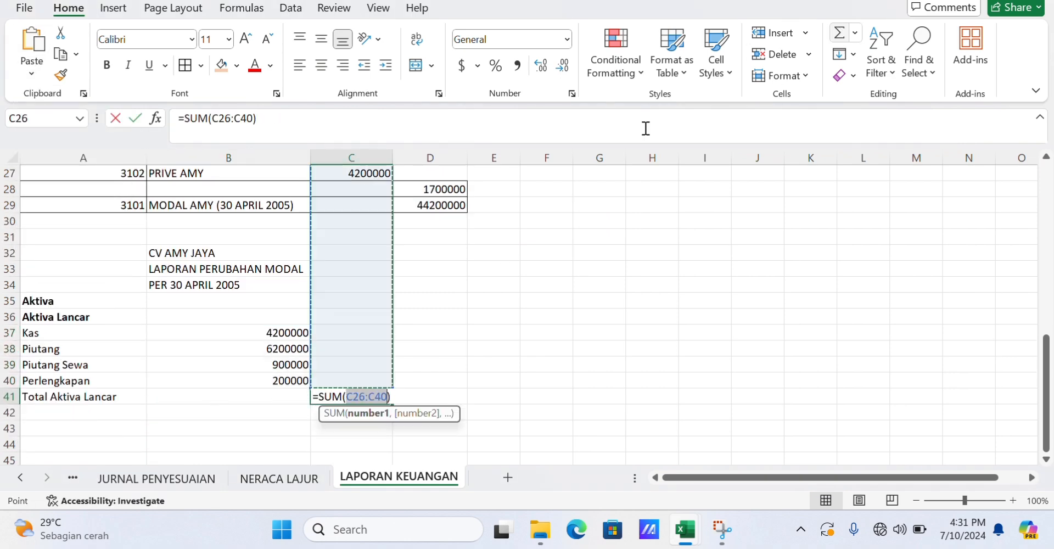
pyautogui.moveTo(290, 333); pyautogui.dragTo(293, 382)
pyautogui.press('Return')
# Enter Aktiva tetap, Tanah and Total aktiva tetap in A43:A45.
pyautogui.scroll(-1, 240, 407)
pyautogui.click(85, 381)
pyautogui.write('A')
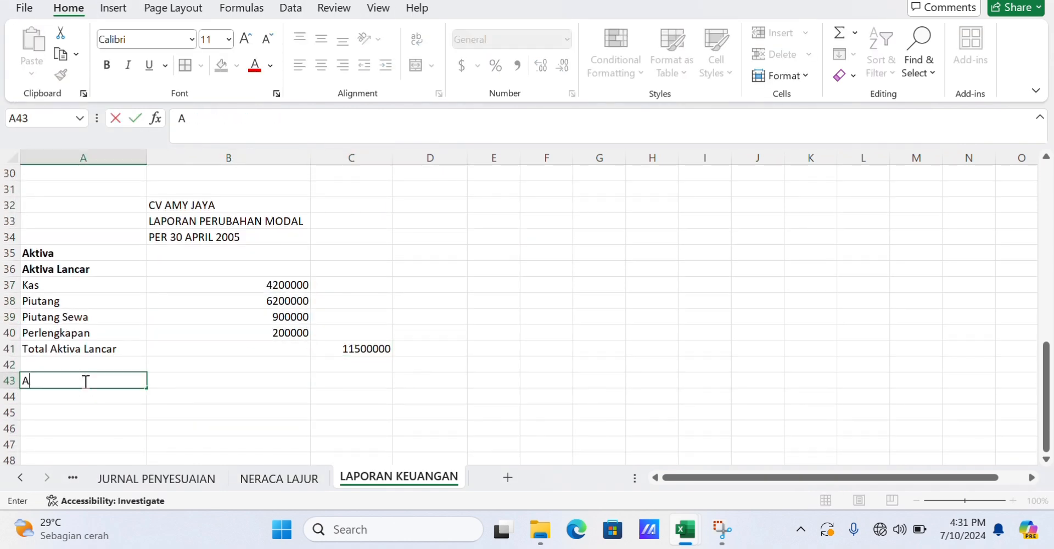
pyautogui.write('ktiva tetap')
pyautogui.press('Return')
pyautogui.write('Tanah')
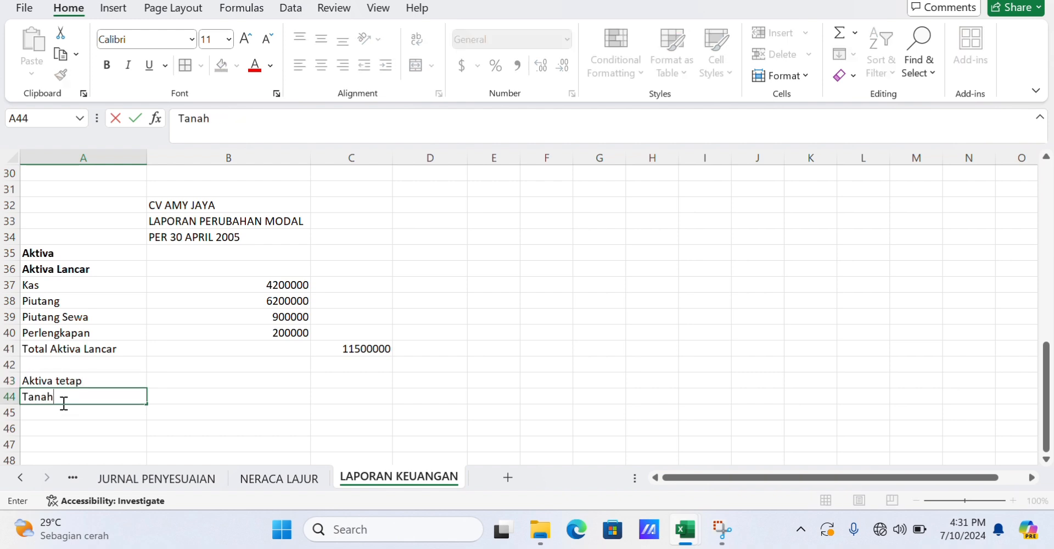
pyautogui.press('Return')
pyautogui.write('Total akto')
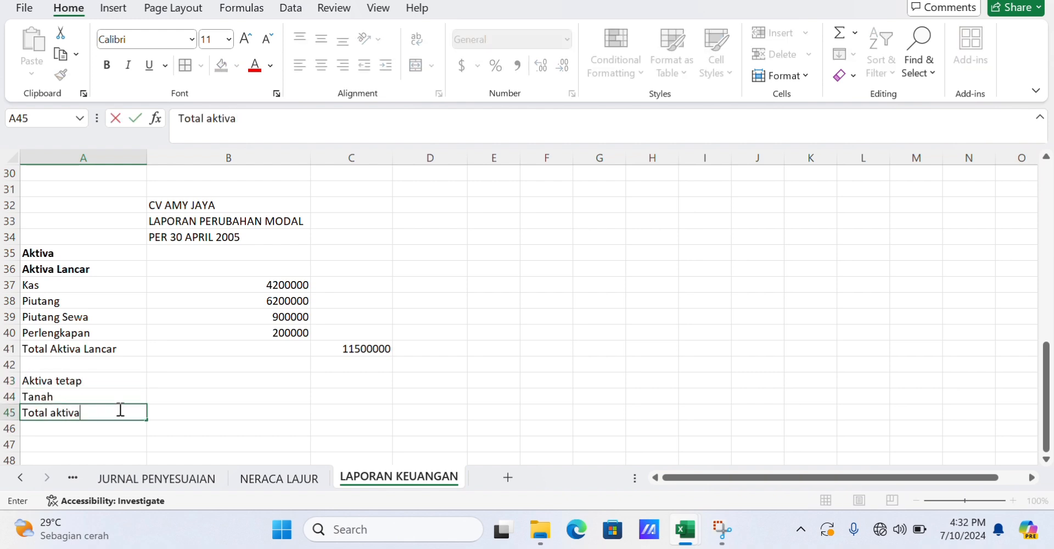
pyautogui.write('va tetap')
pyautogui.press('Return')
# Label A46 as Total aktiva.
pyautogui.write('Total Aktiva tetap')
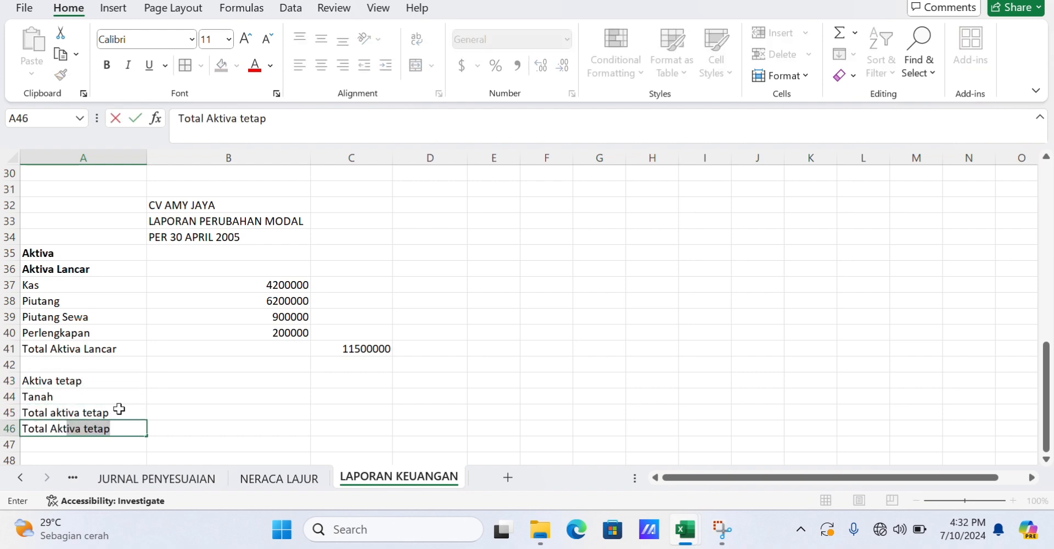
pyautogui.press('Return')
pyautogui.press('Up')
pyautogui.write('aktiva tetap')
pyautogui.click(255, 116)
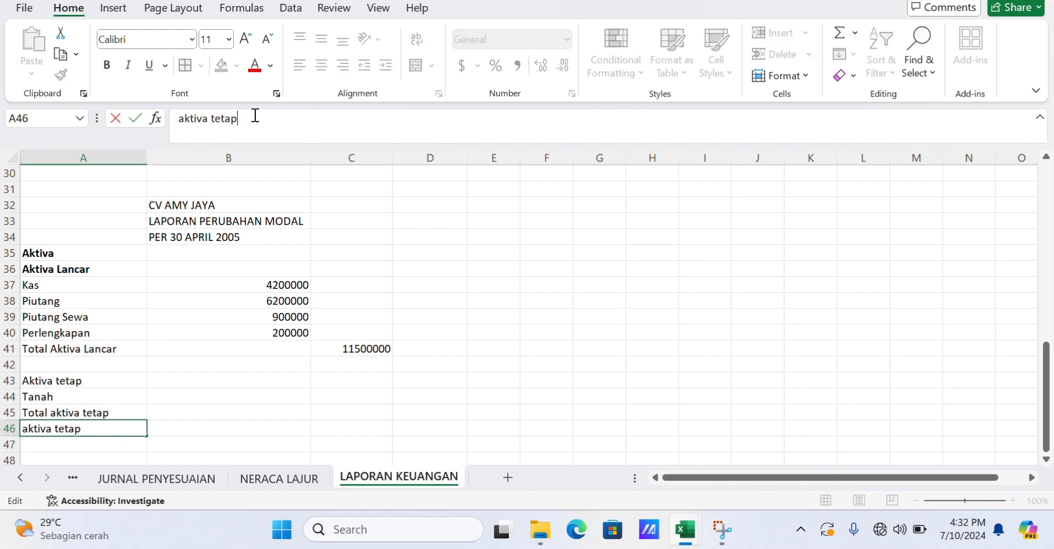
pyautogui.press('BackSpace')
pyautogui.press('BackSpace')
pyautogui.press('BackSpace')
pyautogui.press('BackSpace')
pyautogui.press('BackSpace')
pyautogui.press('BackSpace')
pyautogui.press('BackSpace')
pyautogui.press('BackSpace')
pyautogui.press('BackSpace')
pyautogui.press('BackSpace')
pyautogui.press('BackSpace')
pyautogui.press('BackSpace')
pyautogui.write('Total akt')
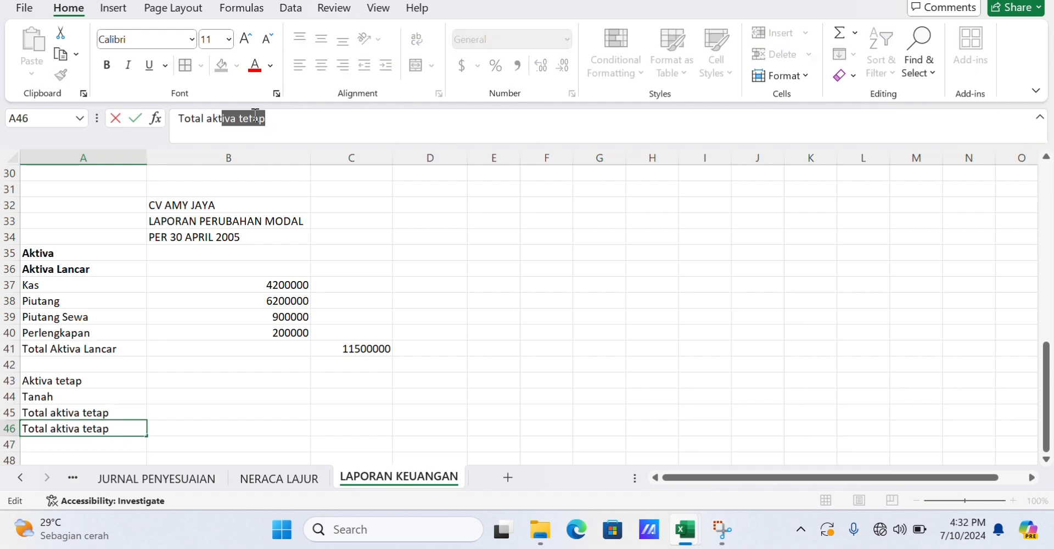
pyautogui.press('BackSpace')
pyautogui.press('BackSpace')
pyautogui.press('BackSpace')
pyautogui.press('Return')
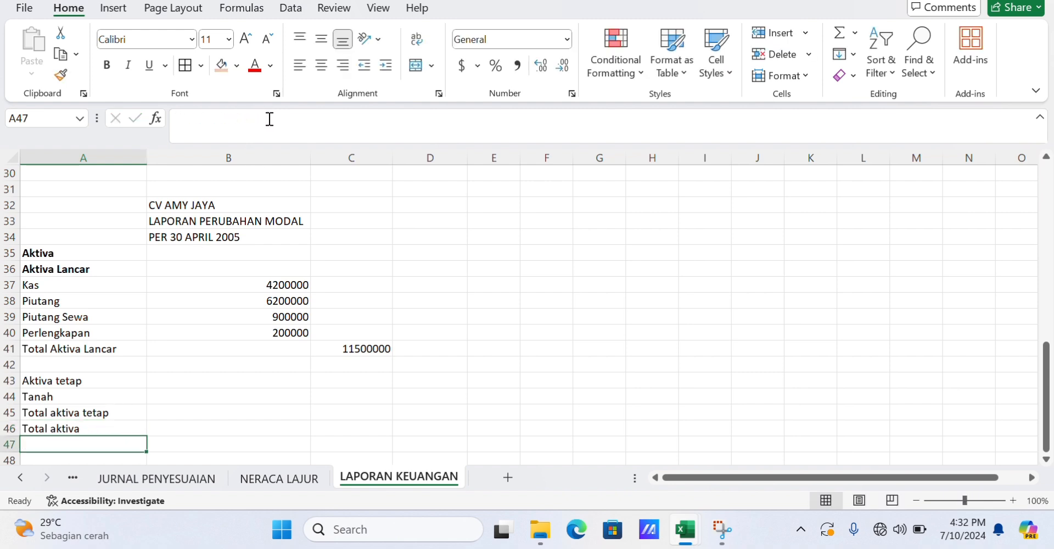
# Enter 35000000 in B44 and C45 and 46500000 in D46 for land, total fixed assets and total assets.
pyautogui.click(232, 400)
pyautogui.write('35000000')
pyautogui.press('Return')
pyautogui.press('Right')
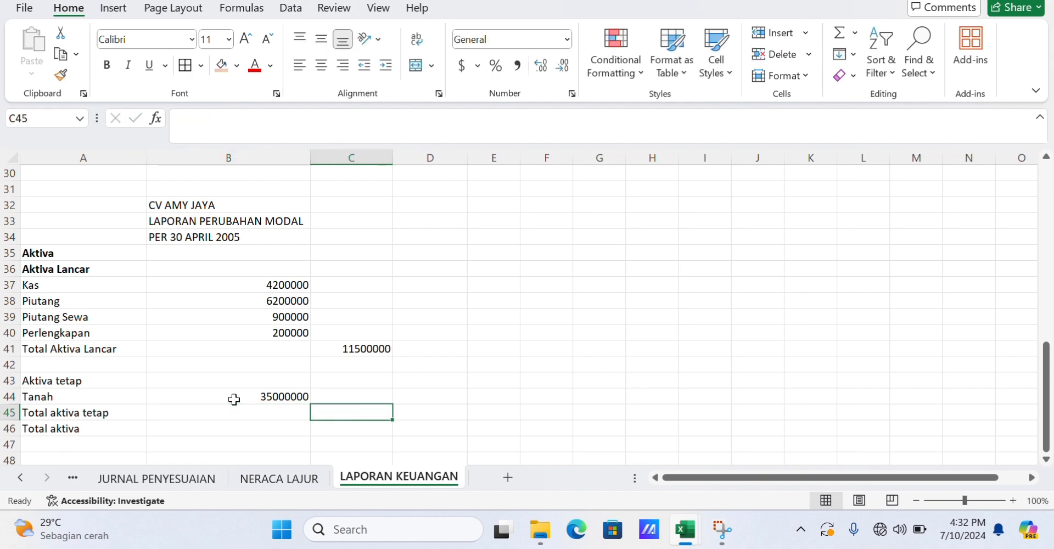
pyautogui.write('35000000')
pyautogui.press('Return')
pyautogui.press('Right')
pyautogui.write('465')
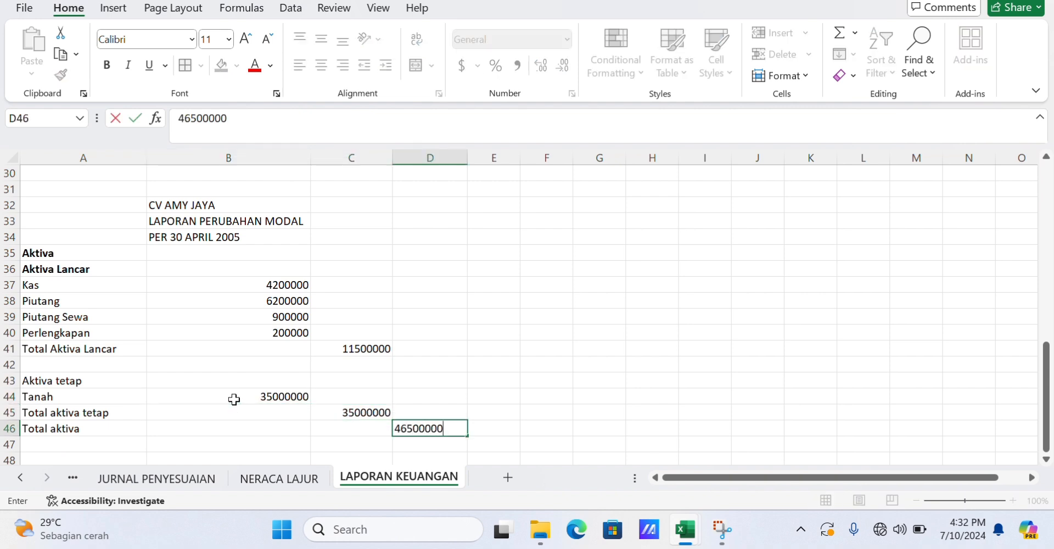
pyautogui.click(419, 390)
# Enter the Pasiva and Hutang dan Modal headings in F35:F36.
pyautogui.scroll(-2, 419, 391)
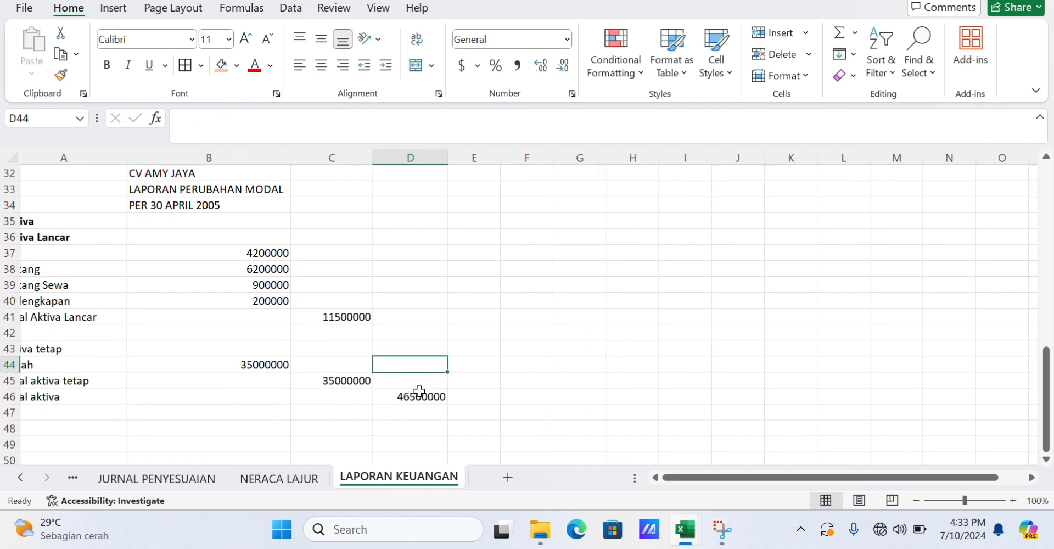
pyautogui.click(499, 216)
pyautogui.click(539, 219)
pyautogui.write('Pasiva')
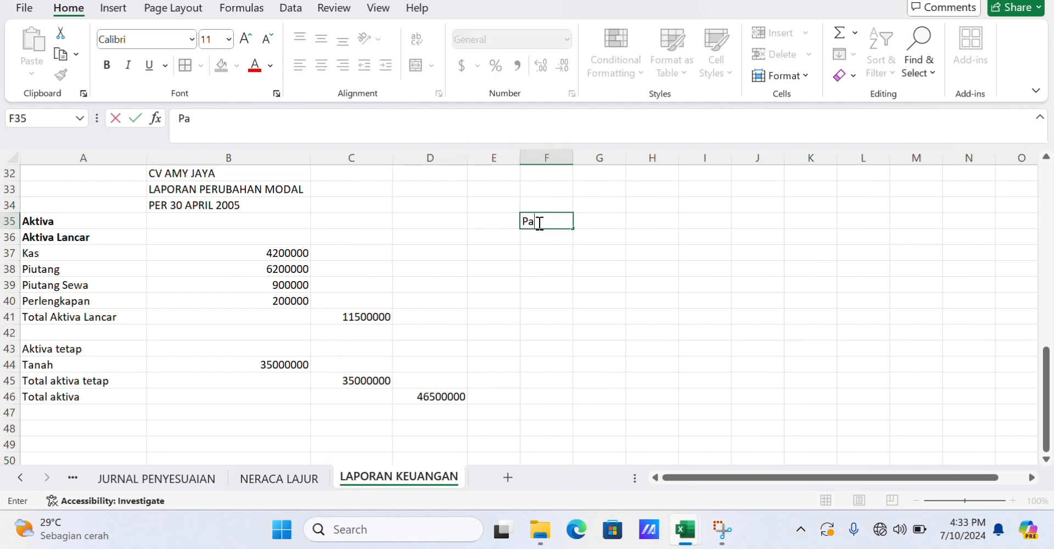
pyautogui.press('Return')
pyautogui.write('Hutang dan Mo')
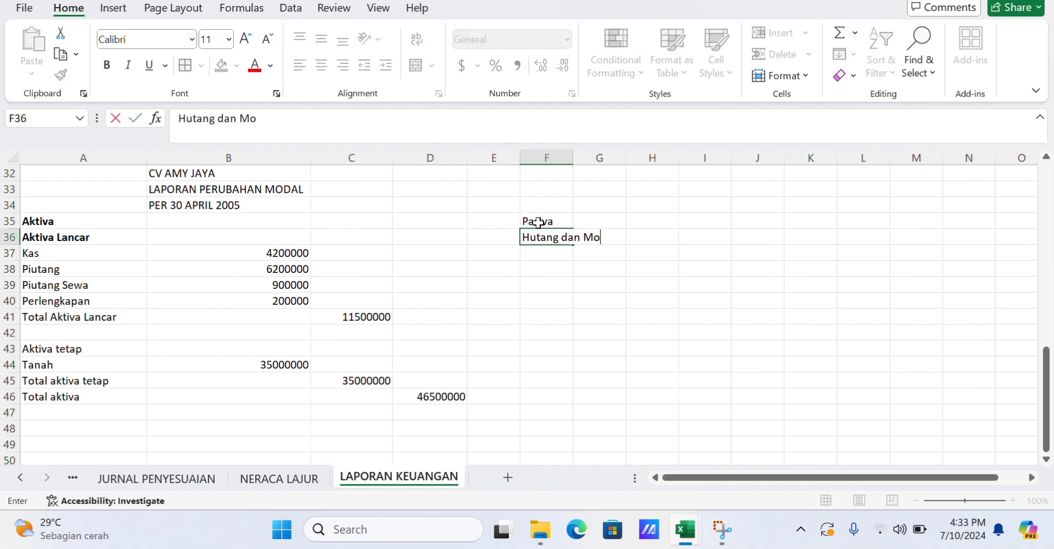
pyautogui.write('dal')
pyautogui.press('Return')
pyautogui.write('Hutang dan Modal')
# Enter Hutang as the label in F37.
pyautogui.press('Return')
pyautogui.press('Up')
pyautogui.press('Right')
pyautogui.press('Left')
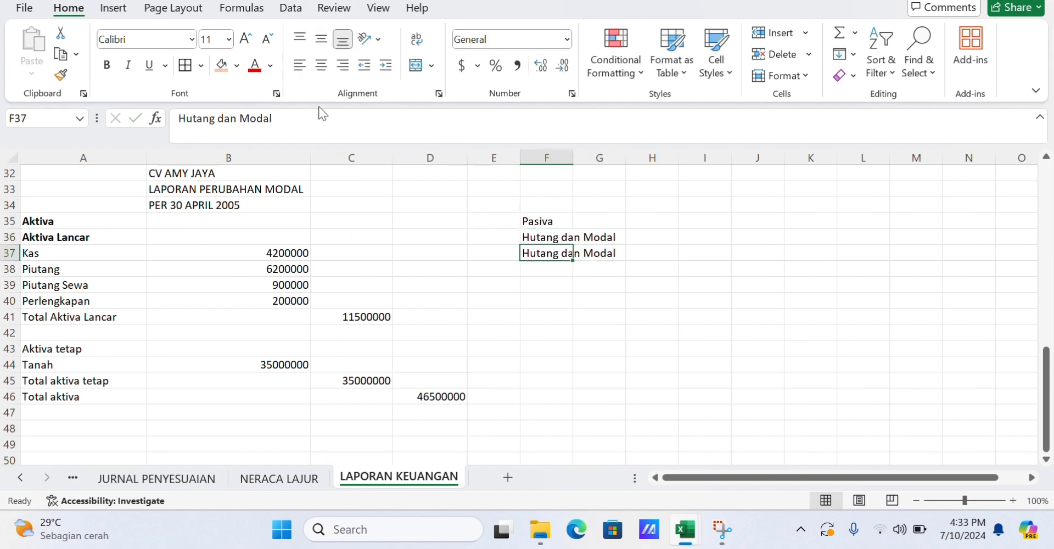
pyautogui.click(327, 118)
pyautogui.hotkey('ctrl', 'shift', 'Left')
pyautogui.hotkey('ctrl', 'shift', 'Left')
pyautogui.write('dan')
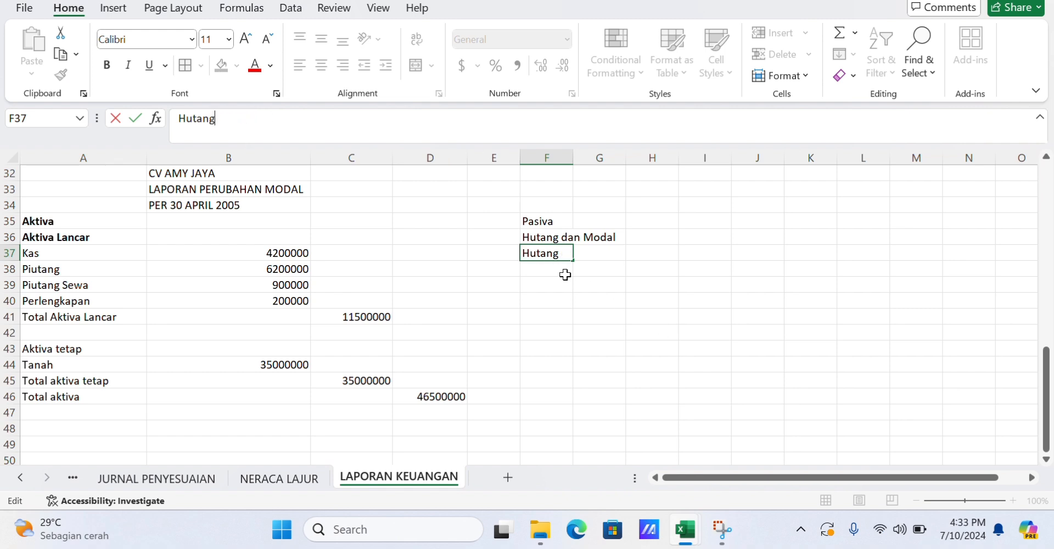
pyautogui.press('Return')
# List Hutang, Hutang Gaji and Total Hutang in F38:F40.
pyautogui.write('Hutang G')
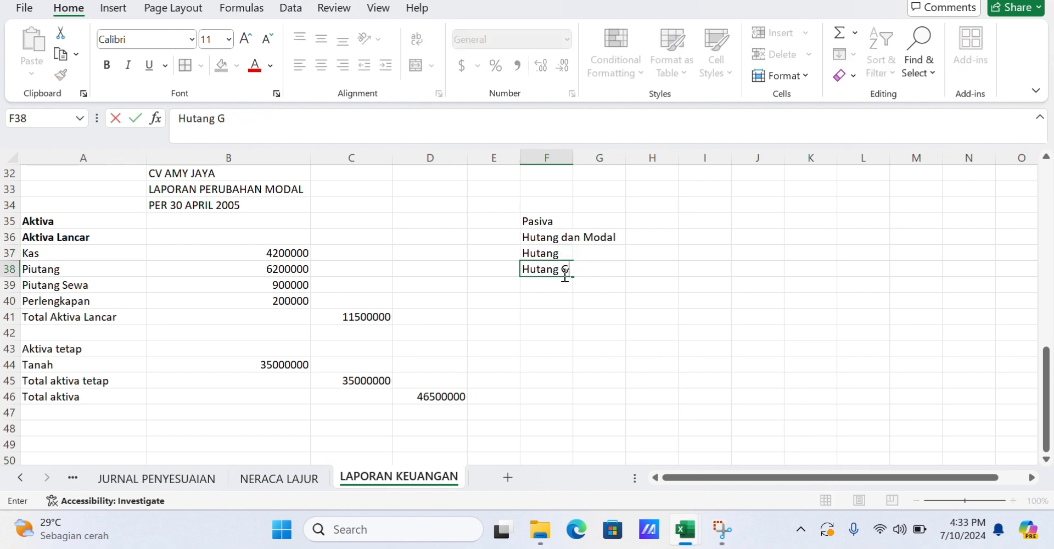
pyautogui.write('ajig')
pyautogui.press('Return')
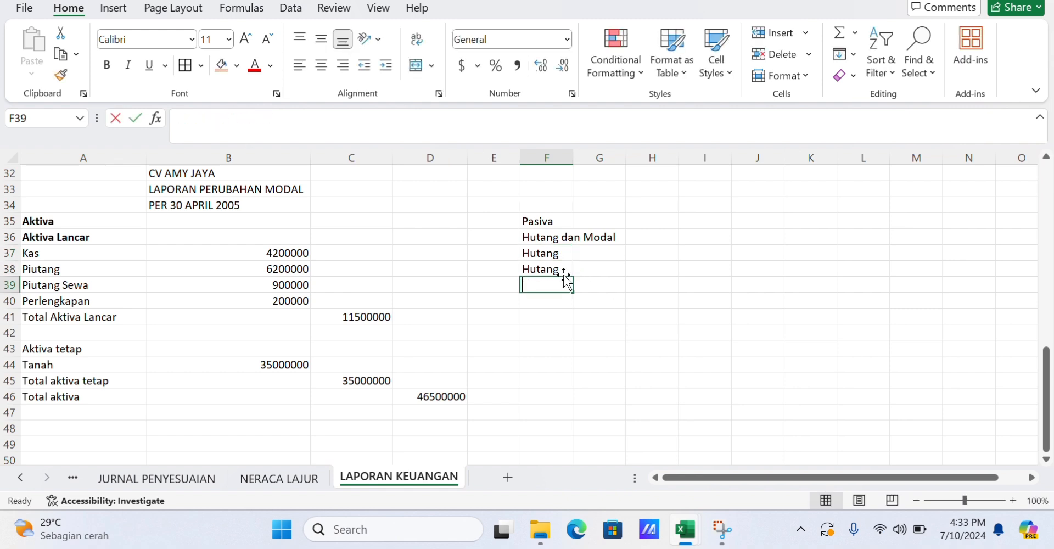
pyautogui.write('Hutang Gaji')
pyautogui.press('Return')
pyautogui.write('To')
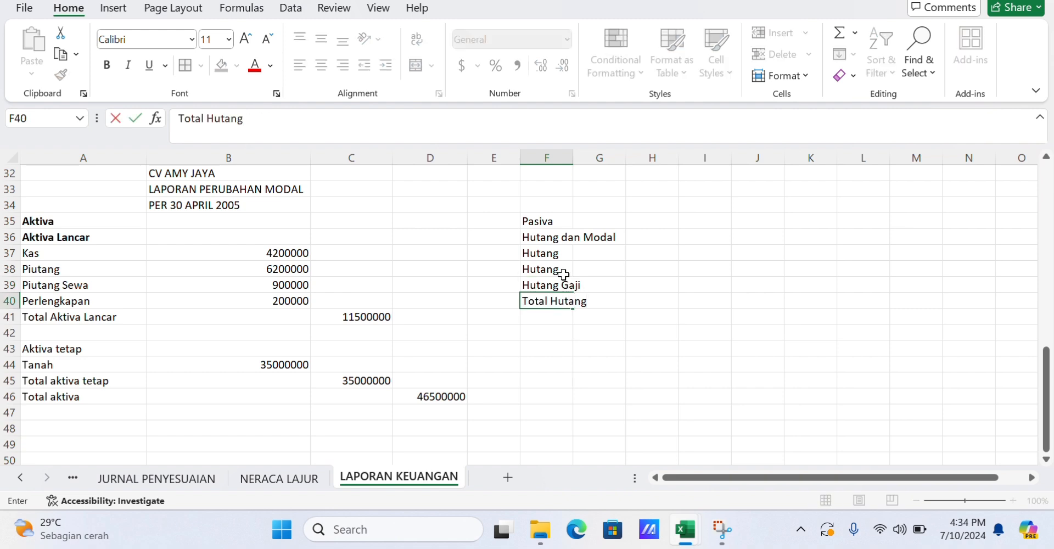
pyautogui.write('tal Hutang')
# Enter 2000000 and 300000 in G38:G39 and widen column F to fit the labels.
pyautogui.click(574, 272)
pyautogui.write('2000000')
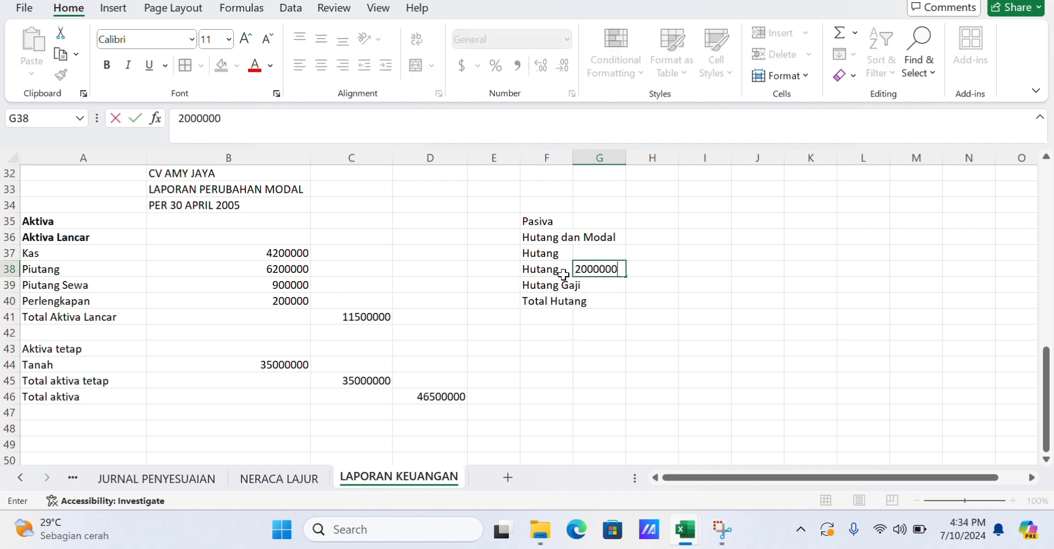
pyautogui.press('Return')
pyautogui.write('300000')
pyautogui.click(572, 187)
pyautogui.moveTo(573, 158); pyautogui.dragTo(627, 158)
# Sum G38:G39 into H40 as the total debt.
pyautogui.click(698, 304)
pyautogui.click(757, 301)
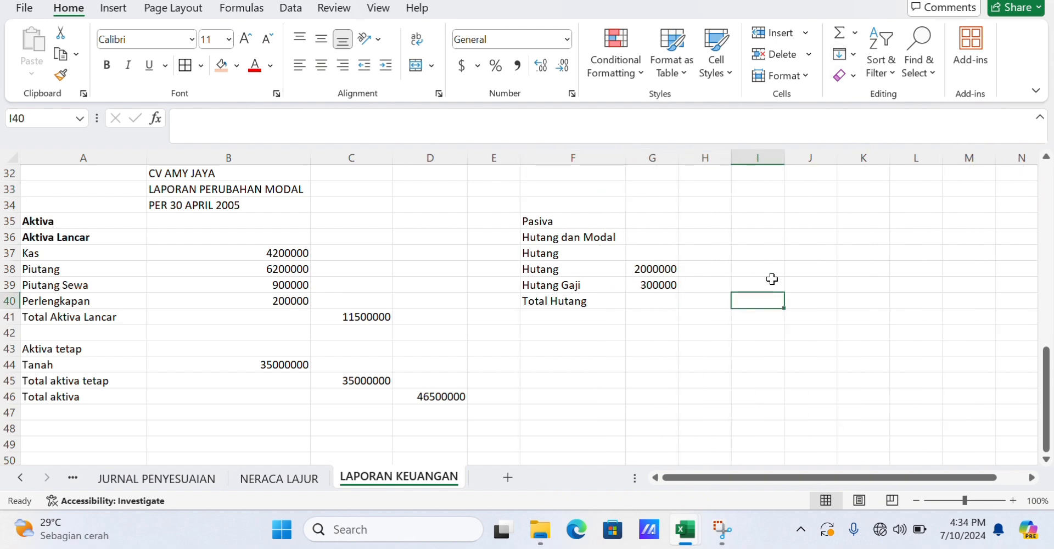
pyautogui.click(708, 303)
pyautogui.write('=SUM(')
pyautogui.moveTo(659, 269); pyautogui.dragTo(664, 285)
pyautogui.press('Return')
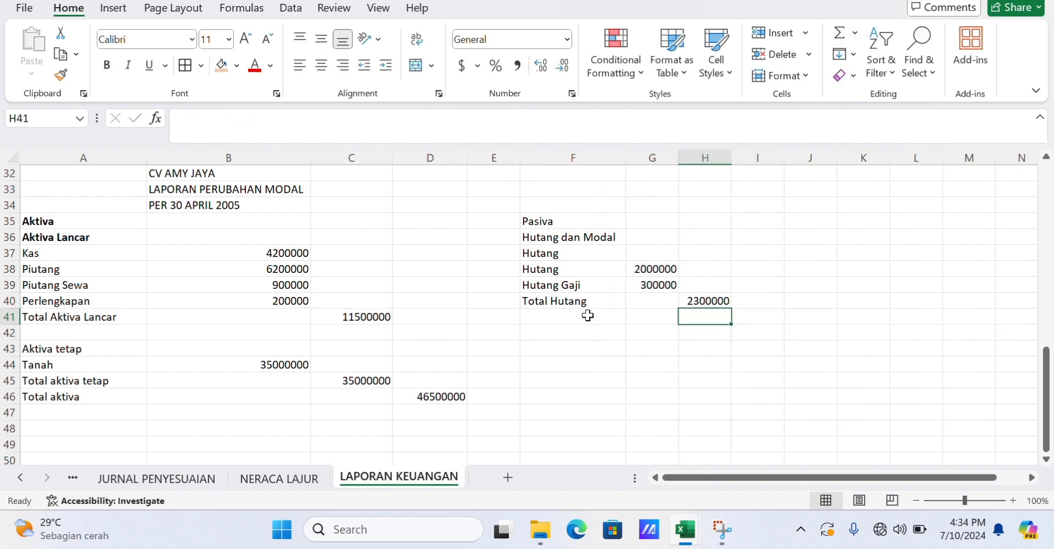
# List Modal, Modal Disetor, Laba ditahan, Total Modal and Total Passiva in F43:F47.
pyautogui.click(543, 346)
pyautogui.write('Modal')
pyautogui.press('Return')
pyautogui.write('Modal Dis')
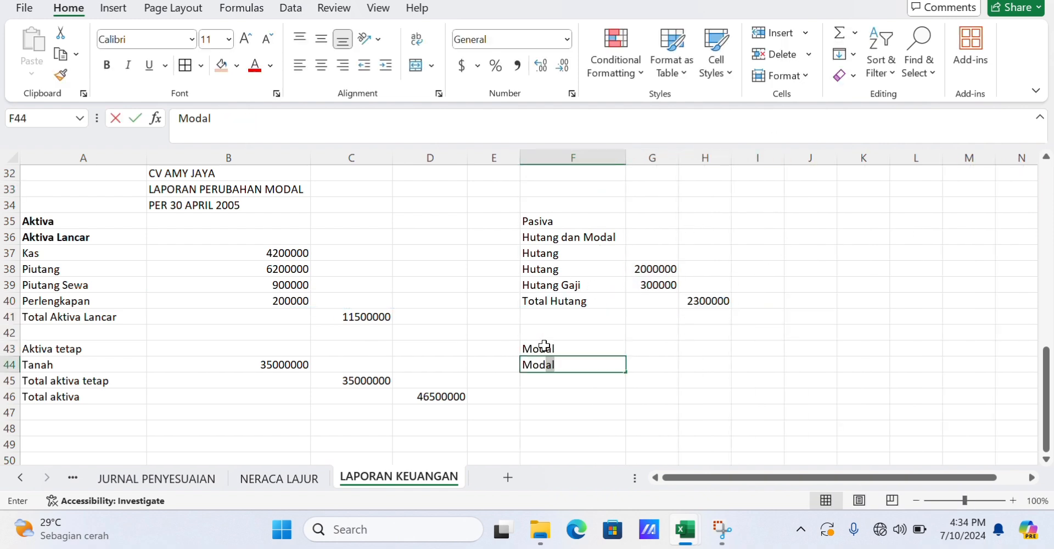
pyautogui.write('etor')
pyautogui.press('Return')
pyautogui.write('Laba ditahan')
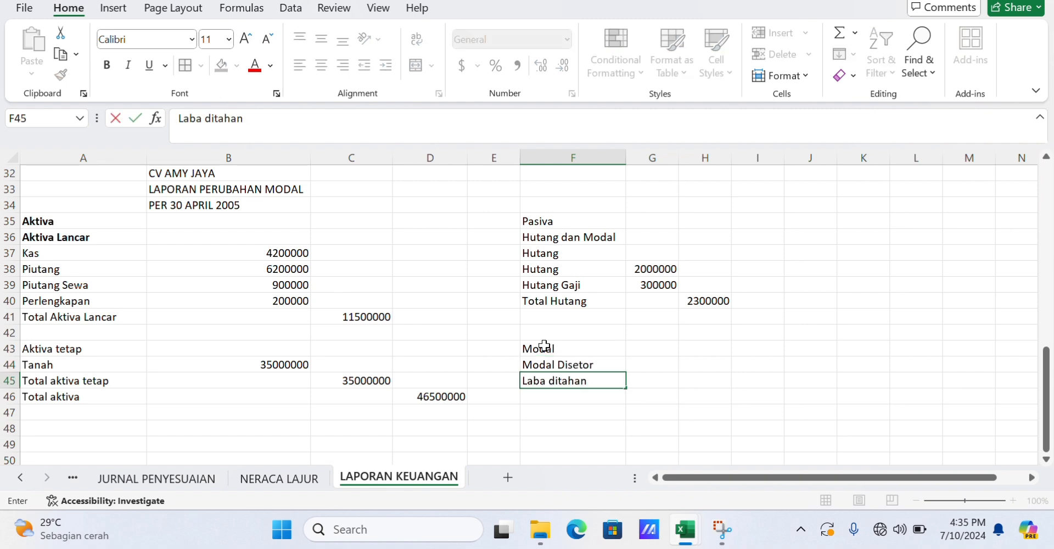
pyautogui.press('Return')
pyautogui.write('Total Modal')
pyautogui.press('Return')
pyautogui.write('Total Passiva')
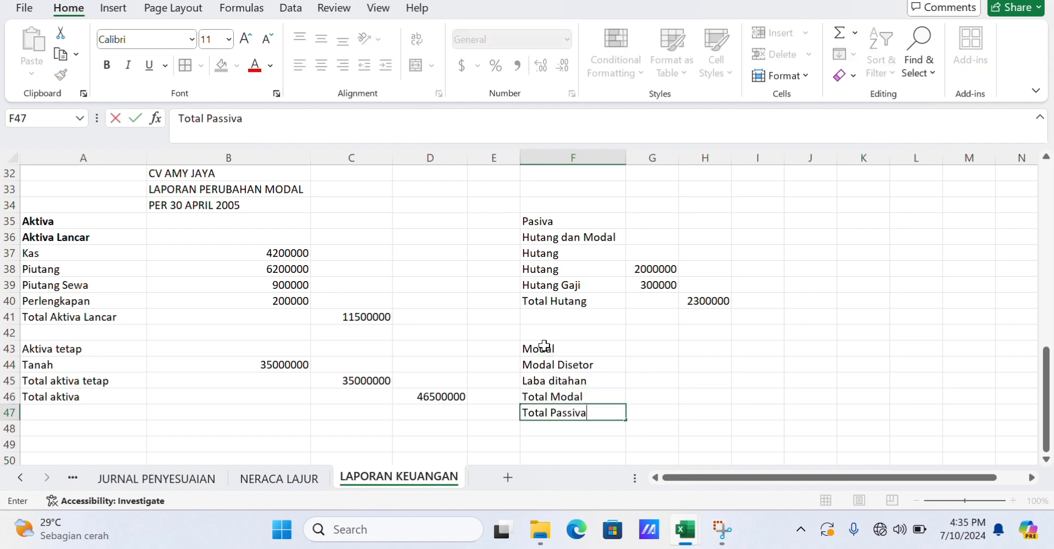
# Enter 42500000 and 1700000 in G44:G45 for paid-in capital and retained earnings.
pyautogui.press('Up')
pyautogui.press('Up')
pyautogui.press('Up')
pyautogui.press('Right')
pyautogui.write('42500000')
pyautogui.press('Return')
pyautogui.write('1700000')
pyautogui.press('Return')
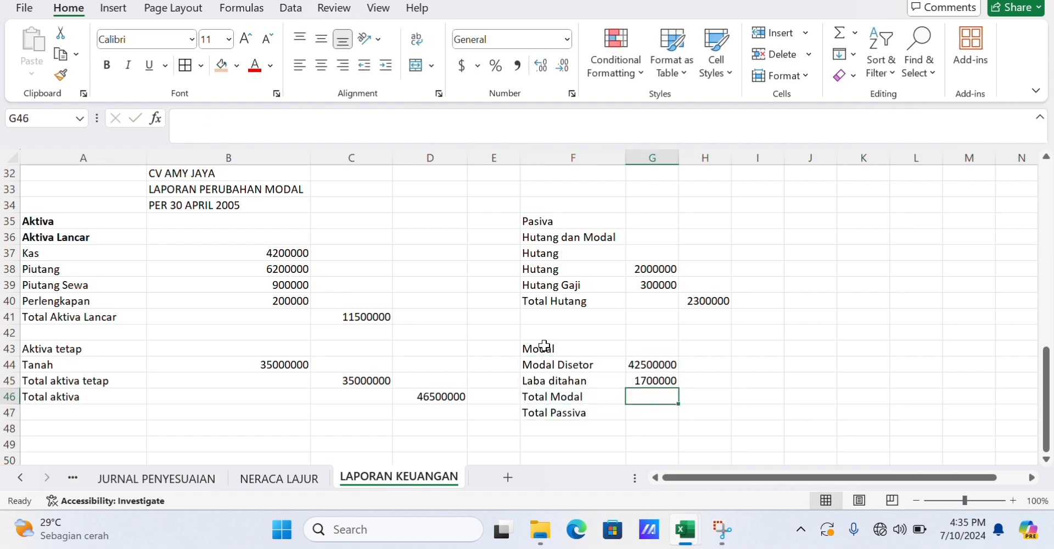
# Enter 44200000 in H46 as total equity and 46500000 in I47 as total liabilities and equity.
pyautogui.press('Right')
pyautogui.write('44200000')
pyautogui.press('Return')
pyautogui.press('Right')
pyautogui.write('46')
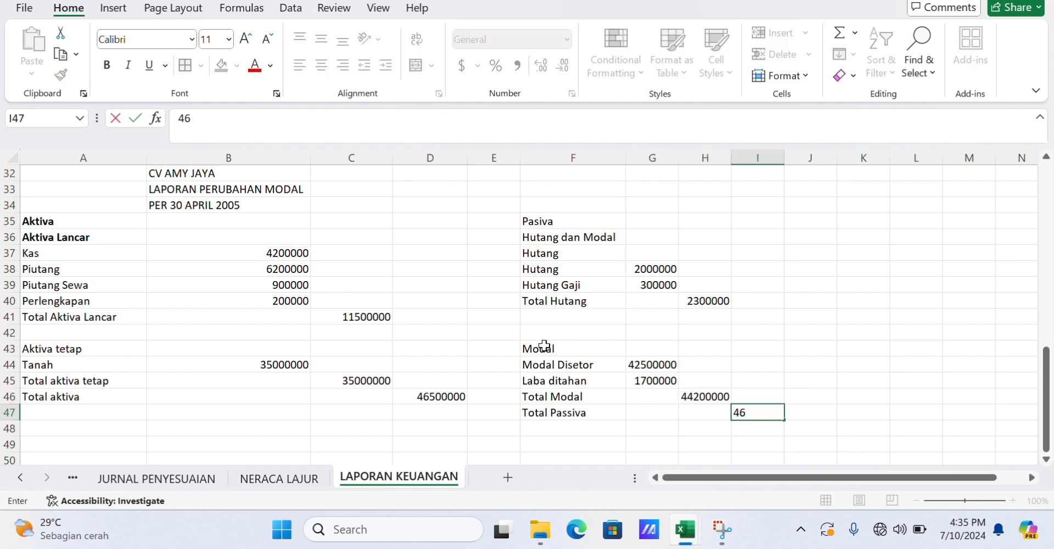
pyautogui.write('500000')
pyautogui.click(527, 433)
# Border the debt amounts G38:G39 and fill the Total Hutang row F40:H40 orange.
pyautogui.moveTo(641, 267); pyautogui.dragTo(670, 283)
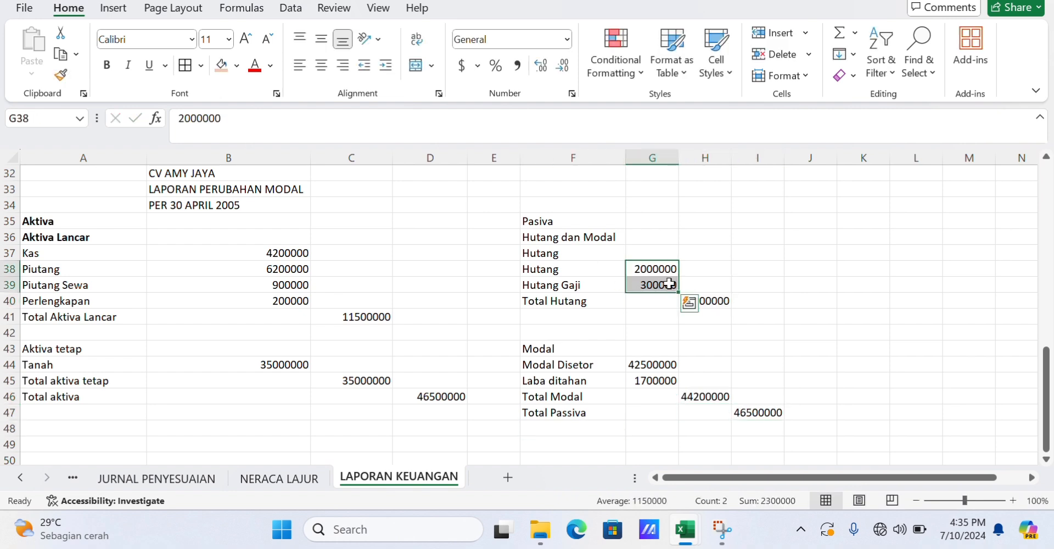
pyautogui.moveTo(577, 298); pyautogui.dragTo(695, 301)
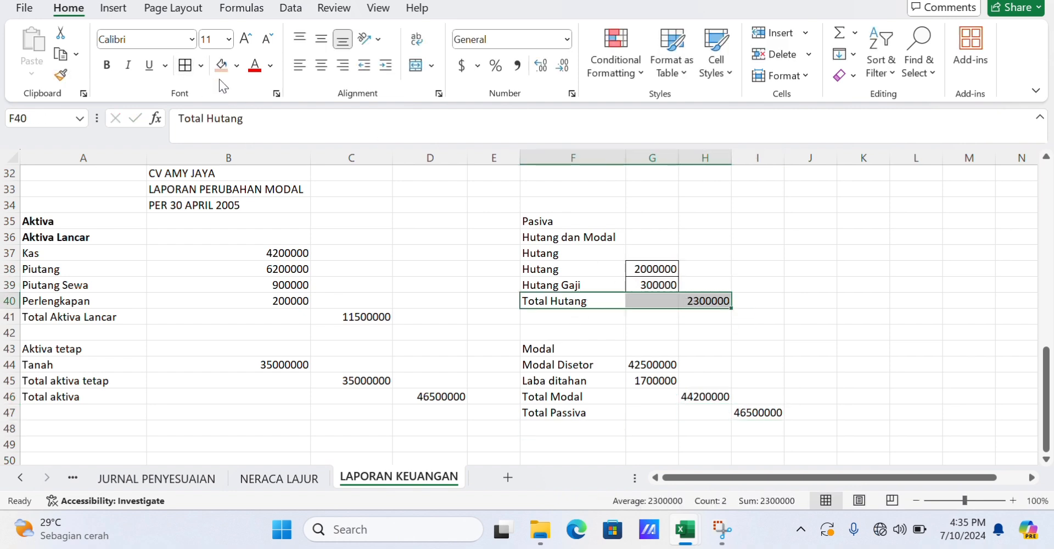
pyautogui.click(222, 66)
# Make Pasiva and Hutang dan Modal bold and italicize Hutang dan Modal.
pyautogui.moveTo(543, 221); pyautogui.dragTo(567, 238)
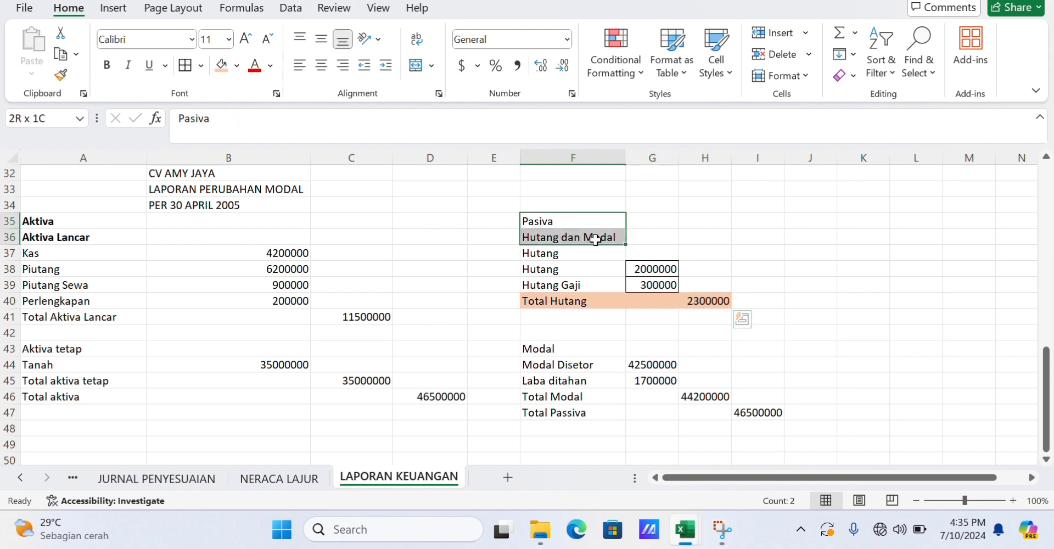
pyautogui.hotkey('ctrl', 'b')
pyautogui.click(571, 237)
pyautogui.click(128, 65)
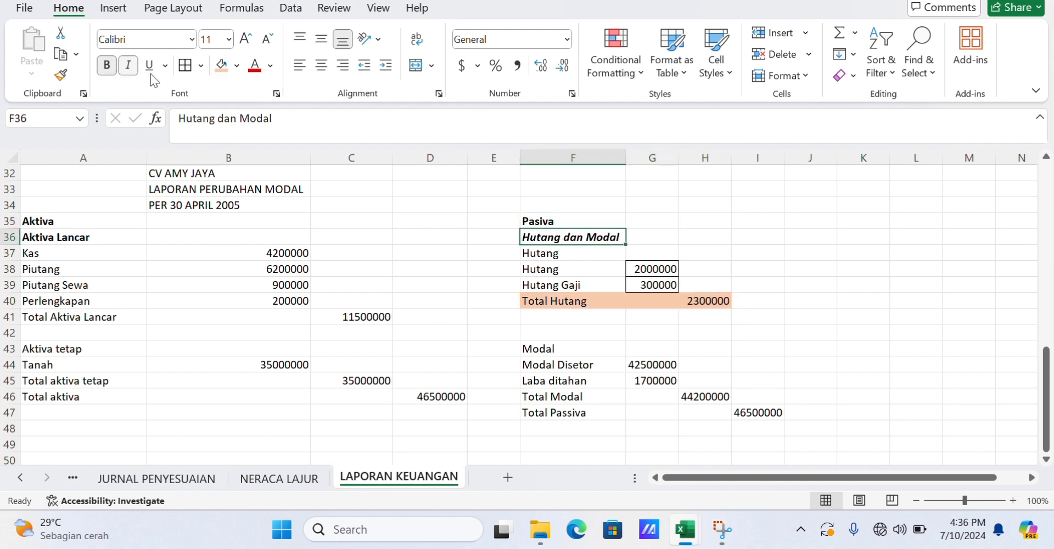
# Bold the Modal heading and fill the Total Passiva row F47:I47 orange.
pyautogui.click(540, 349)
pyautogui.moveTo(564, 417); pyautogui.dragTo(770, 415)
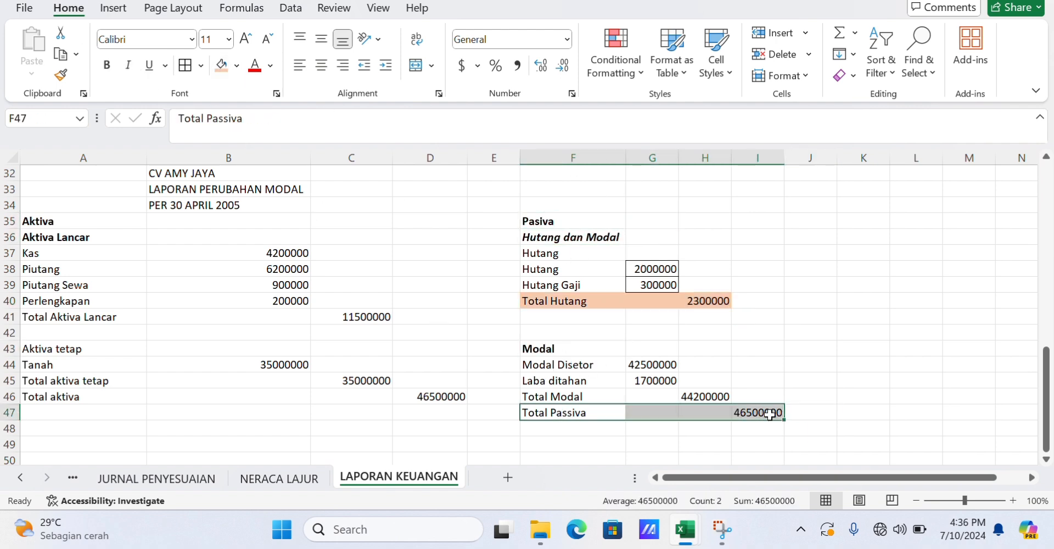
pyautogui.click(222, 65)
pyautogui.click(451, 272)
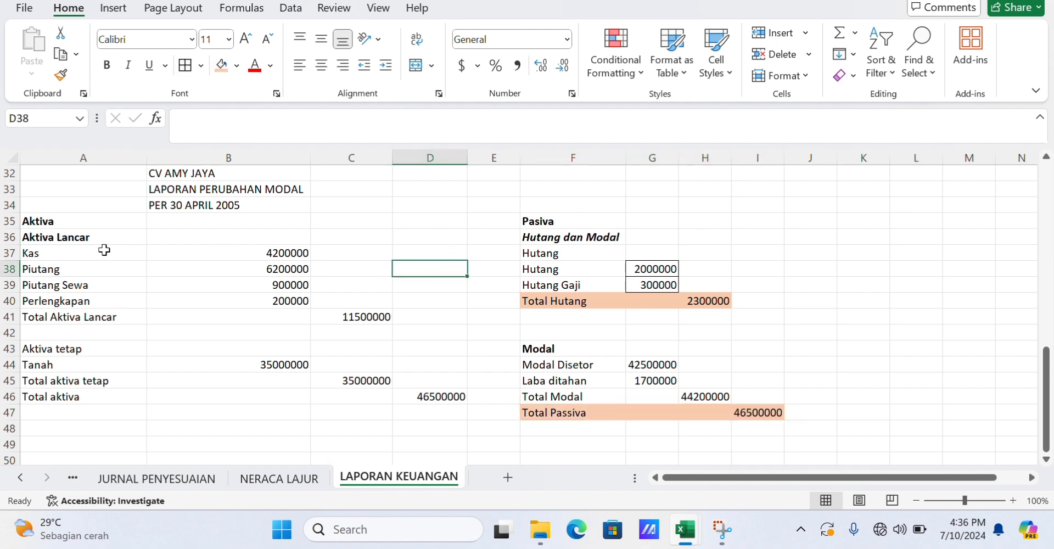
# Bold the Aktiva tetap heading and add borders around the current assets block A37:B41 and C41.
pyautogui.click(54, 349)
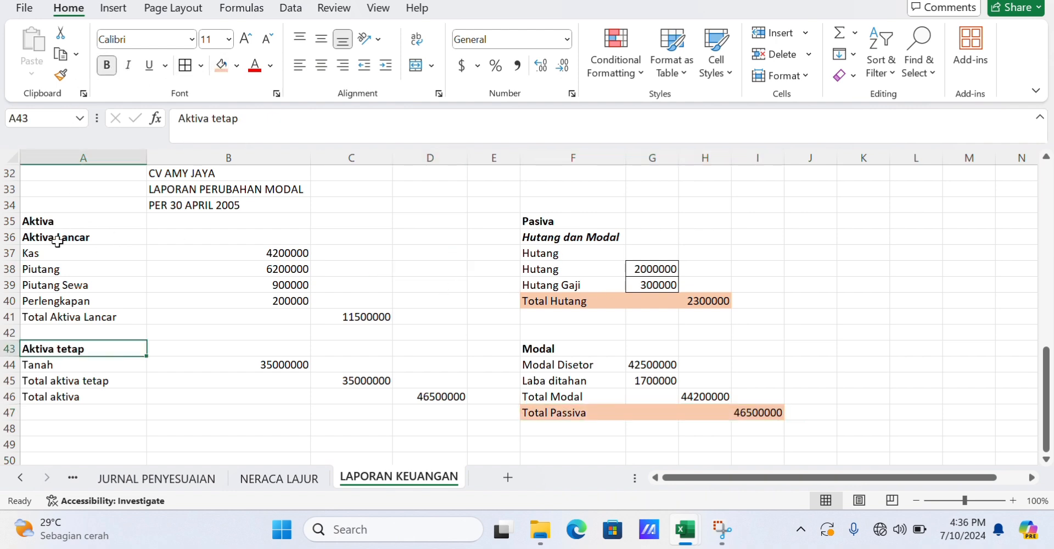
pyautogui.moveTo(58, 252); pyautogui.dragTo(274, 317)
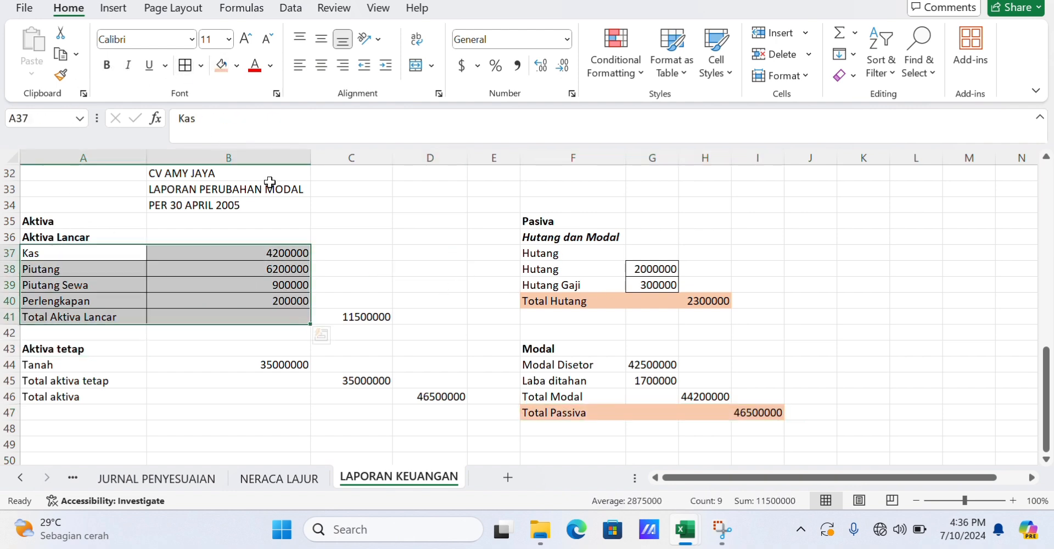
pyautogui.click(349, 317)
# Add borders around the fixed assets cells B43:B45 and the Total aktiva tetap amount C45.
pyautogui.moveTo(179, 335); pyautogui.dragTo(262, 369)
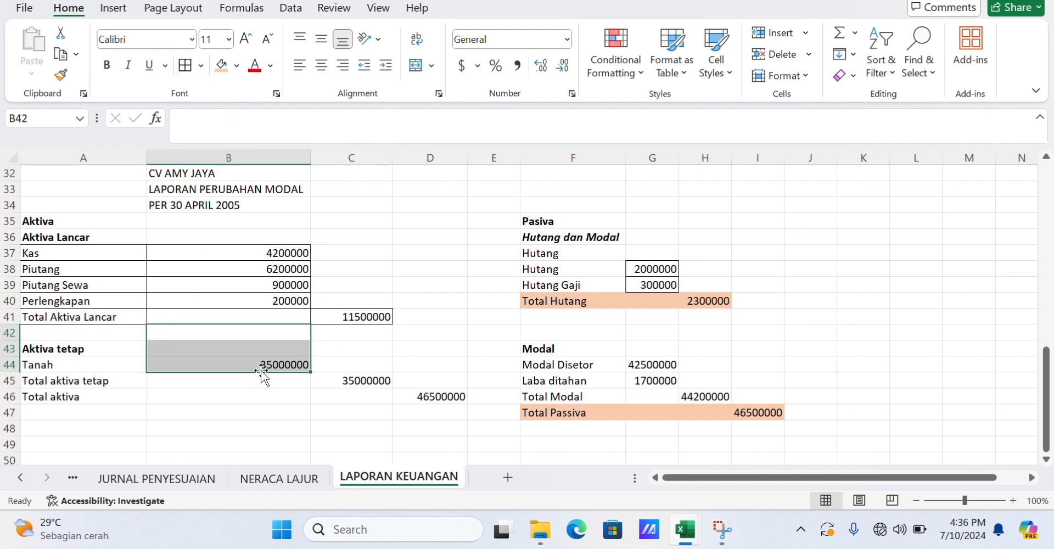
pyautogui.moveTo(279, 413); pyautogui.dragTo(298, 375)
pyautogui.click(329, 396)
pyautogui.click(269, 338)
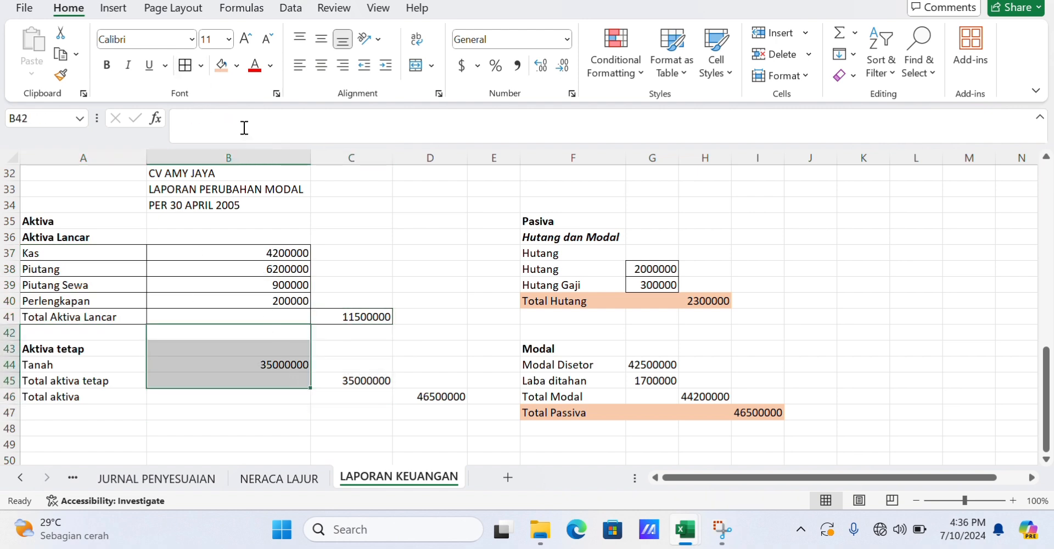
pyautogui.click(185, 65)
pyautogui.click(370, 398)
pyautogui.click(357, 379)
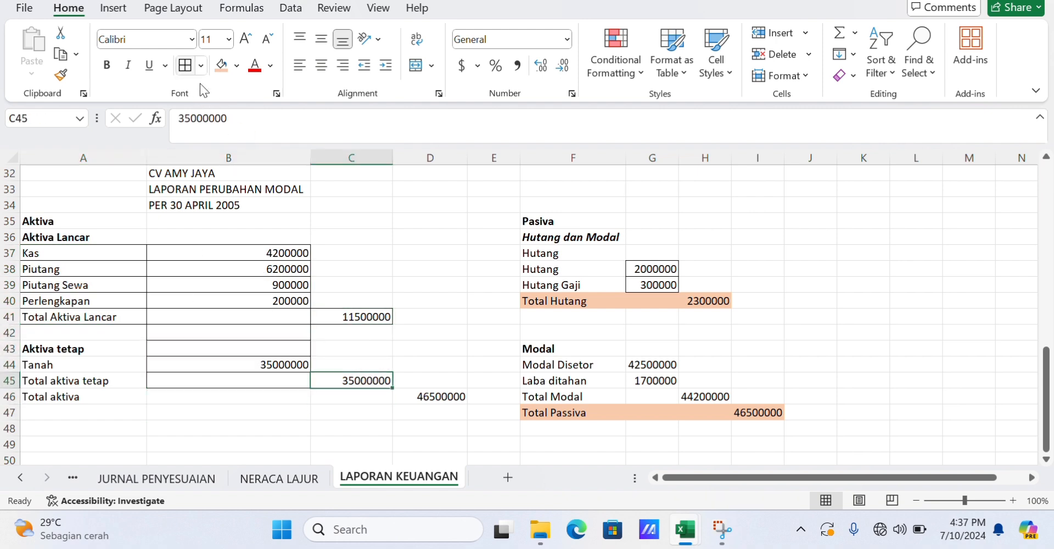
# Fill the Total aktiva row A46:D46 with orange.
pyautogui.moveTo(90, 397); pyautogui.dragTo(417, 396)
pyautogui.click(222, 65)
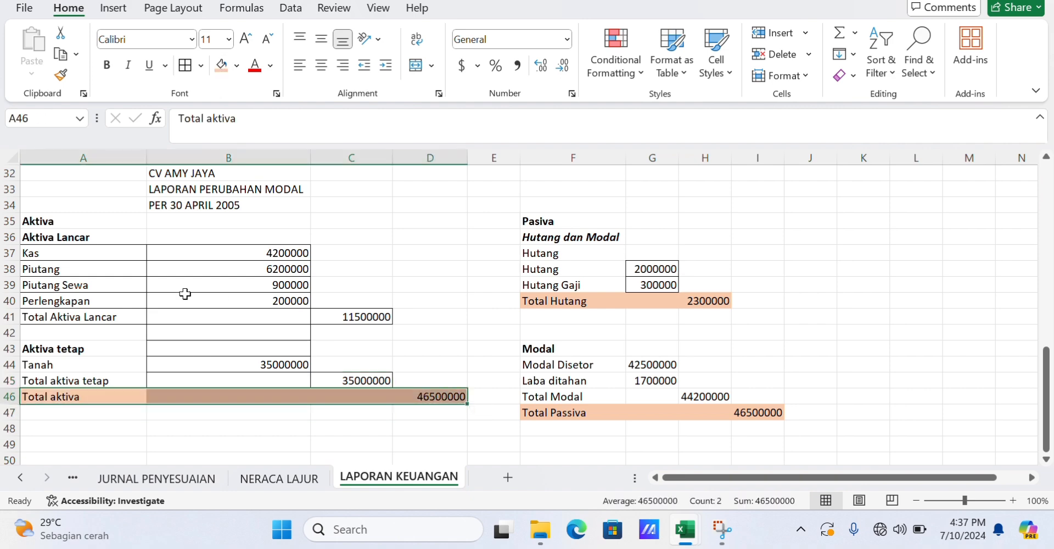
# Italicize the Aktiva Lancar heading in A36.
pyautogui.click(120, 240)
pyautogui.click(127, 65)
pyautogui.click(354, 223)
# Apply Accounting format with Rp Indonesian symbol and 2 decimals to income statement amounts B6:C16, then widen columns B and C.
pyautogui.scroll(10, 356, 228)
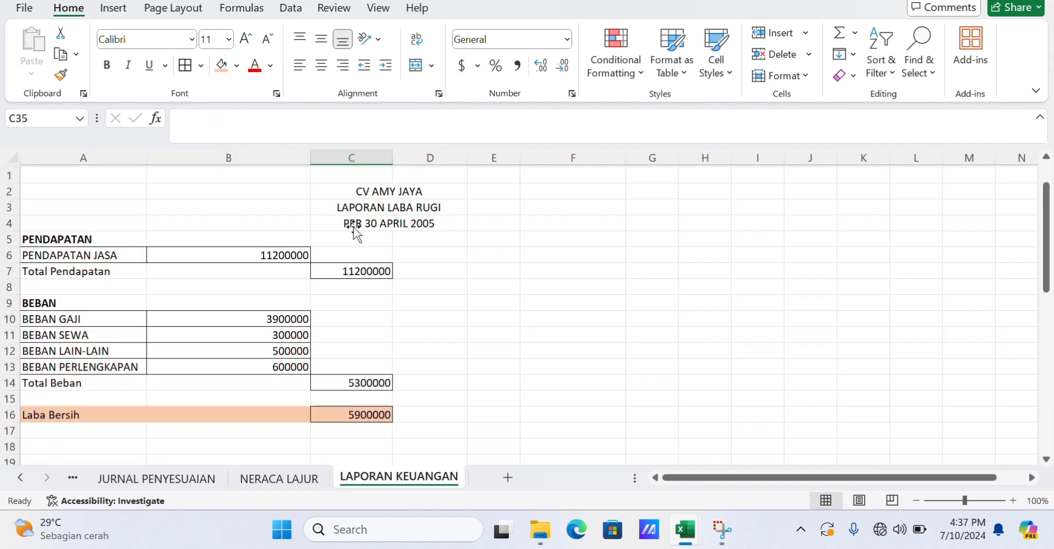
pyautogui.moveTo(274, 256); pyautogui.dragTo(379, 415)
pyautogui.rightClick(379, 415)
pyautogui.click(439, 370)
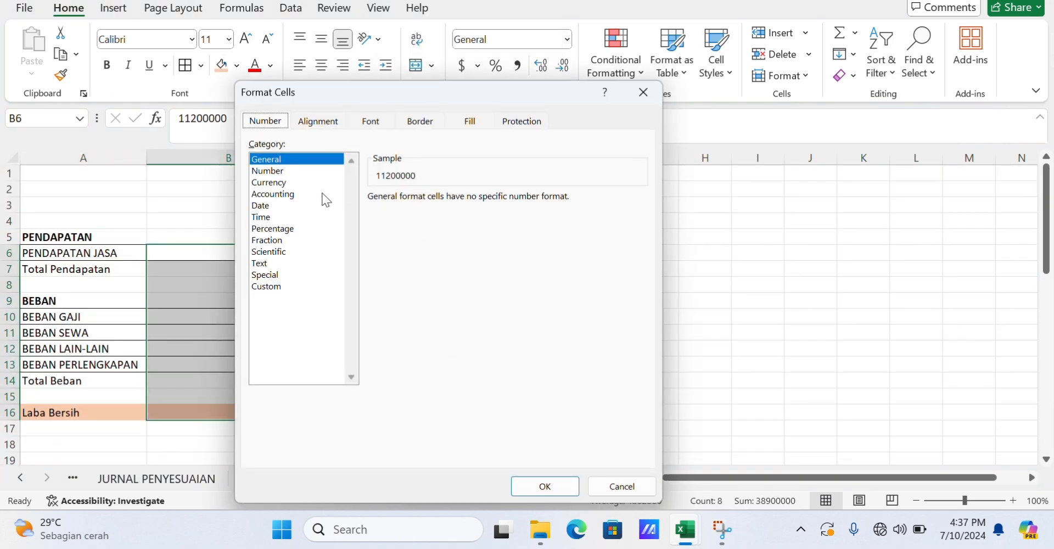
pyautogui.click(325, 195)
pyautogui.click(640, 220)
pyautogui.scroll(-20, 646, 297)
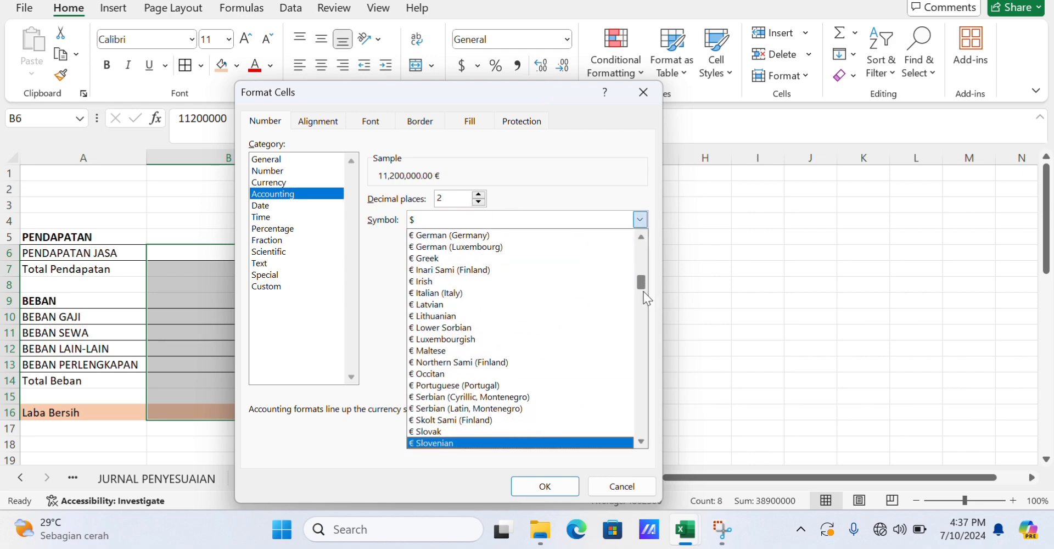
pyautogui.press('Down')
pyautogui.press('Down')
pyautogui.press('Down')
pyautogui.press('Down')
pyautogui.press('Down')
pyautogui.press('Down')
pyautogui.press('Down')
pyautogui.press('Down')
pyautogui.press('Down')
pyautogui.press('Down')
pyautogui.press('Down')
pyautogui.press('Down')
pyautogui.press('Down')
pyautogui.press('Down')
pyautogui.press('Down')
pyautogui.press('Down')
pyautogui.press('Down')
pyautogui.press('Down')
pyautogui.press('Down')
pyautogui.press('Down')
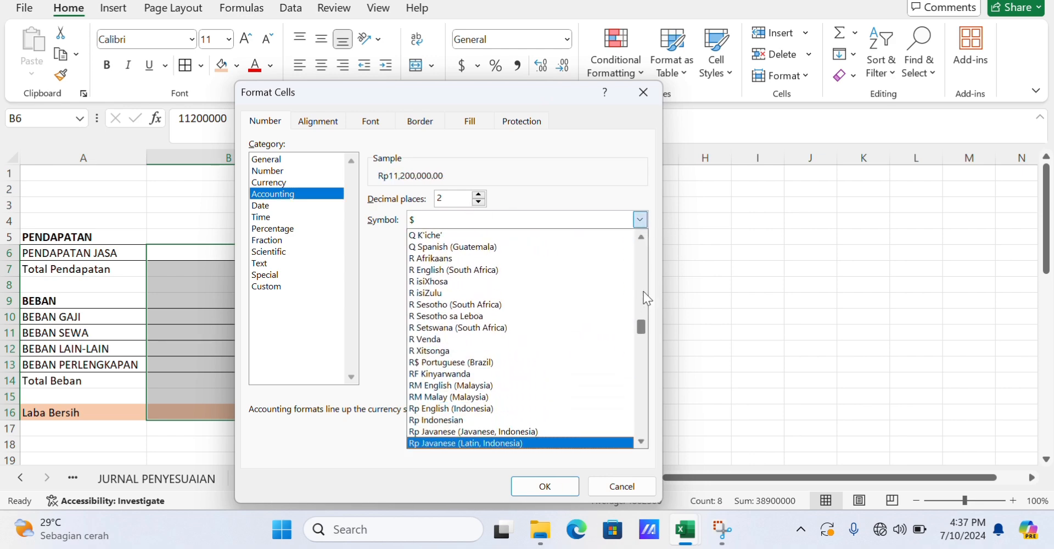
pyautogui.press('Up')
pyautogui.press('Return')
pyautogui.click(549, 485)
pyautogui.moveTo(308, 157); pyautogui.dragTo(316, 157)
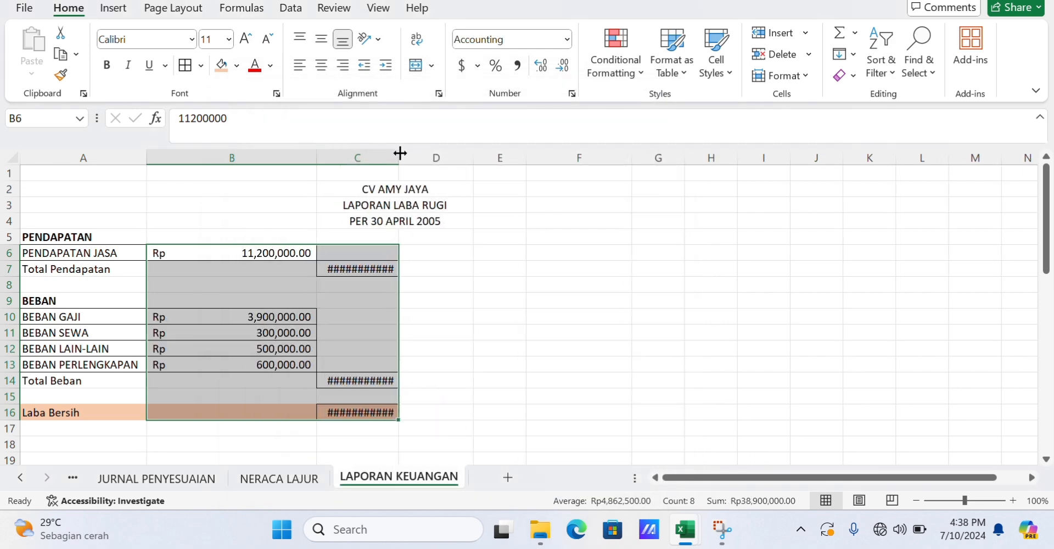
pyautogui.moveTo(400, 153); pyautogui.dragTo(442, 154)
pyautogui.click(501, 271)
pyautogui.scroll(-8, 501, 271)
pyautogui.press('super+Tab')
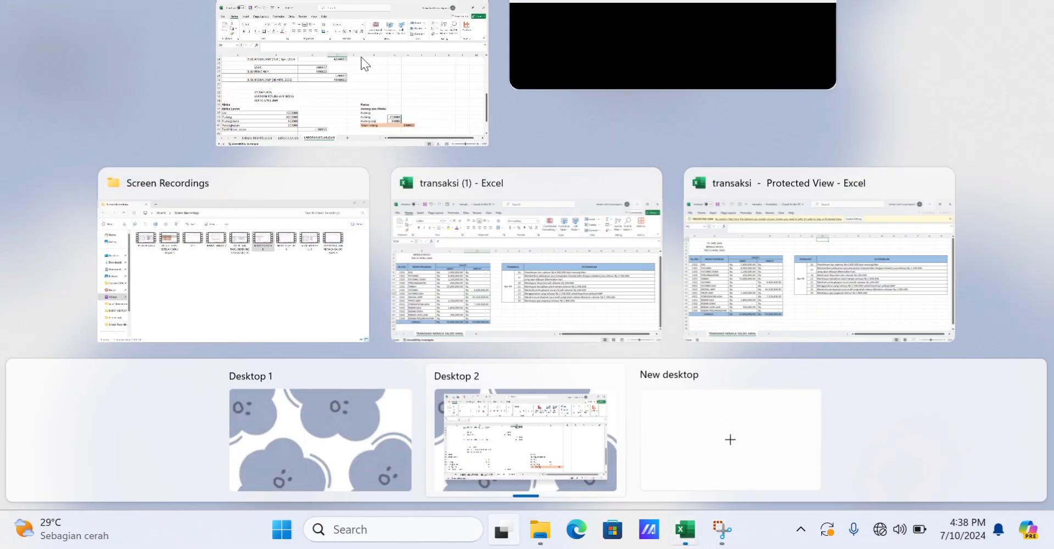
pyautogui.click(361, 58)
# Center the balance sheet title lines in B32:B34.
pyautogui.scroll(-2, 346, 263)
pyautogui.moveTo(275, 206); pyautogui.dragTo(280, 237)
pyautogui.click(321, 65)
pyautogui.click(433, 267)
pyautogui.moveTo(286, 285); pyautogui.dragTo(483, 423)
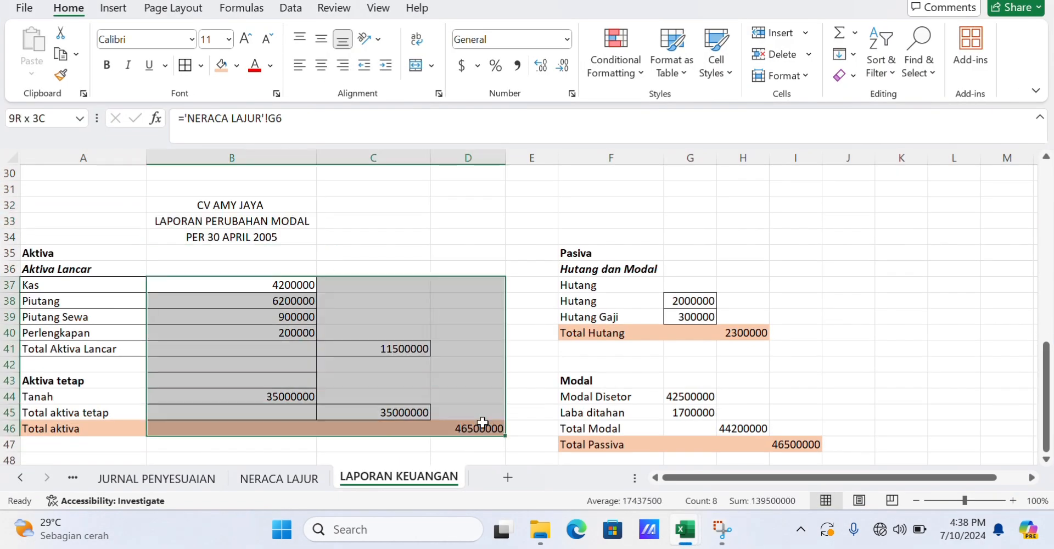
pyautogui.rightClick(364, 320)
pyautogui.click(395, 369)
pyautogui.click(295, 193)
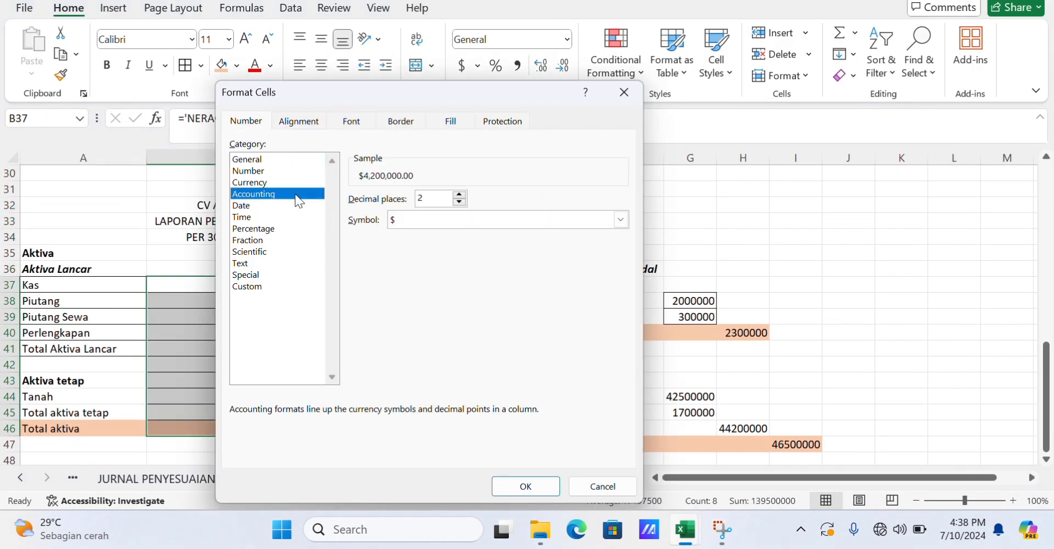
pyautogui.click(621, 220)
pyautogui.click(624, 420)
pyautogui.click(624, 420)
pyautogui.click(624, 420)
pyautogui.click(624, 420)
pyautogui.click(625, 420)
pyautogui.click(624, 420)
pyautogui.click(624, 420)
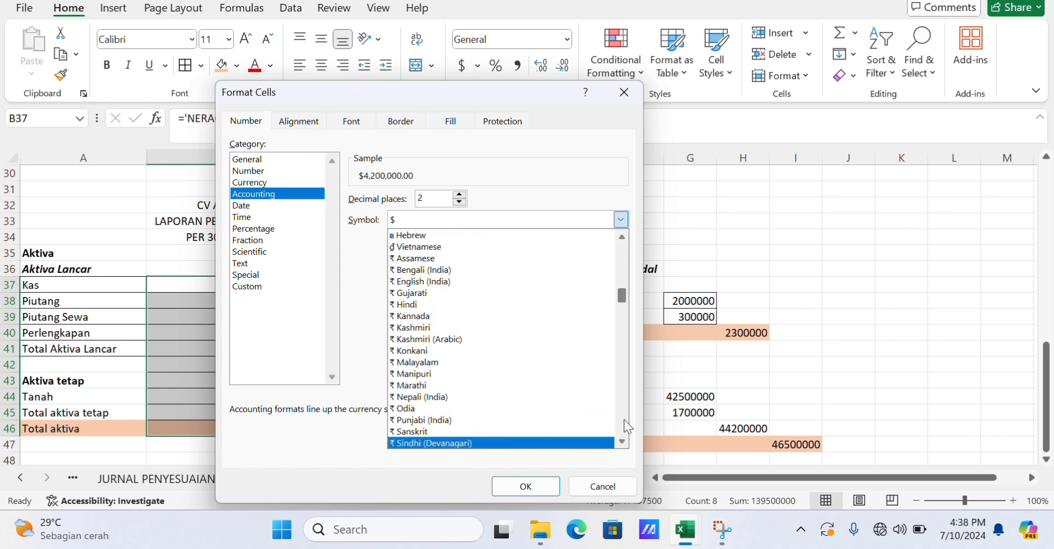
pyautogui.scroll(-20, 624, 420)
pyautogui.scroll(18, 624, 420)
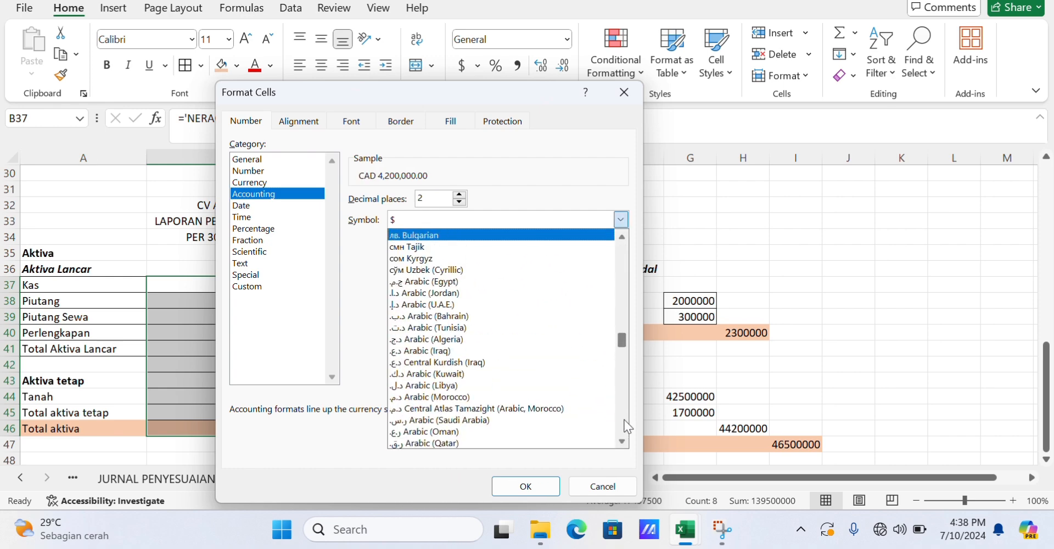
pyautogui.scroll(-15, 624, 419)
pyautogui.click(603, 486)
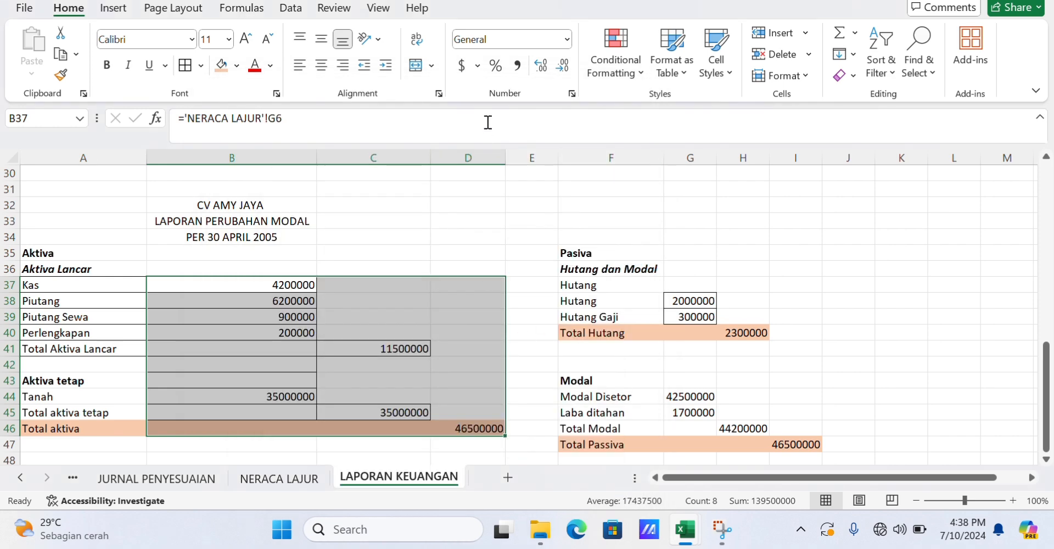
# Apply Rp Indonesian accounting format to the asset amounts B37:D46 and widen column D.
pyautogui.click(478, 65)
pyautogui.click(560, 209)
pyautogui.click(705, 148)
pyautogui.scroll(-10, 713, 313)
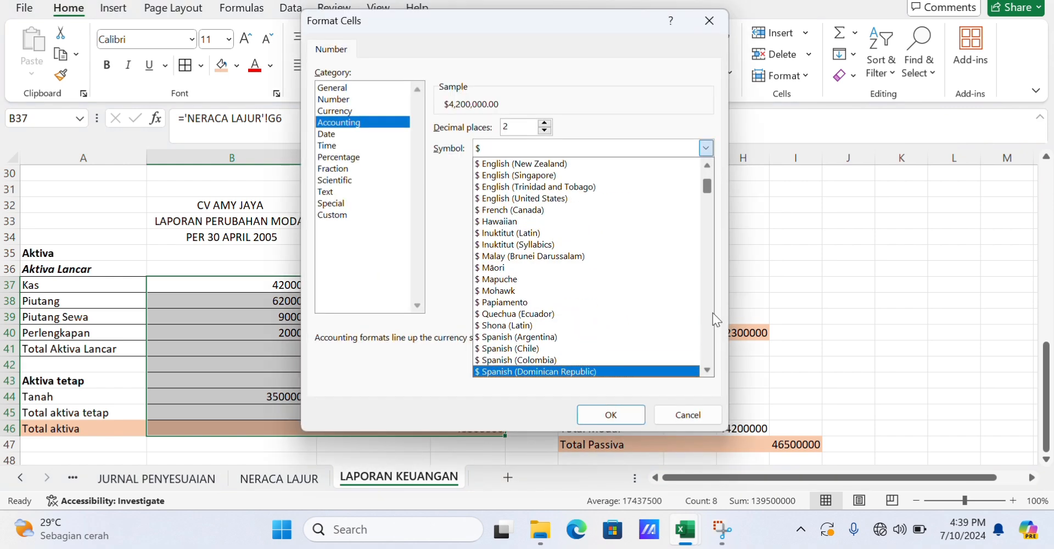
pyautogui.press('Down')
pyautogui.press('Down')
pyautogui.press('Down')
pyautogui.press('Down')
pyautogui.press('Down')
pyautogui.press('Down')
pyautogui.press('Down')
pyautogui.press('Down')
pyautogui.press('Down')
pyautogui.press('Down')
pyautogui.press('Down')
pyautogui.press('Down')
pyautogui.press('Down')
pyautogui.press('Down')
pyautogui.press('Down')
pyautogui.press('Down')
pyautogui.press('Down')
pyautogui.press('Down')
pyautogui.press('Down')
pyautogui.press('Down')
pyautogui.press('Up')
pyautogui.press('Up')
pyautogui.press('Up')
pyautogui.press('Return')
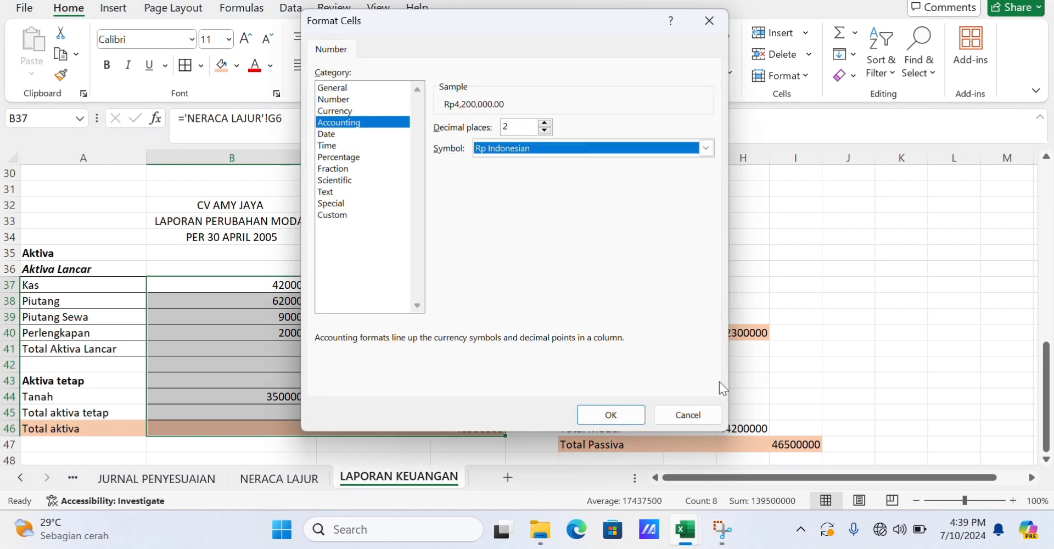
pyautogui.click(611, 414)
pyautogui.moveTo(506, 157); pyautogui.dragTo(533, 158)
# Apply Rp Indonesian accounting format to the liabilities and equity amounts G38:I47.
pyautogui.moveTo(717, 301); pyautogui.dragTo(815, 442)
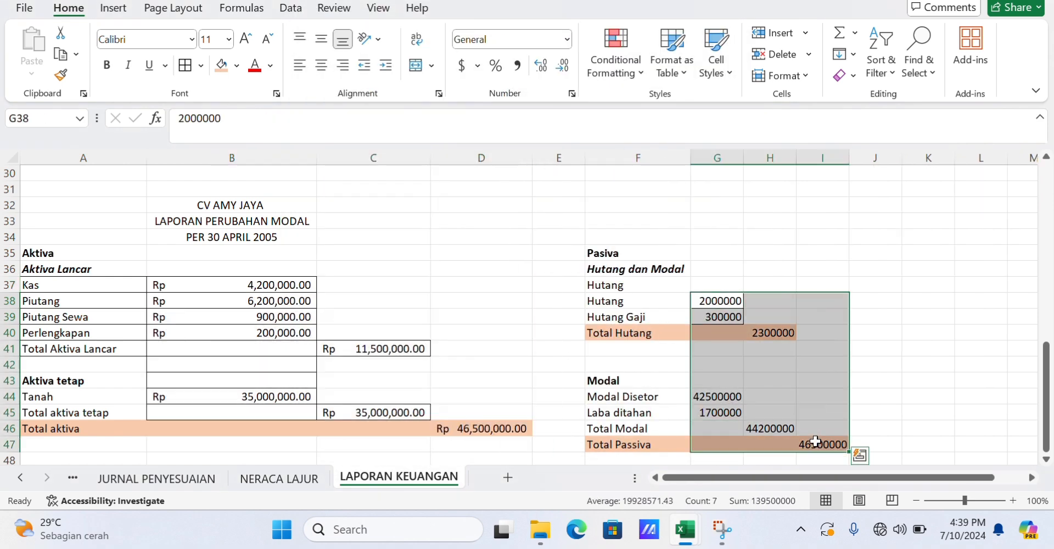
pyautogui.rightClick(815, 442)
pyautogui.click(865, 368)
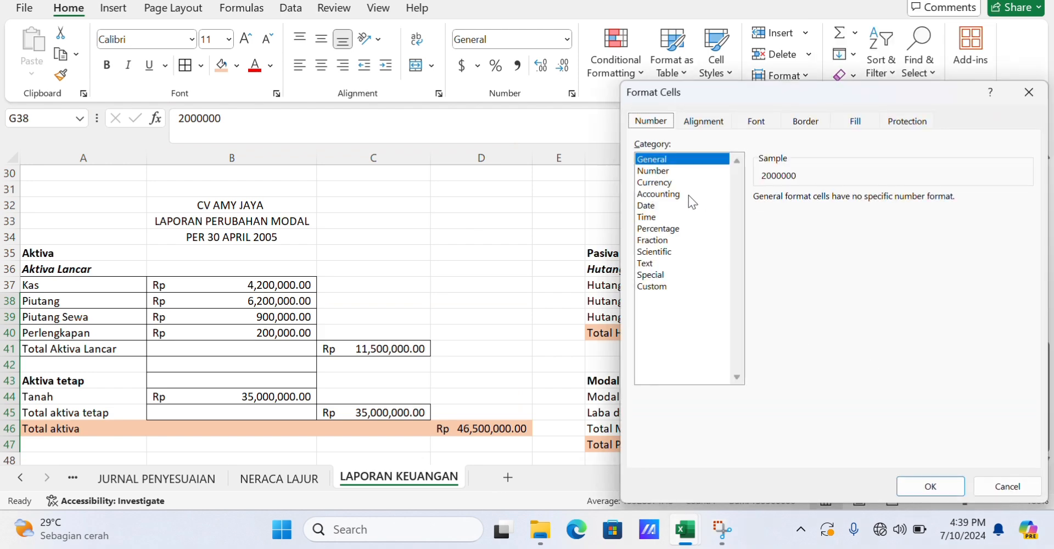
pyautogui.click(688, 194)
pyautogui.click(1026, 219)
pyautogui.press('Down')
pyautogui.press('Down')
pyautogui.press('Down')
pyautogui.press('Down')
pyautogui.press('Down')
pyautogui.press('Down')
pyautogui.press('Down')
pyautogui.press('Down')
pyautogui.press('Down')
pyautogui.press('Down')
pyautogui.press('Down')
pyautogui.press('Down')
pyautogui.press('Down')
pyautogui.press('Down')
pyautogui.press('Down')
pyautogui.press('Down')
pyautogui.press('Down')
pyautogui.press('Down')
pyautogui.press('Down')
pyautogui.press('Down')
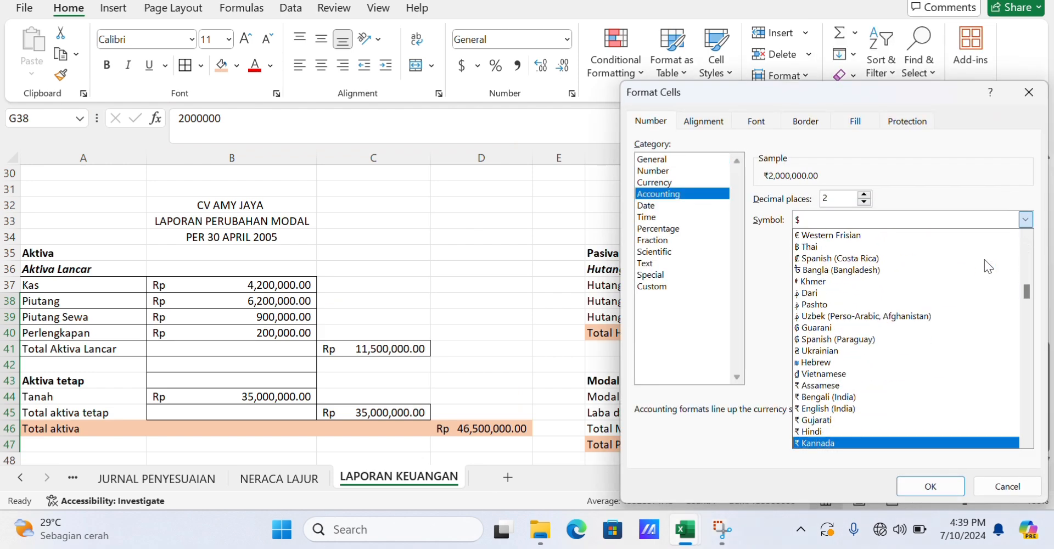
pyautogui.press('Down')
pyautogui.press('Down')
pyautogui.press('Down')
pyautogui.press('Down')
pyautogui.press('Down')
pyautogui.press('Down')
pyautogui.press('Down')
pyautogui.press('Down')
pyautogui.press('Down')
pyautogui.press('Down')
pyautogui.press('Down')
pyautogui.press('Down')
pyautogui.press('Down')
pyautogui.press('Down')
pyautogui.press('Down')
pyautogui.press('Down')
pyautogui.press('Down')
pyautogui.press('Down')
pyautogui.press('Down')
pyautogui.press('Down')
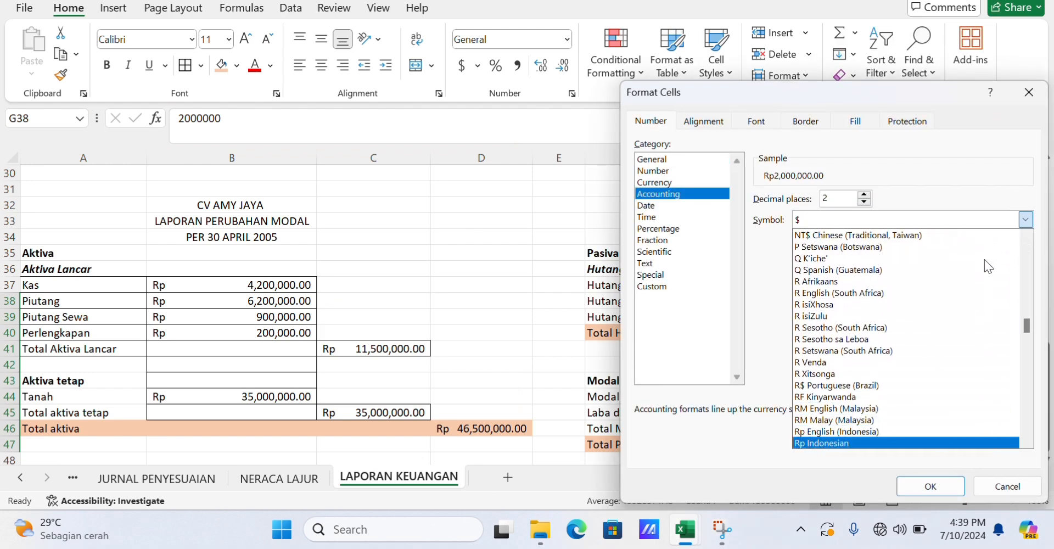
pyautogui.press('Return')
pyautogui.press('Return')
# Apply Rp Indonesian accounting format to the equity change amounts C24:D29.
pyautogui.scroll(-6, 682, 287)
pyautogui.scroll(11, 397, 287)
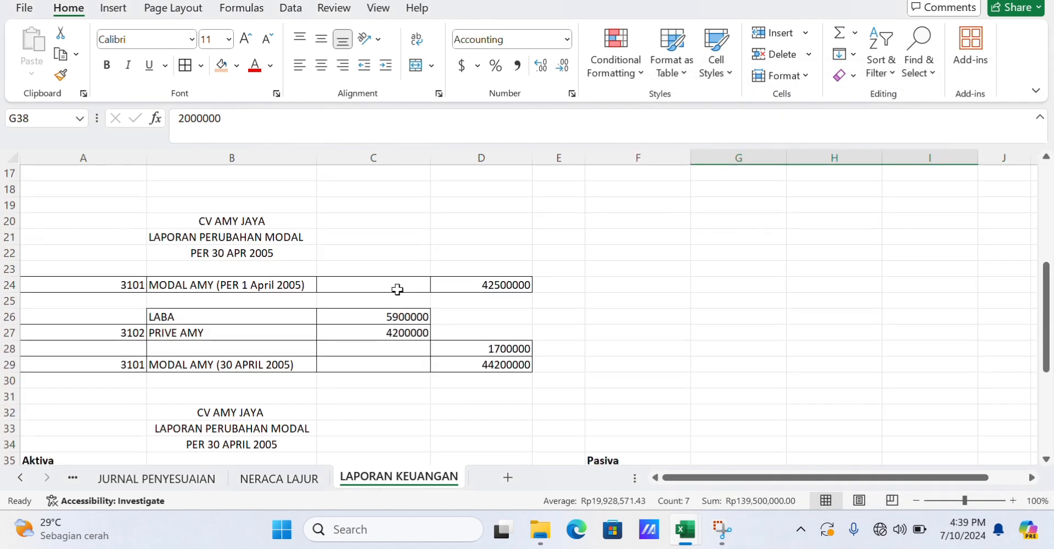
pyautogui.moveTo(398, 285); pyautogui.dragTo(527, 363)
pyautogui.click(569, 43)
pyautogui.click(519, 431)
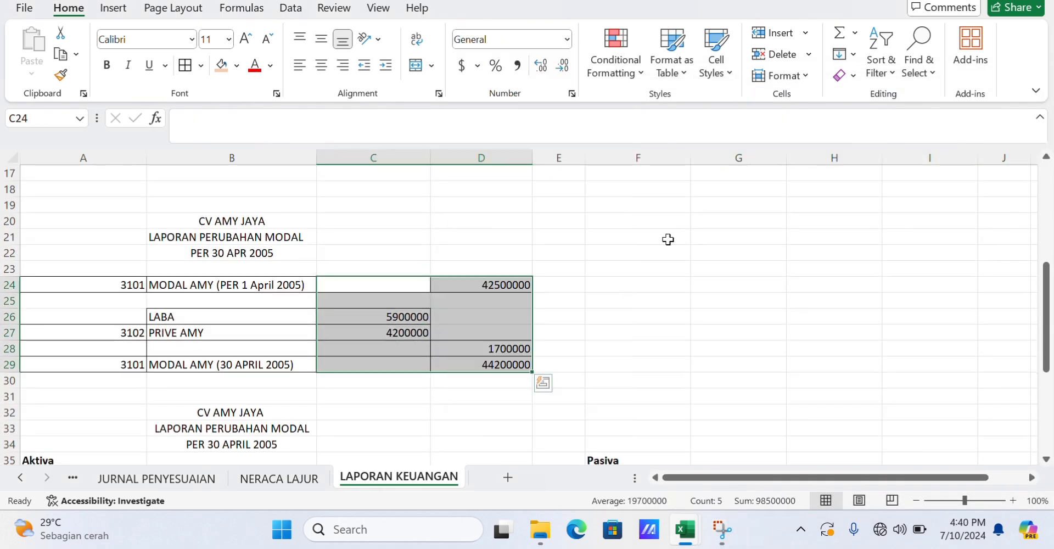
pyautogui.click(477, 65)
pyautogui.click(583, 214)
pyautogui.click(705, 147)
pyautogui.press('Down')
pyautogui.press('Down')
pyautogui.press('Down')
pyautogui.press('Down')
pyautogui.press('Down')
pyautogui.press('Down')
pyautogui.press('Down')
pyautogui.press('Down')
pyautogui.press('Down')
pyautogui.press('Down')
pyautogui.press('Down')
pyautogui.press('Down')
pyautogui.press('Down')
pyautogui.press('Down')
pyautogui.press('Down')
pyautogui.press('Down')
pyautogui.press('Down')
pyautogui.press('Down')
pyautogui.press('Down')
pyautogui.press('Down')
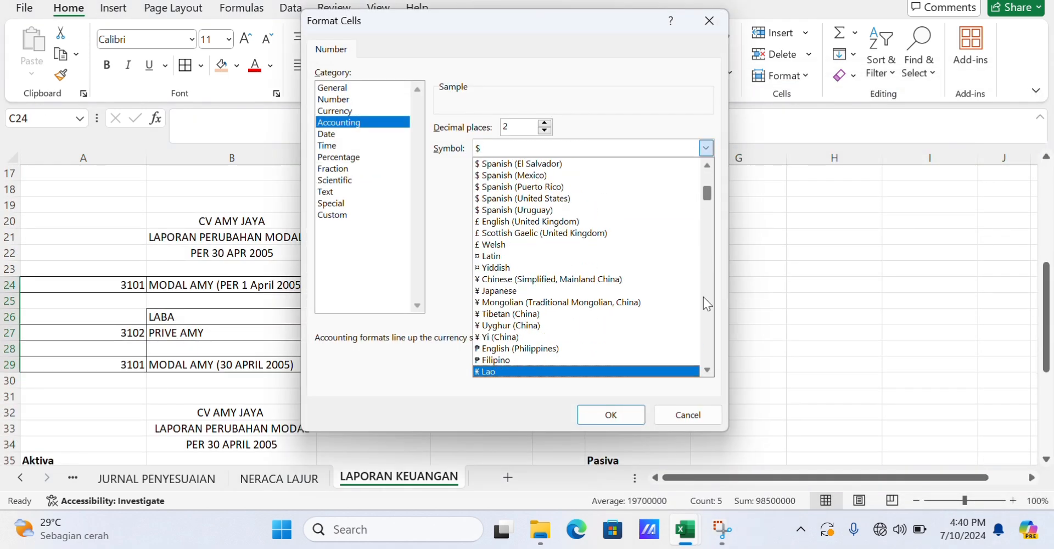
pyautogui.press('Down')
pyautogui.press('Down')
pyautogui.press('Down')
pyautogui.press('Down')
pyautogui.press('Down')
pyautogui.press('Down')
pyautogui.press('Down')
pyautogui.press('Down')
pyautogui.press('Down')
pyautogui.press('Down')
pyautogui.press('Down')
pyautogui.press('Down')
pyautogui.press('Down')
pyautogui.press('Down')
pyautogui.press('Down')
pyautogui.press('Down')
pyautogui.press('Down')
pyautogui.press('Down')
pyautogui.press('Down')
pyautogui.press('Down')
pyautogui.press('Up')
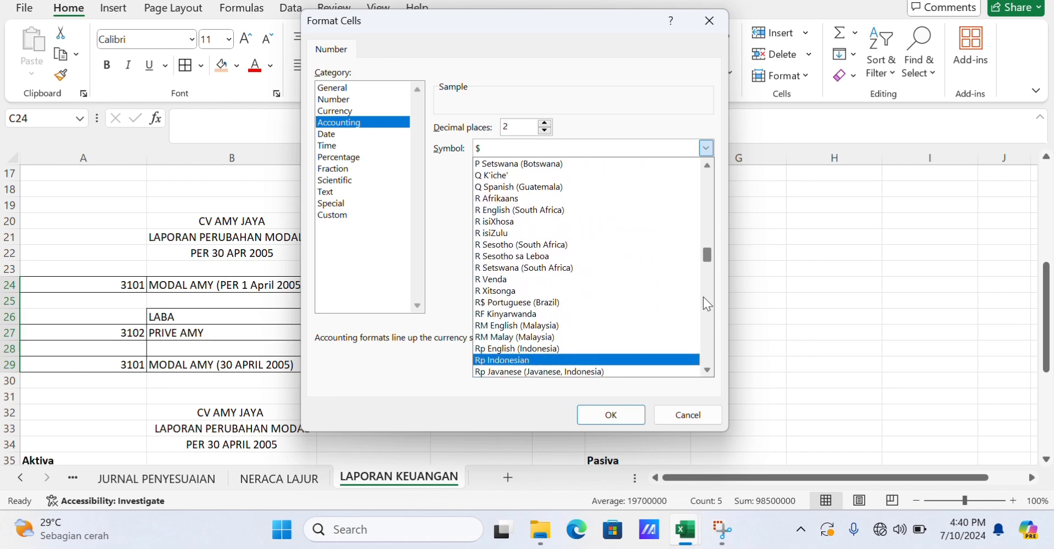
pyautogui.press('Return')
pyautogui.click(606, 417)
# Review the formatted financial statements across the sheet at reduced zoom.
pyautogui.click(589, 350)
pyautogui.scroll(-5, 589, 350)
pyautogui.scroll(10, 589, 351)
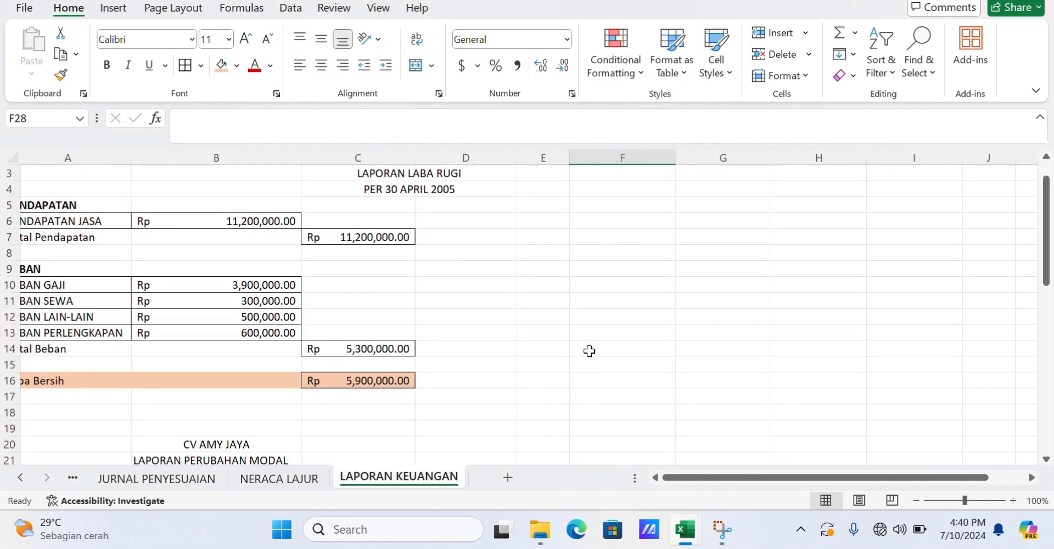
pyautogui.keyDown('ctrl'); pyautogui.scroll(-2, 589, 350); pyautogui.keyUp('ctrl')
pyautogui.scroll(-6, 475, 324)
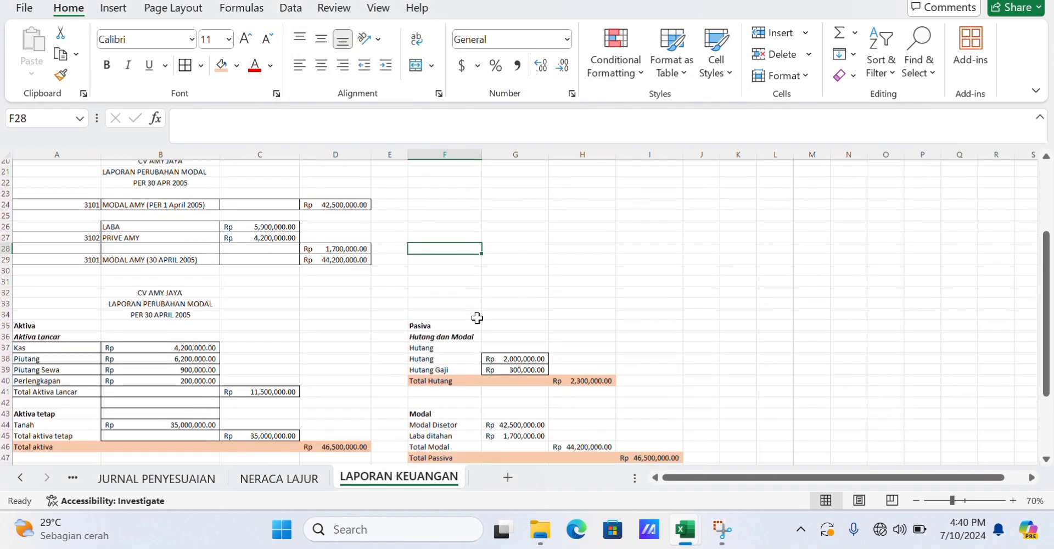
pyautogui.scroll(-1, 476, 319)
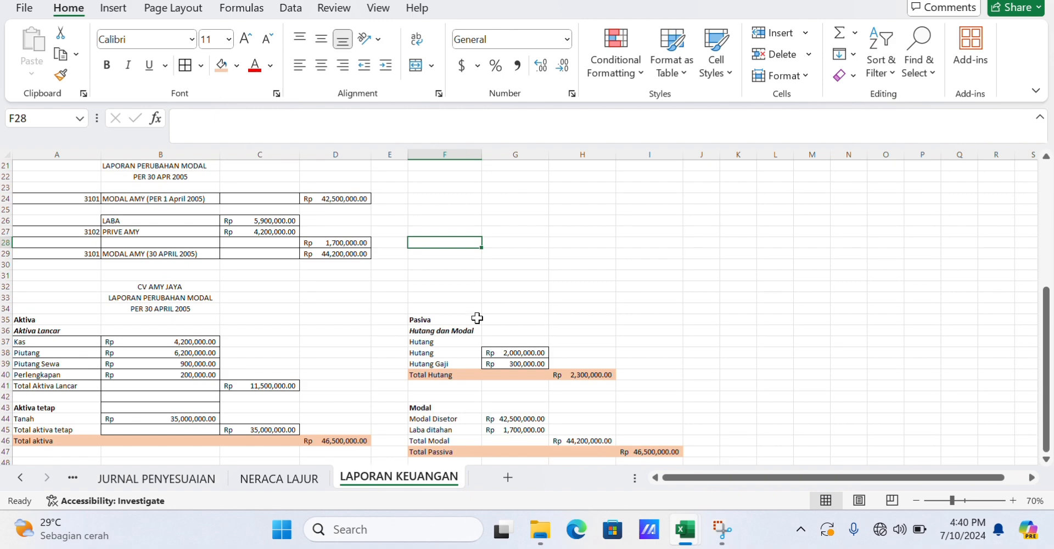
pyautogui.click(476, 318)
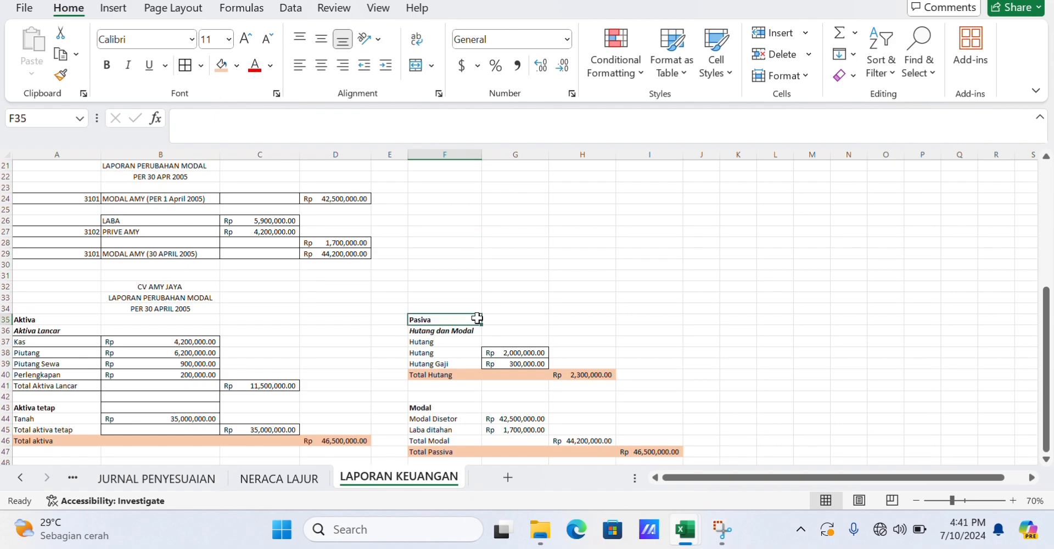
pyautogui.click(521, 305)
pyautogui.keyDown('ctrl'); pyautogui.scroll(1, 521, 305); pyautogui.keyUp('ctrl')
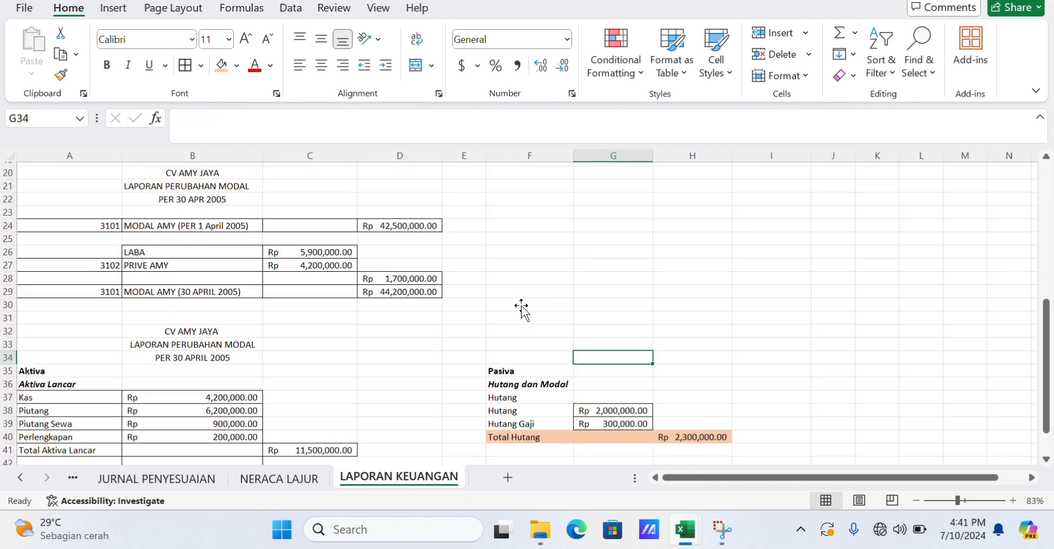